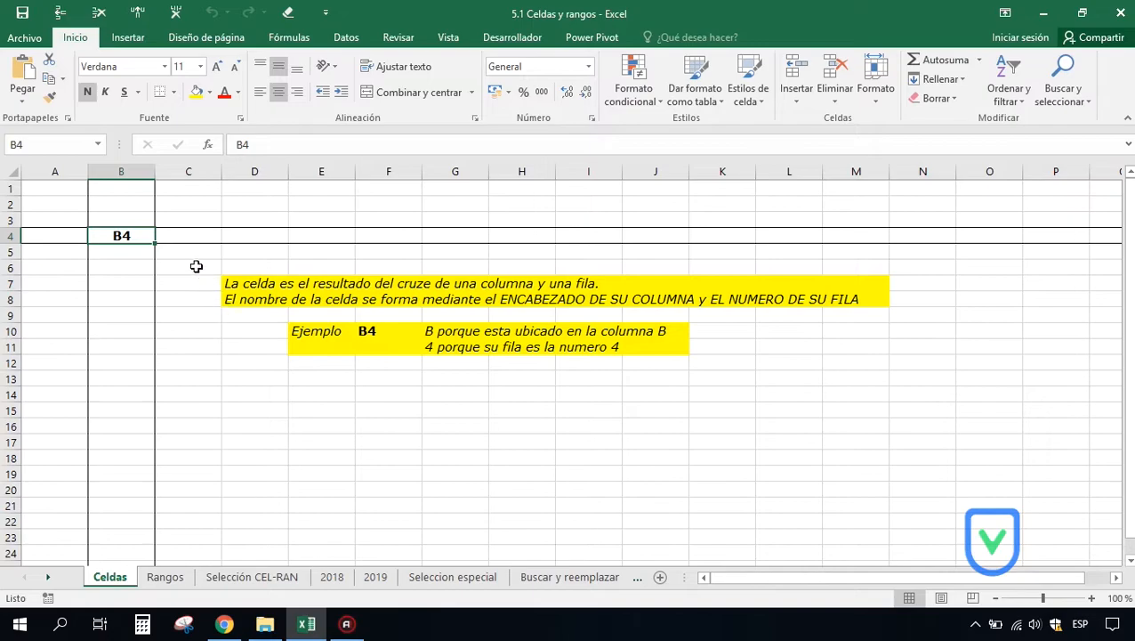
Step: Highlight column B, row 4 and their intersection, cell B4, on the Celdas sheet
left_click(122, 171)
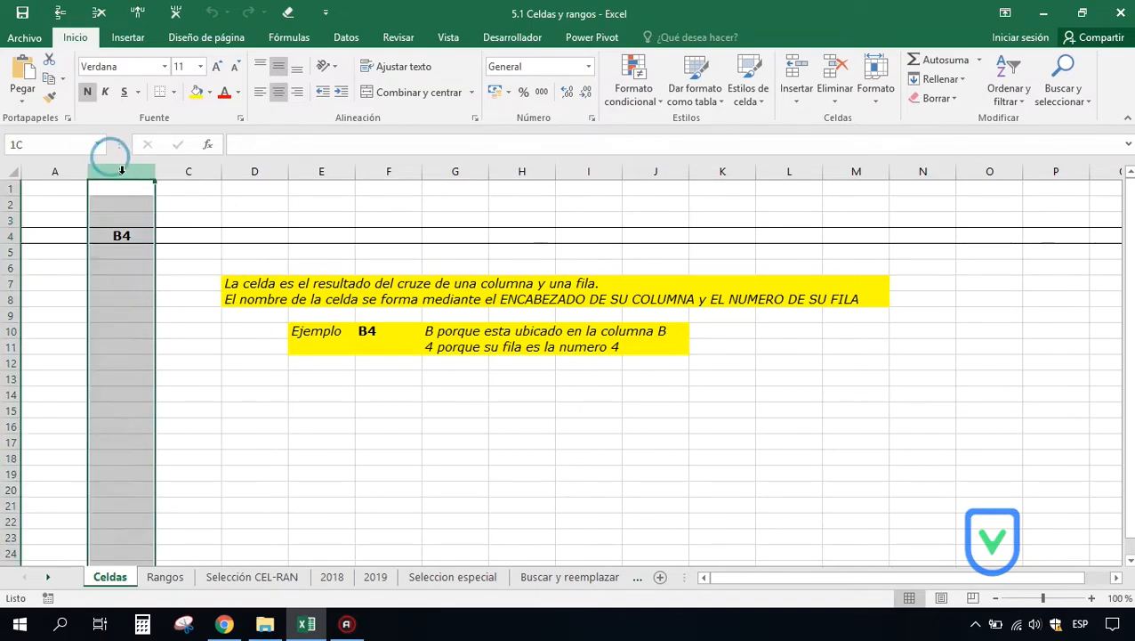
left_click(10, 235)
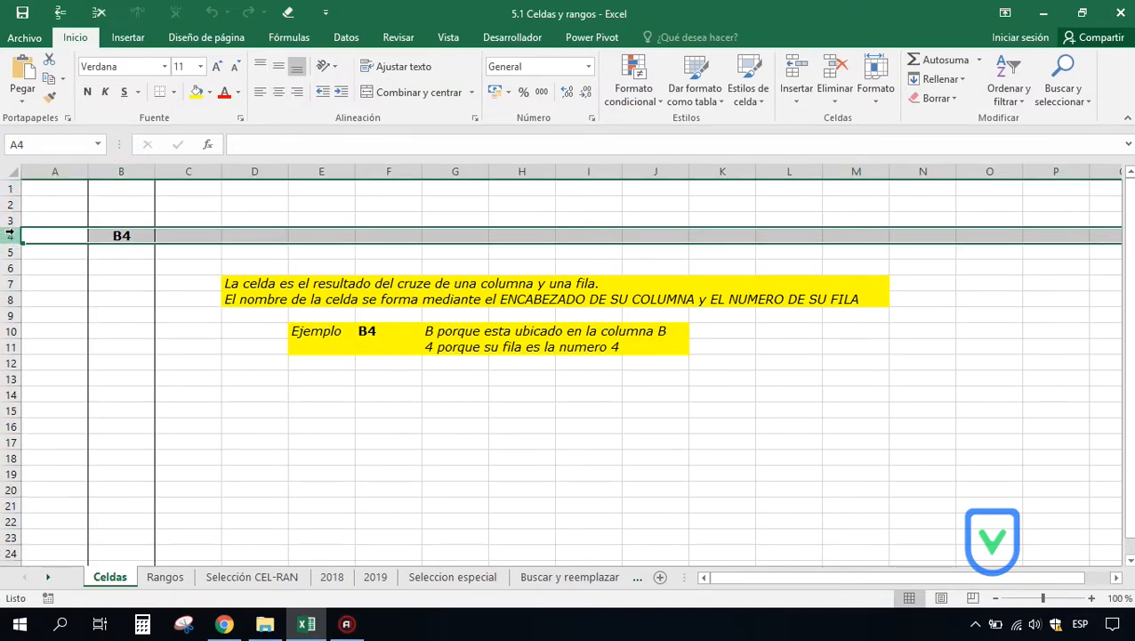
left_click(120, 233)
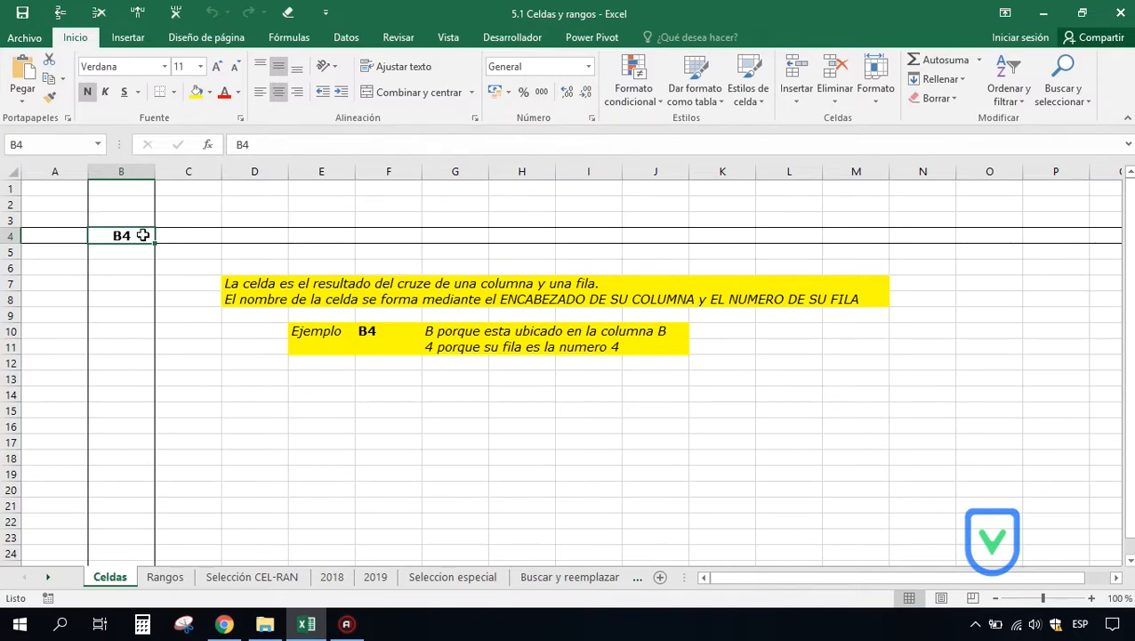
left_click(121, 170)
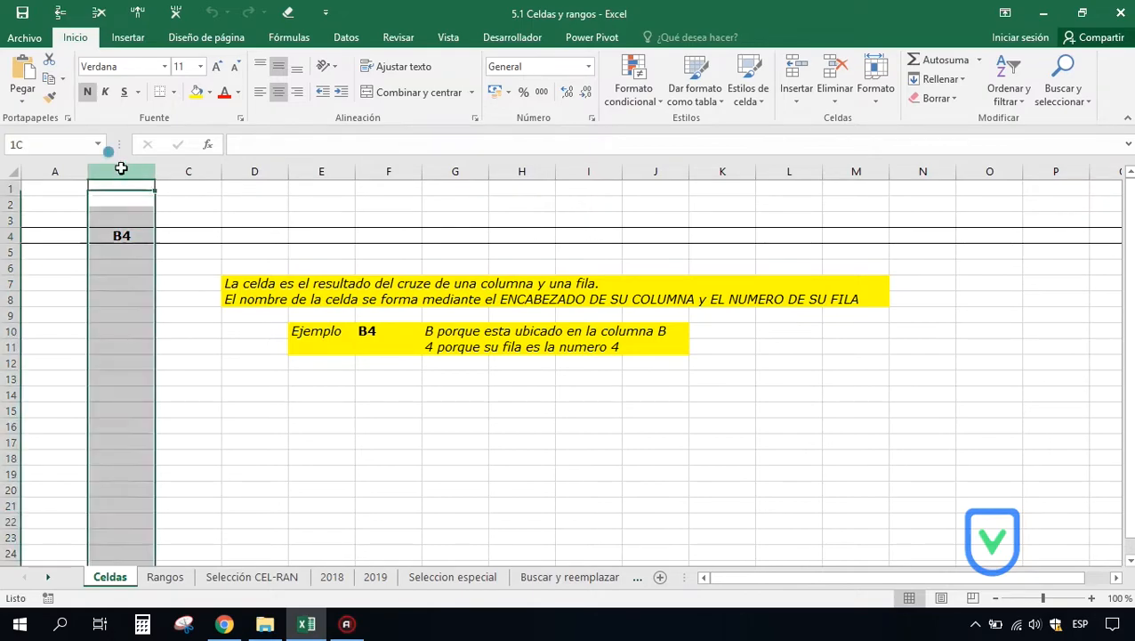
left_click(8, 235)
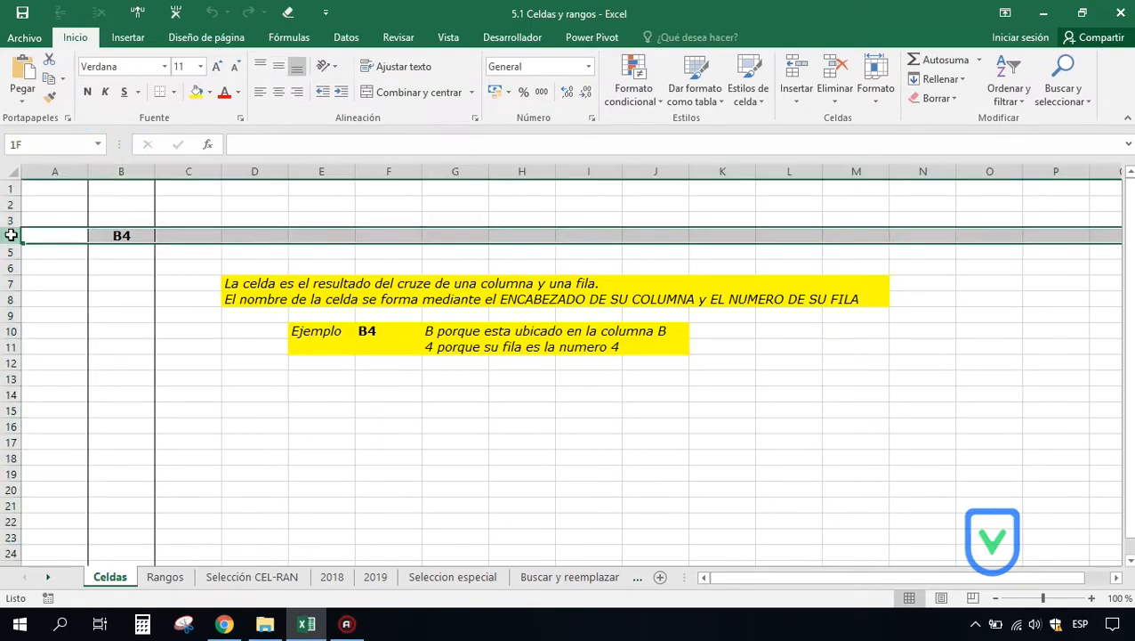
left_click(119, 230)
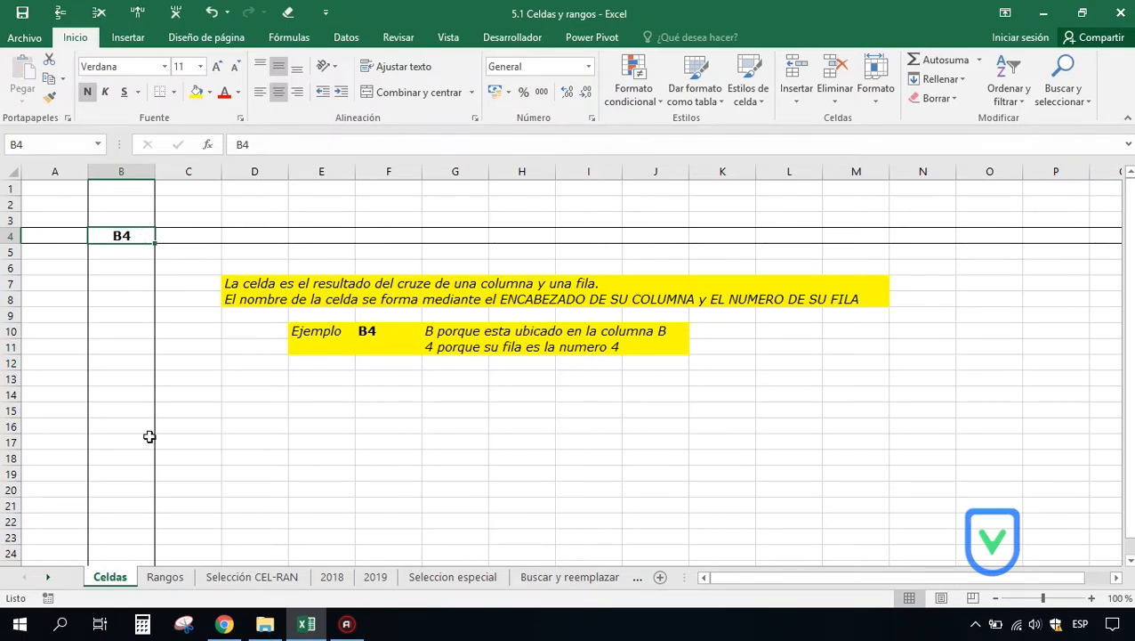
Step: Show the Rangos sheet and select the first cell I5 and last cell K16 of the large bordered block
left_click(162, 577)
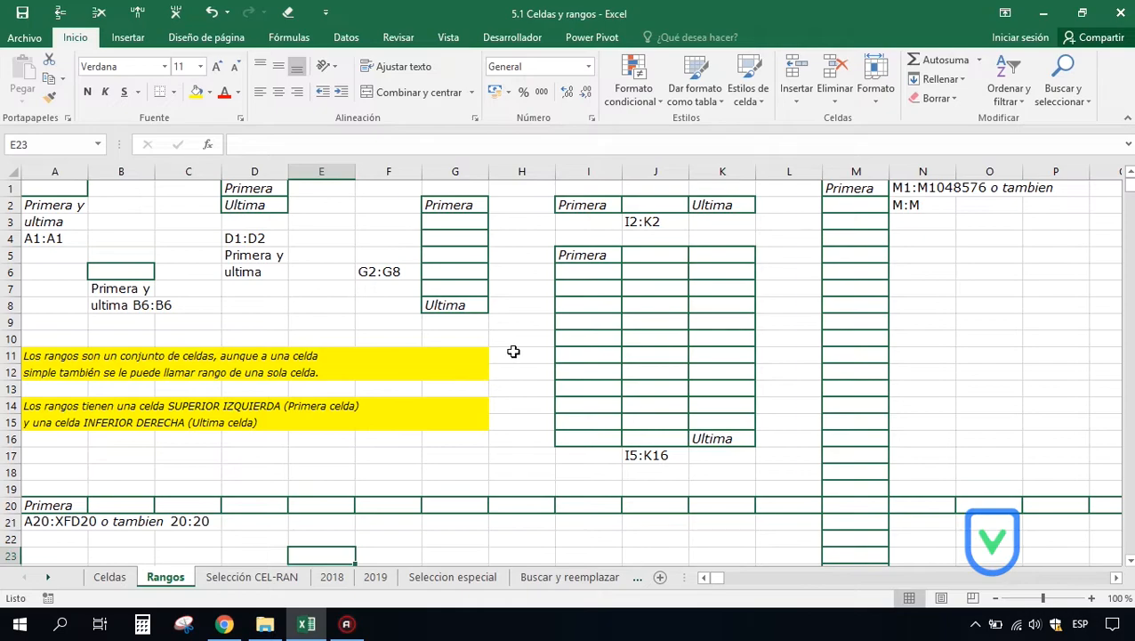
left_click_drag(584, 252, 725, 436)
left_click(574, 255)
left_click(719, 437)
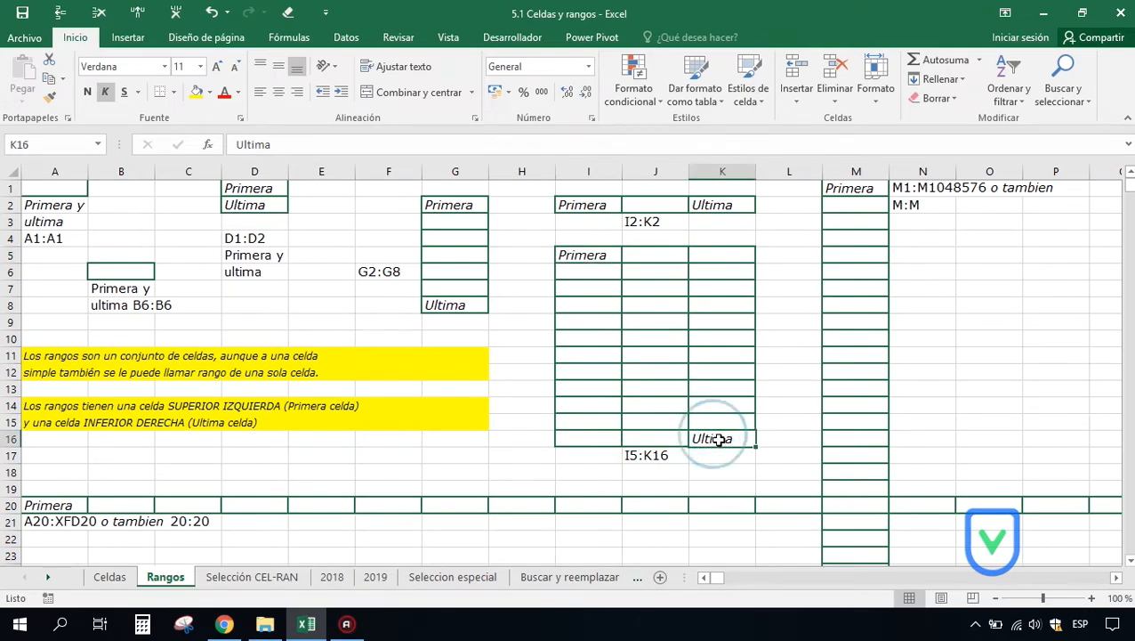
left_click(587, 256)
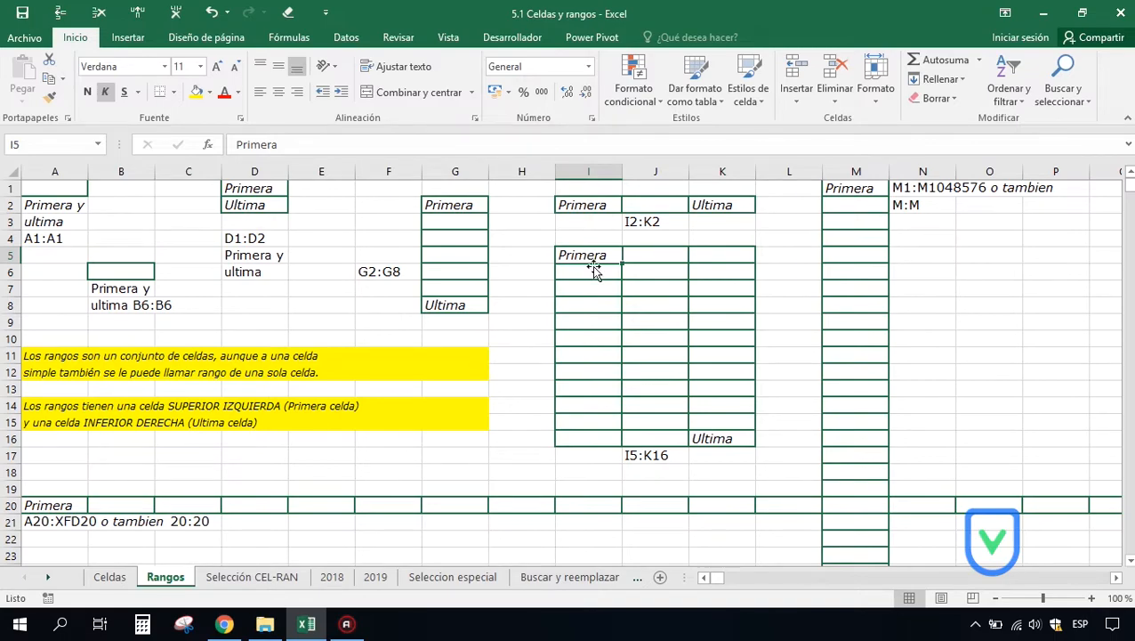
left_click(705, 438)
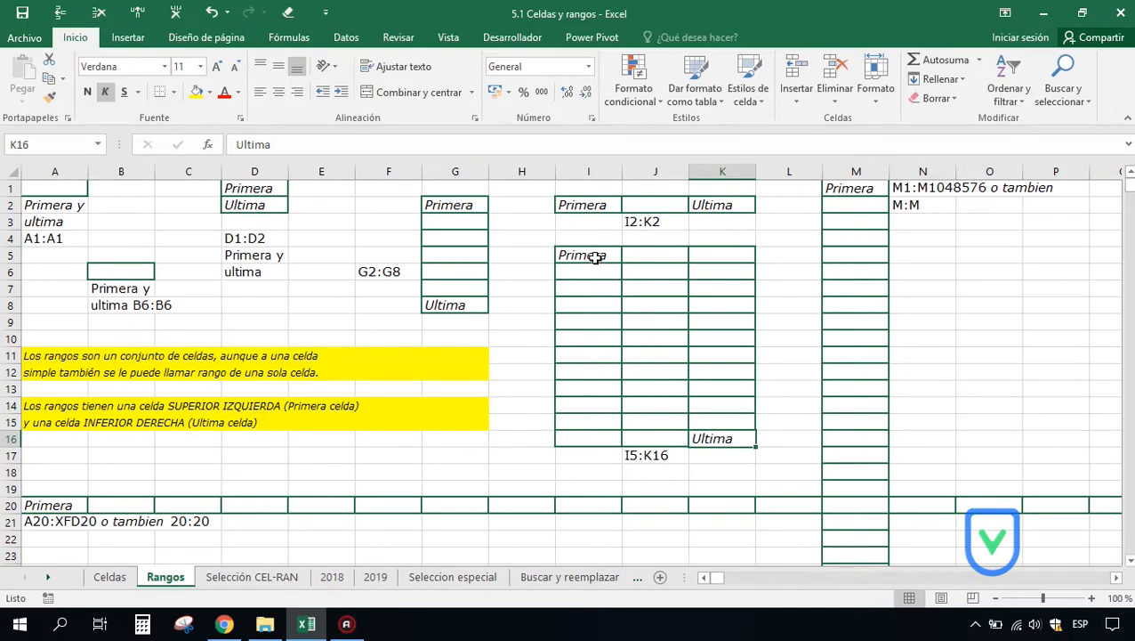
left_click(591, 257)
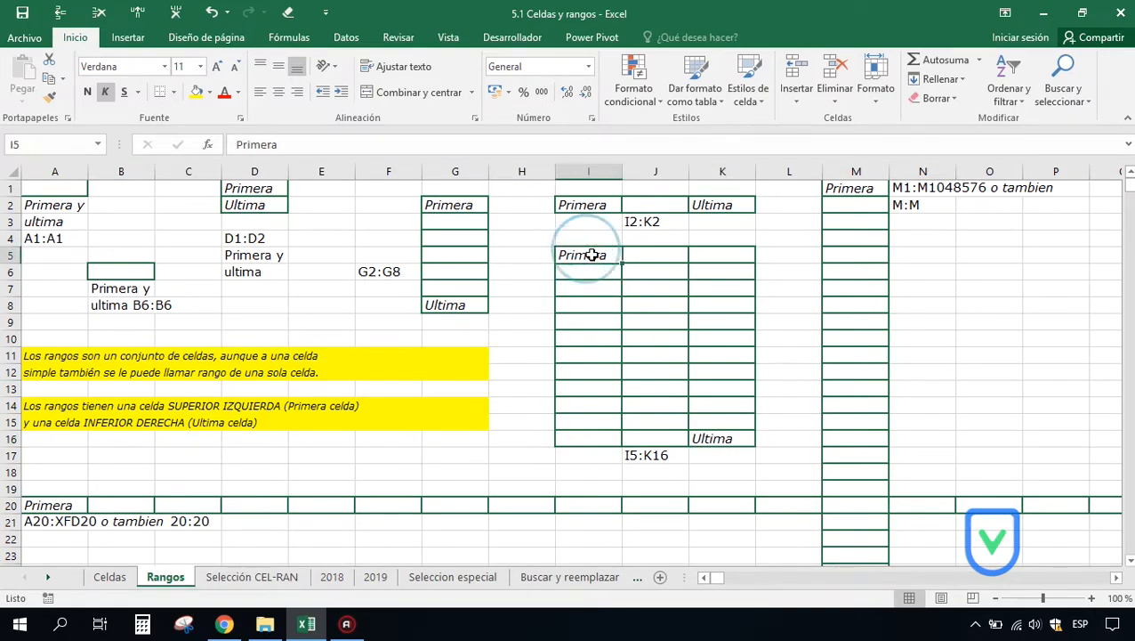
left_click(711, 437)
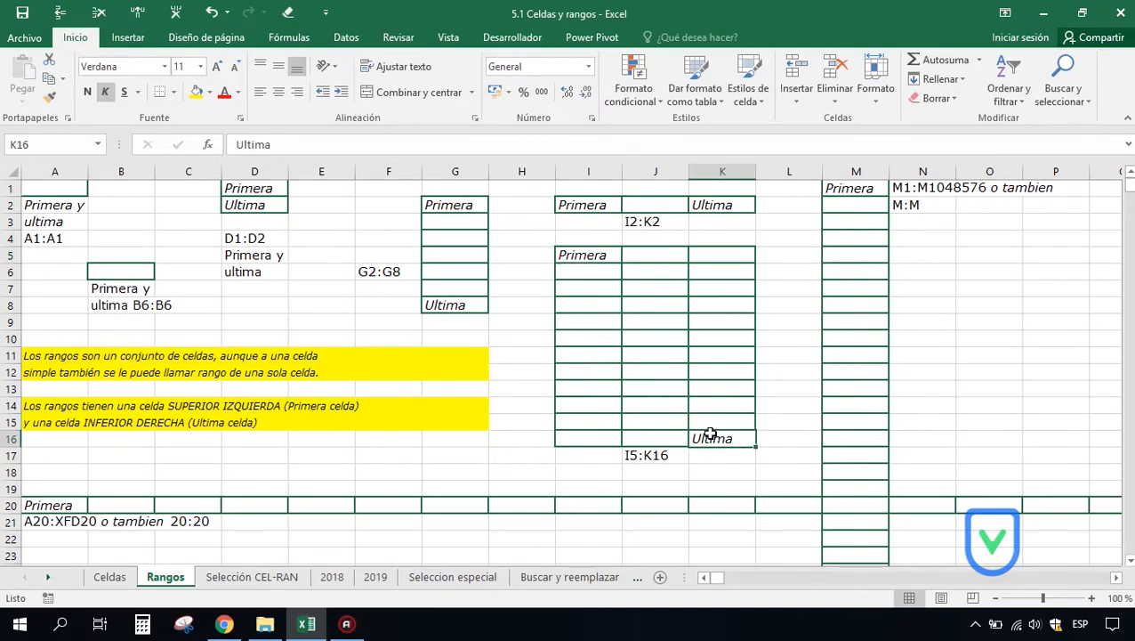
Step: Select the range I5:K16 and compare its corner cells with the reference label in J17
left_click(593, 256)
left_click_drag(593, 256, 717, 438)
left_click(649, 455)
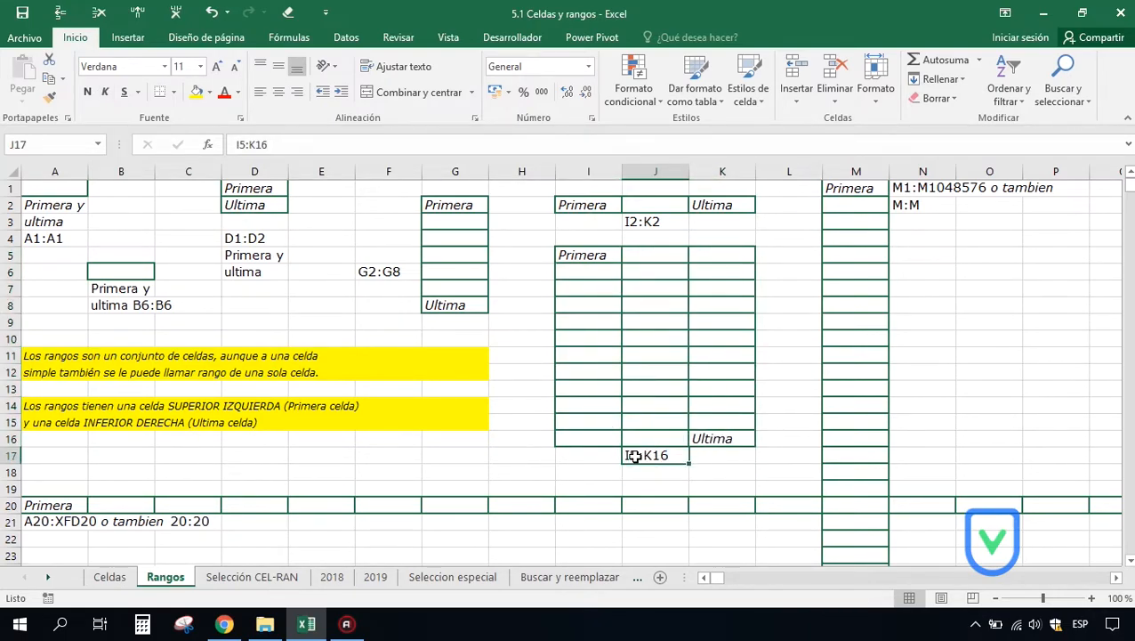
left_click(573, 253)
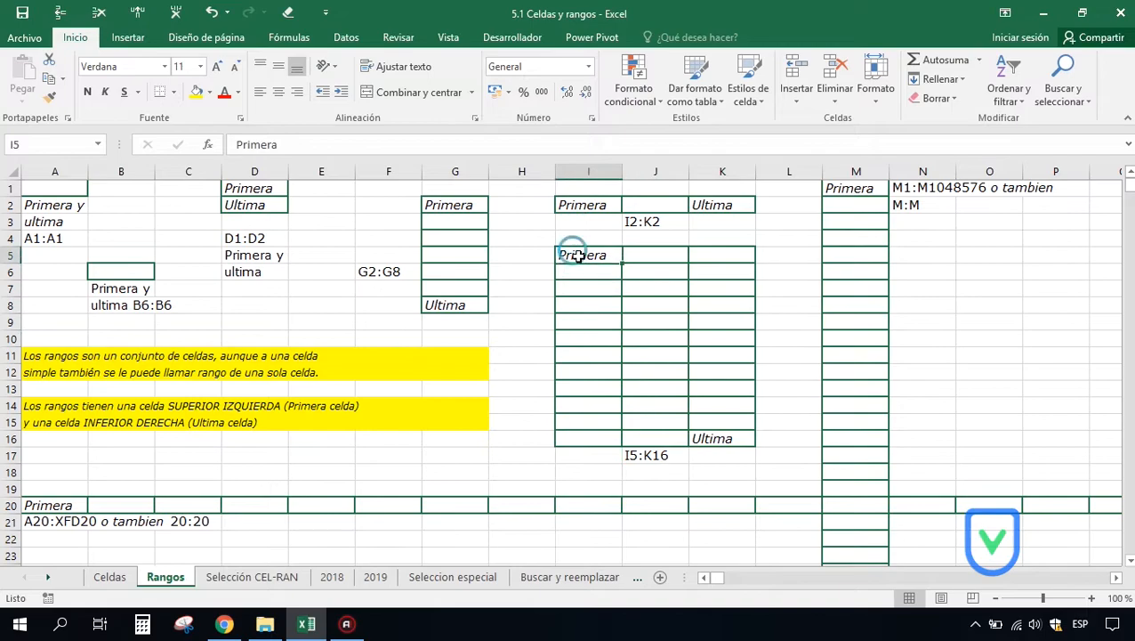
left_click(651, 457)
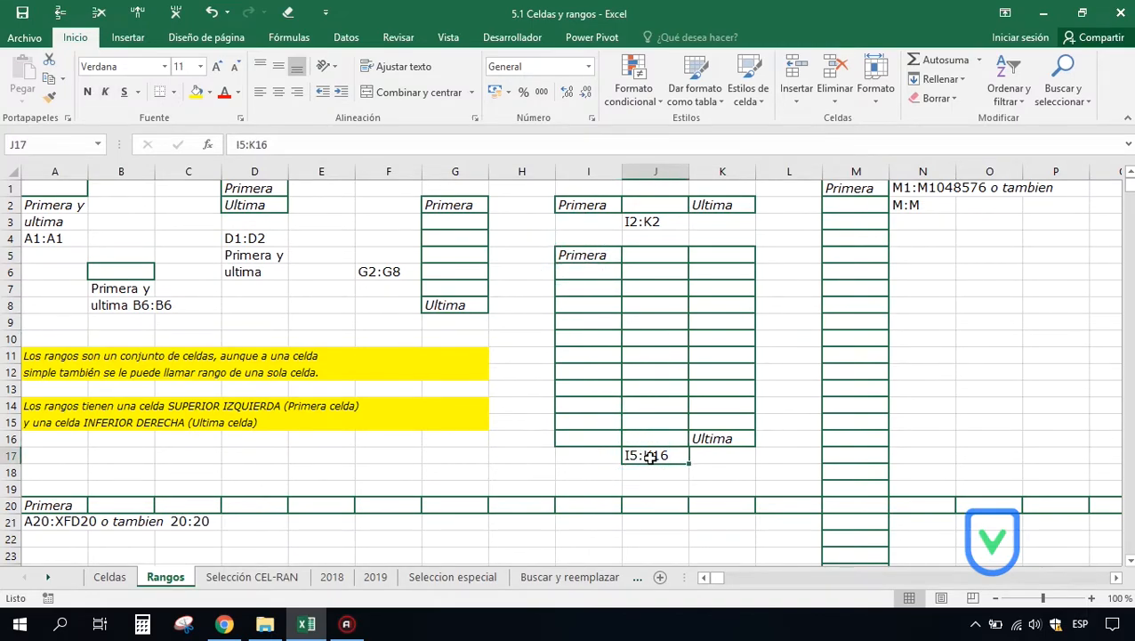
left_click(721, 438)
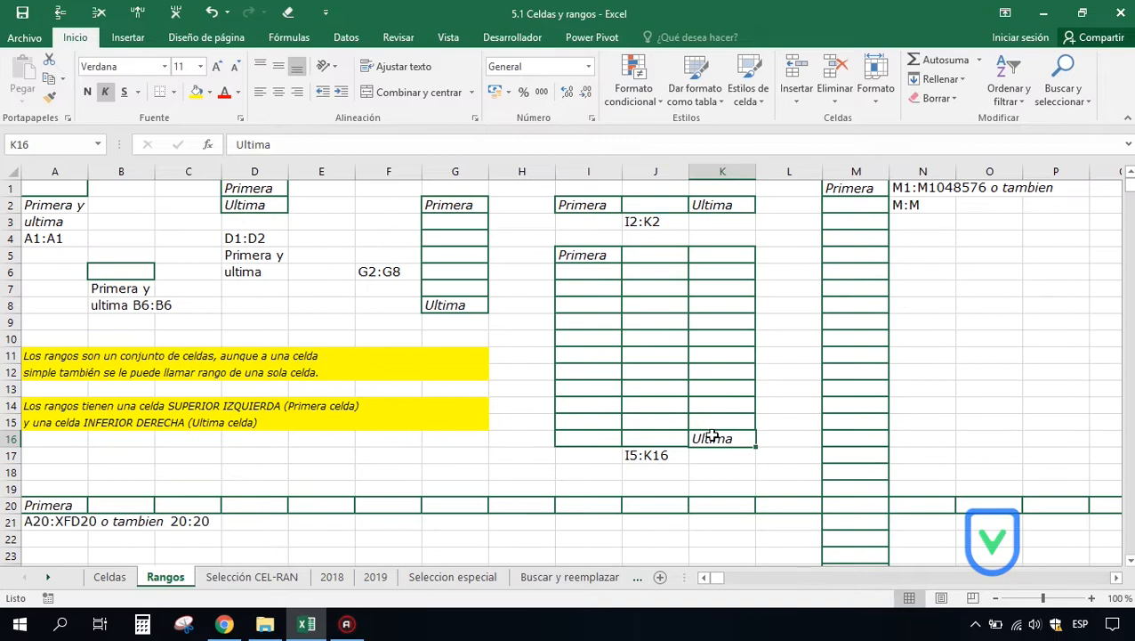
left_click(642, 455)
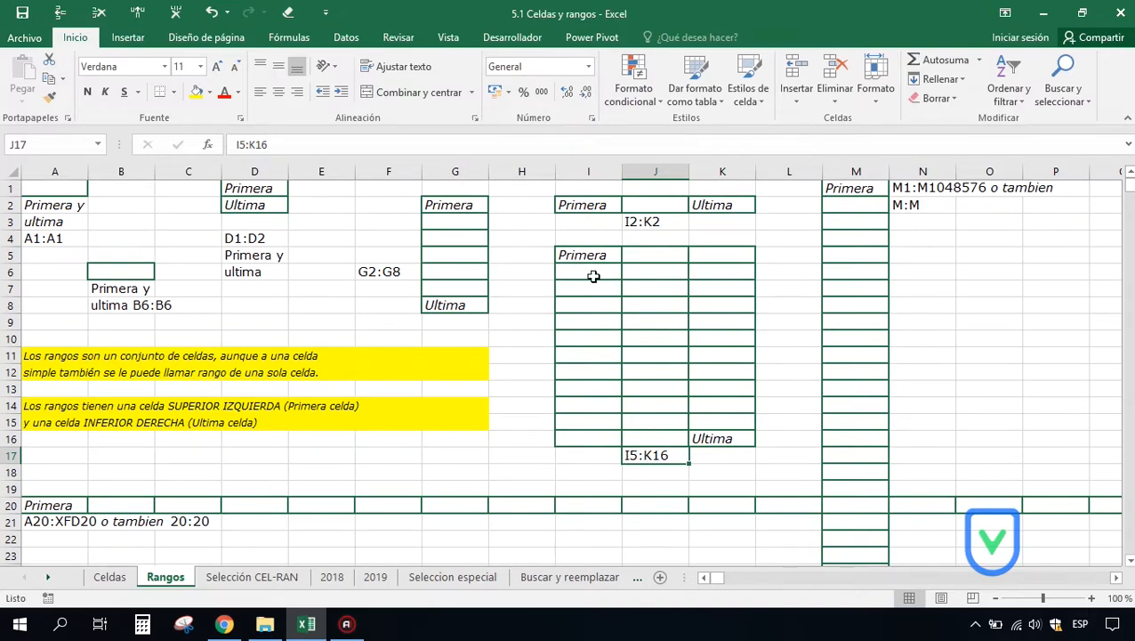
left_click_drag(582, 255, 702, 439)
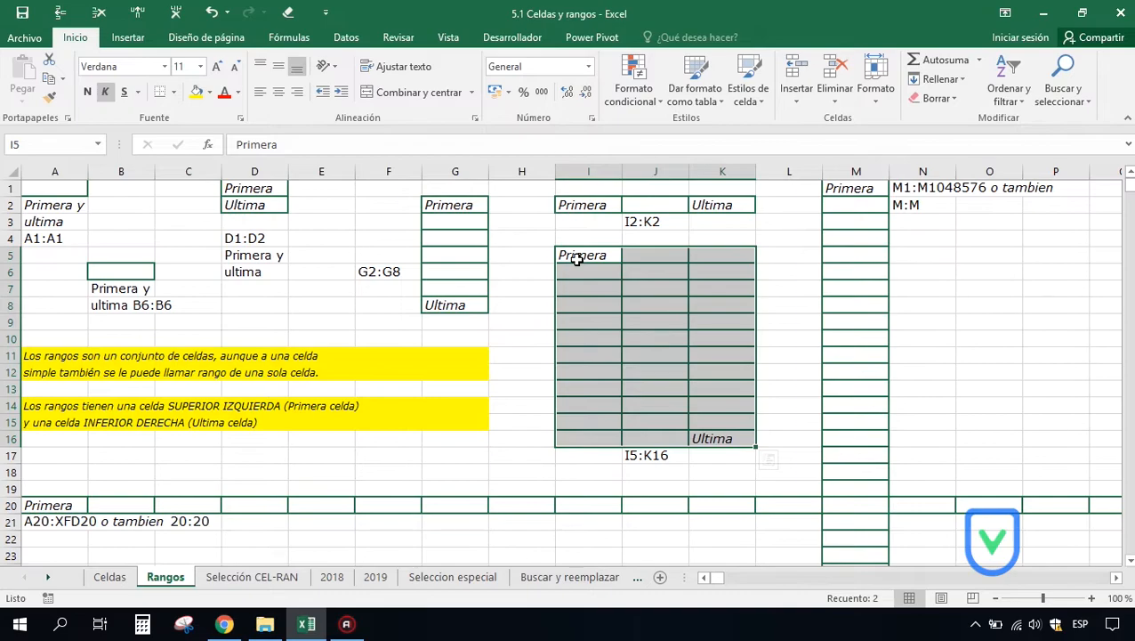
Step: Select the vertical range G2:G8 and check its first cell G2 and last cell G8
left_click_drag(455, 206, 454, 306)
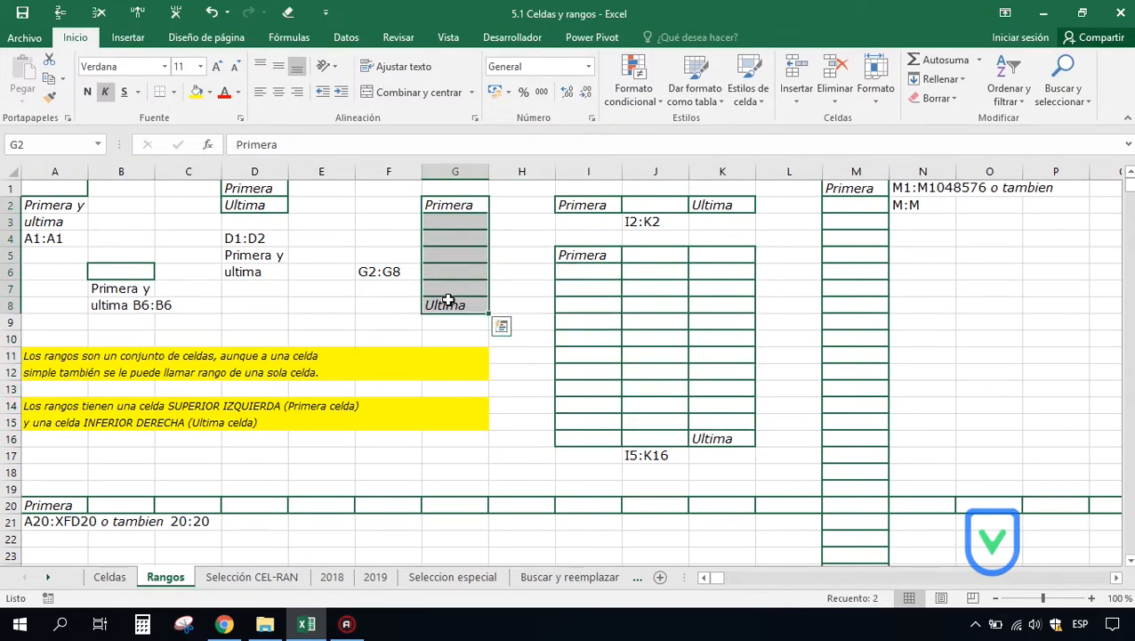
left_click(451, 204)
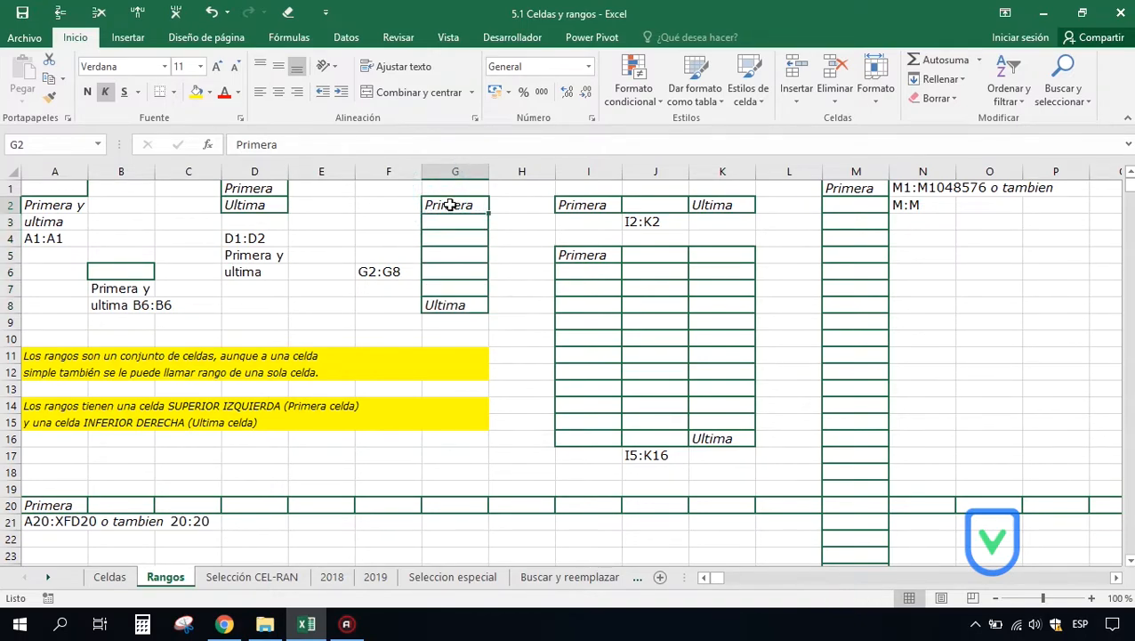
left_click(453, 304)
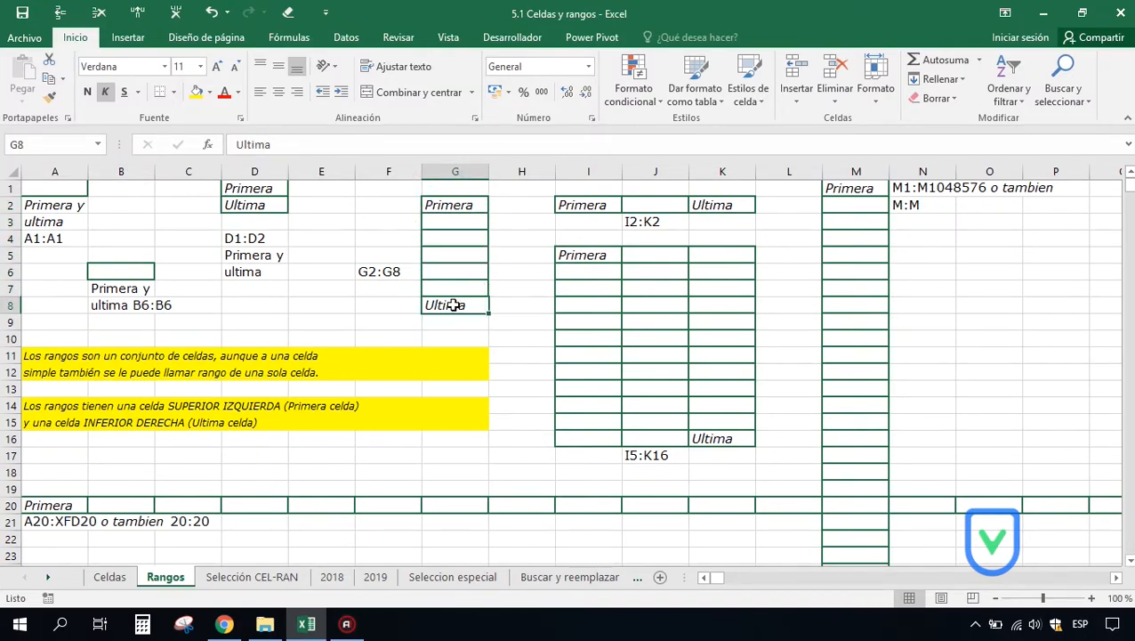
left_click_drag(449, 204, 441, 294)
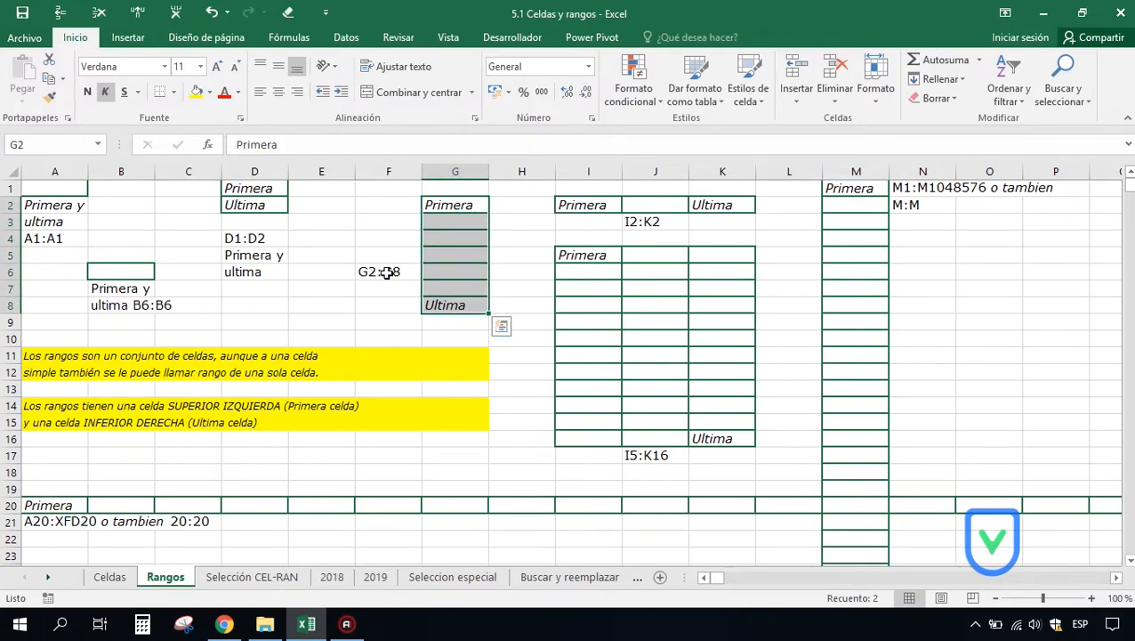
Step: Select the two-cell range D1:D2 and check its first and last cells individually
left_click_drag(254, 188, 254, 206)
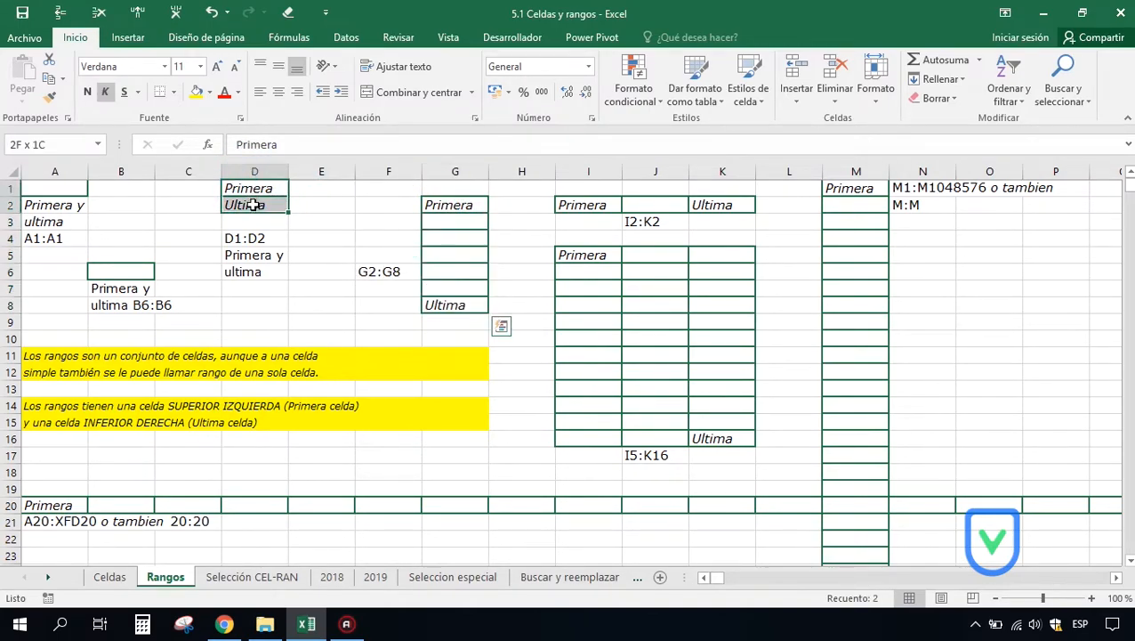
left_click(240, 187)
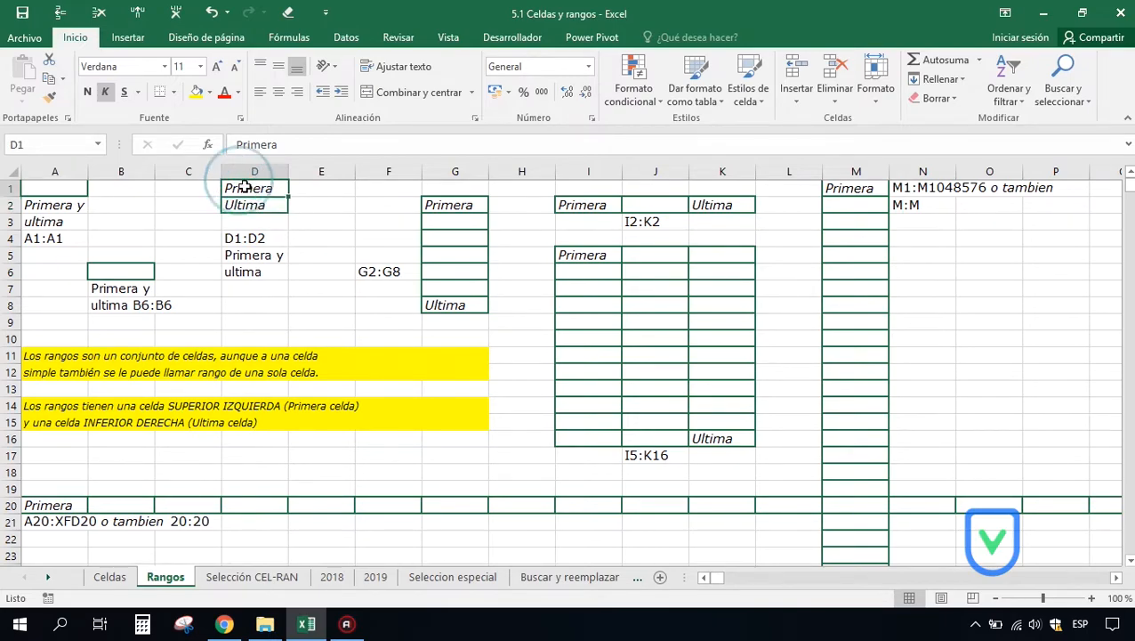
left_click(242, 205)
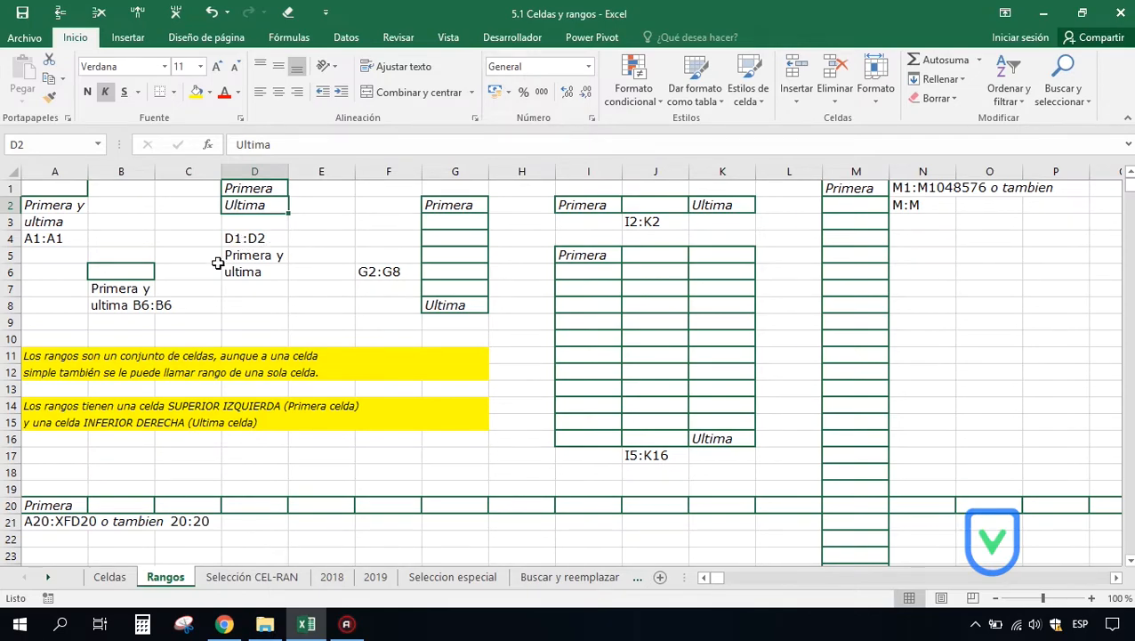
Step: Select the single-cell ranges B6 and A1, the horizontal range I2:K2 and the G2:G8 label cell
left_click(104, 269)
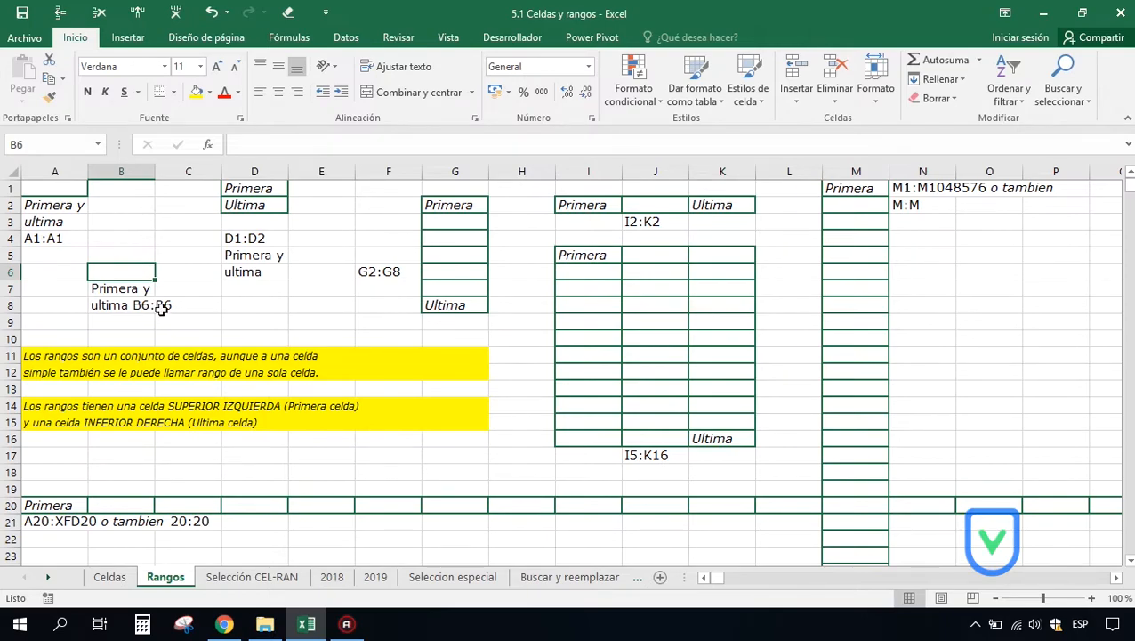
left_click(128, 273)
left_click(57, 188)
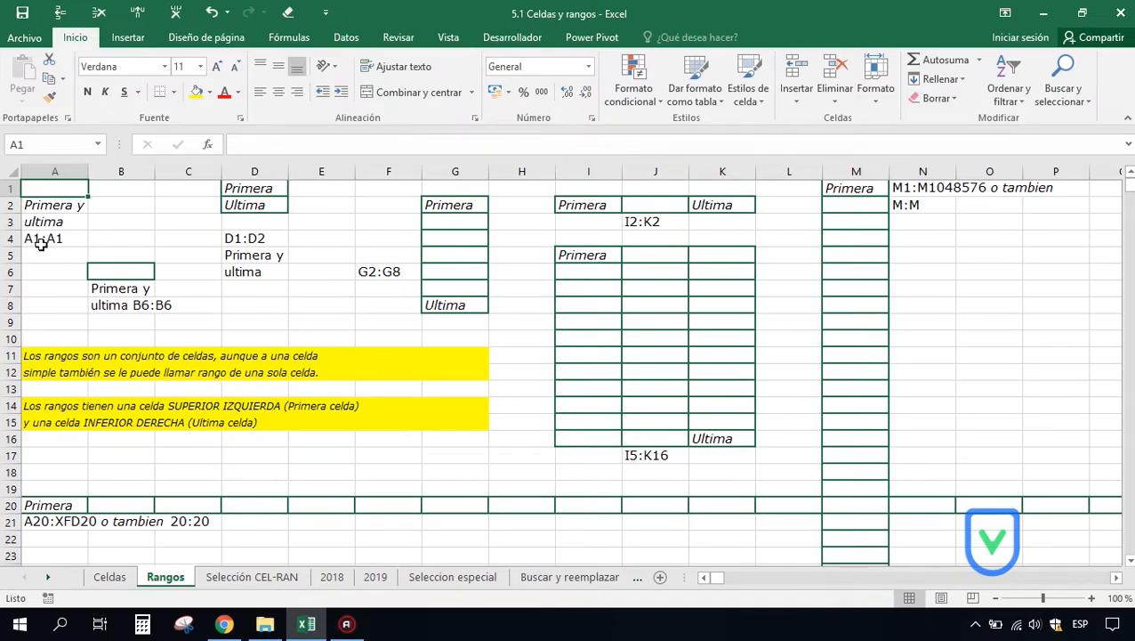
left_click_drag(573, 201, 717, 204)
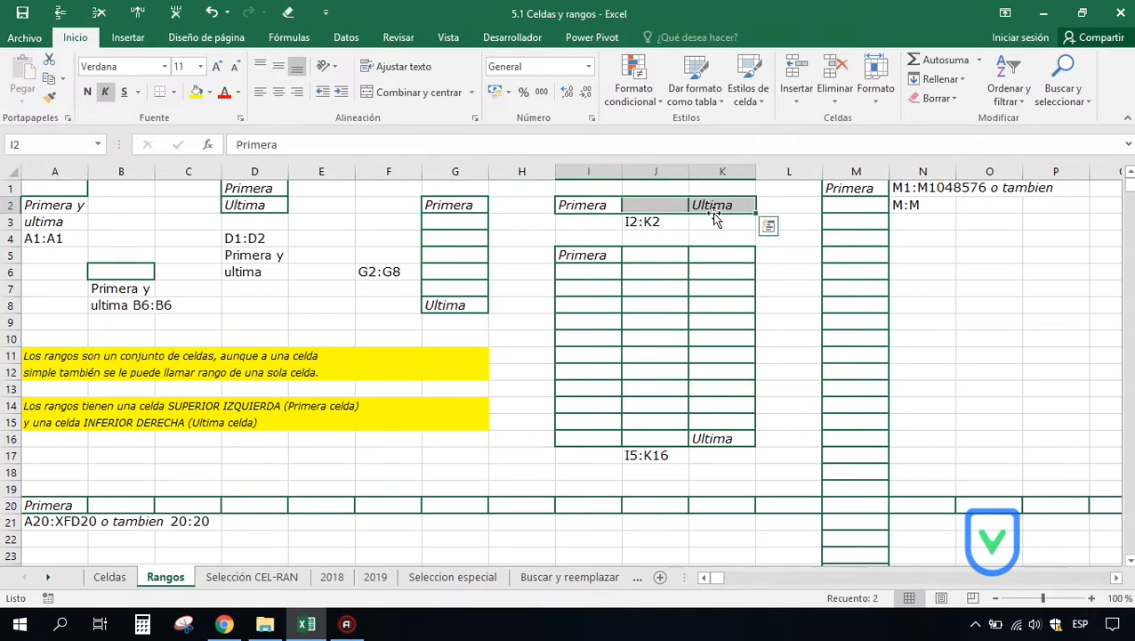
left_click(382, 274)
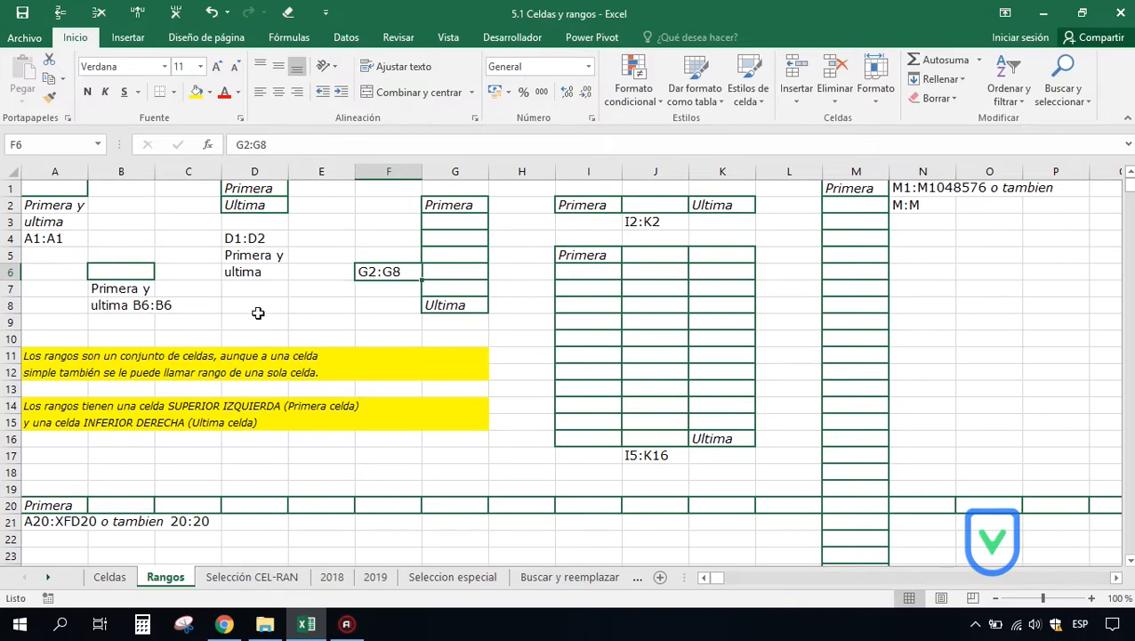
Step: Select the empty block D8:E9 and check how its reference is shown
left_click_drag(238, 304, 342, 323)
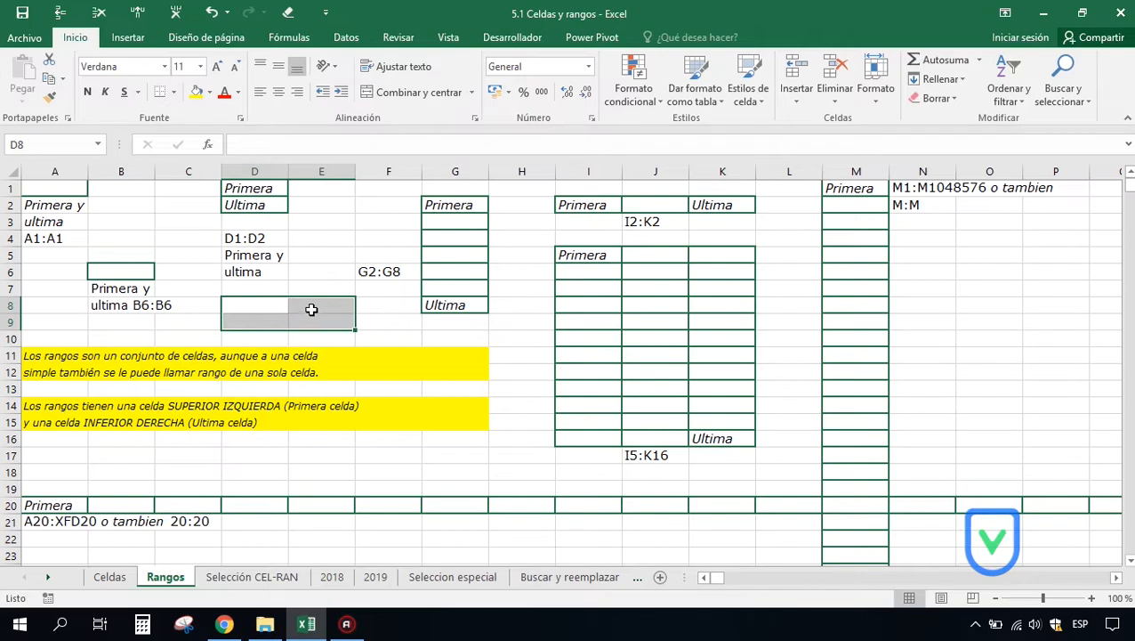
left_click(245, 304)
left_click_drag(247, 305, 315, 320)
left_click(41, 143)
left_click(50, 146)
Step: Jump from cell D8 to the single-cell range by entering the reference A1:A1
left_click(44, 188)
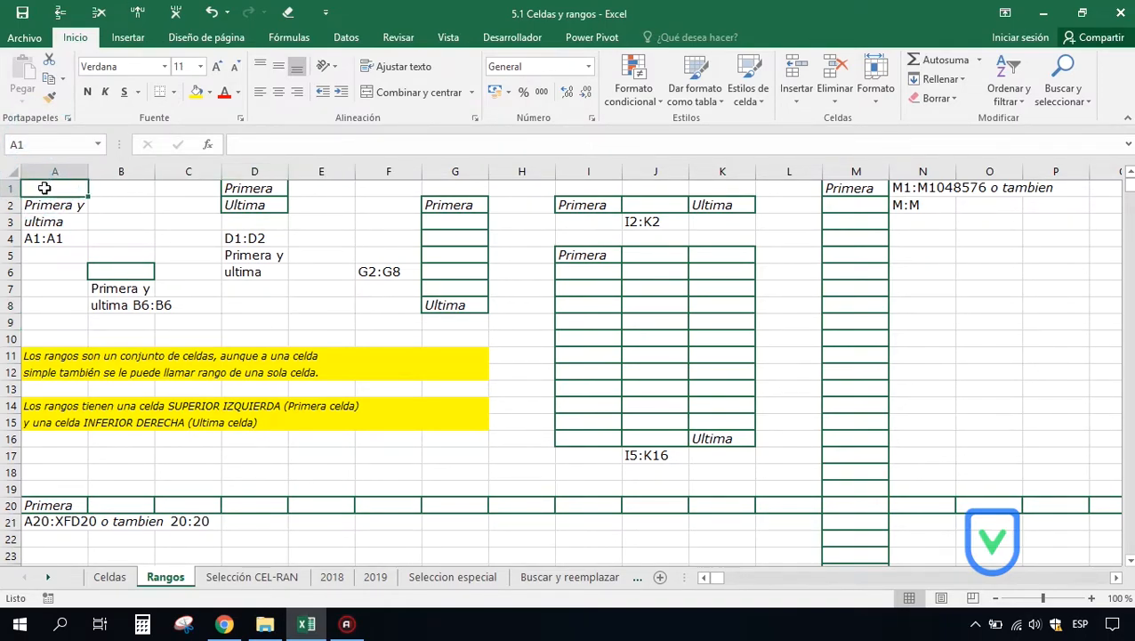
left_click(44, 145)
left_click(263, 306)
left_click(36, 138)
type("A1:A1")
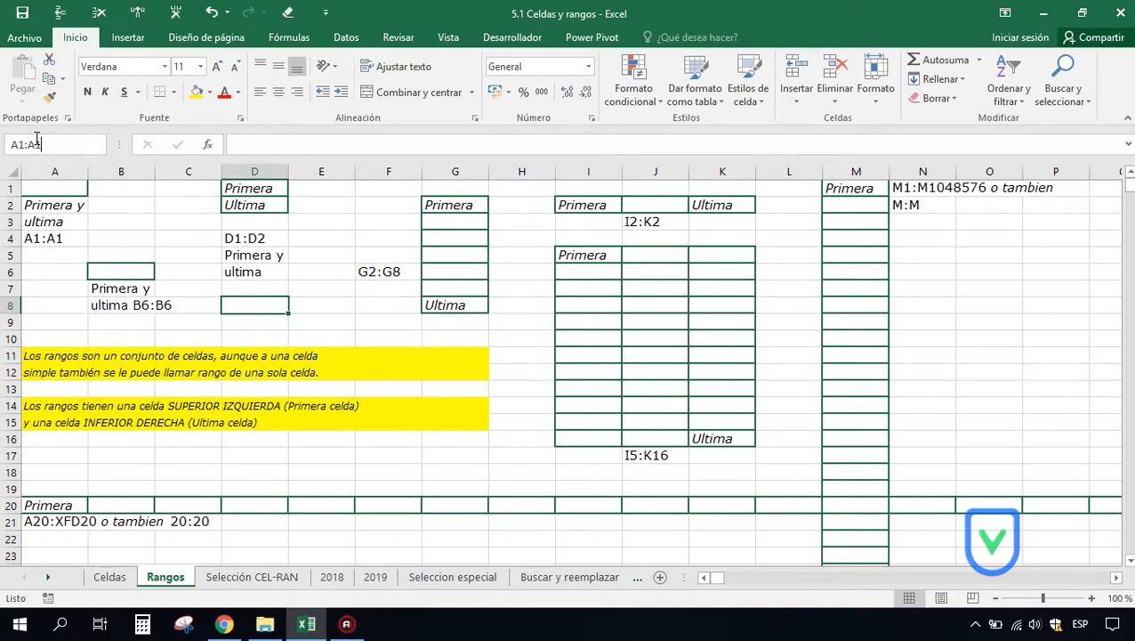
key("Return")
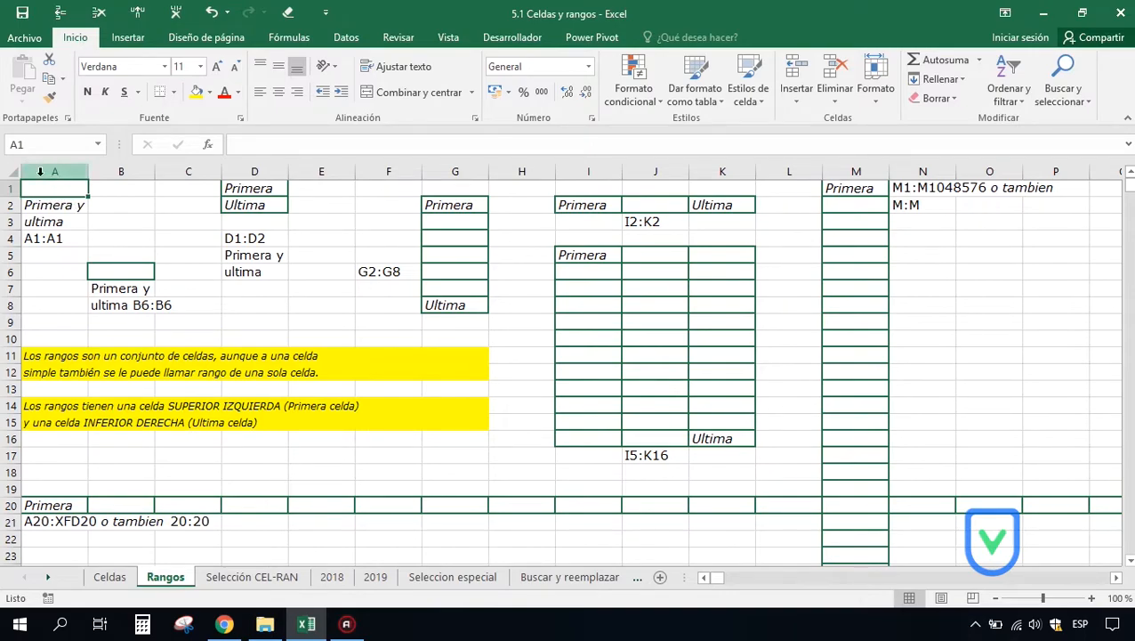
Step: Select the range G2:G8 by entering its reference, and clear that selection by picking cell L5
left_click(47, 142)
type("G2:G8")
key("Return")
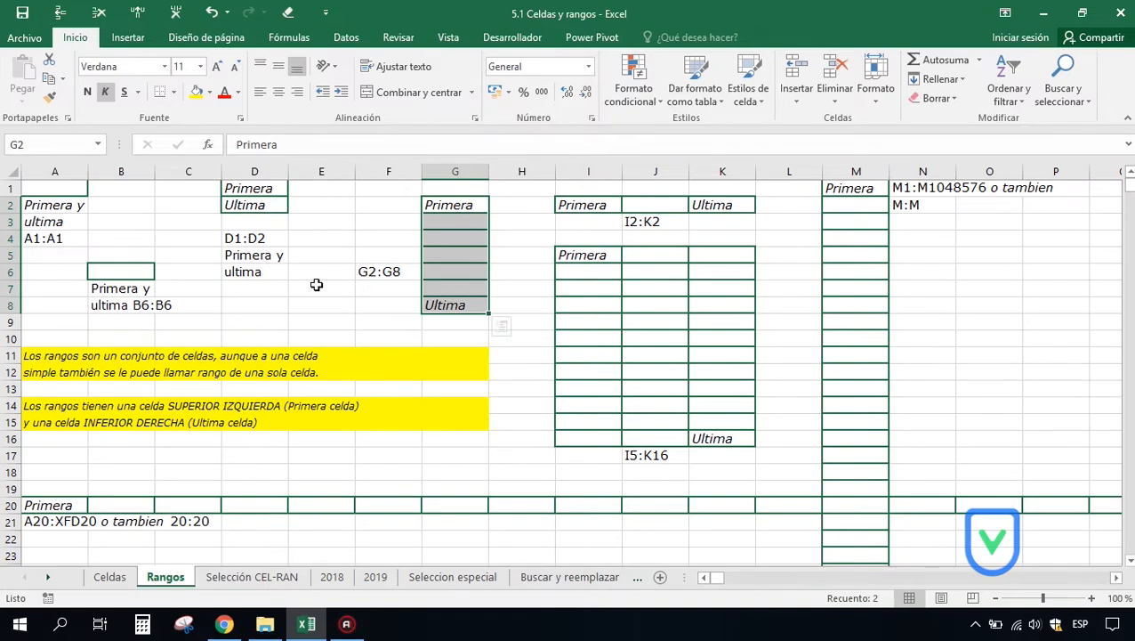
left_click(629, 254)
left_click(774, 254)
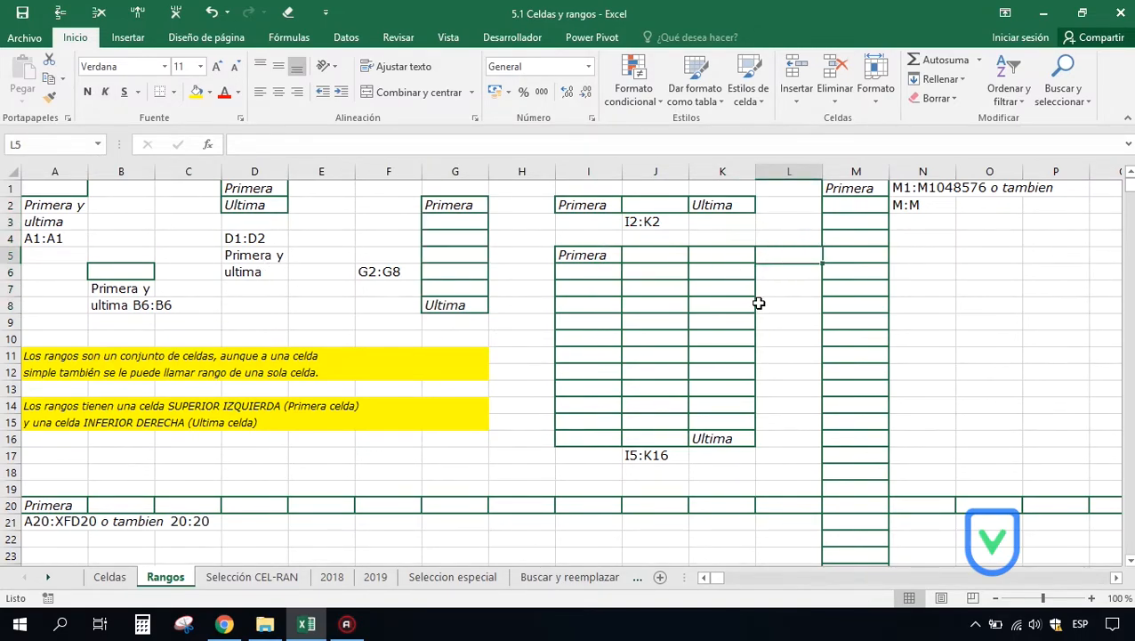
Step: Select the entire column M, the entire row 20, and column M once more
left_click(857, 171)
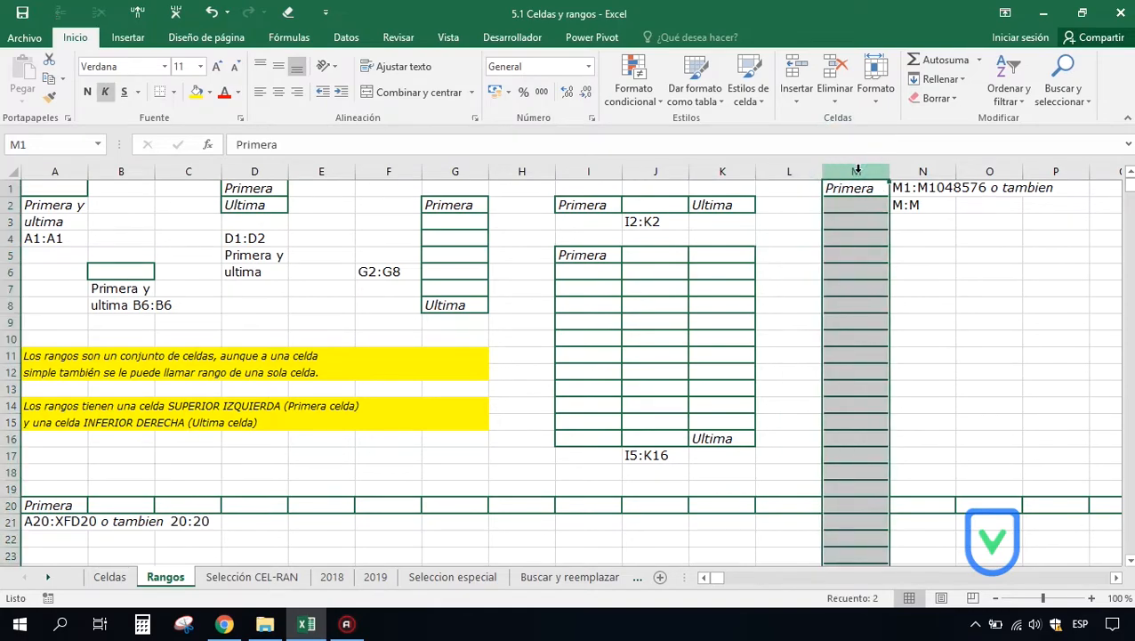
left_click(4, 504)
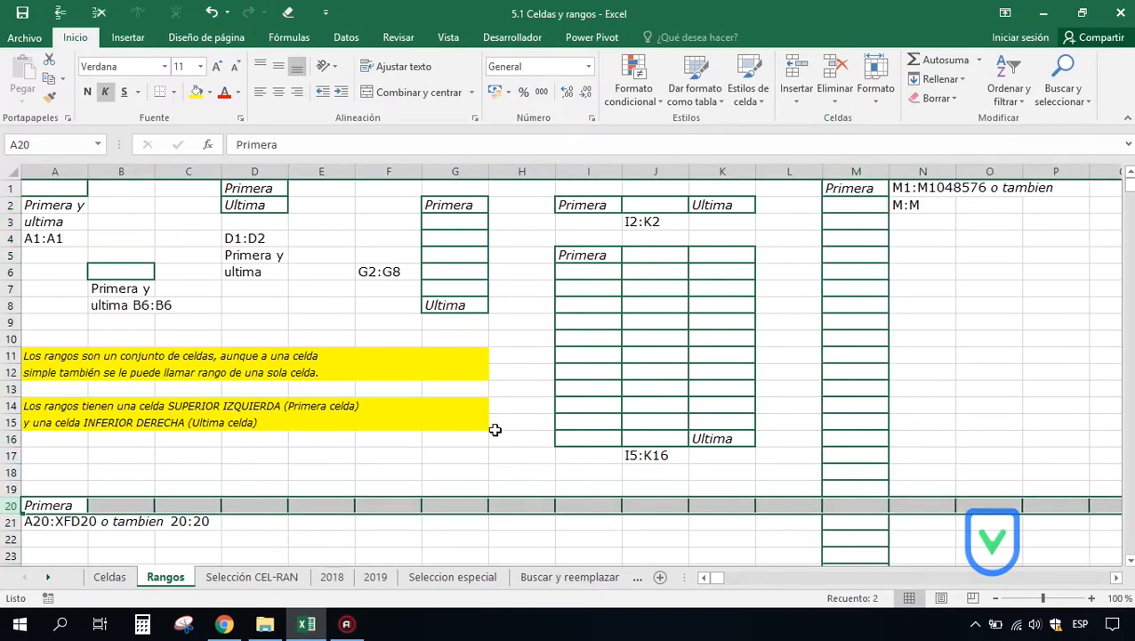
left_click(856, 171)
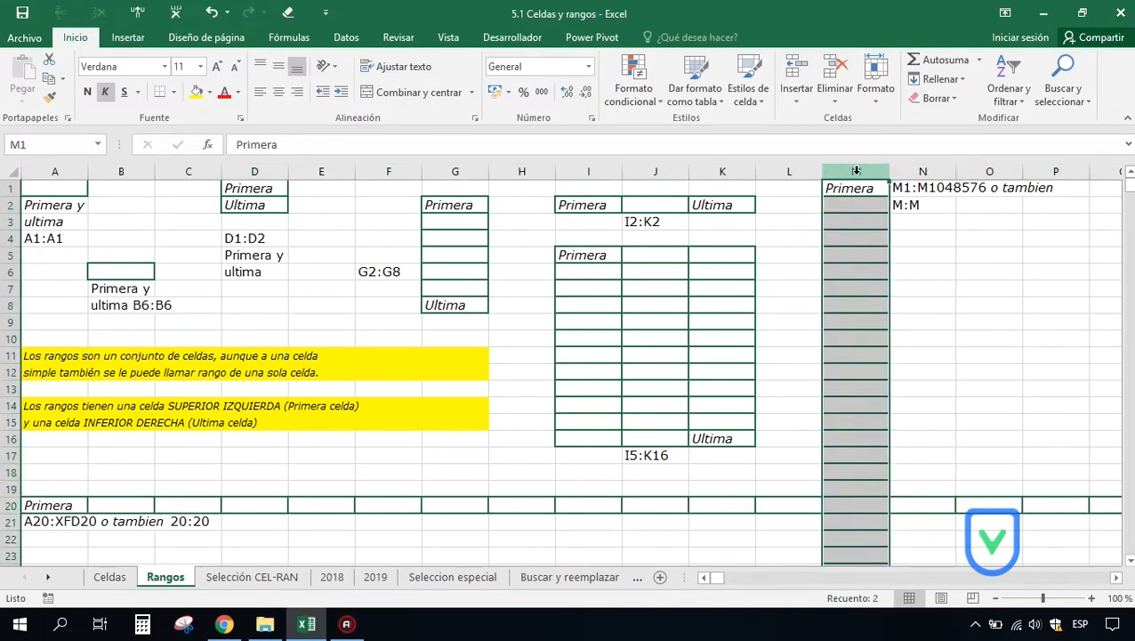
Step: Check the two reference notations for column M written in cells N1 and N2
left_click(912, 204)
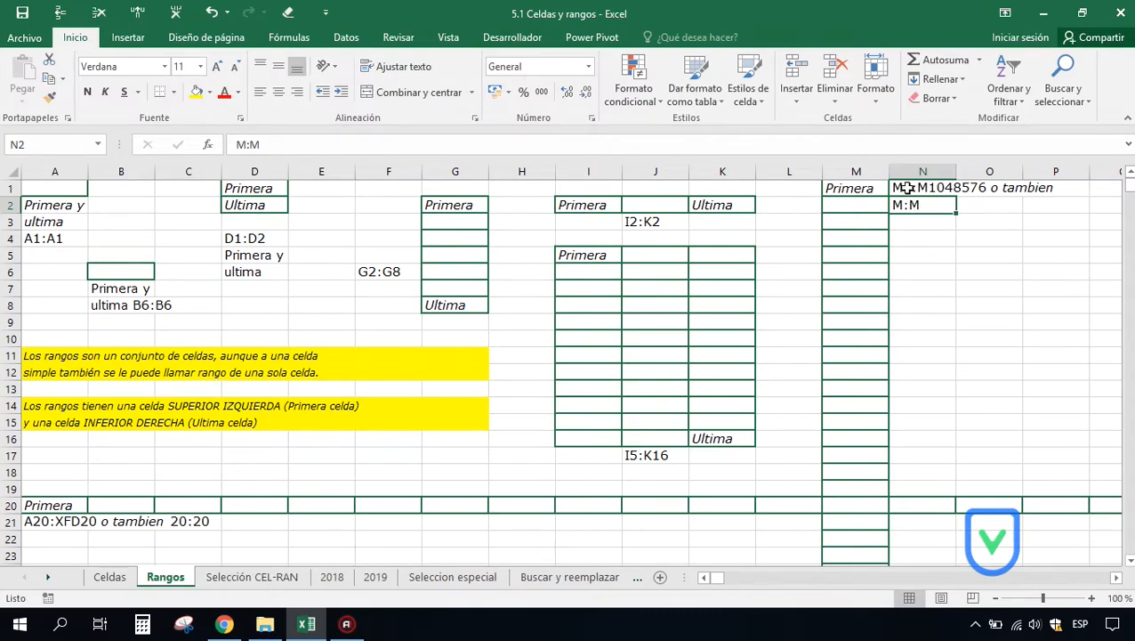
left_click(906, 188)
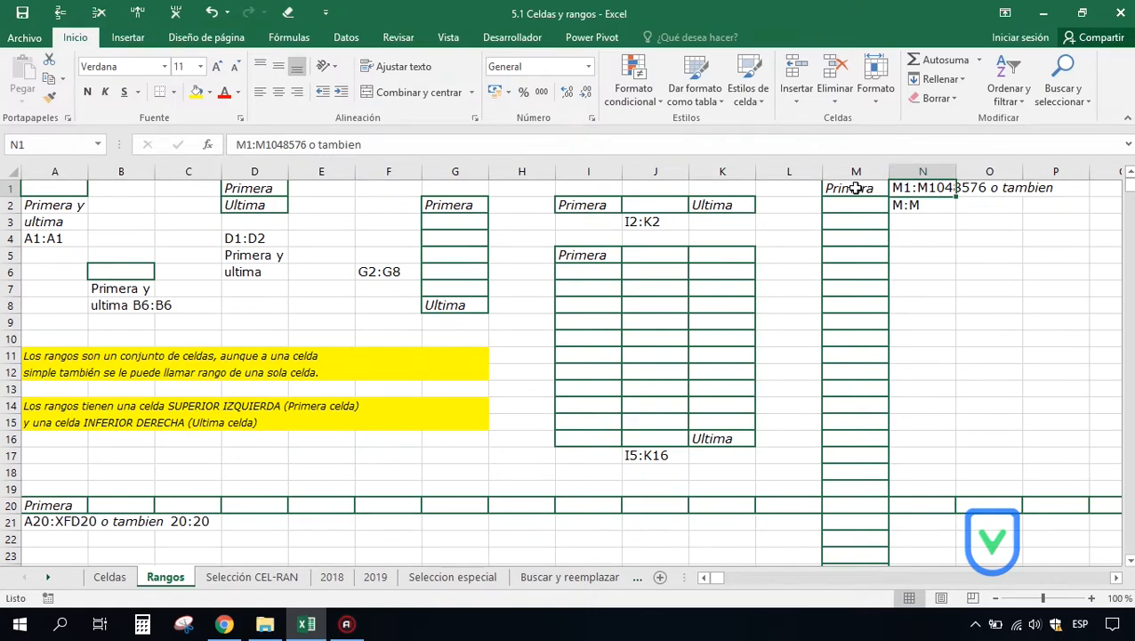
key("Down")
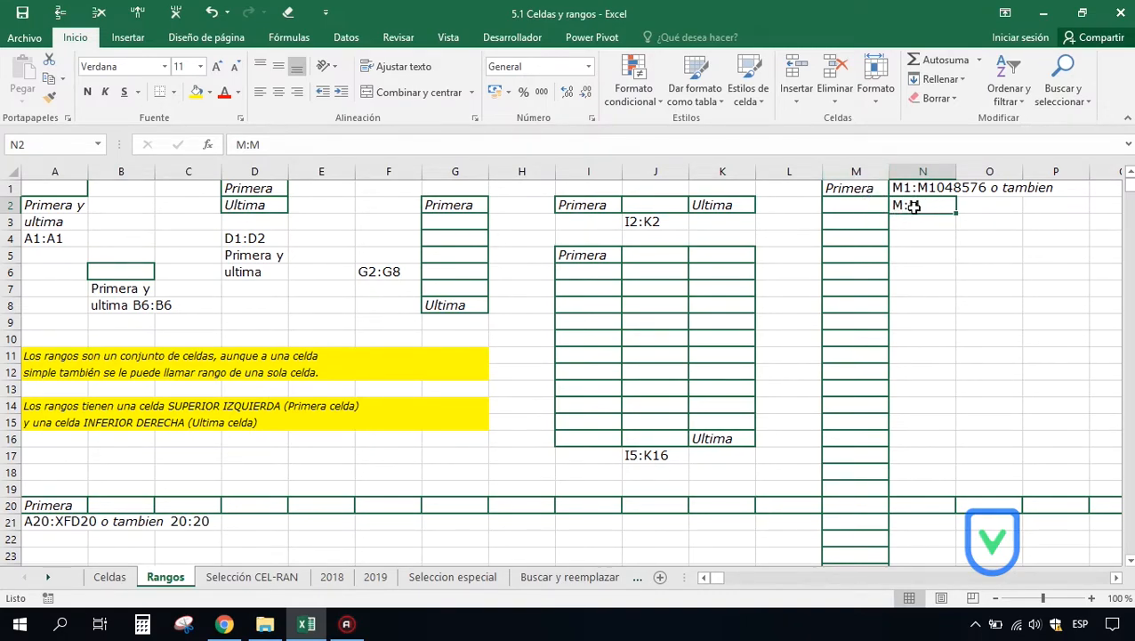
Step: Select the entire column M by entering the reference M:M
left_click(41, 144)
type("m:M")
key("Return")
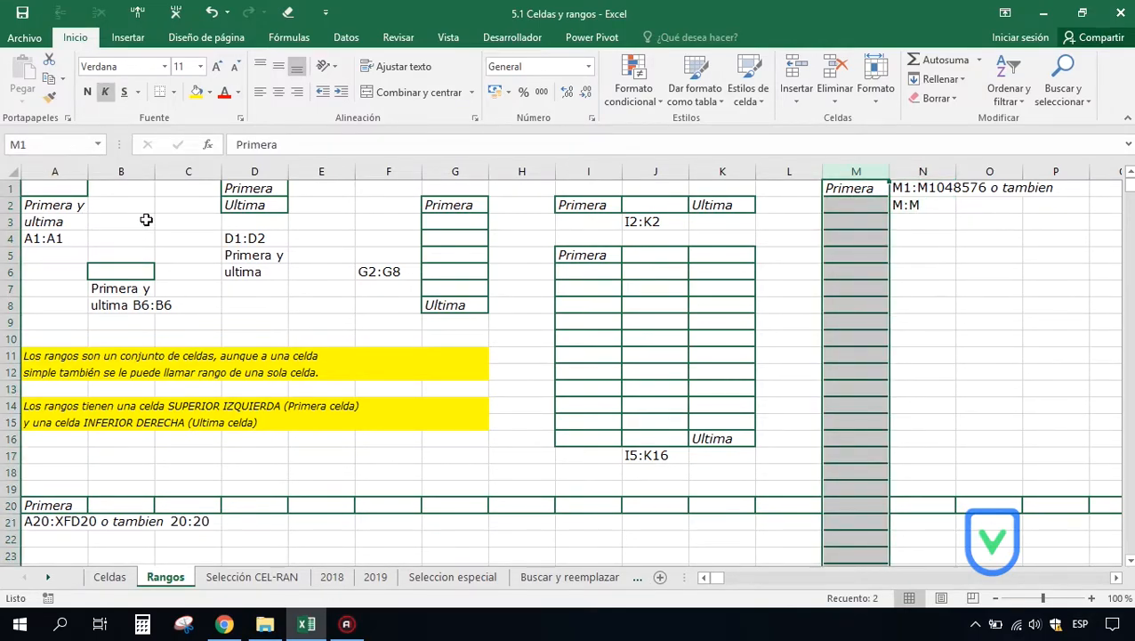
Step: Select the entire row 20, its first cell A20, and cell C21 with the short row reference
left_click(3, 506)
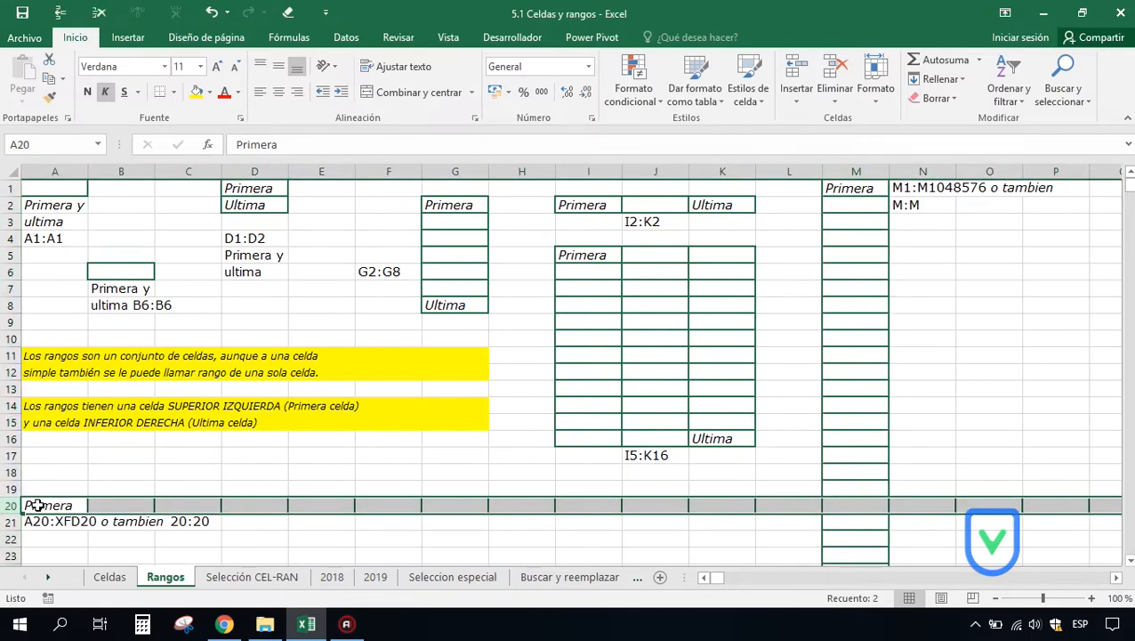
left_click(36, 506)
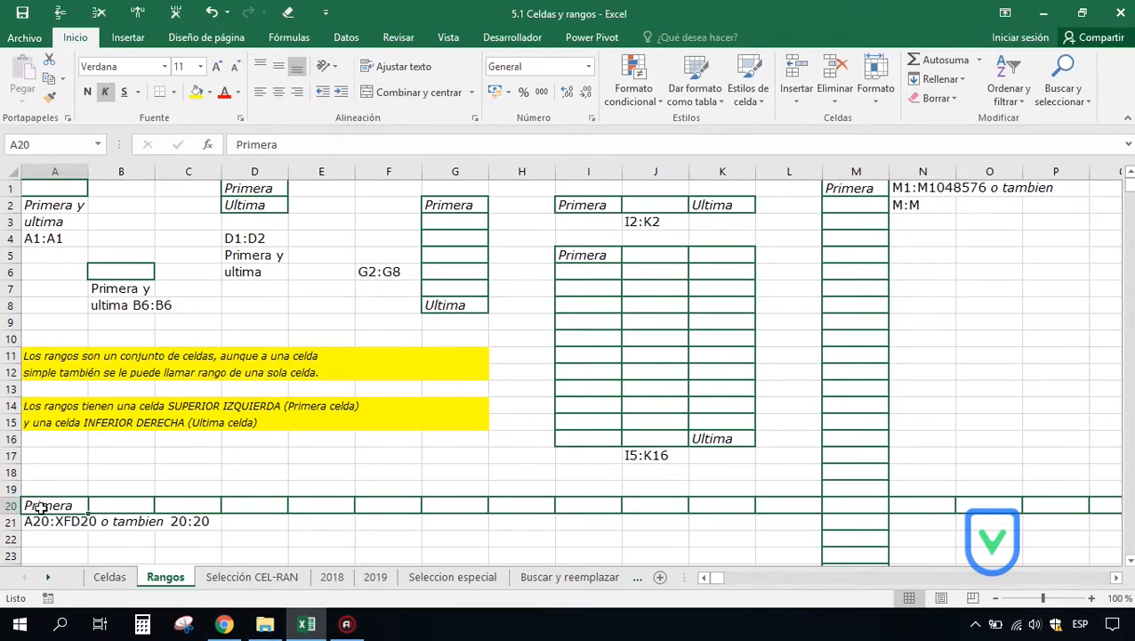
left_click(191, 523)
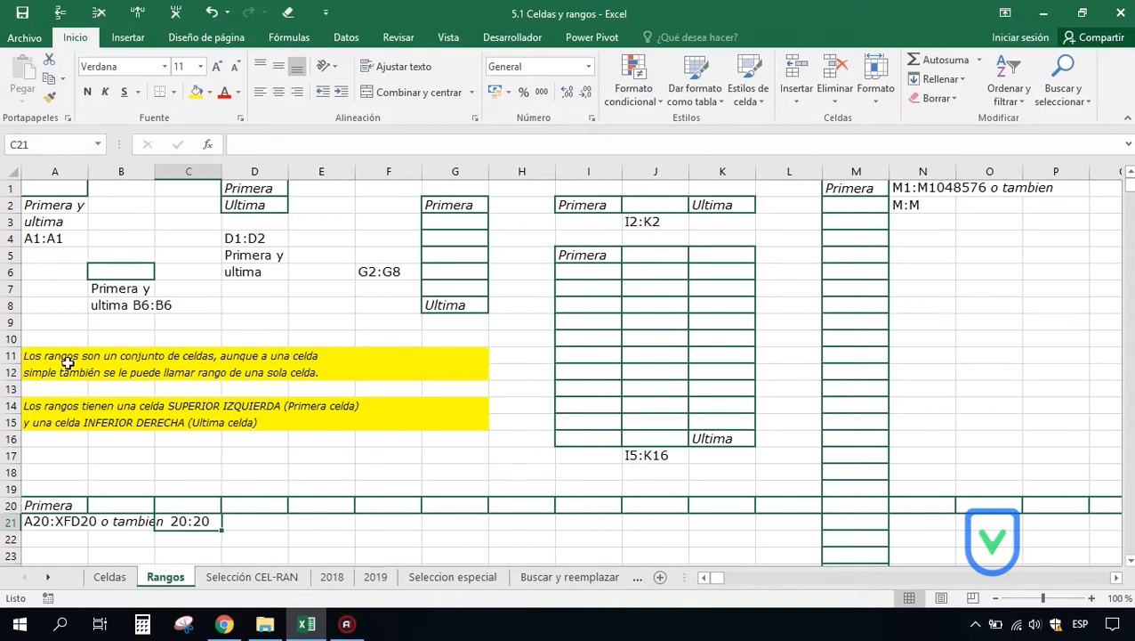
Step: Select the entire row 20 by entering the reference 20:20
left_click(50, 143)
type("20:20")
key("Return")
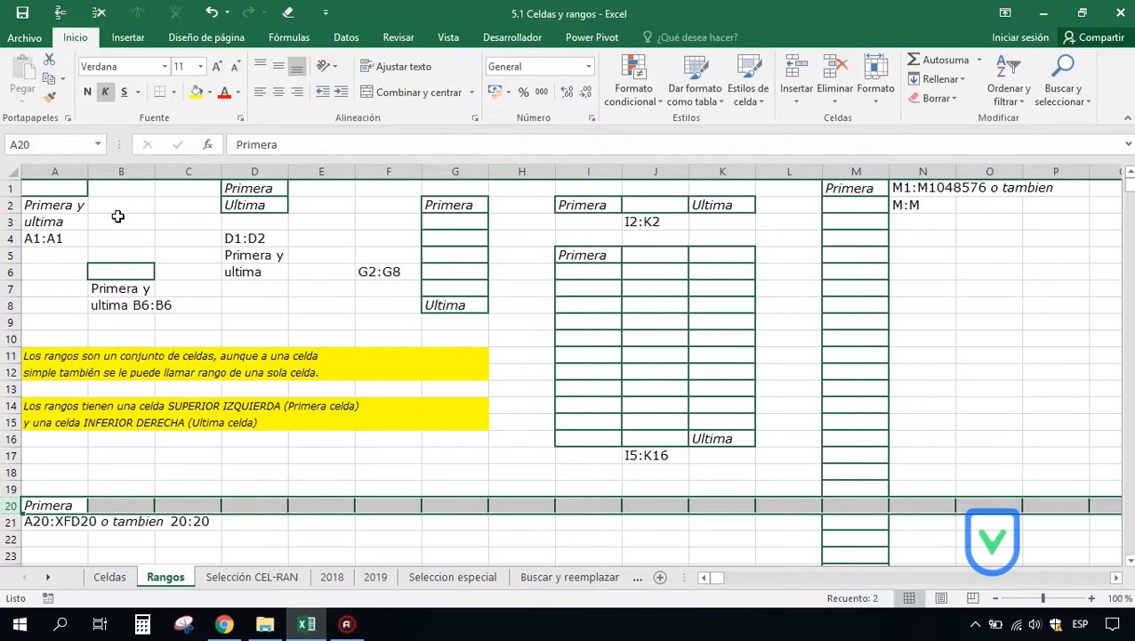
Step: Select the entire column E by entering E:E, and the entire row 10 by entering 10:10
left_click(48, 144)
type("E:E")
key("Return")
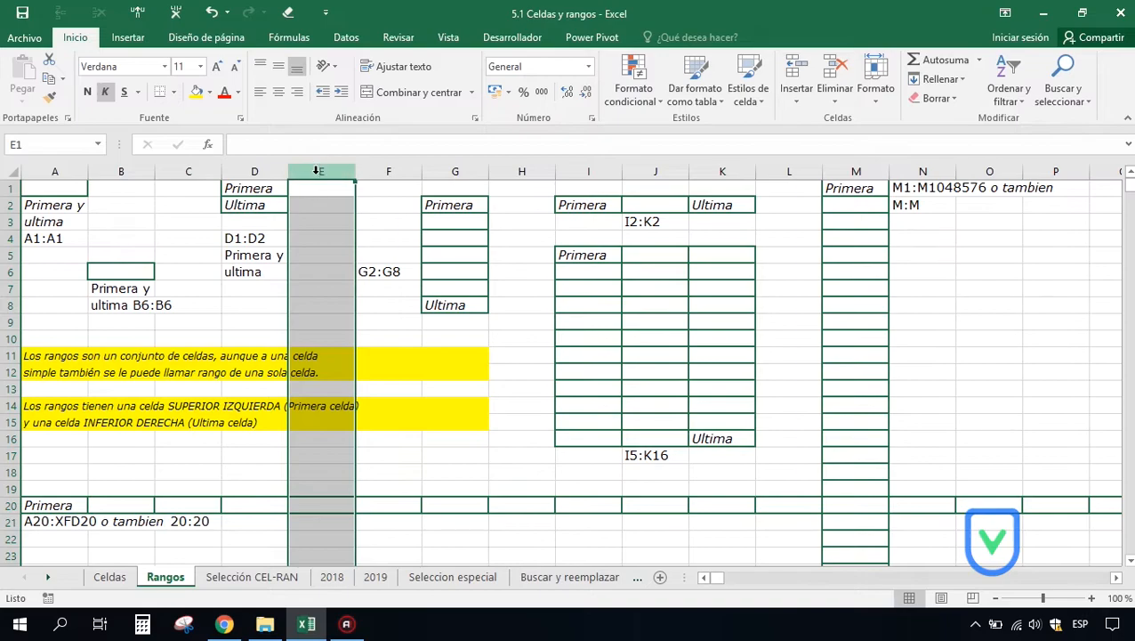
left_click(31, 144)
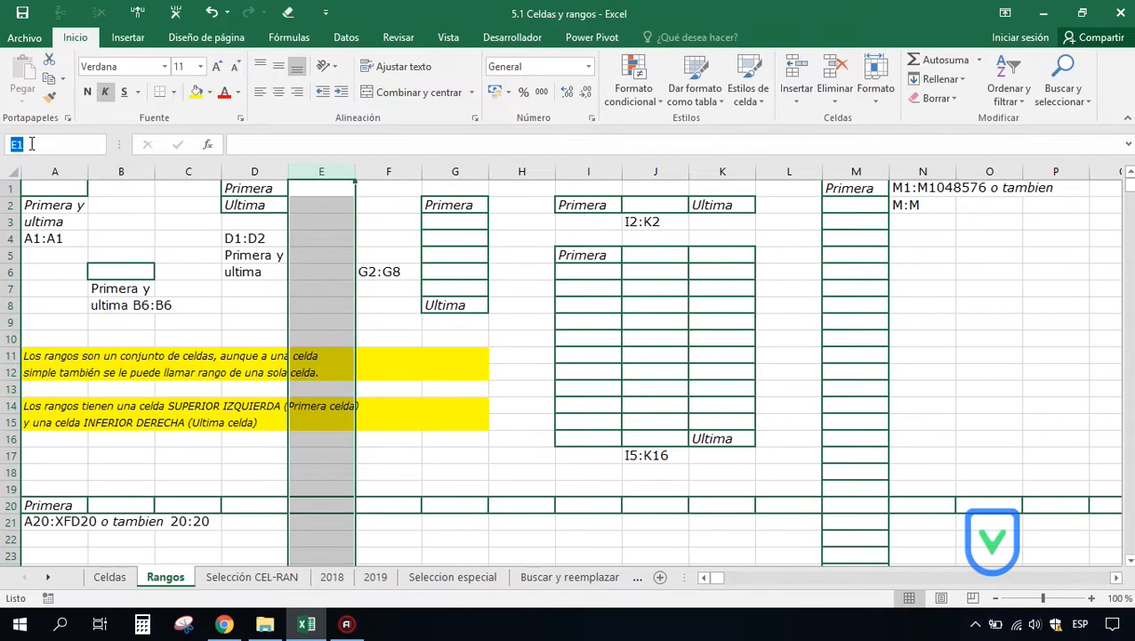
type("10:10")
key("Return")
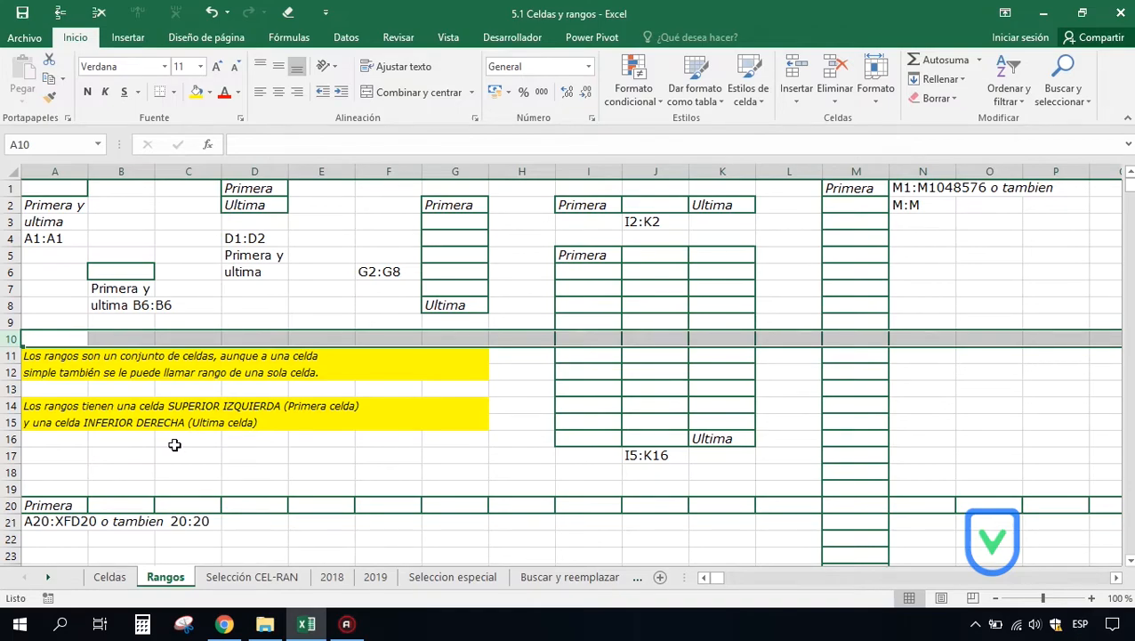
Step: Open the Selección CEL-RAN sheet and select the empty block G5:H12, starting from G5
left_click(242, 574)
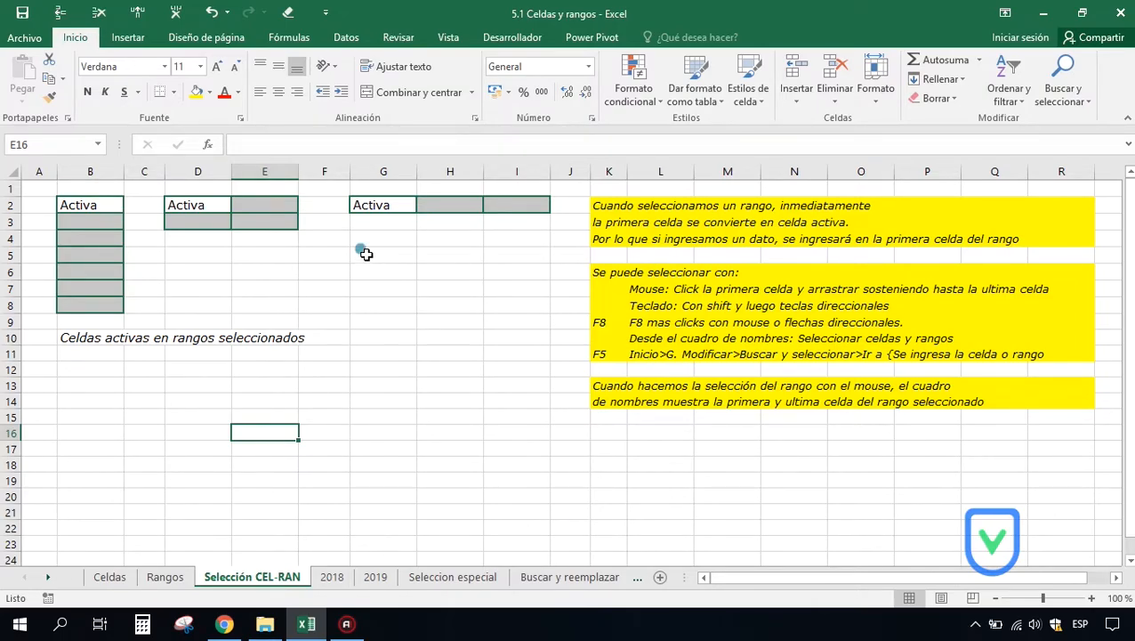
left_click(366, 255)
mouse_move(366, 254)
left_mouse_down()
mouse_move(393, 271)
mouse_move(455, 368)
left_mouse_up()
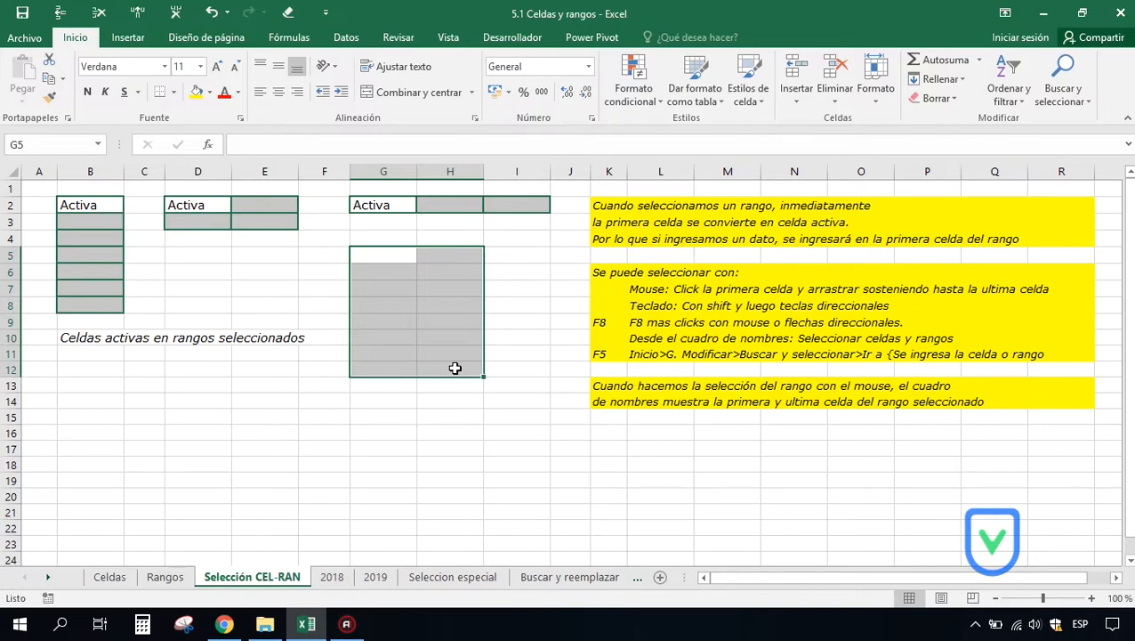
Step: Select the range B2:B8 and the empty block G5:H13, and clear the selection by picking cell F8
left_click(89, 207)
left_click_drag(89, 207, 94, 299)
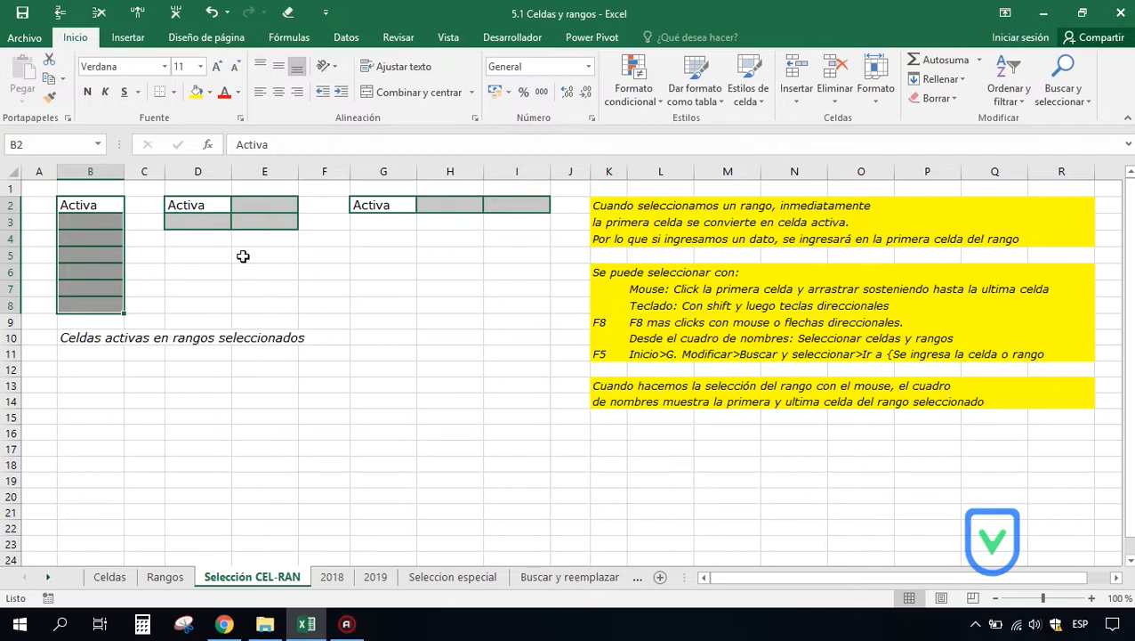
left_click_drag(363, 254, 443, 384)
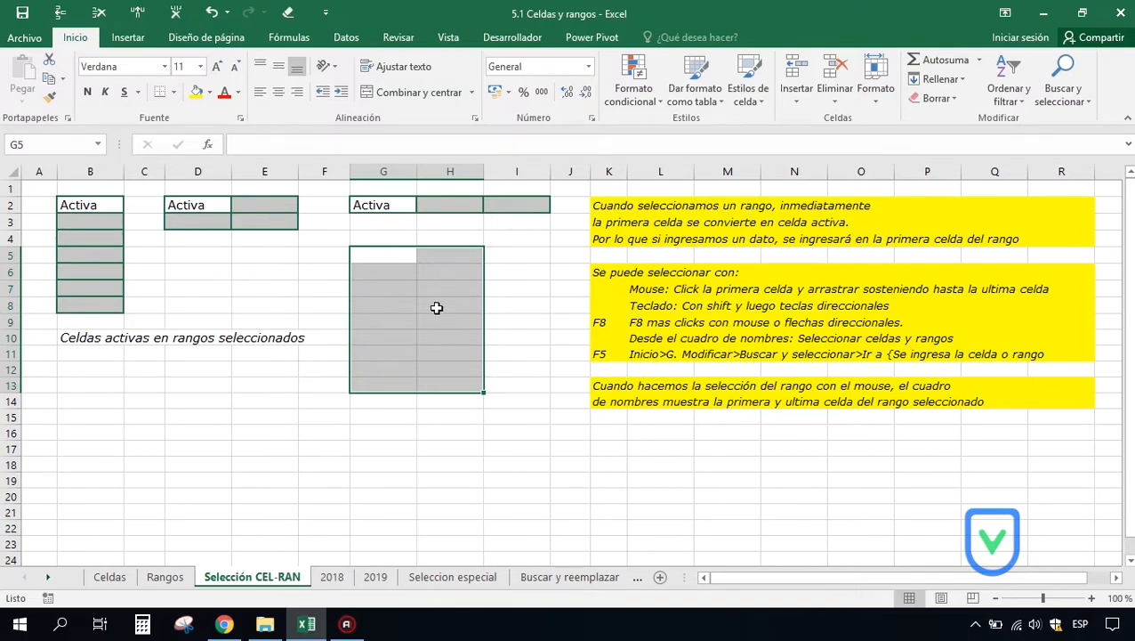
left_click(328, 304)
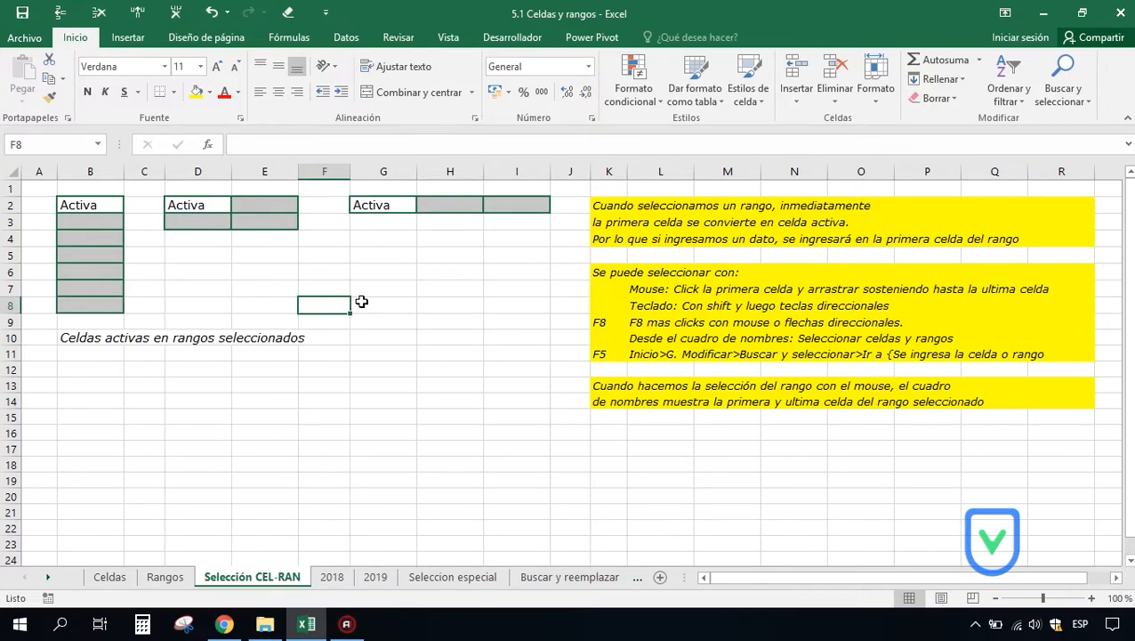
Step: Make G5 the active cell and extend the selection from it to H12 as the last cell
left_click(377, 254)
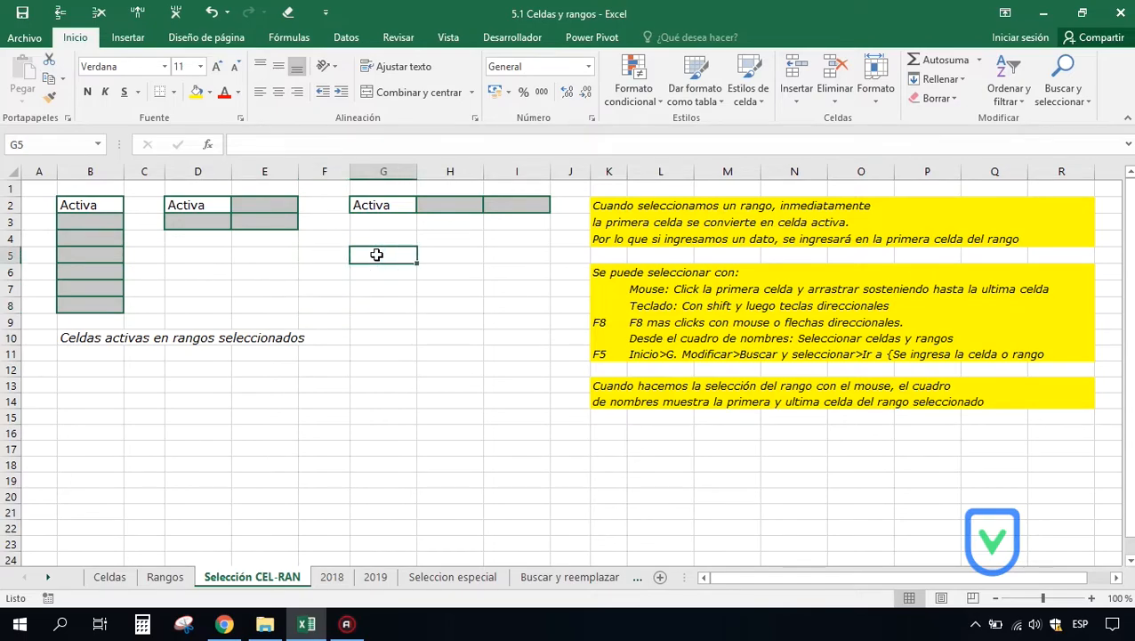
key("shift")
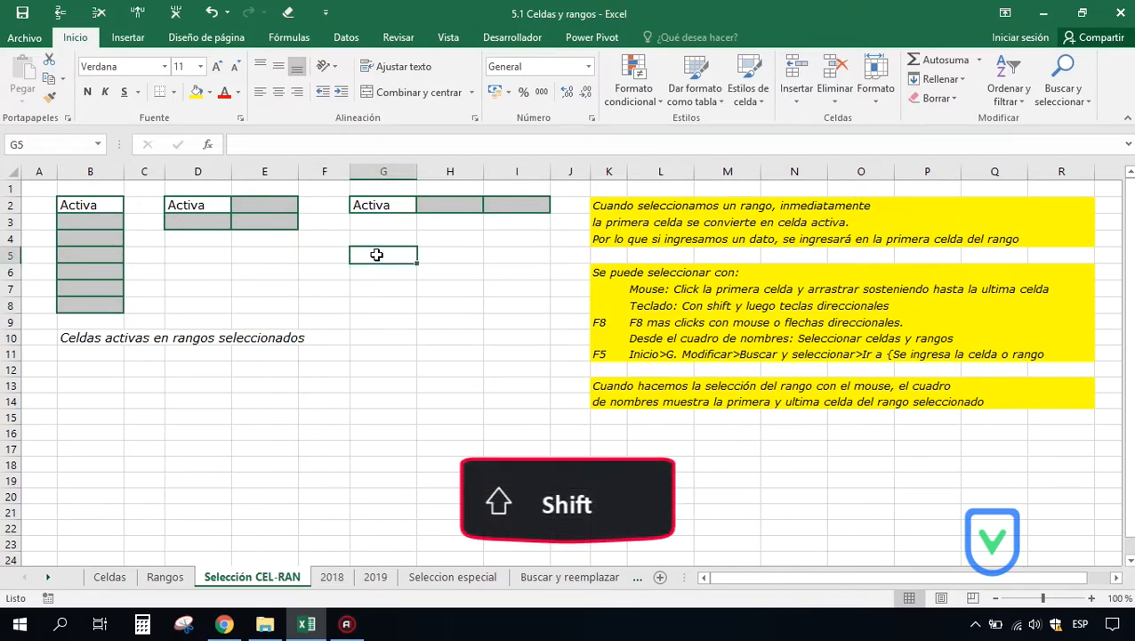
left_click(443, 367, "shift")
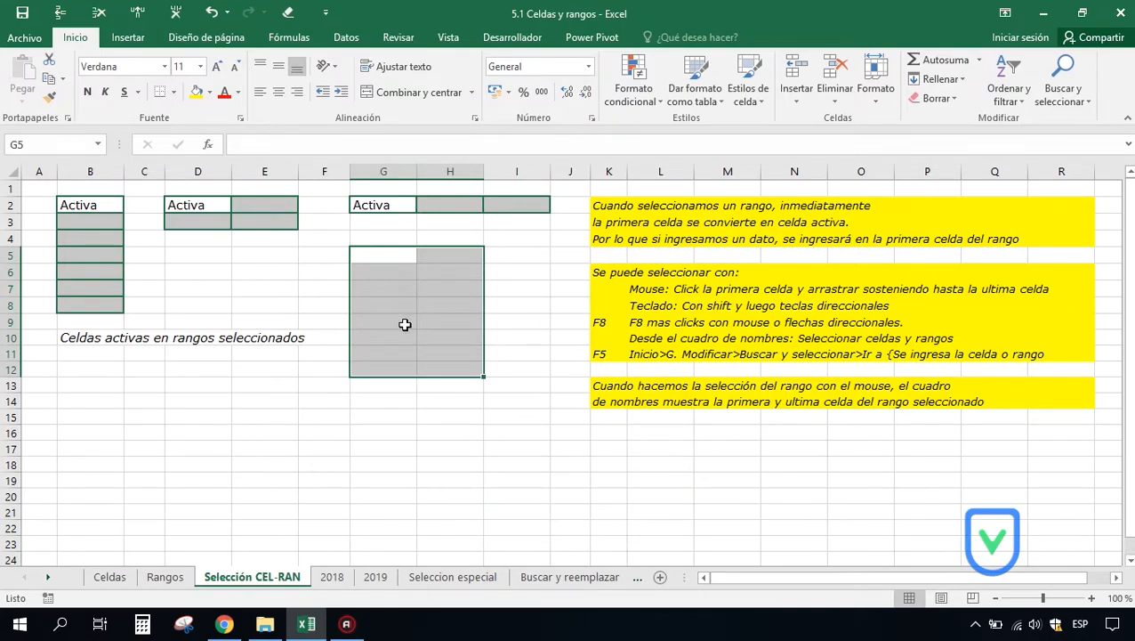
Step: Reduce the selection to cell G5, move the active cell through the neighbouring cells one at a time, and return to G5
left_click(381, 257)
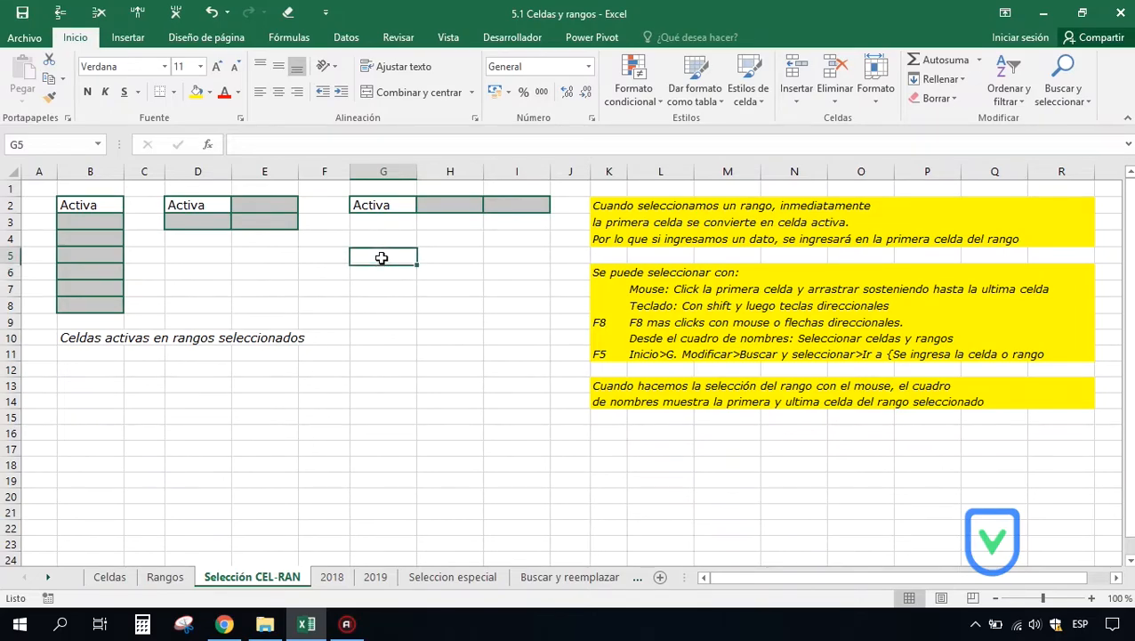
key("Down")
key("Down")
key("Down")
key("Down")
key("Right")
key("Left")
key("Up")
key("Up")
key("Up")
key("Up")
key("Down")
key("Down")
key("Up")
key("Up")
key("Up")
key("Down")
key("Up")
key("Down")
Step: Extend the selection cell by cell from G5 down to G11
key("shift")
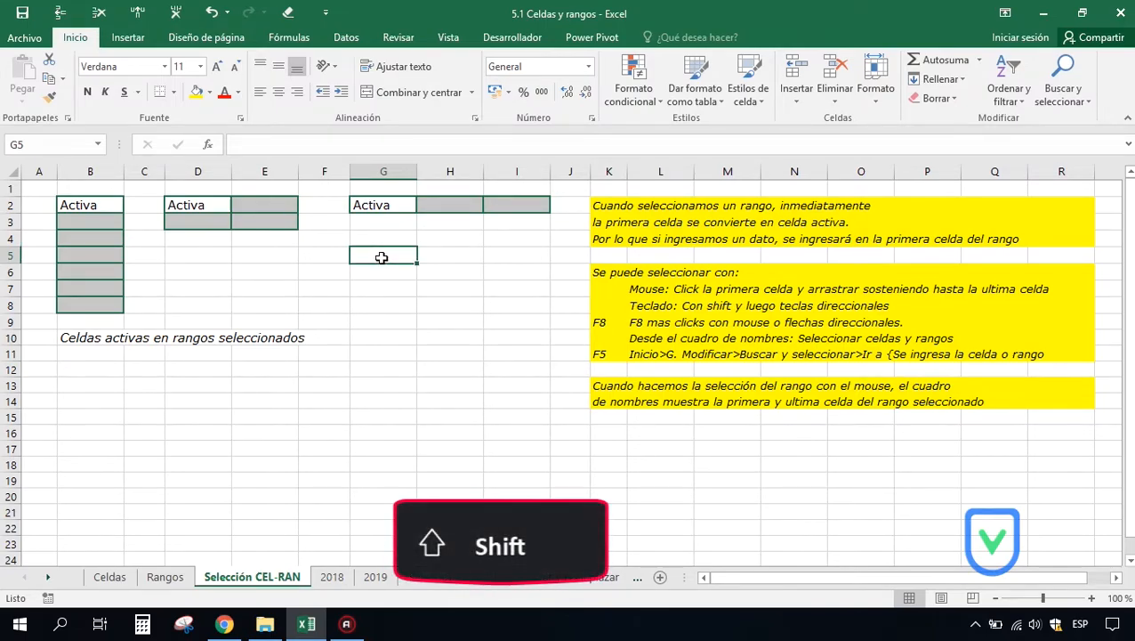
key("shift+Down")
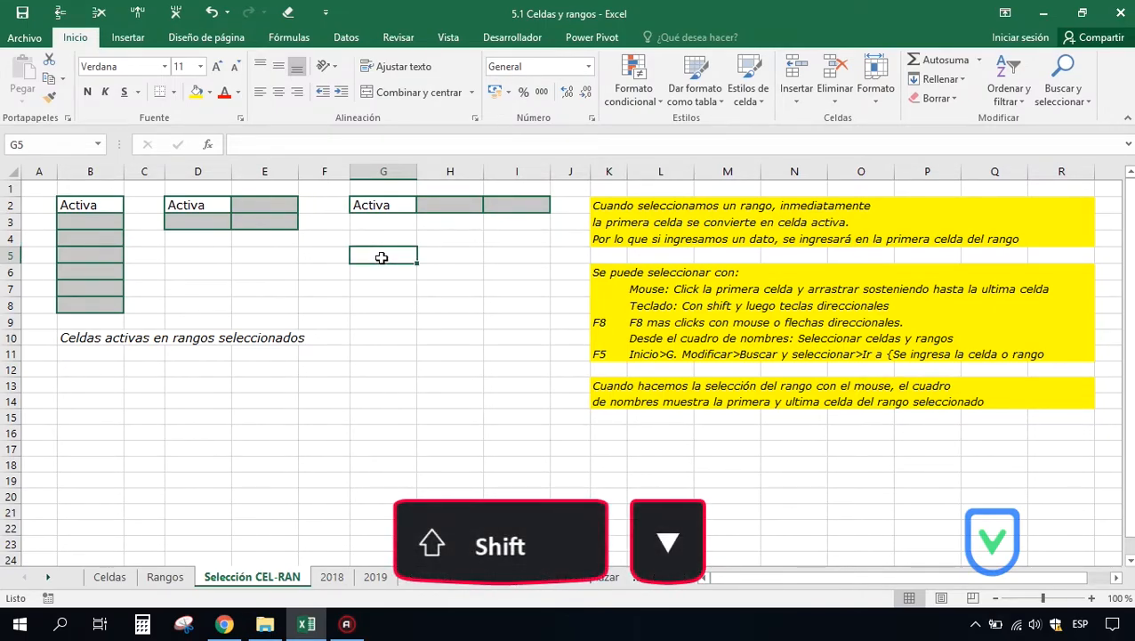
key("shift+Down")
key("shift+Down")
key("shift+Down")
key("shift+Down")
key("shift+Down")
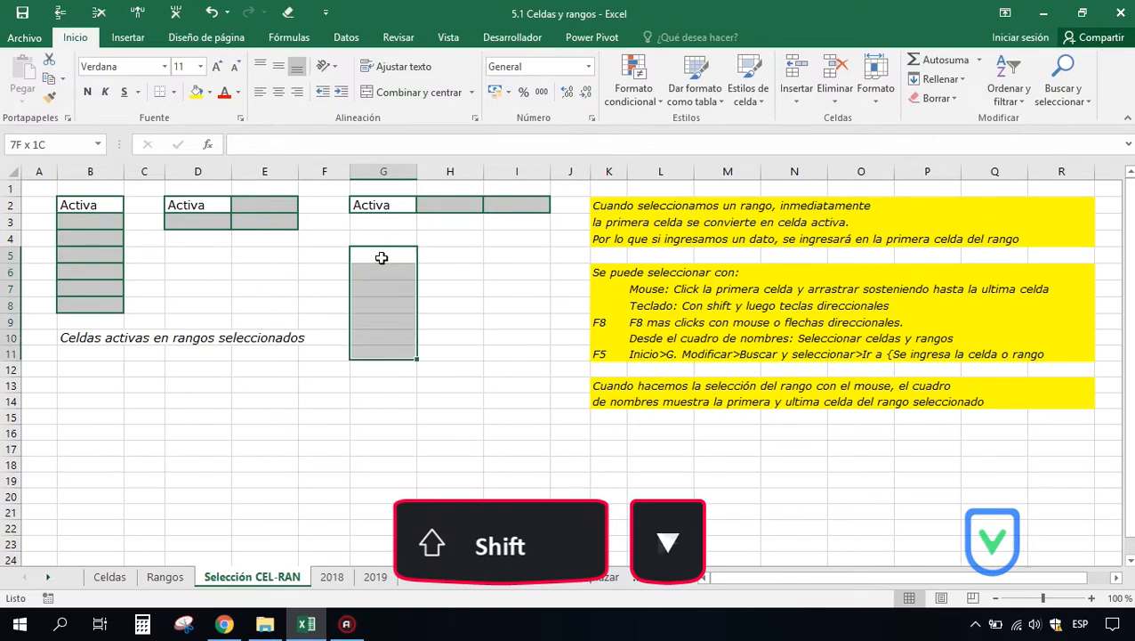
Step: Widen the selection to column I and extend it down to row 18, covering G5:I18
key("shift+Right")
key("shift+Right")
key("shift+Down")
key("shift+Down")
key("shift+Down")
key("shift+Down")
key("shift+Down")
key("shift+Down")
key("shift+Down")
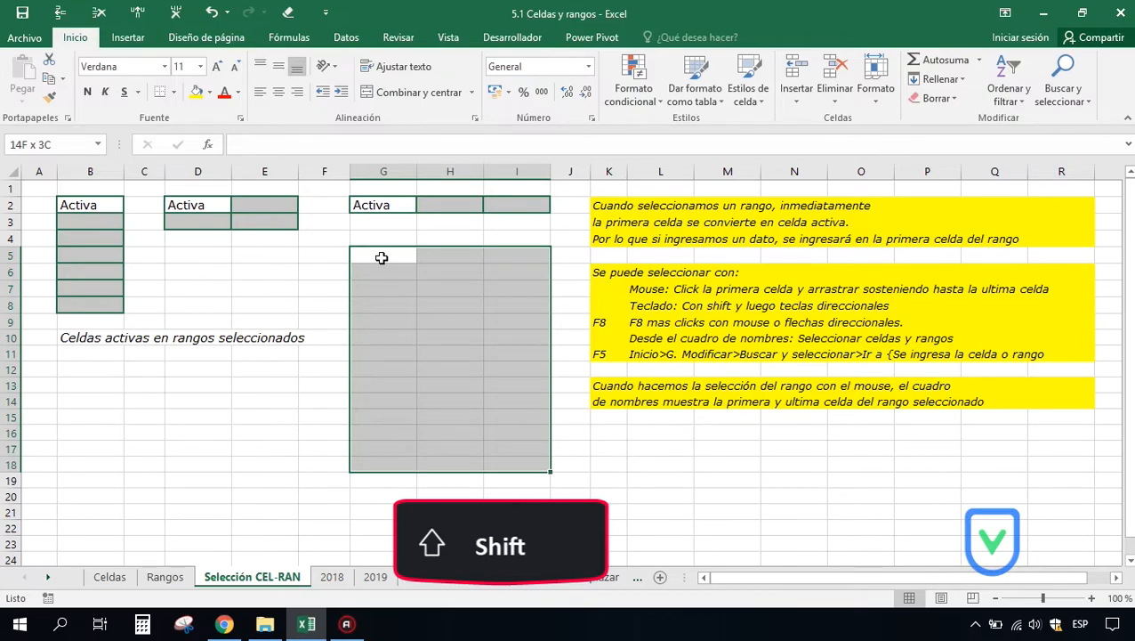
Step: Shrink the selection up to row 12 and narrow it to columns G and H, covering G5:H12
key("shift+Up")
key("shift+Up")
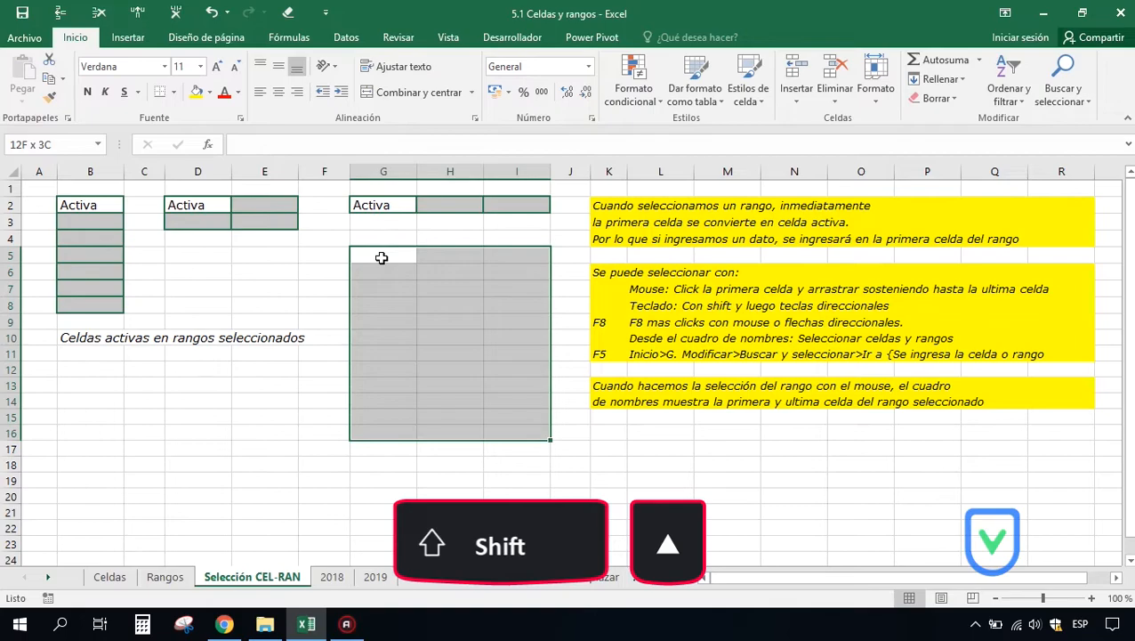
key("shift+Up")
key("shift+Up")
key("shift+Up")
key("shift+Up")
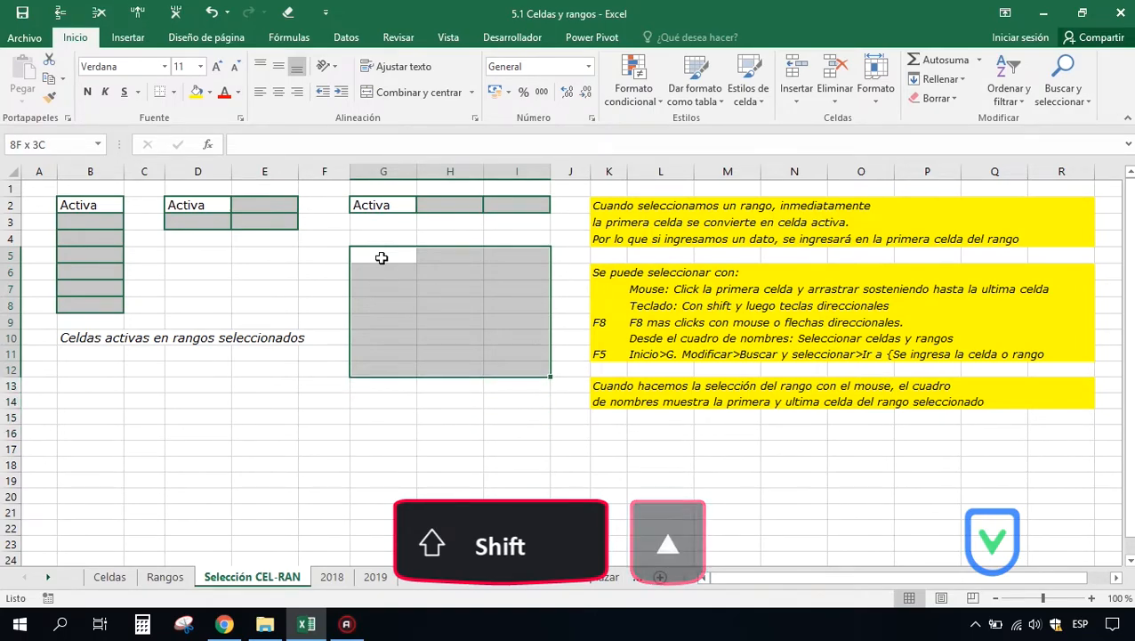
key("shift+Left")
key("shift+Left")
key("shift+Left")
key("shift+Right")
key("shift+Right")
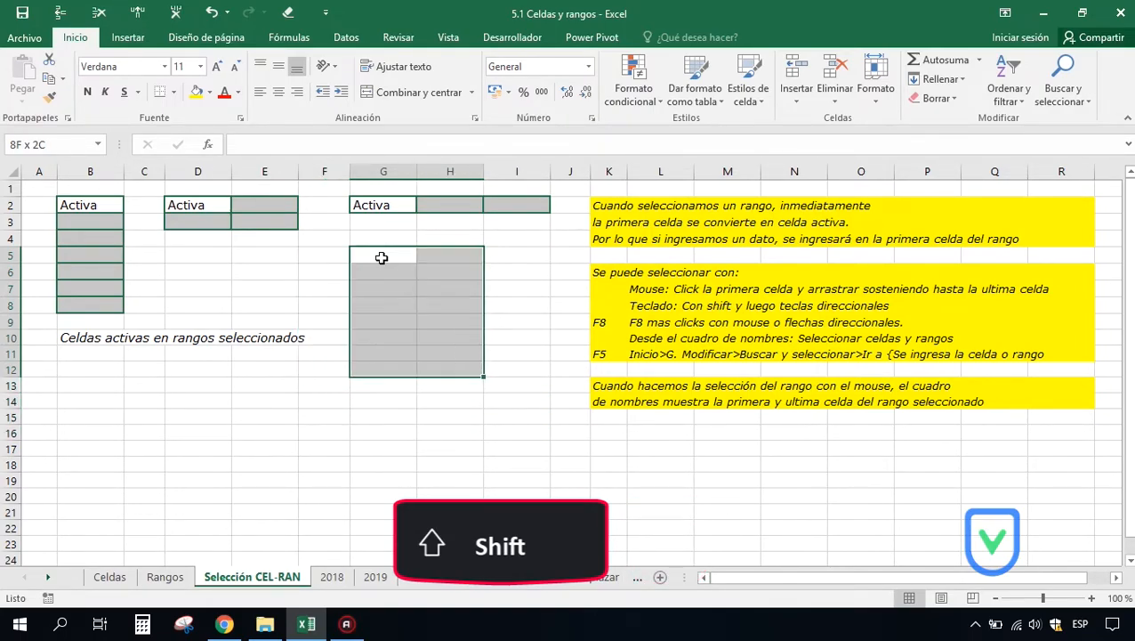
Step: Move the selection's free corner past the active cell G5 so that it covers F4:G5
key("shift+Left")
key("shift+Left")
key("shift+Up")
key("shift+Up")
key("shift+Up")
key("shift+Up")
key("shift+Up")
key("shift+Up")
key("shift+Up")
key("shift+Up")
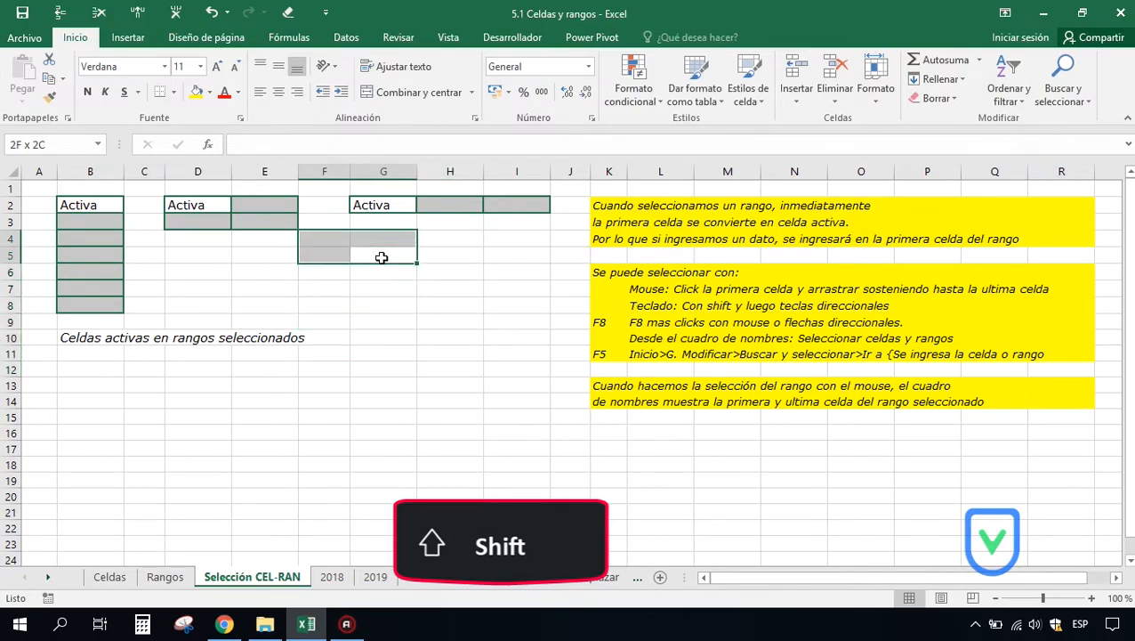
Step: Move the selection's free corner back below and beyond G5 so that it covers G5:H9
key("shift+Up")
key("shift+Right")
key("shift+Right")
key("shift+Down")
key("shift+Down")
key("shift+Down")
key("shift+Down")
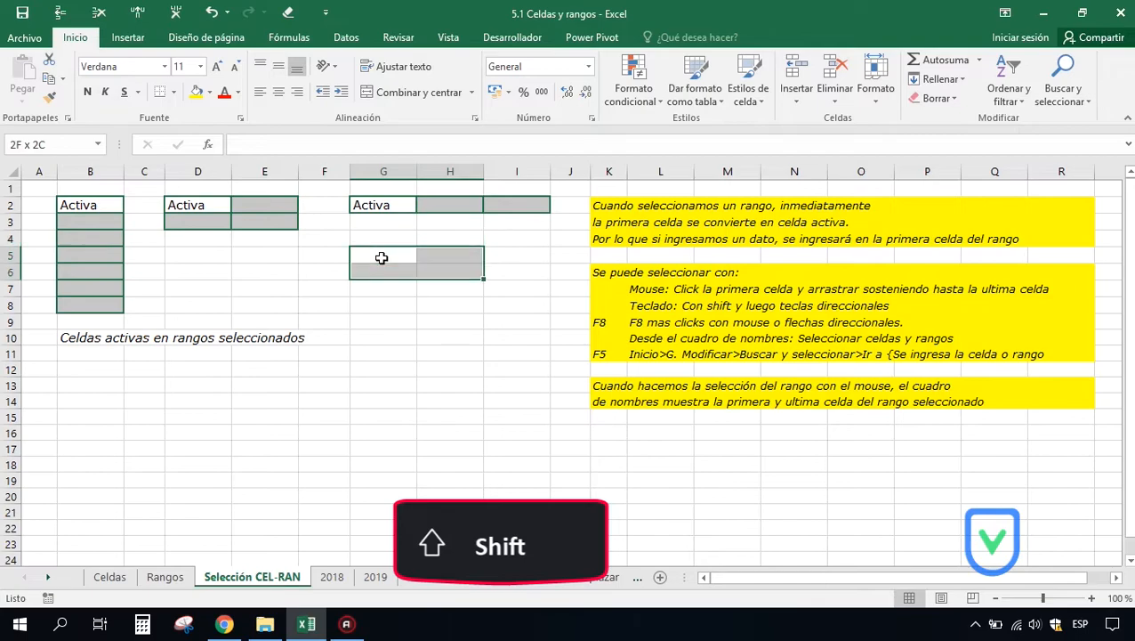
key("shift+Down")
key("shift+Down")
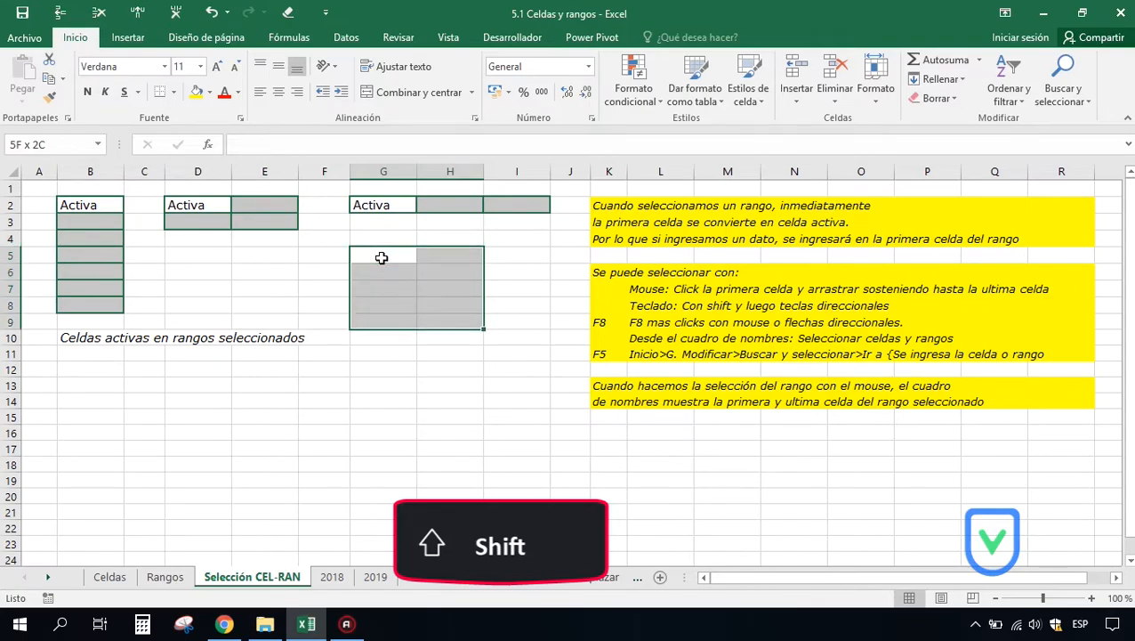
Step: Narrow the selection to column G and extend it down to row 15, covering G5:G15
key("shift+Left")
key("shift+Down")
key("shift+Down")
key("shift+Down")
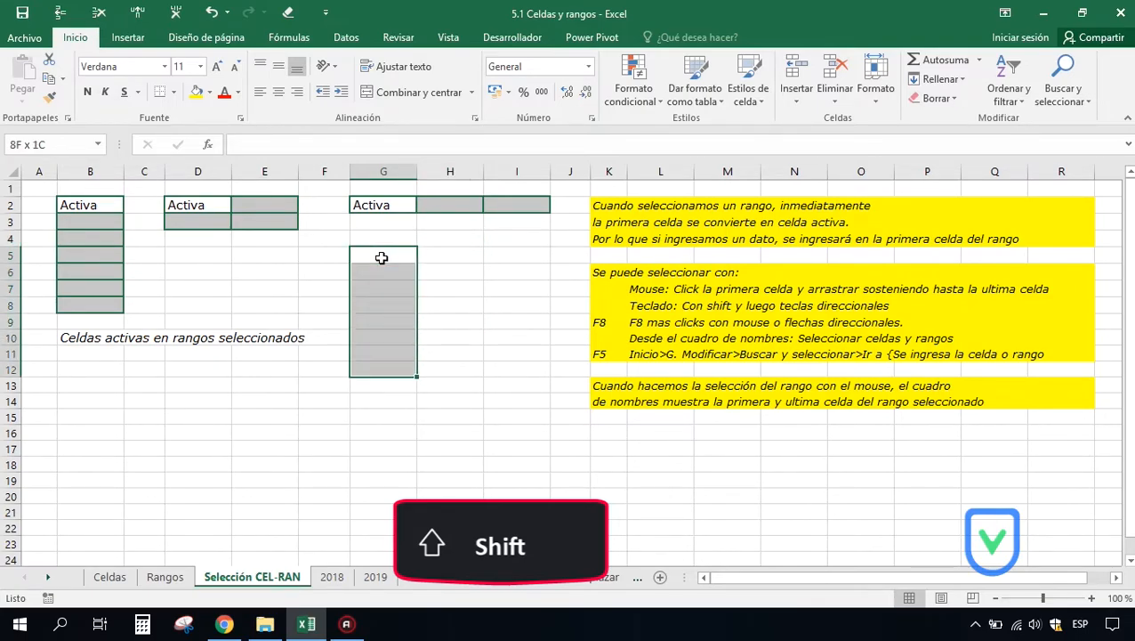
key("shift+Down")
key("shift+Down")
key("shift+Down")
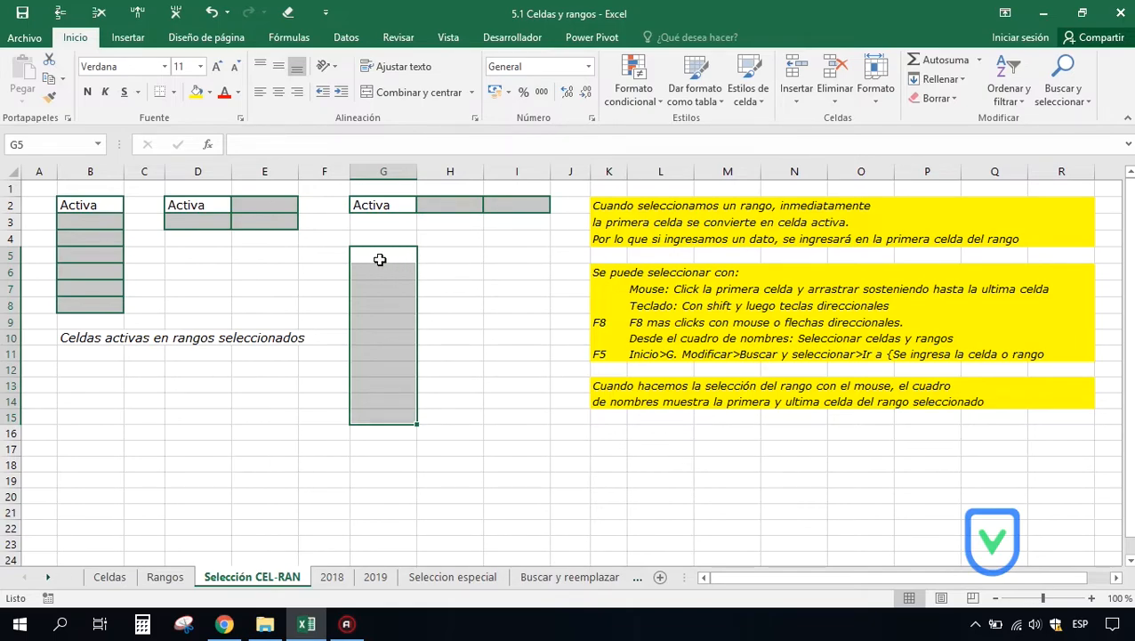
Step: Drop the range selection at H5 and move only the active cell through column G, ending on G6
left_click(443, 254)
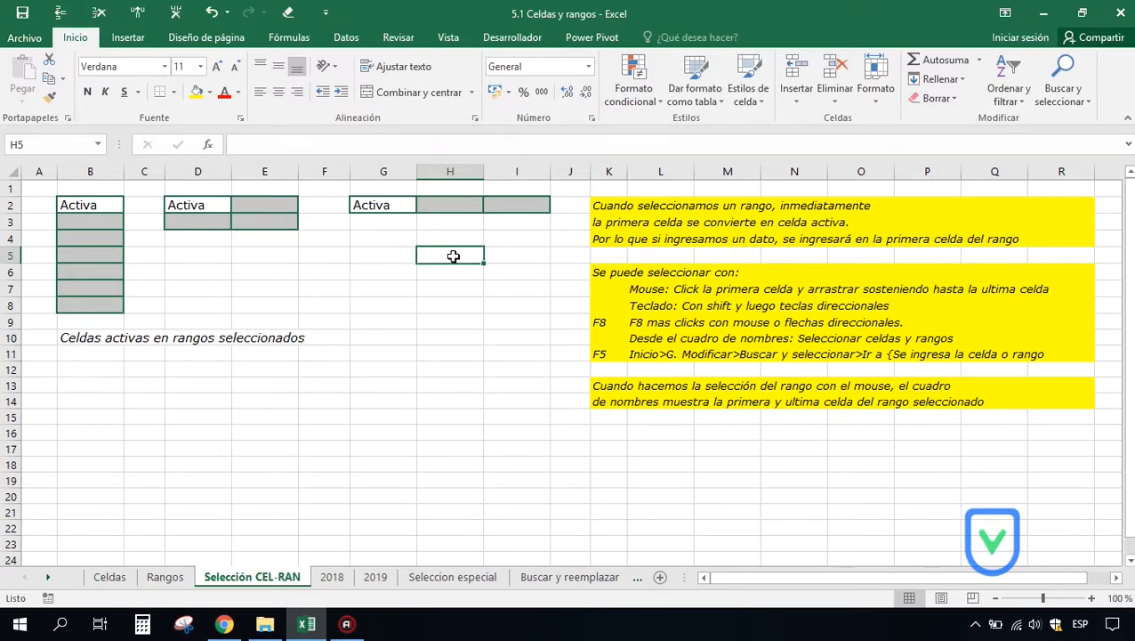
key("Left")
key("Up")
key("Down")
key("Down")
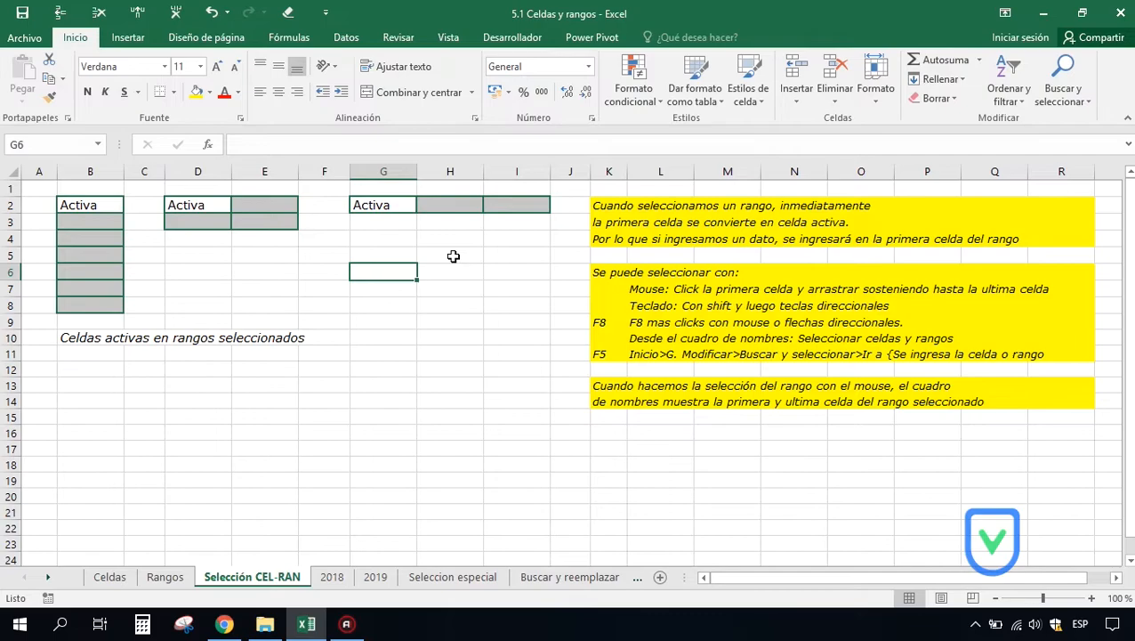
Step: Turn on extend-selection mode at H5 and grow the selection down to row 7, covering H5:H7
left_click(453, 256)
key("F8")
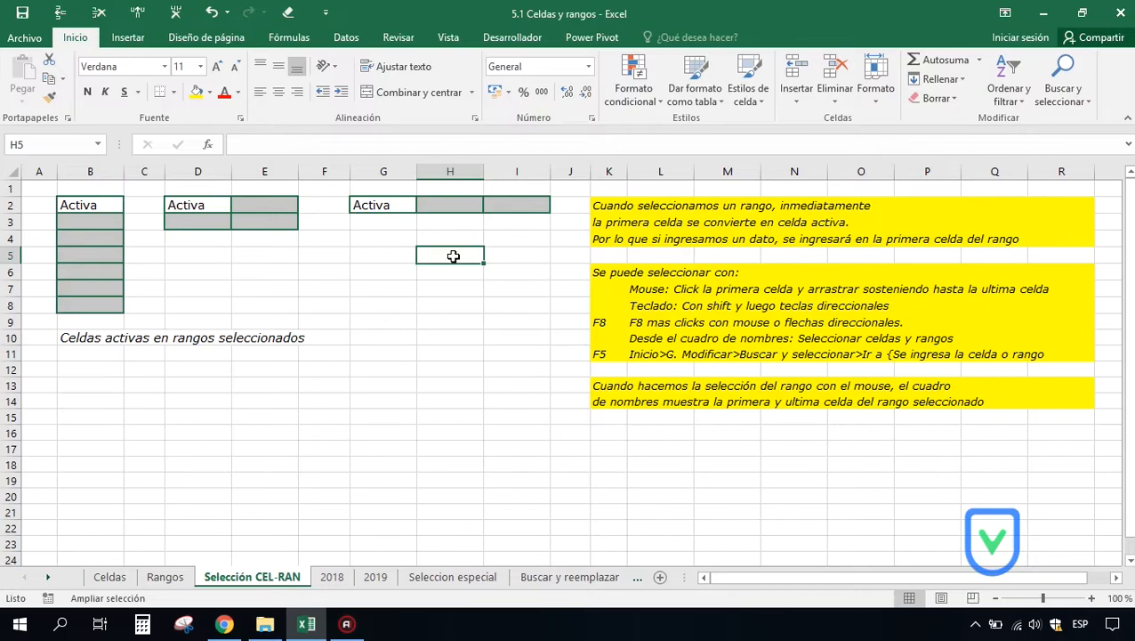
key("Down")
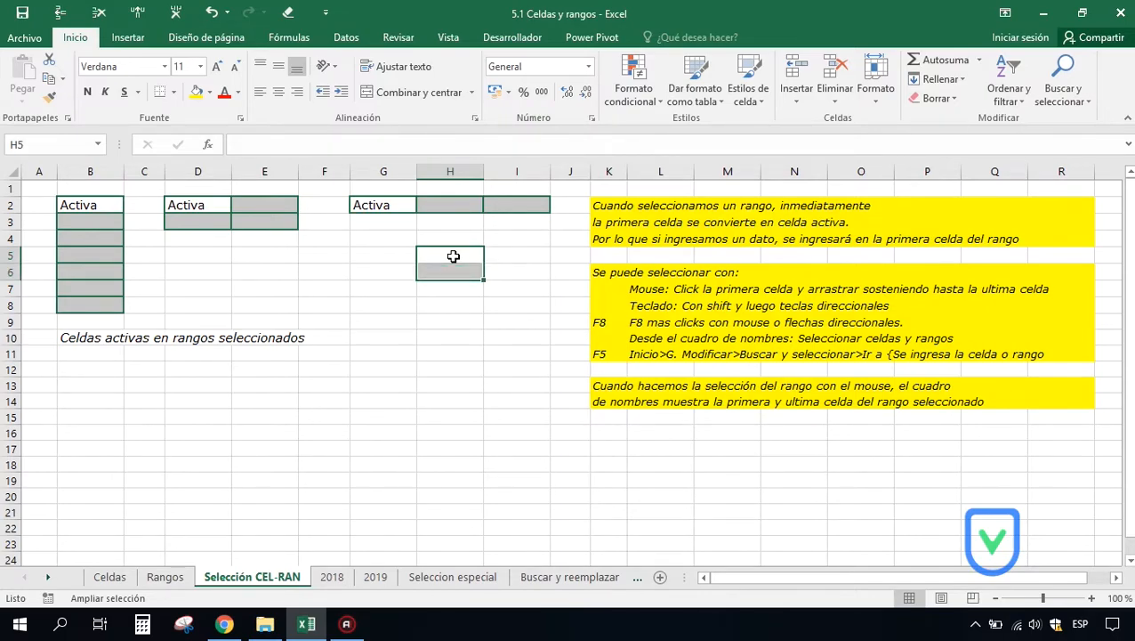
key("Down")
key("Left")
key("Right")
Step: Move the selection's free end above the active cell H5 so that it covers H3:H5
key("Up")
key("Up")
key("Up")
key("Up")
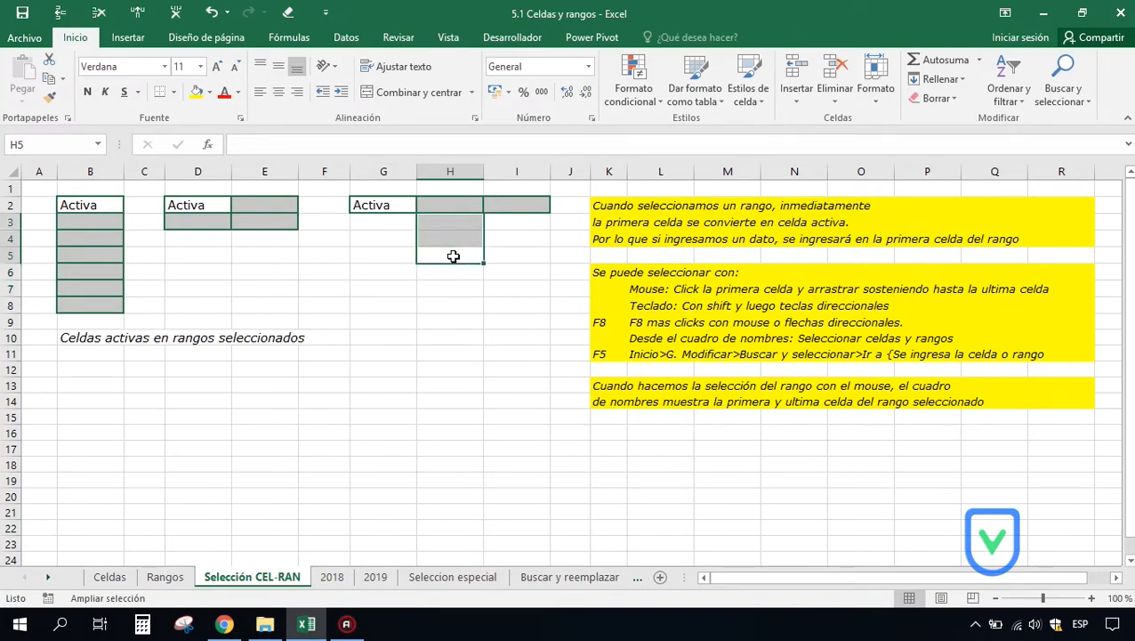
Step: Move the selection's free end back below H5 to row 10, covering H5:H10
key("Down")
key("Down")
key("Down")
key("Down")
key("Down")
key("Down")
key("Down")
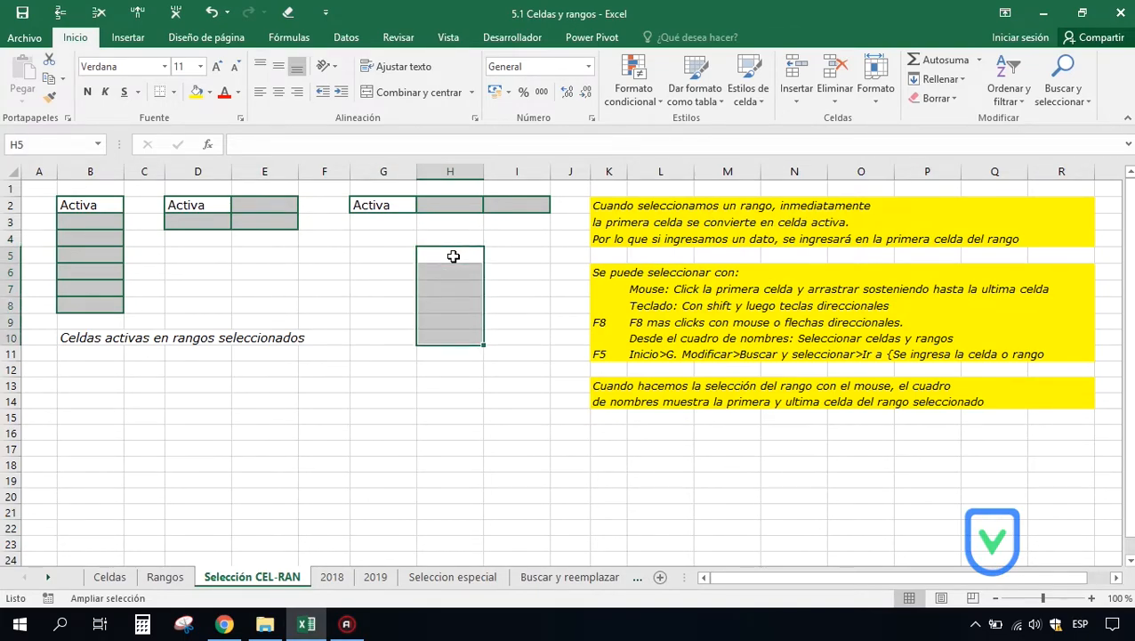
Step: Widen the selection to include column G and extend it down to row 14, covering G5:H14
key("Left")
key("Down")
key("Down")
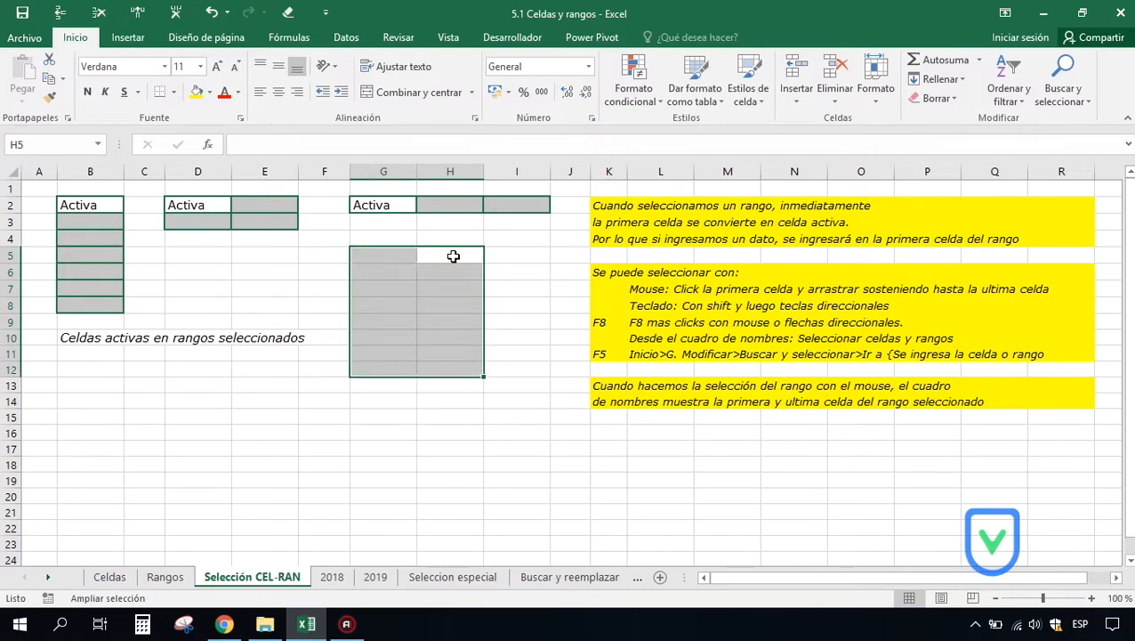
key("Right")
key("Down")
key("Down")
key("Left")
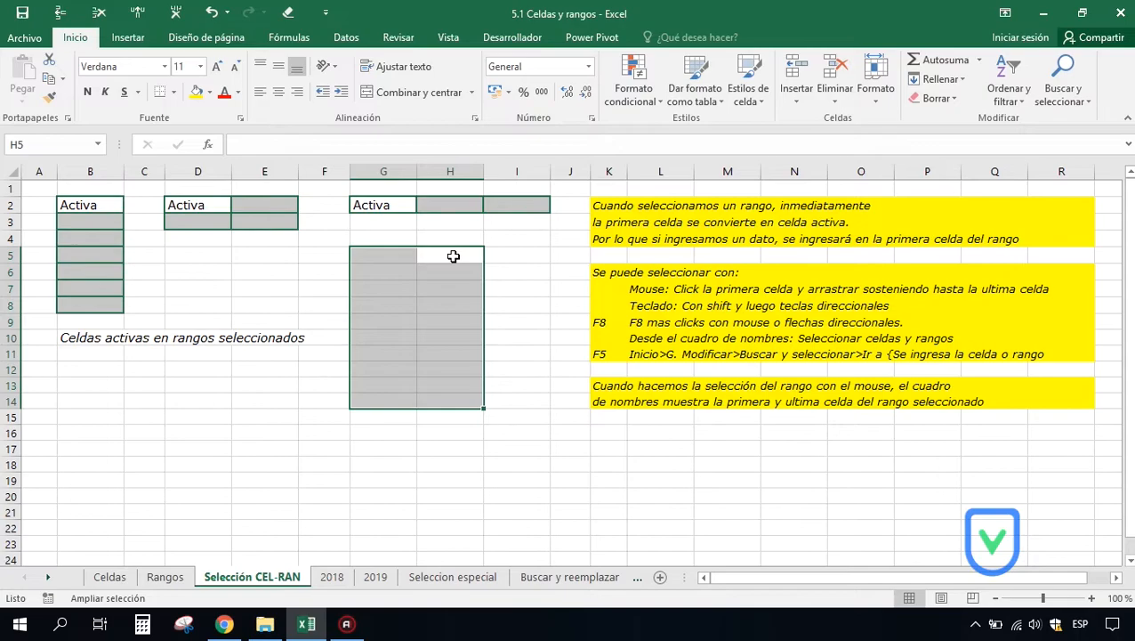
Step: Turn off extend-selection mode and move the active cell to H4
key("F8")
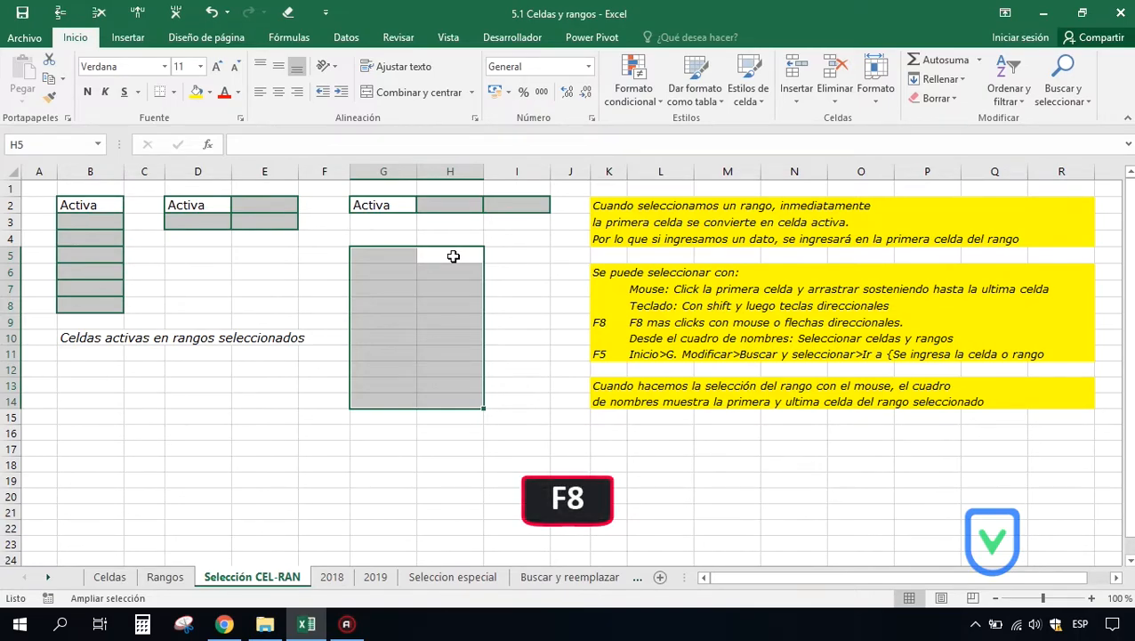
key("F8")
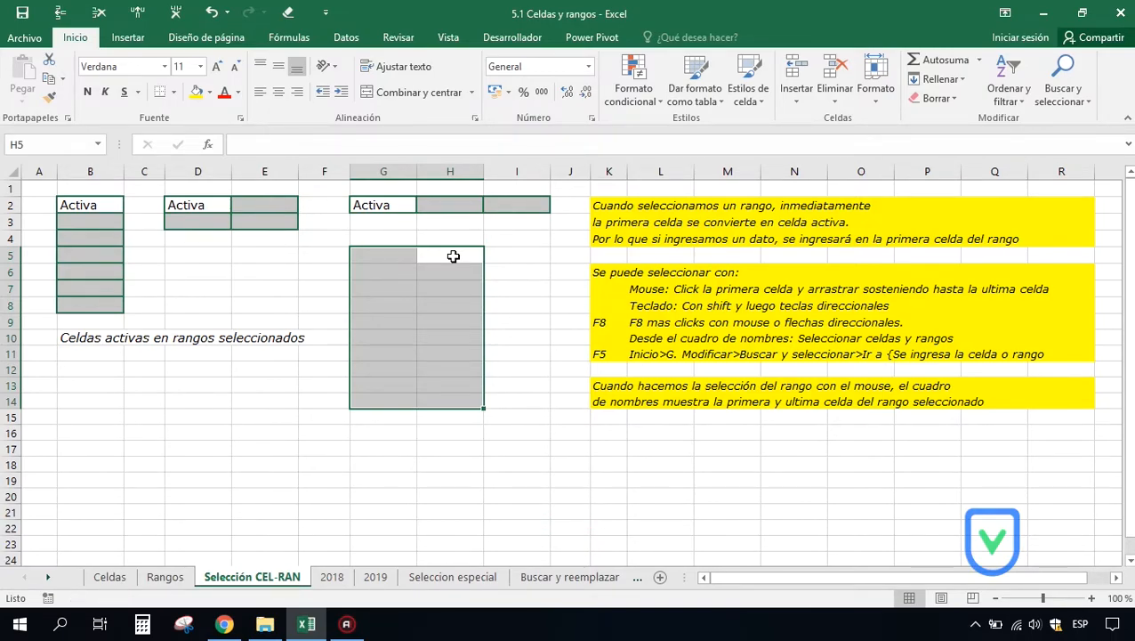
key("Up")
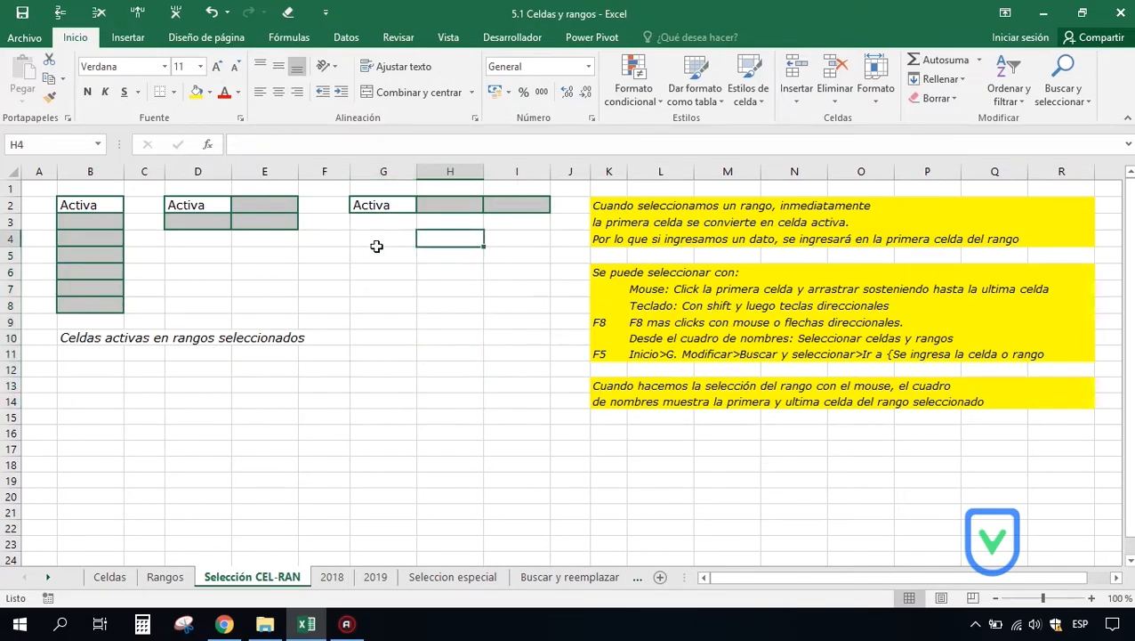
Step: Select the range G4:G10 by entering its reference in place of the active cell's address
left_click(46, 143)
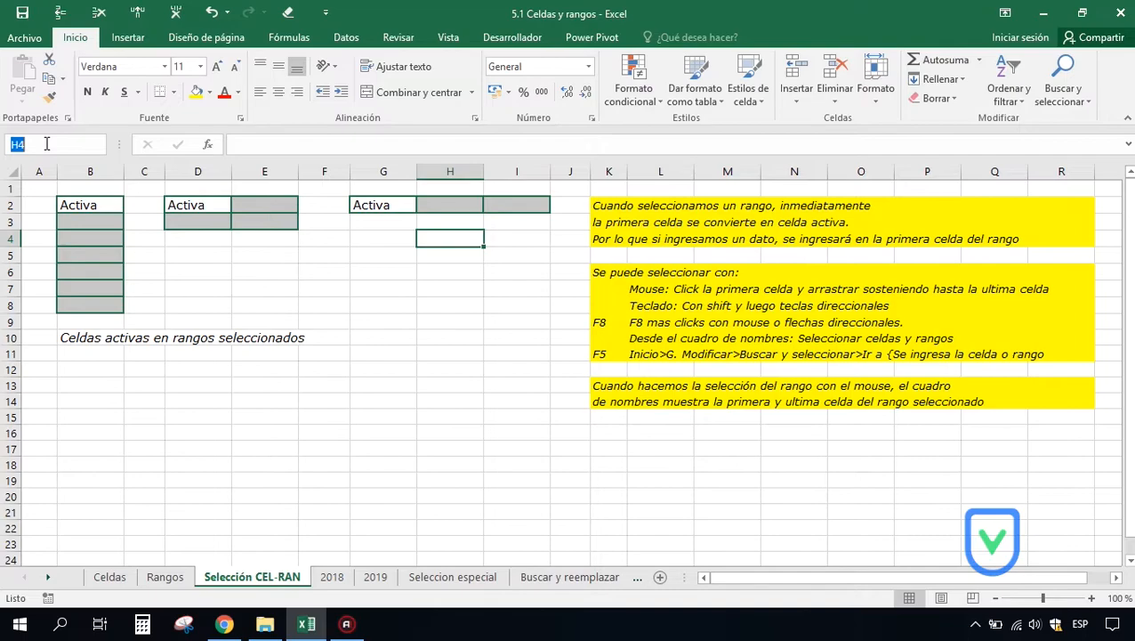
type("G4:G10")
key("Return")
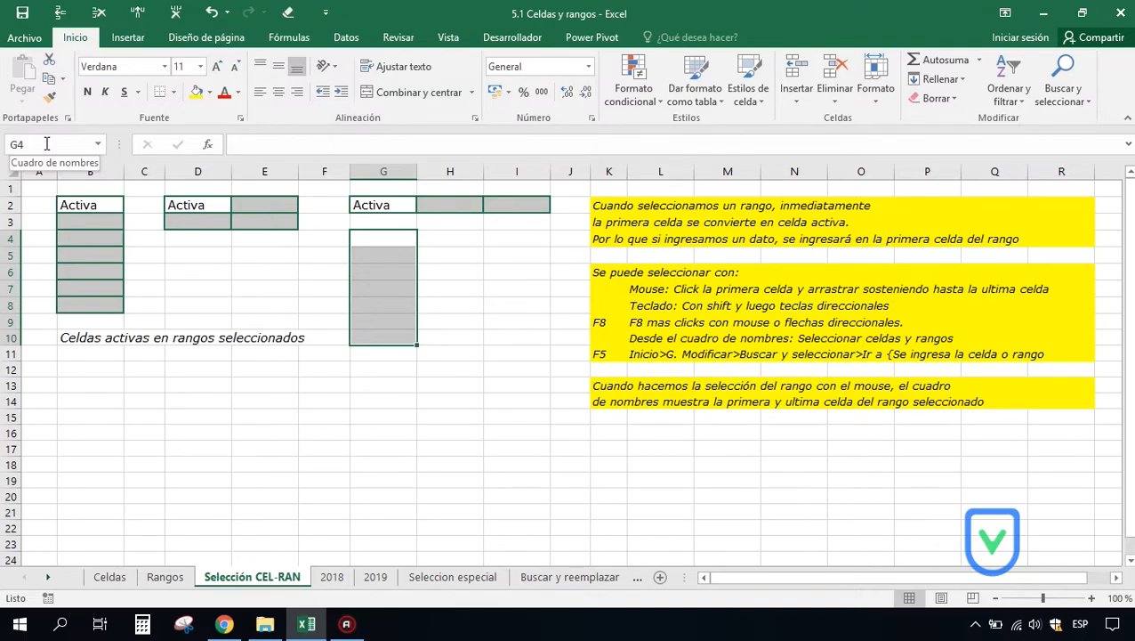
Step: Make F5 the active cell and select the range H5:I10 with the Go To command
left_click(324, 254)
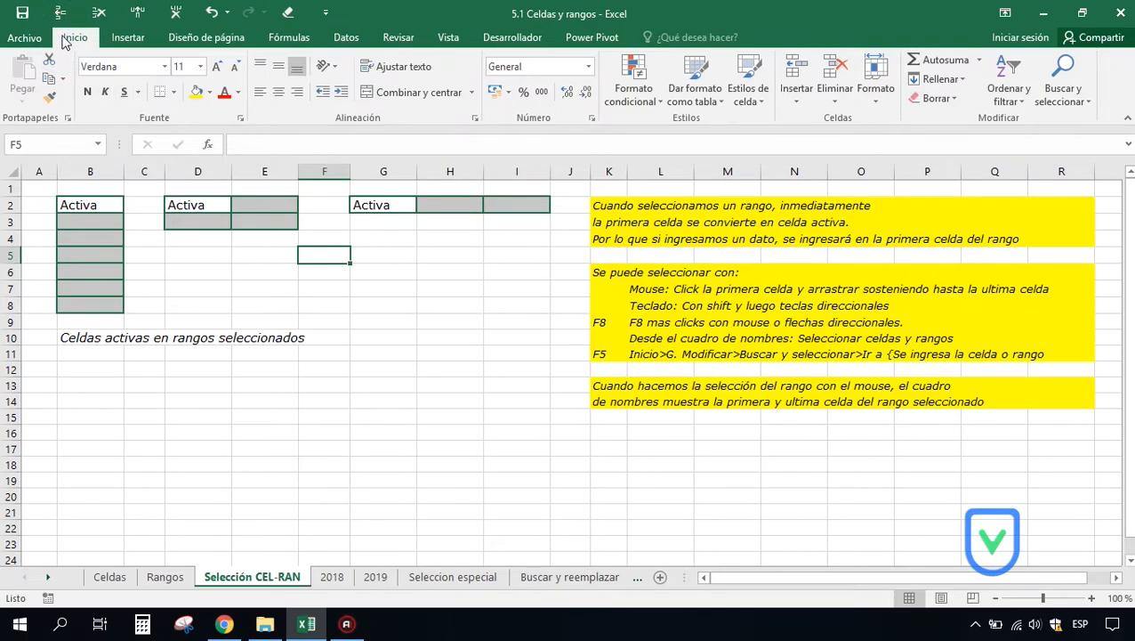
left_click(1070, 101)
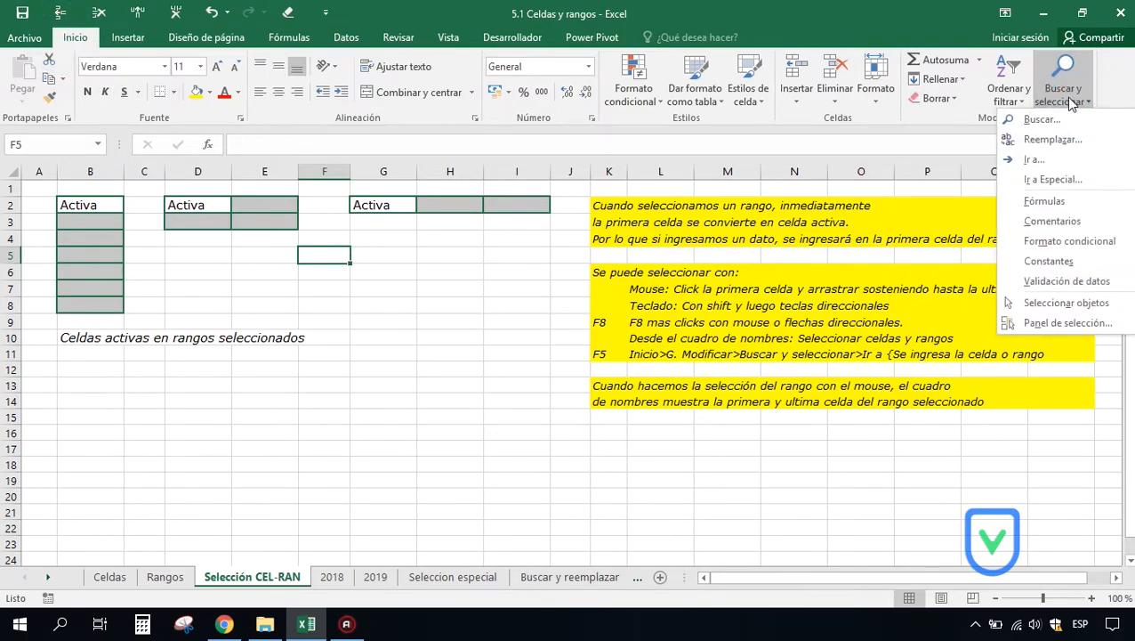
left_click(1032, 160)
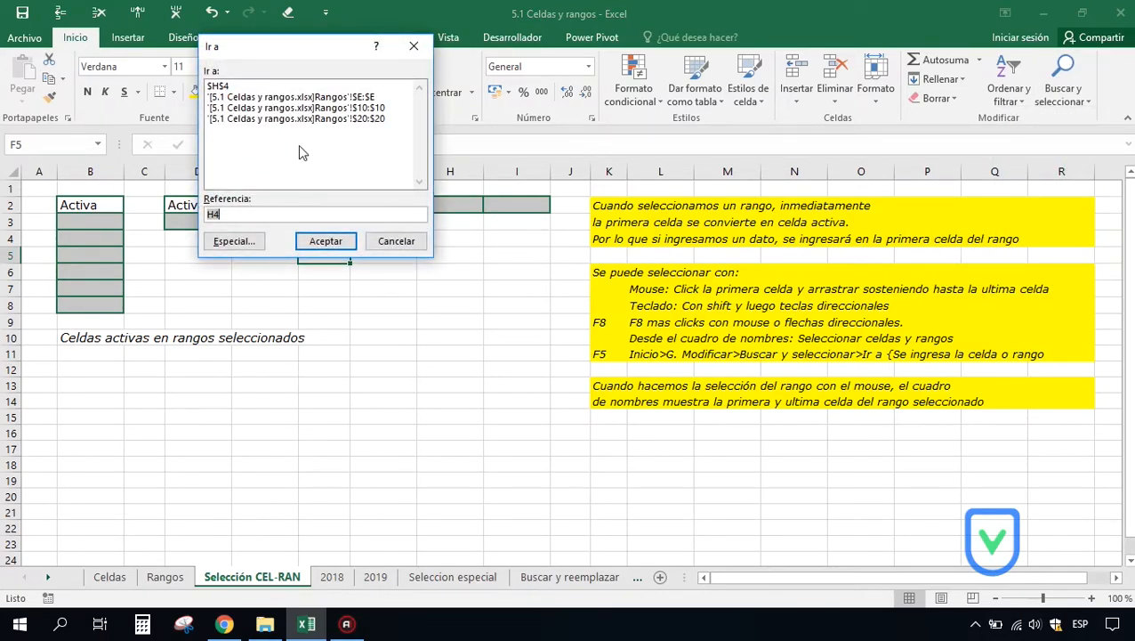
left_click(233, 215)
key("BackSpace")
key("BackSpace")
type("H5:I10")
left_click(315, 238)
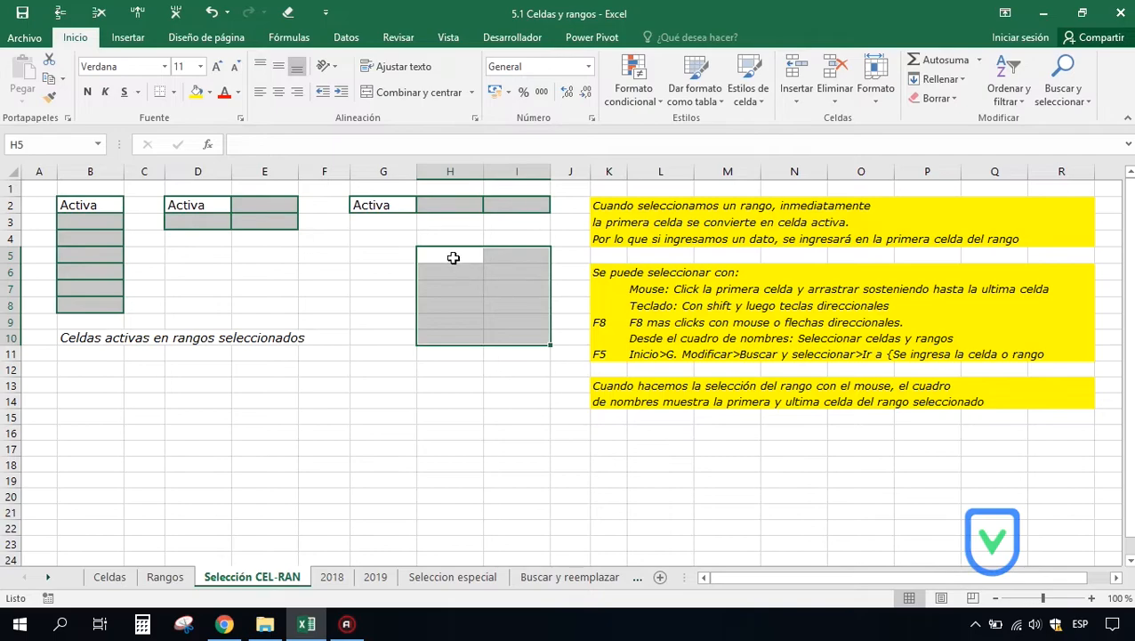
Step: Make G5 the active cell and use Go To again to select the range H5:H10
left_click(395, 257)
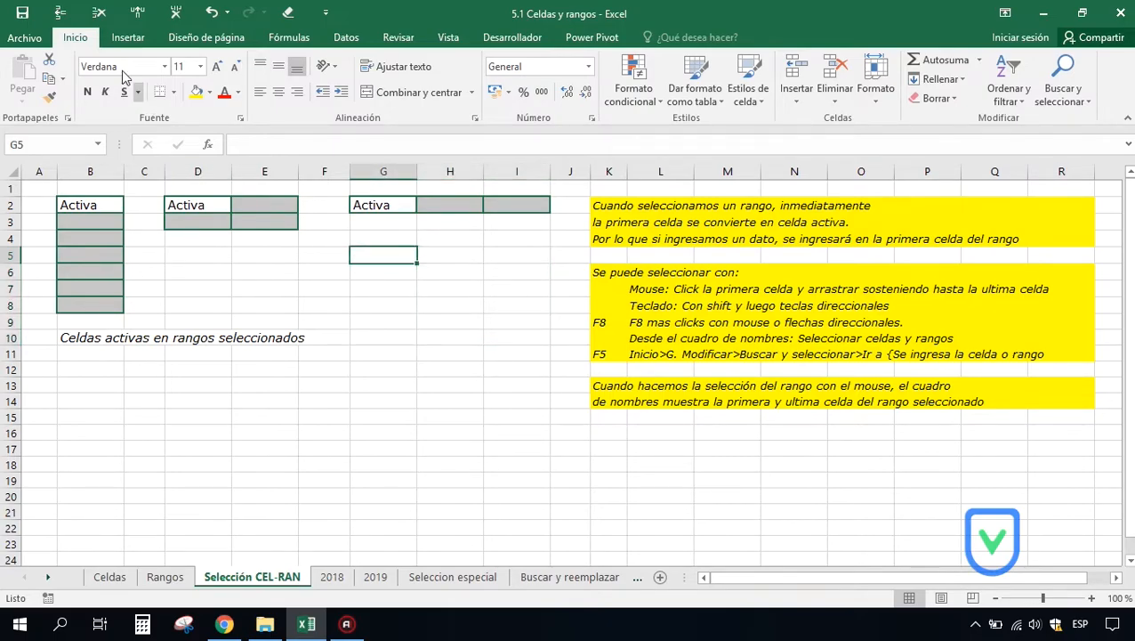
left_click(1063, 89)
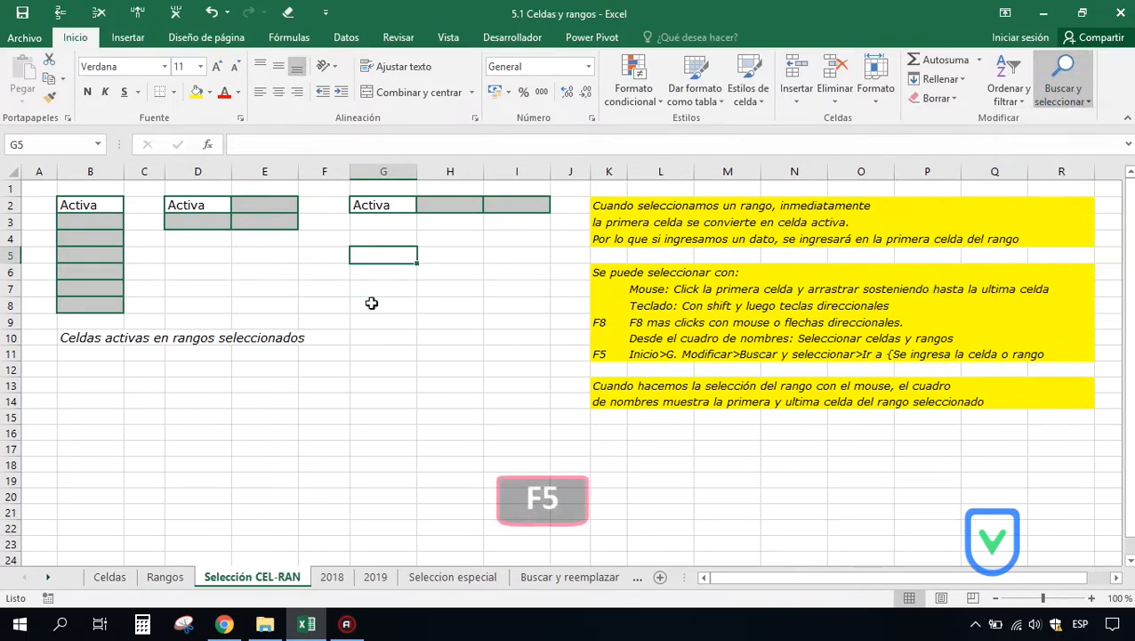
key("F5")
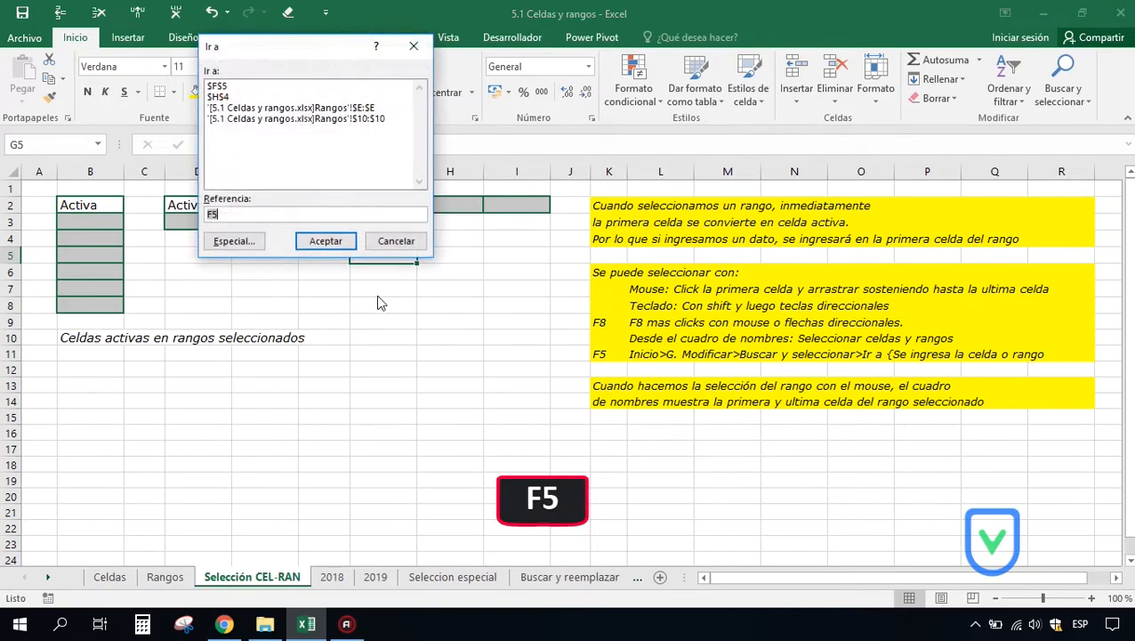
type("H5:H10")
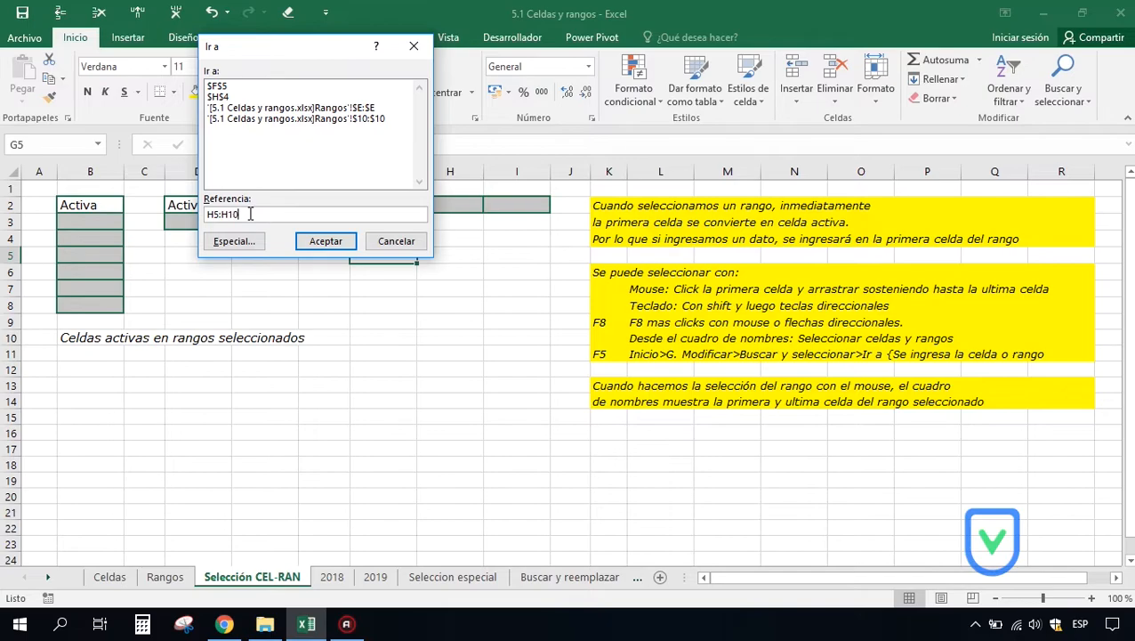
key("Return")
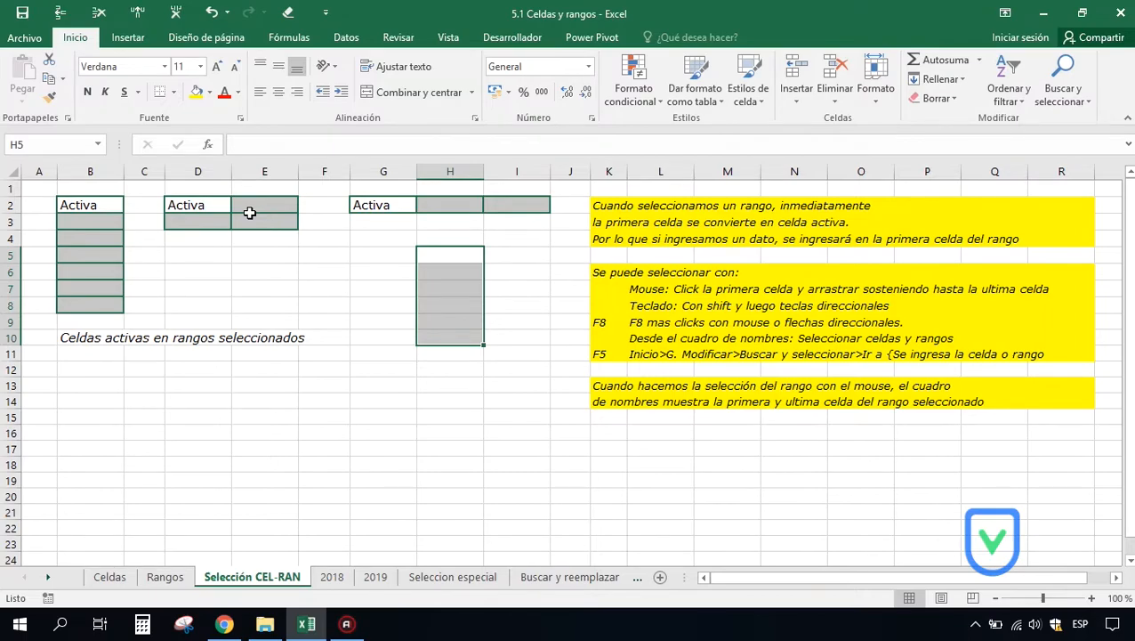
Step: Select the range G4:G11 with the mouse and read its size in rows and columns during the selection
left_click(398, 237)
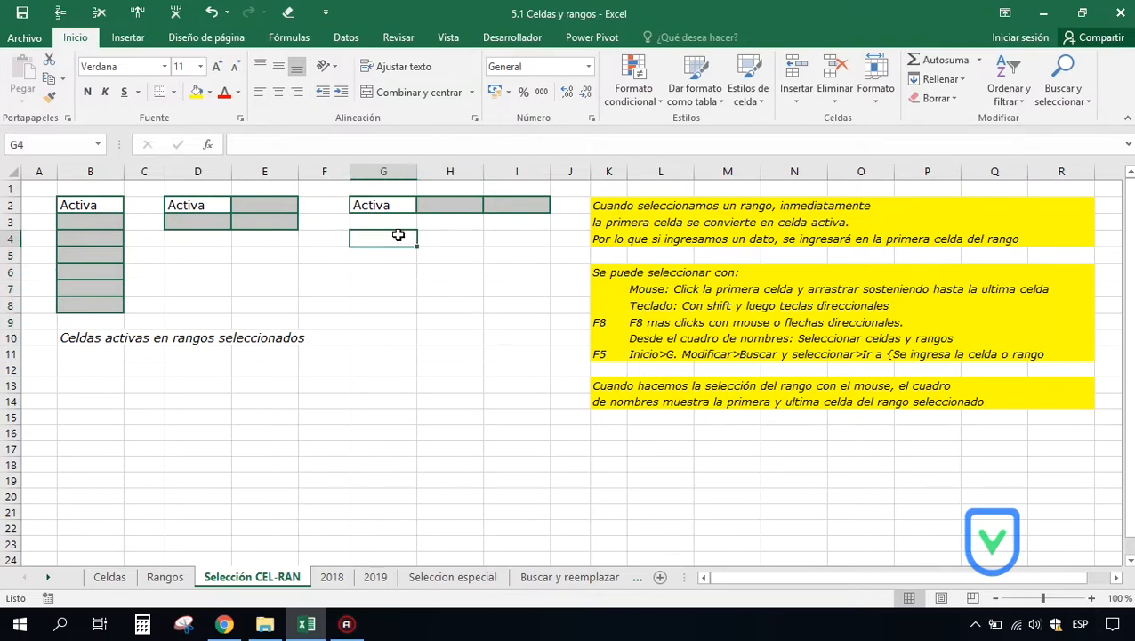
left_click_drag(403, 235, 399, 347)
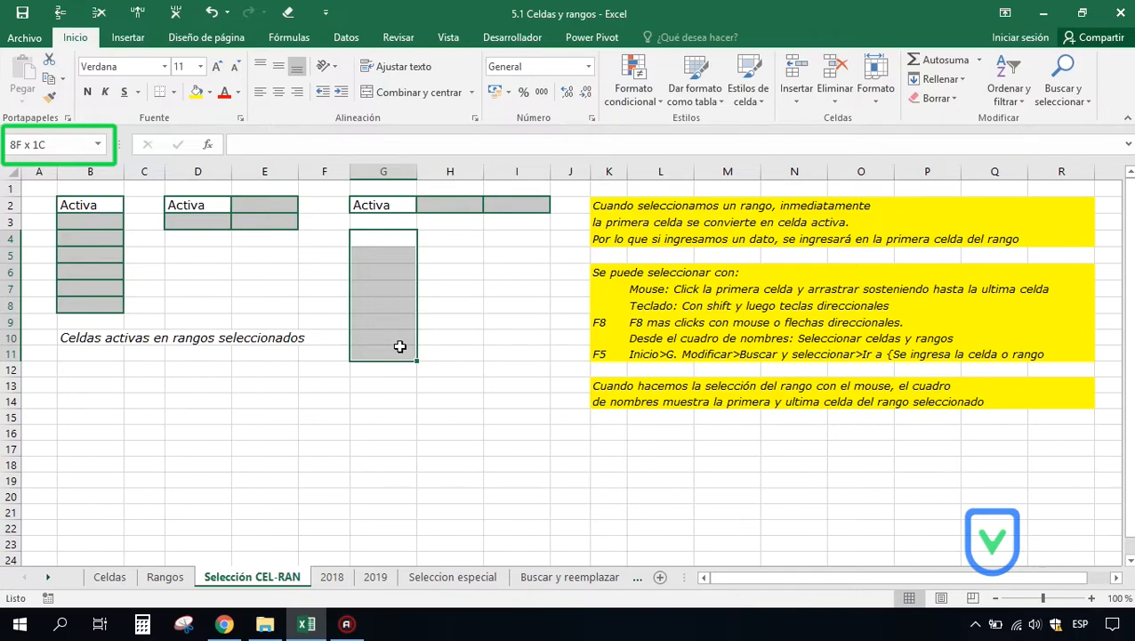
left_click_drag(400, 346, 398, 345)
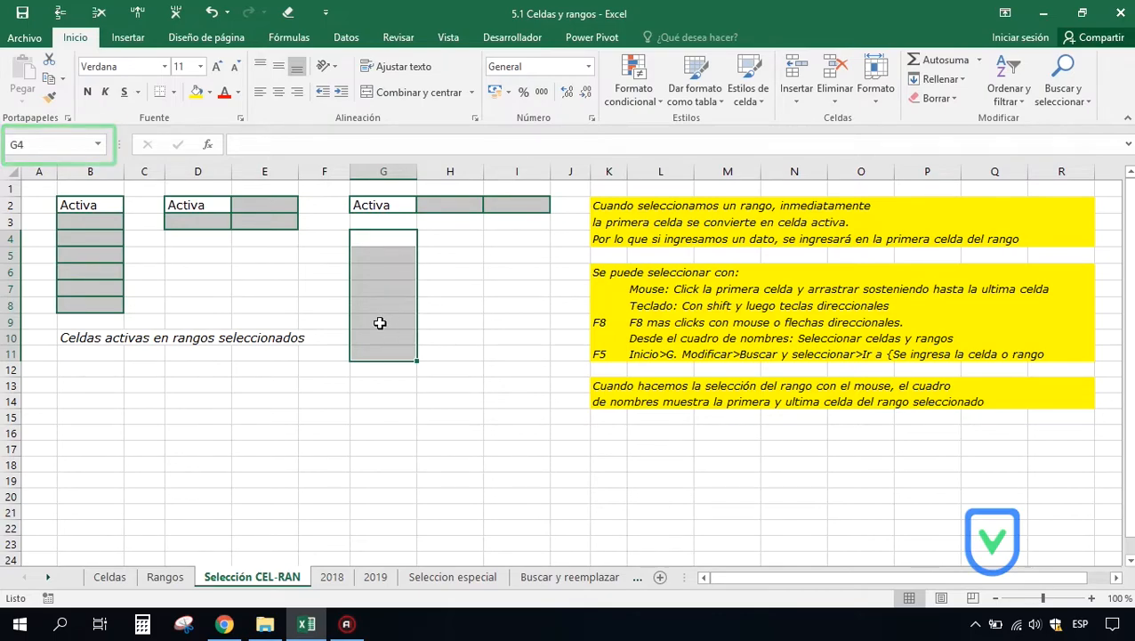
Step: Fill every cell of the range G5:H13 with the value 10 in a single entry
left_click_drag(383, 254, 456, 380)
type("10")
key("ctrl+Return")
left_click(520, 322)
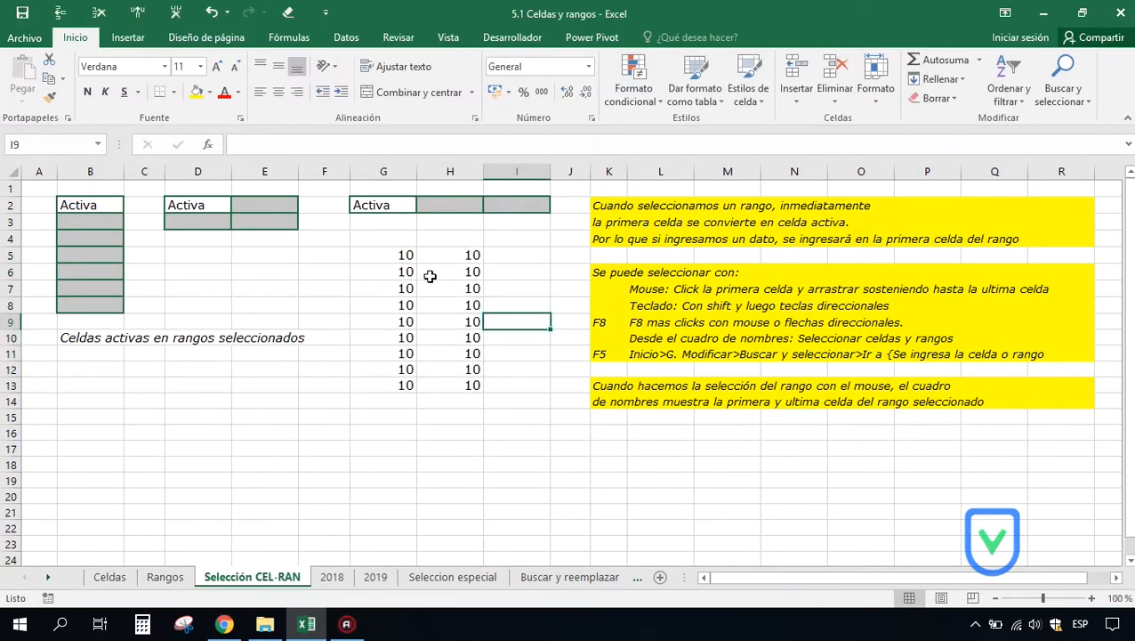
Step: Select the filled cells G6:G13 and preview the color scale formatting in Quick Analysis
left_click_drag(405, 271, 404, 382)
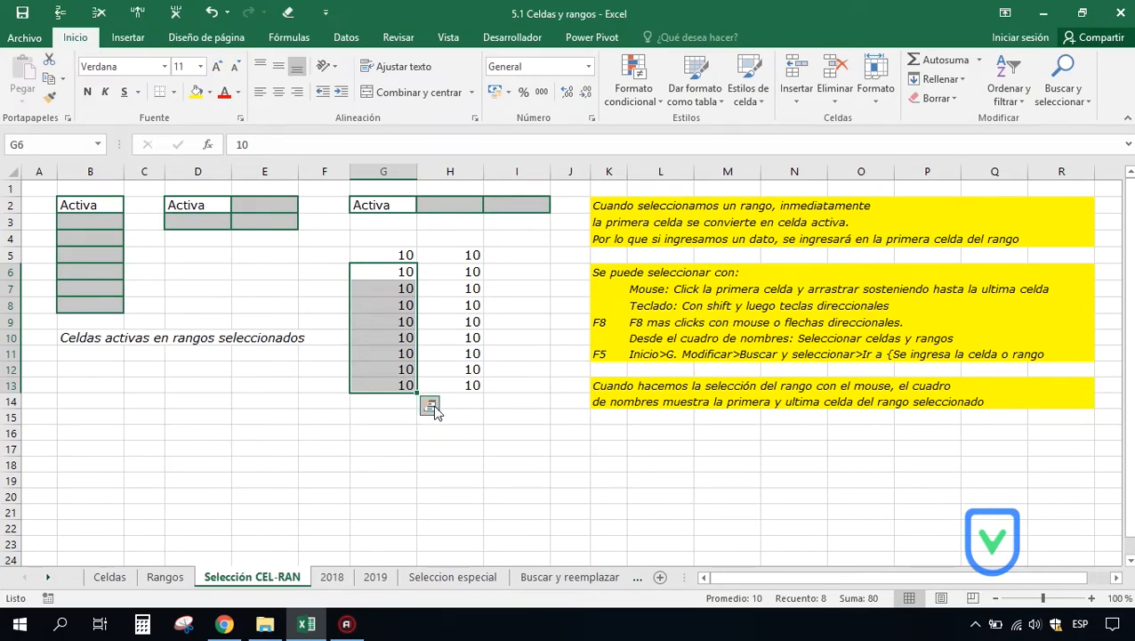
left_click(430, 406)
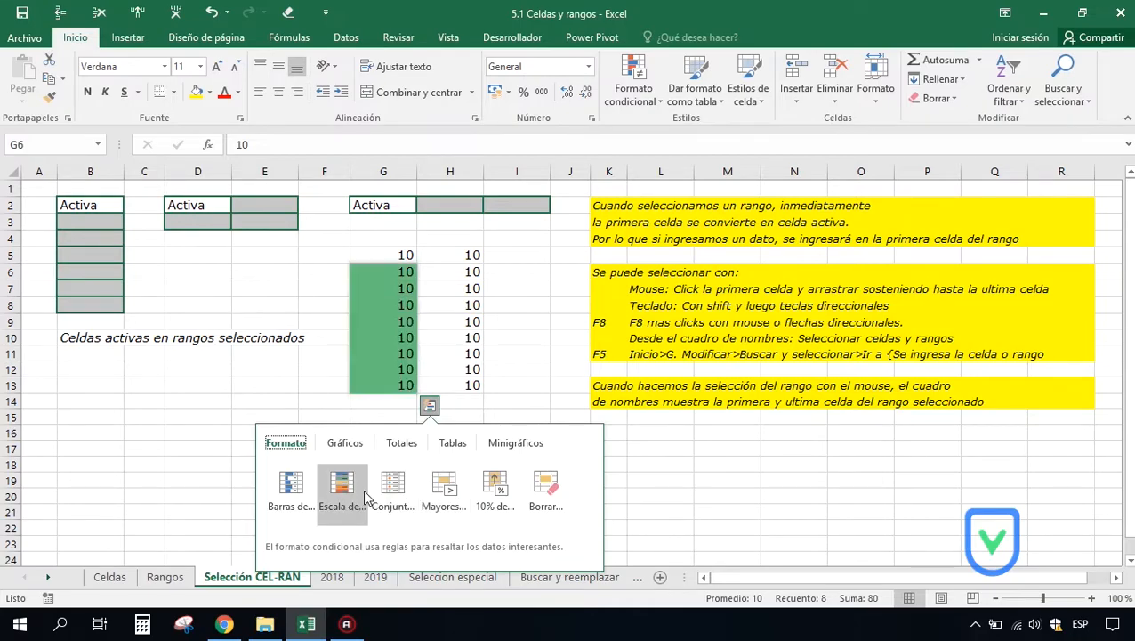
Step: Select G6:H12 and add the numerical count, minimum and maximum to the status bar calculations
left_click_drag(400, 267, 457, 369)
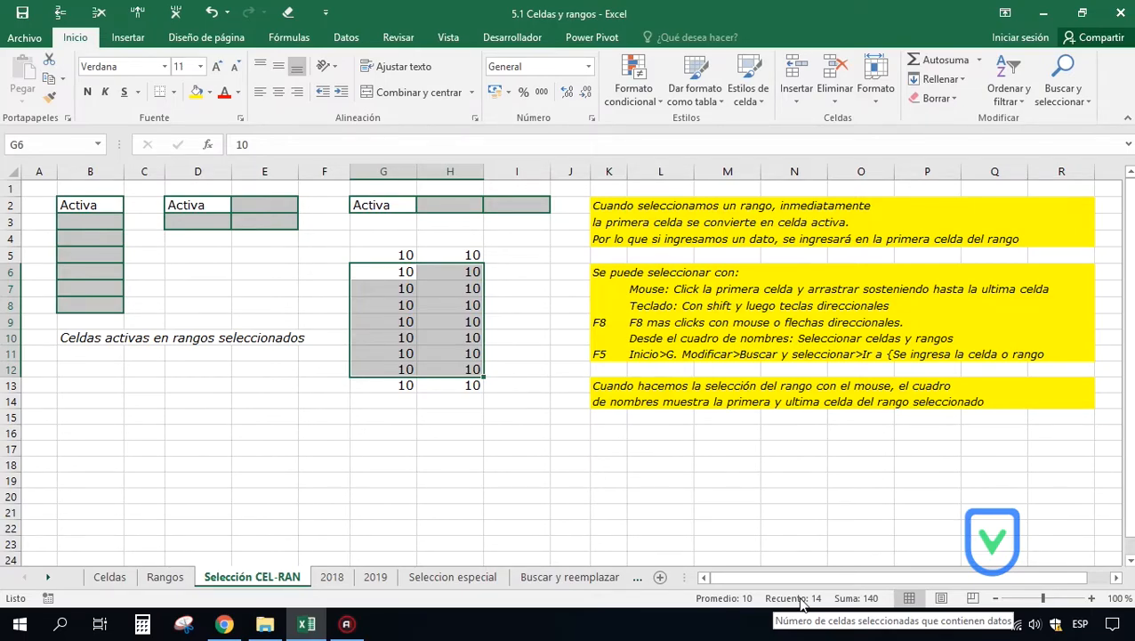
right_click(773, 598)
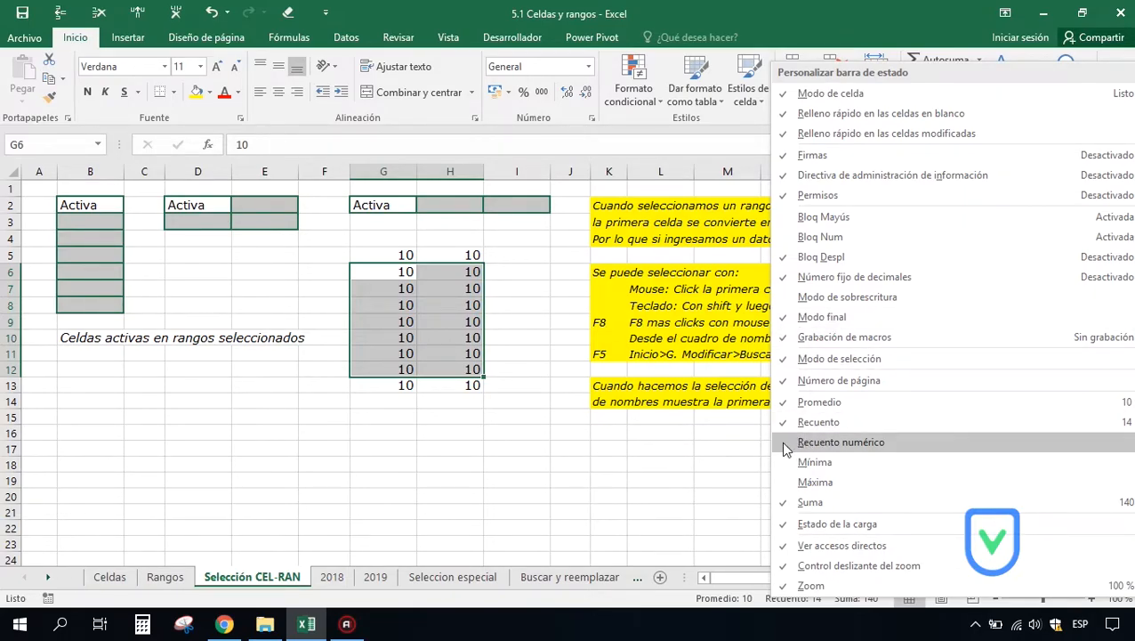
left_click(785, 448)
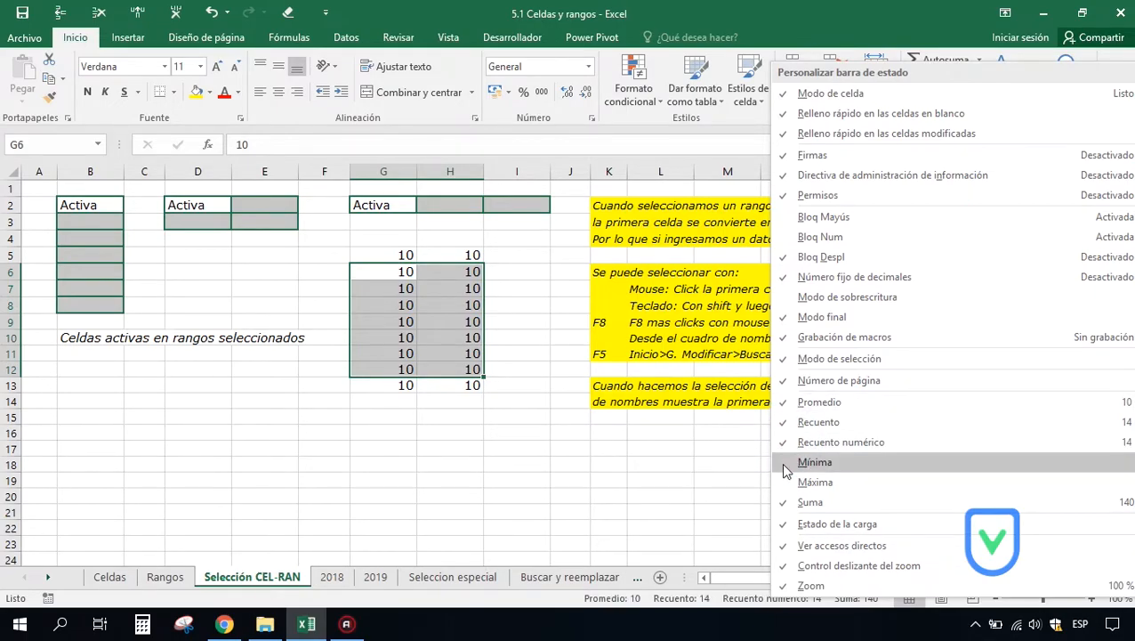
left_click(785, 468)
left_click(782, 484)
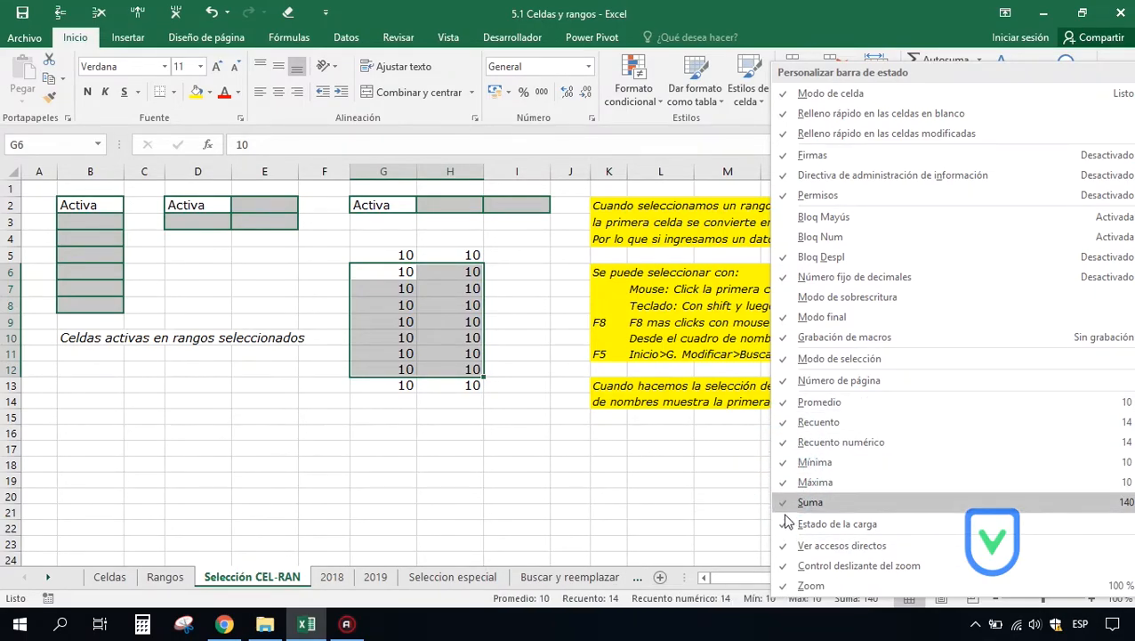
left_click(679, 602)
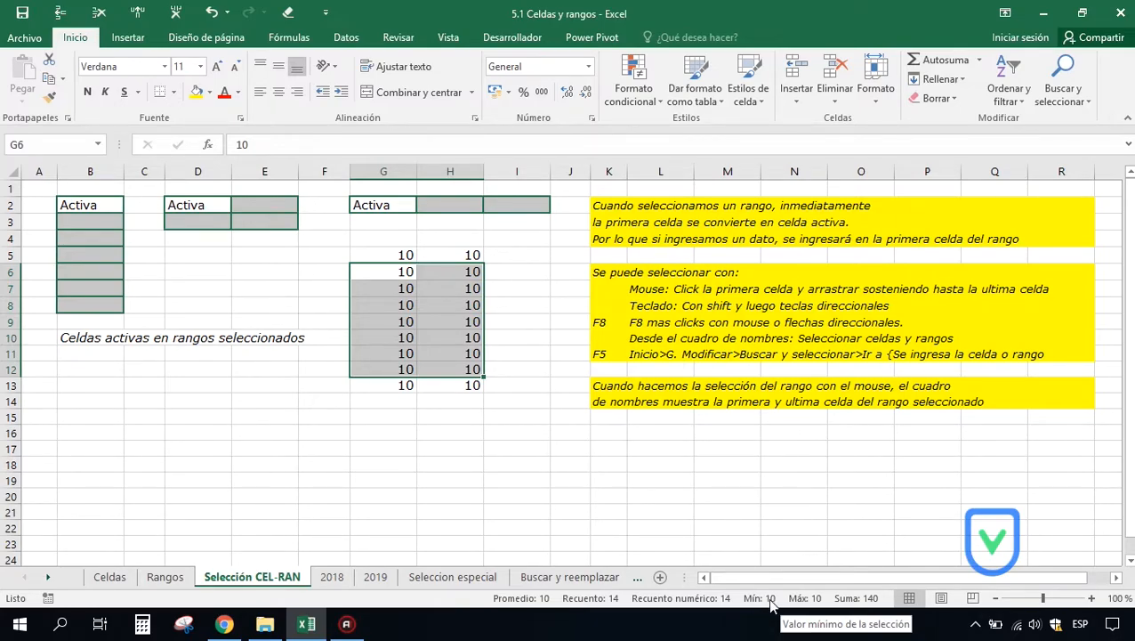
Step: Remove the maximum and minimum from the status bar calculations
right_click(819, 598)
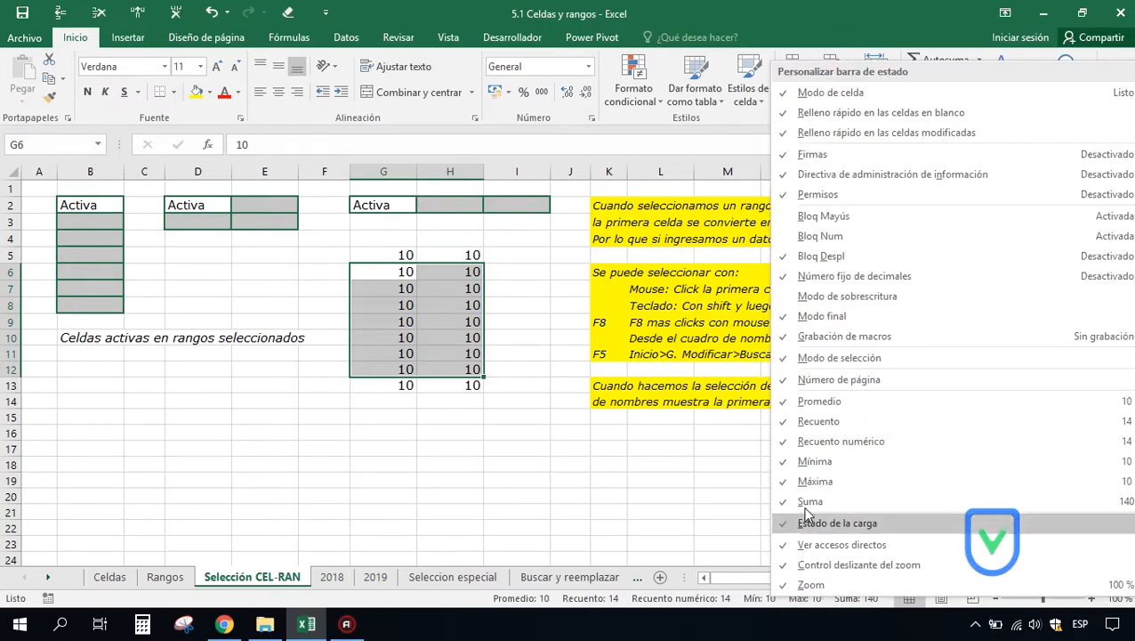
left_click(783, 485)
left_click(784, 459)
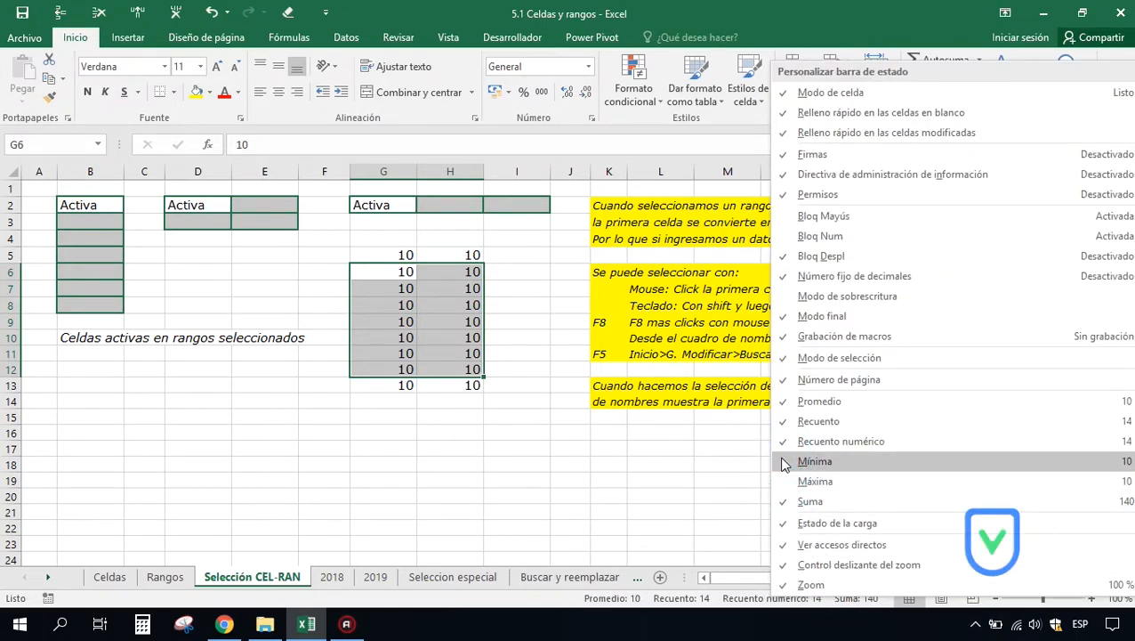
Step: Remove the count and numerical count from the status bar calculations and clear the range selection at cell H17
left_click(782, 423)
left_click(787, 442)
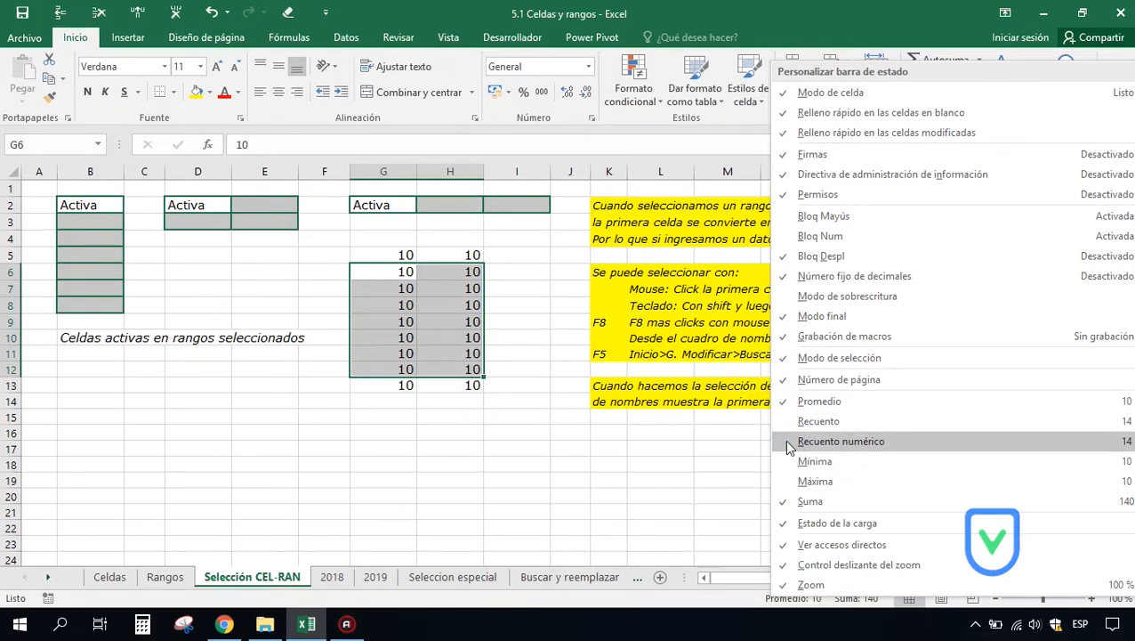
left_click(541, 481)
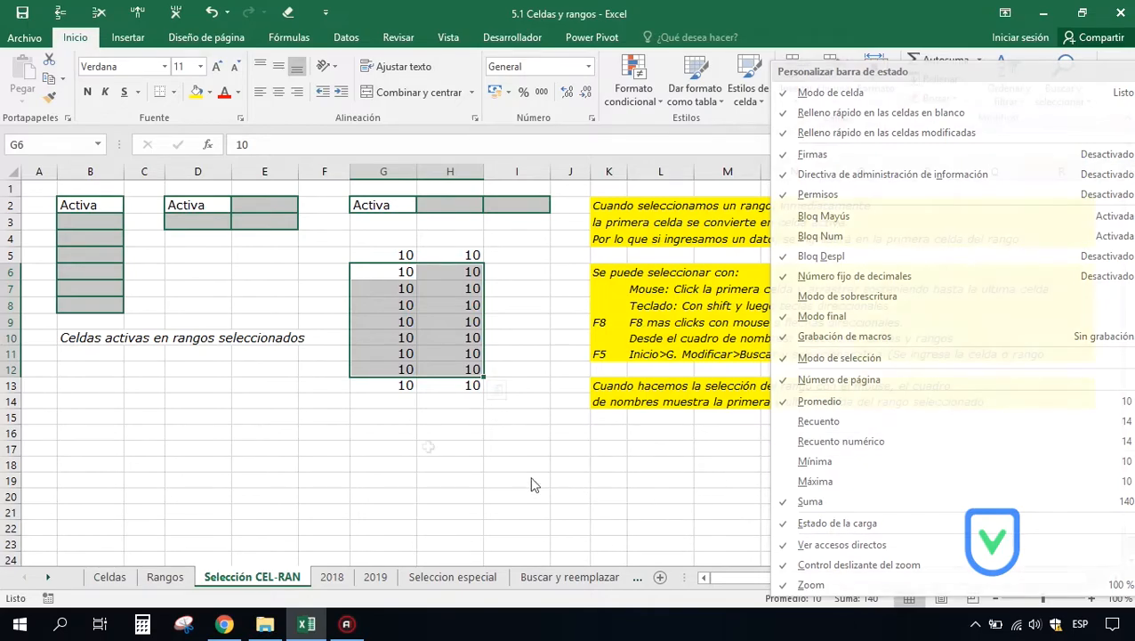
left_click(428, 446)
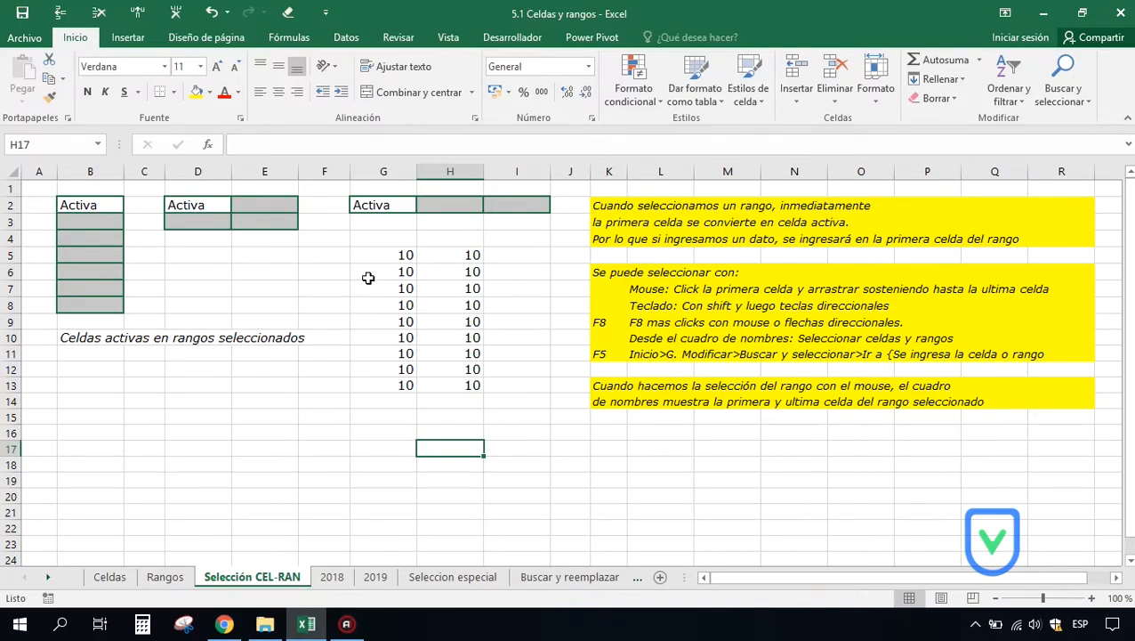
Step: Select entire columns one at a time: F, H, G and F again
left_click(322, 169)
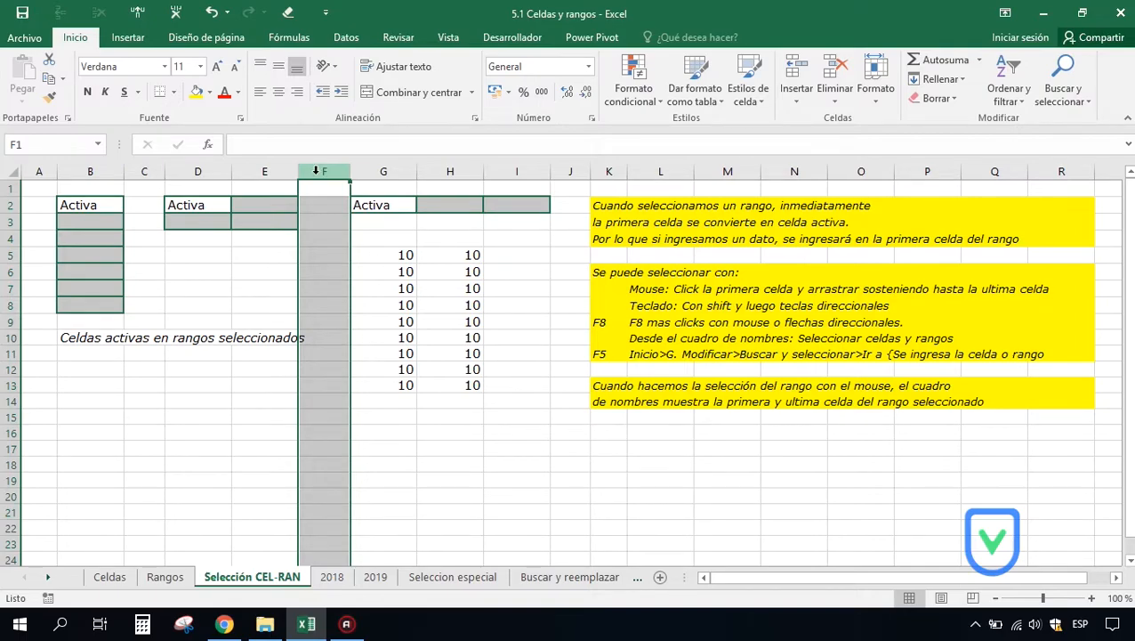
left_click(449, 170)
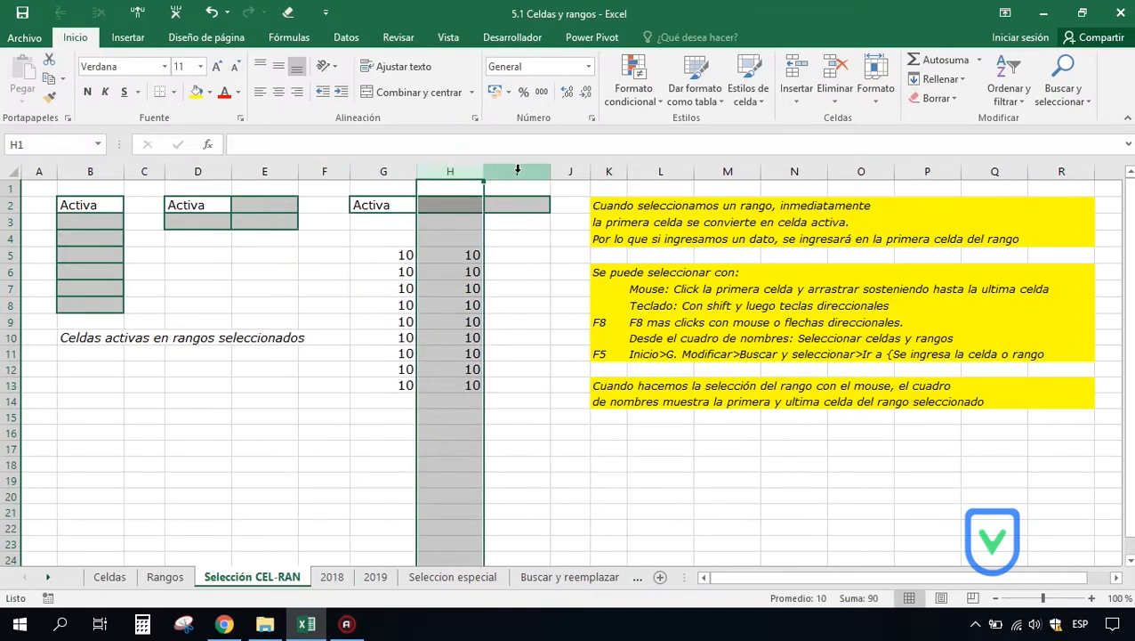
left_click(381, 171)
left_click(323, 169)
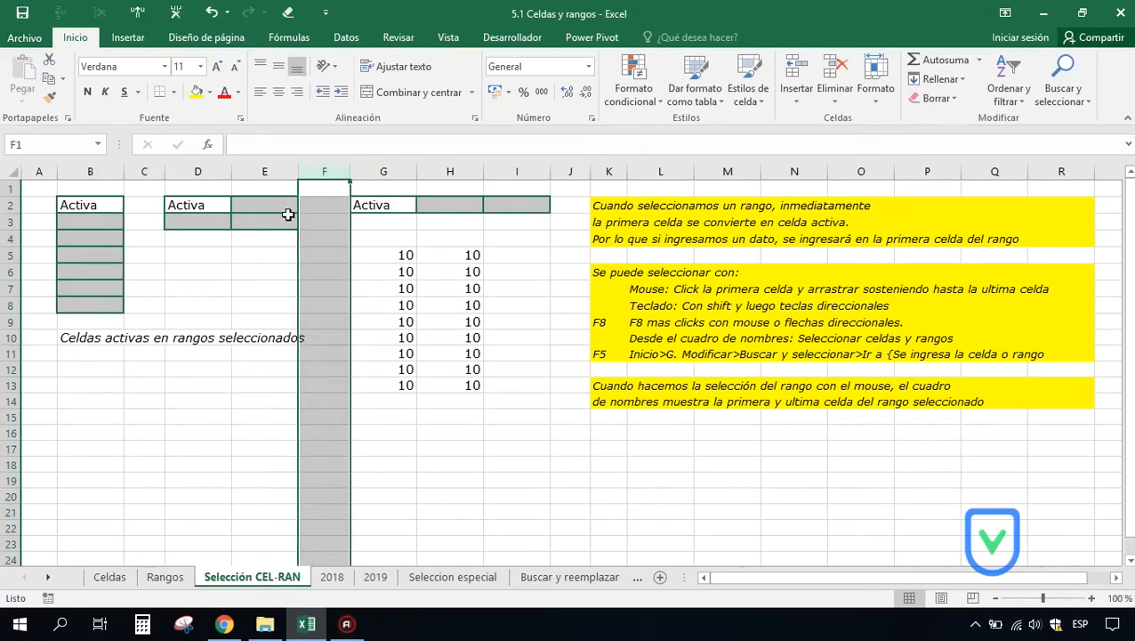
Step: Select entire rows one at a time: row 8, row 4 and row 3
left_click(4, 304)
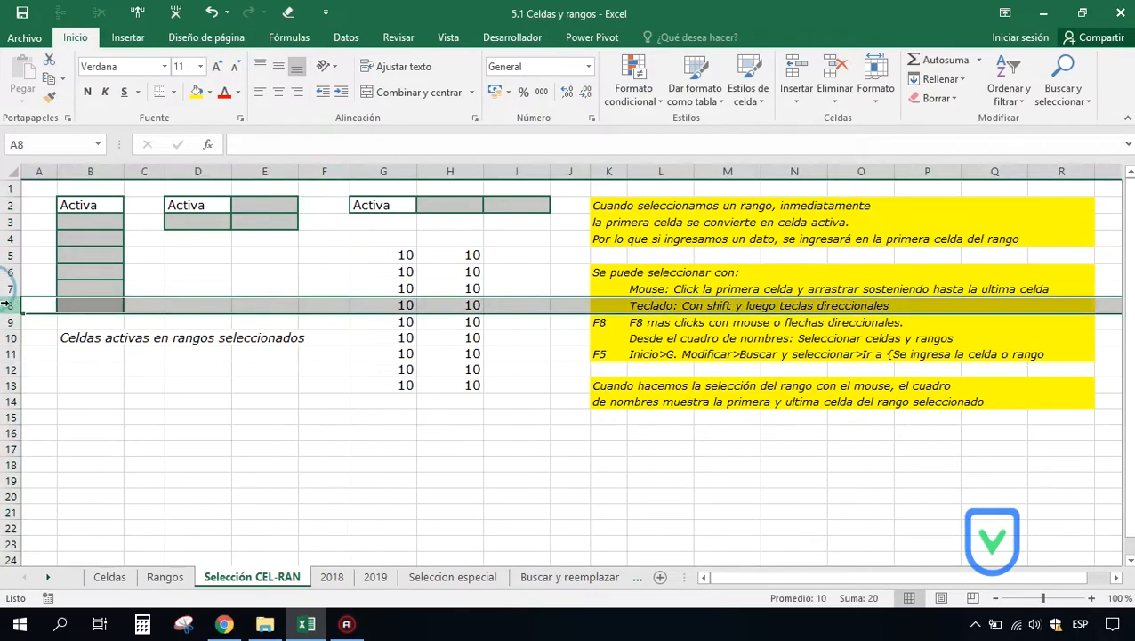
left_click(4, 239)
left_click(5, 221)
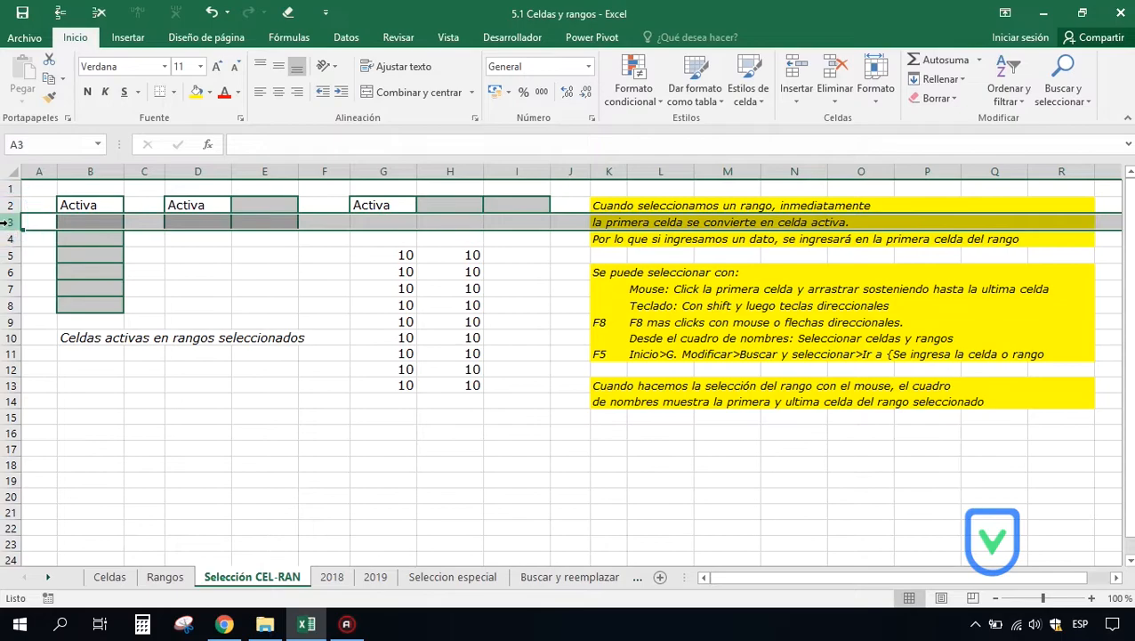
Step: Select the adjacent columns E through I, and in a separate selection the adjacent rows 5 through 12
left_click(270, 169)
left_click_drag(269, 171, 504, 168)
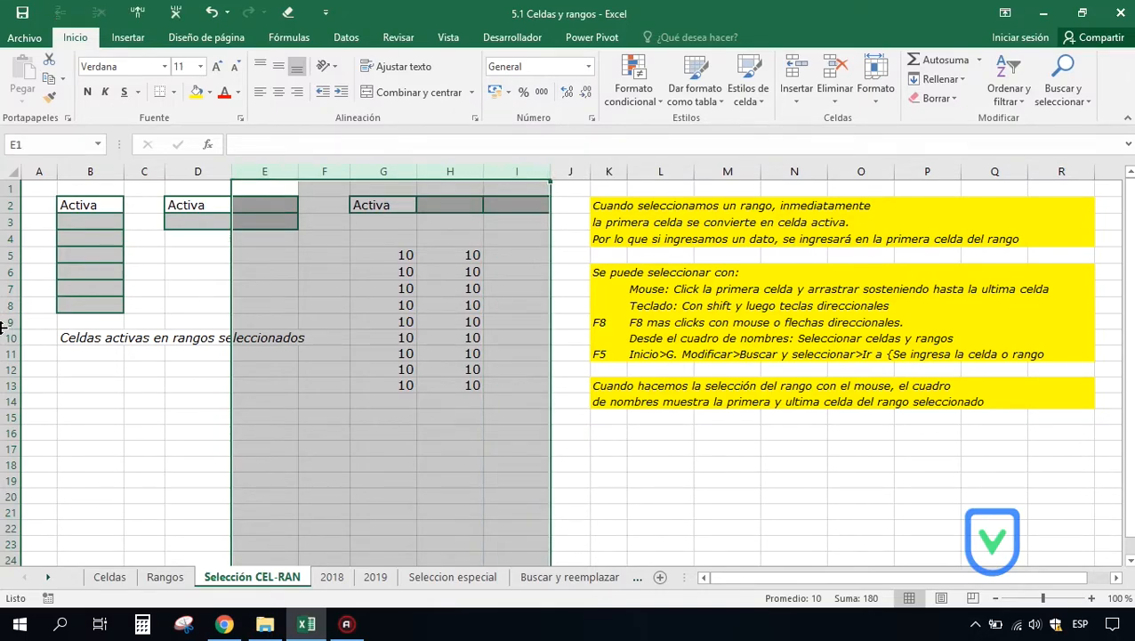
left_click(13, 255)
left_click_drag(12, 255, 13, 373)
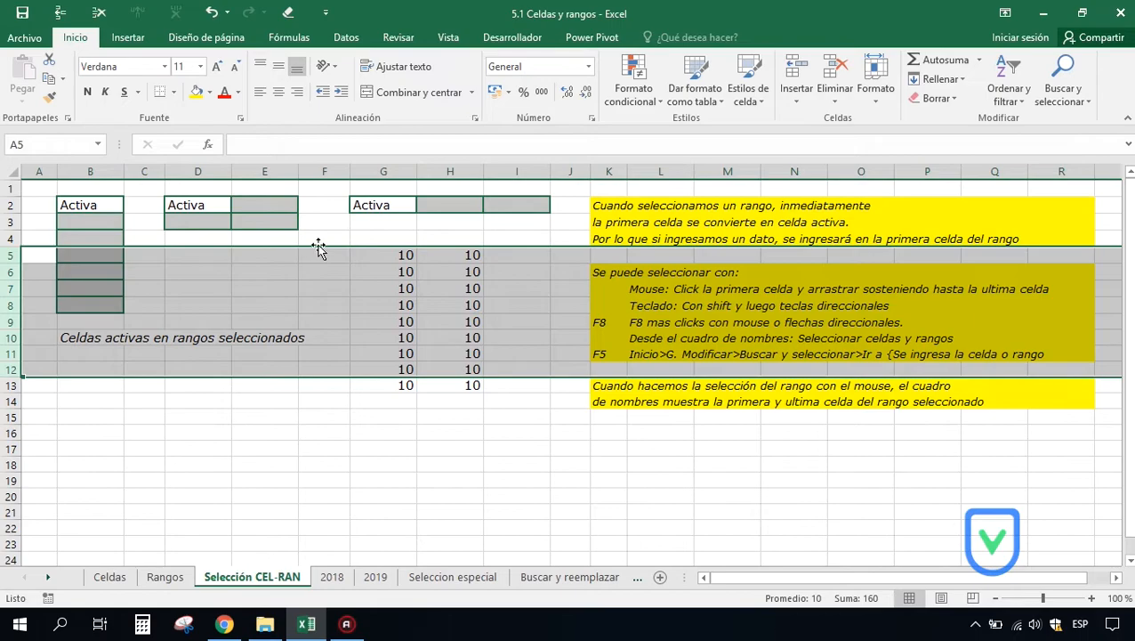
Step: Select the non-contiguous columns E, H, I and L together in one multiple selection
left_click(266, 169)
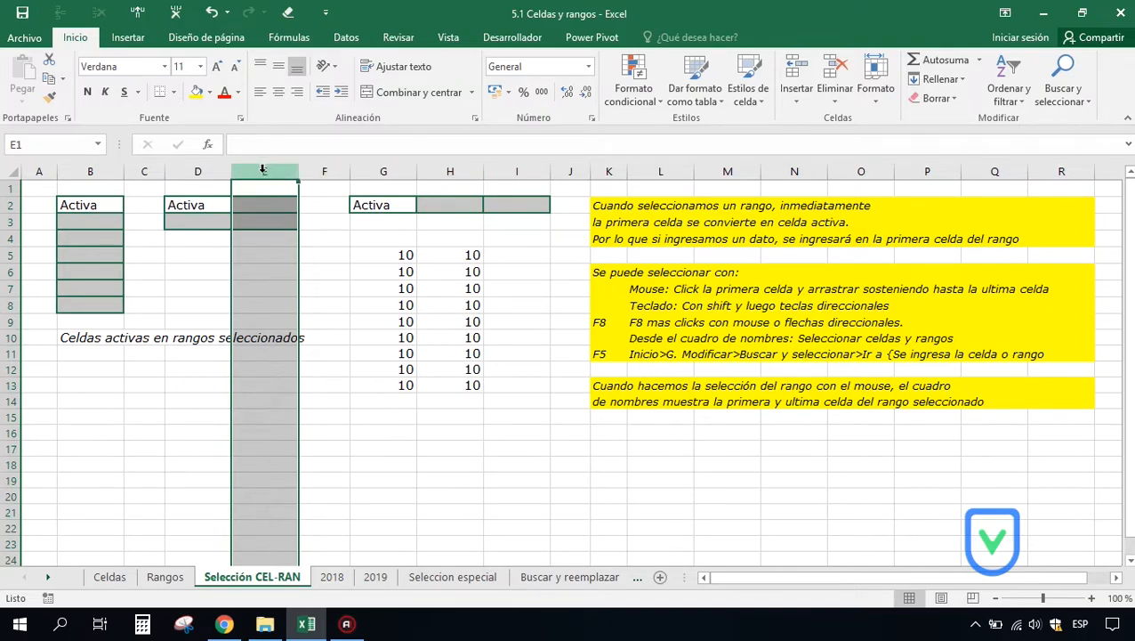
key("ctrl")
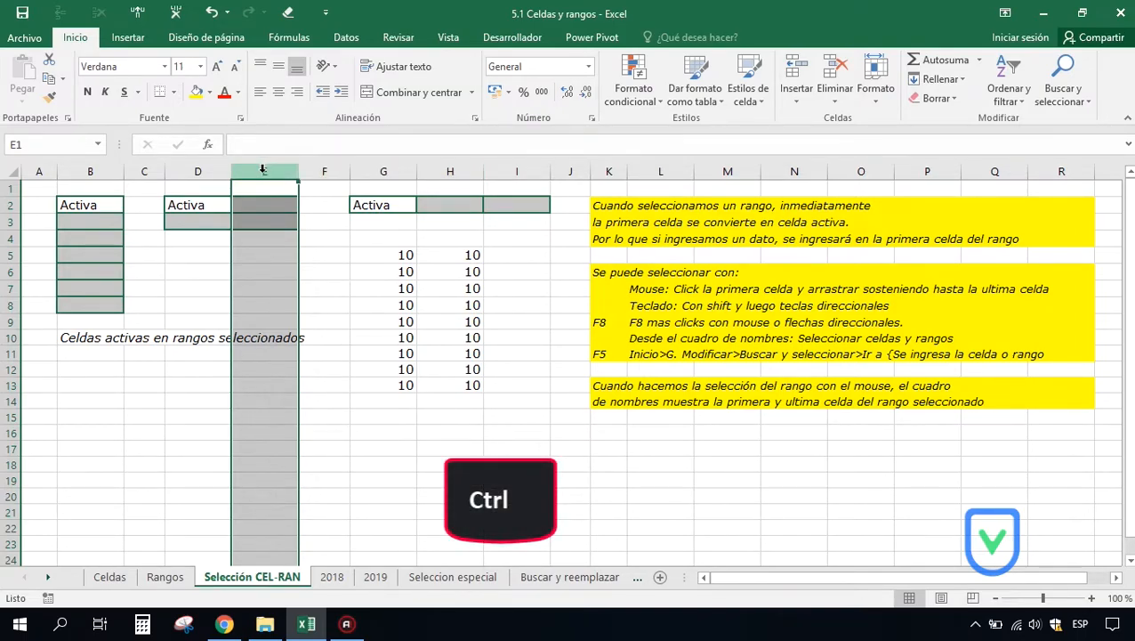
left_click(447, 170, "ctrl")
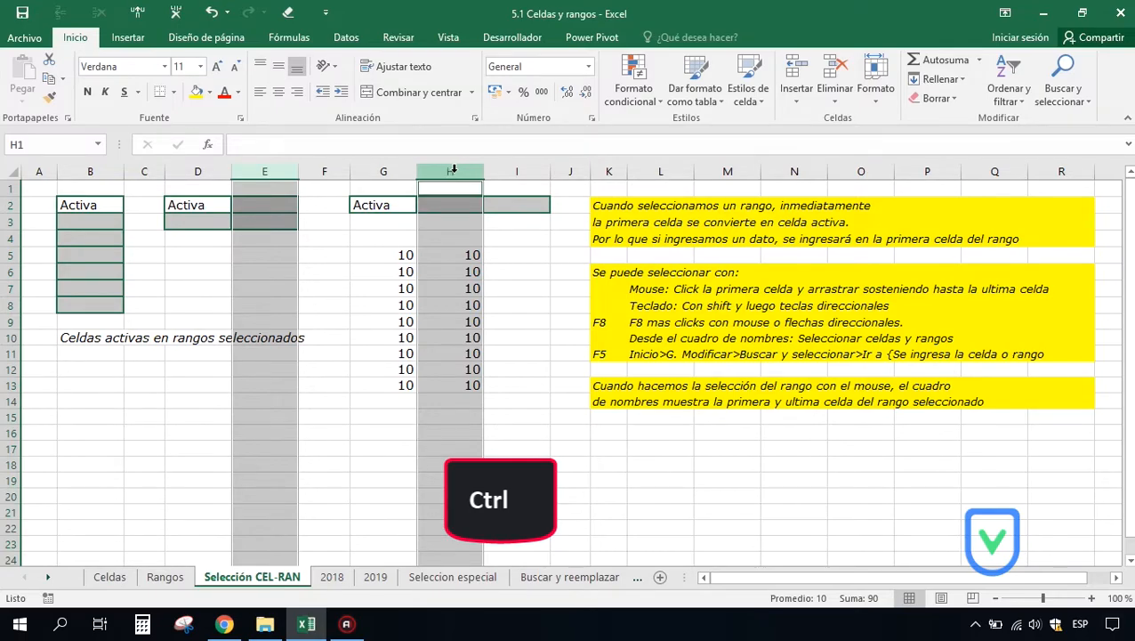
left_click(511, 167, "ctrl")
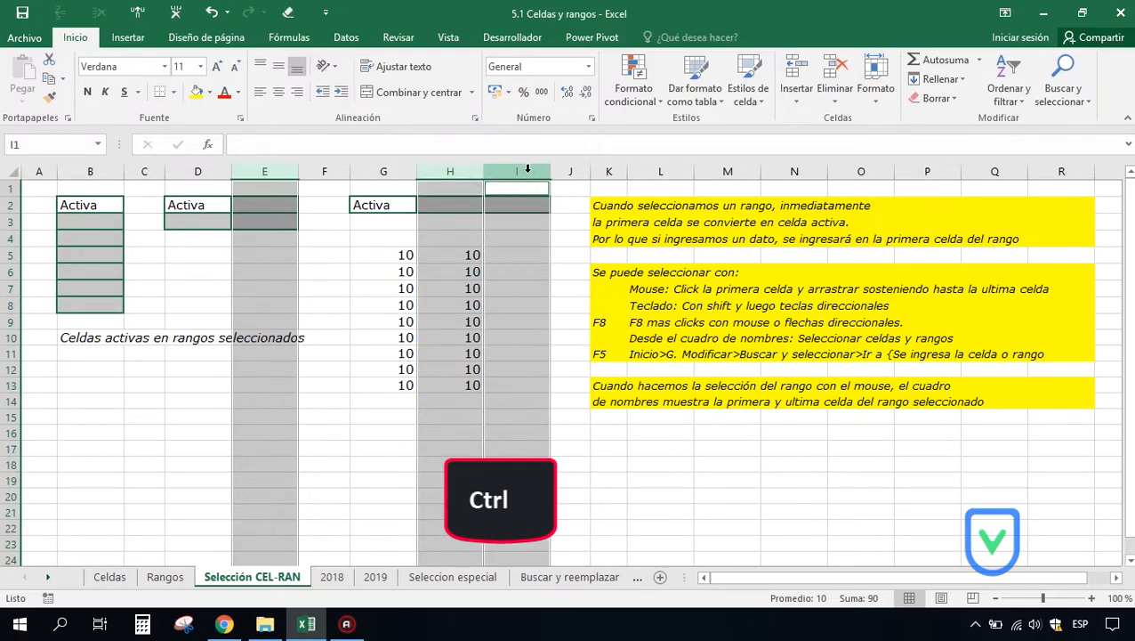
left_click(649, 172, "ctrl")
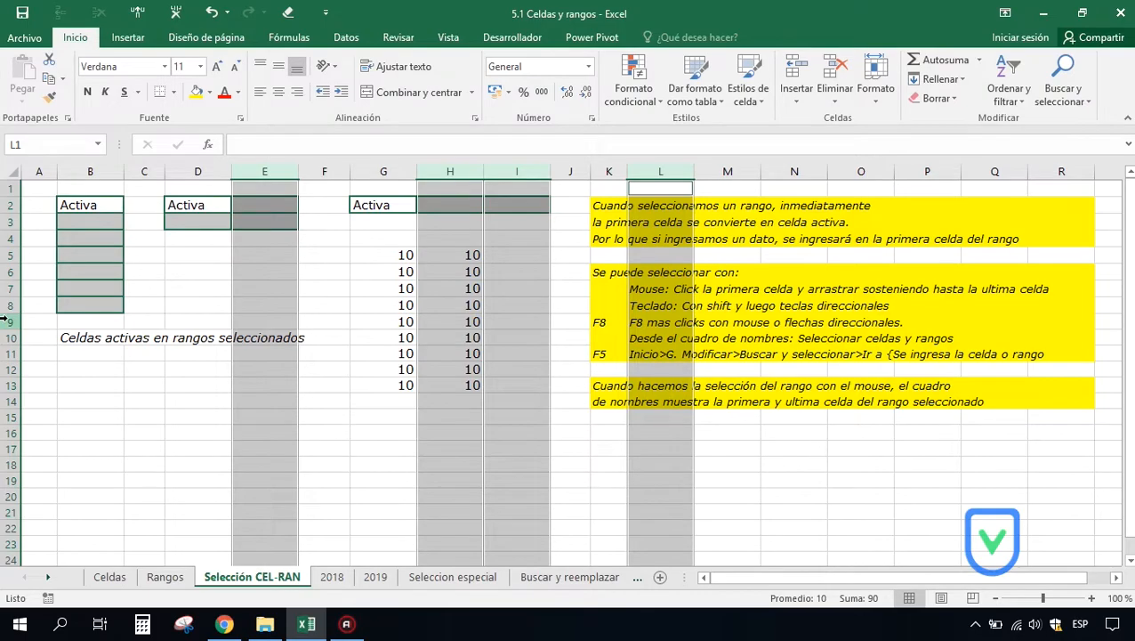
Step: Clear the multiple selection at cell F8 and select the whole column F by entering the reference F:F
left_click(329, 306)
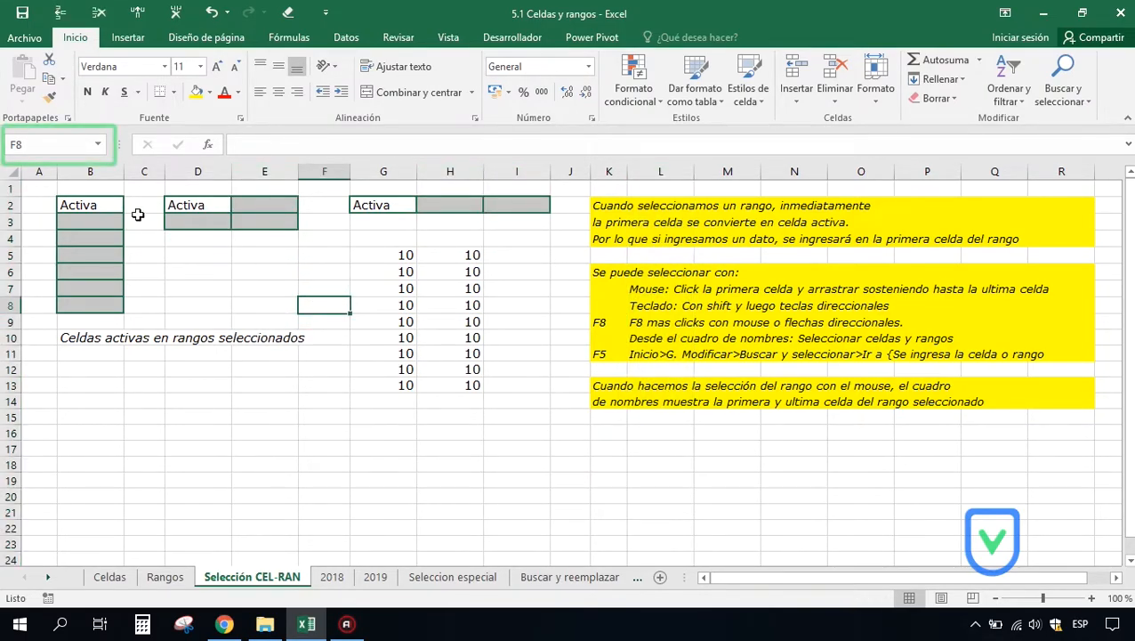
left_click(38, 146)
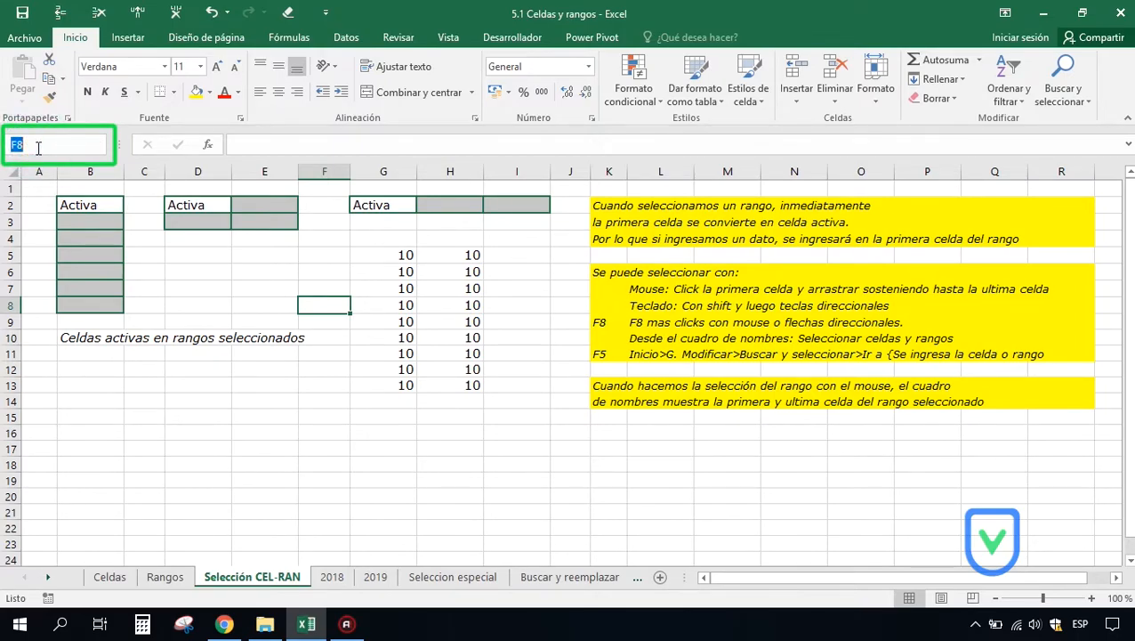
type("F:F")
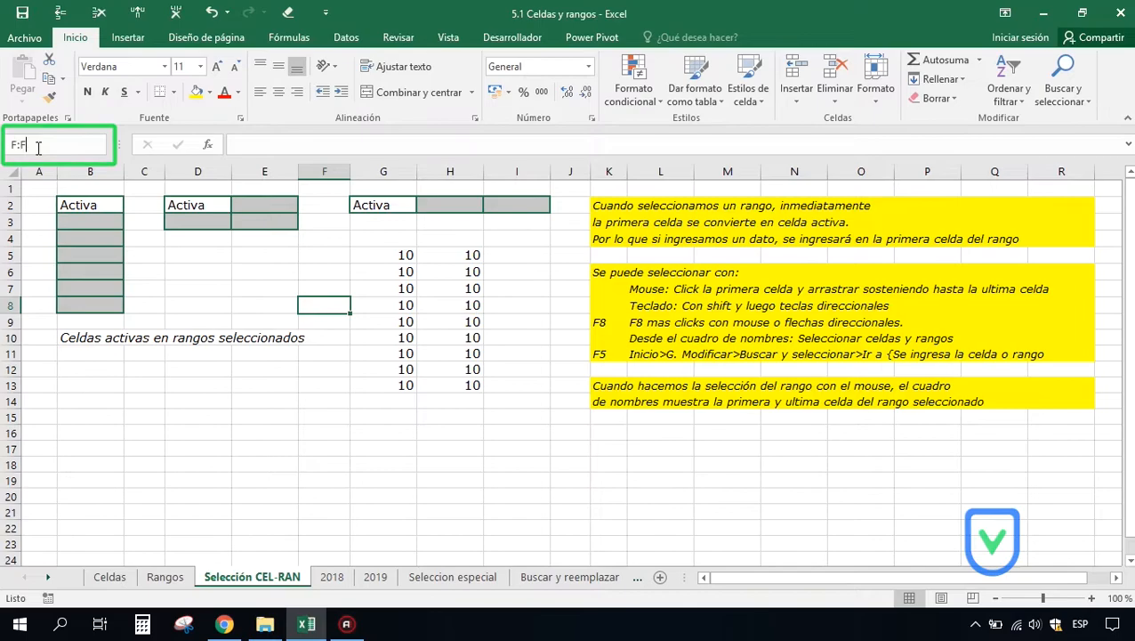
key("Return")
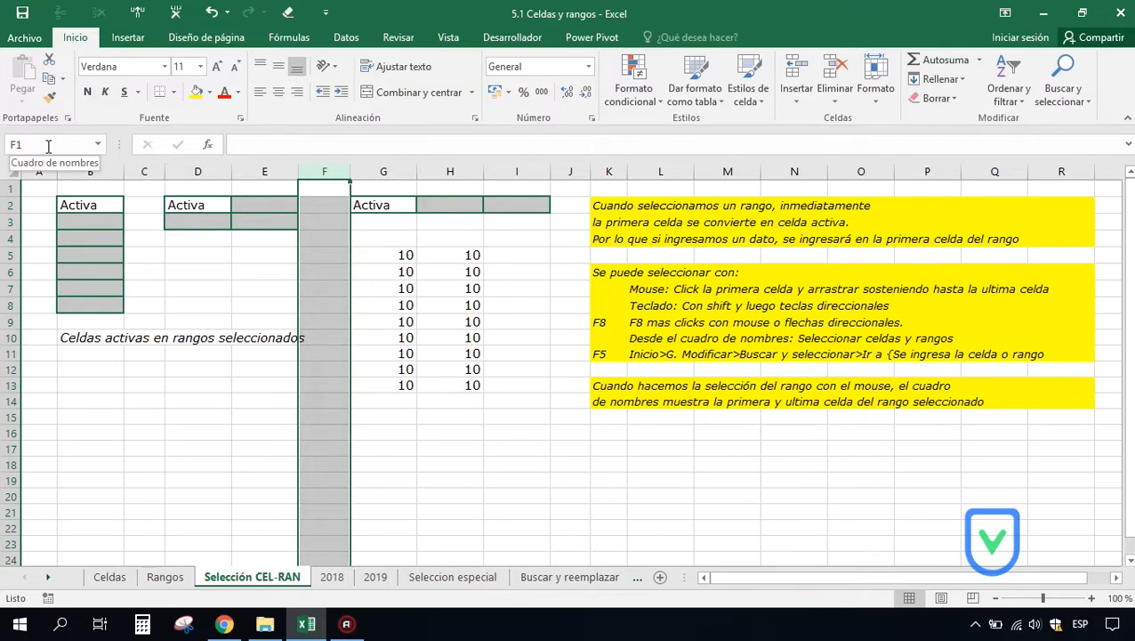
Step: Select the whole row 10 by entering the row reference 10.10 in the Name Box
left_click(48, 146)
type("10.10")
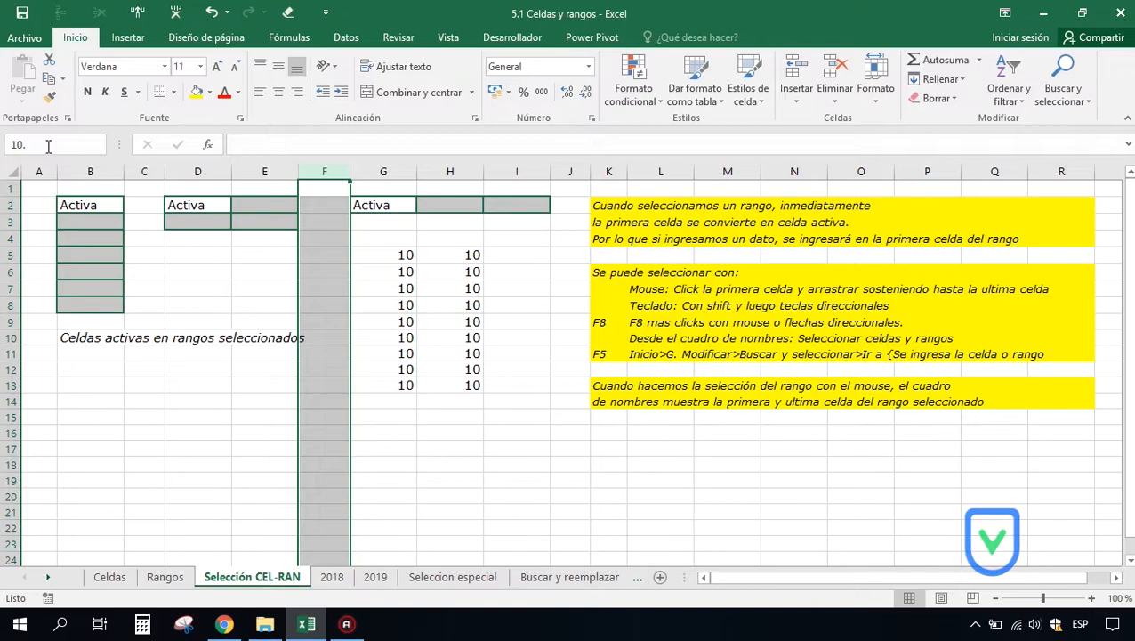
key("Return")
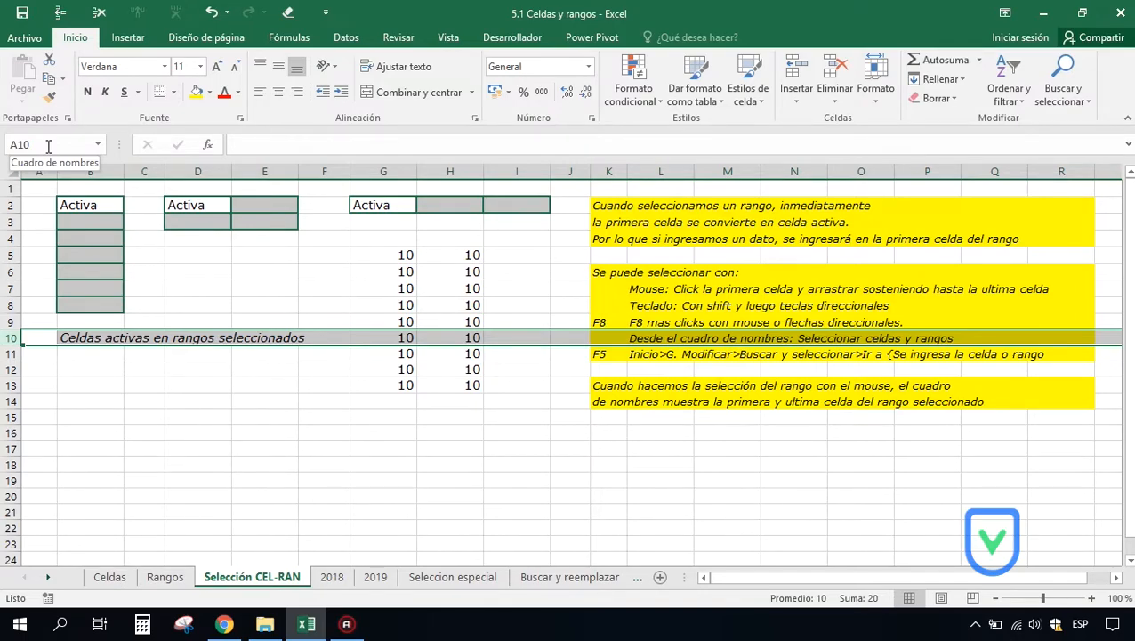
Step: Extend the selection from active cell F6 to its whole column, and do the same from cell I6
left_click(313, 270)
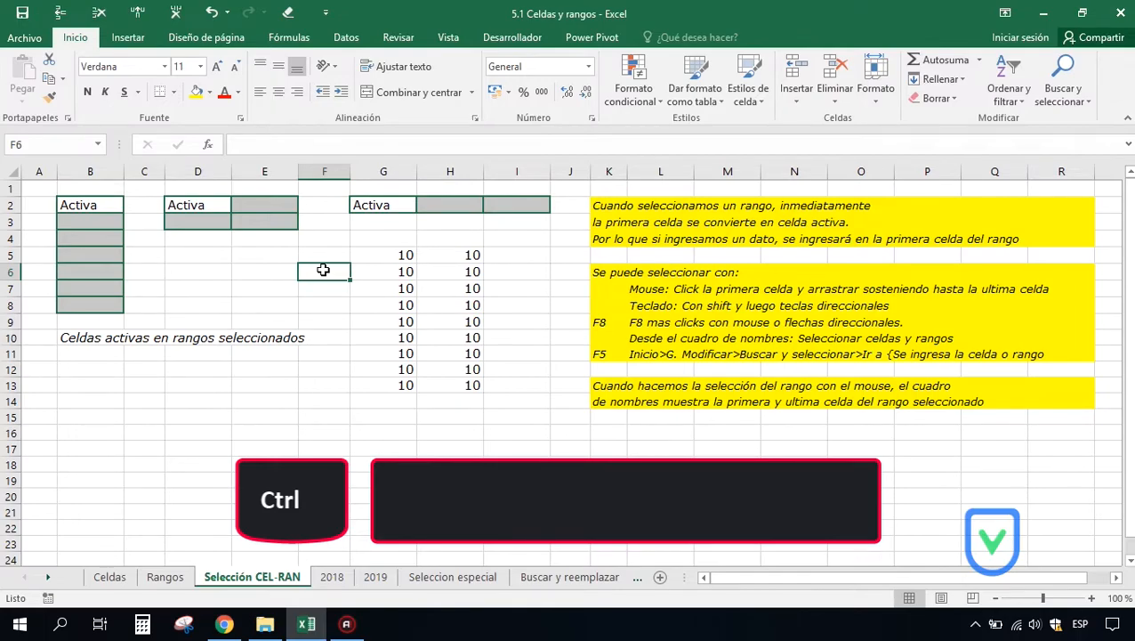
key("ctrl+space")
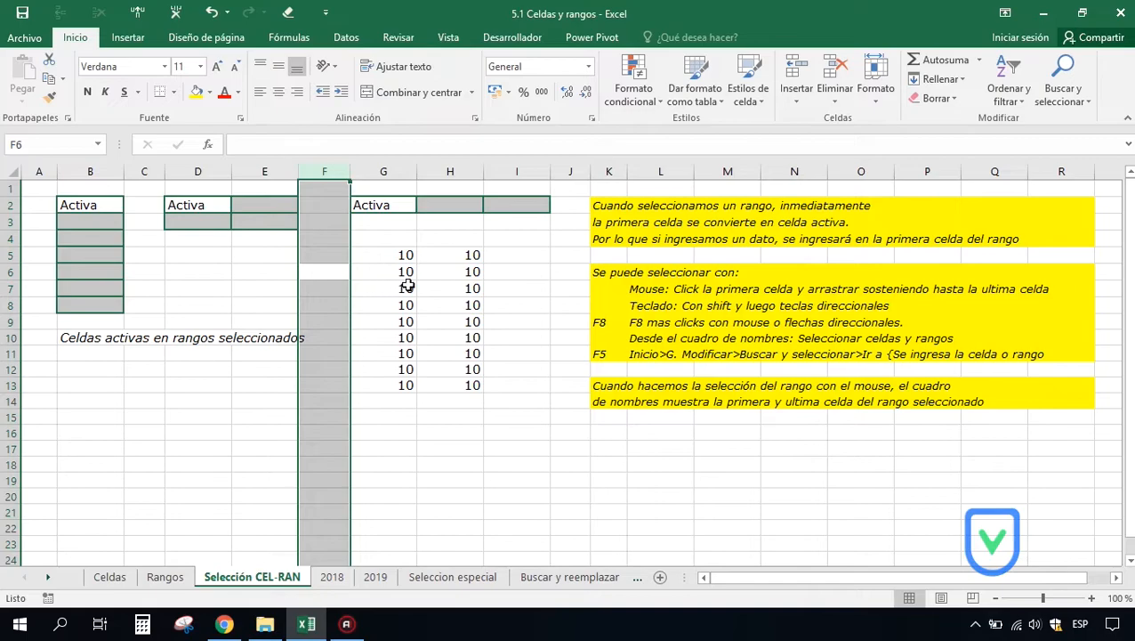
left_click(499, 270)
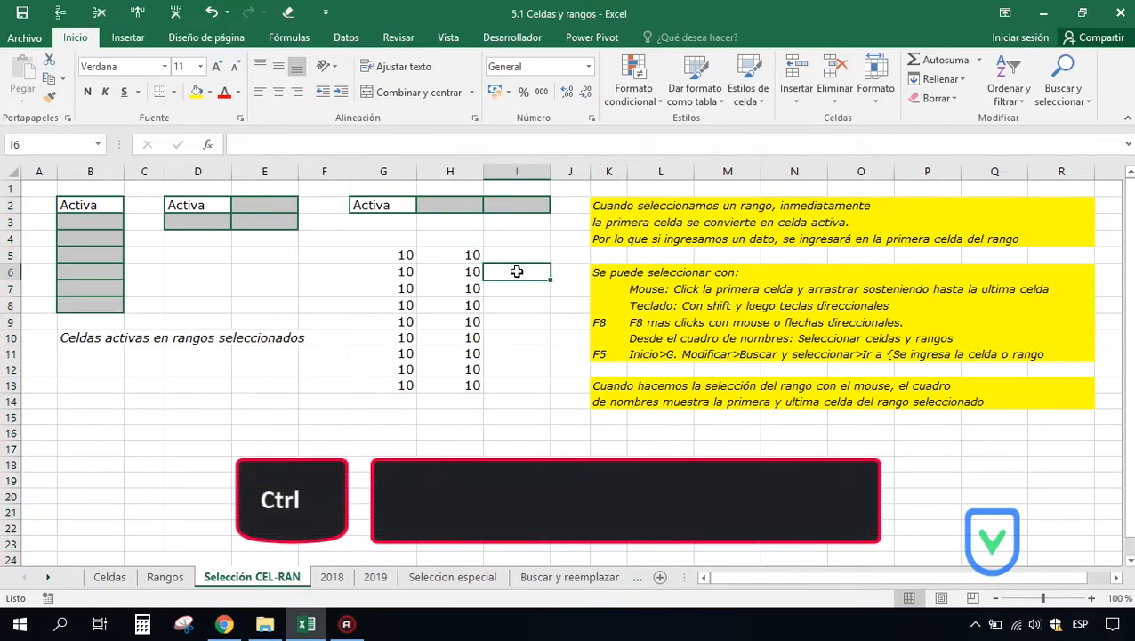
key("ctrl+space")
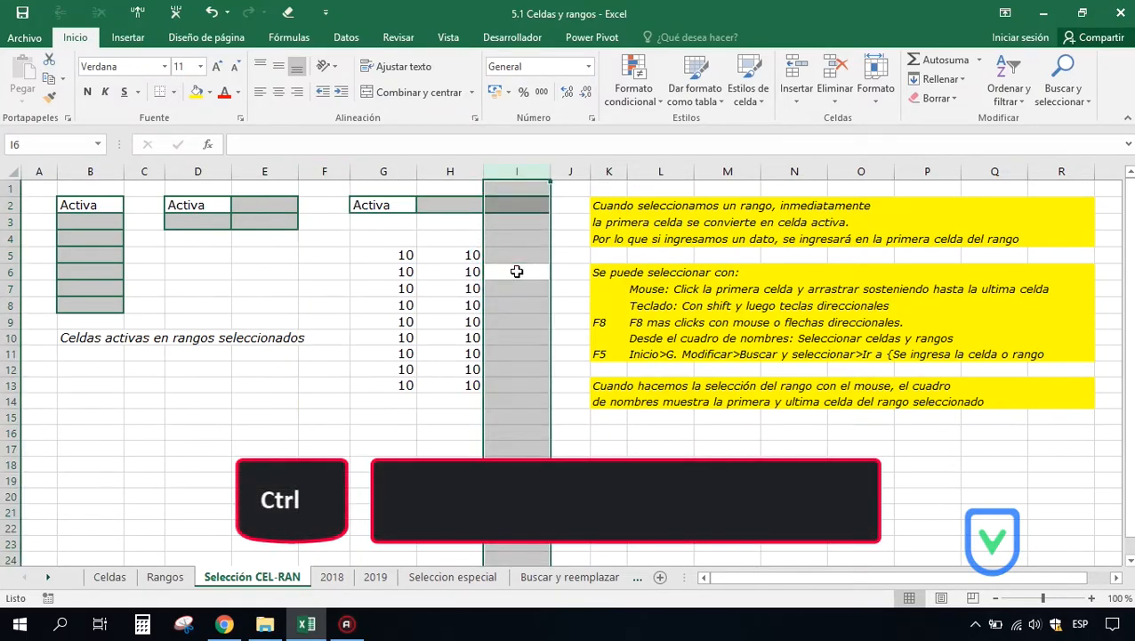
Step: Extend the selection from active cell F6 to its whole row, and do the same from cell F11
left_click(326, 274)
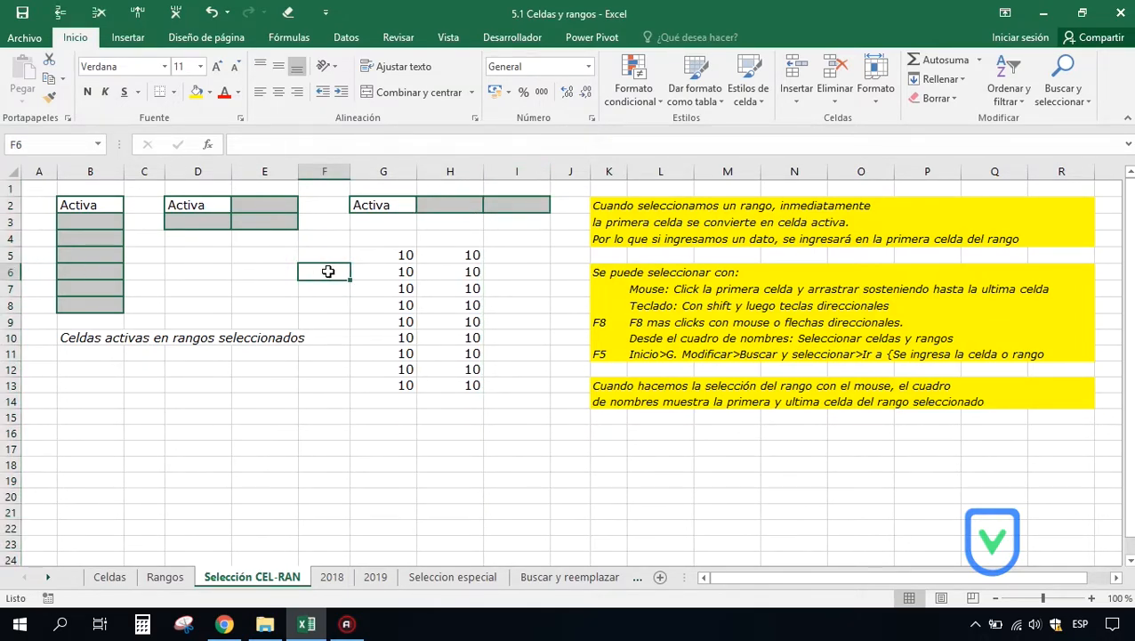
key("shift")
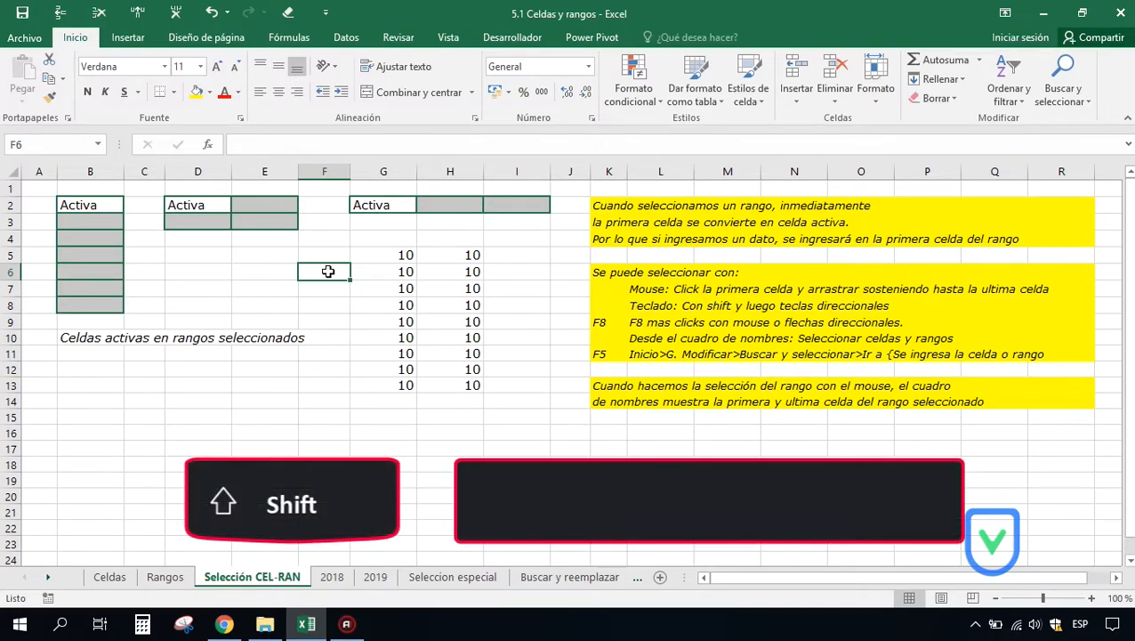
key("shift+space")
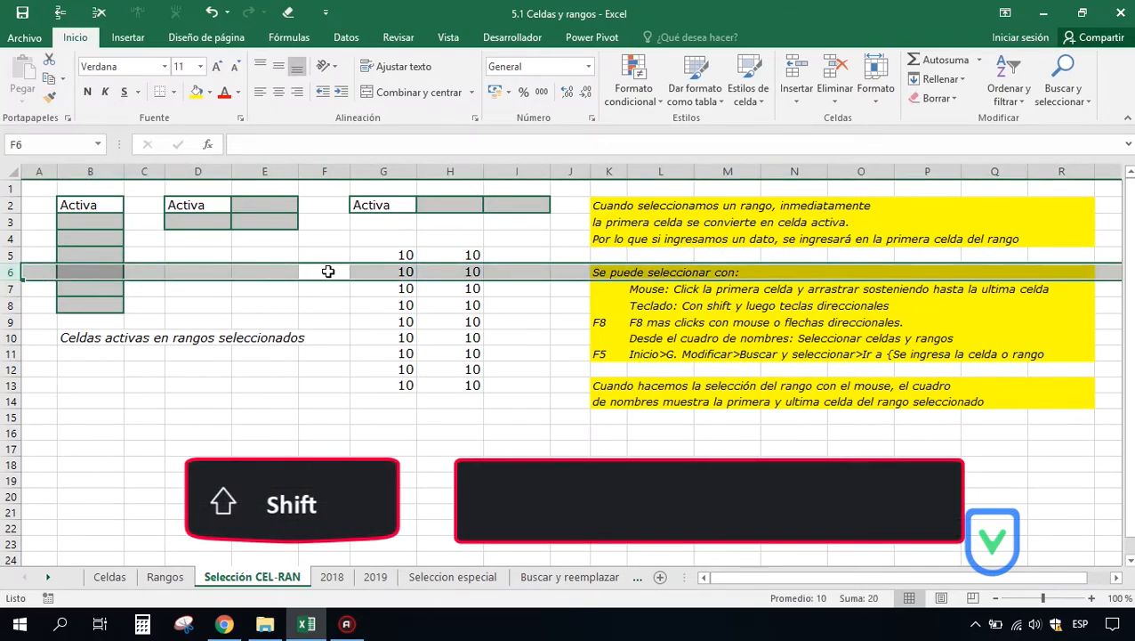
left_click(323, 352)
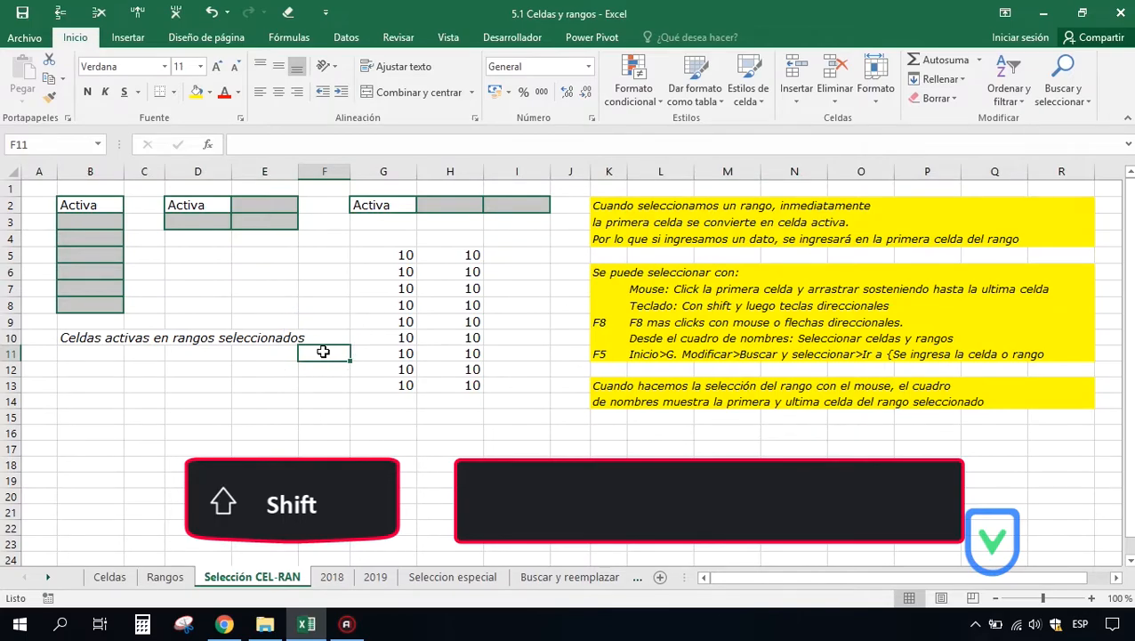
key("shift+space")
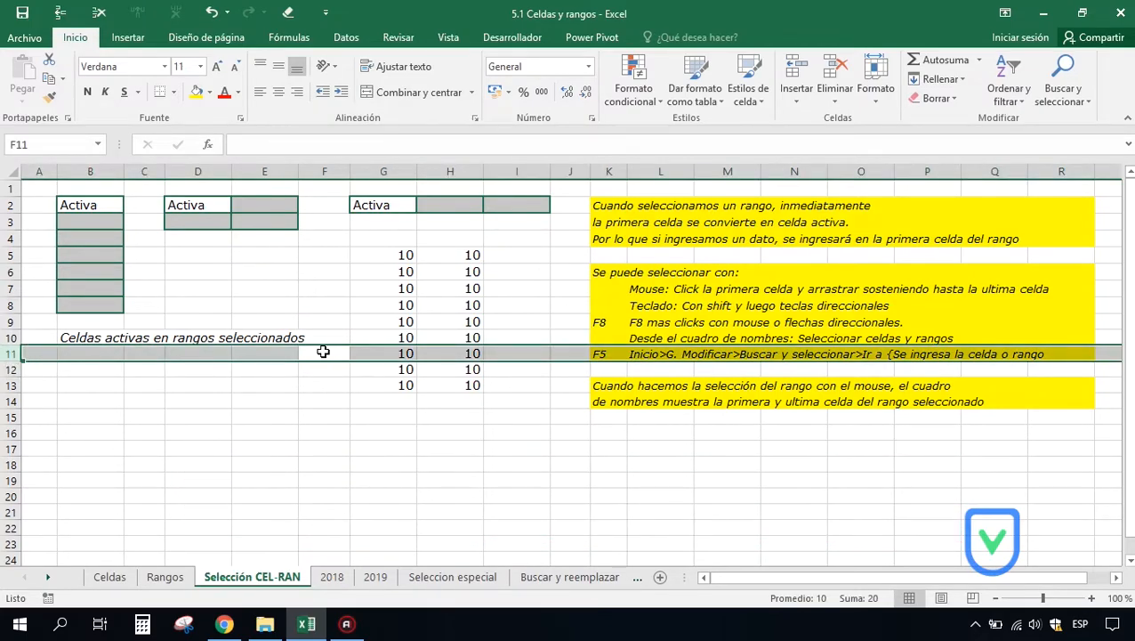
Step: Select all cells of the worksheet, reset the selection to cell E6, and select the entire sheet again from that cell
left_click(340, 309)
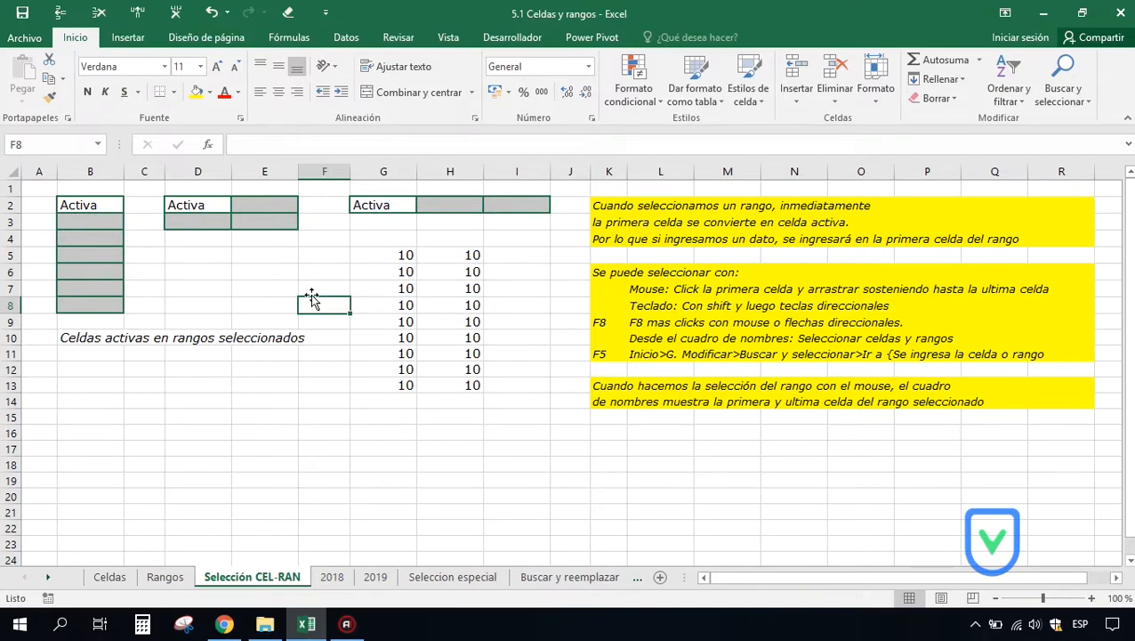
left_click(7, 169)
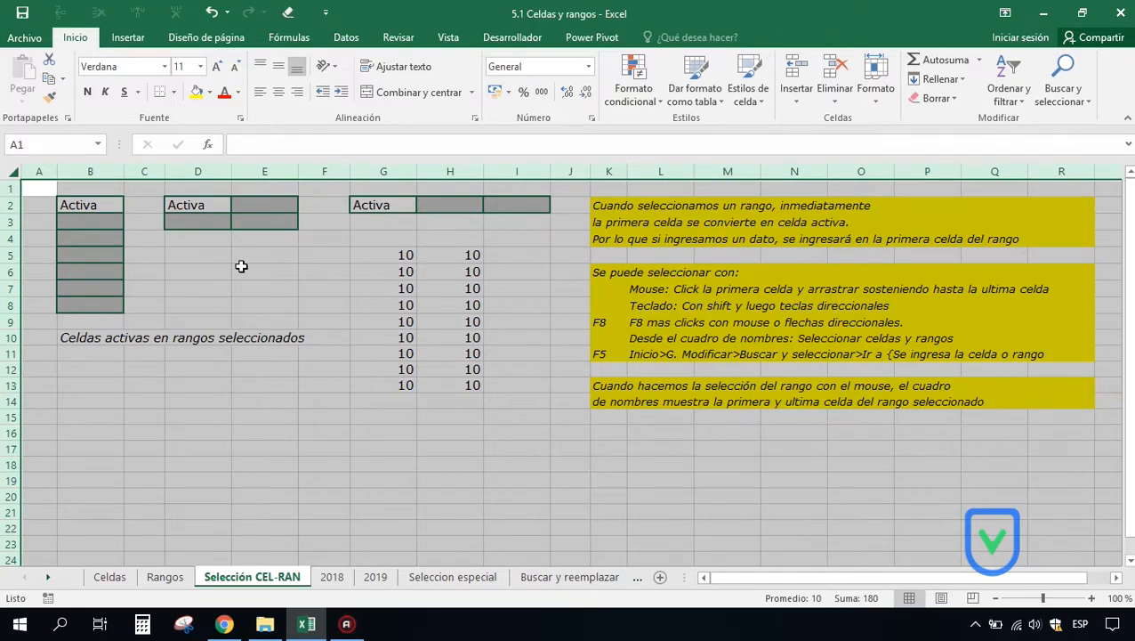
left_click(268, 274)
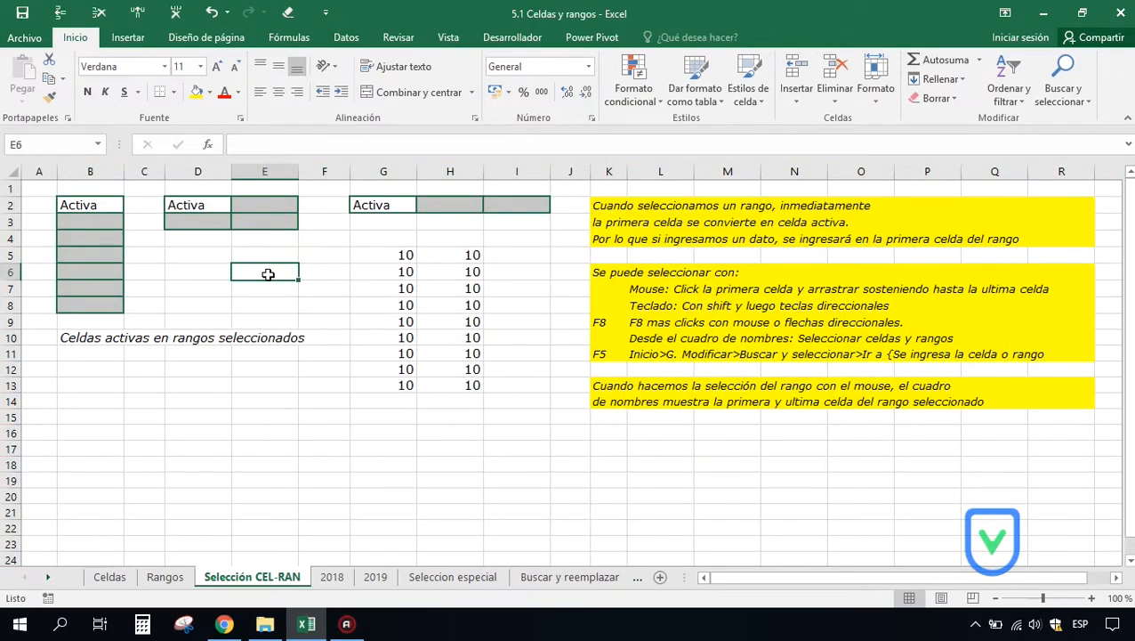
key("ctrl+shift")
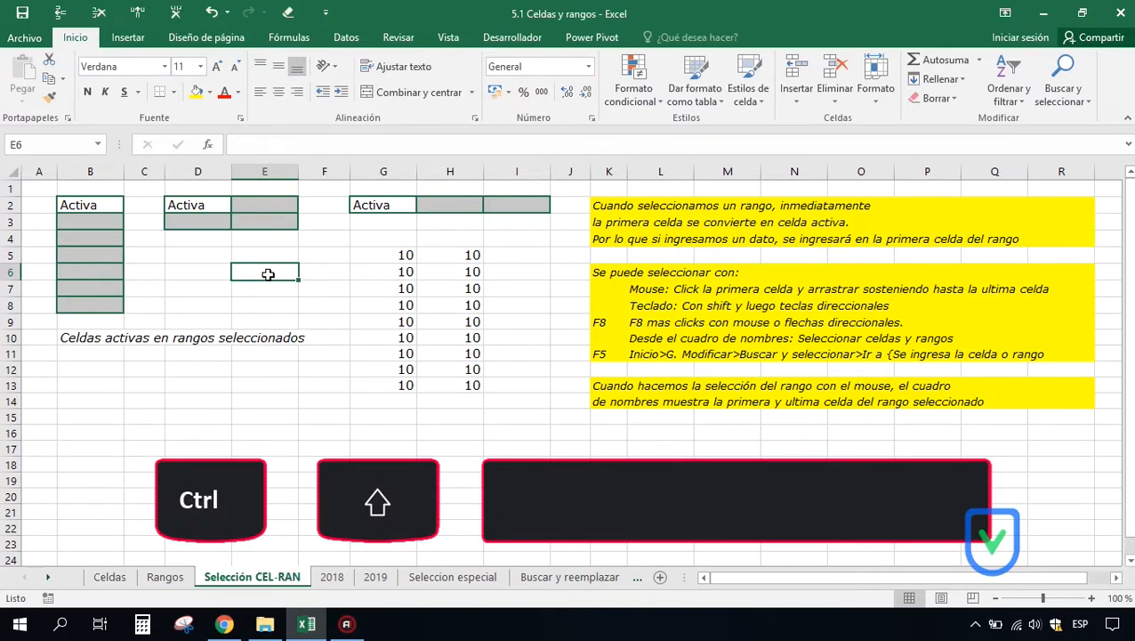
key("ctrl+shift+space")
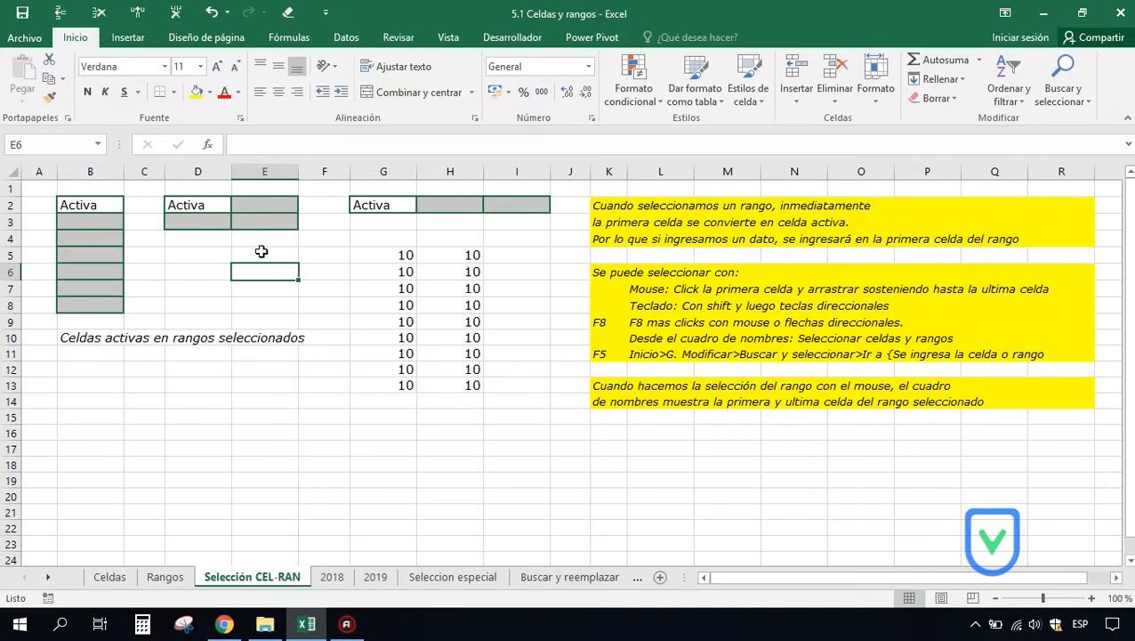
Step: Build a non-adjacent selection from cells E6, G5, I5 and E11 plus the ranges G10:H15 and C14:C18
key("ctrl")
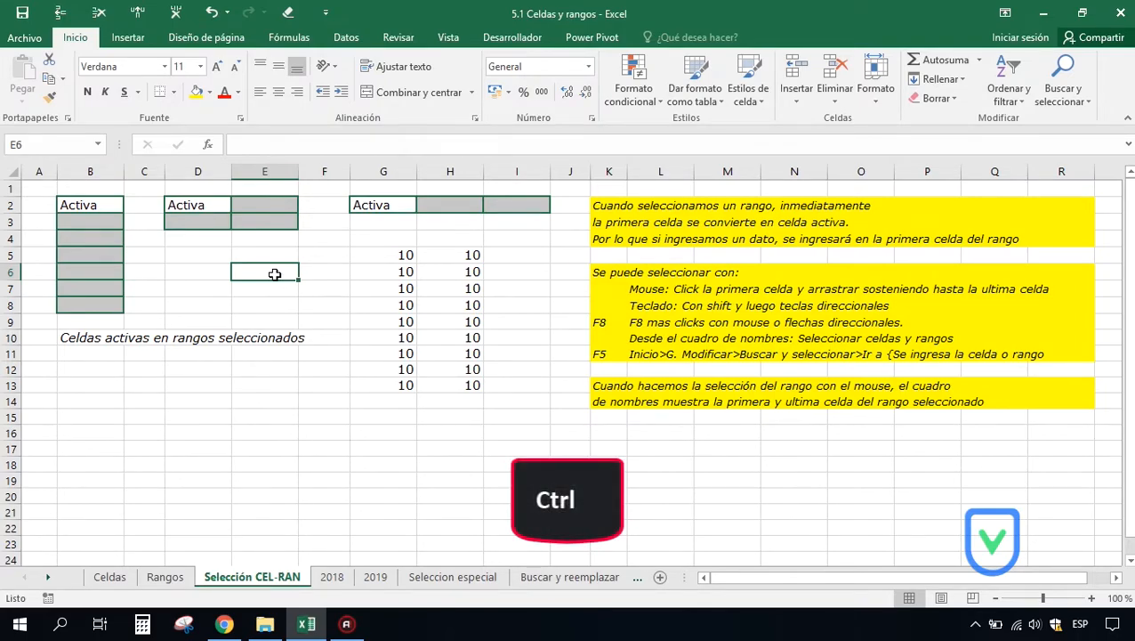
left_click(378, 254, "ctrl")
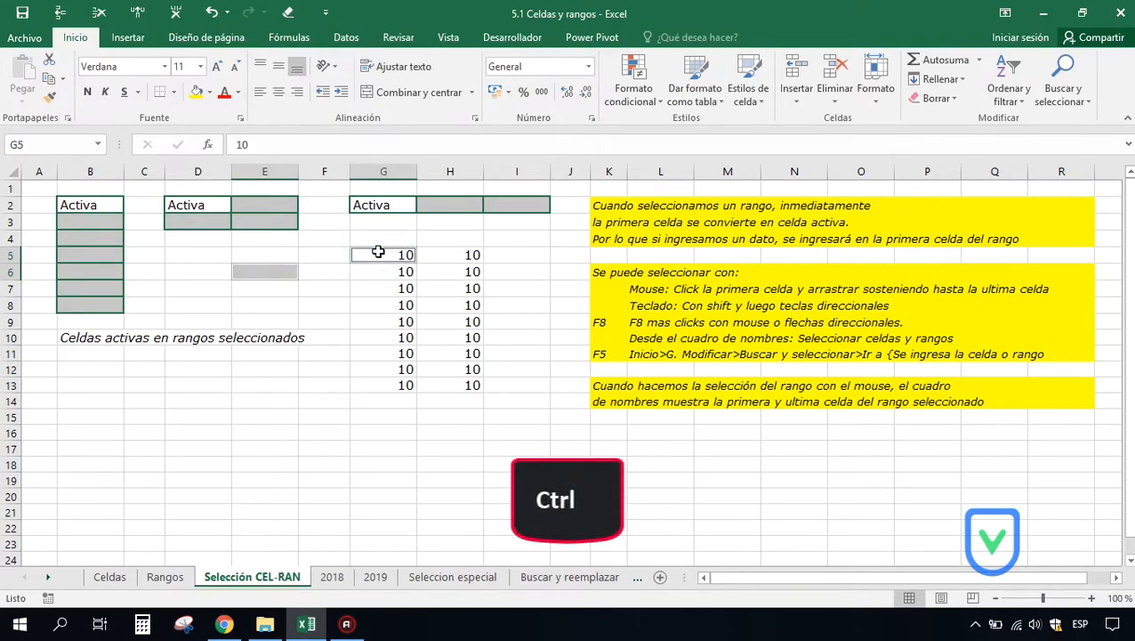
left_click(502, 254, "ctrl")
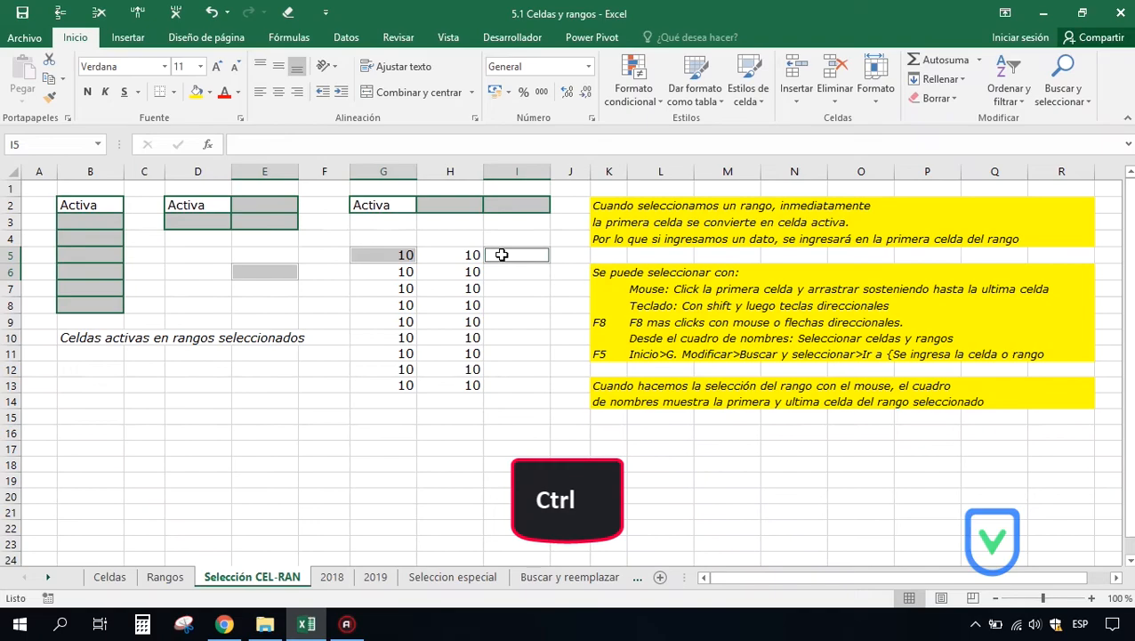
left_click(252, 353, "ctrl")
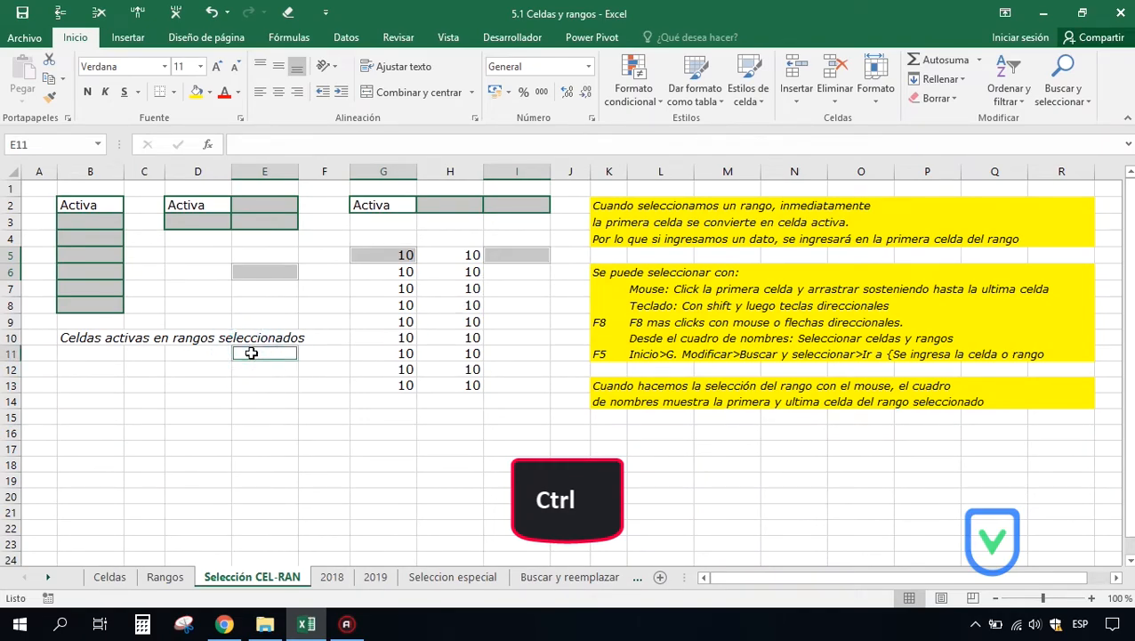
left_click_drag(390, 338, 470, 407)
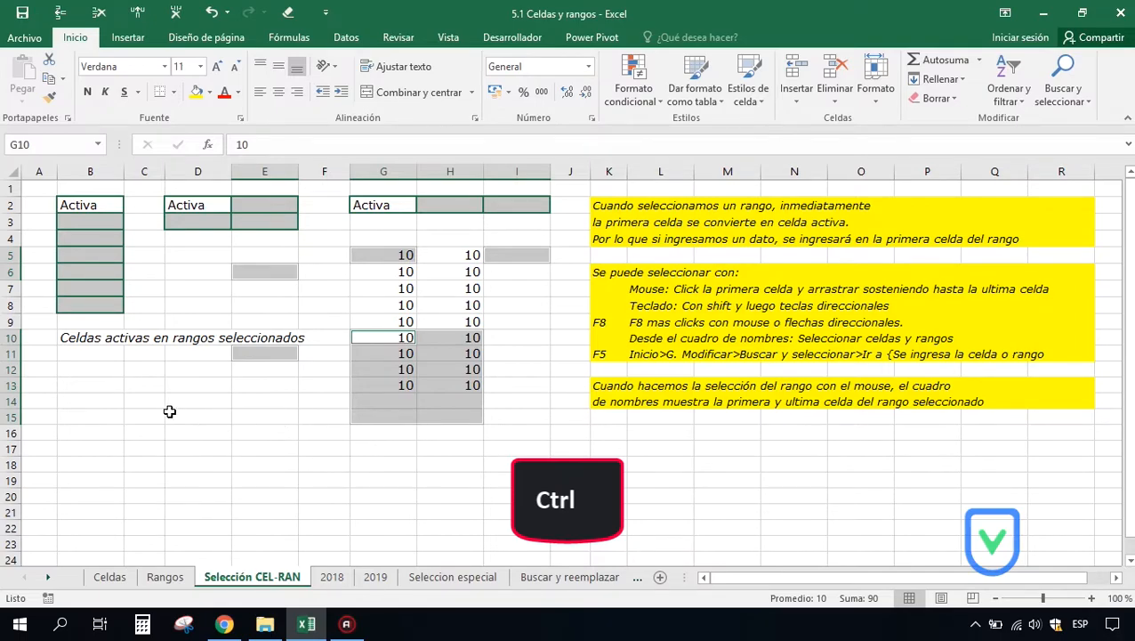
left_click_drag(144, 402, 145, 457)
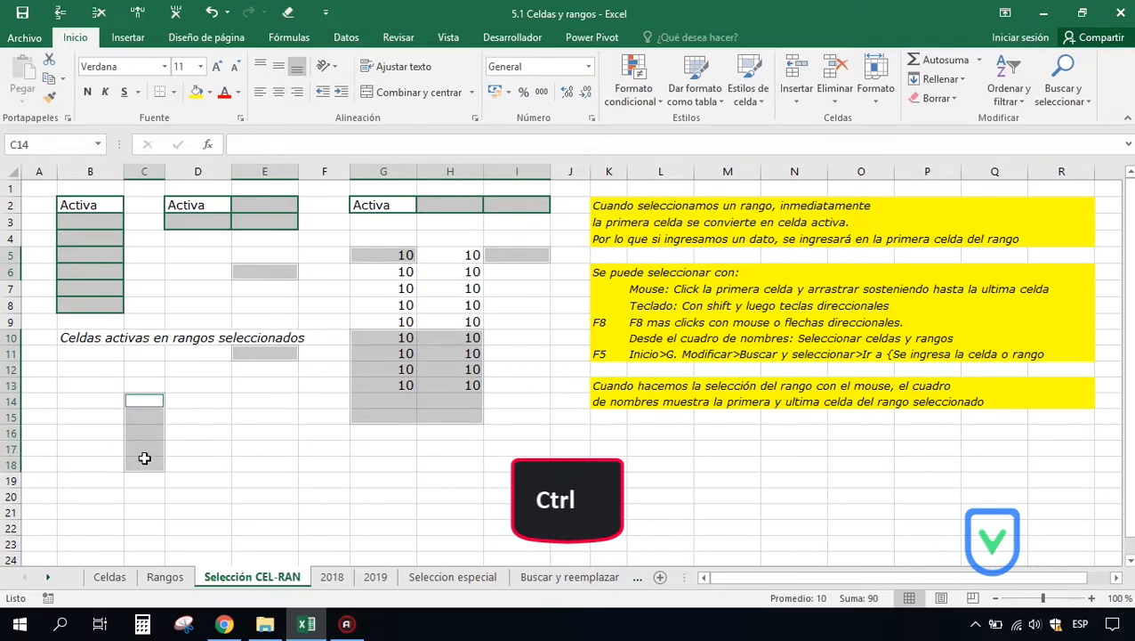
Step: Clear the contents of the range G5:H13 and deselect it
left_click(322, 381)
left_click_drag(384, 255, 456, 386)
key("Delete")
left_click(445, 387)
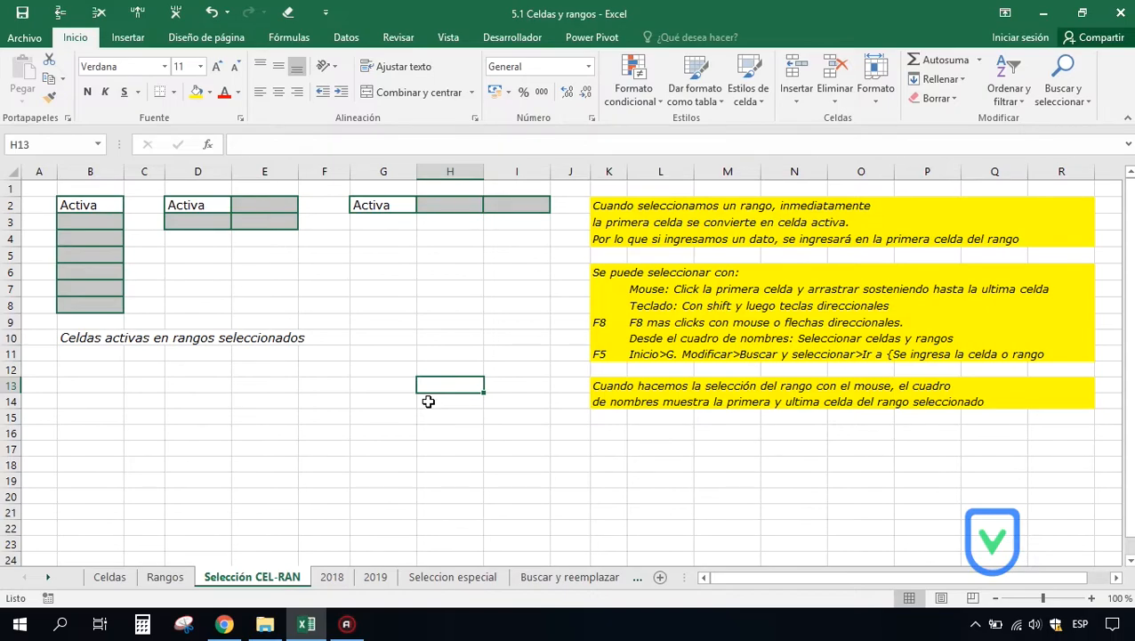
Step: Move the active cell to G6 and select the range G6:I7 using extend-selection mode
key("Up")
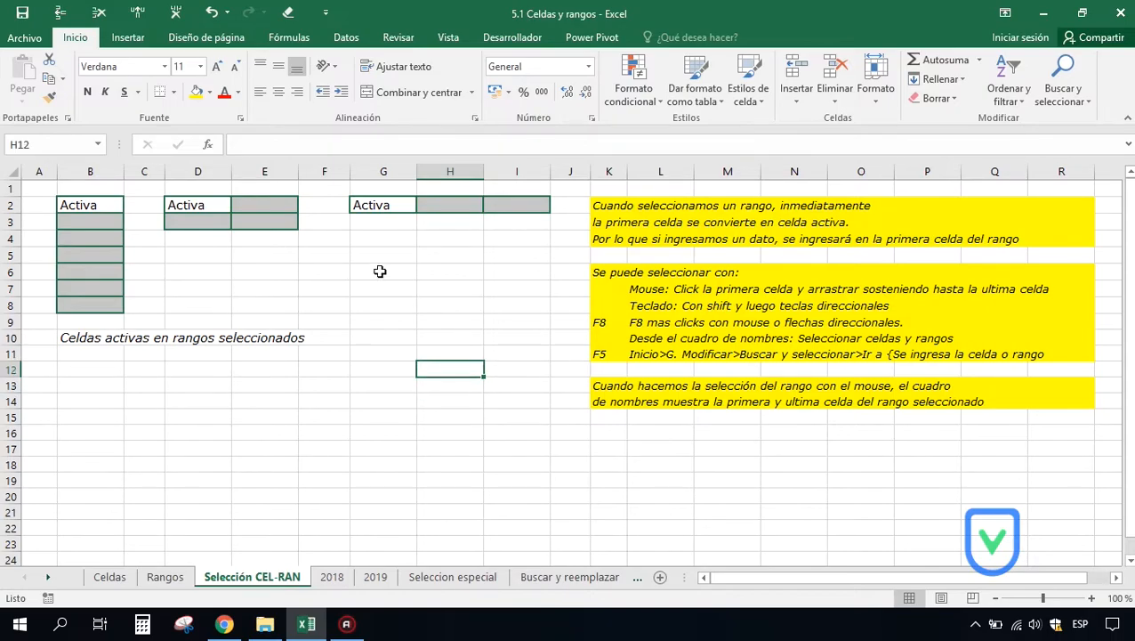
key("Left")
key("Up")
key("Up")
key("Up")
key("Up")
key("Up")
key("Up")
key("F8")
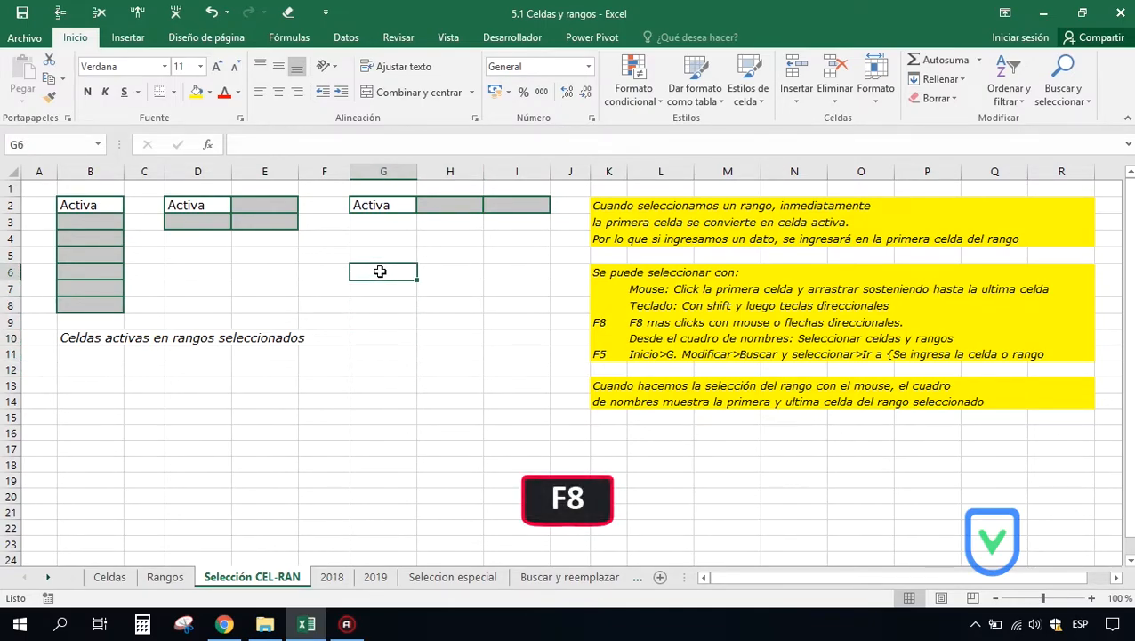
key("F8")
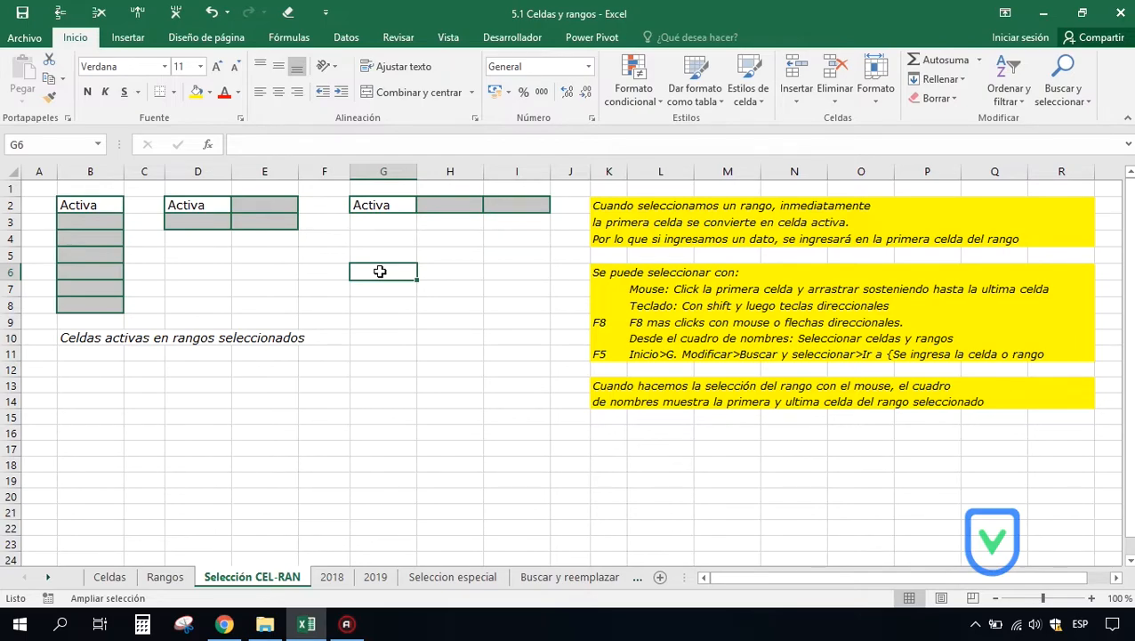
key("Down")
key("Right")
key("Right")
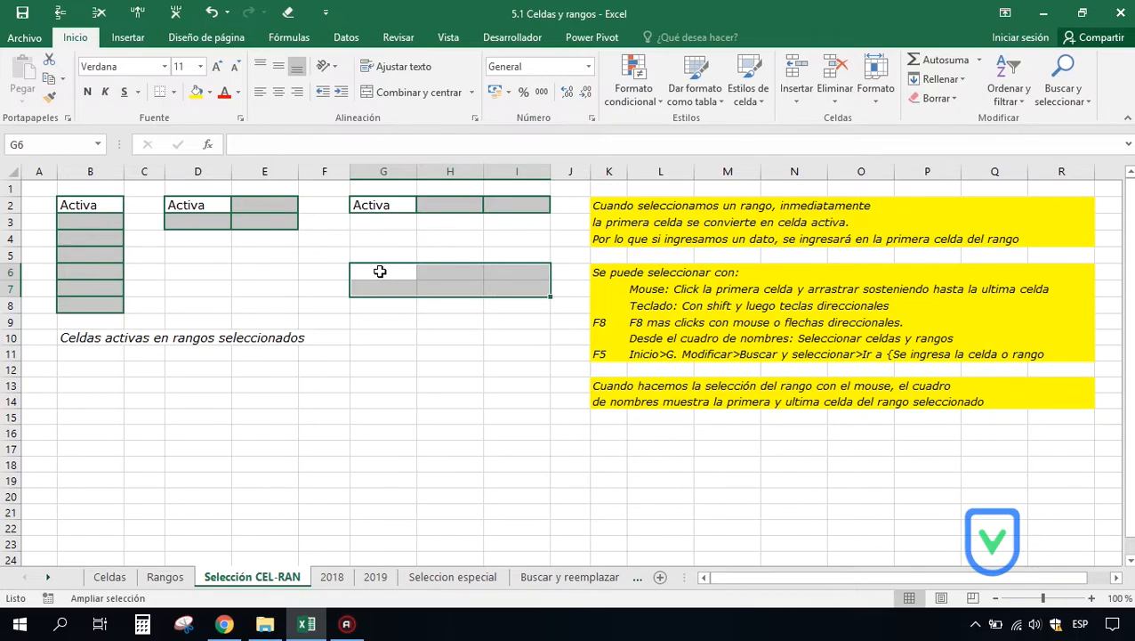
Step: Add the separate range G9:G14 to the existing selection using add-to-selection and extend-selection modes
key("shift+F8")
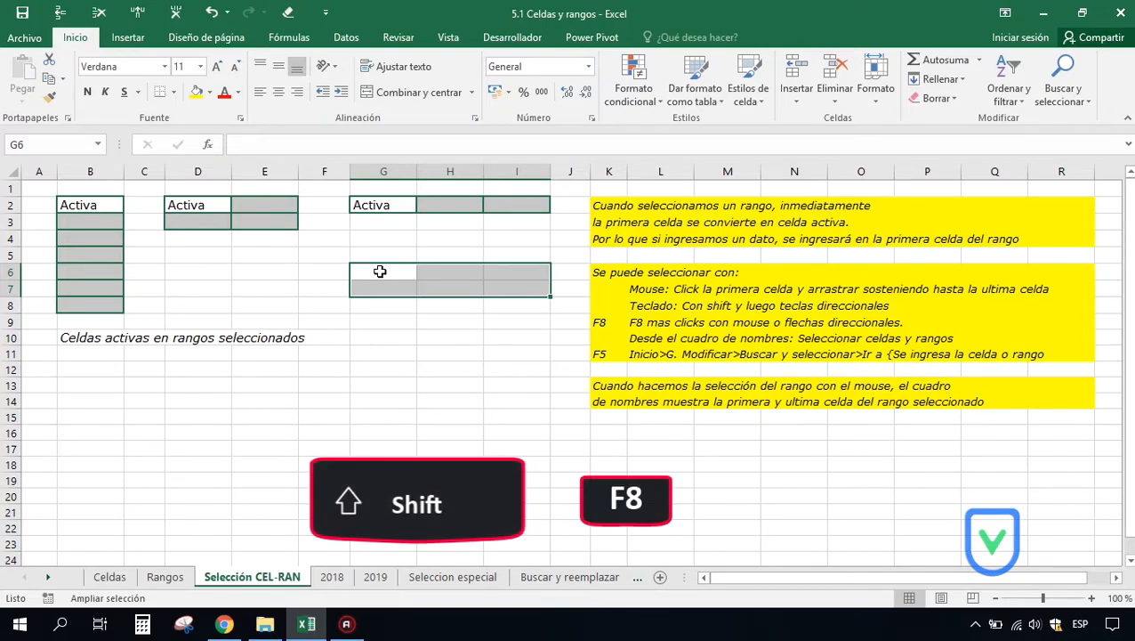
key("shift+F8")
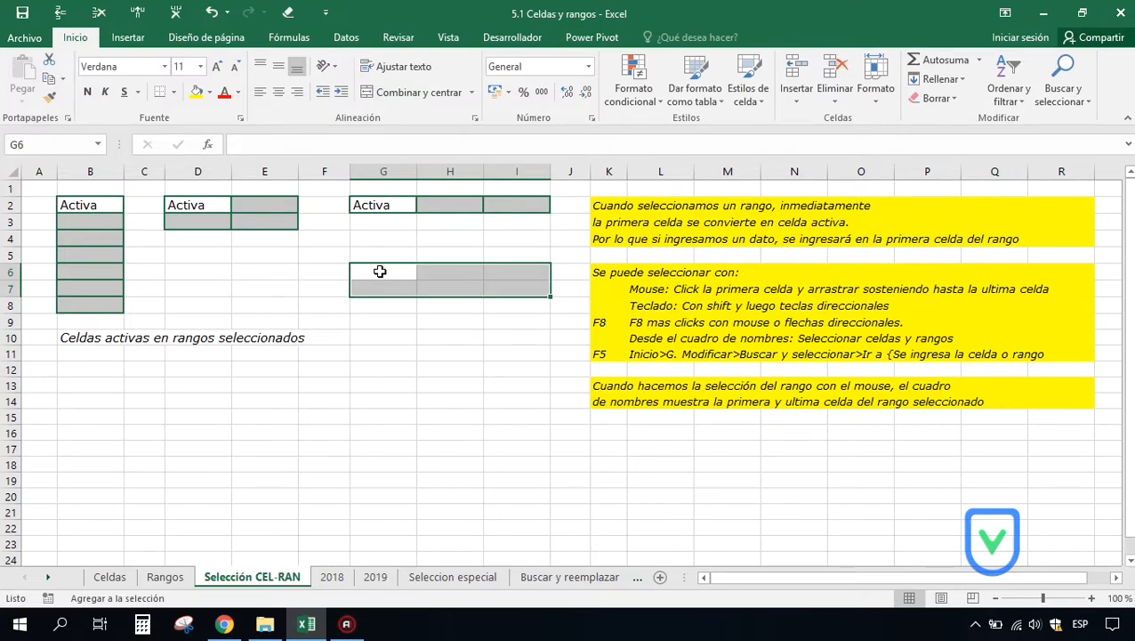
key("Return")
key("Down")
key("Down")
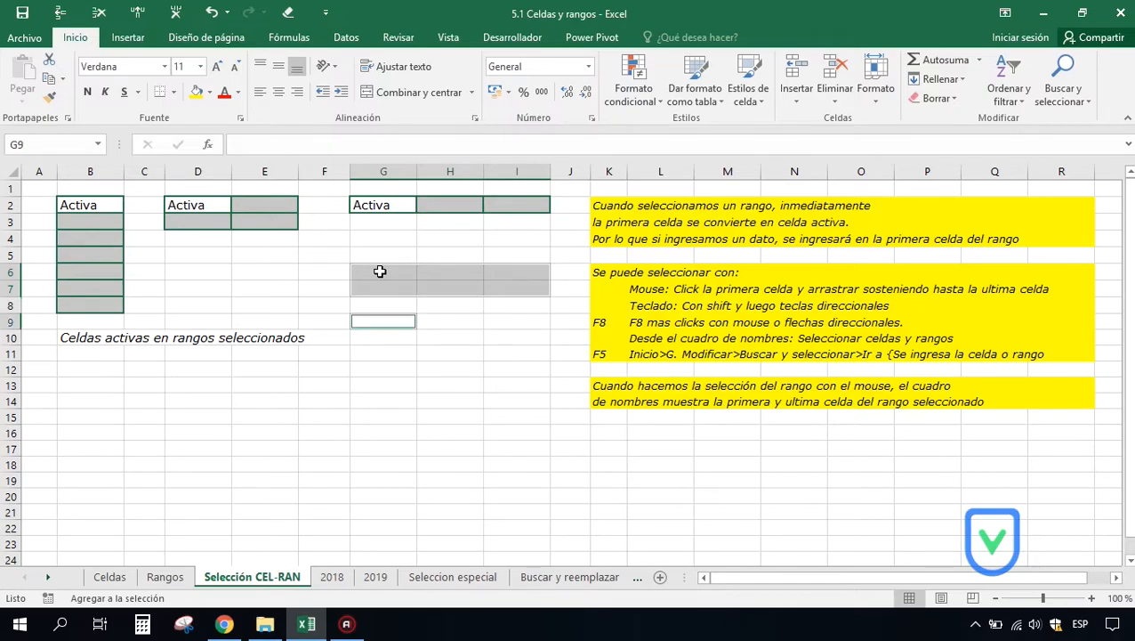
key("F8")
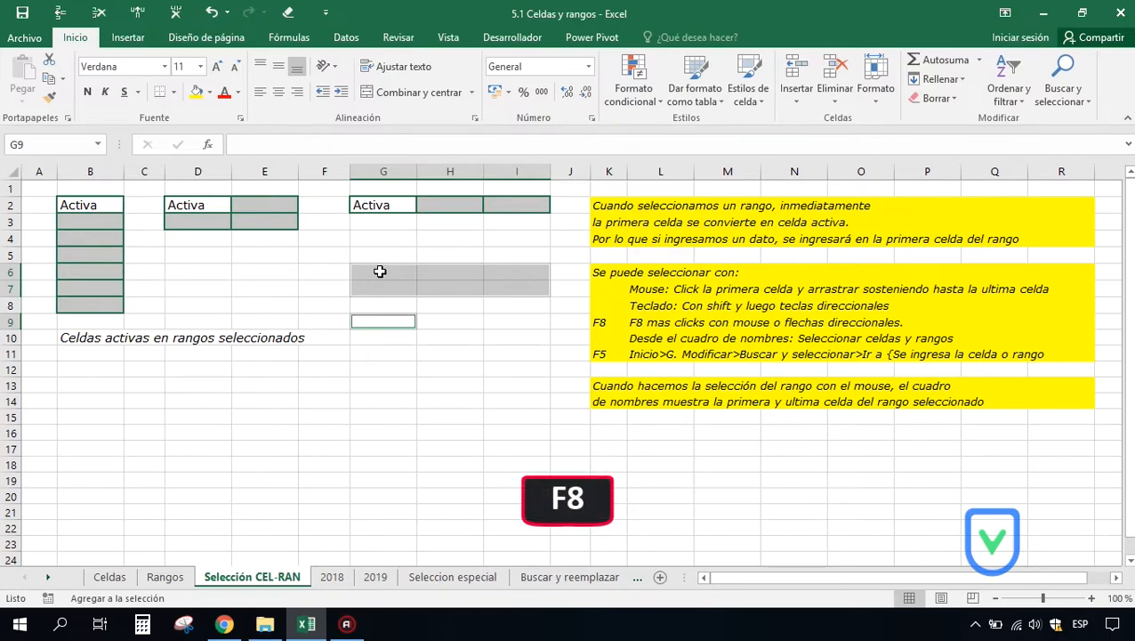
key("F8")
key("Down")
key("Down")
key("Down")
key("Down")
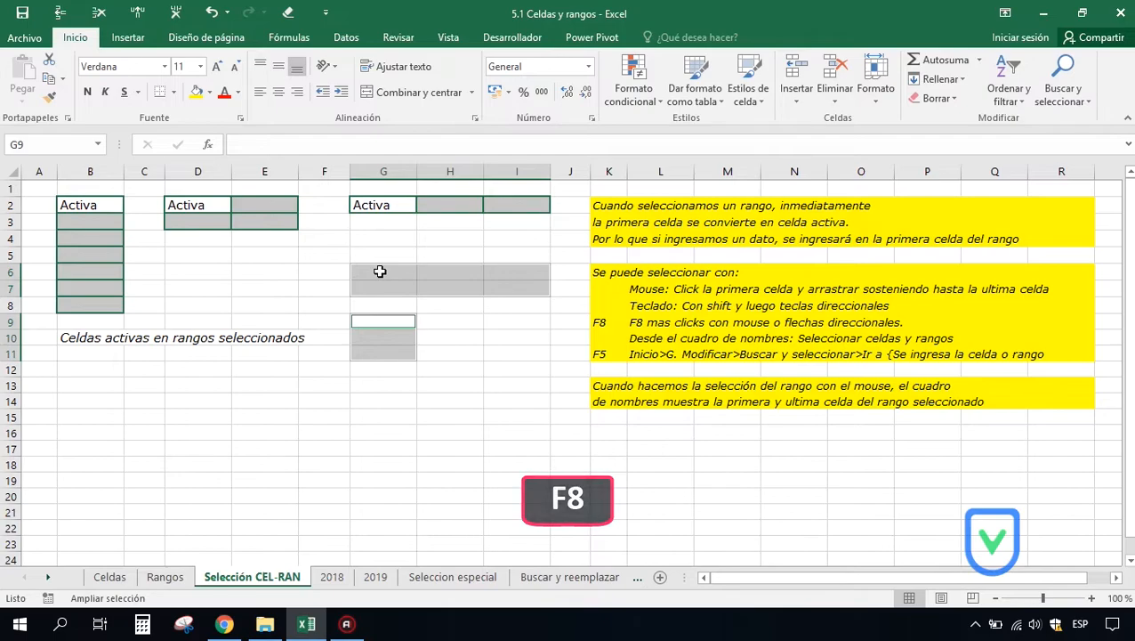
key("Down")
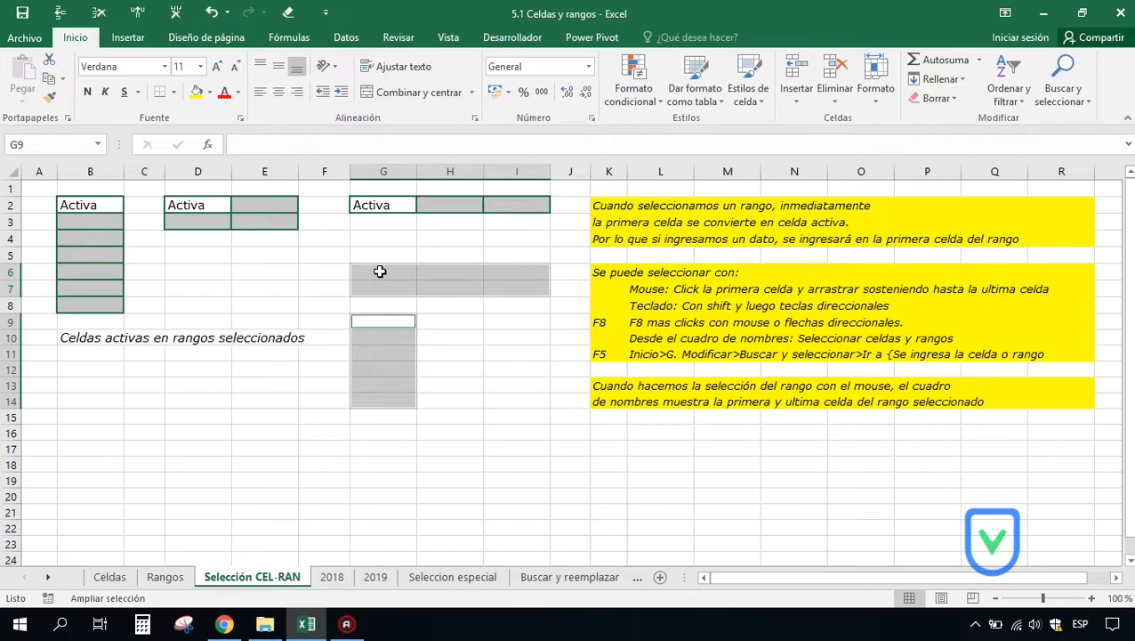
Step: Add the range I9:I18 to the multiple selection in the same way, then leave extend mode and reset the selection to G6
key("shift+F8")
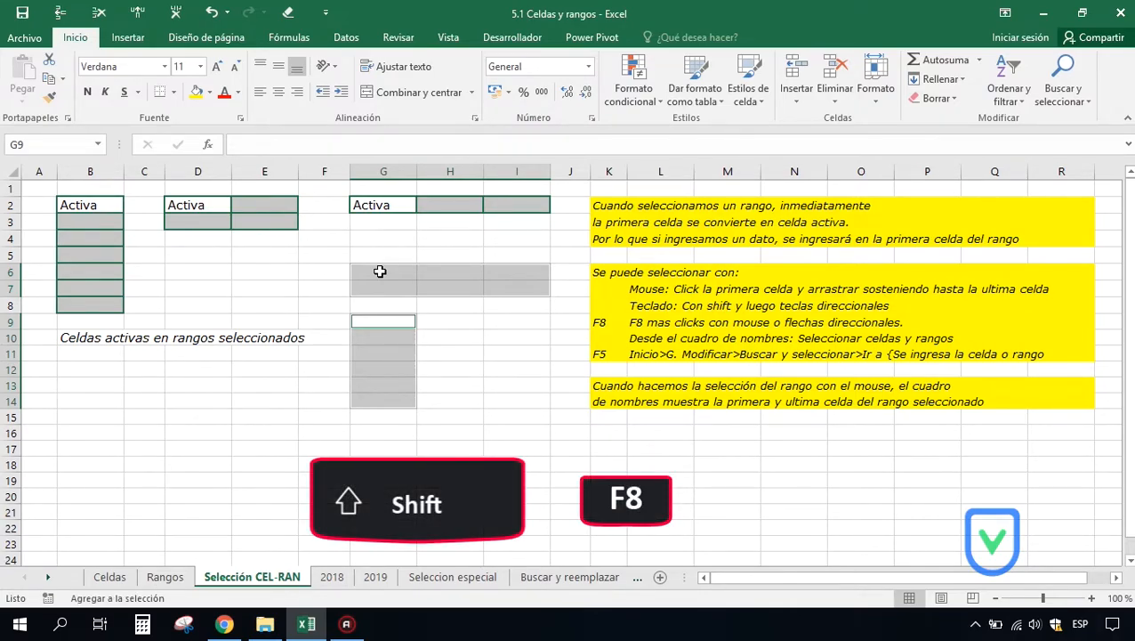
key("Right")
key("Right")
key("Left")
key("Right")
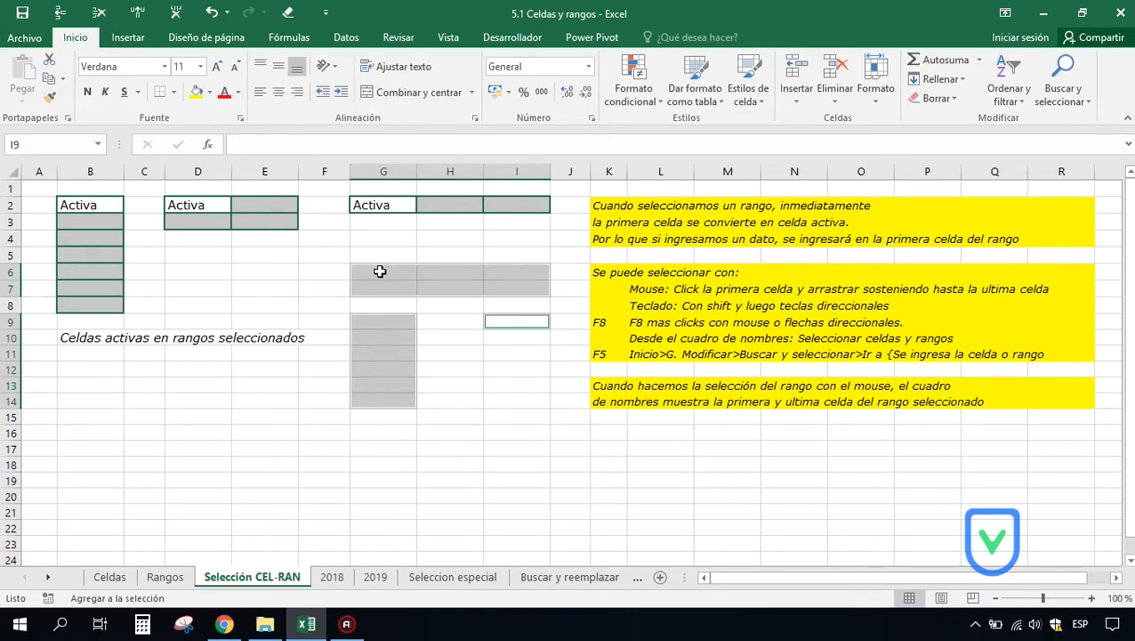
key("F8")
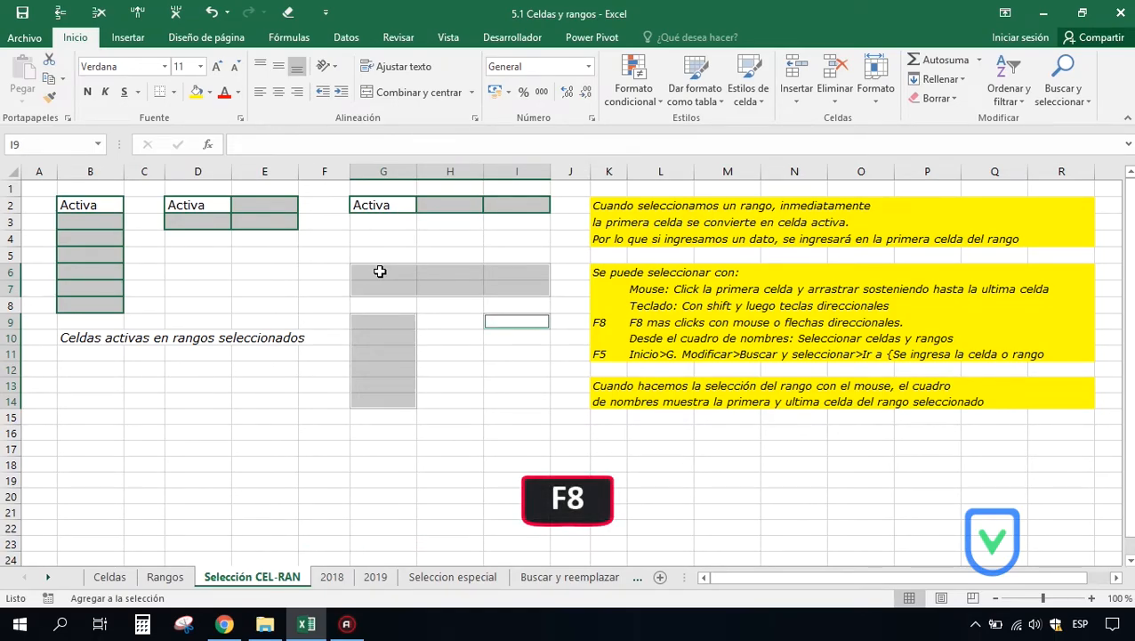
key("F8")
key("Down")
key("Down")
key("Down")
key("Down")
key("Down")
key("Down")
key("Down")
key("Down")
key("Down")
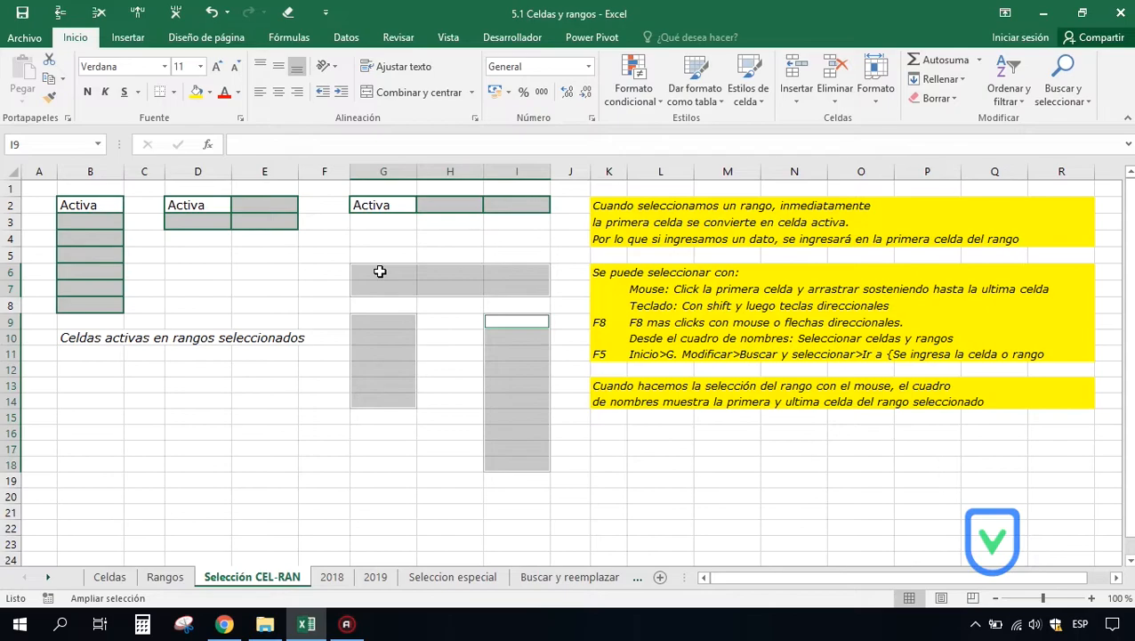
key("F8")
left_click(380, 271)
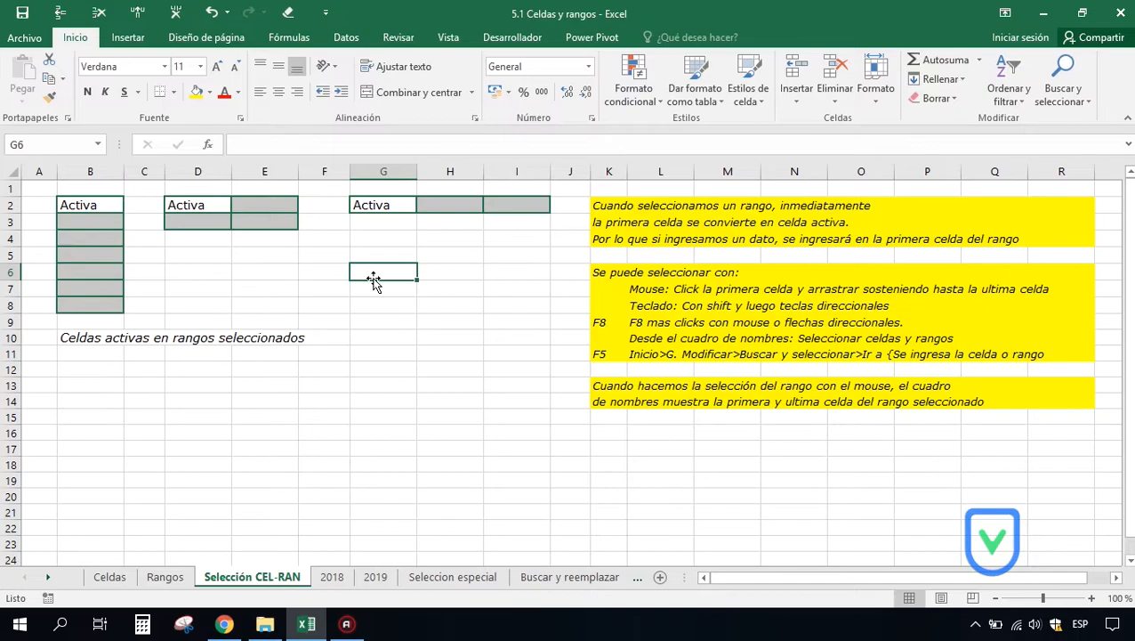
Step: Select cells G5 and I5 and the range H8:I10 together by entering G5;I5;H8:I10 in the Name Box
left_click(35, 143)
type("G5")
type(":")
type("I5")
type(";")
type("H8;")
type("I10")
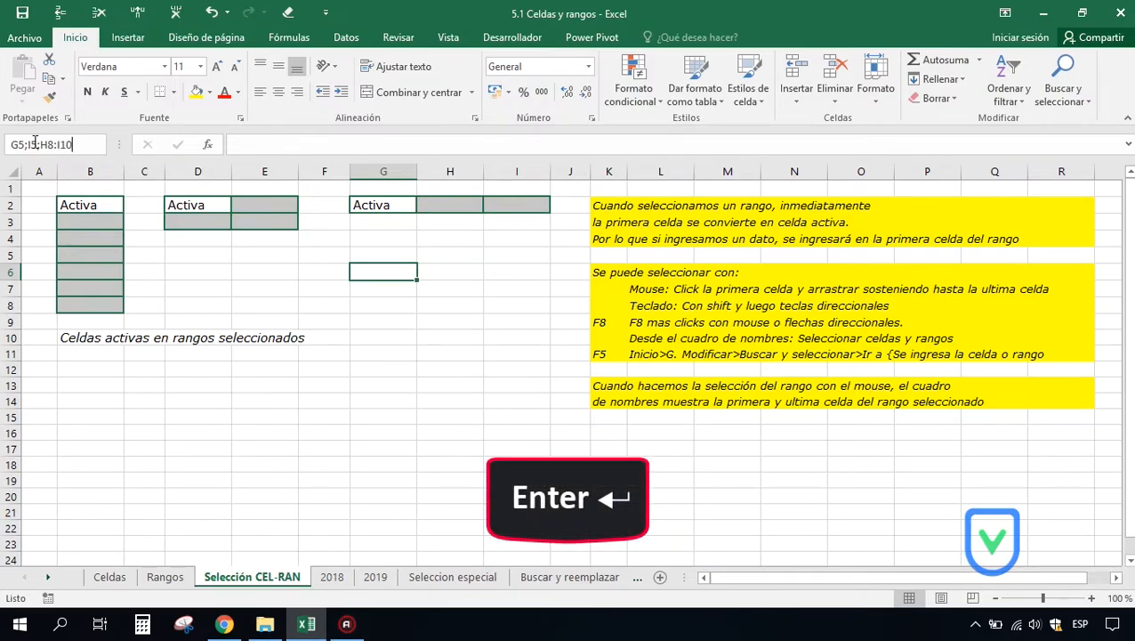
key("Return")
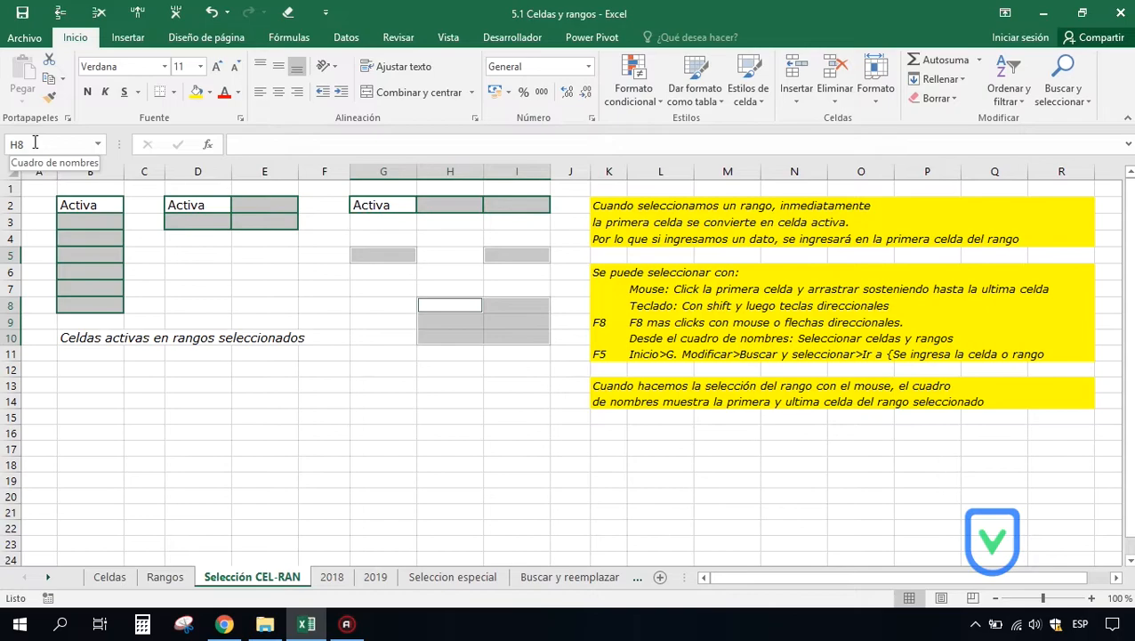
Step: From cell F7, use Go To with the reference H5;H8;I6:I10 to select those cells and that range together
left_click(323, 289)
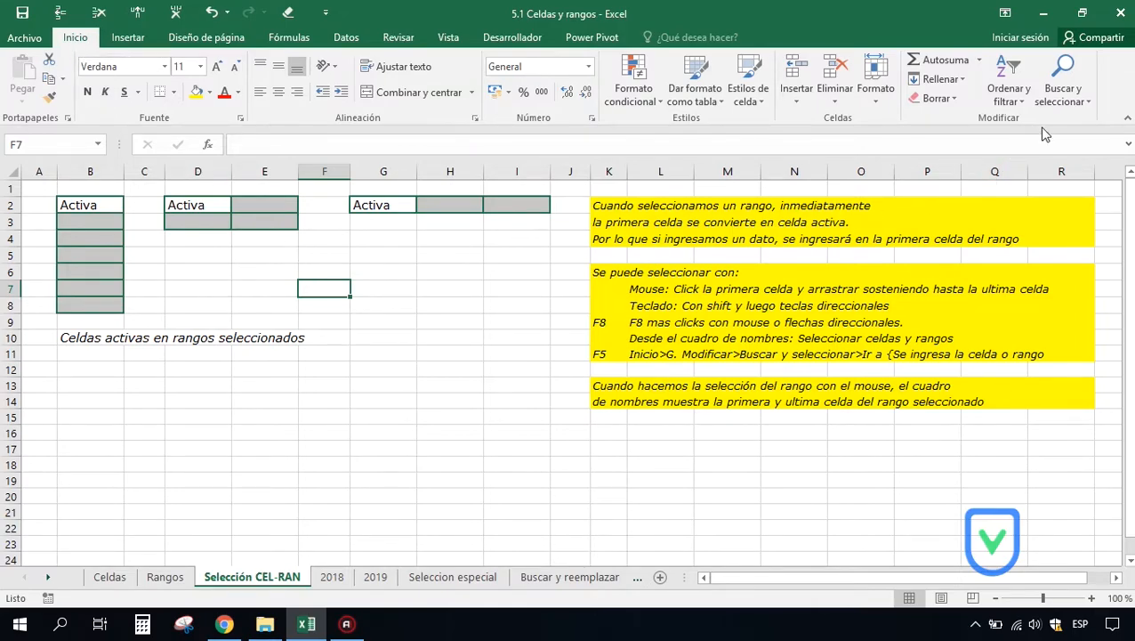
left_click(1082, 102)
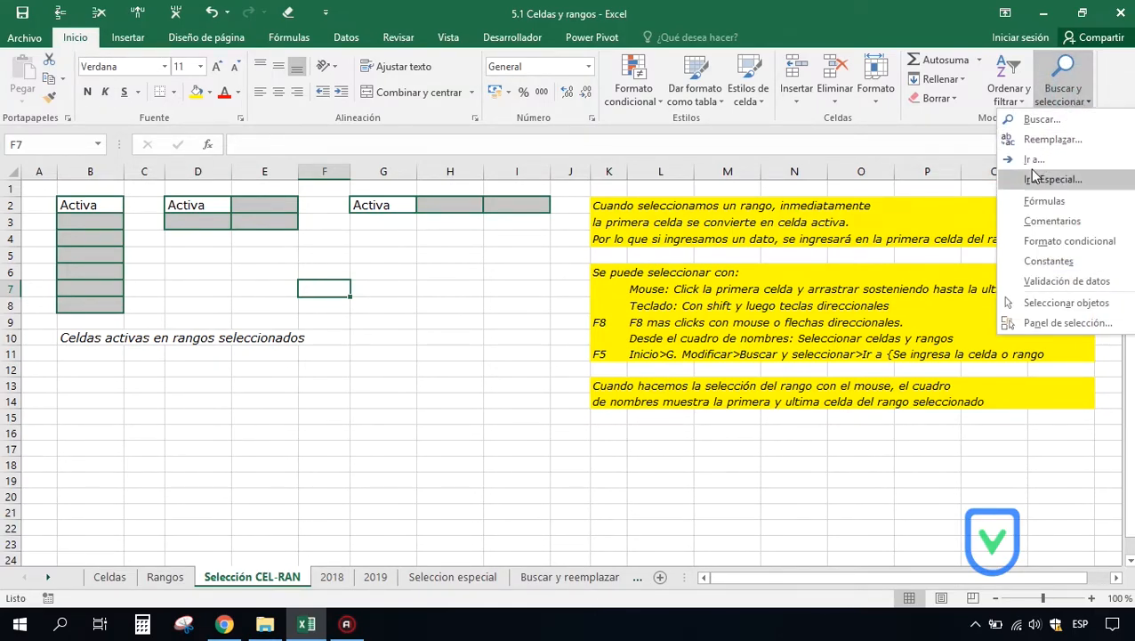
left_click(1034, 161)
left_click_drag(311, 49, 329, 132)
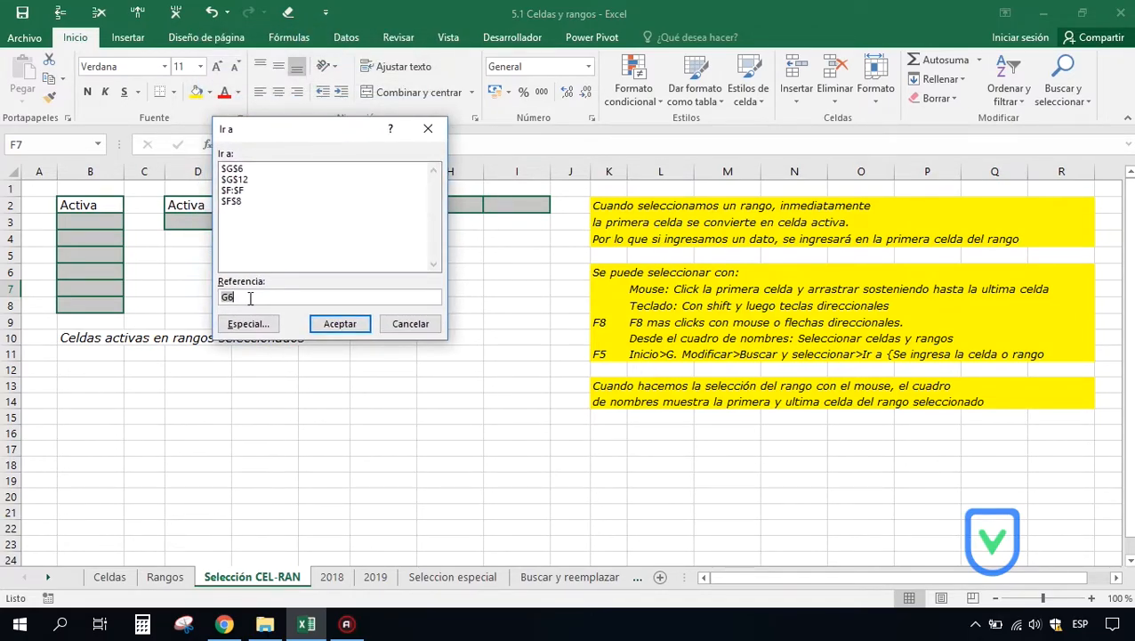
key("BackSpace")
type("H5;H8;I6:I10")
left_click(340, 324)
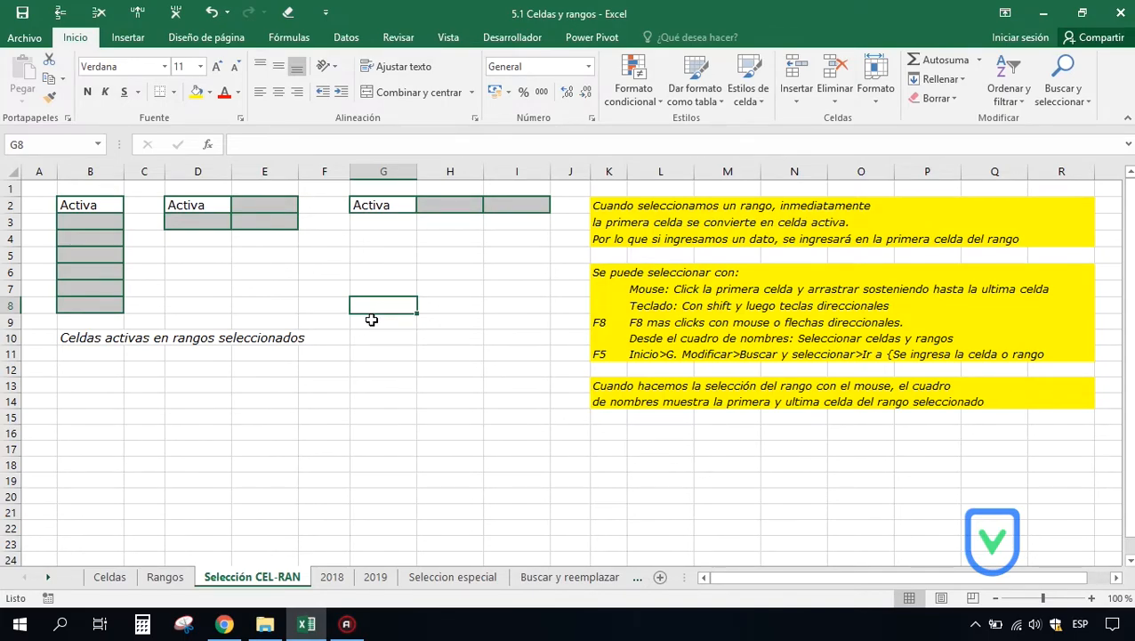
Step: Examine the monthly store tables in B2:F12 on sheets 2018 and 2019 and compare their layout
left_click(332, 576)
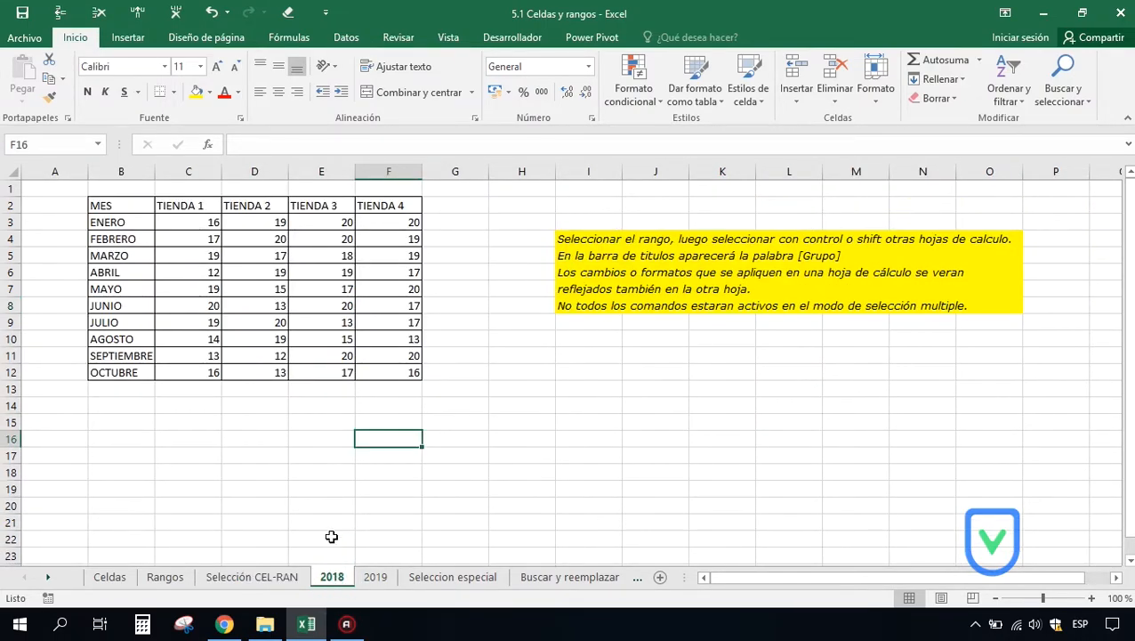
left_click_drag(110, 204, 385, 371)
left_click(375, 576)
left_click_drag(132, 208, 388, 370)
left_click_drag(388, 369, 386, 368)
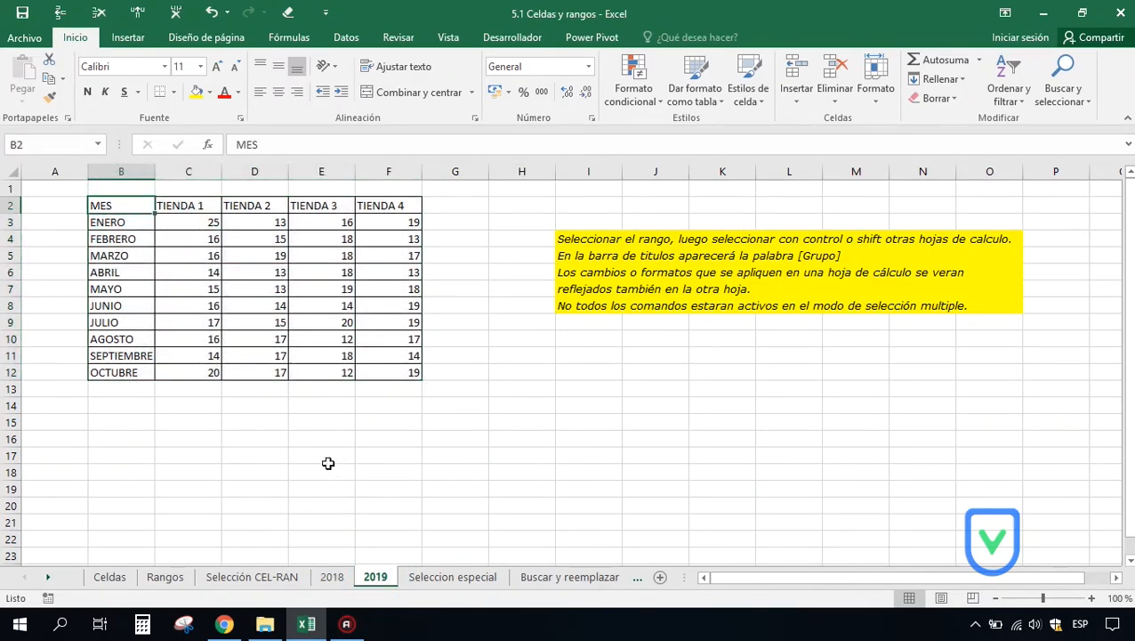
left_click(332, 577)
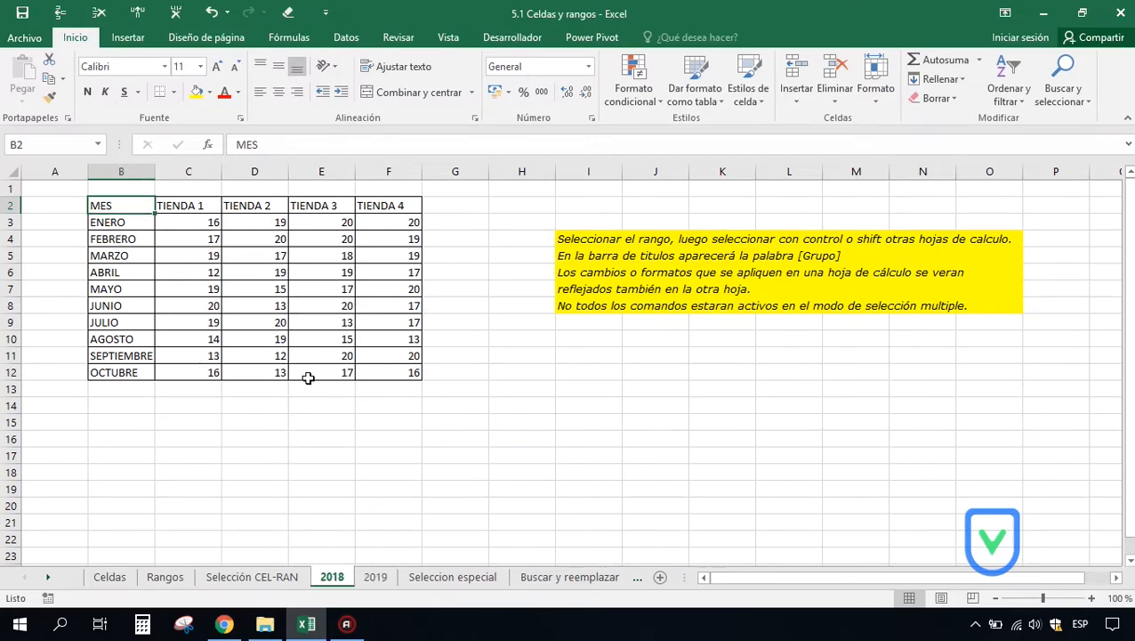
left_click(374, 577)
left_click(332, 576)
Step: Group the sheets 2018 and 2019 so that both are selected for editing
left_click(331, 577)
key("ctrl")
left_click(373, 578, "ctrl")
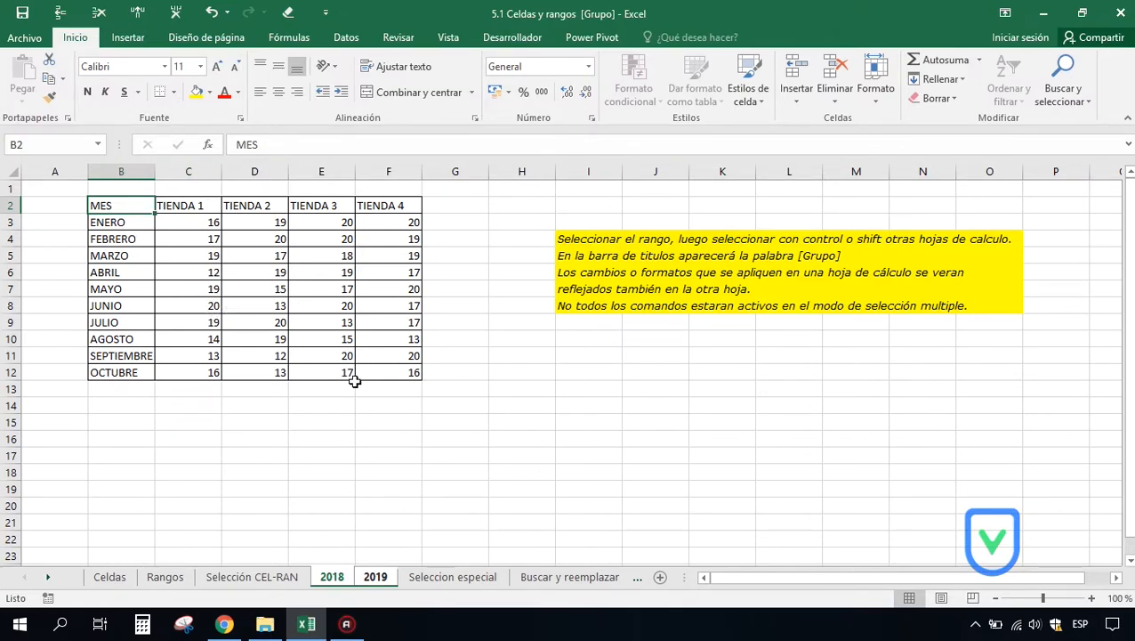
Step: Fill the header row B2:F2 and the month names in B3:B12 with yellow on the grouped sheets
left_click_drag(129, 204, 370, 204)
left_click(197, 93)
left_click_drag(111, 222, 127, 371)
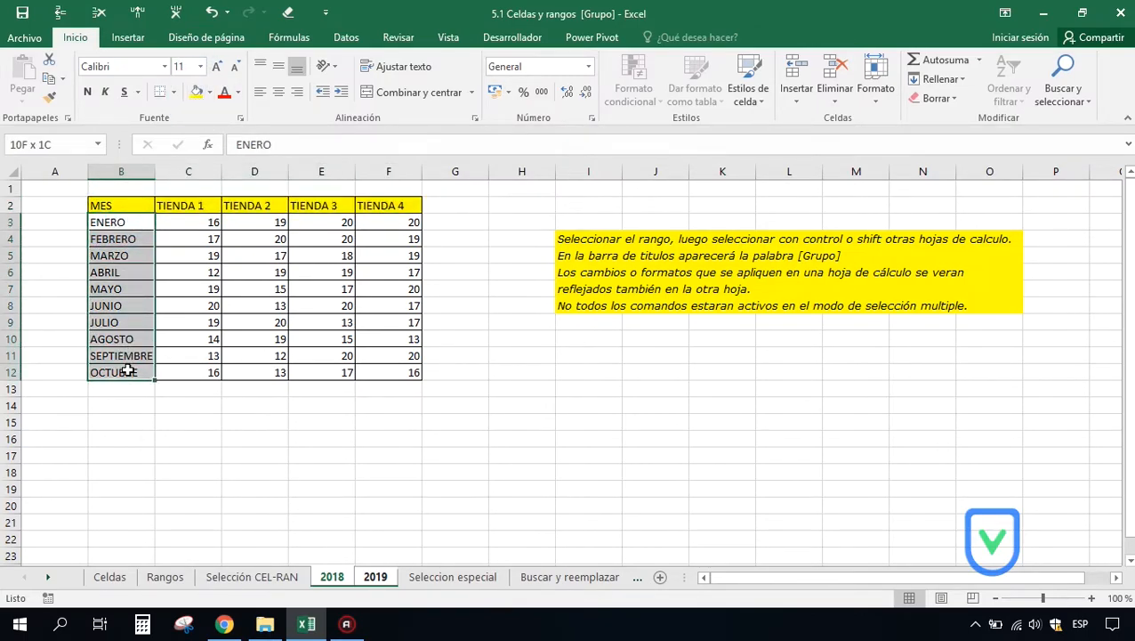
left_click(196, 92)
Step: Center the store values in C3:F12 horizontally on the grouped sheets and return to cell B2
left_click_drag(194, 230, 375, 374)
left_click(278, 95)
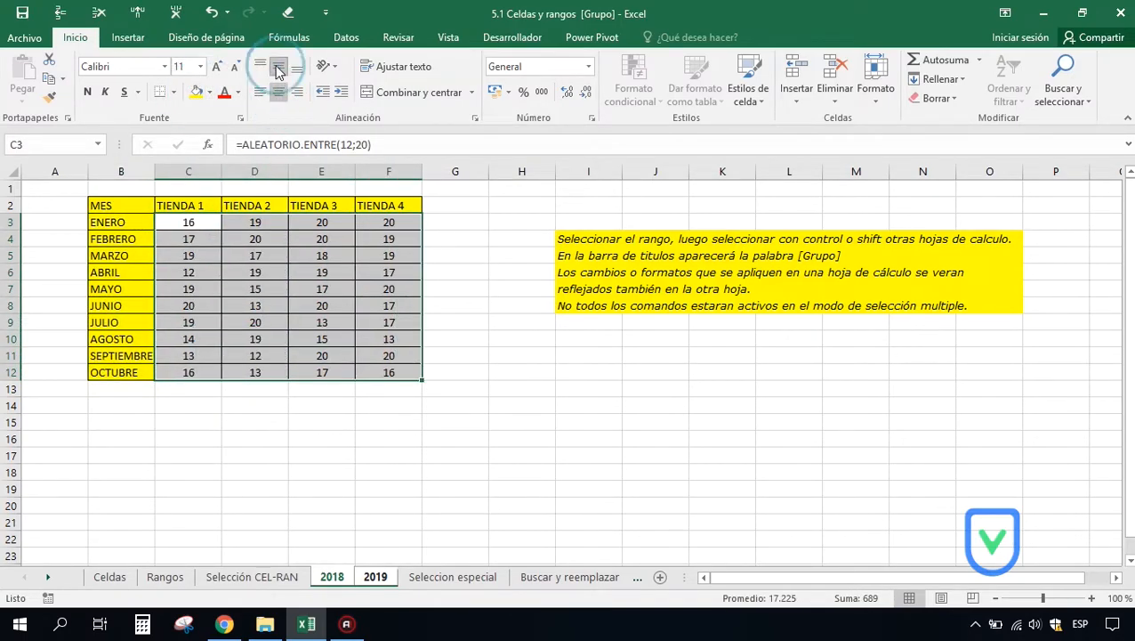
left_click(190, 223)
left_click(132, 209)
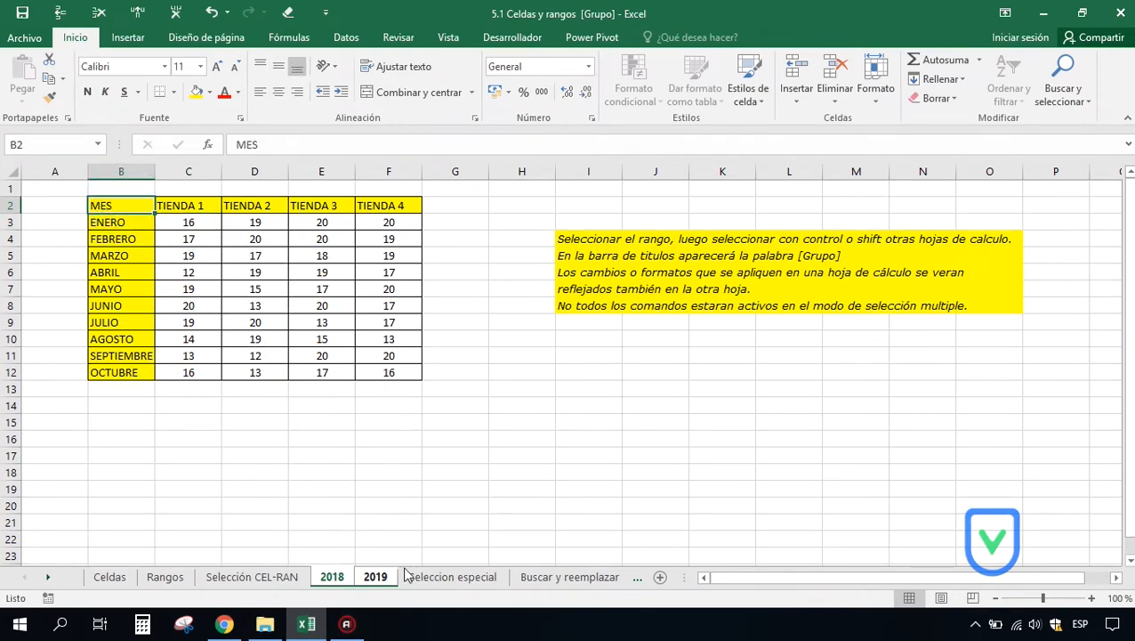
Step: Ungroup the sheets 2018 and 2019 and check the yellow fill and centered values on each one
left_click(437, 578)
left_click(375, 578)
left_click(332, 577)
left_click(372, 579)
left_click(332, 578)
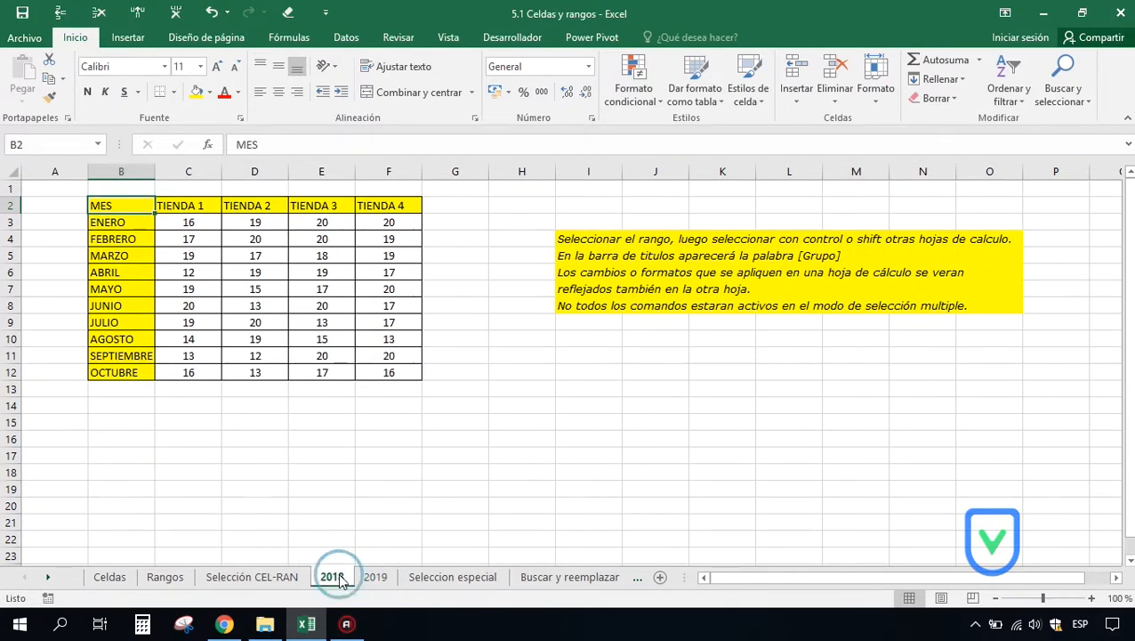
left_click(373, 577)
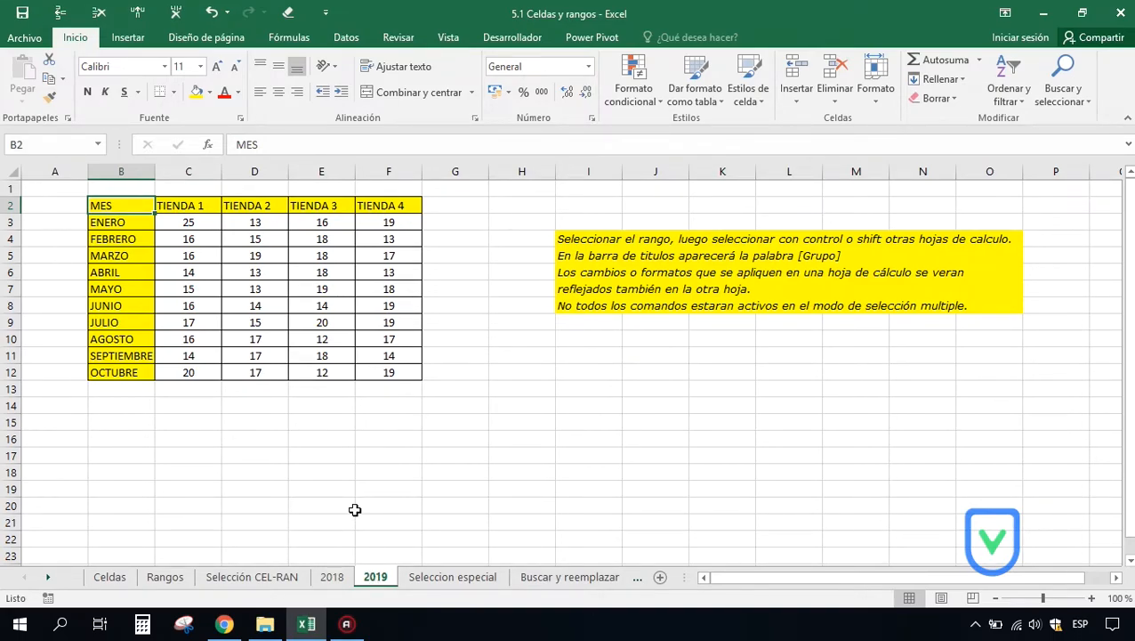
left_click(335, 578)
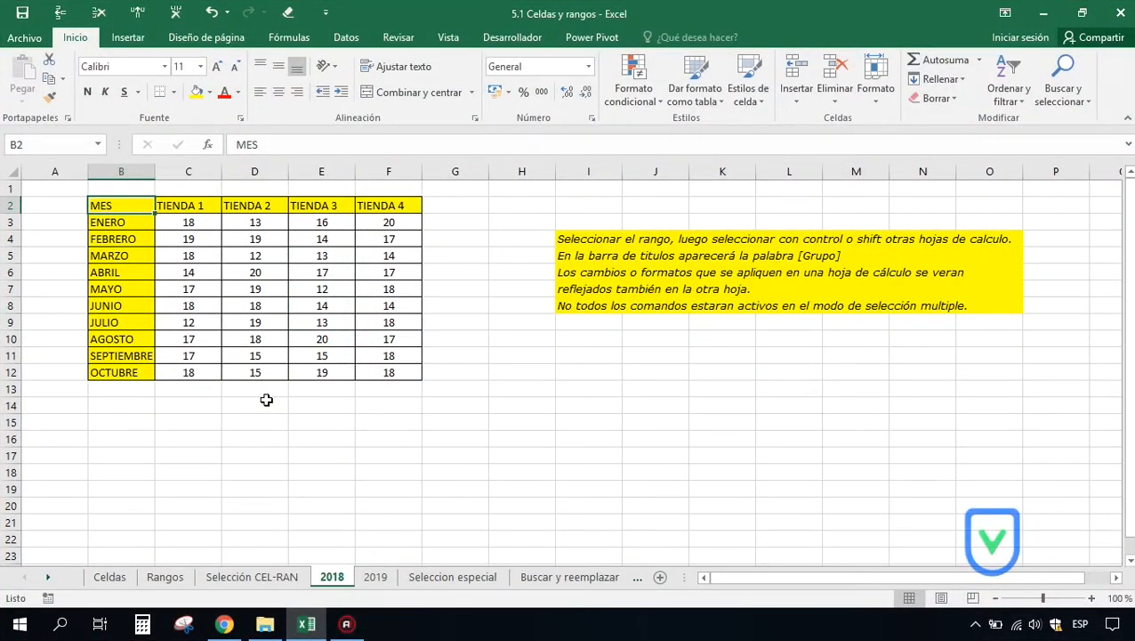
Step: On the Seleccion especial sheet, select only the numeric constants within H3:L13 using Go To Special, excluding text, logical values and errors
left_click(432, 577)
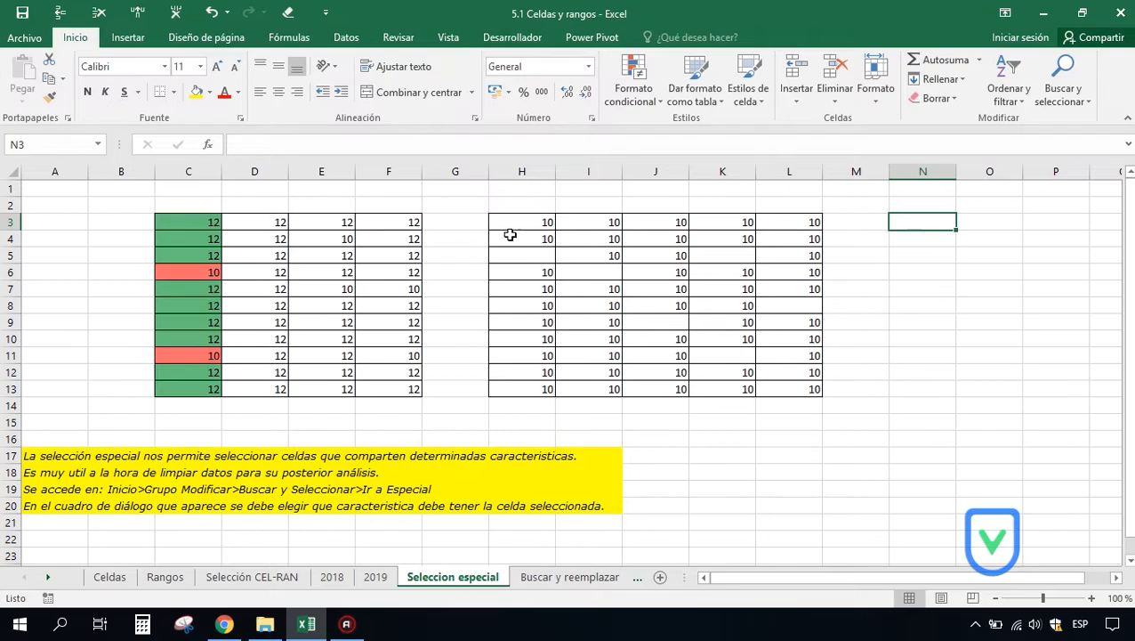
left_click_drag(516, 219, 765, 383)
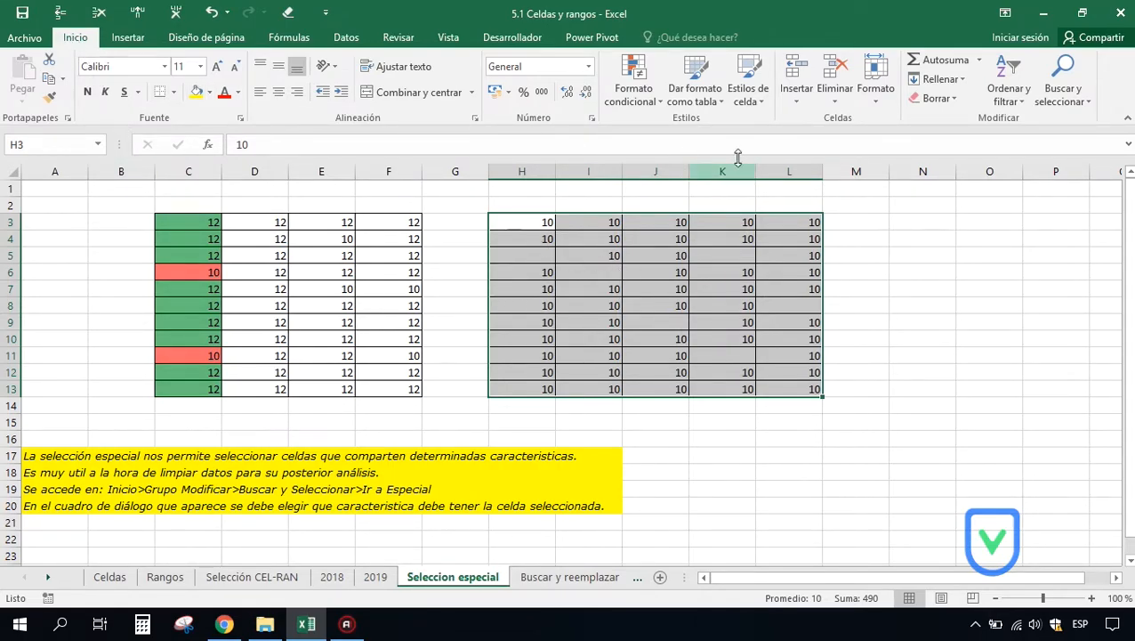
left_click(1062, 103)
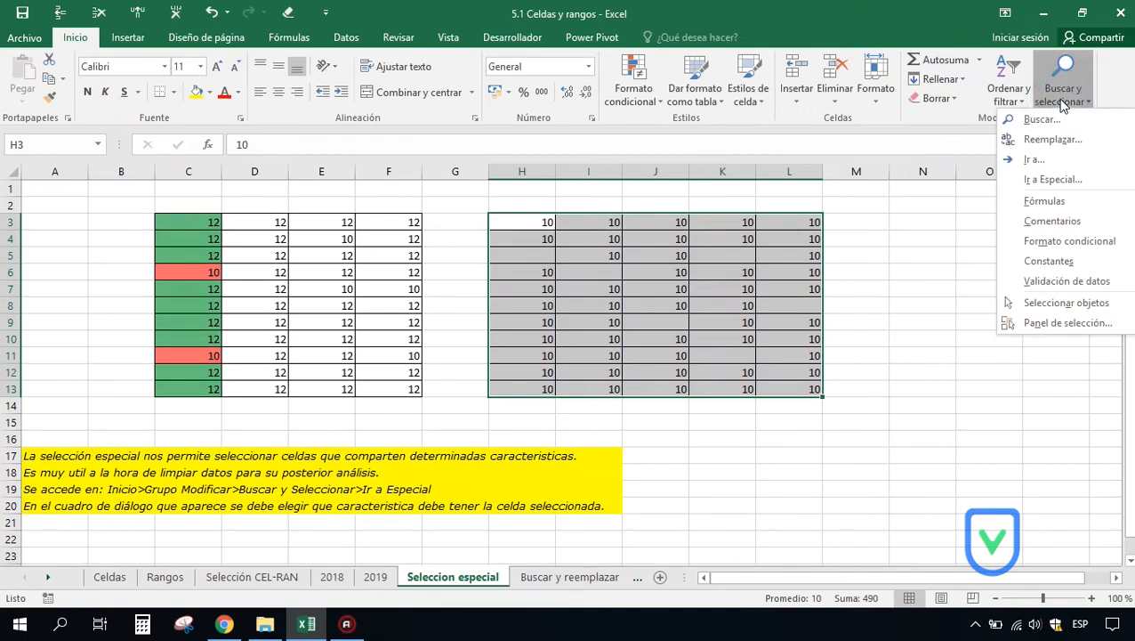
left_click(1041, 180)
left_click_drag(372, 138, 338, 124)
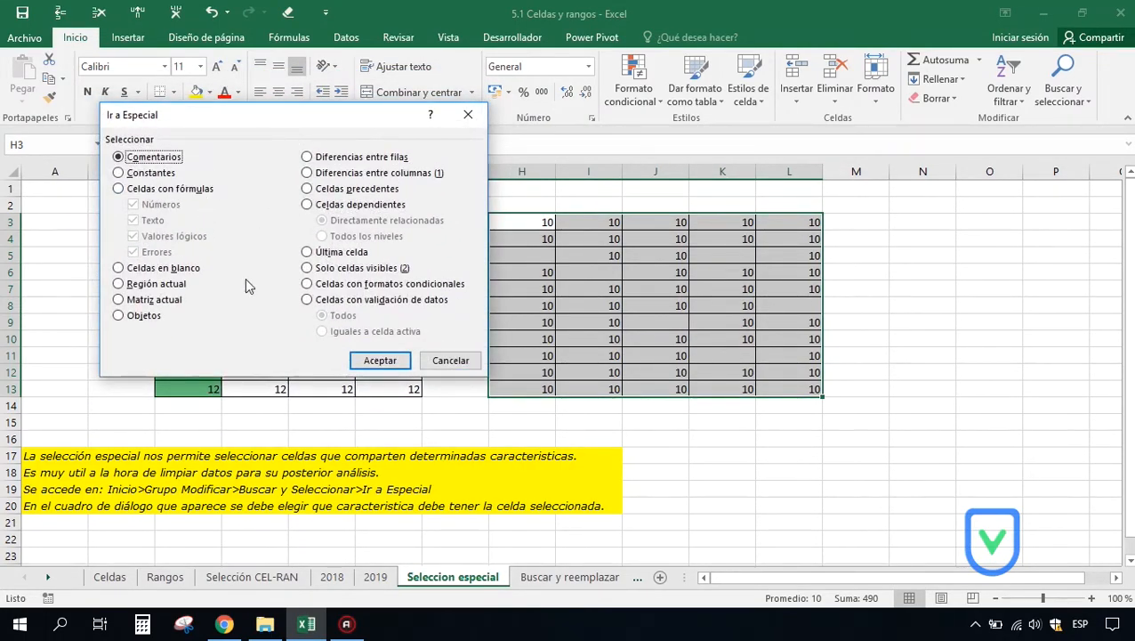
left_click_drag(250, 129, 256, 107)
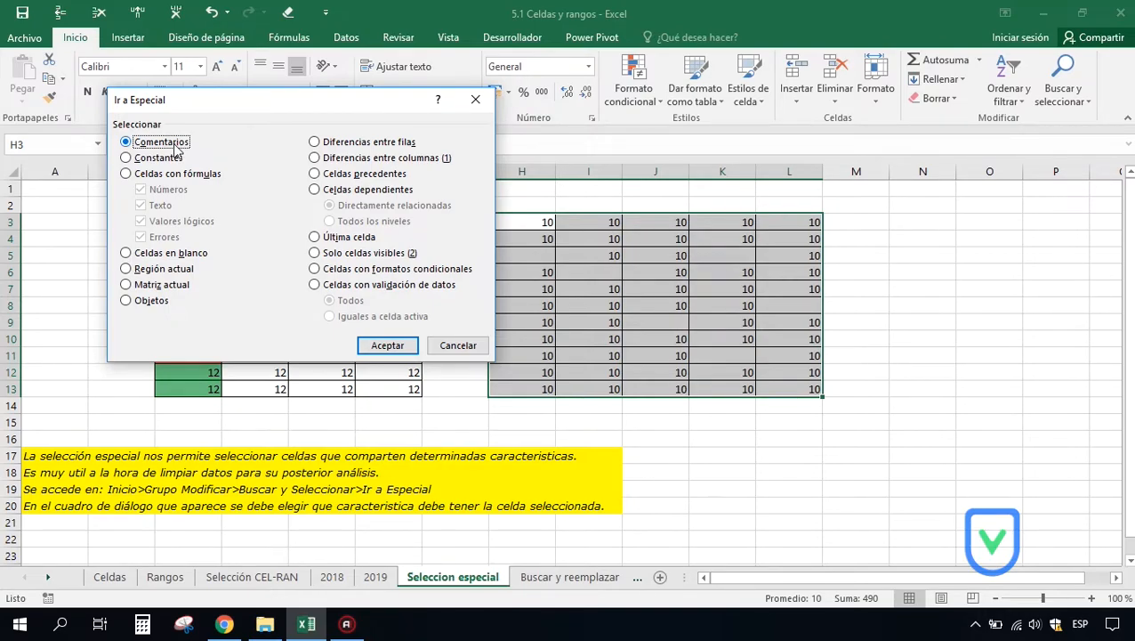
left_click(126, 159)
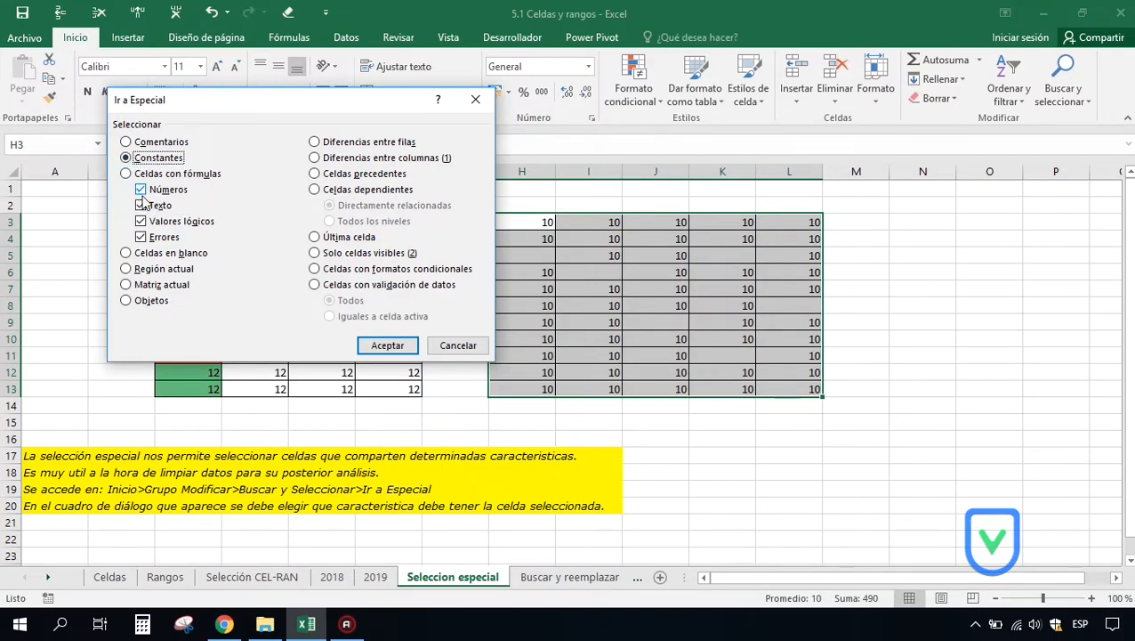
left_click(142, 238)
left_click(142, 222)
left_click(142, 207)
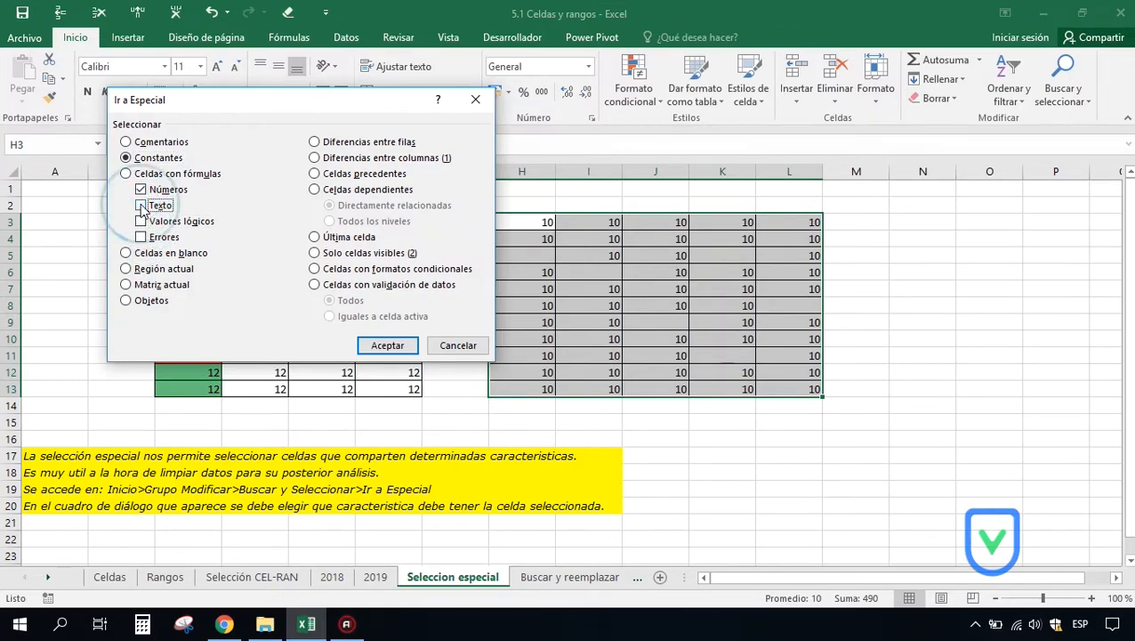
left_click(128, 157)
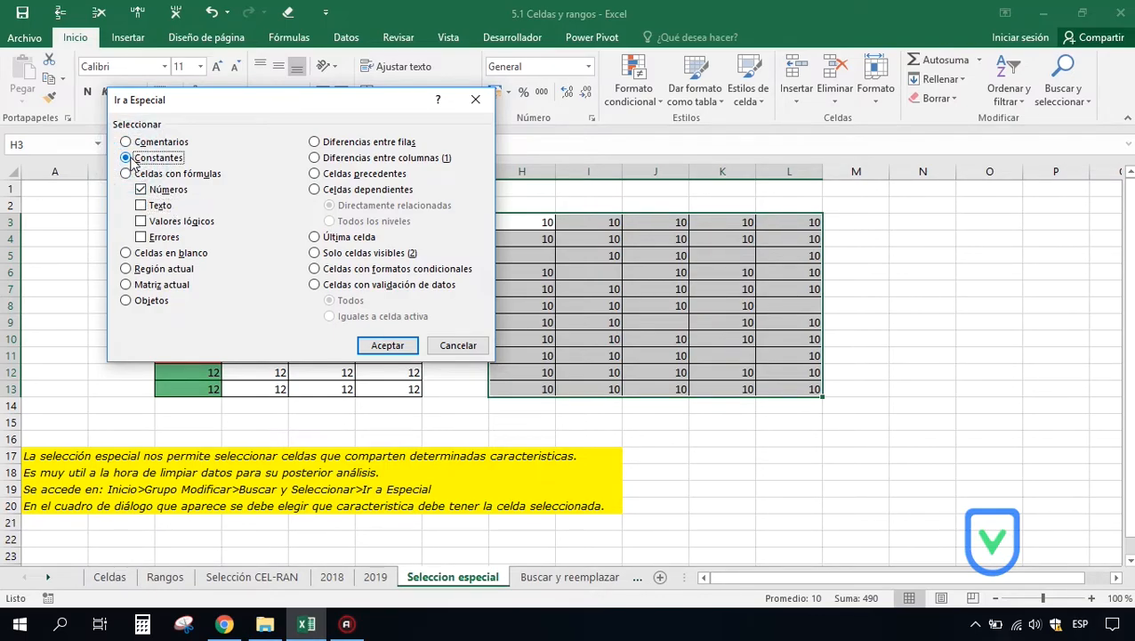
left_click(142, 187)
left_click(143, 187)
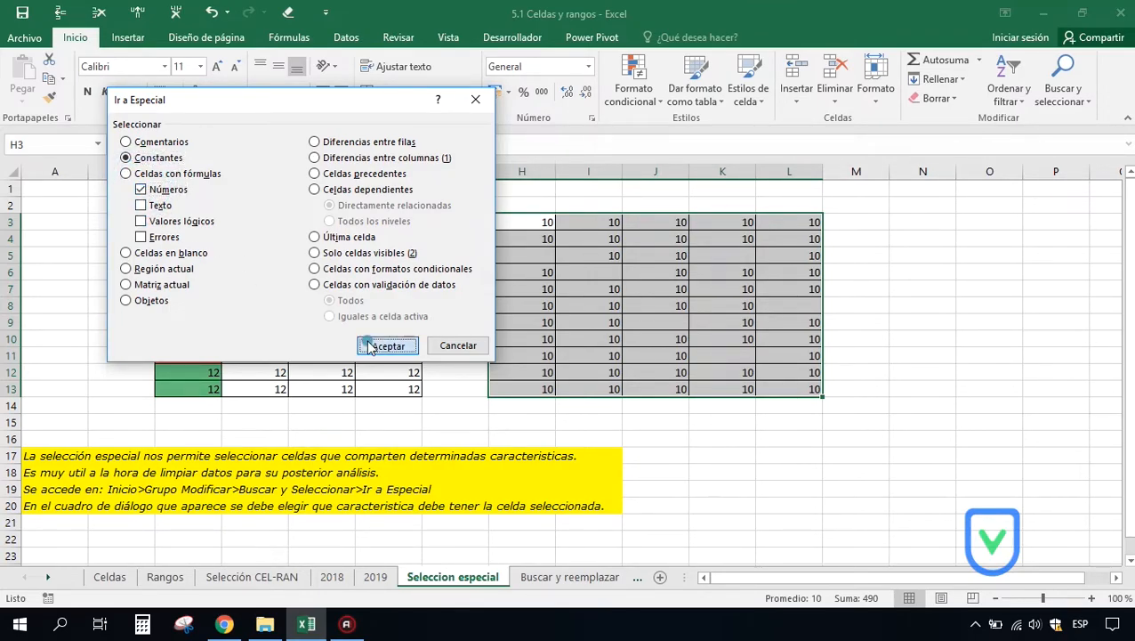
left_click(370, 346)
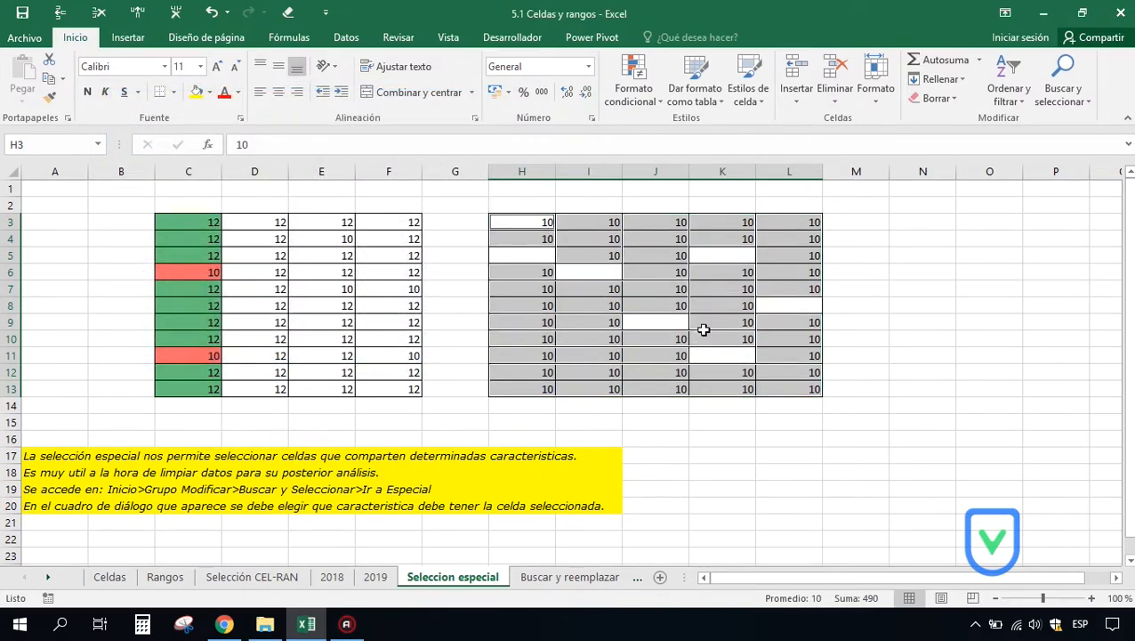
Step: Try to select only formula cells that return numbers within the current selection using Go To Special, and dismiss the message
left_click(1061, 97)
left_click(1057, 183)
left_click_drag(283, 102, 263, 89)
left_click(108, 145)
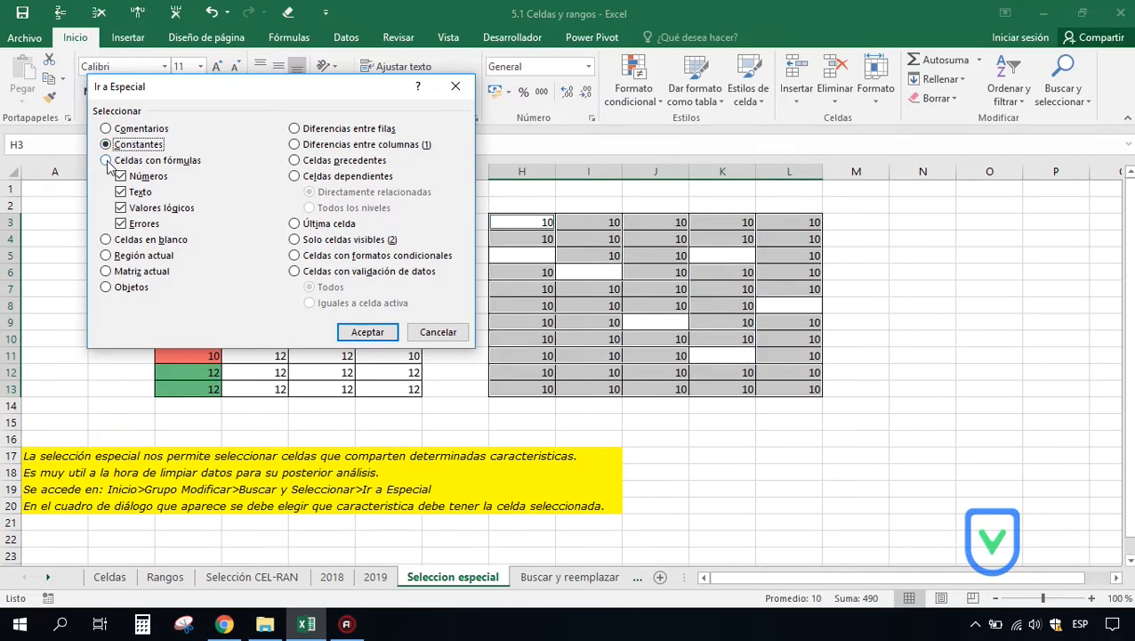
left_click(107, 160)
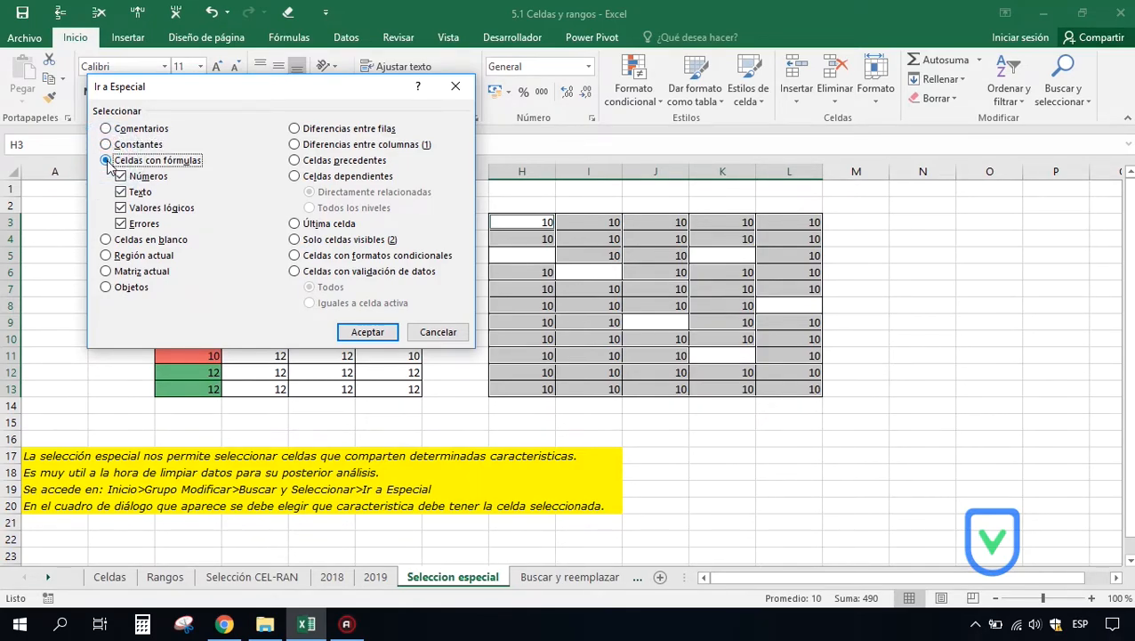
left_click(138, 225)
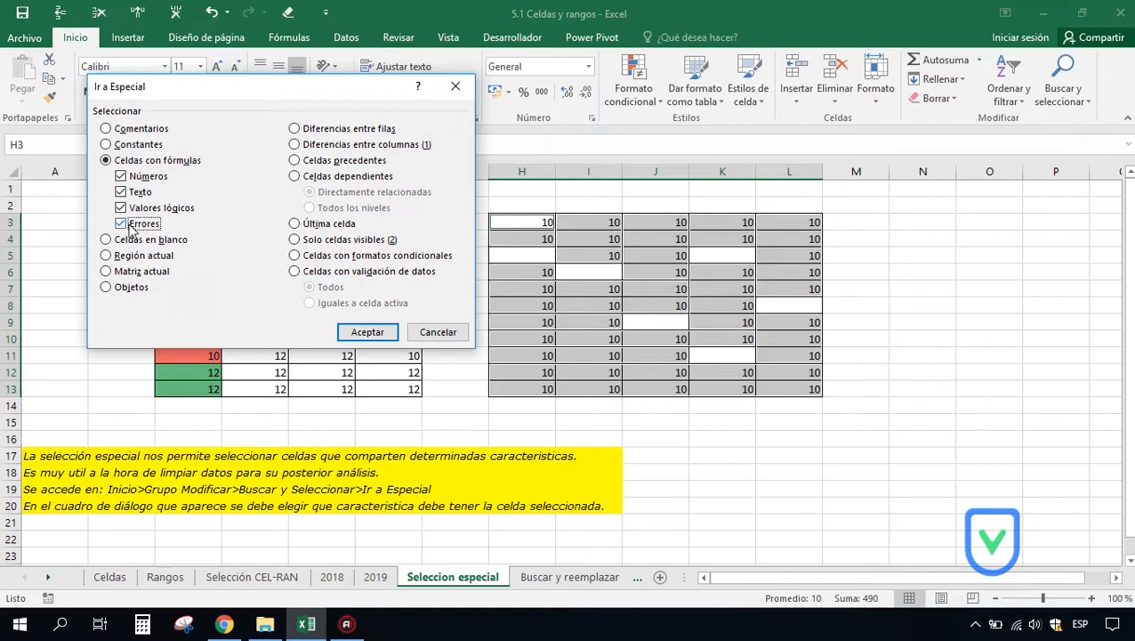
left_click(121, 223)
left_click(121, 210)
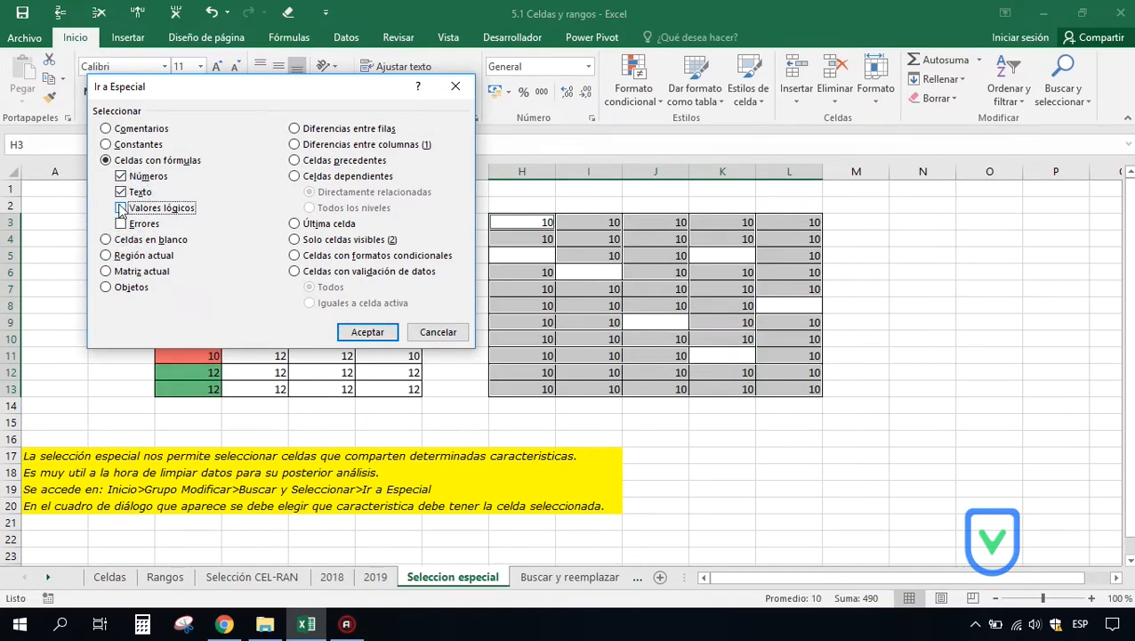
left_click(121, 193)
left_click(340, 332)
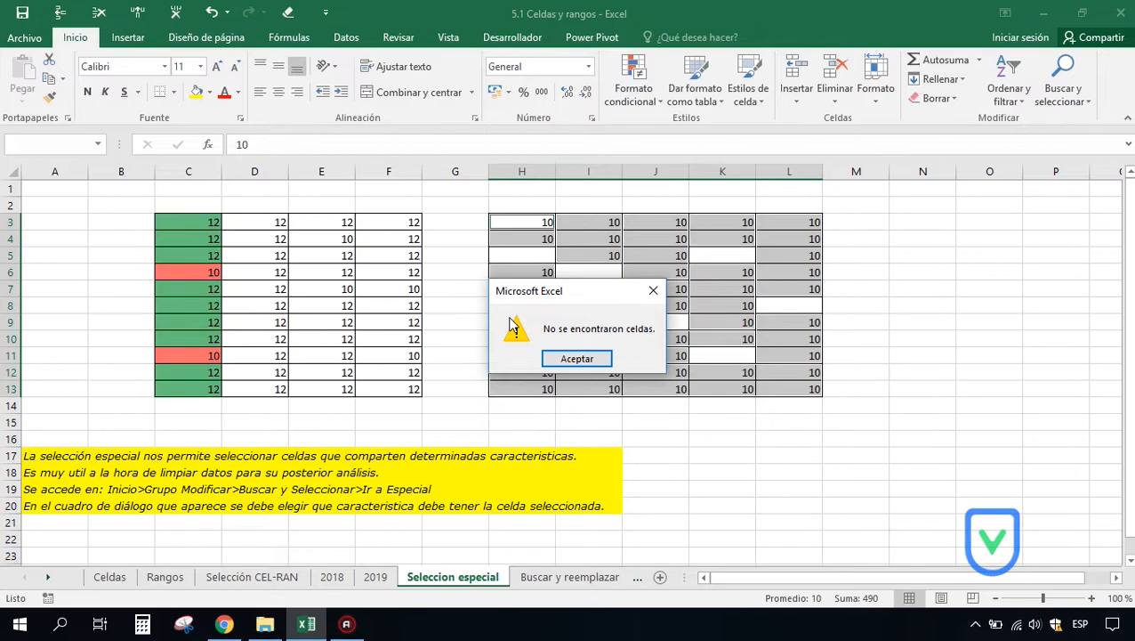
left_click(577, 358)
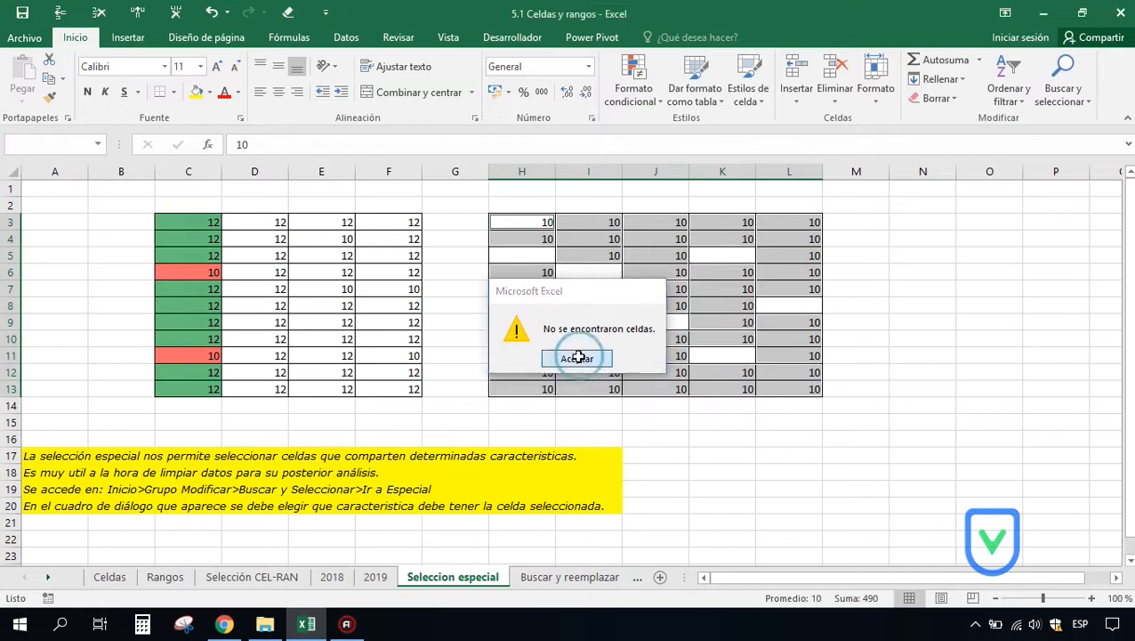
Step: Select only the blank cells within the range H3:L13 using Go To Special
left_click_drag(523, 222, 824, 402)
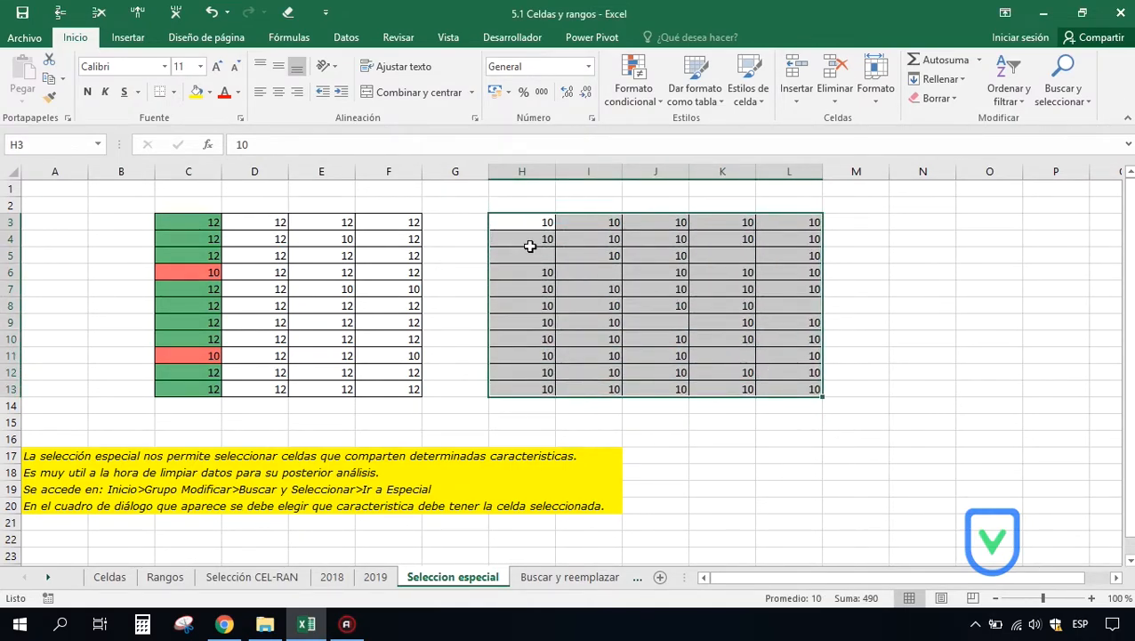
left_click(1057, 92)
left_click(1056, 179)
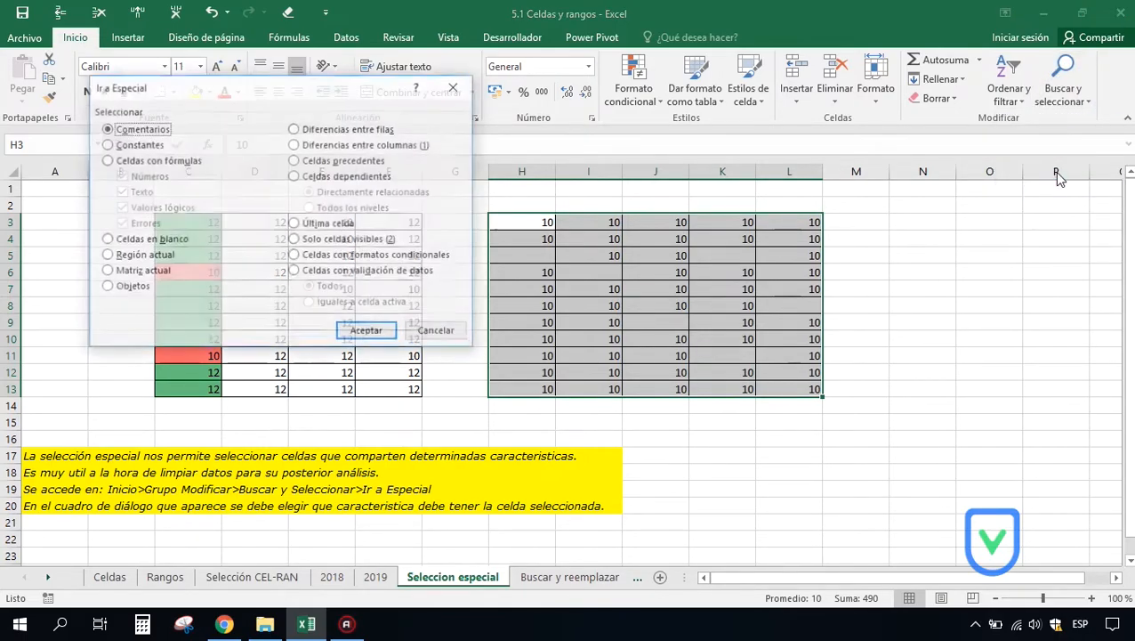
left_click(113, 240)
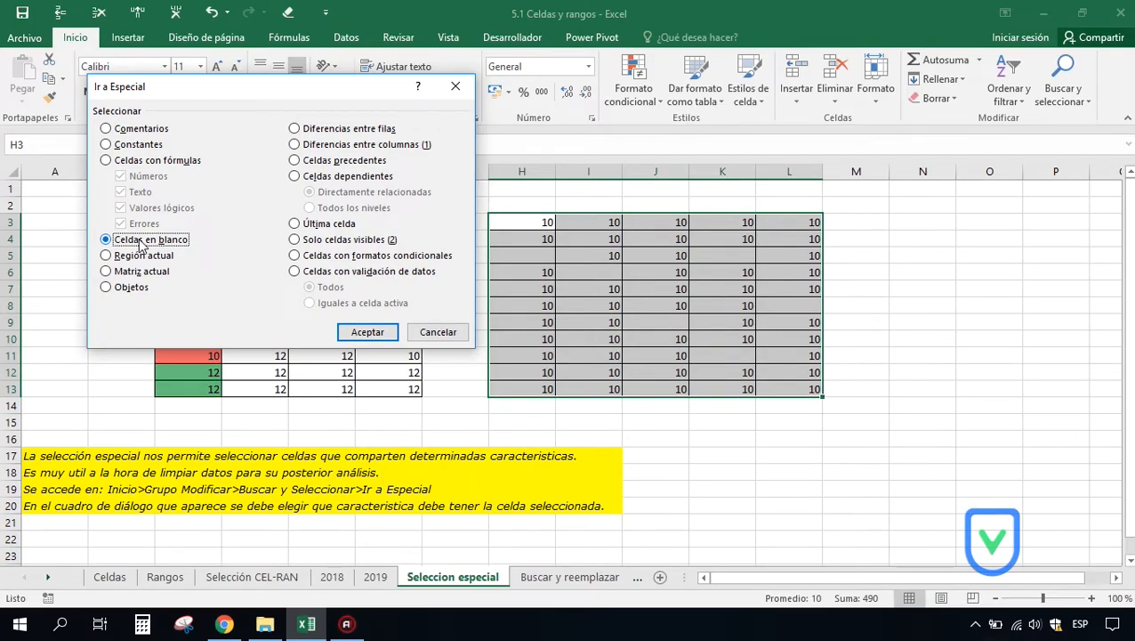
left_click(363, 332)
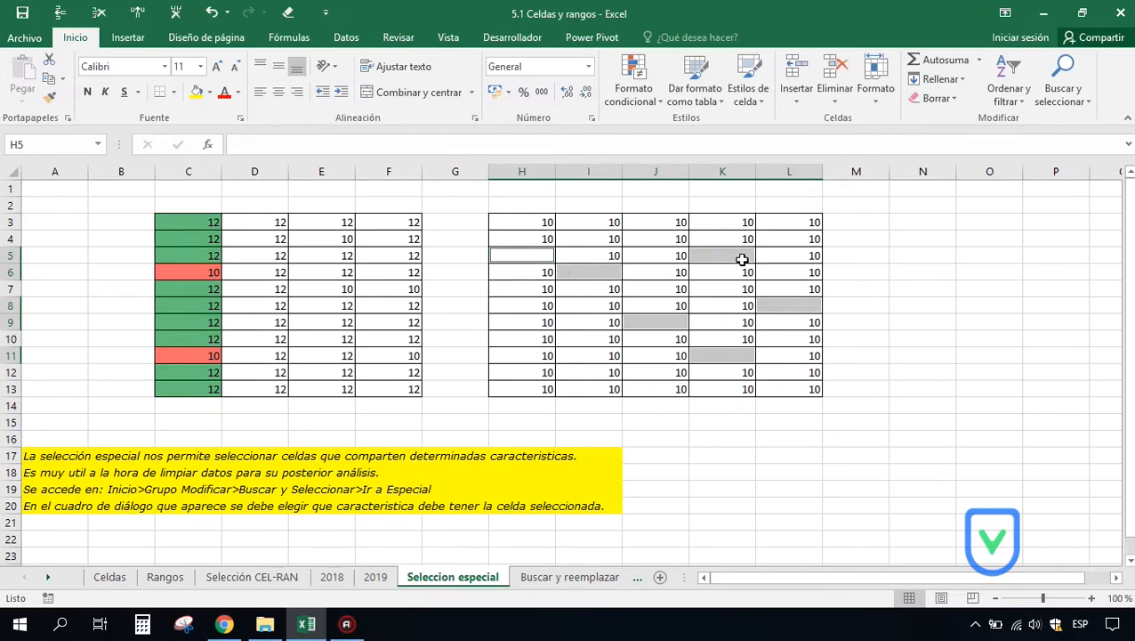
Step: Examine the Go To Special options for current region, current array, objects, row and column differences, and precedent and dependent cells
left_click(1062, 100)
left_click(1050, 177)
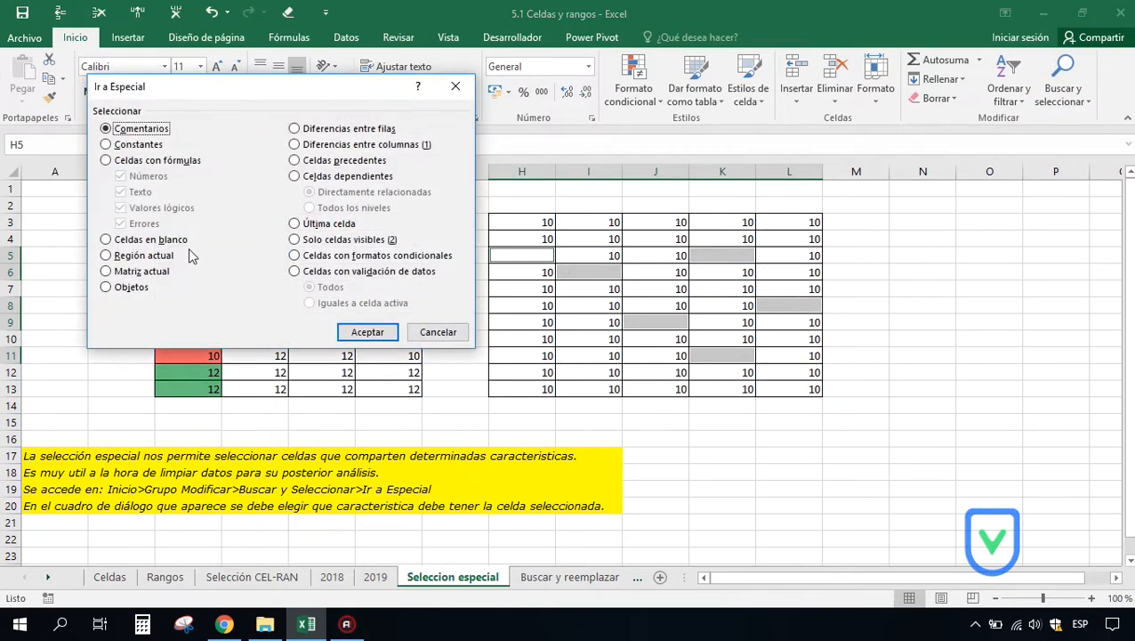
left_click(141, 257)
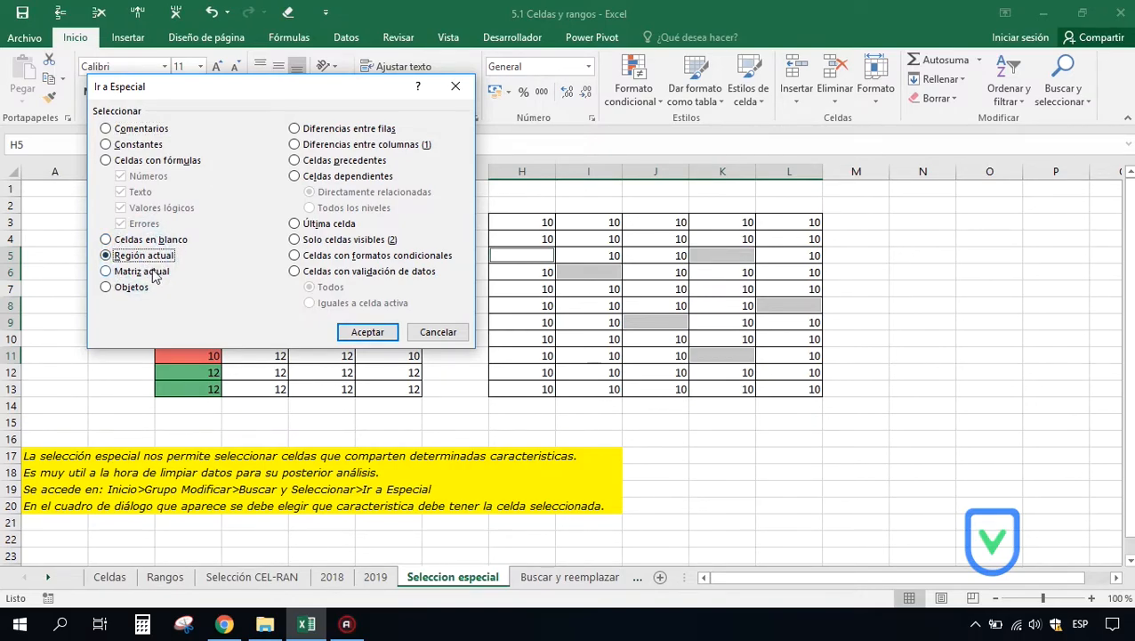
left_click(151, 276)
left_click(111, 289)
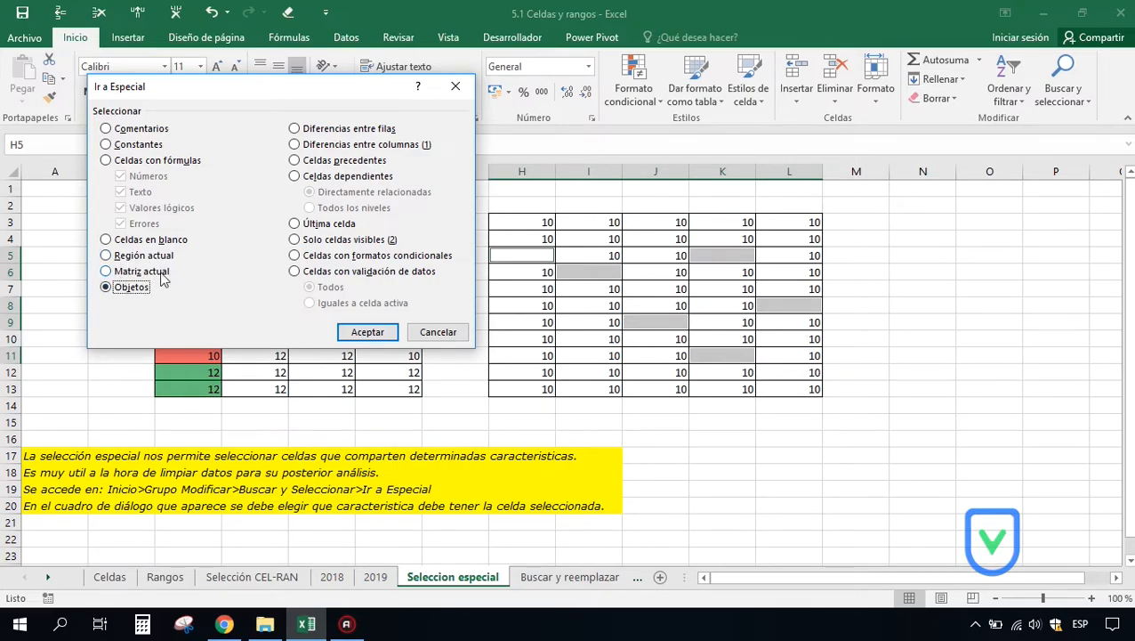
left_click(295, 131)
left_click(296, 145)
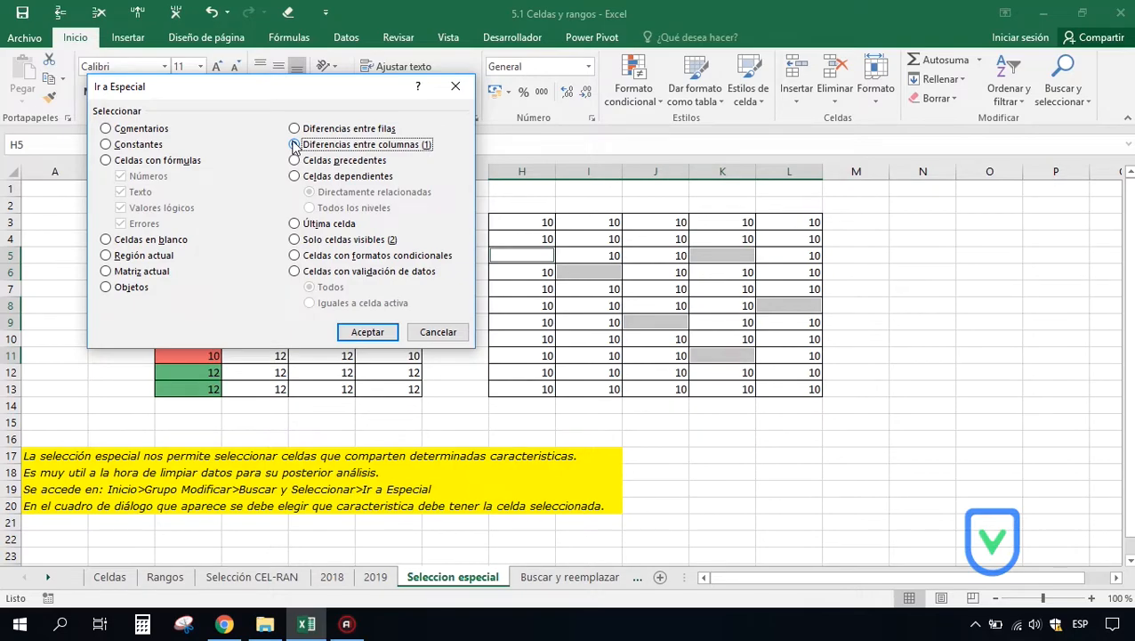
left_click(295, 146)
left_click(295, 161)
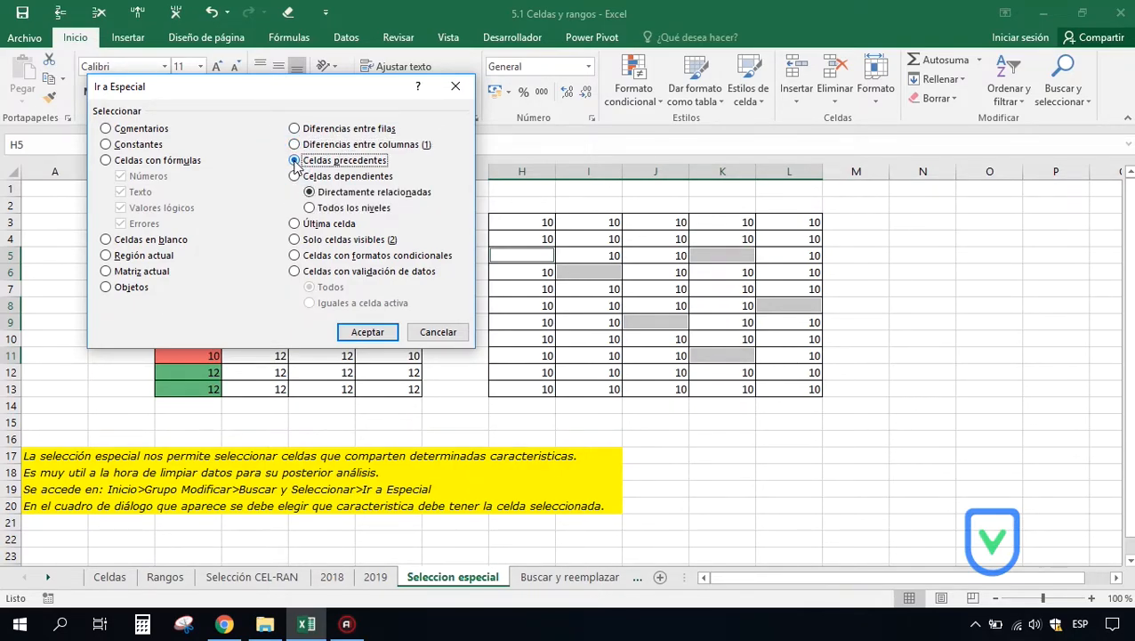
left_click(295, 176)
left_click(294, 160)
left_click(296, 176)
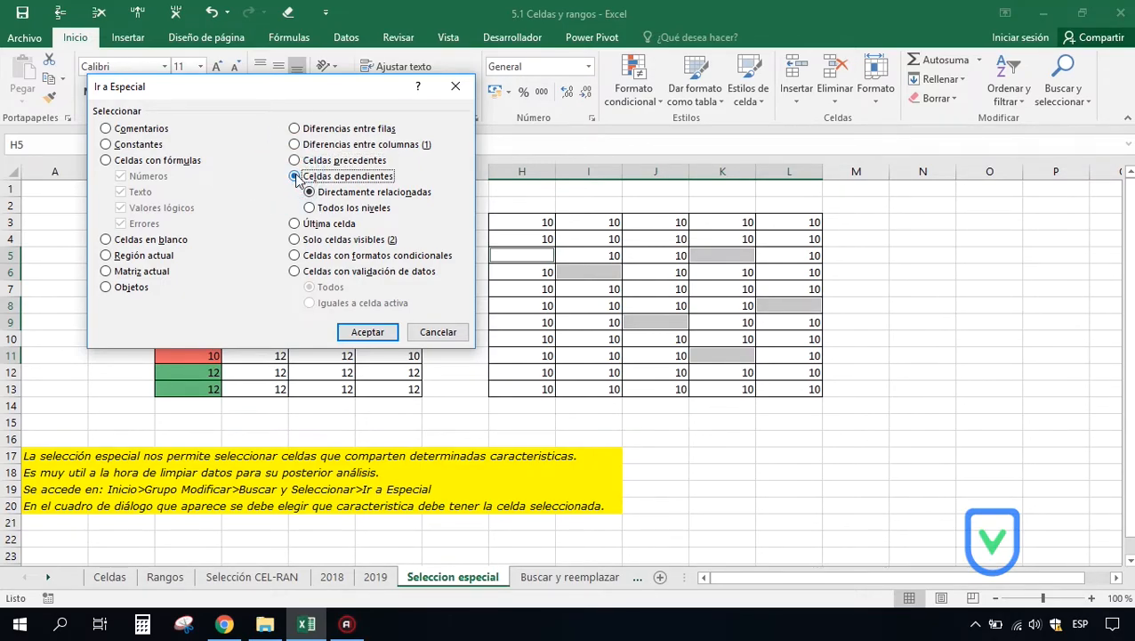
left_click(331, 210)
left_click(326, 194)
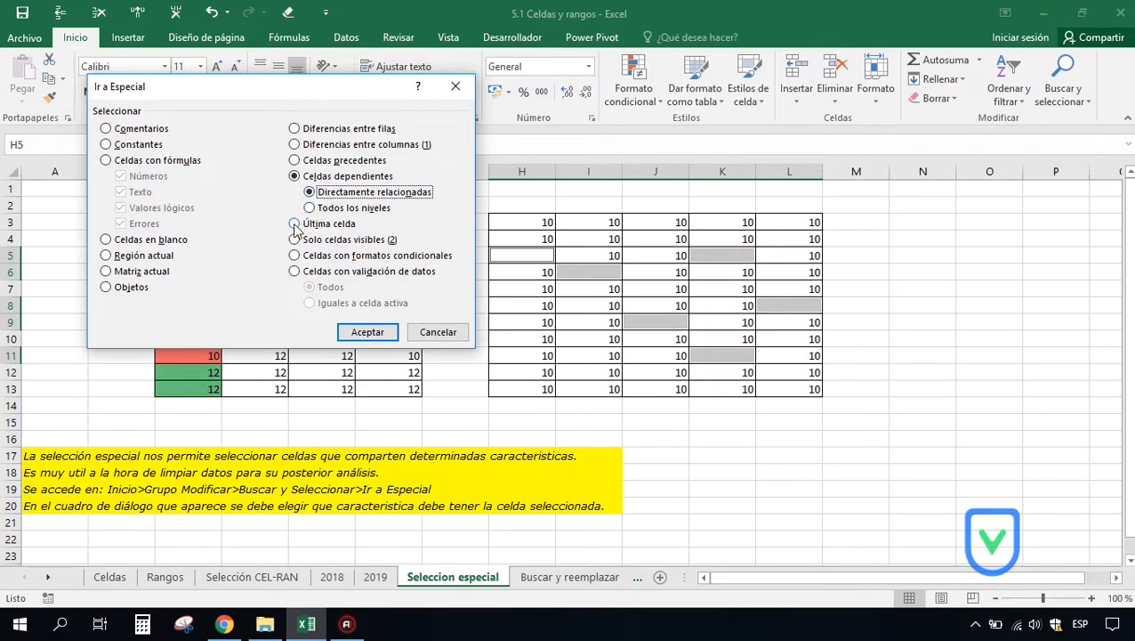
Step: Set Go To Special to the last cell and jump to it on the sheet
left_click(297, 226)
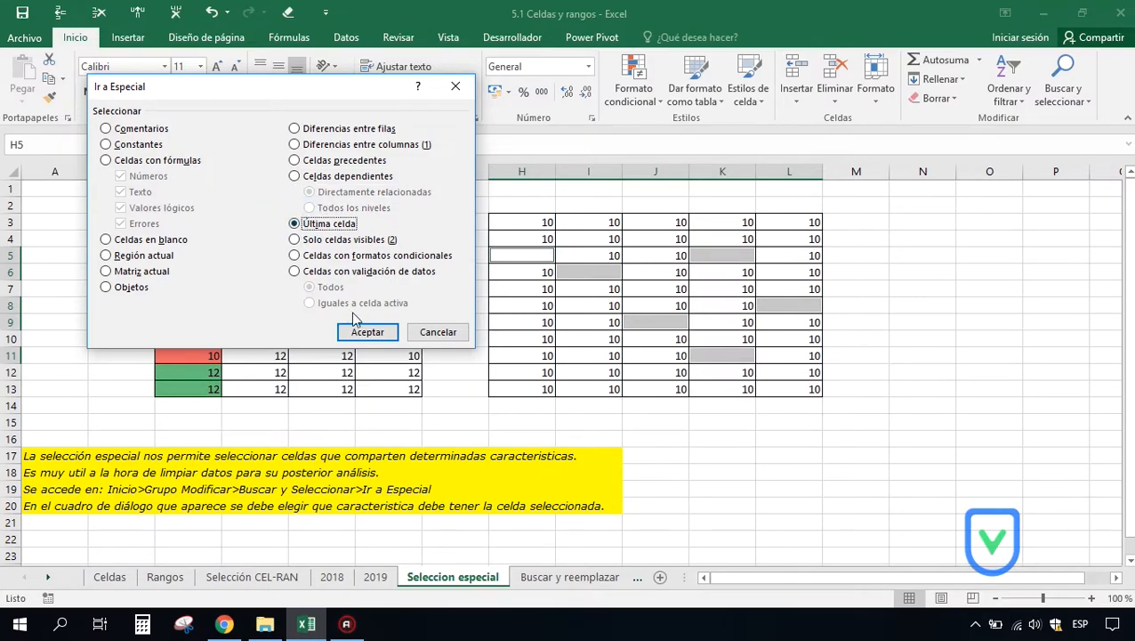
left_click(362, 333)
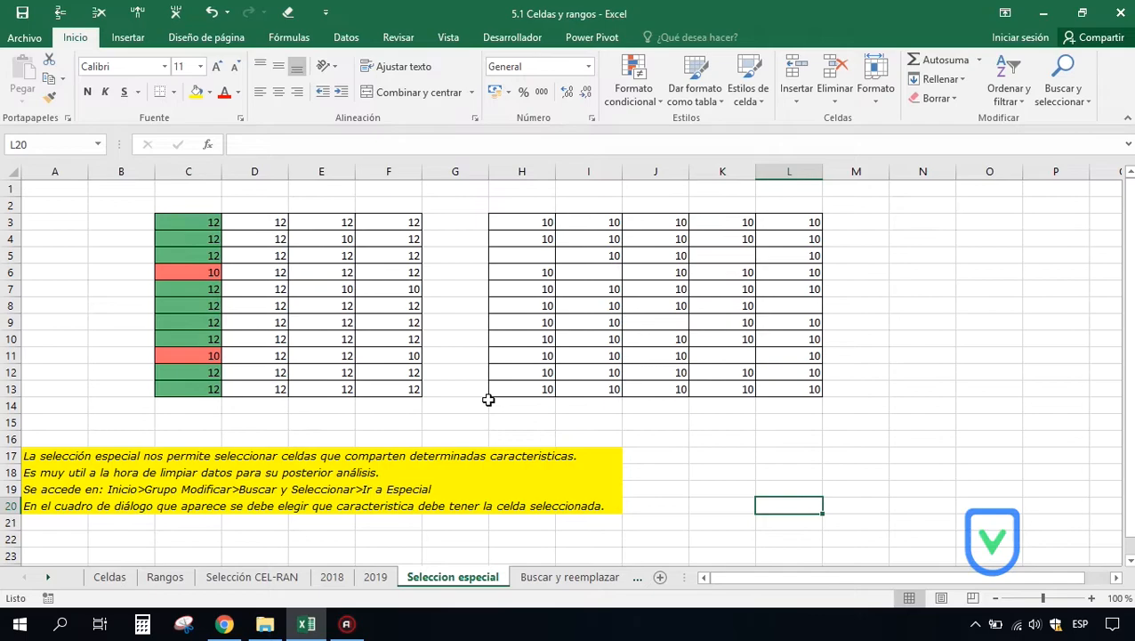
Step: Examine the Go To Special options for visible cells, conditional formats and data validation, including all versus same as active cell
left_click(1064, 100)
left_click(1037, 177)
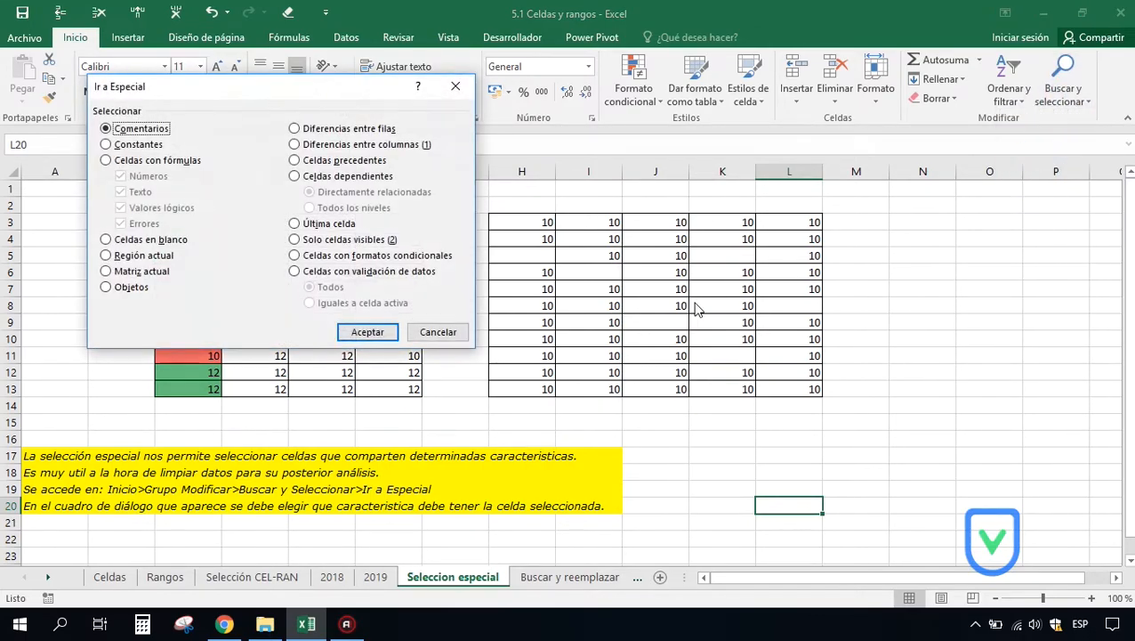
left_click(296, 240)
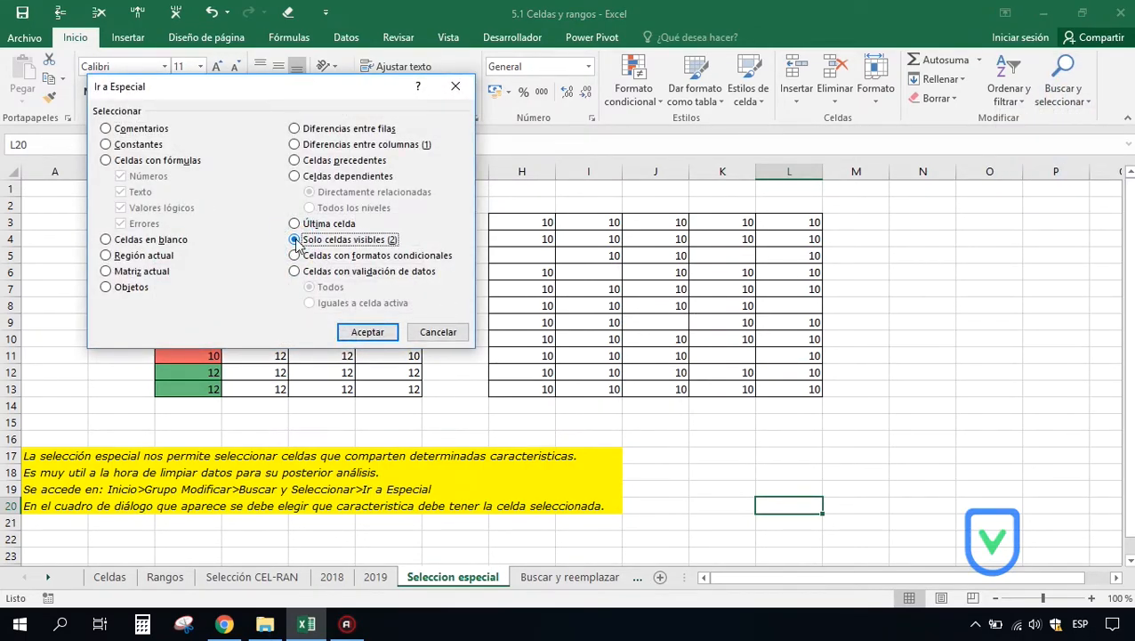
left_click(295, 257)
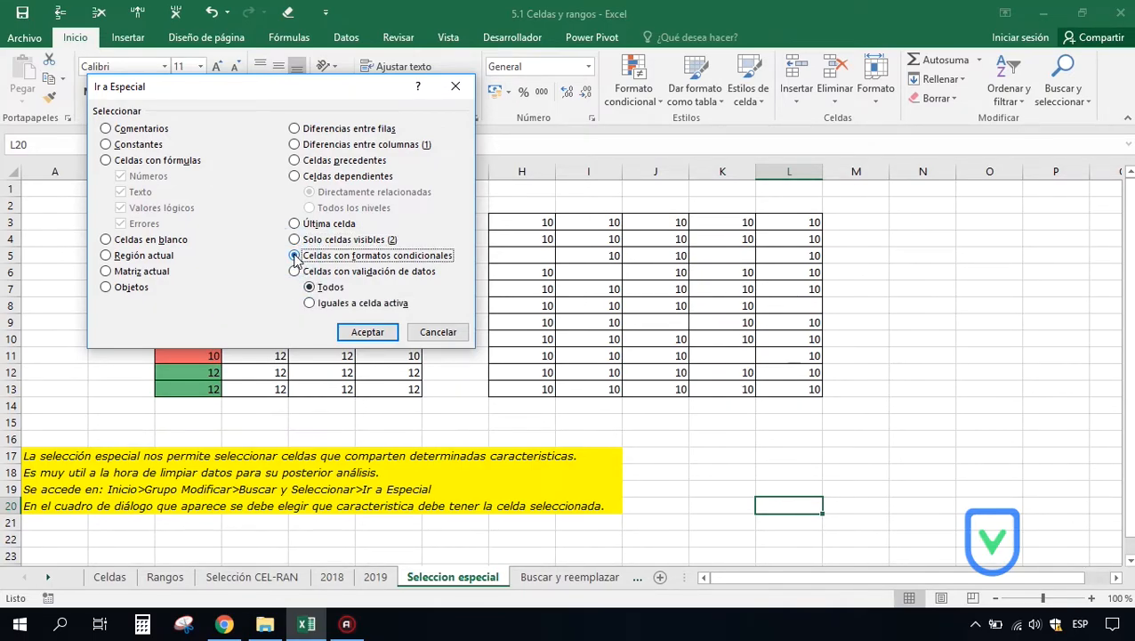
left_click(295, 271)
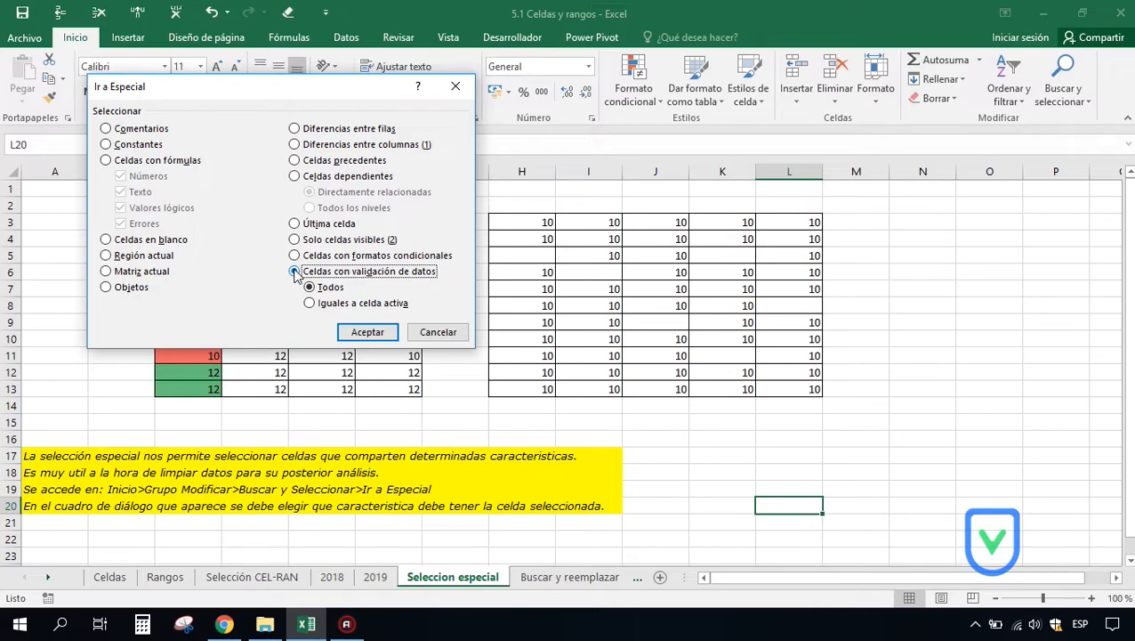
left_click(309, 304)
left_click(311, 288)
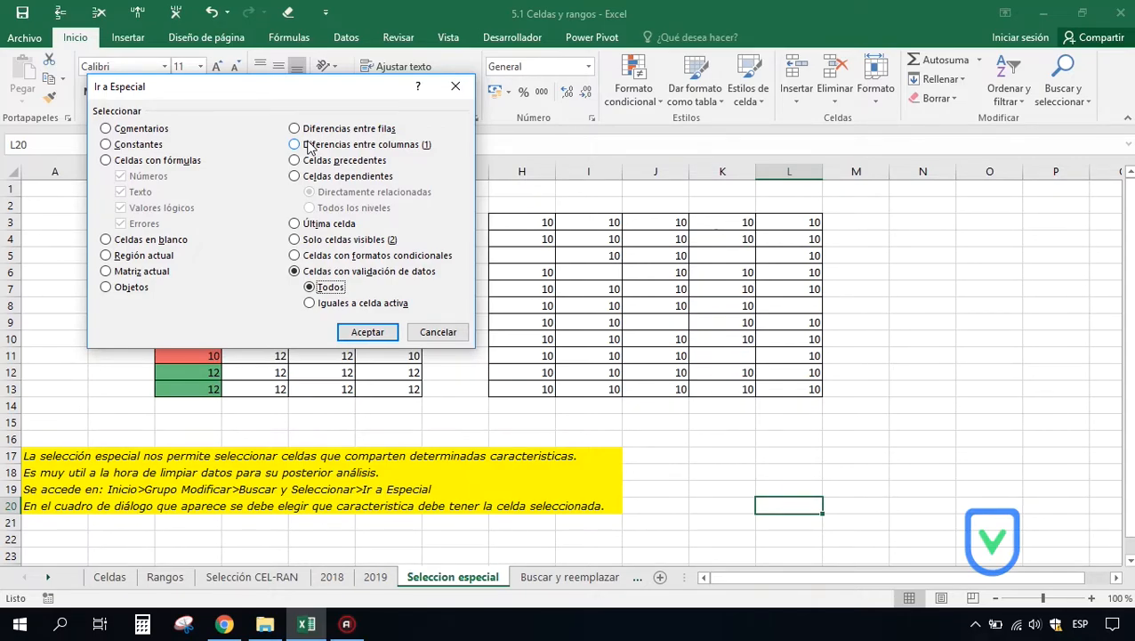
left_click(454, 86)
Step: From cell G4, select all blank cells with Go To Special, and mark out the sheet's used area A1:L20
left_click(440, 236)
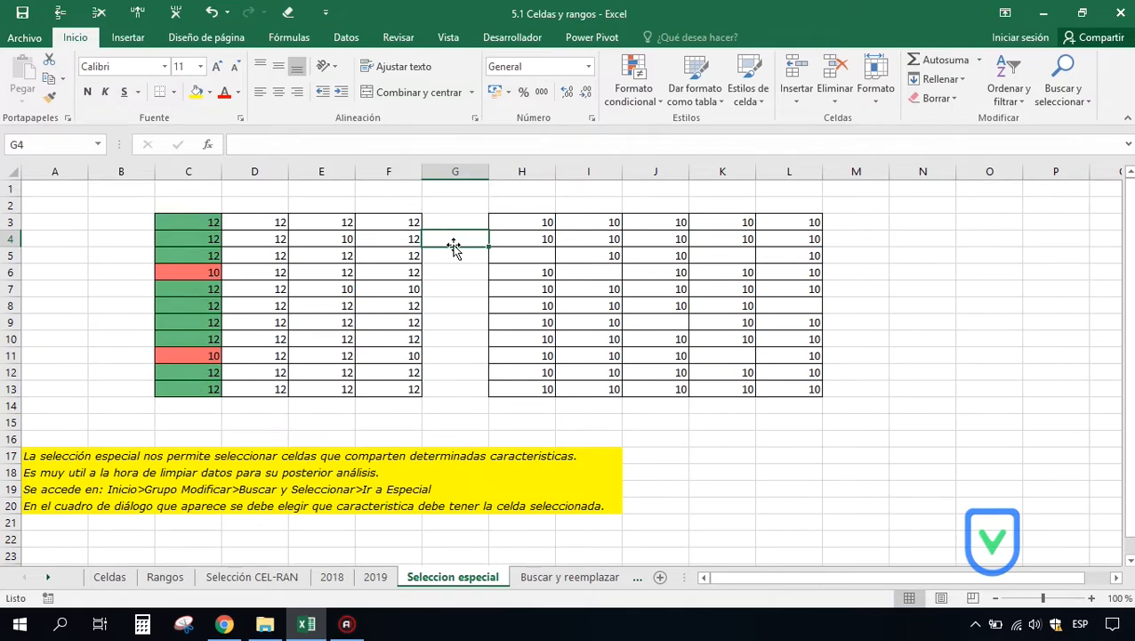
left_click(1079, 96)
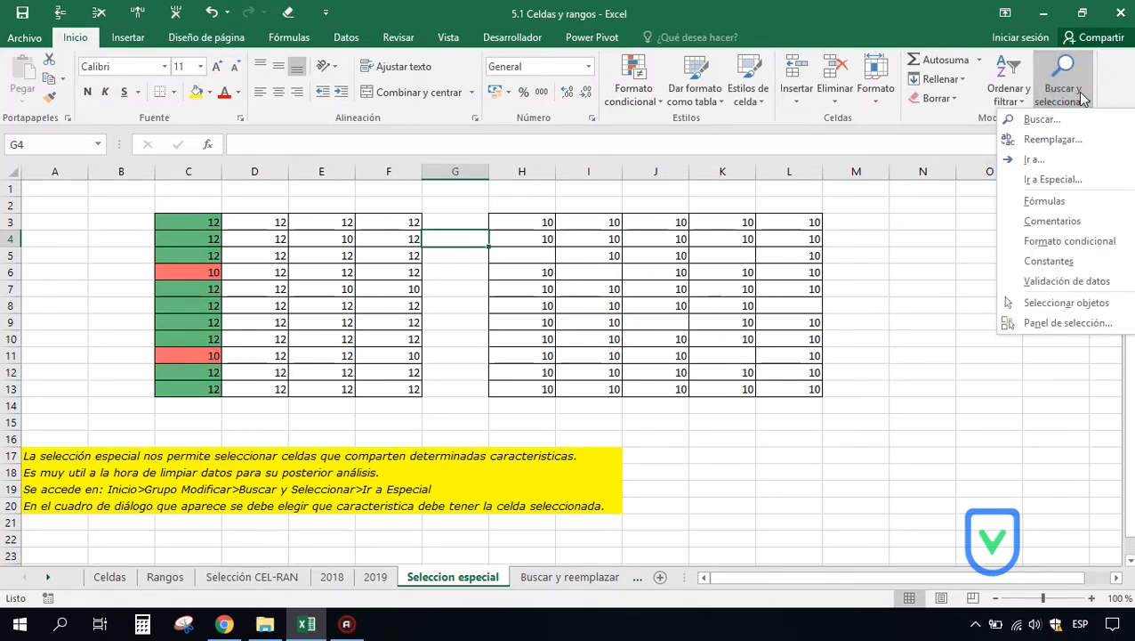
left_click(1053, 179)
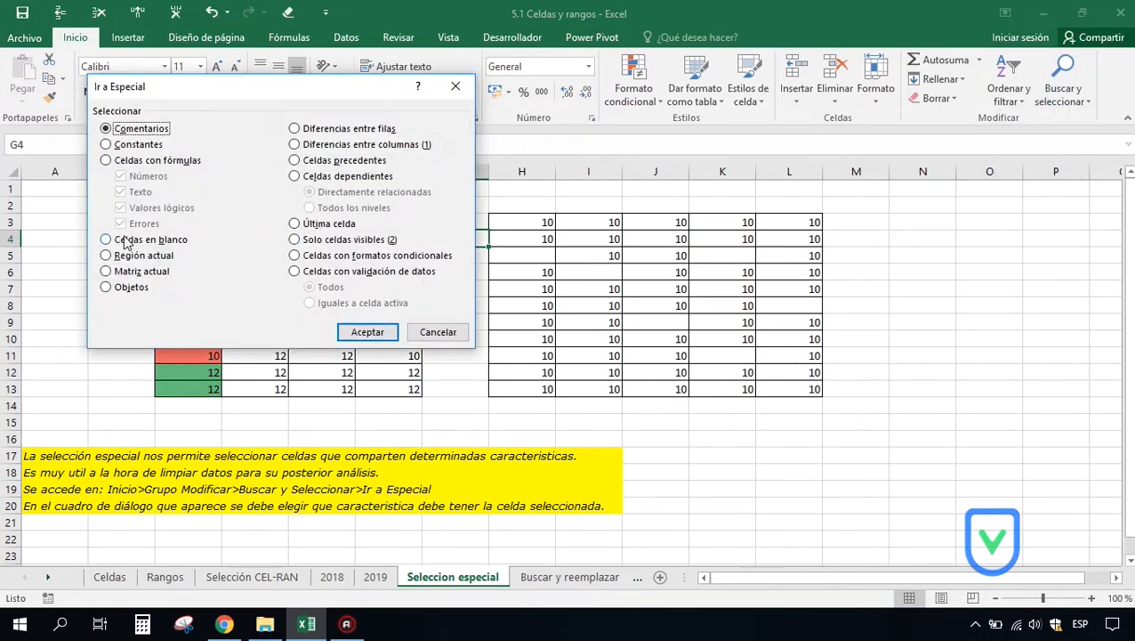
left_click(125, 241)
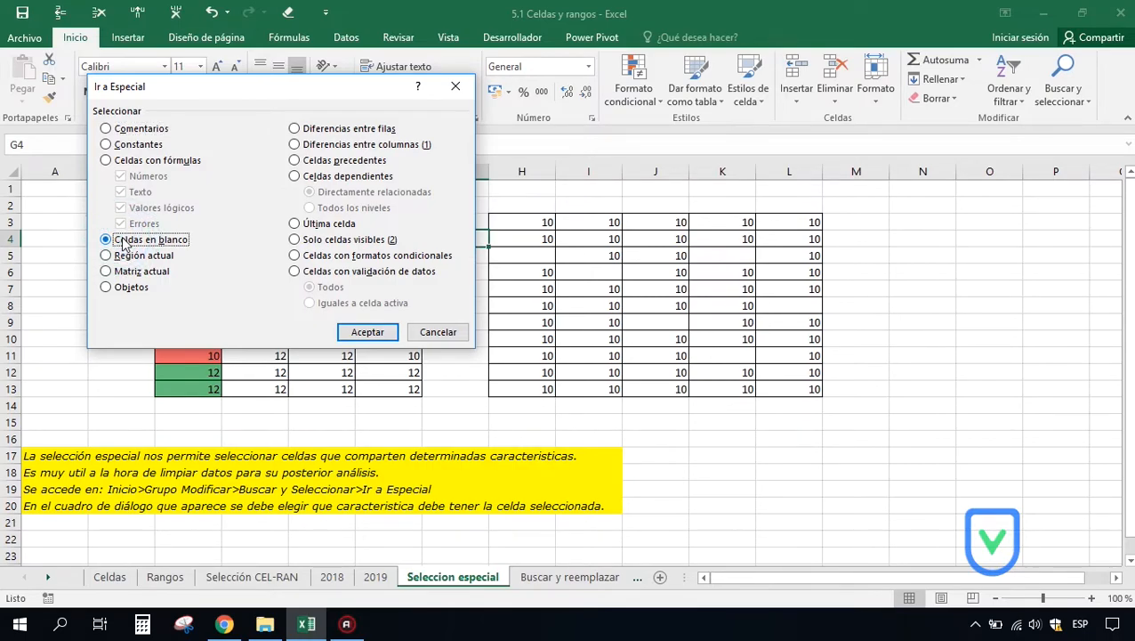
left_click(364, 330)
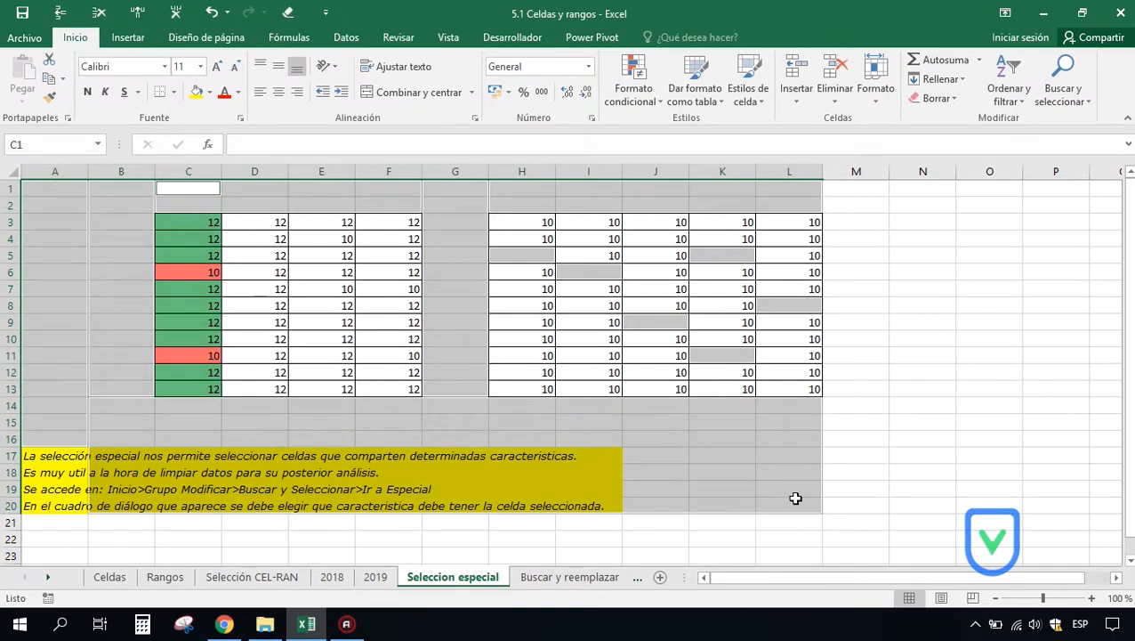
left_click_drag(51, 185, 792, 501)
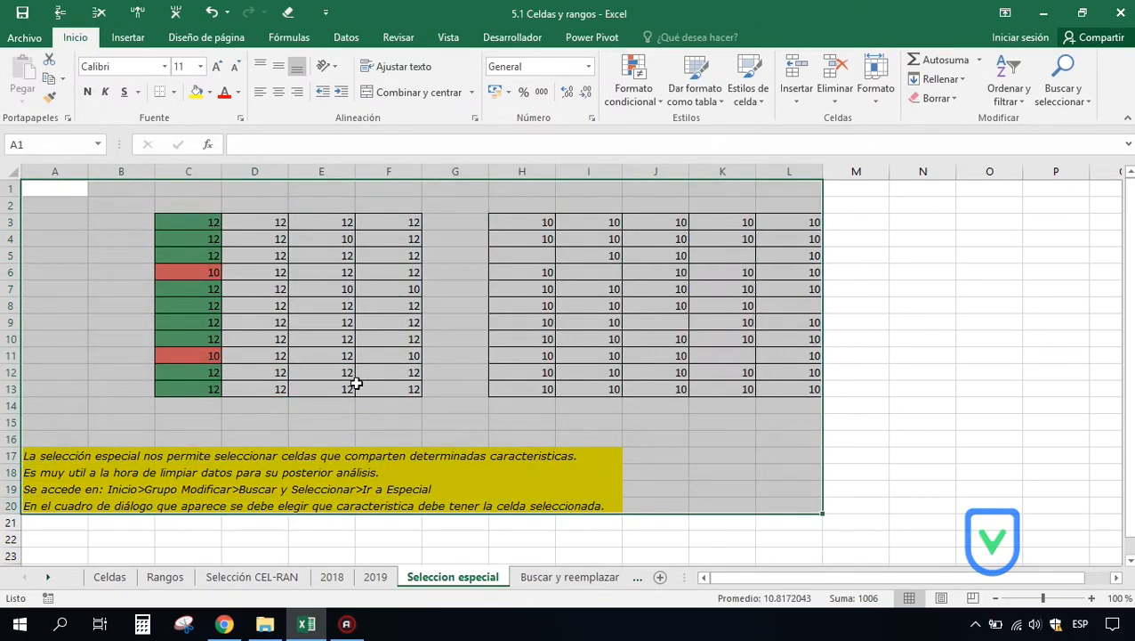
Step: Select only the cells containing formulas within the range C3:F13 using Go To Special
left_click_drag(187, 221, 372, 383)
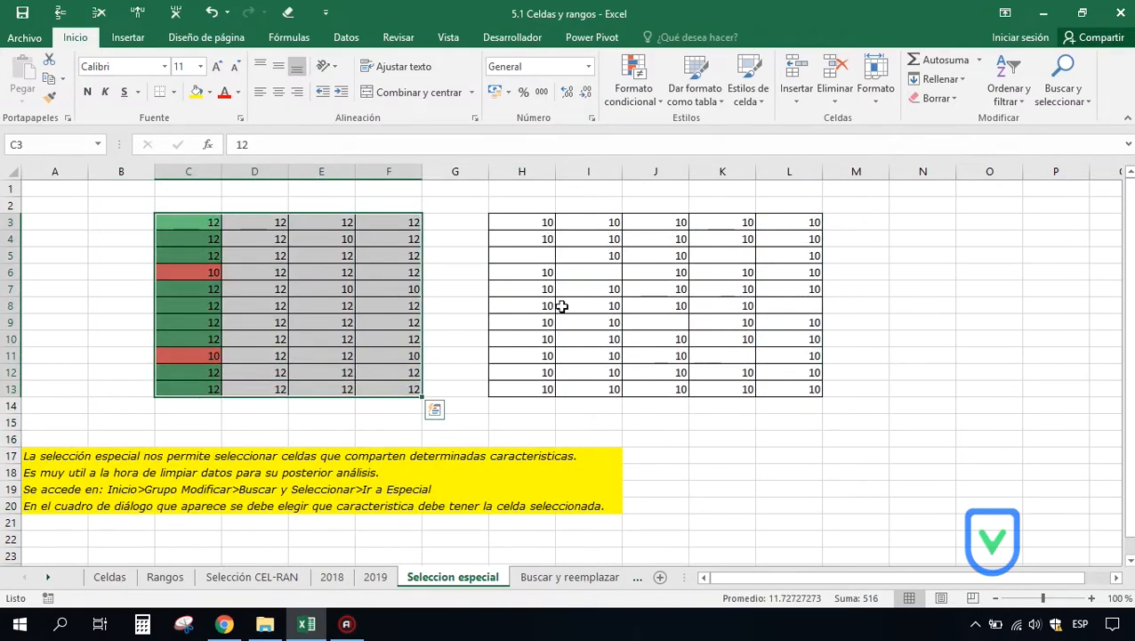
left_click(1083, 107)
left_click(1051, 180)
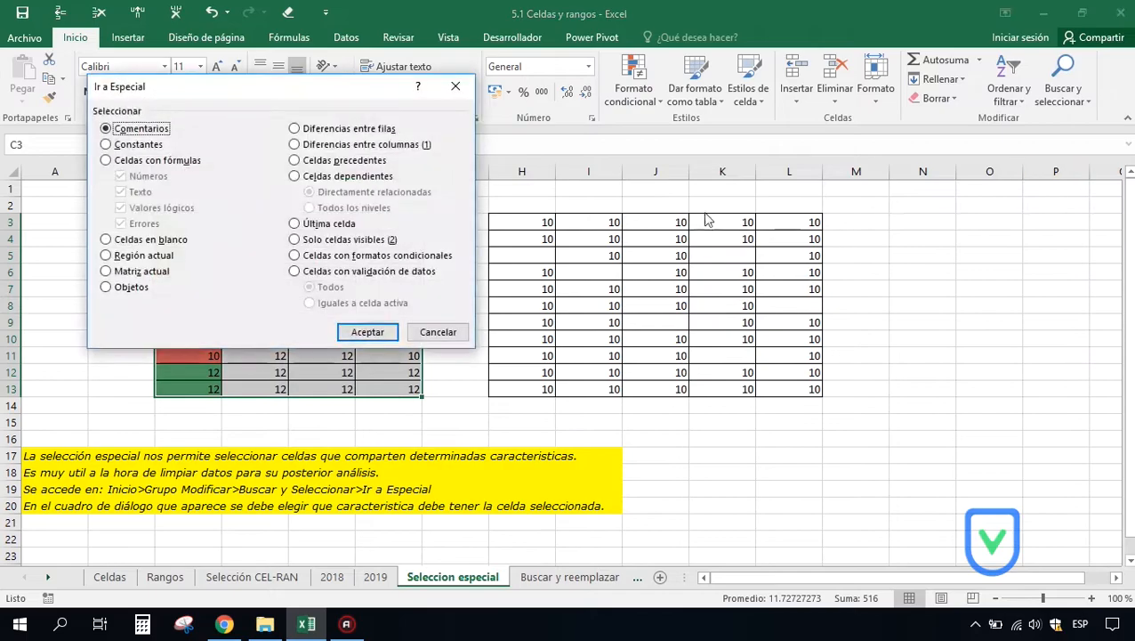
left_click(139, 162)
left_click(357, 326)
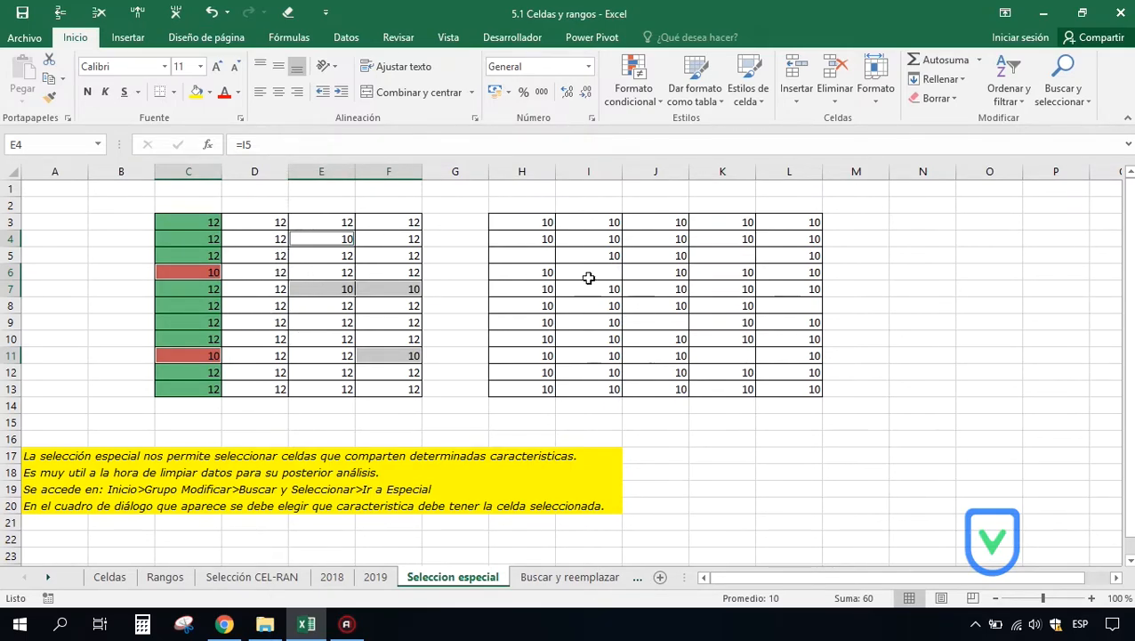
Step: Select the precedent cells of the range C3:F13 using Go To Special
left_click_drag(187, 223, 380, 385)
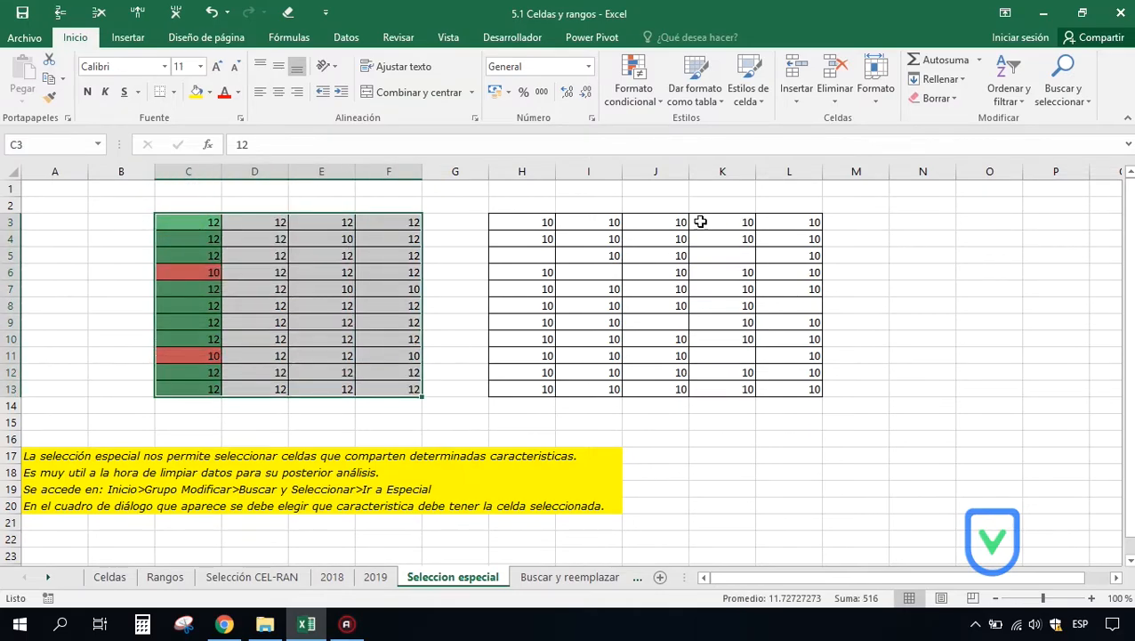
left_click(1079, 101)
left_click(1050, 179)
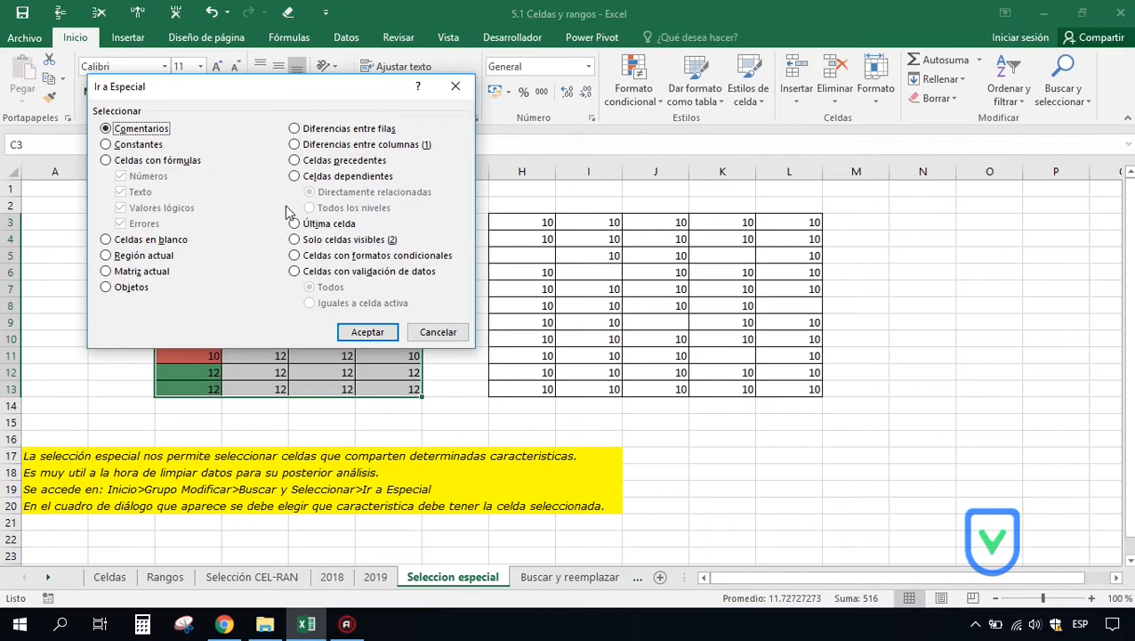
left_click(295, 162)
left_click(357, 331)
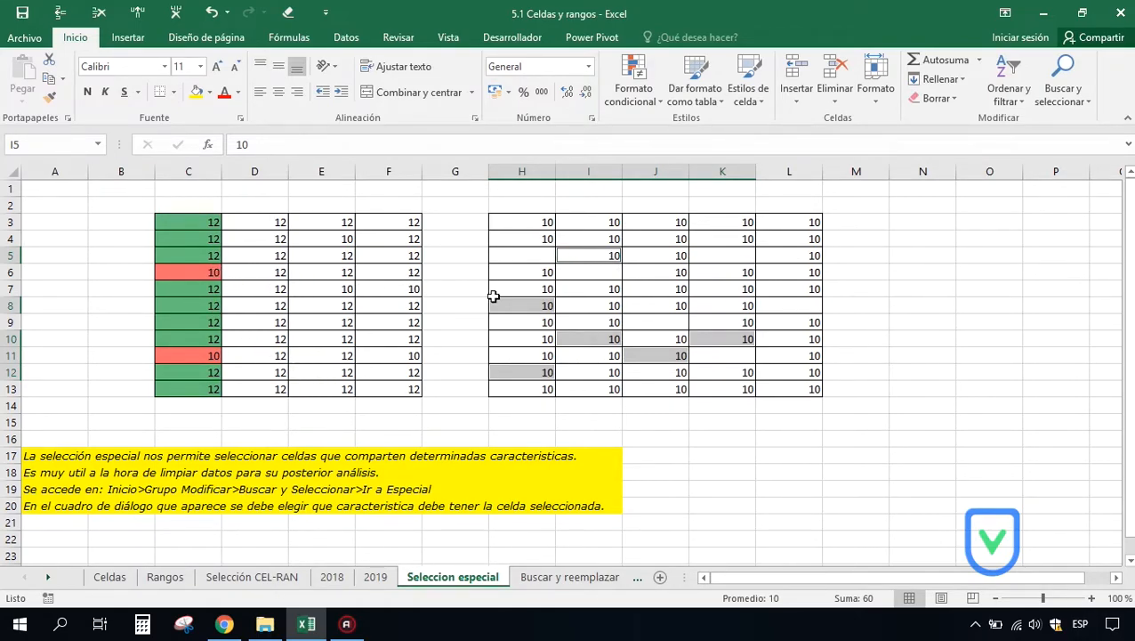
Step: Inspect the contents of cells D5, D4 and E4 in the first table
left_click(258, 257)
left_click(267, 239)
left_click(328, 240)
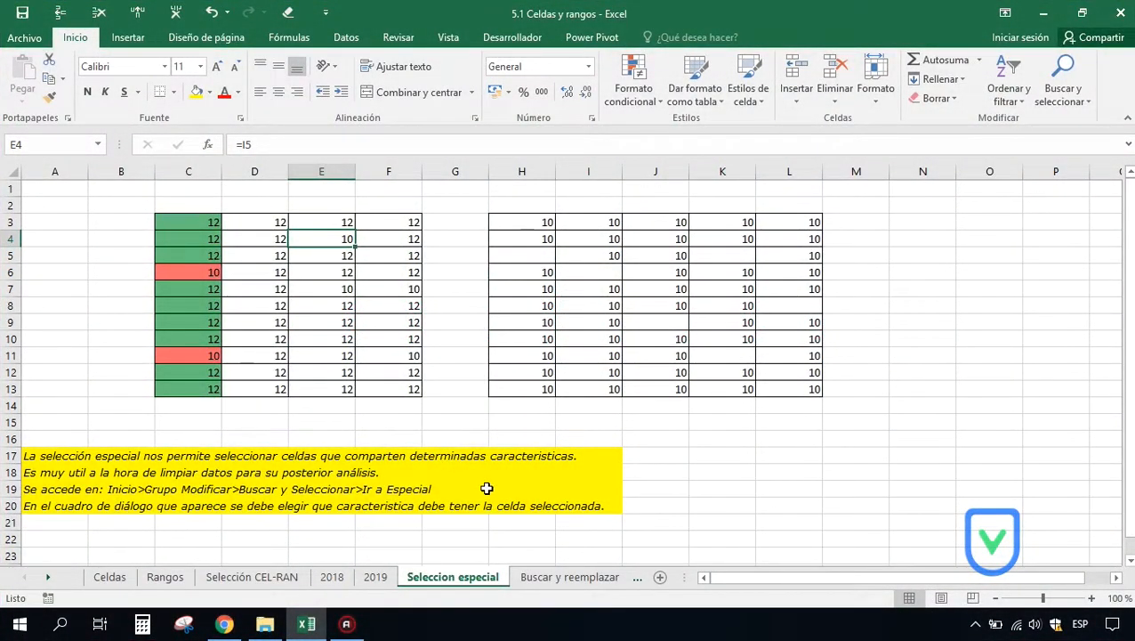
Step: Go to the Buscar y reemplazar sheet and open Find and Replace, checking the replace fields before returning to Find
left_click(540, 577)
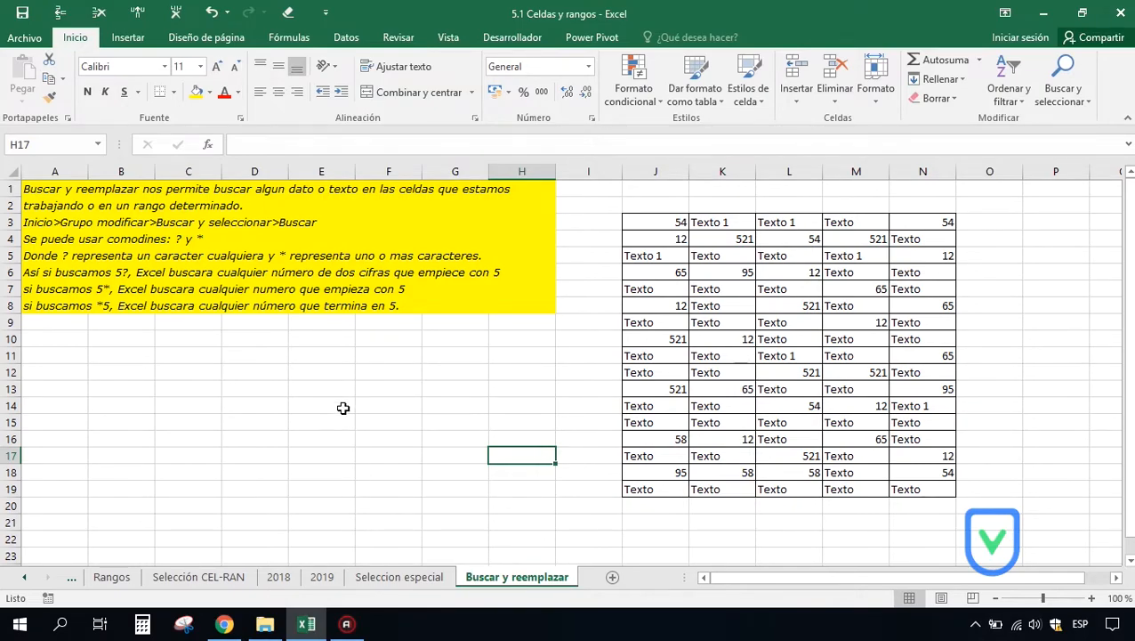
left_click(1062, 94)
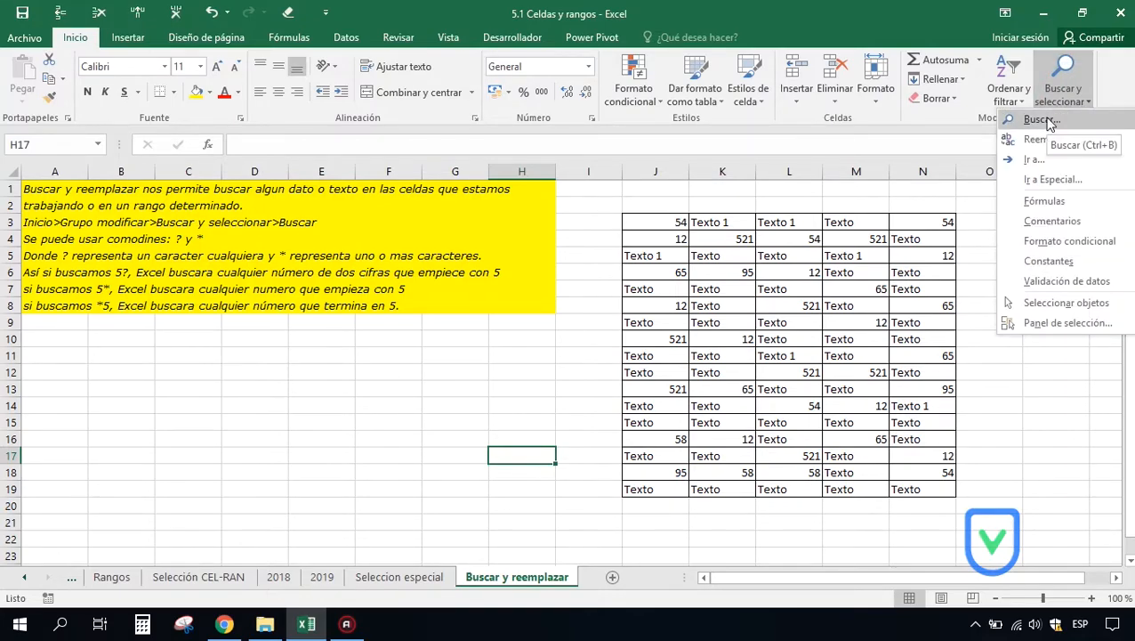
left_click(1048, 122)
left_click_drag(307, 171, 383, 186)
key("ctrl+b")
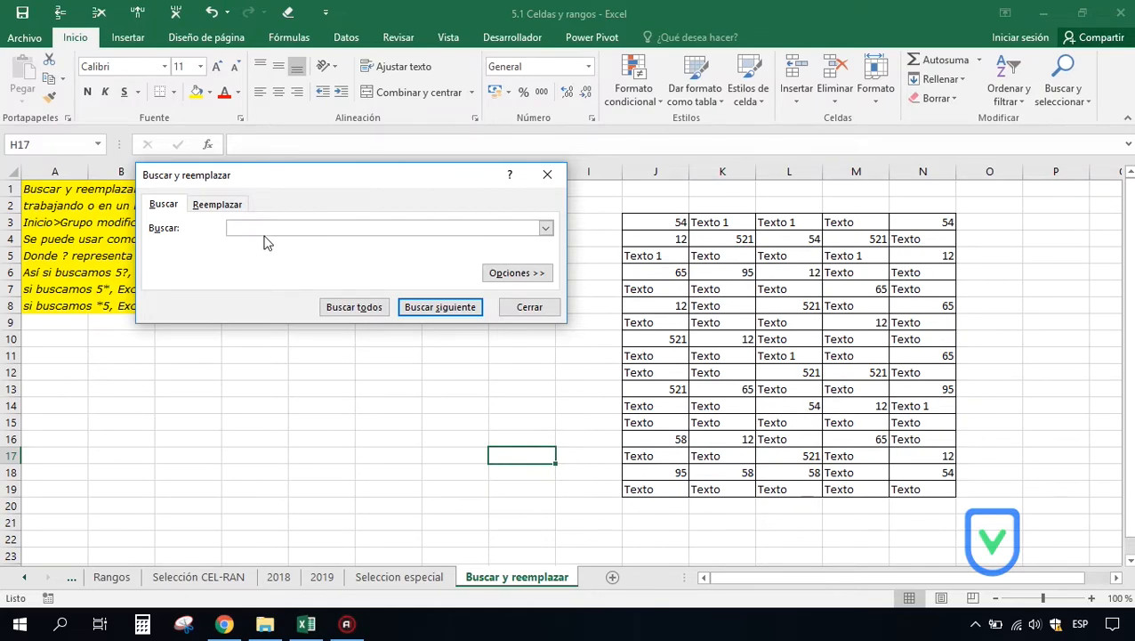
left_click(232, 205)
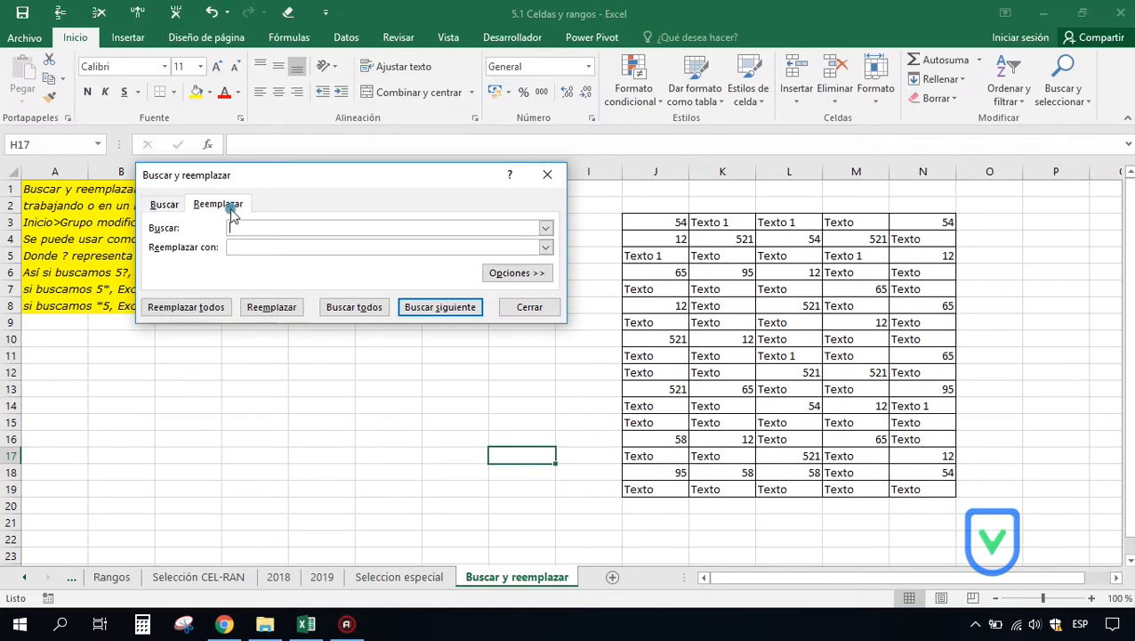
left_click(166, 205)
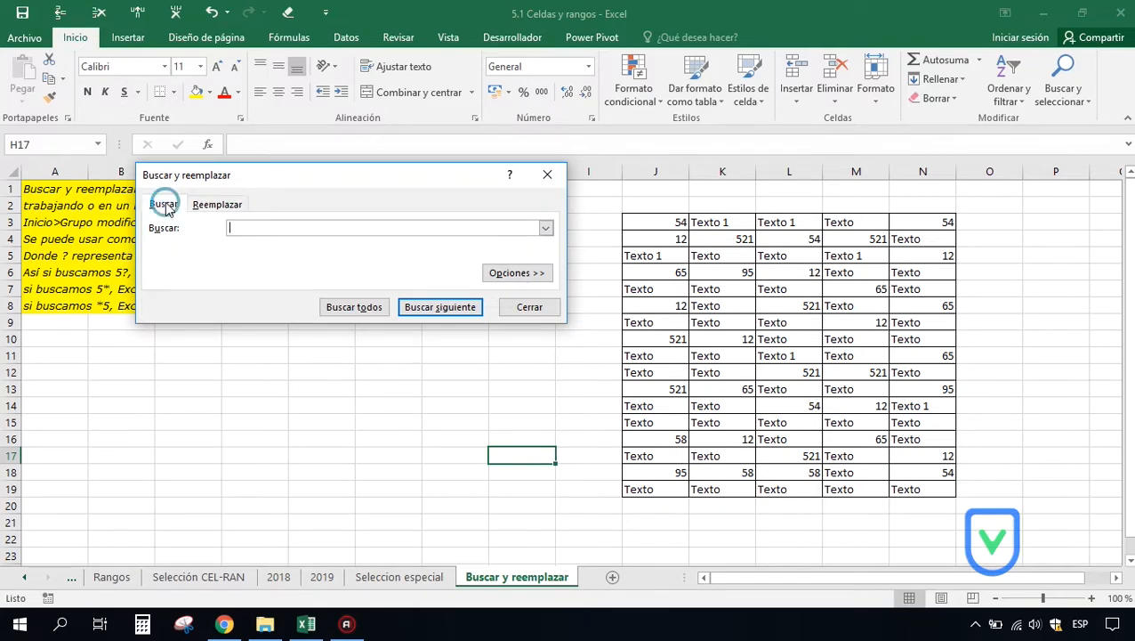
Step: Expand the Find options and list all cells on the sheet that contain TEXTO
left_click(501, 276)
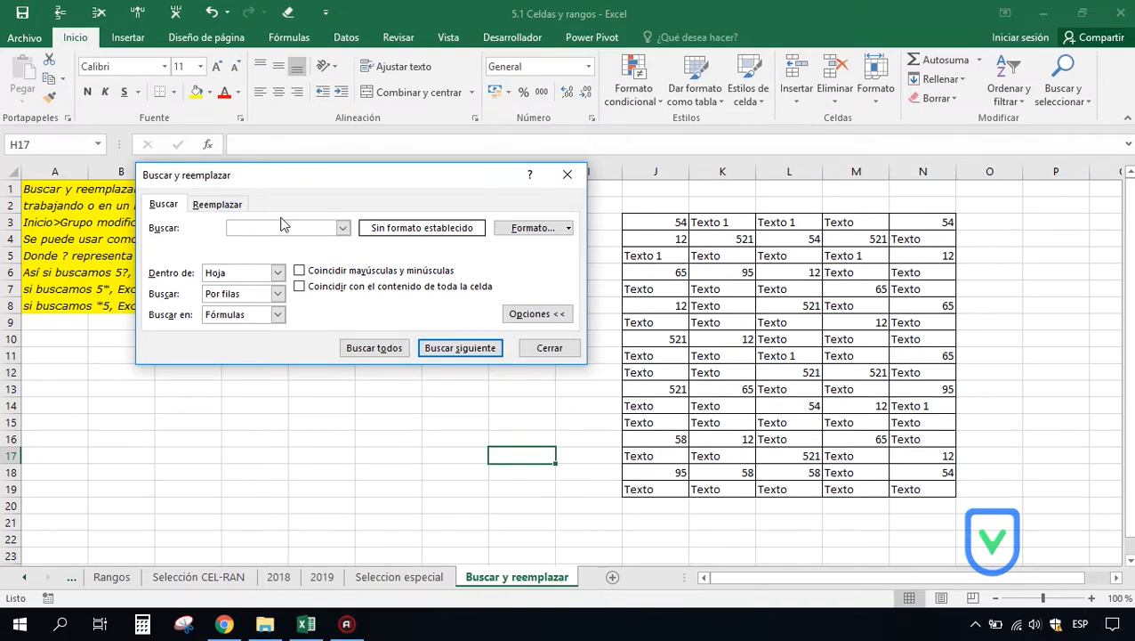
type("TEXTO")
left_click(354, 353)
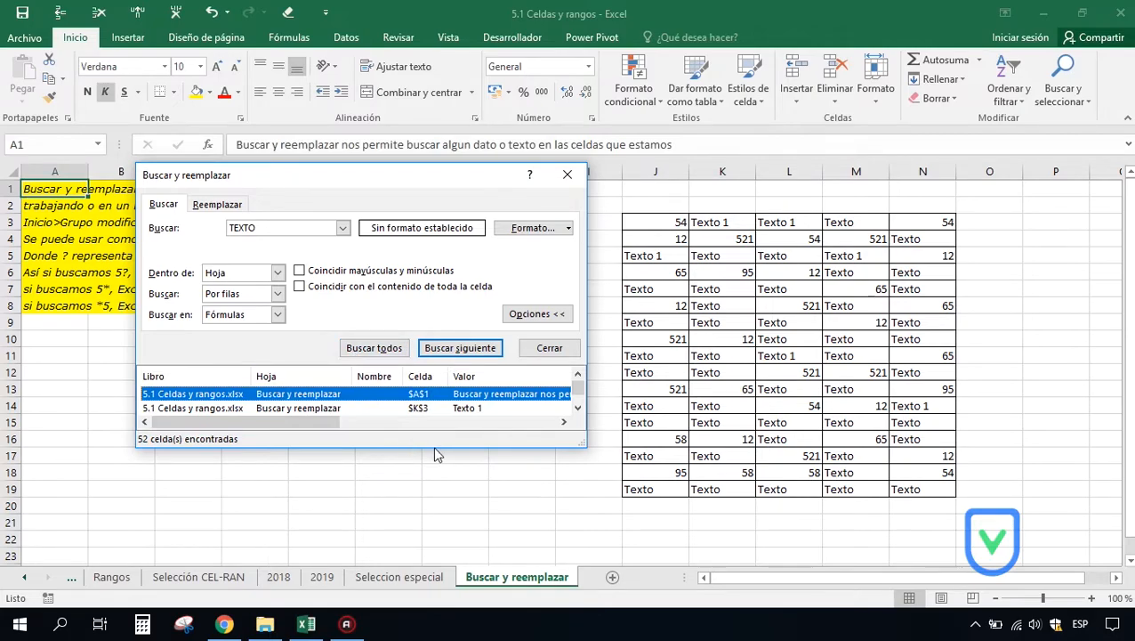
Step: Enlarge and reposition the Find and Replace dialog to make more search results readable
left_click_drag(434, 447, 424, 574)
left_click_drag(134, 270, 40, 274)
left_click_drag(350, 183, 338, 83)
left_click_drag(562, 469, 618, 569)
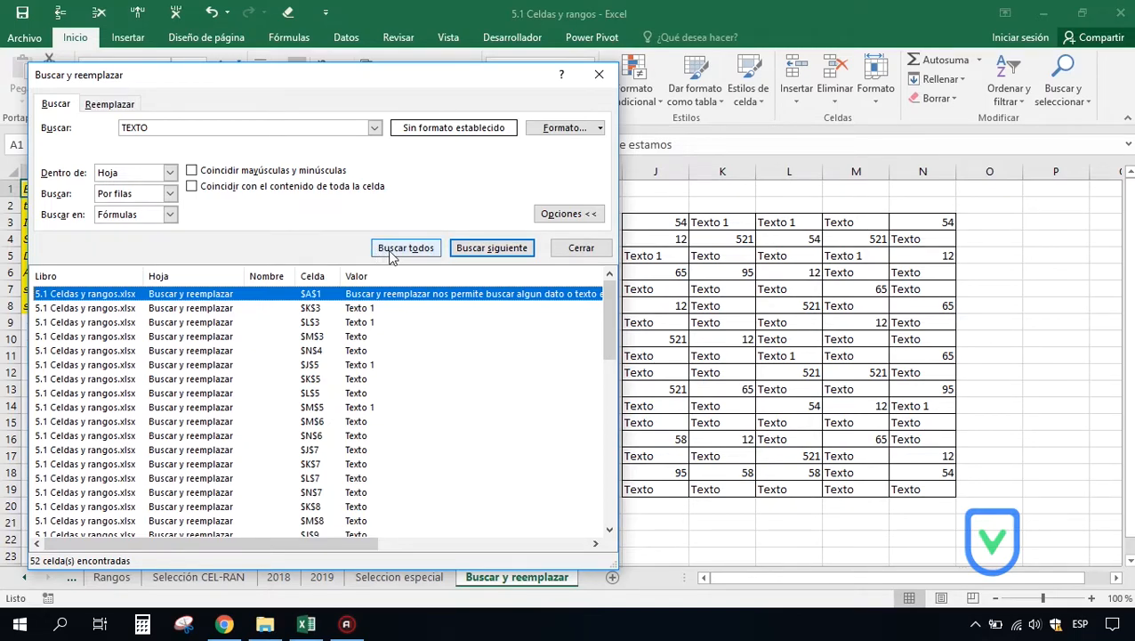
Step: Jump from the search results to several matching cells, including L3, K5, L5, M5, N6, J7 and N4
left_click(241, 308)
left_click(263, 297)
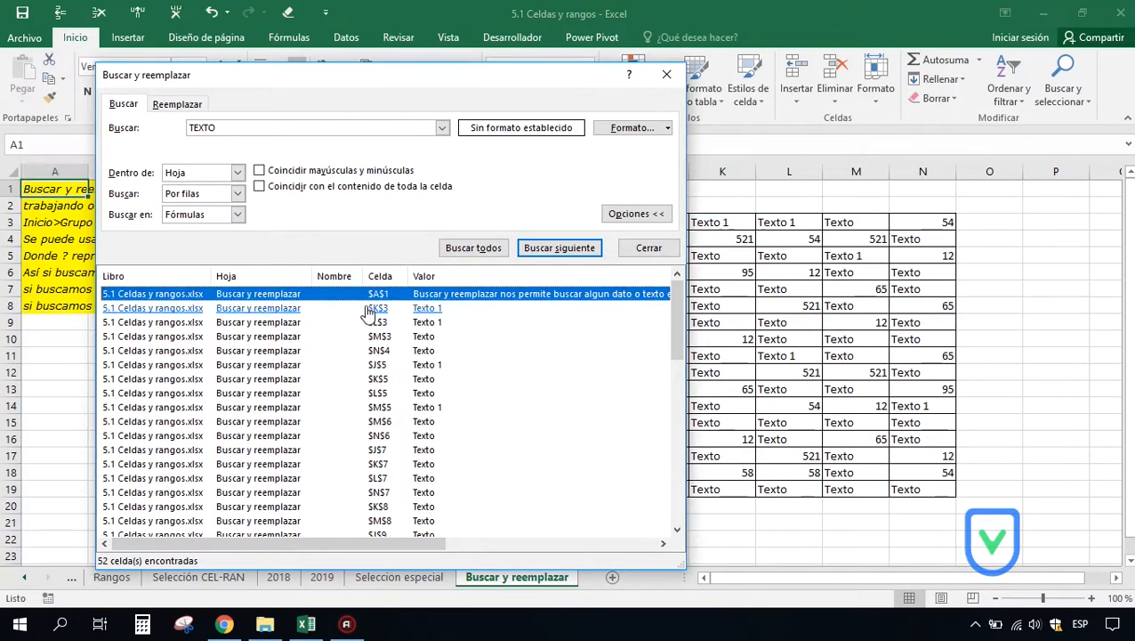
left_click(304, 322)
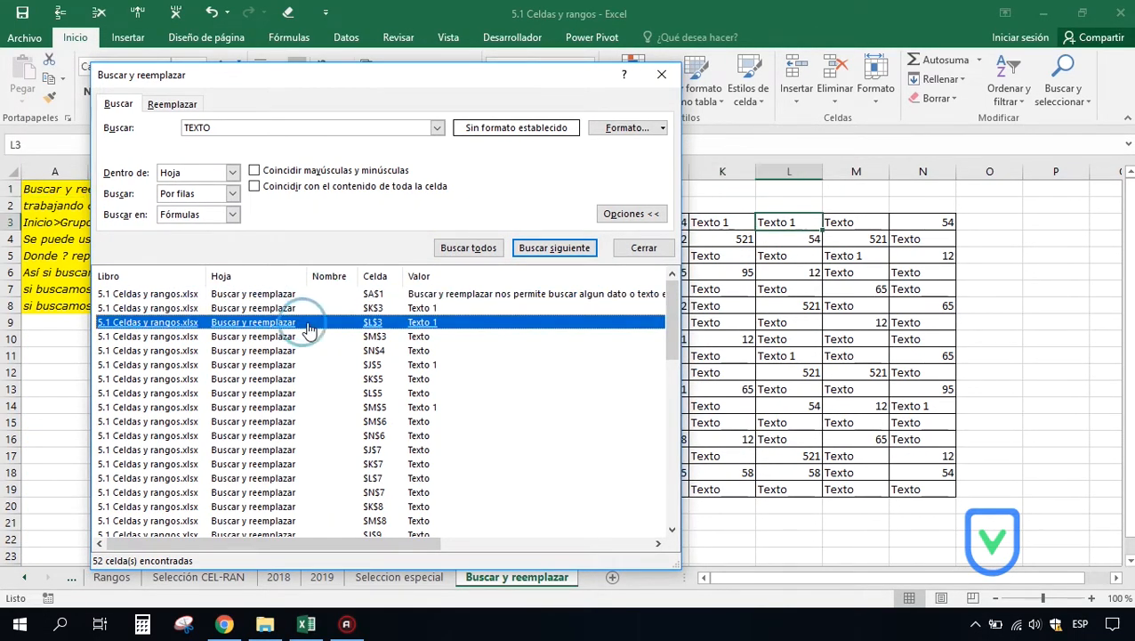
left_click(306, 337)
left_click(305, 350)
left_click(306, 378)
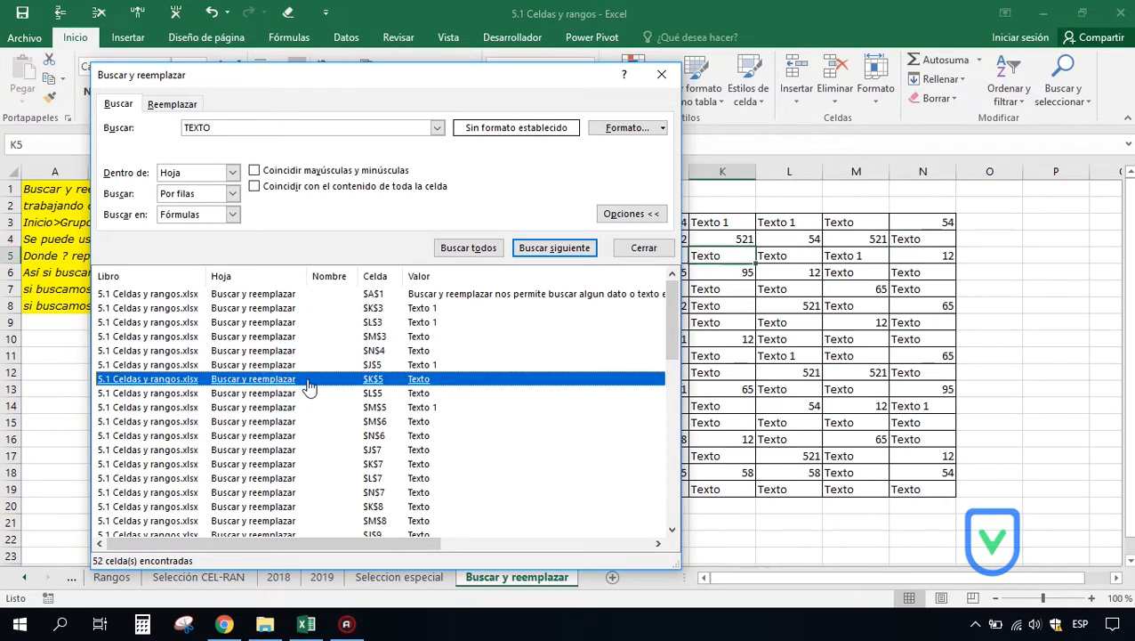
left_click(307, 392)
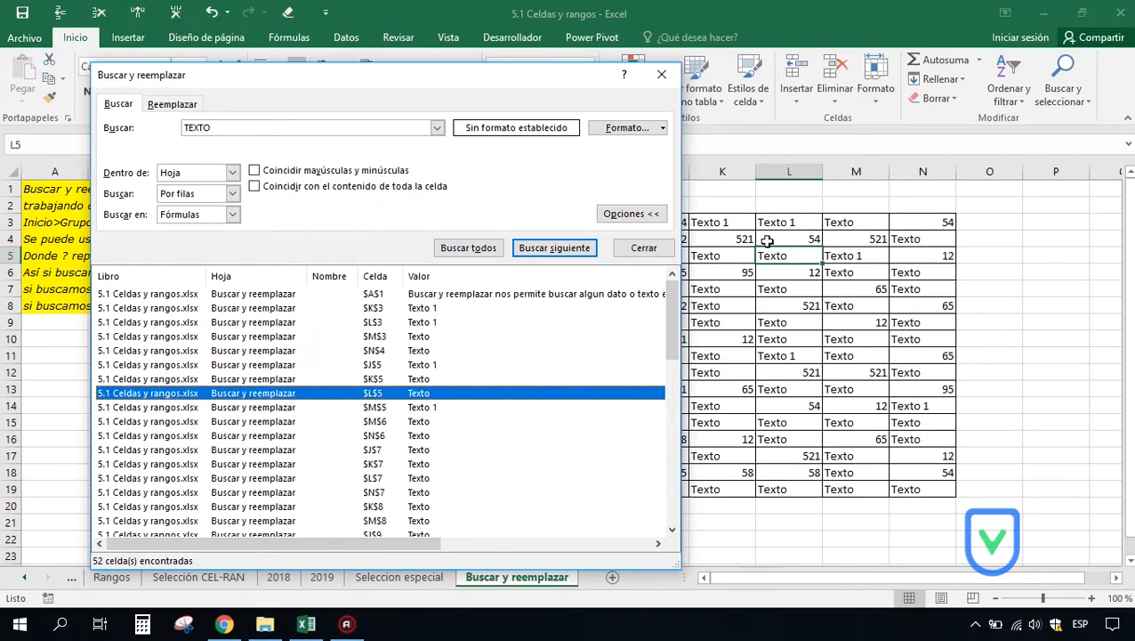
left_click(253, 408)
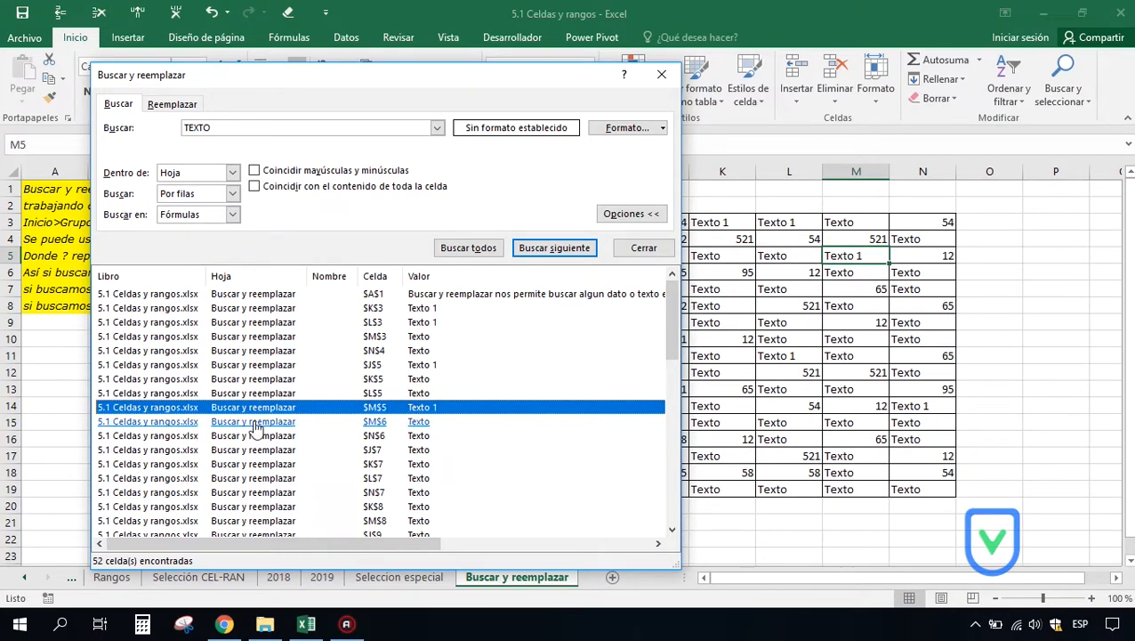
left_click(256, 427)
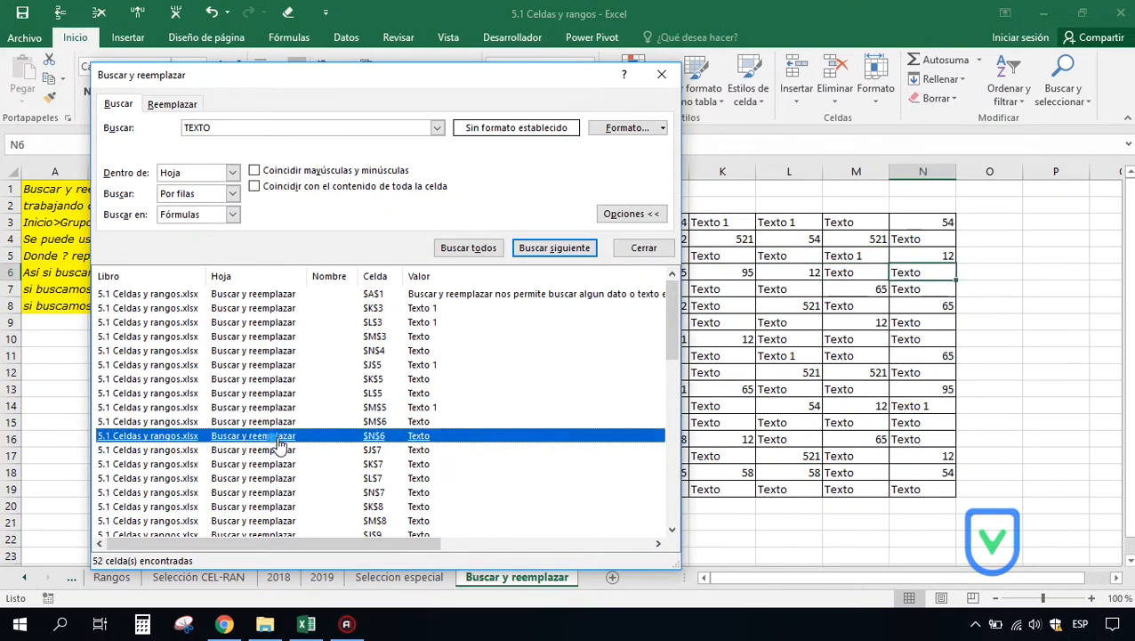
left_click(338, 451)
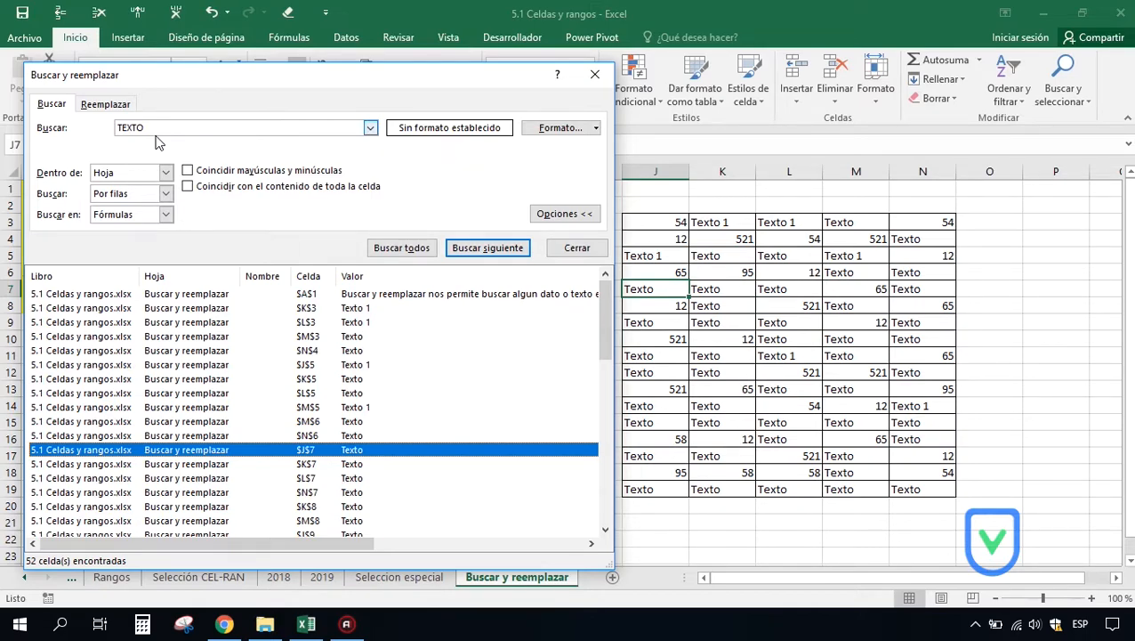
left_click(284, 322)
left_click(284, 351)
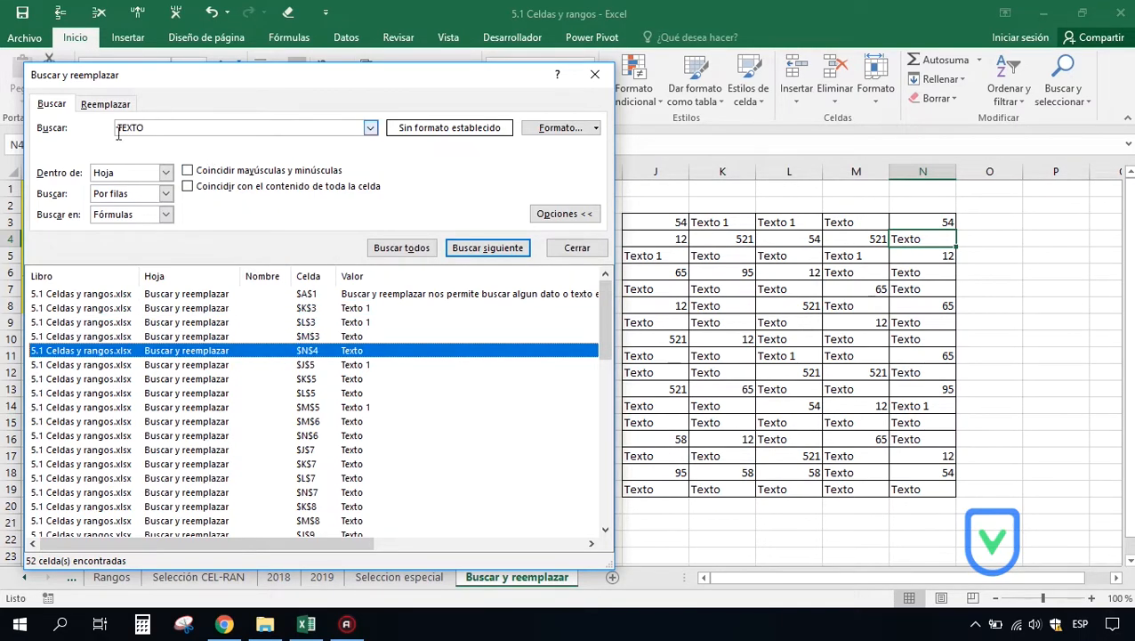
Step: Search the sheet for all cells matching TEXTO with case matching enabled, and repeat the search with it disabled
left_click(189, 172)
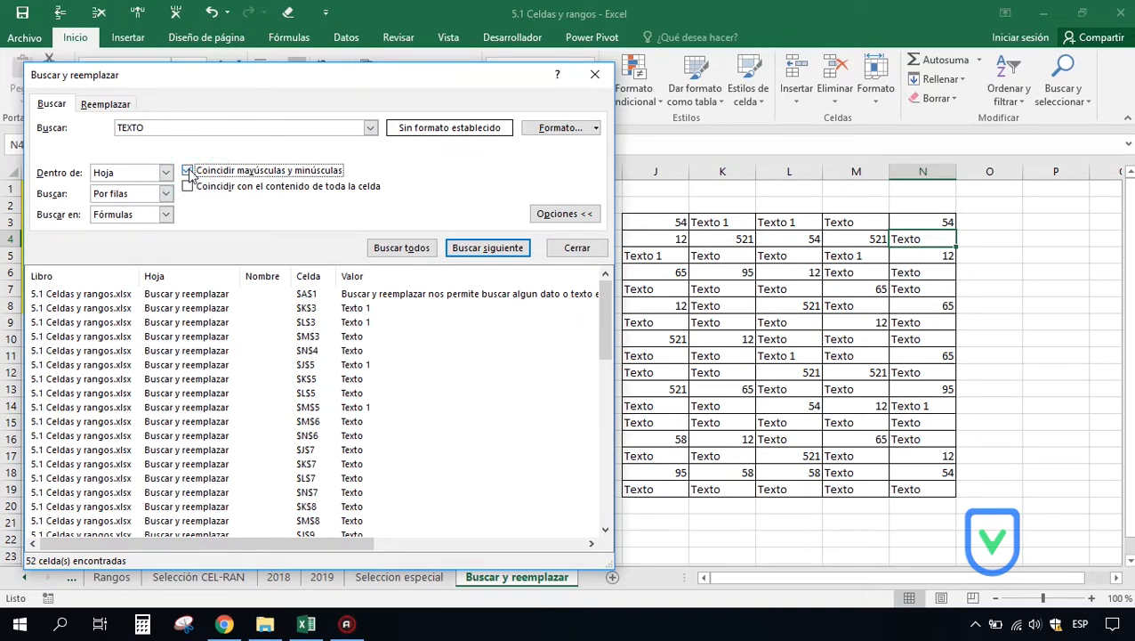
left_click(389, 250)
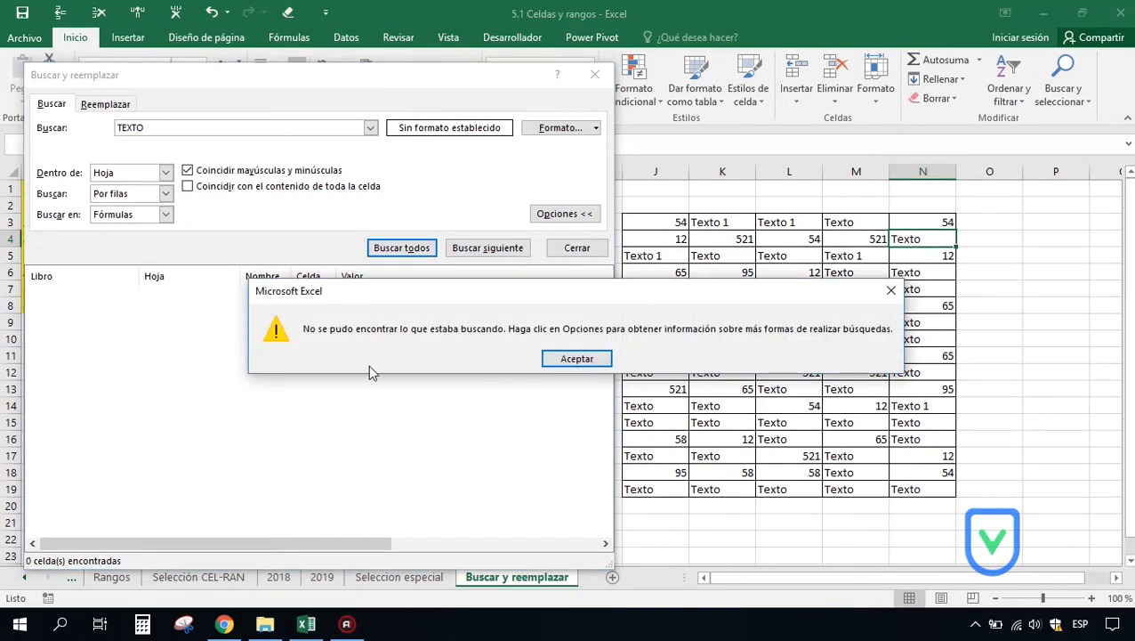
left_click(569, 360)
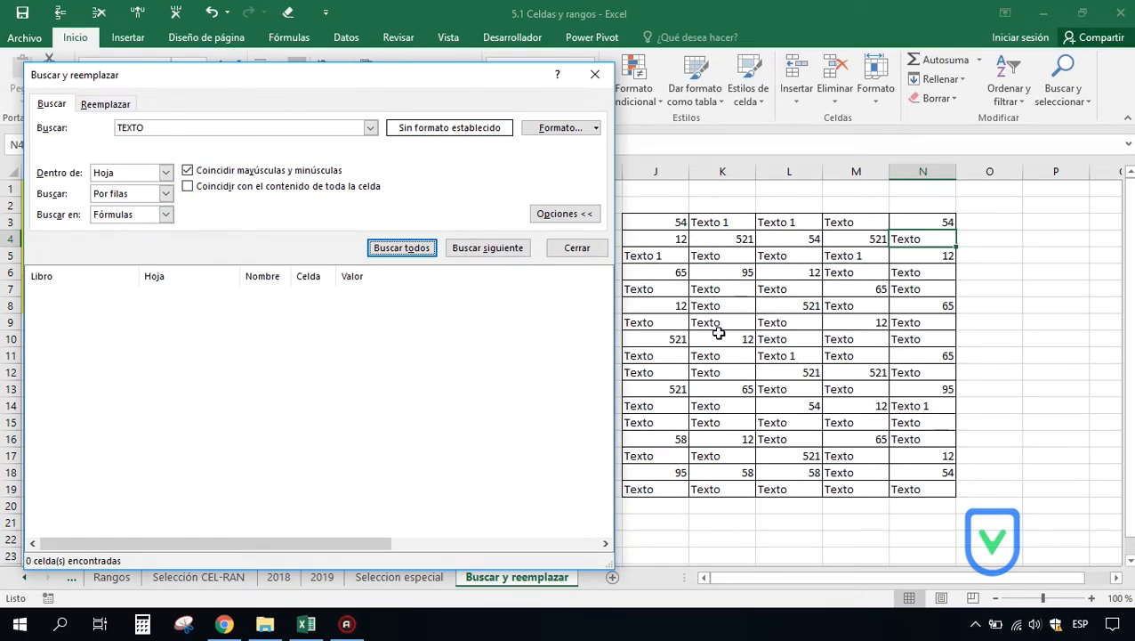
left_click(188, 170)
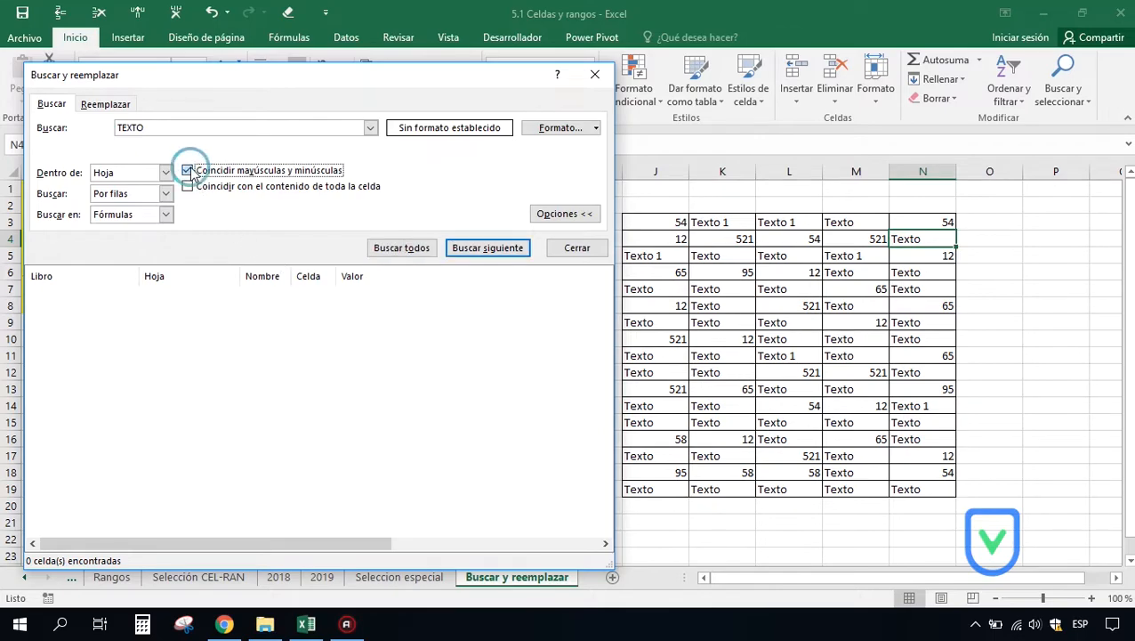
left_click(372, 247)
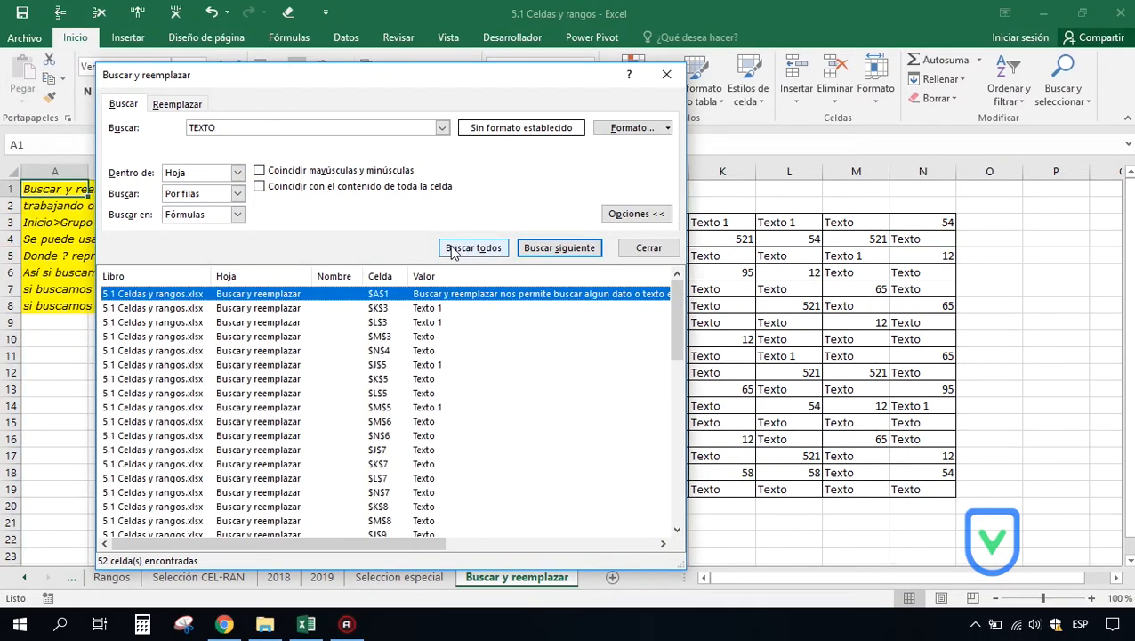
Step: Change the search text to Texto 1 and list all matches, first without and then with case matching
double_click(284, 125)
key("BackSpace")
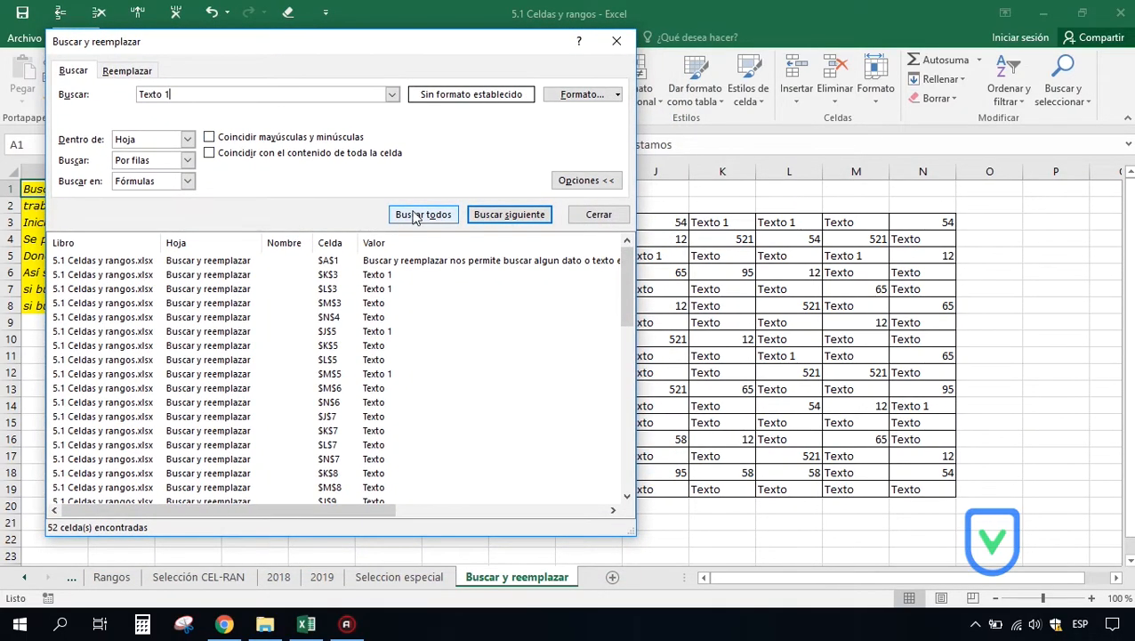
left_click(414, 216)
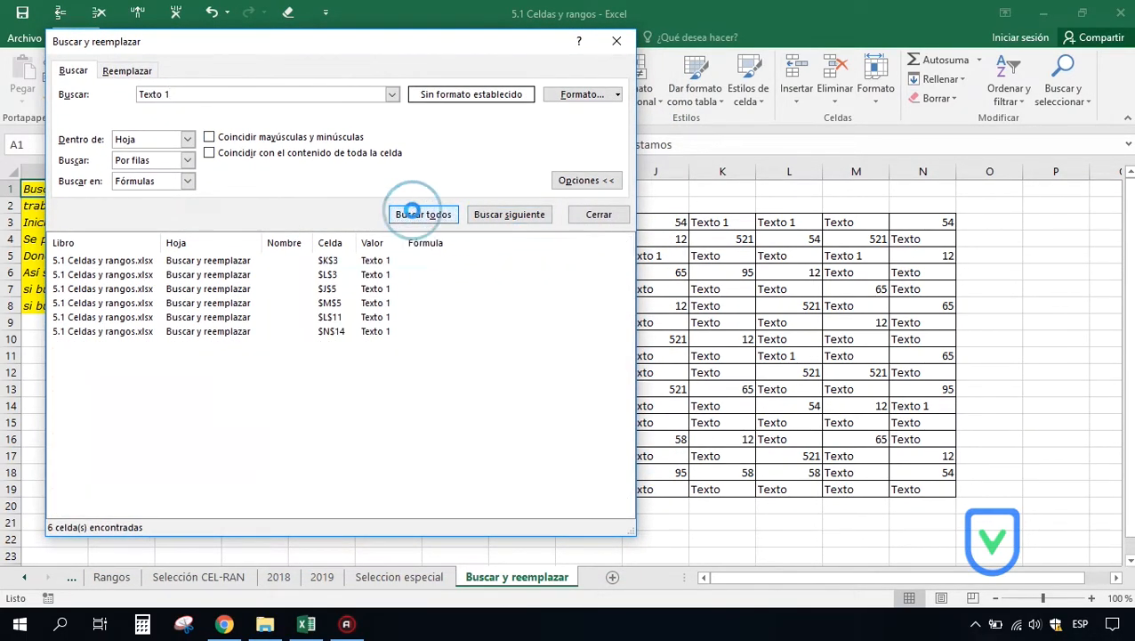
left_click(210, 139)
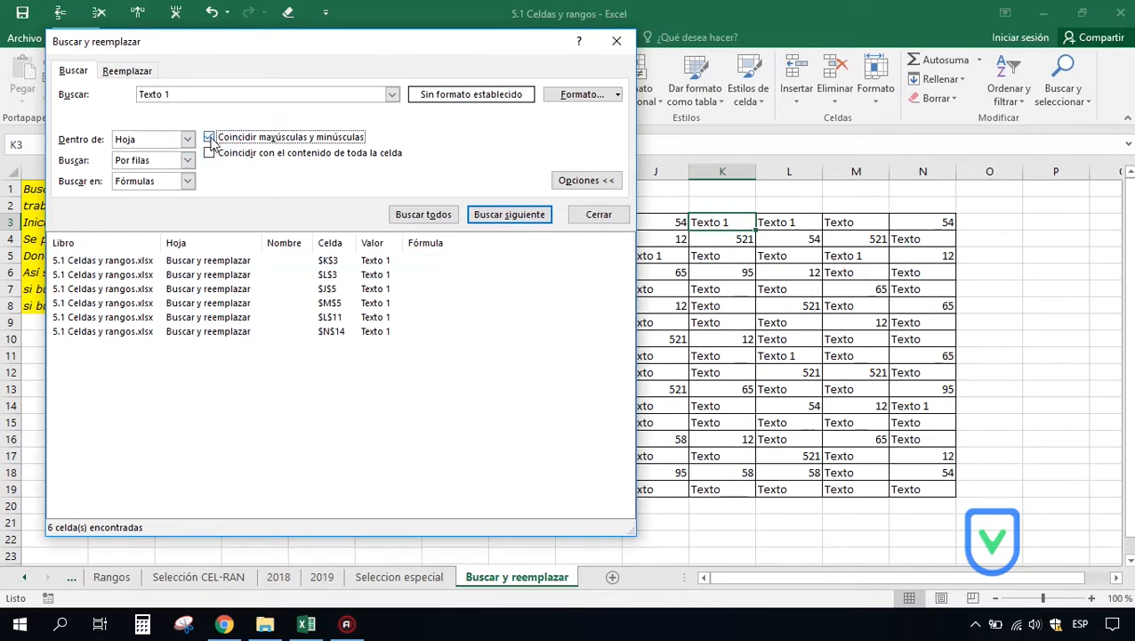
left_click(409, 215)
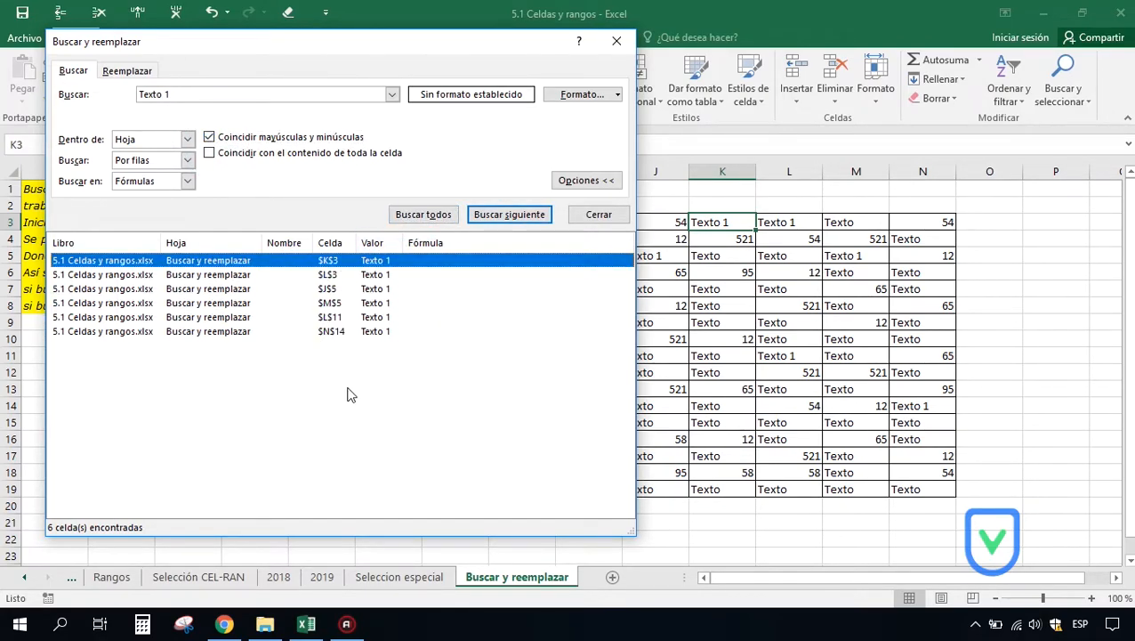
Step: Select cells K3, L3 and J5 from the Texto 1 results, extend the selection to all matches, and close Find and Replace
left_click_drag(267, 41, 246, 41)
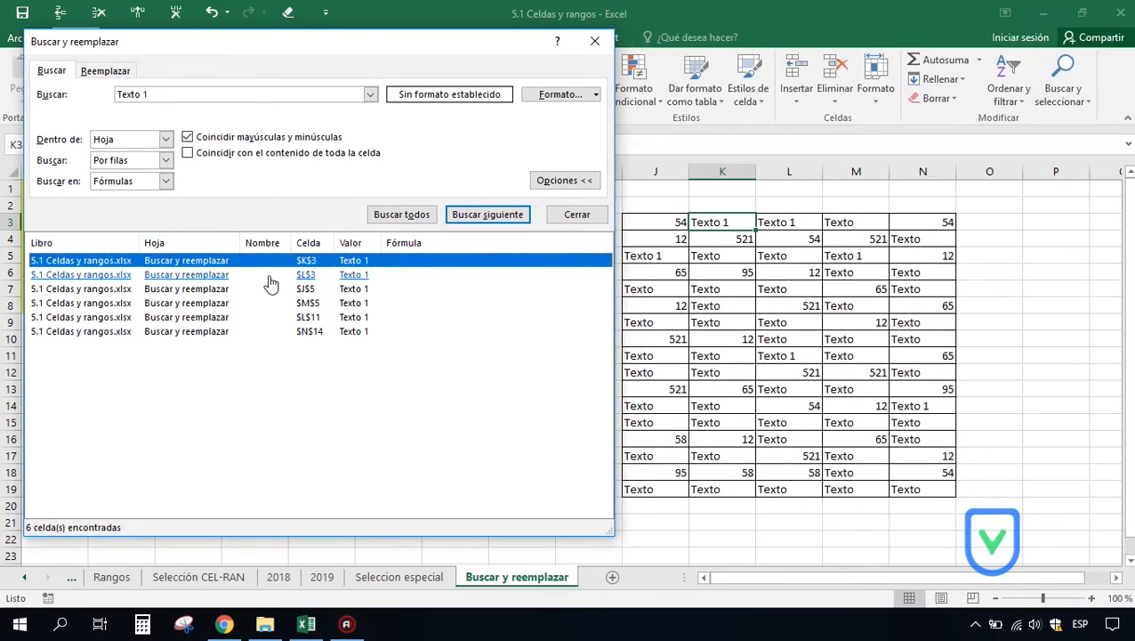
left_click(194, 275, "ctrl")
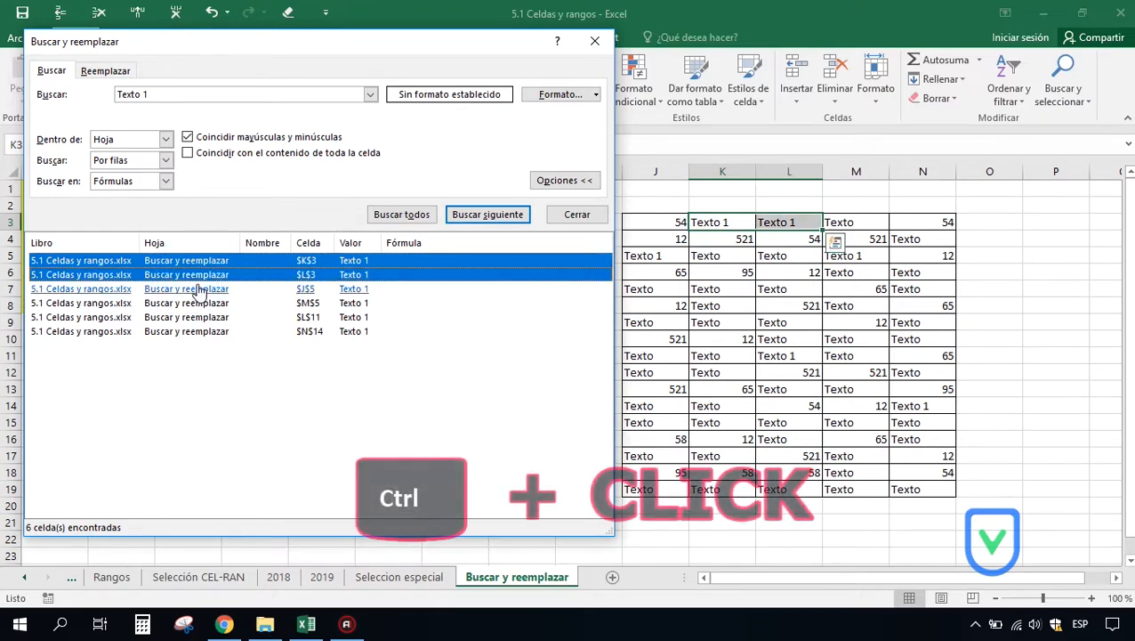
left_click(199, 289, "ctrl")
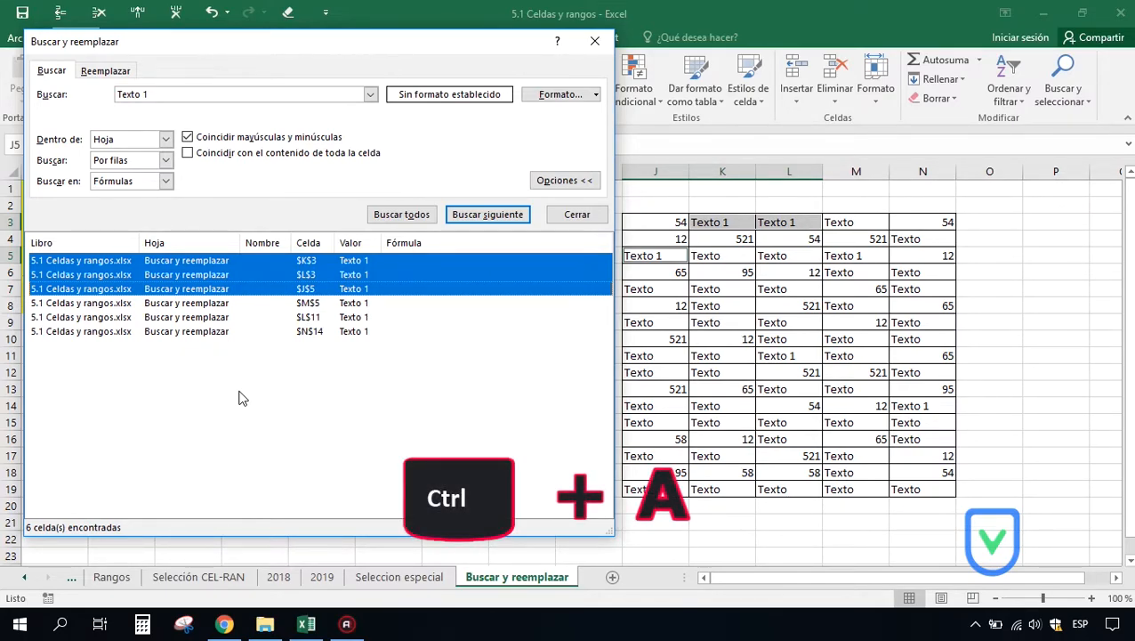
key("ctrl+a")
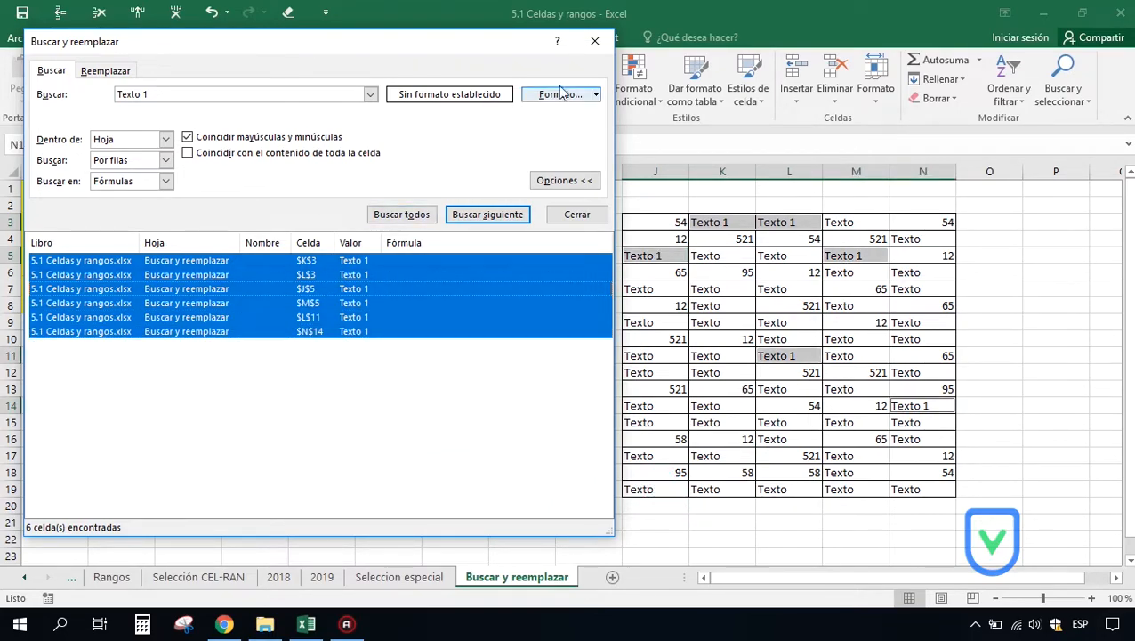
left_click(596, 42)
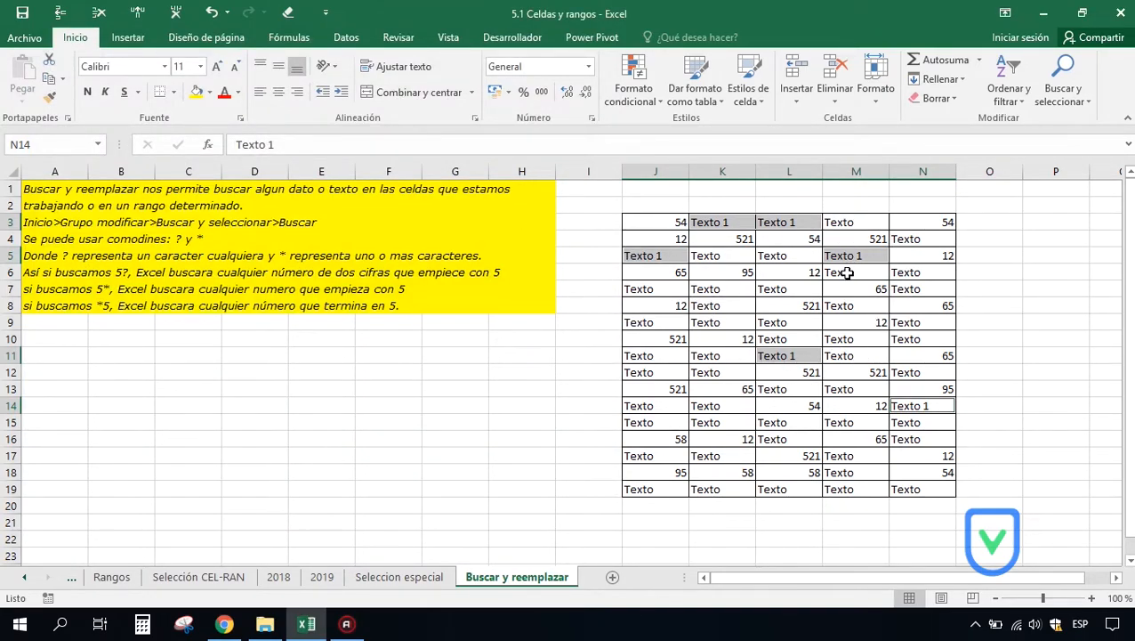
Step: Reopen Find, list all case-matched cells containing Texto 1, and enlarge the dialog so every result is readable
left_click(1059, 100)
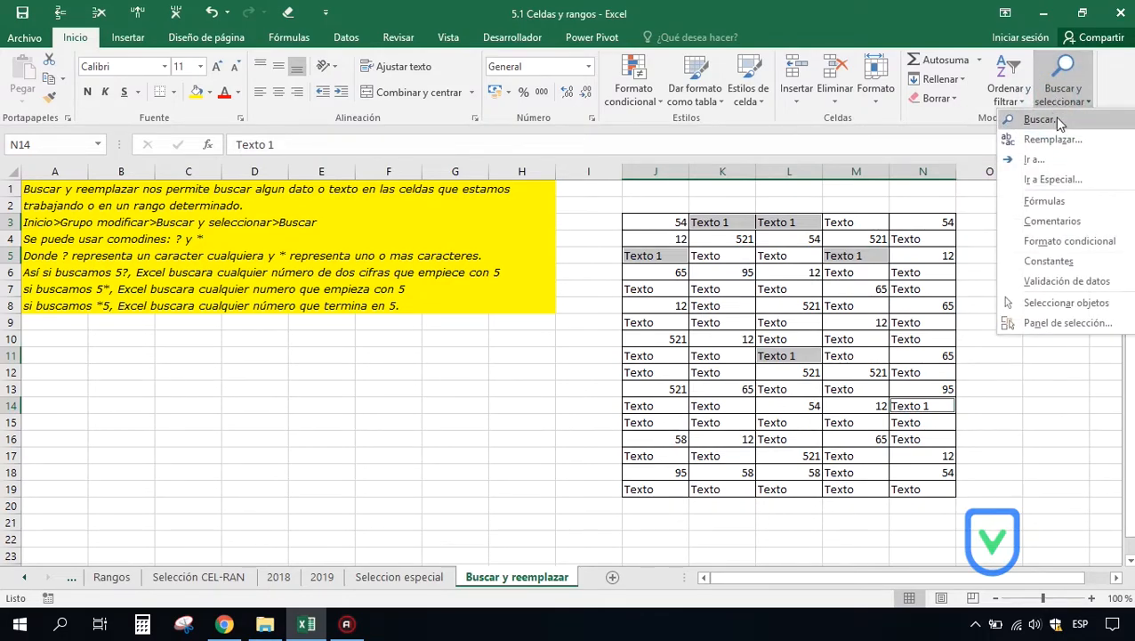
left_click(1043, 120)
left_click_drag(347, 221, 327, 165)
left_click(328, 326)
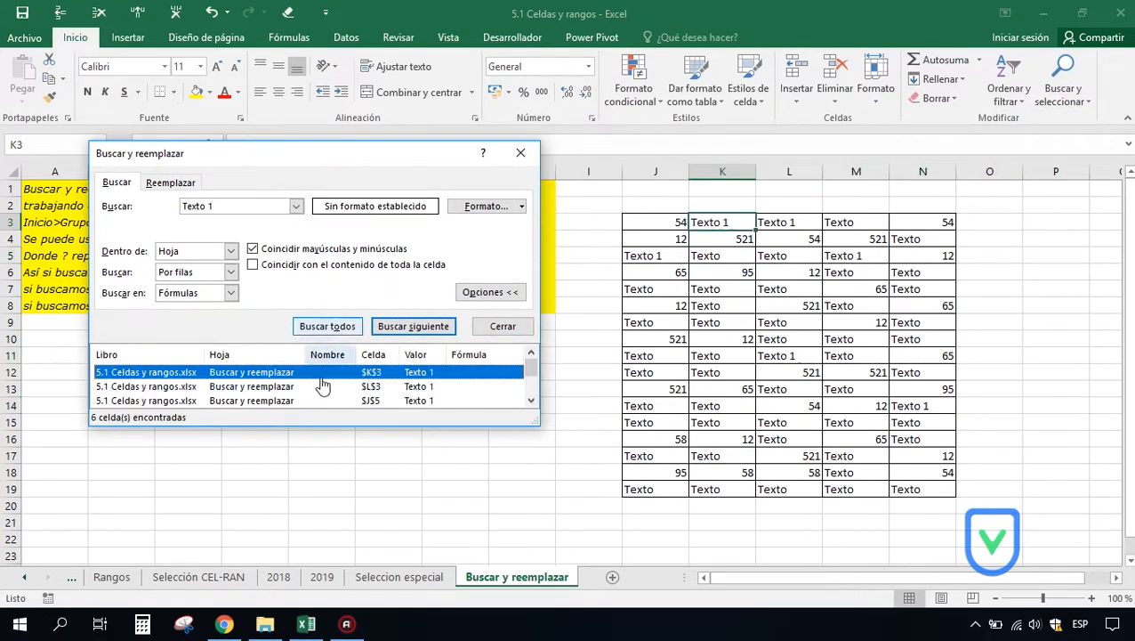
left_click_drag(555, 389, 614, 389)
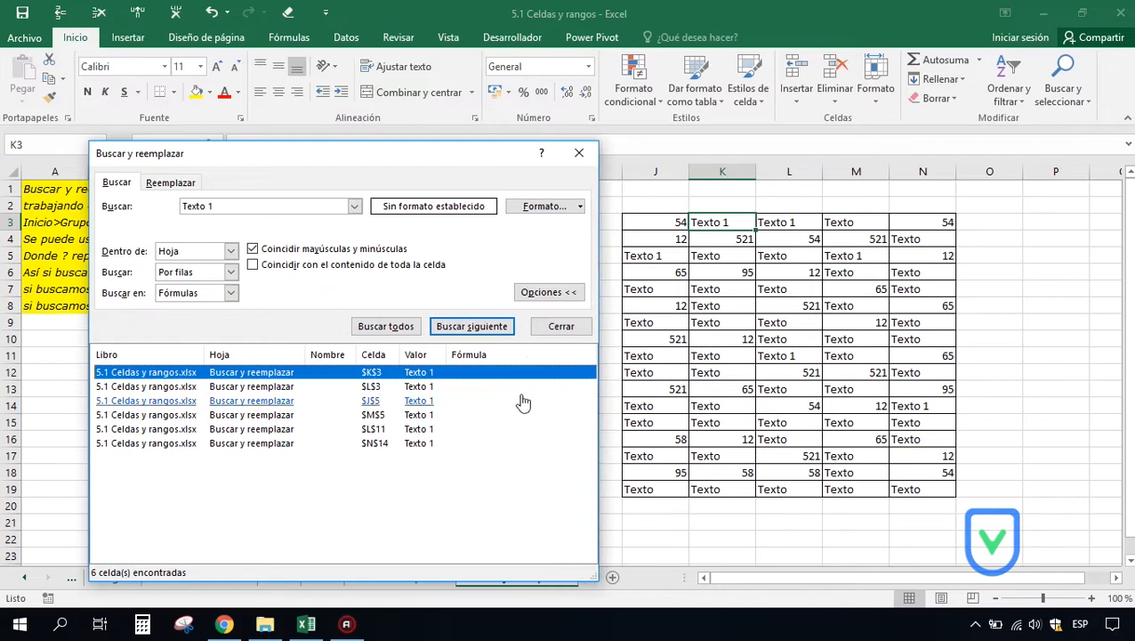
Step: Disable case matching, list all cells containing Texto, and reposition and lengthen the dialog to read the results
left_click(253, 250)
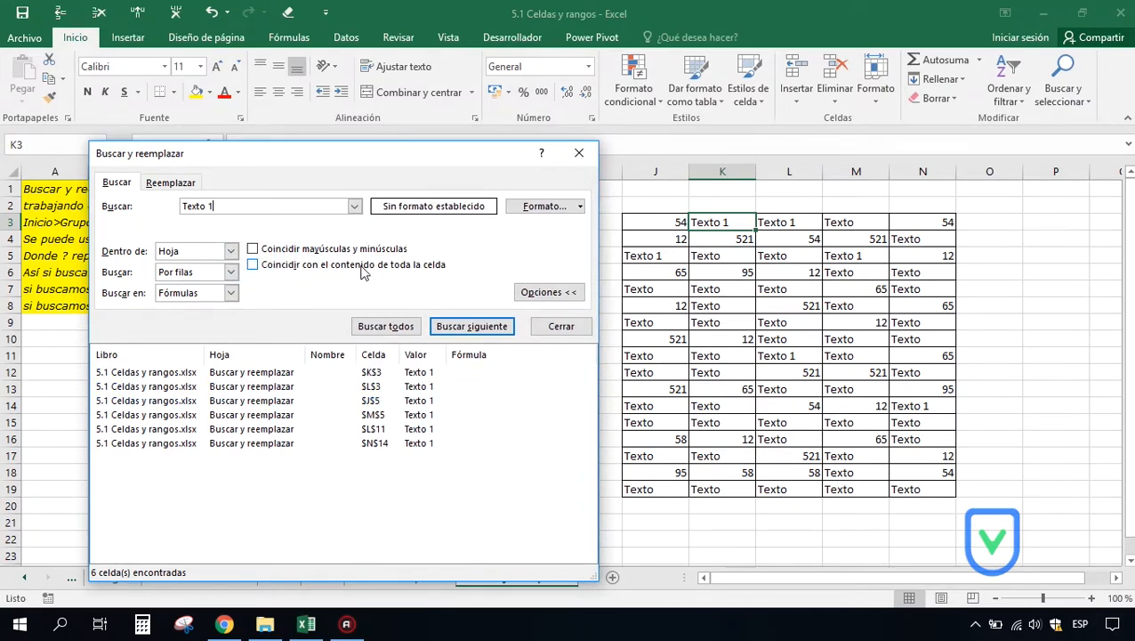
left_click(227, 208)
key("BackSpace")
key("BackSpace")
left_click(353, 327)
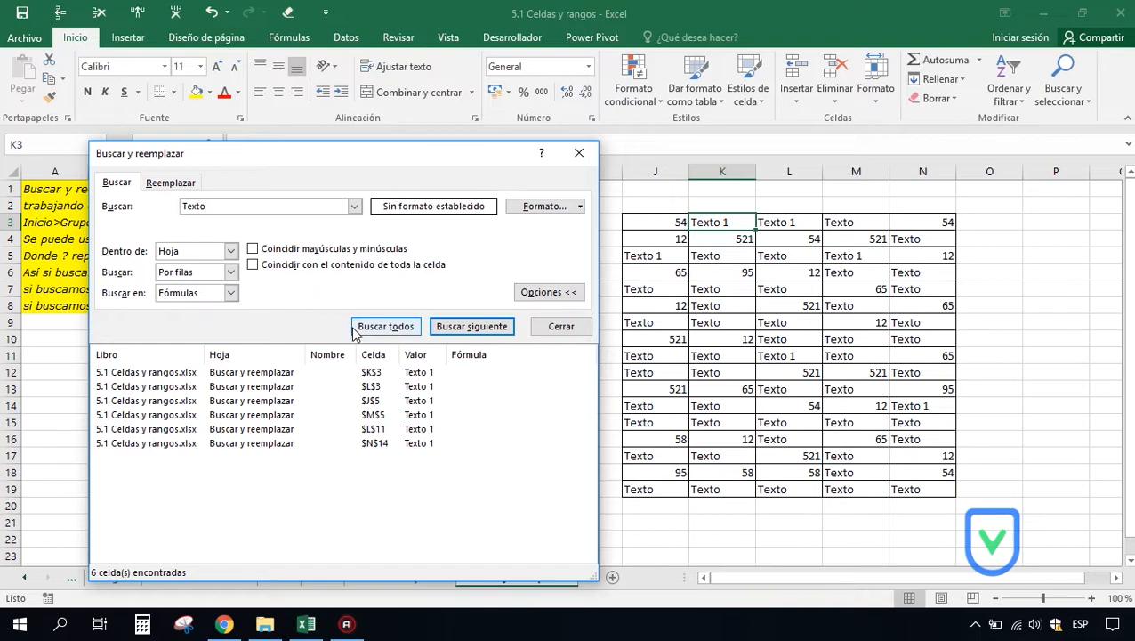
left_click_drag(389, 158, 356, 42)
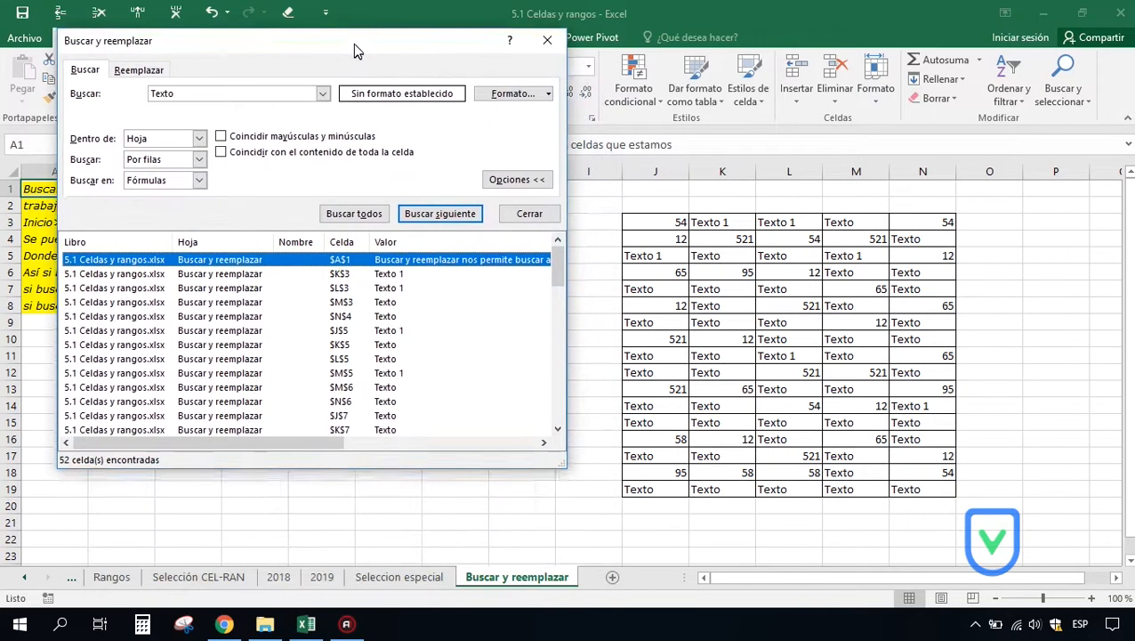
left_click_drag(488, 467, 488, 532)
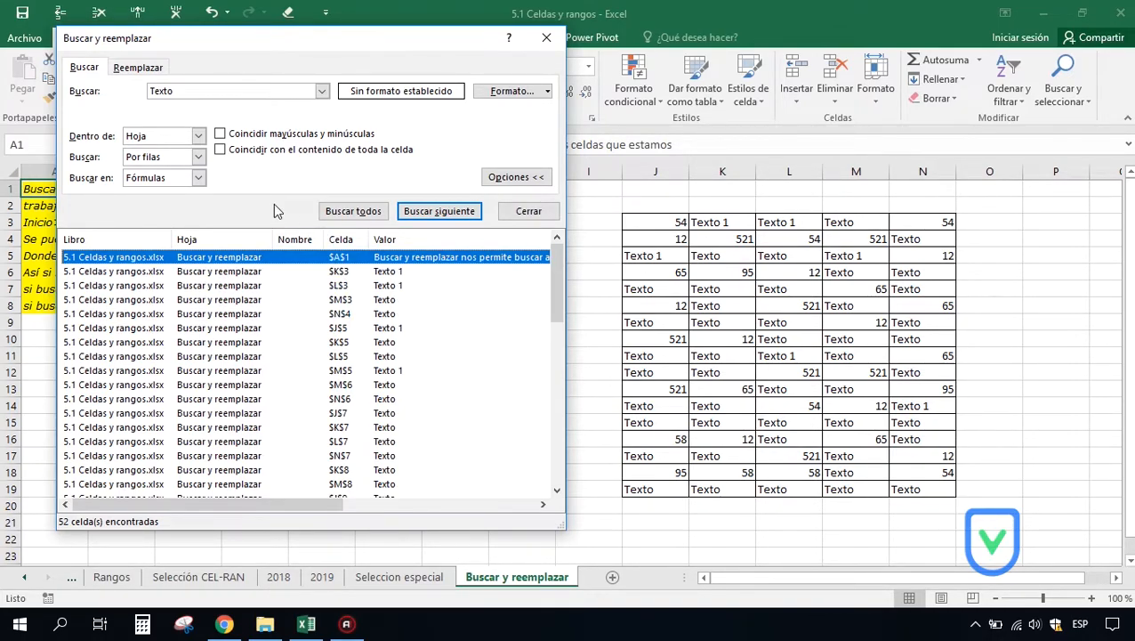
Step: Find all cells whose entire content is Texto, select every match on the sheet, and close Find and Replace
left_click(222, 151)
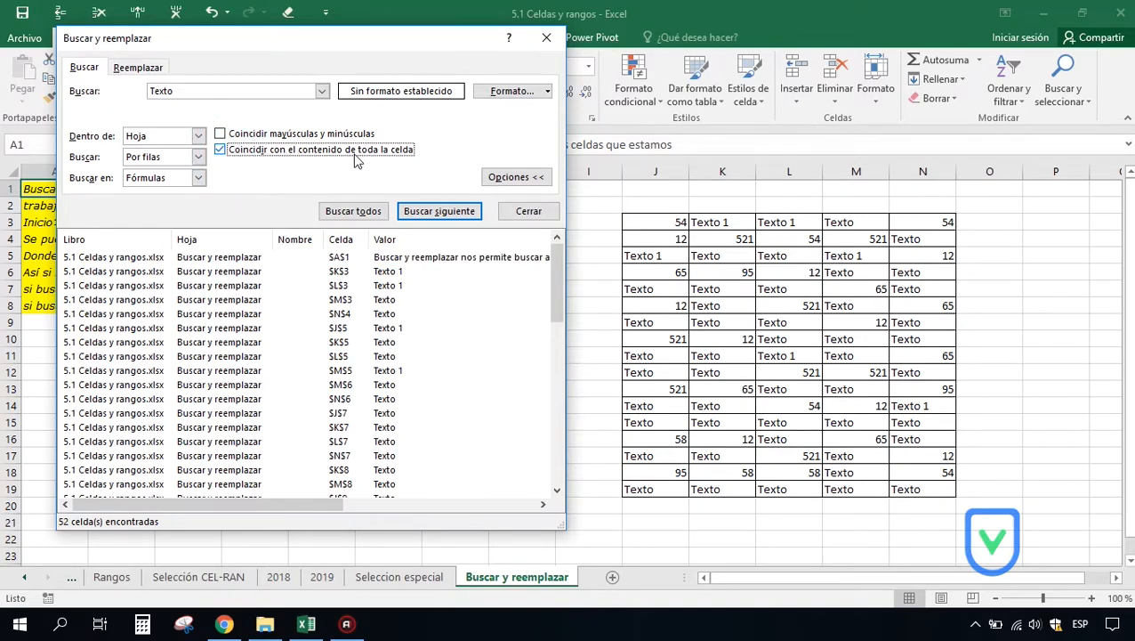
left_click(331, 215)
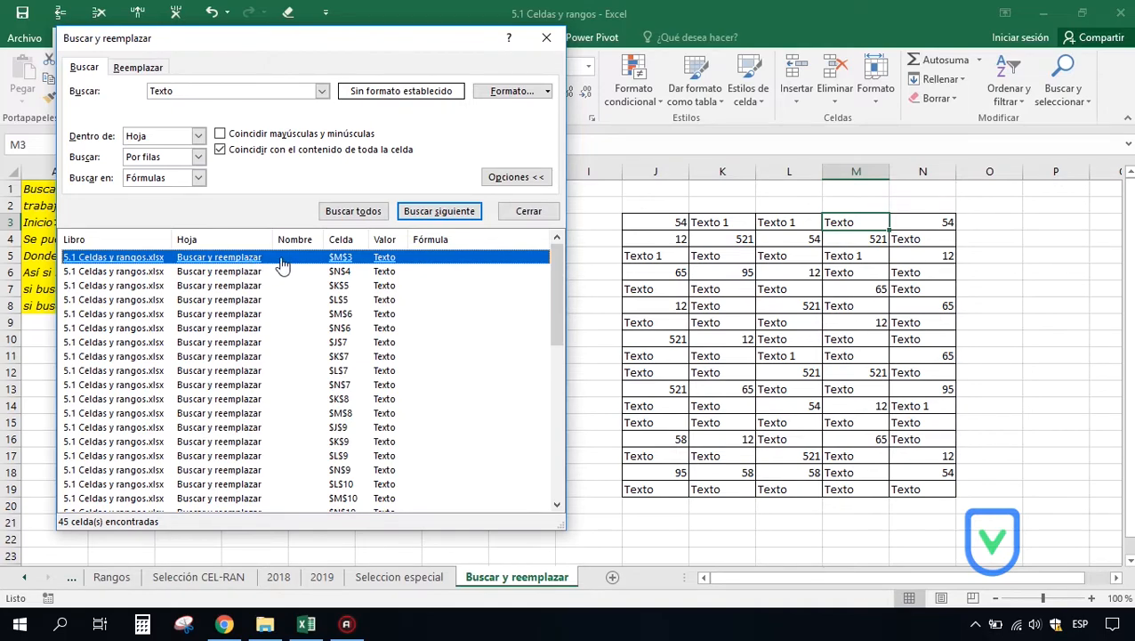
key("ctrl+a")
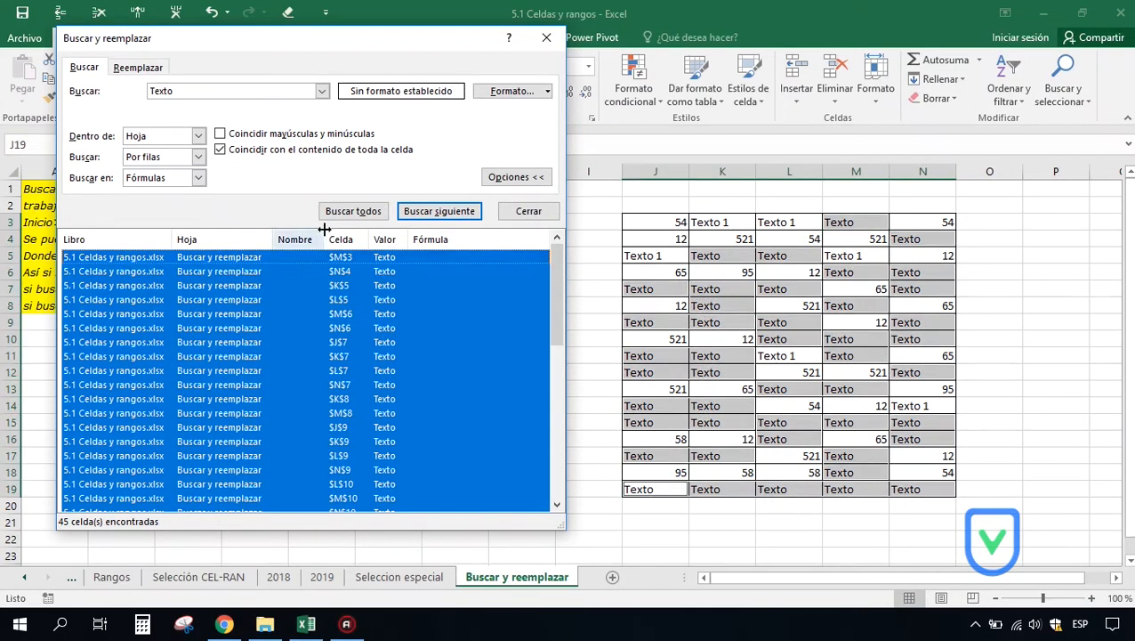
left_click(545, 38)
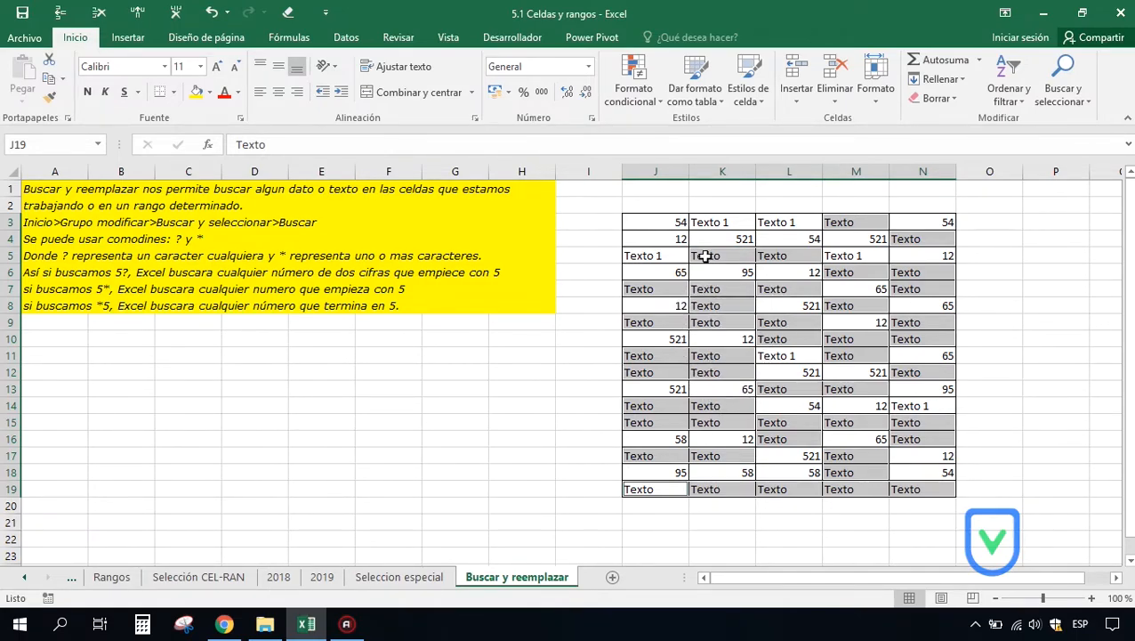
Step: Reopen Find and review the number, alignment, font, border, fill and protection criteria for format searches, leaving without setting any
left_click(1065, 96)
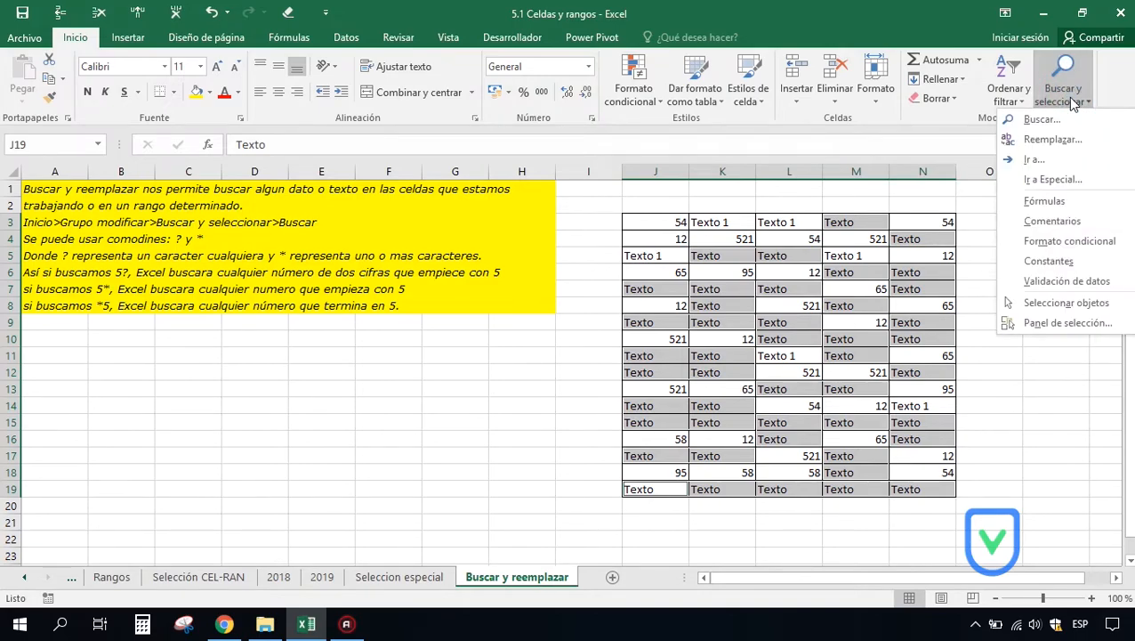
left_click(1042, 121)
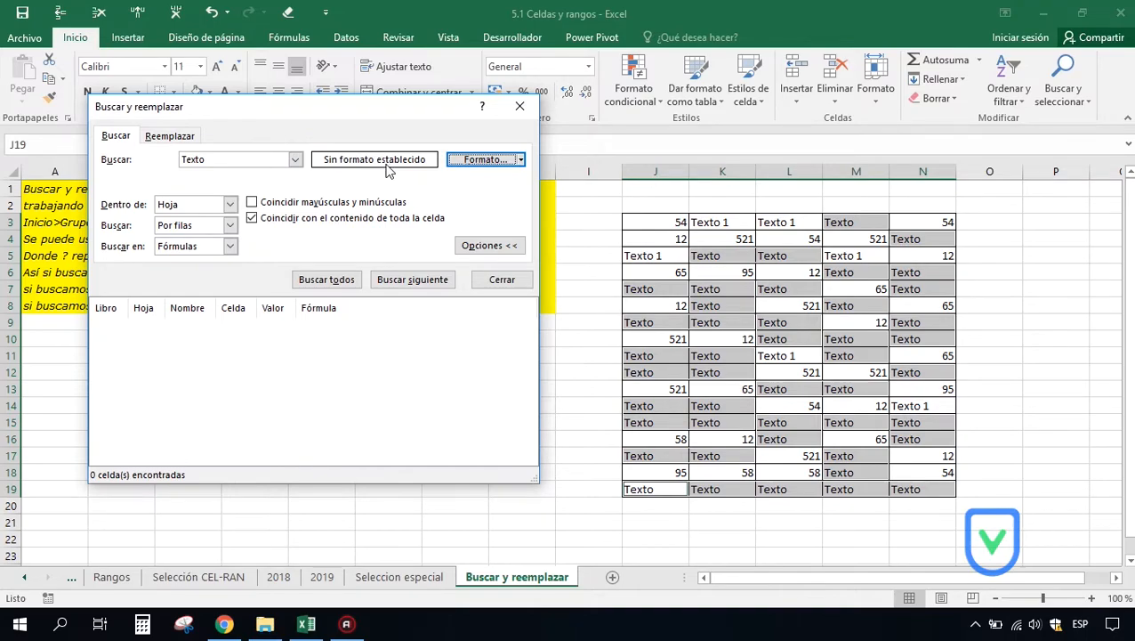
left_click(523, 160)
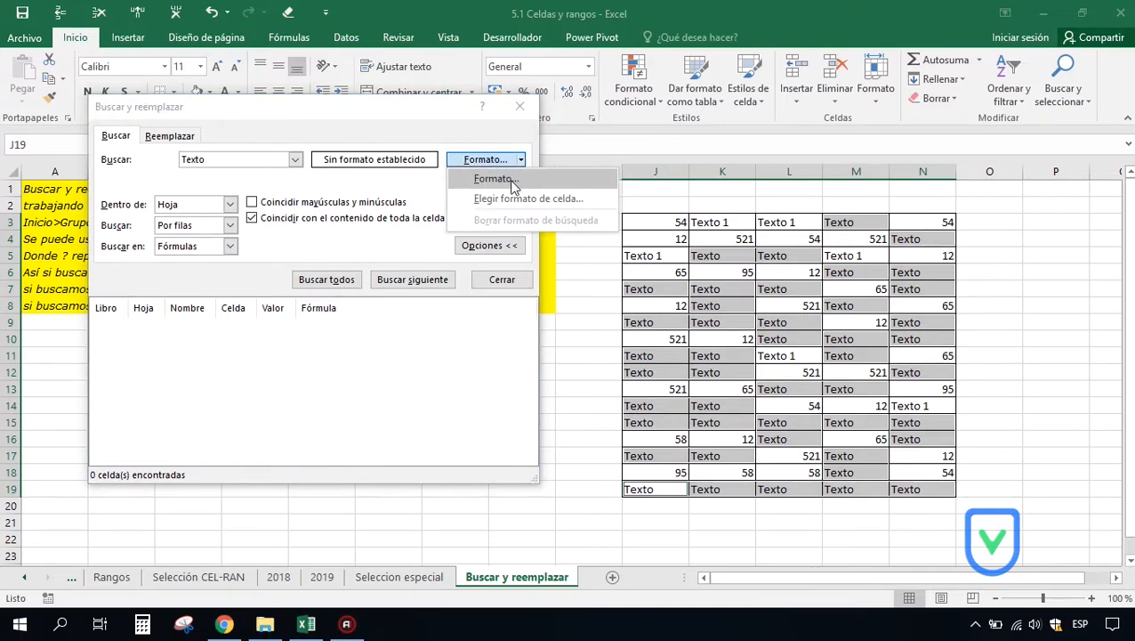
left_click(491, 178)
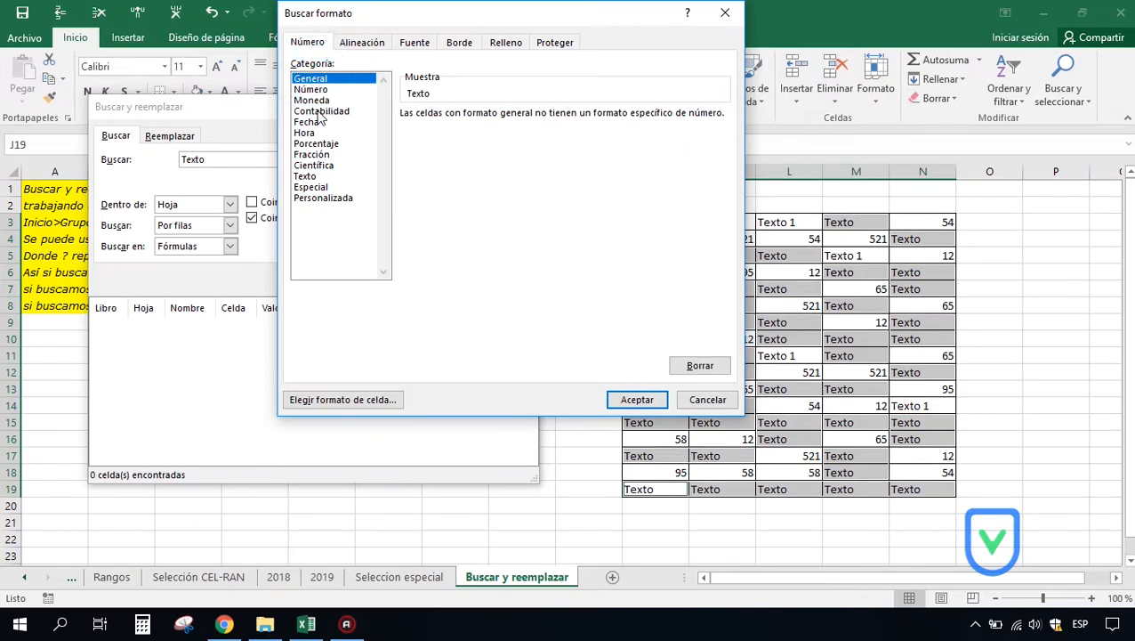
left_click(308, 124)
left_click(320, 144)
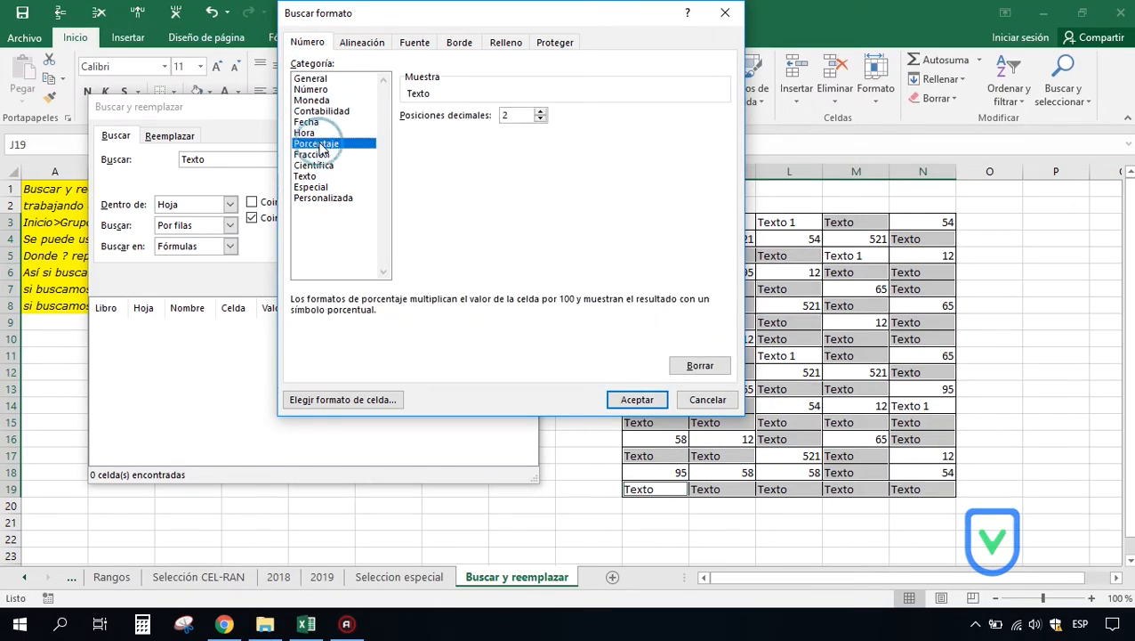
left_click(357, 44)
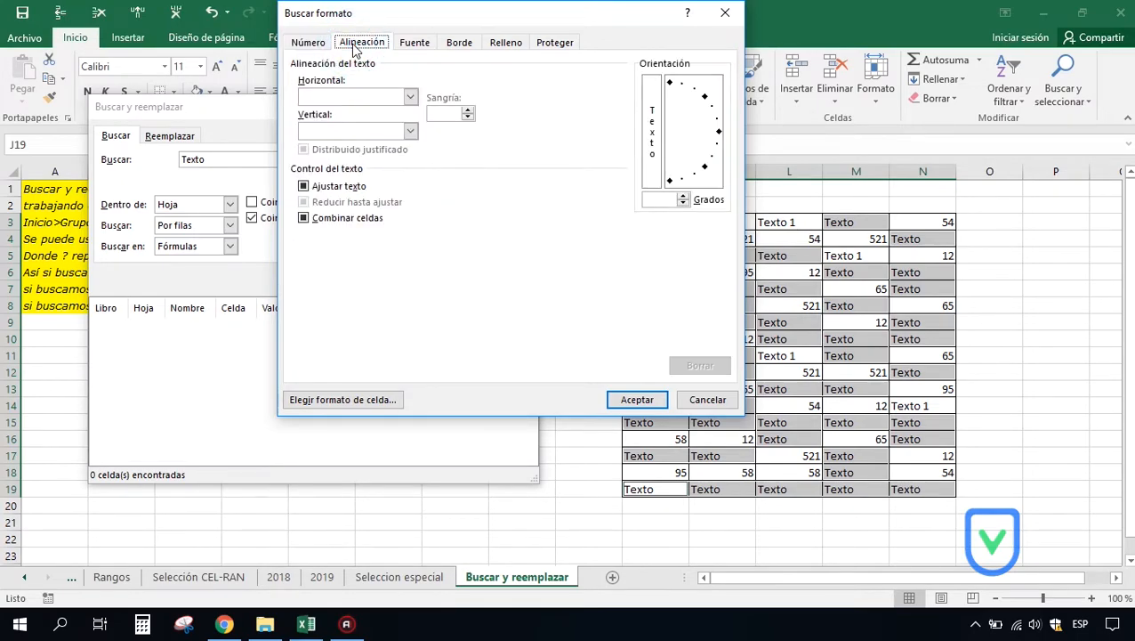
left_click(415, 42)
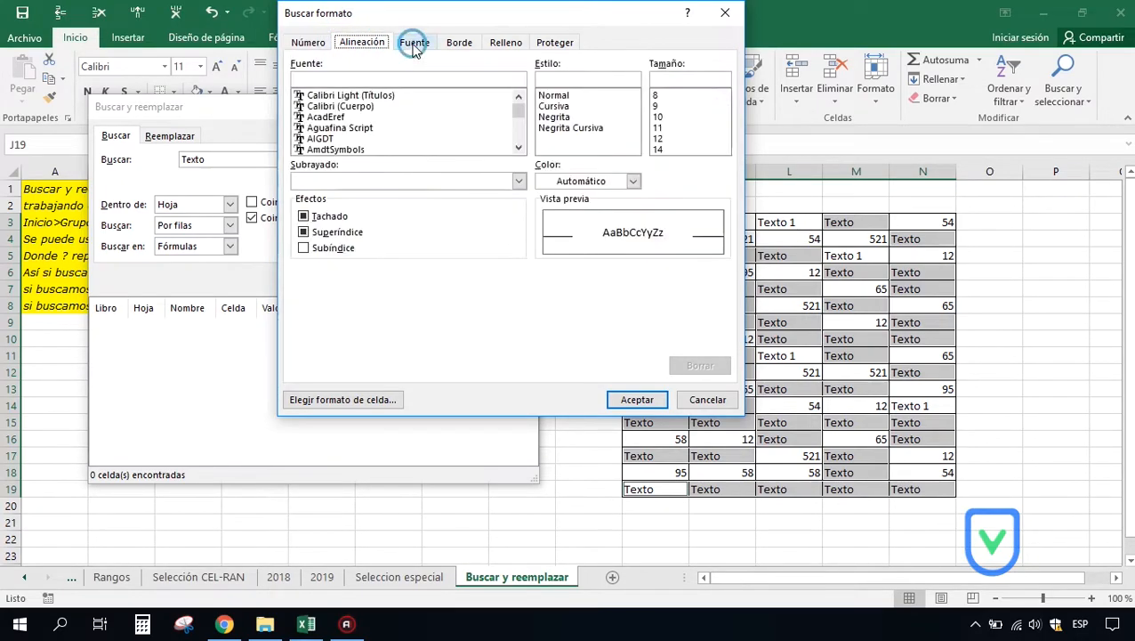
left_click(459, 43)
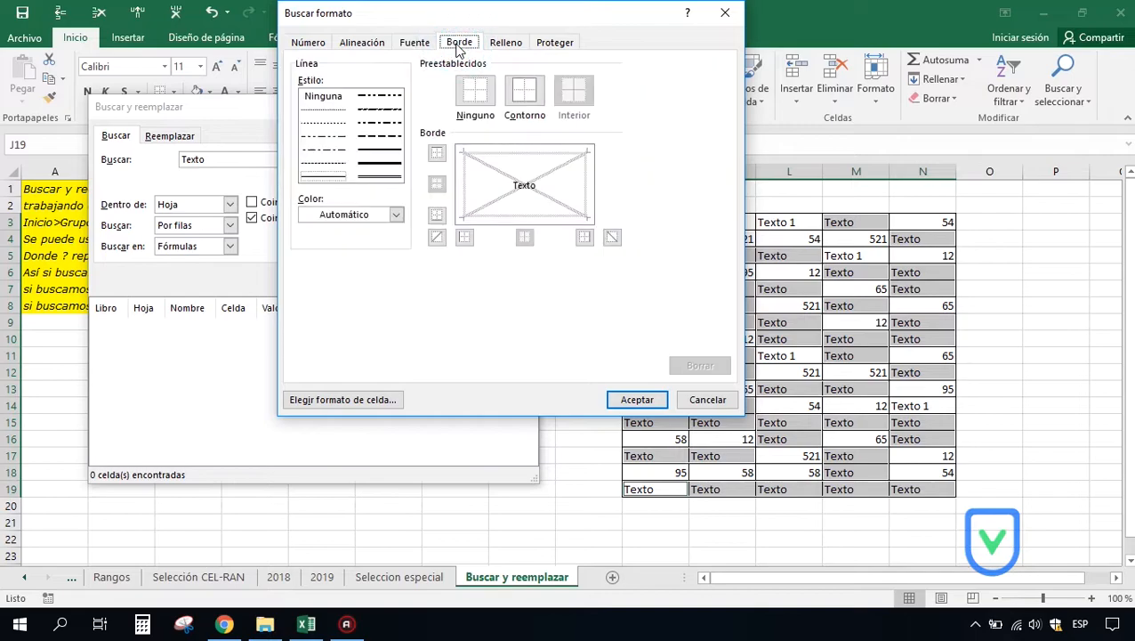
left_click(504, 43)
left_click(545, 43)
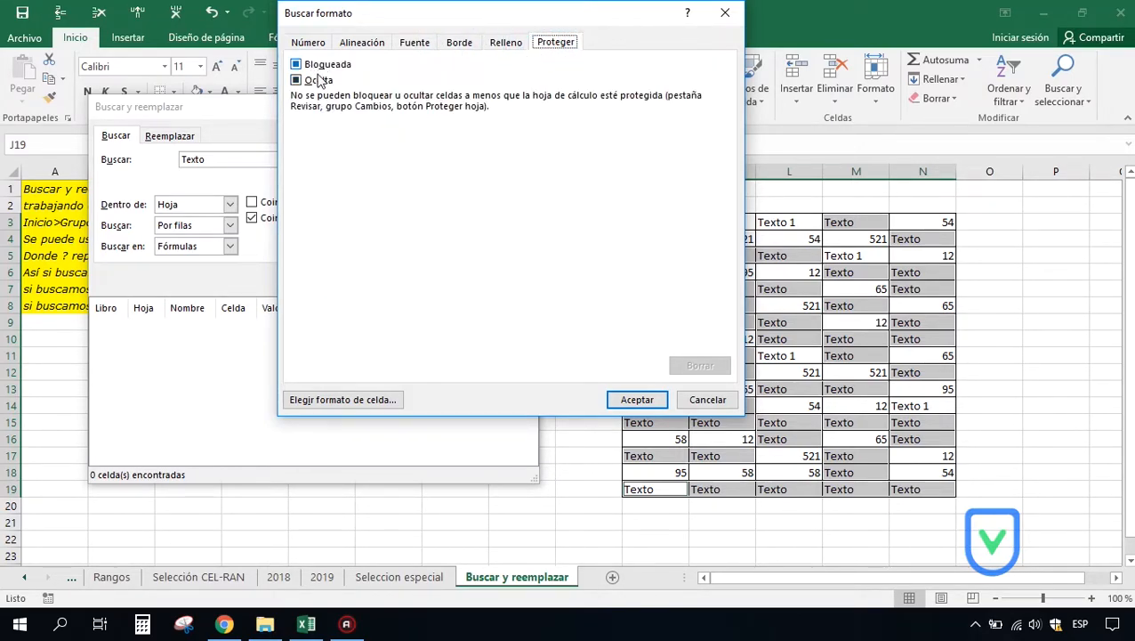
left_click(707, 400)
Step: Take the search format from cell J3 as the format criterion for Find
left_click(521, 159)
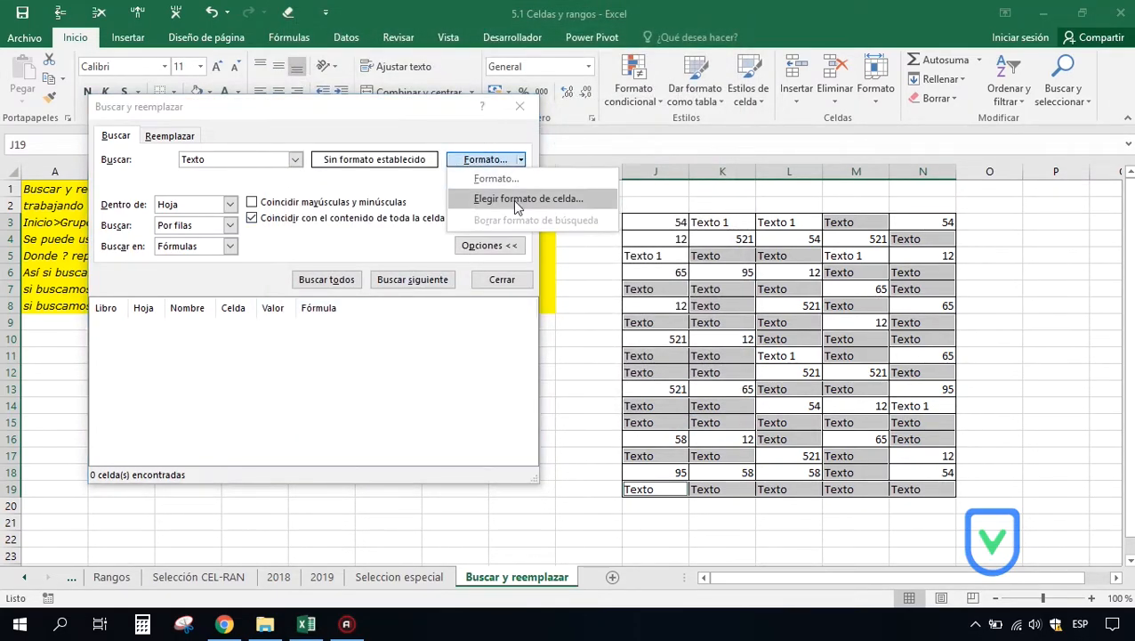
left_click(514, 200)
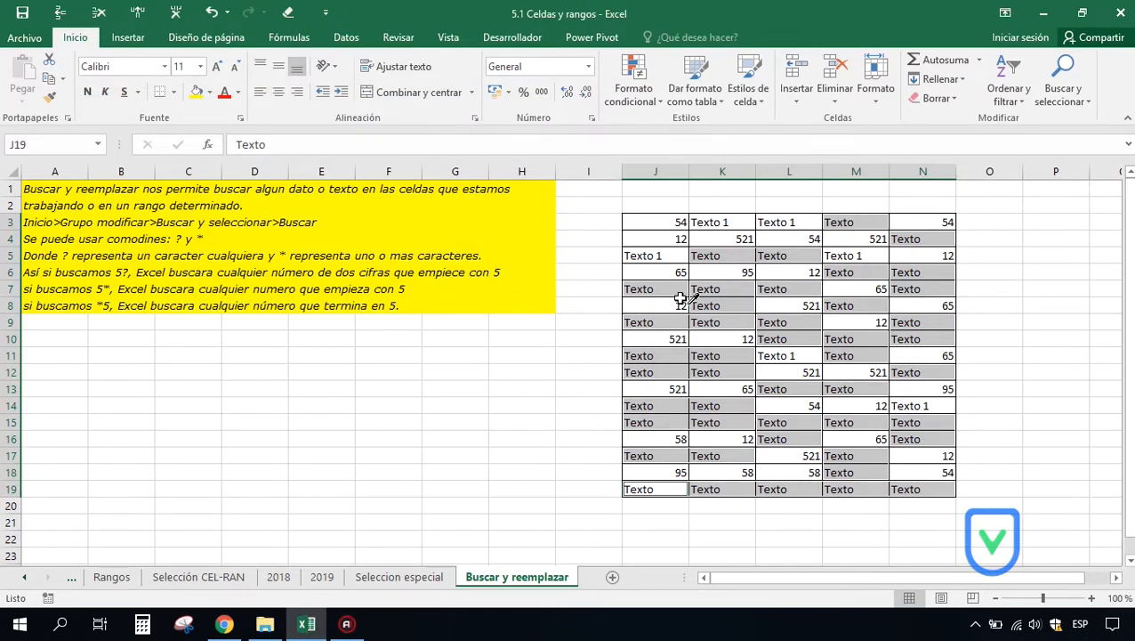
left_click(652, 221)
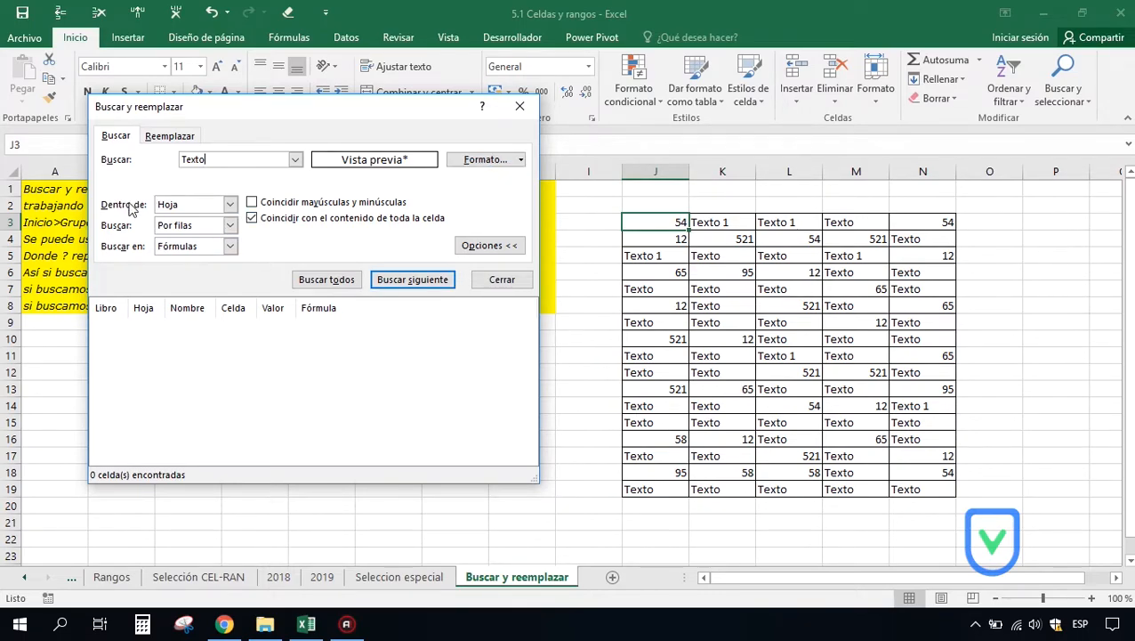
Step: Set Find to search within the whole workbook (Libro), by rows and in formulas, and close Find and Replace
left_click(230, 204)
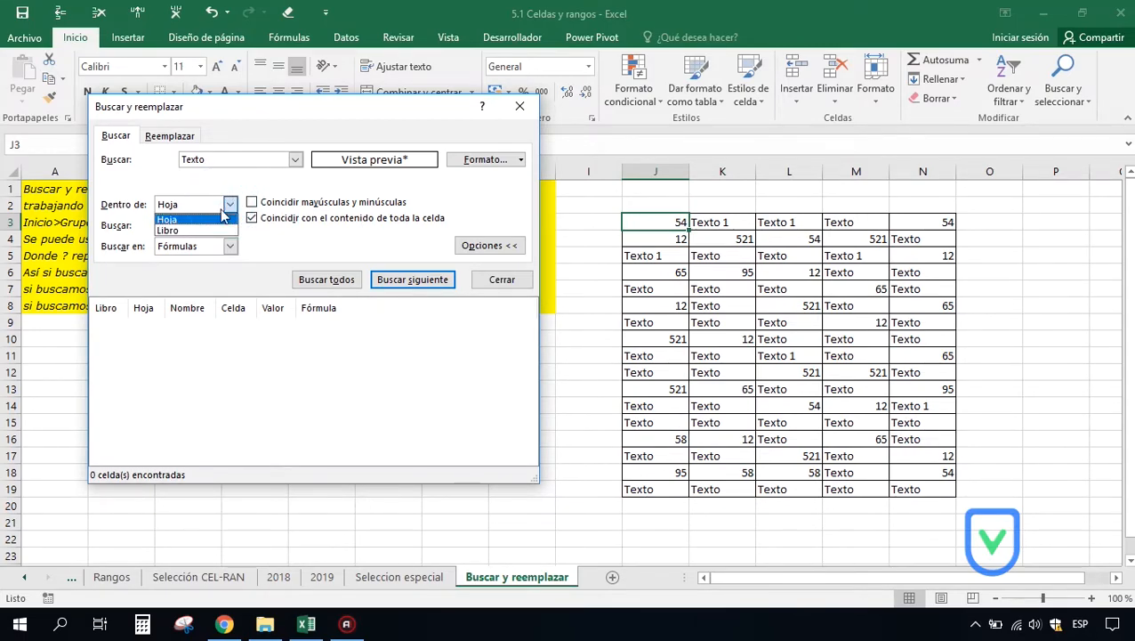
left_click(182, 230)
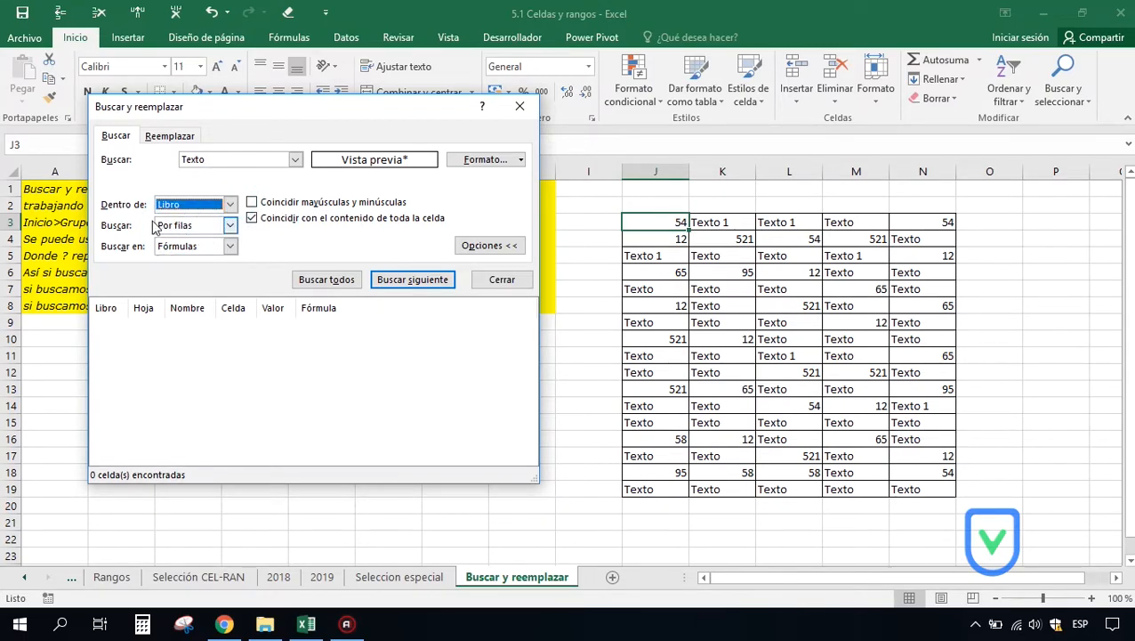
left_click(230, 226)
left_click(230, 228)
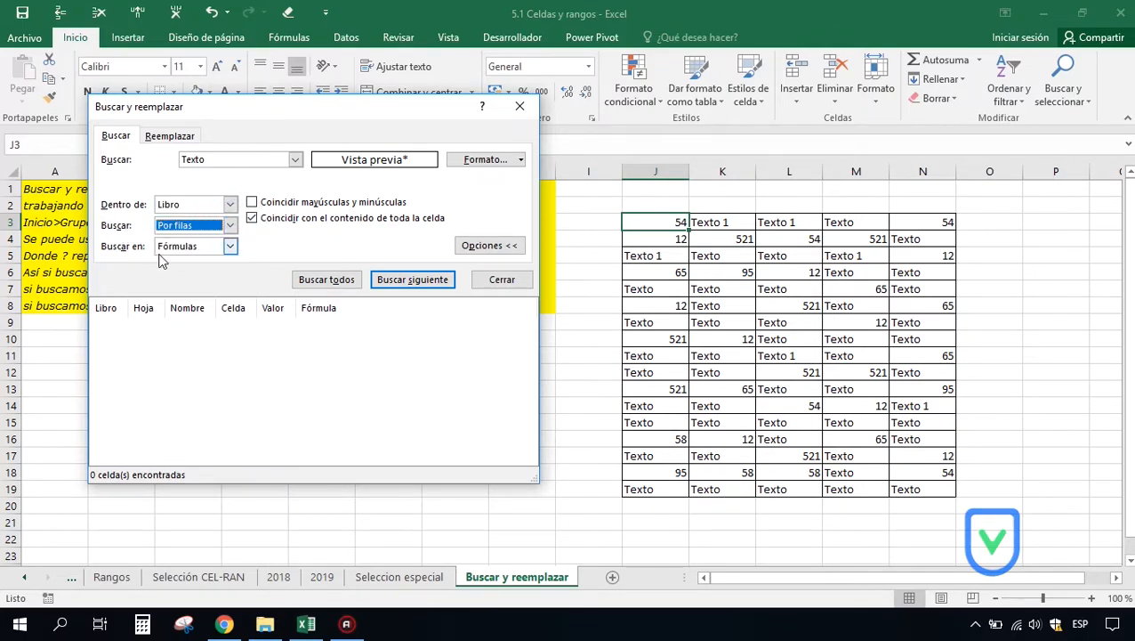
left_click(231, 246)
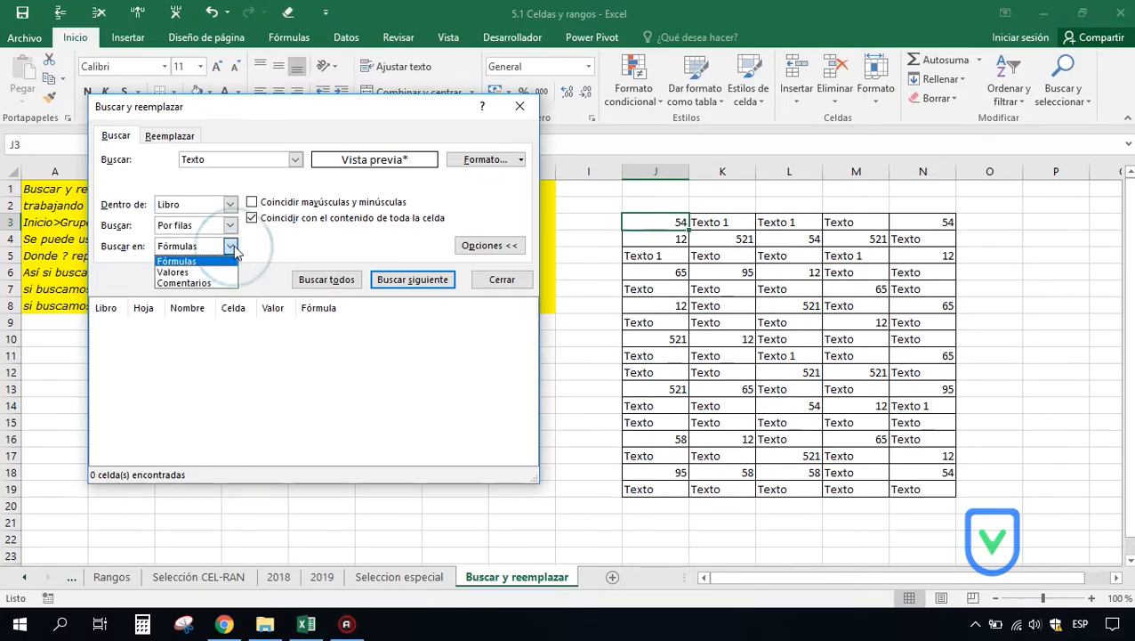
left_click(176, 261)
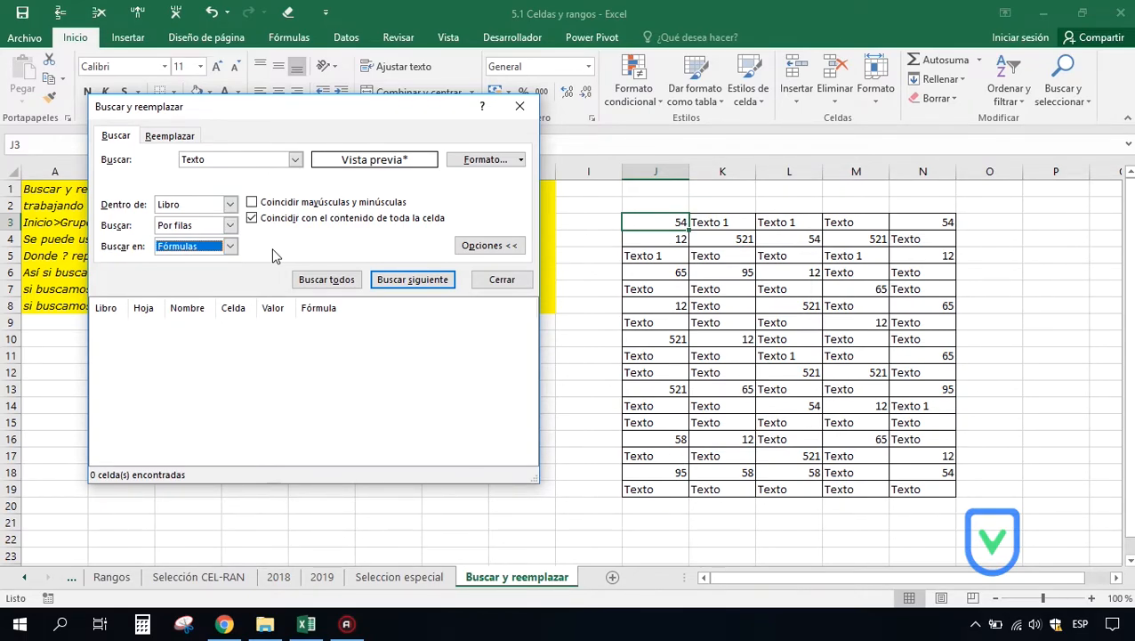
left_click(519, 106)
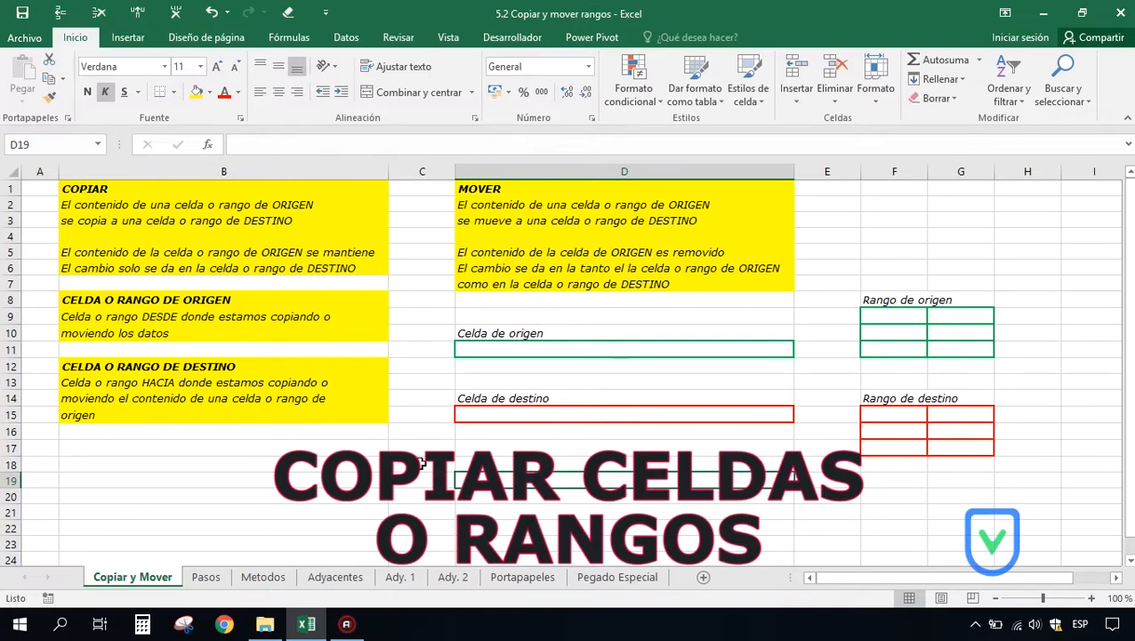
Step: Review the copy and move explanations in workbook 5.2, selecting origin range E8:F10 and destination range E14:F16 on the Pasos sheet
left_click(501, 189)
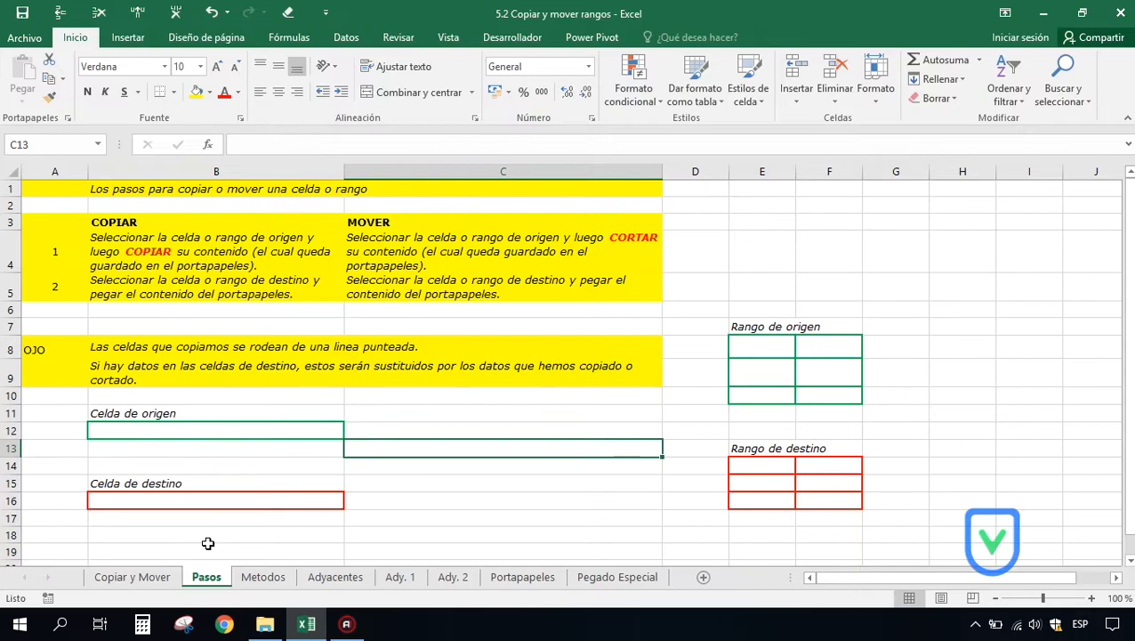
left_click(761, 352)
left_click_drag(761, 351, 824, 392)
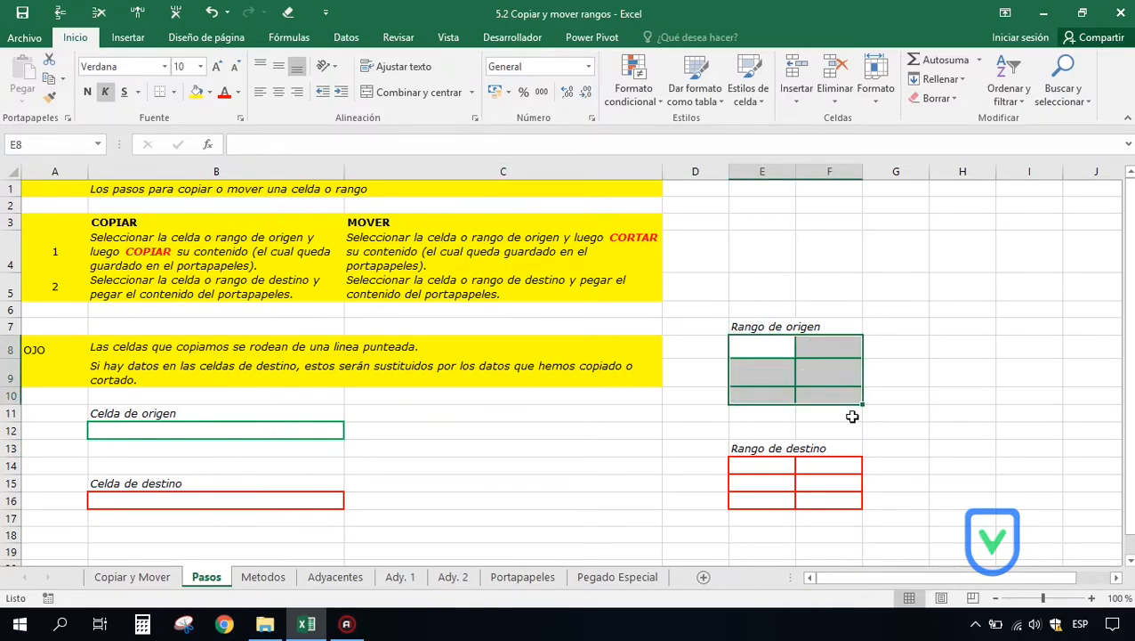
left_click_drag(740, 464, 816, 509)
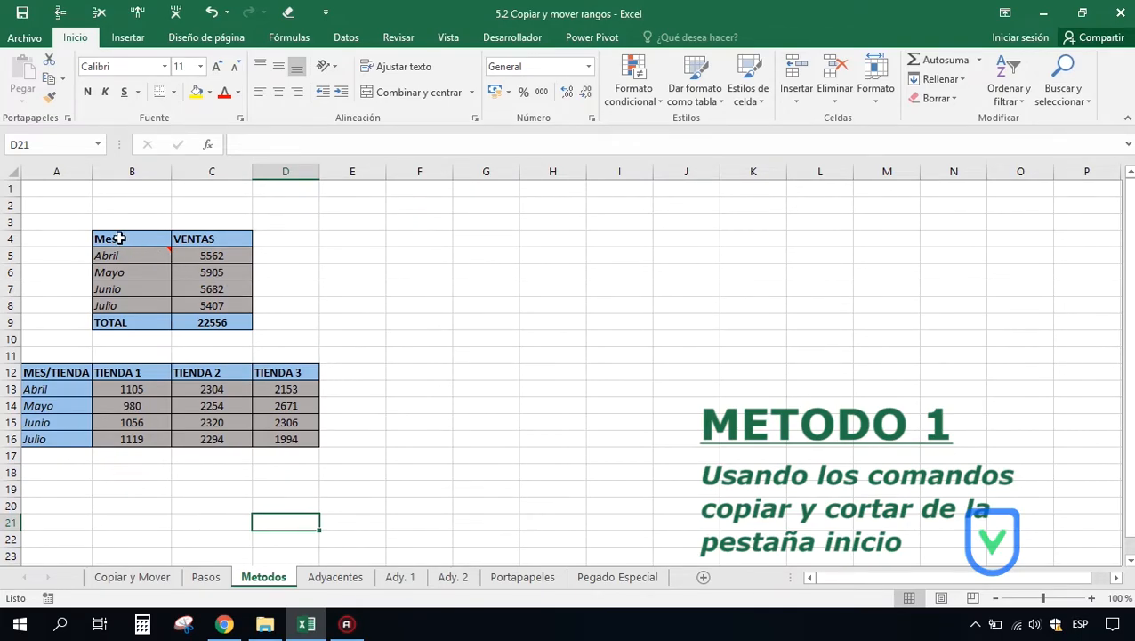
Step: On the Metodos sheet, copy the monthly sales table B4:C9 and paste it with its upper-left cell at G4
left_click_drag(119, 239, 220, 323)
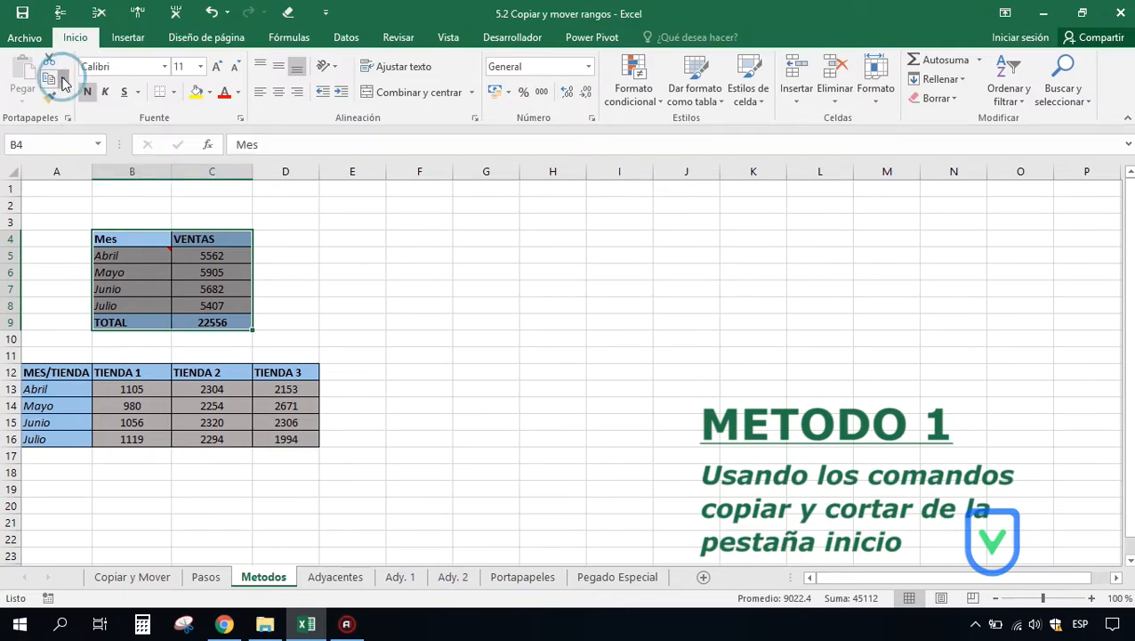
left_click(62, 79)
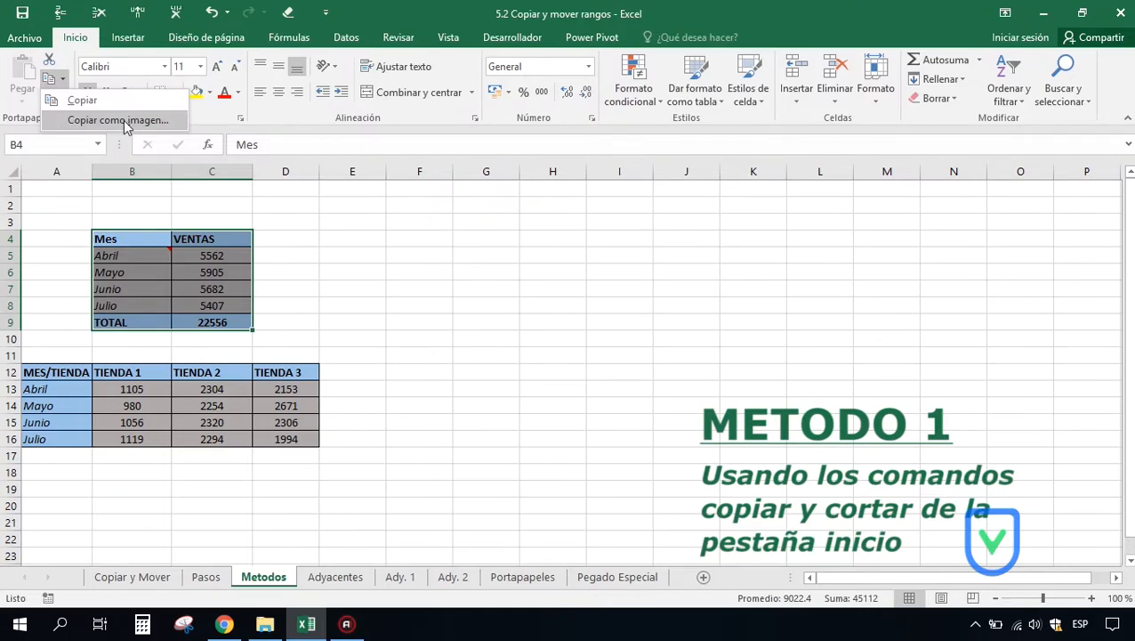
left_click(63, 82)
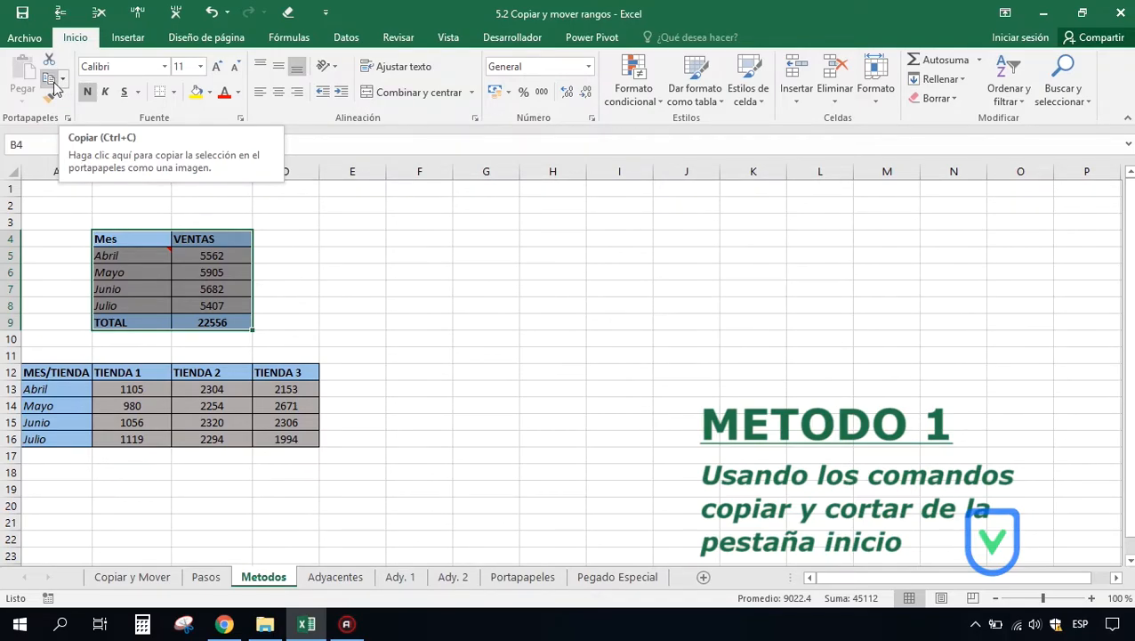
left_click(47, 81)
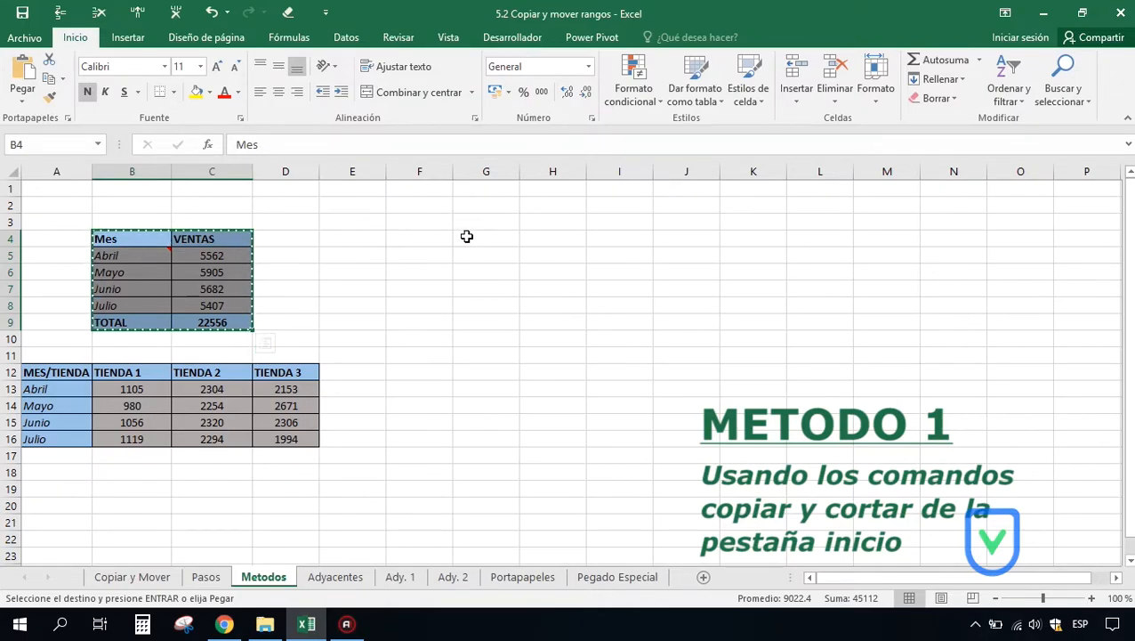
left_click_drag(467, 235, 561, 329)
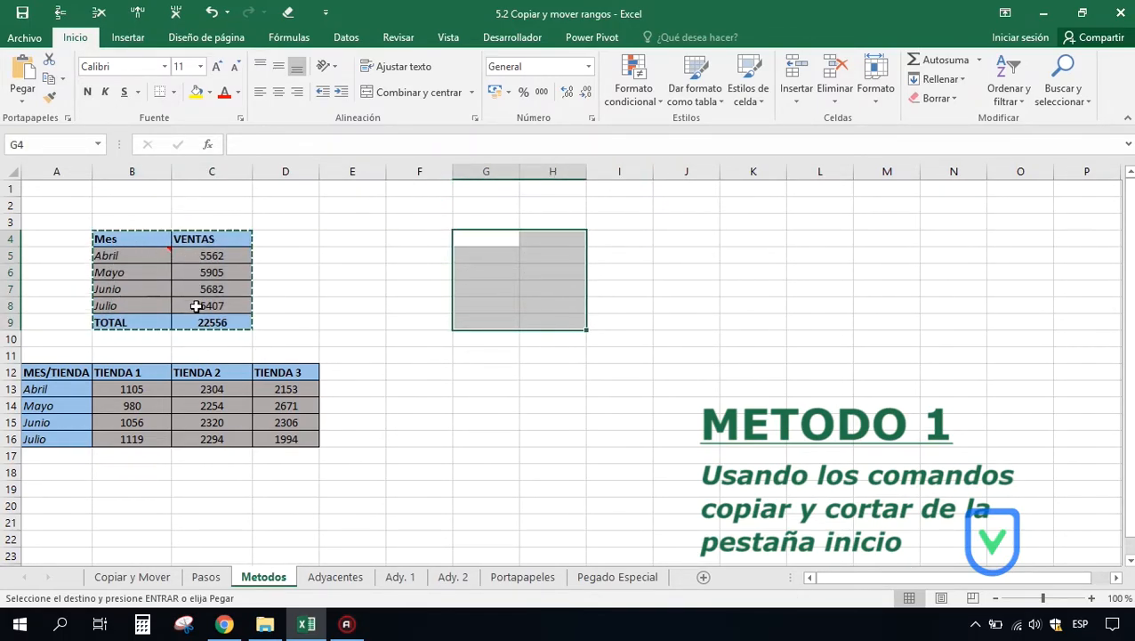
left_click(496, 236)
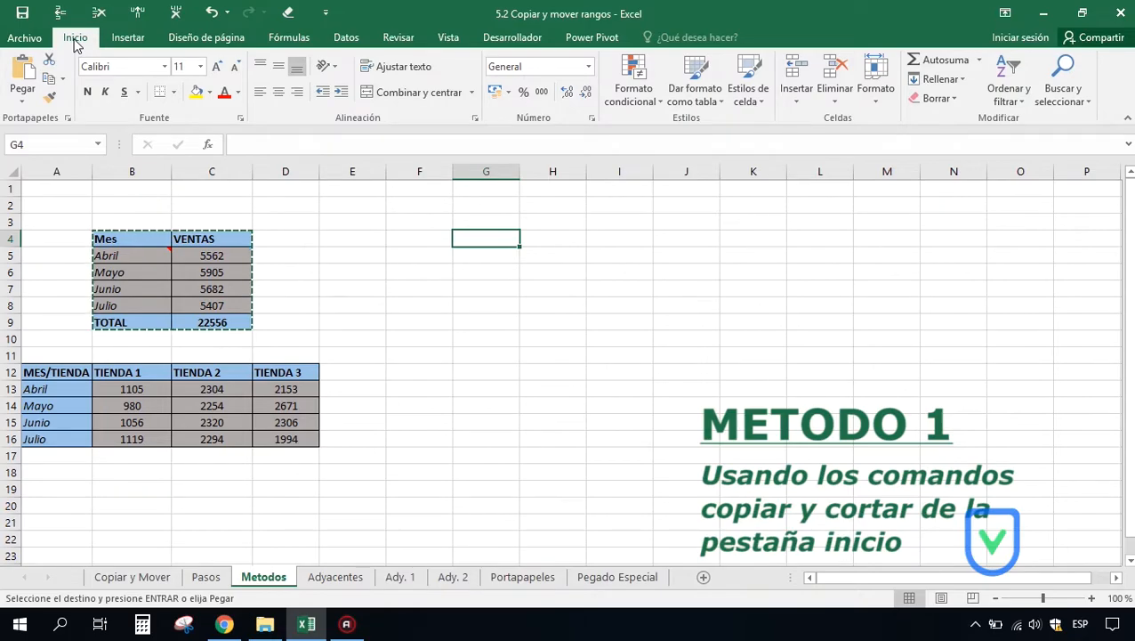
left_click(24, 71)
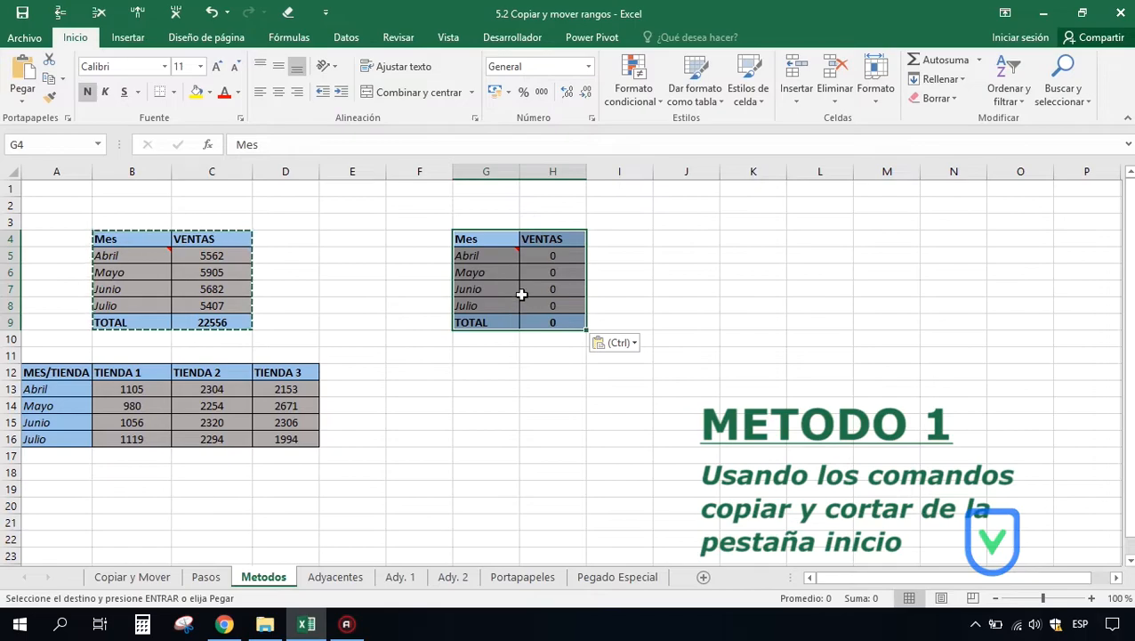
Step: Examine the pasted table's headings, months and VENTAS formulas in H5:H9, and compare them with the original table B4:C9
left_click(472, 240)
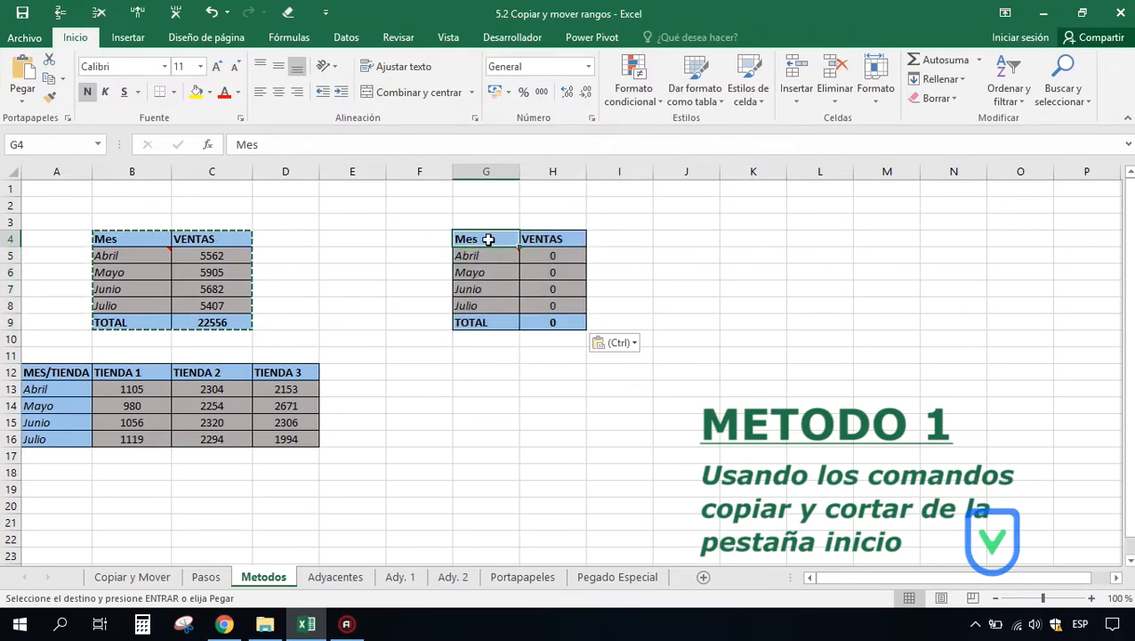
left_click(550, 238)
left_click(479, 323)
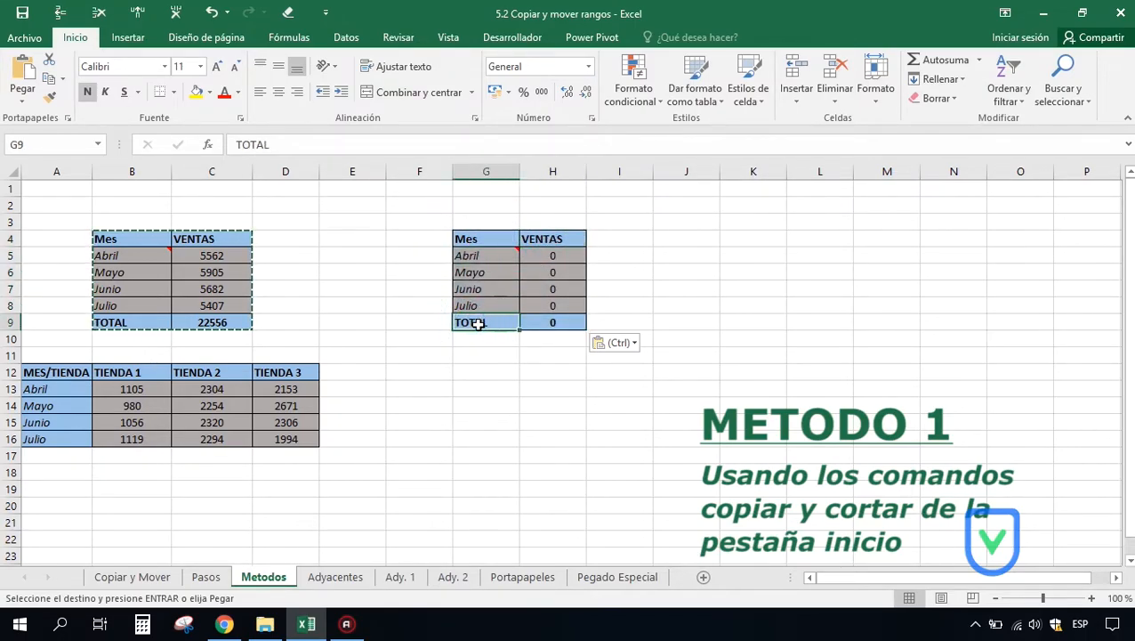
left_click_drag(468, 255, 471, 305)
left_click_drag(550, 257, 552, 322)
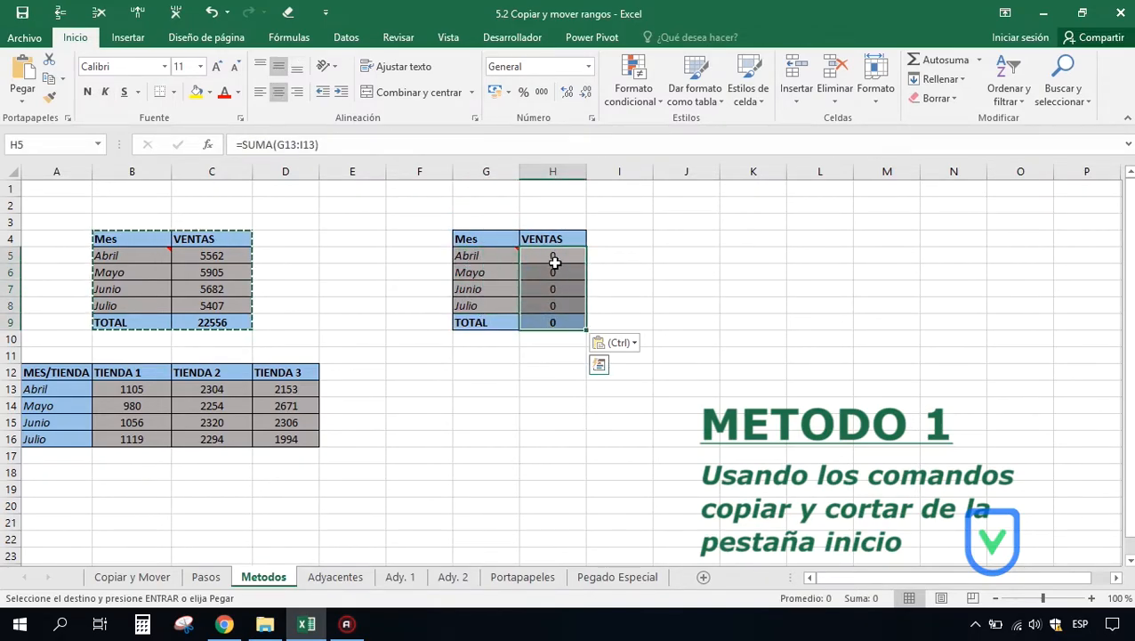
left_click(505, 255)
left_click(533, 256)
left_click_drag(532, 255, 544, 319)
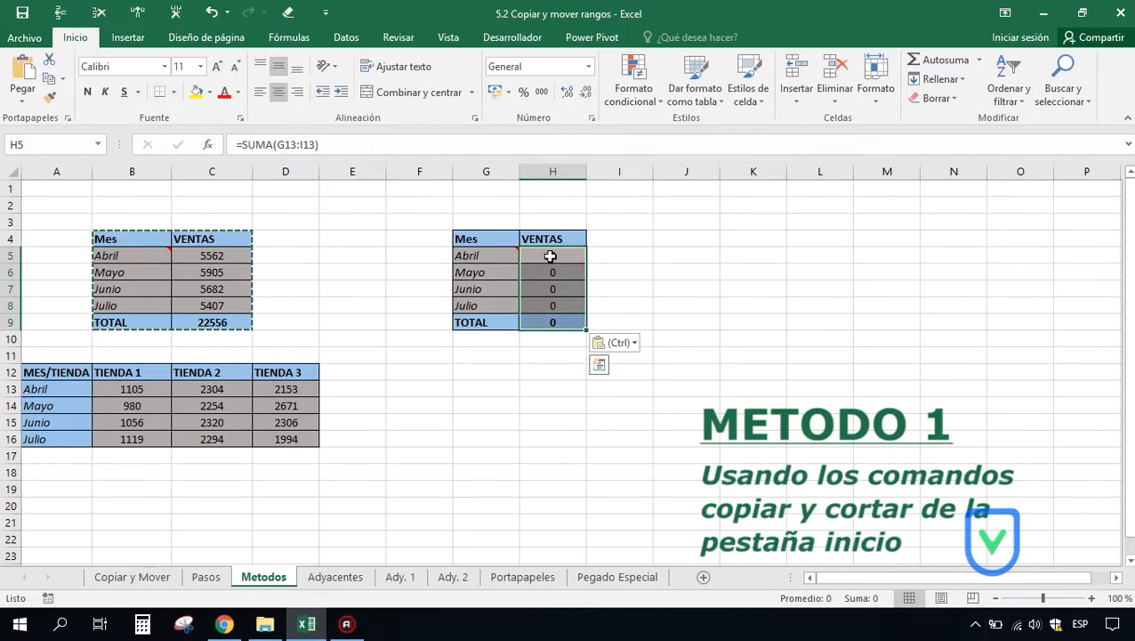
left_click_drag(551, 256, 551, 323)
left_click_drag(107, 243, 210, 321)
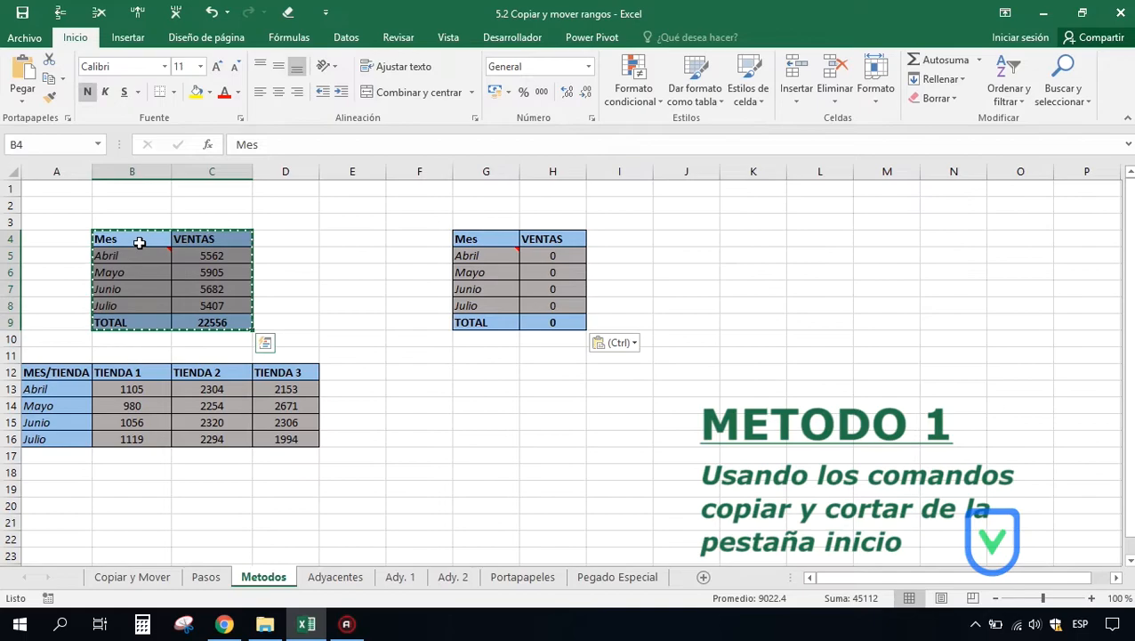
Step: Paste further copies of the still-copied sales table at J4, M4 and G12, and end copy mode
left_click(356, 237)
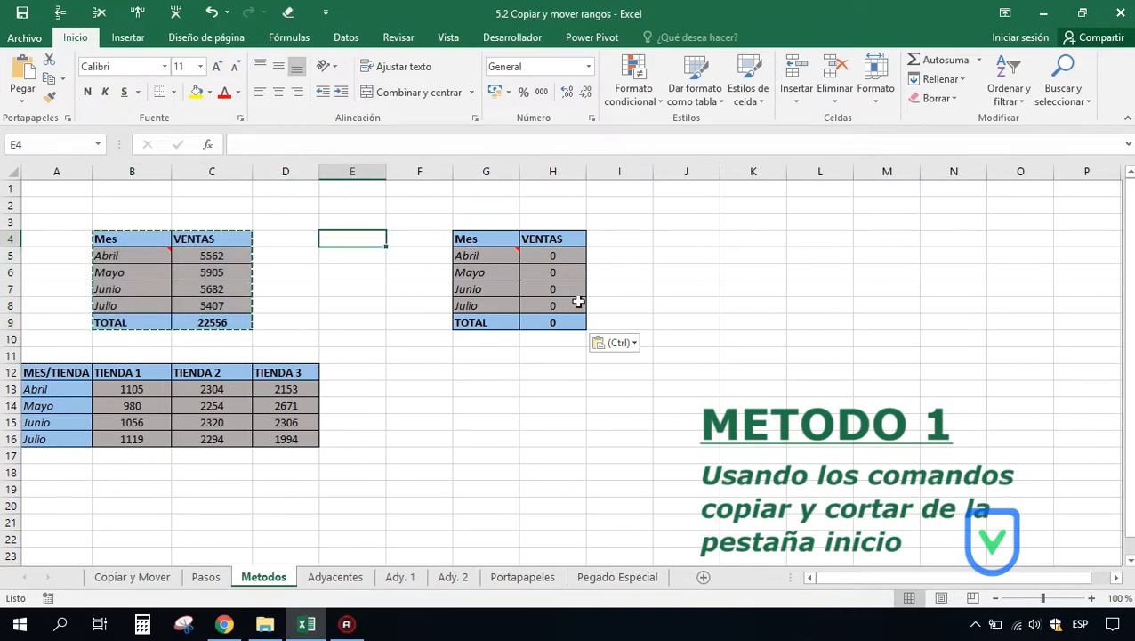
left_click(672, 236)
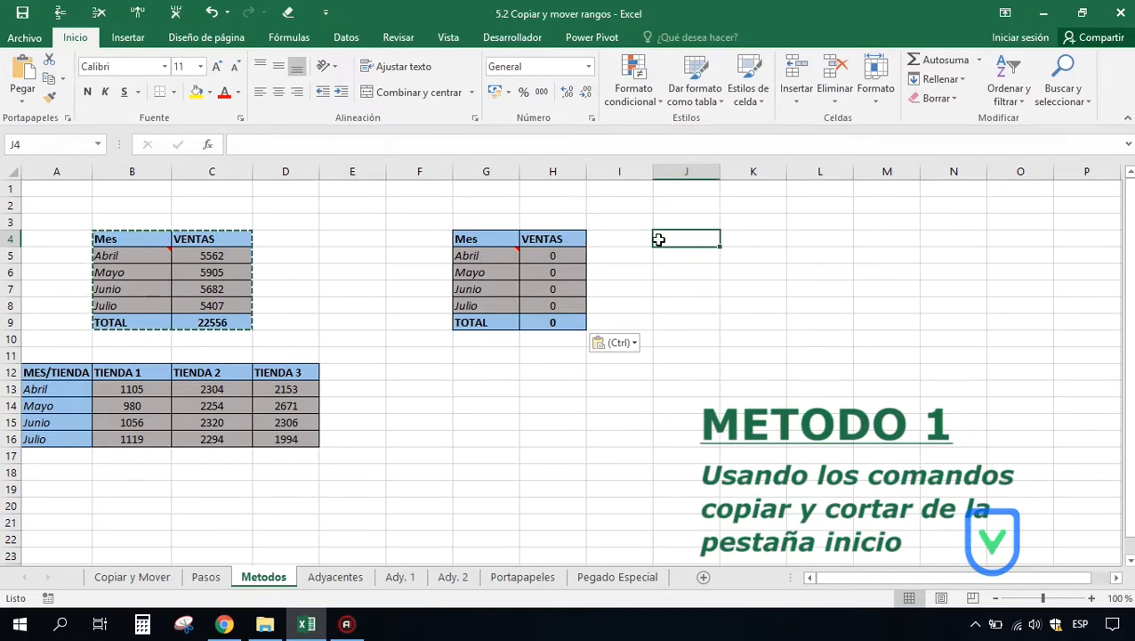
left_click(673, 235)
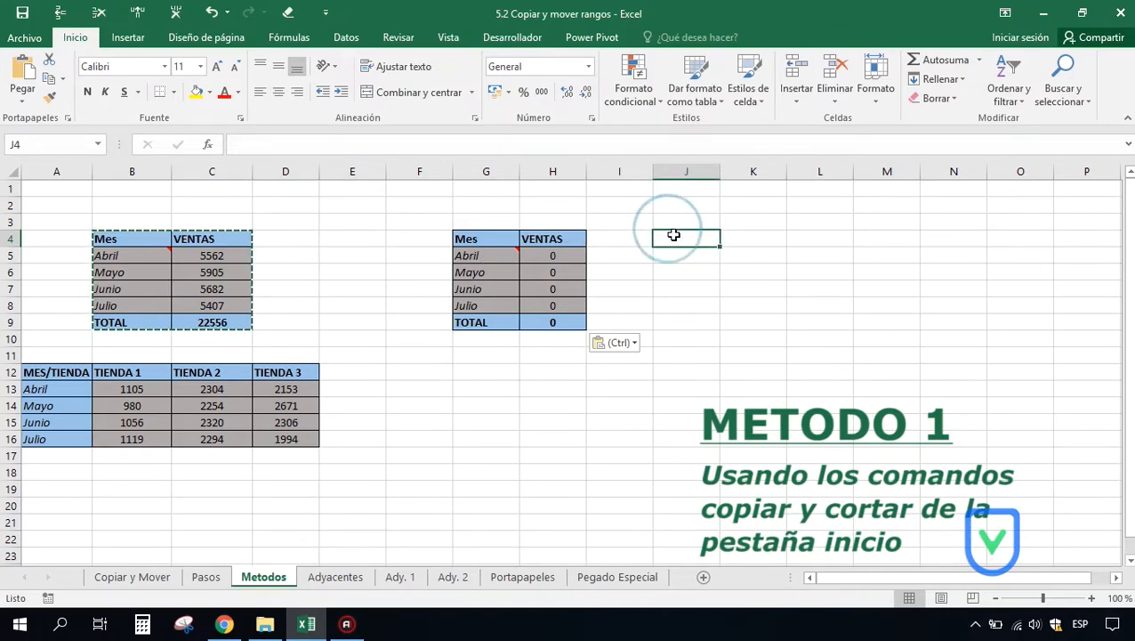
left_click(21, 75)
left_click(883, 235)
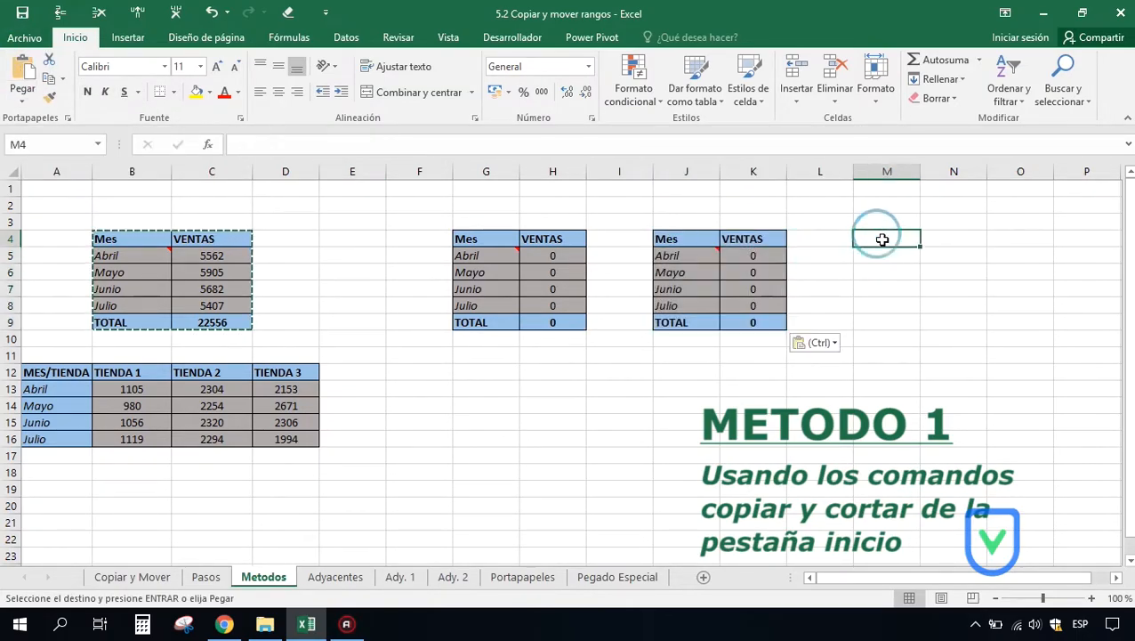
left_click(24, 77)
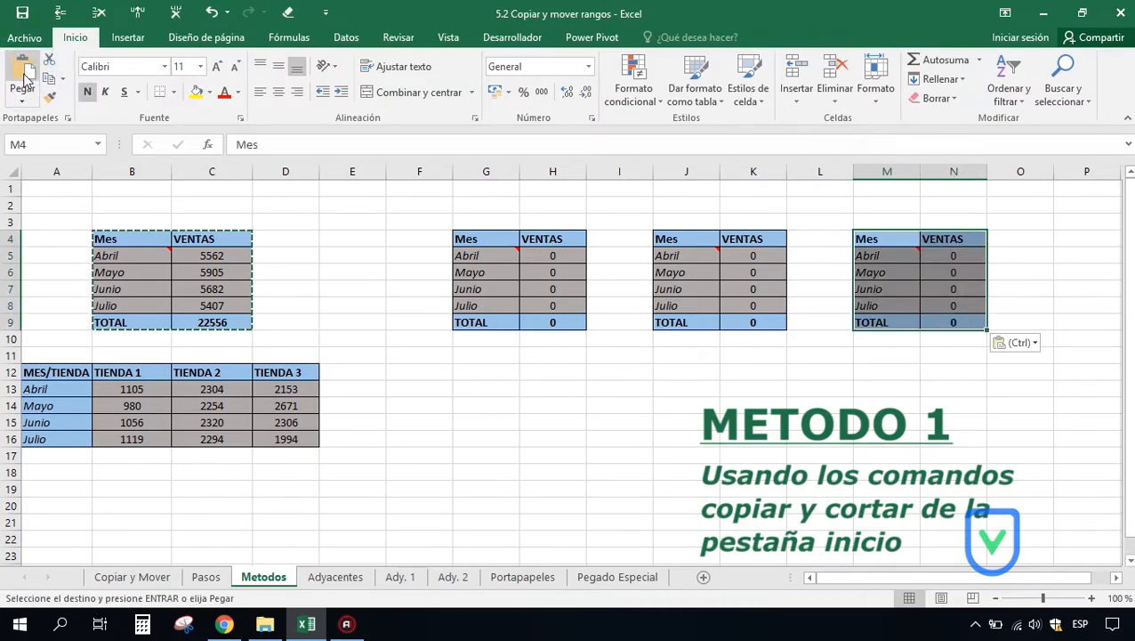
left_click(462, 372)
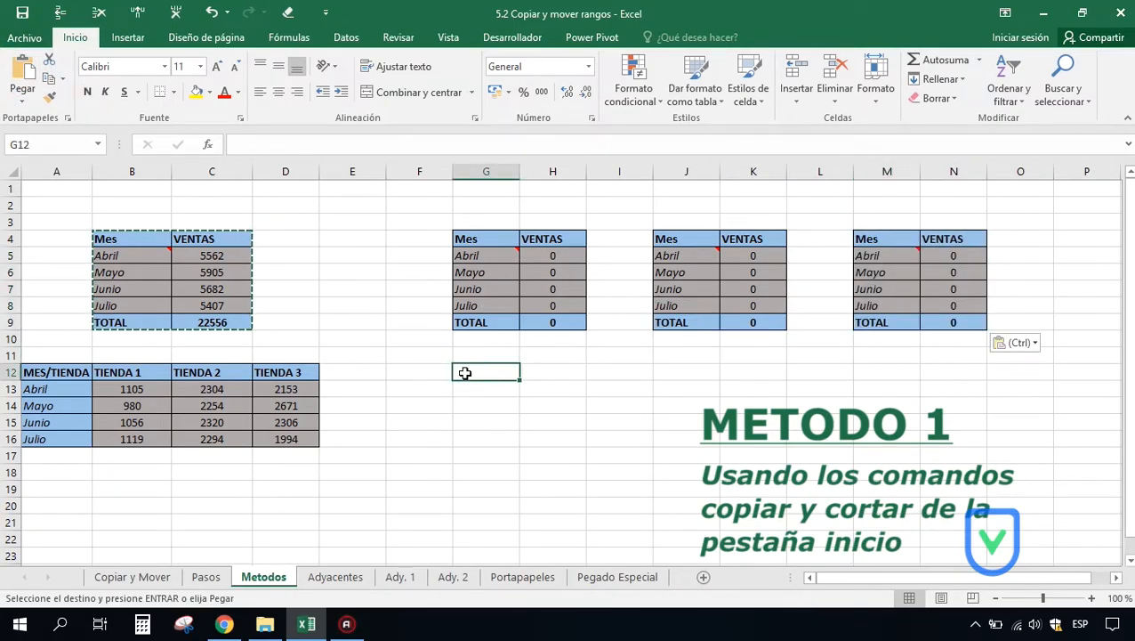
left_click(24, 74)
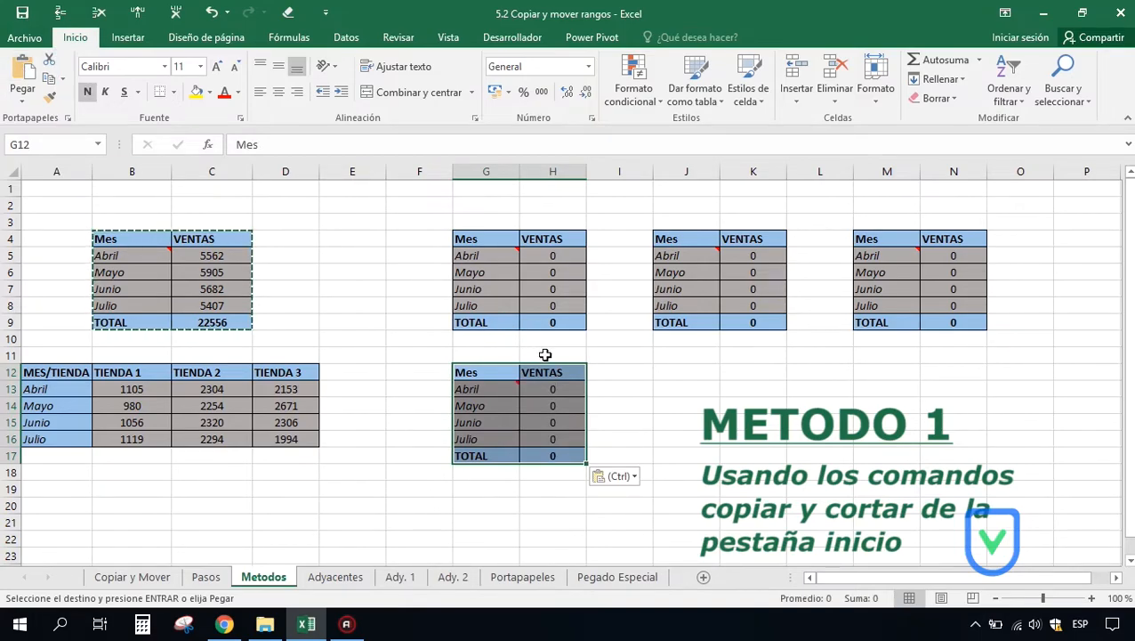
key("Escape")
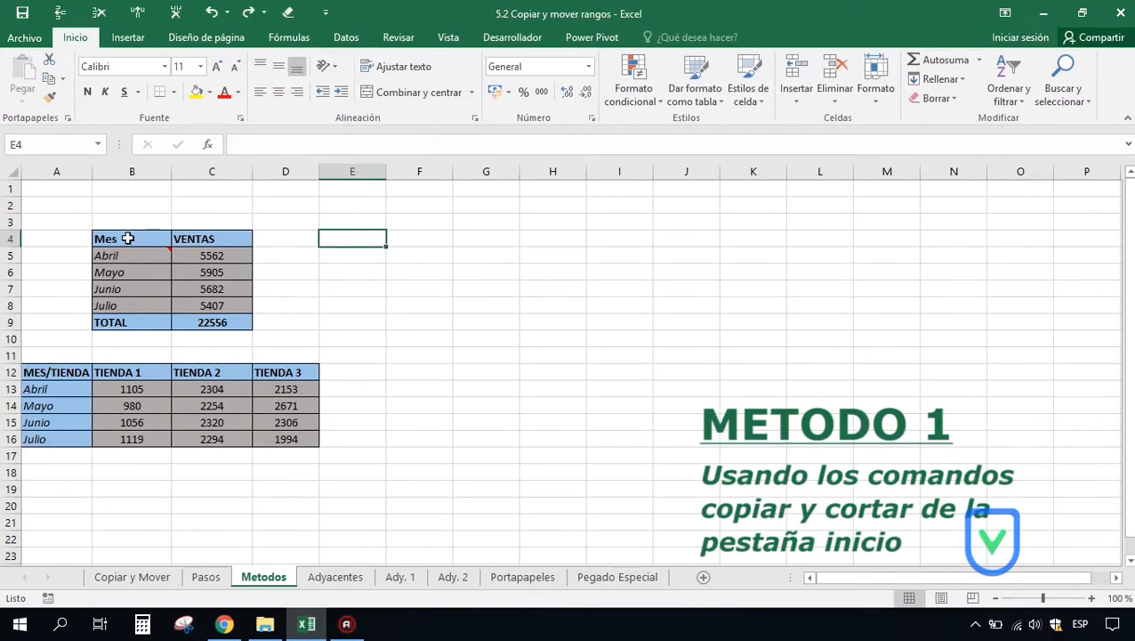
Step: Copy the sales table B4:C9 again and paste it once at G4 so that copy mode ends with the paste
left_click_drag(127, 239, 239, 321)
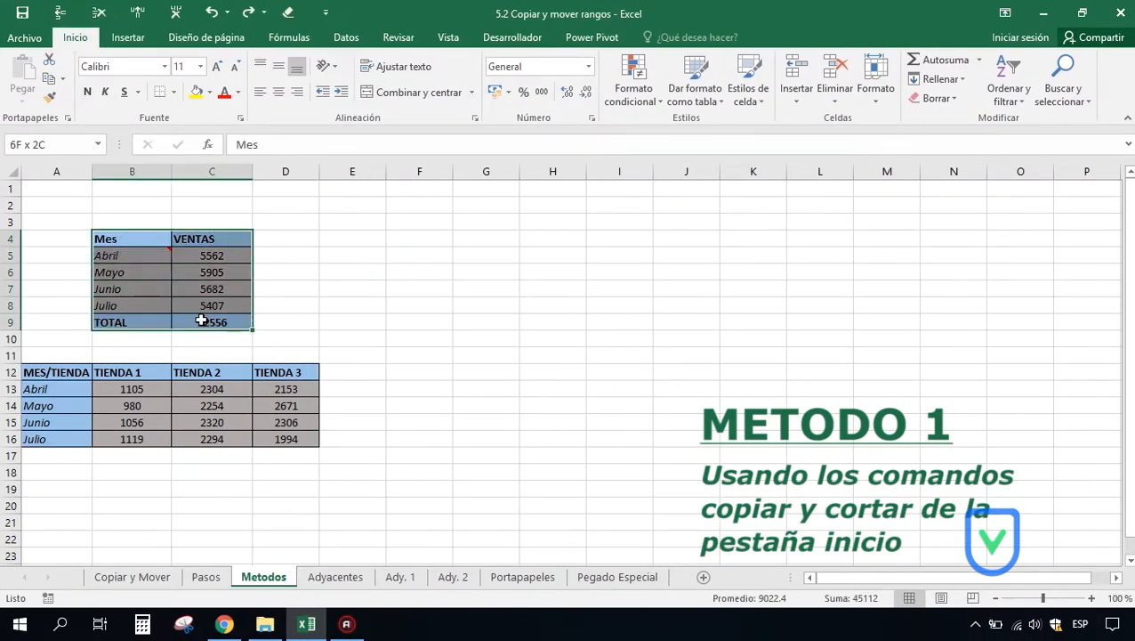
left_click(49, 80)
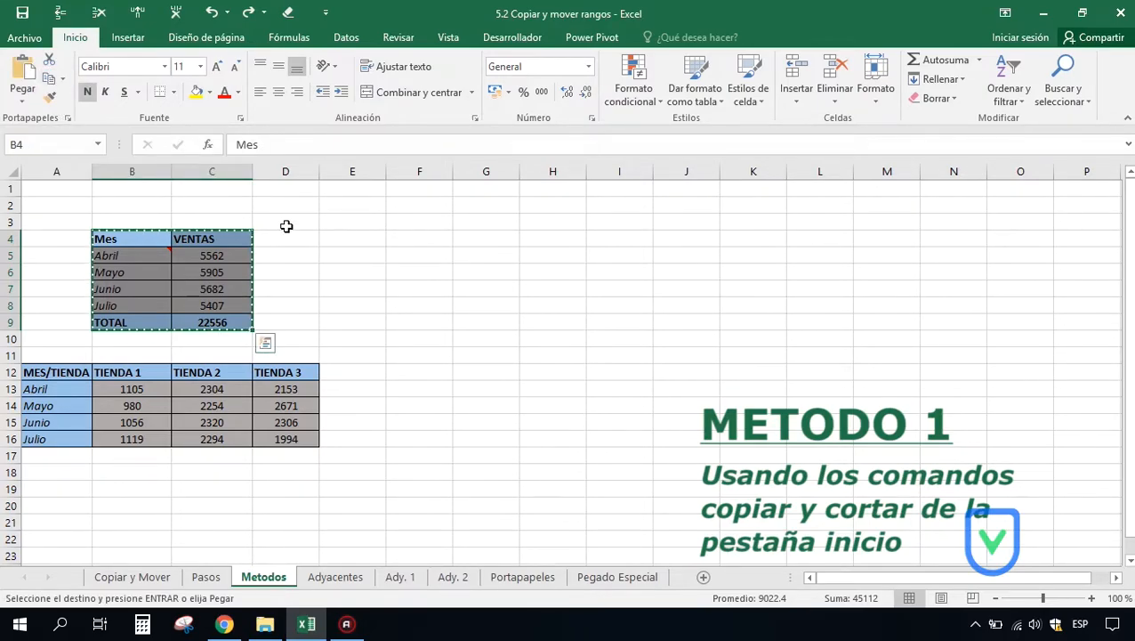
left_click(471, 237)
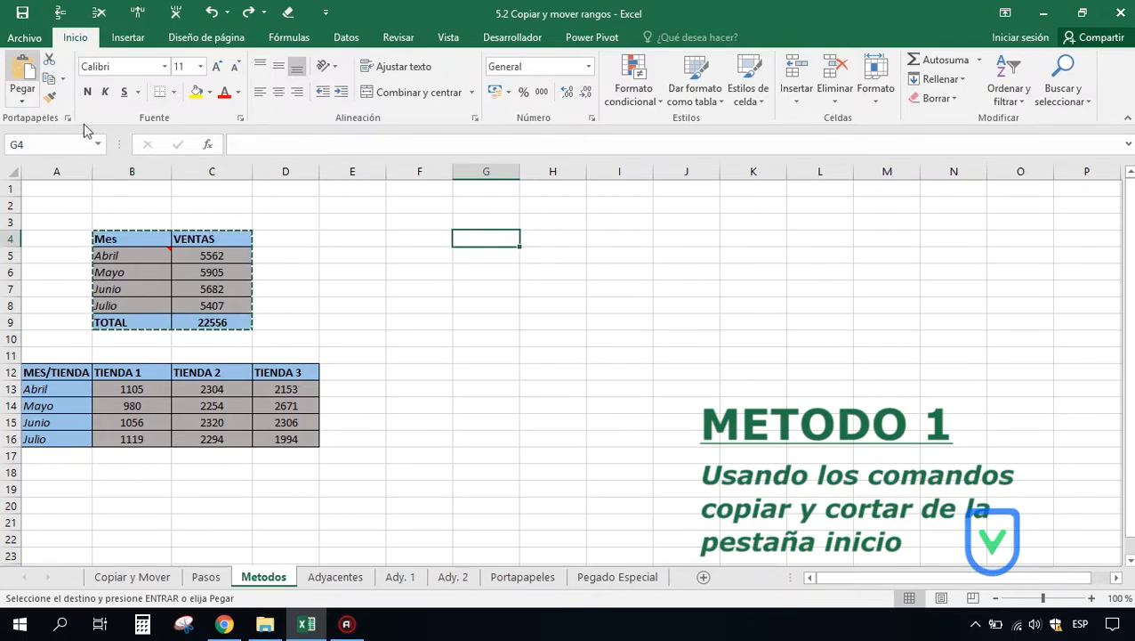
key("Return")
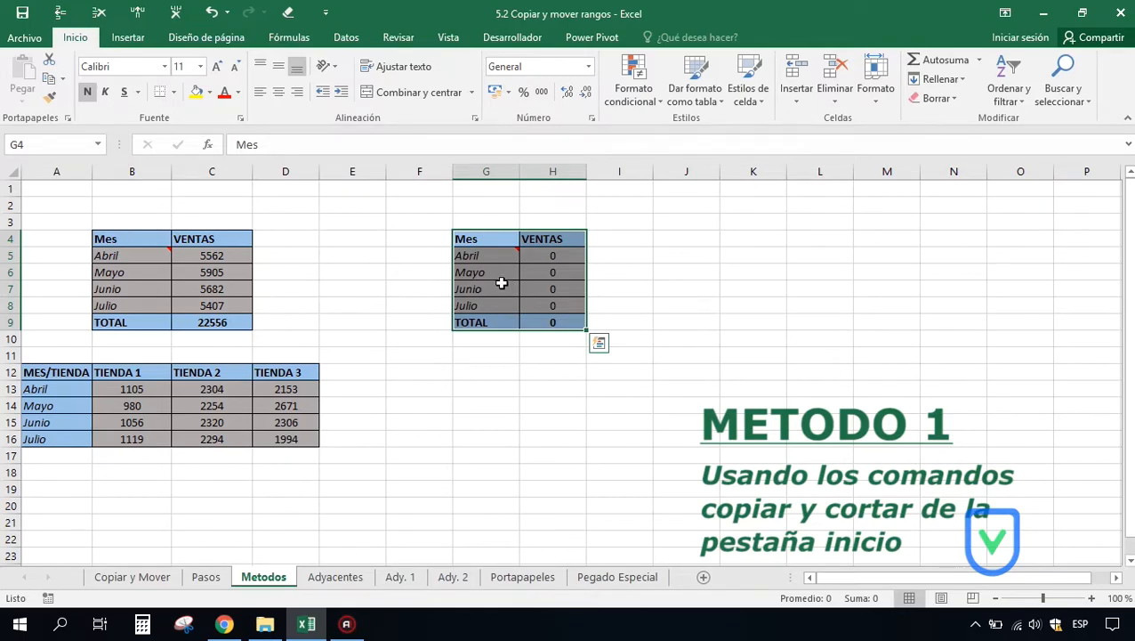
Step: Copy the VENTAS heading in C4 and select J4 as its destination
left_click(198, 237)
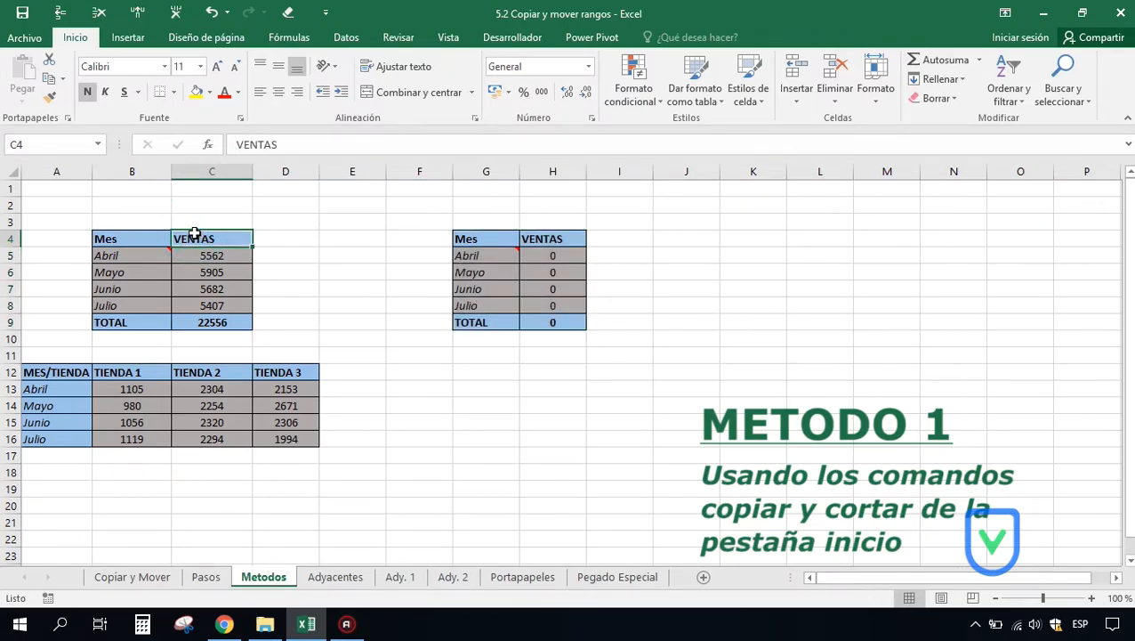
left_click(49, 79)
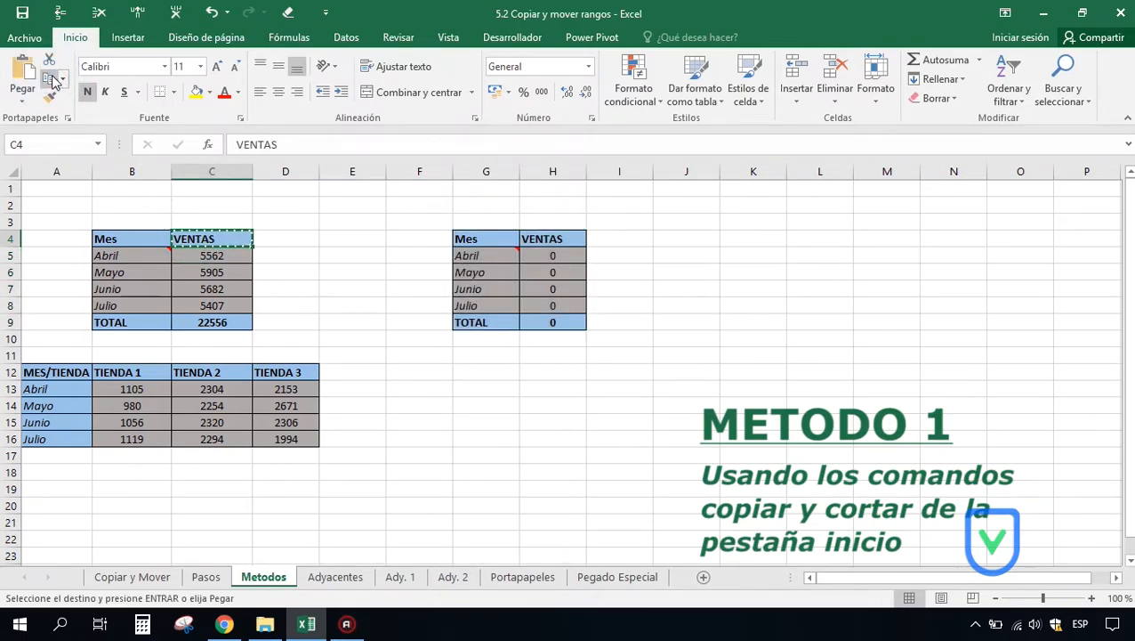
left_click(697, 237)
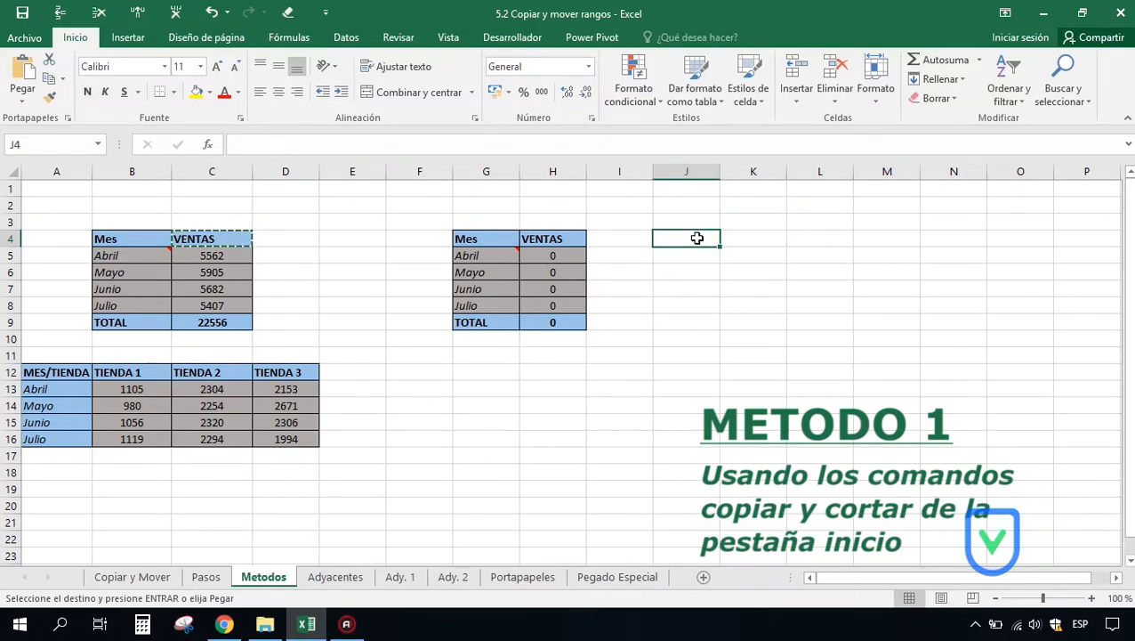
Step: Paste the copied VENTAS header cell into J4 on the Metodos sheet
key("Return")
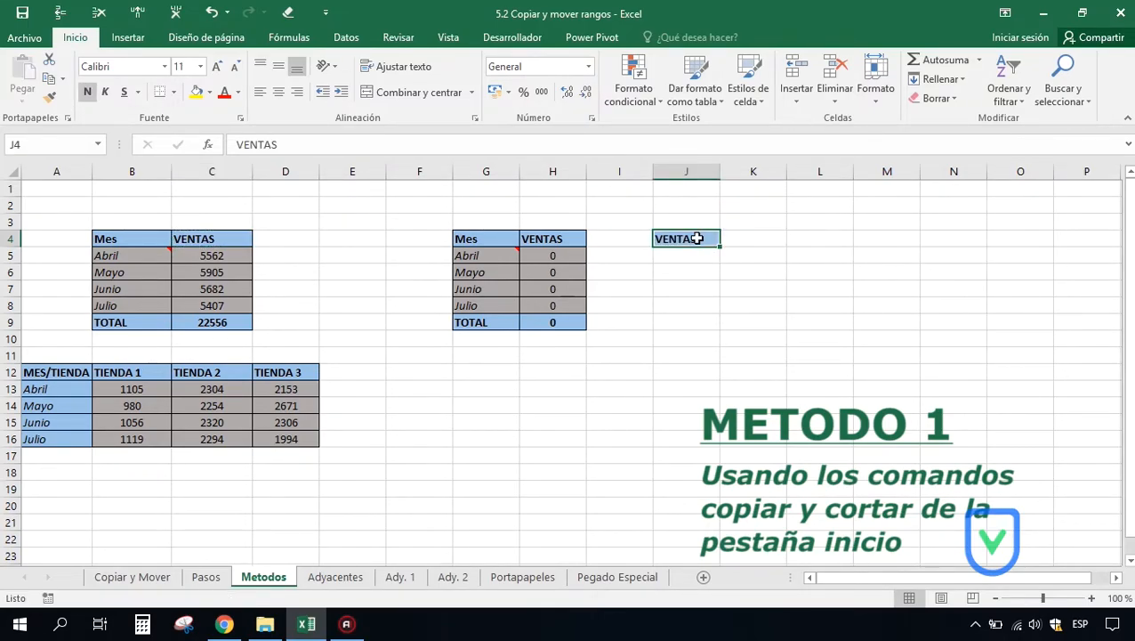
left_click(741, 268)
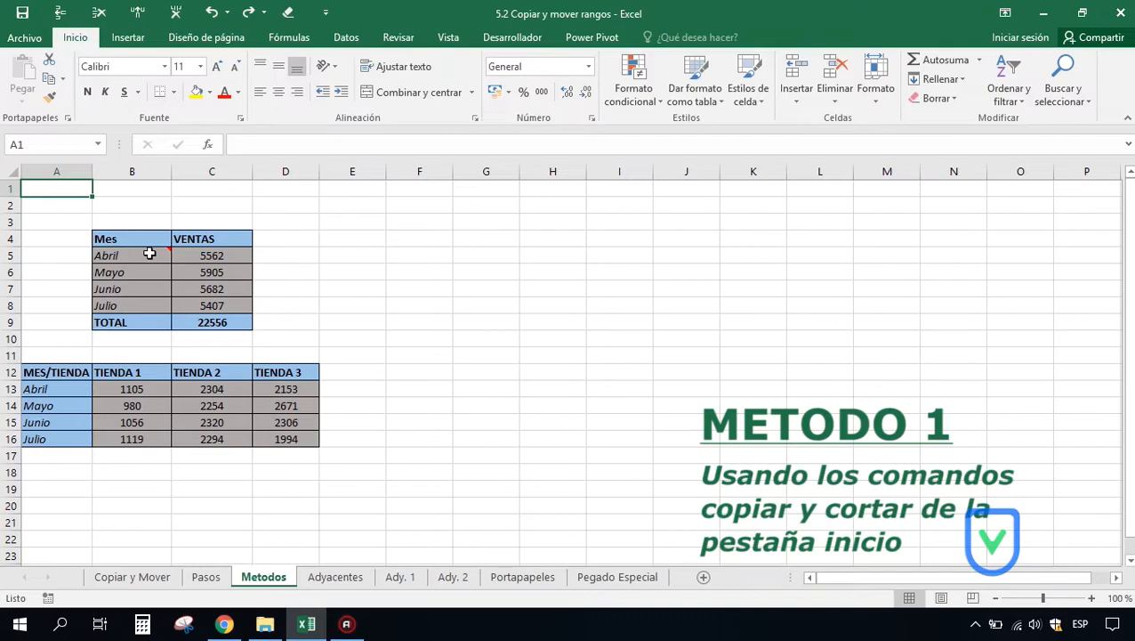
Step: Move the monthly sales table B4:C9 to H4 with Cut and Paste, and check the vacated range and the relocated table
left_click_drag(105, 237, 212, 322)
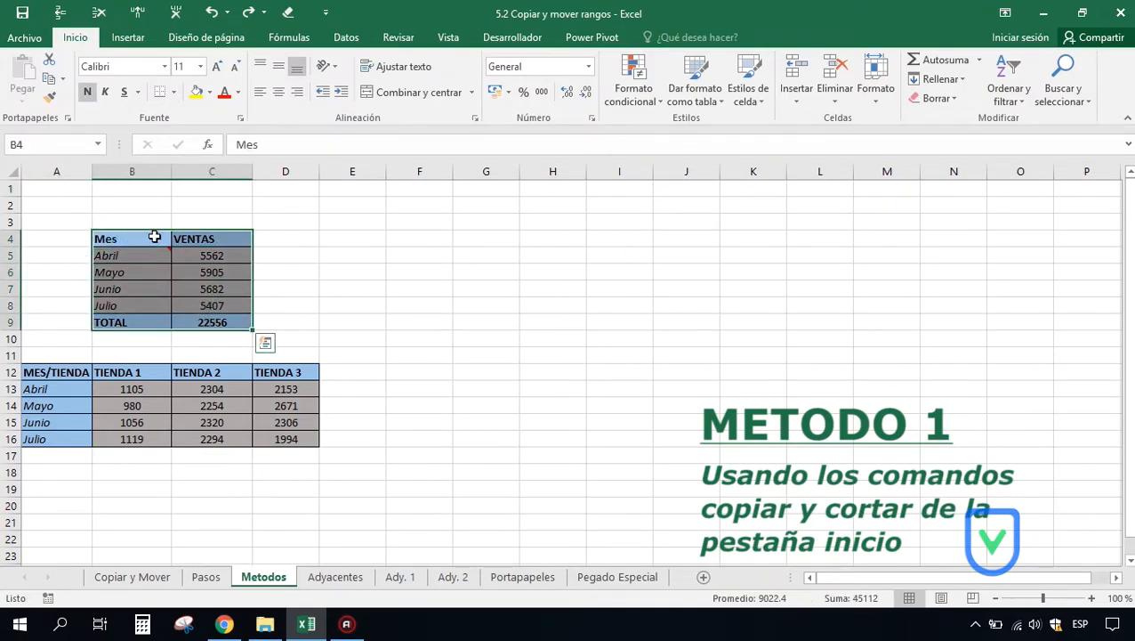
left_click(50, 60)
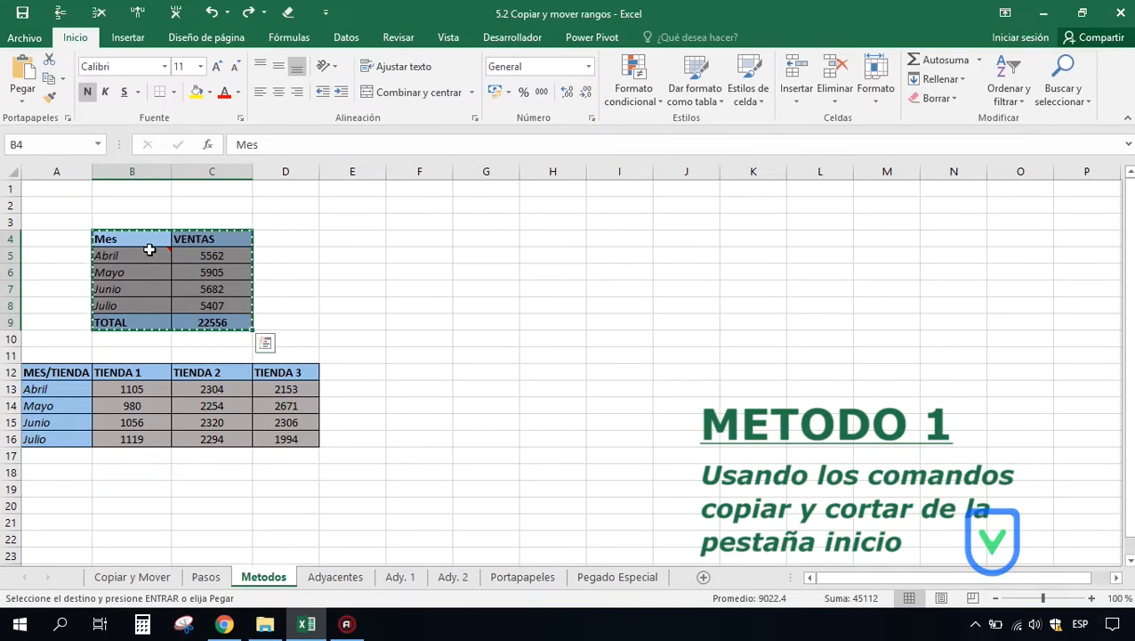
left_click(546, 239)
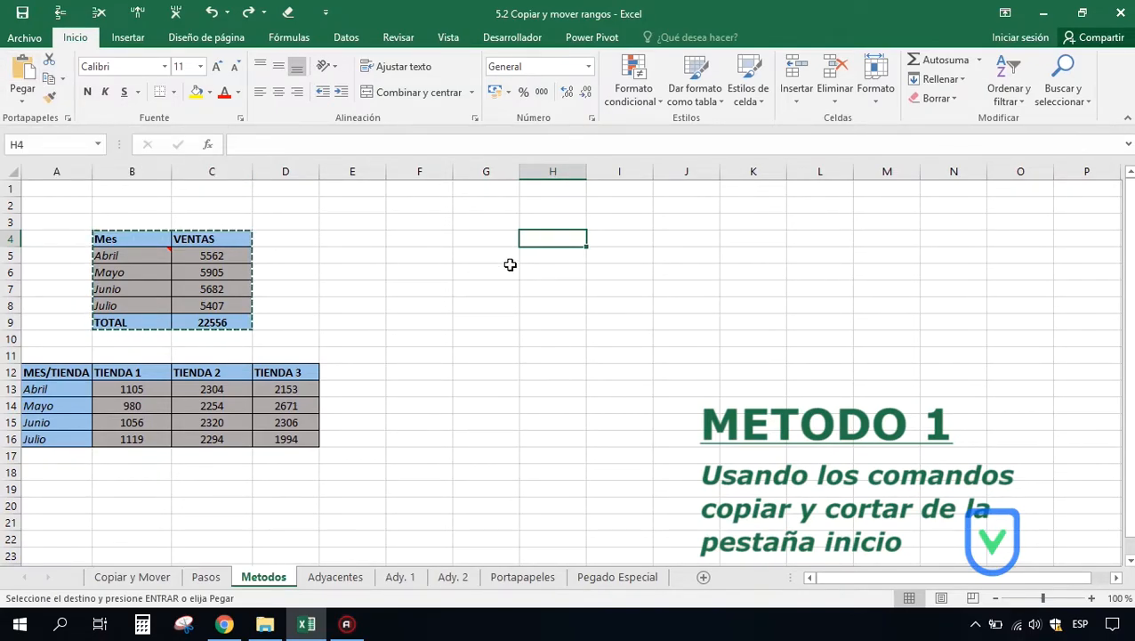
key("ctrl+v")
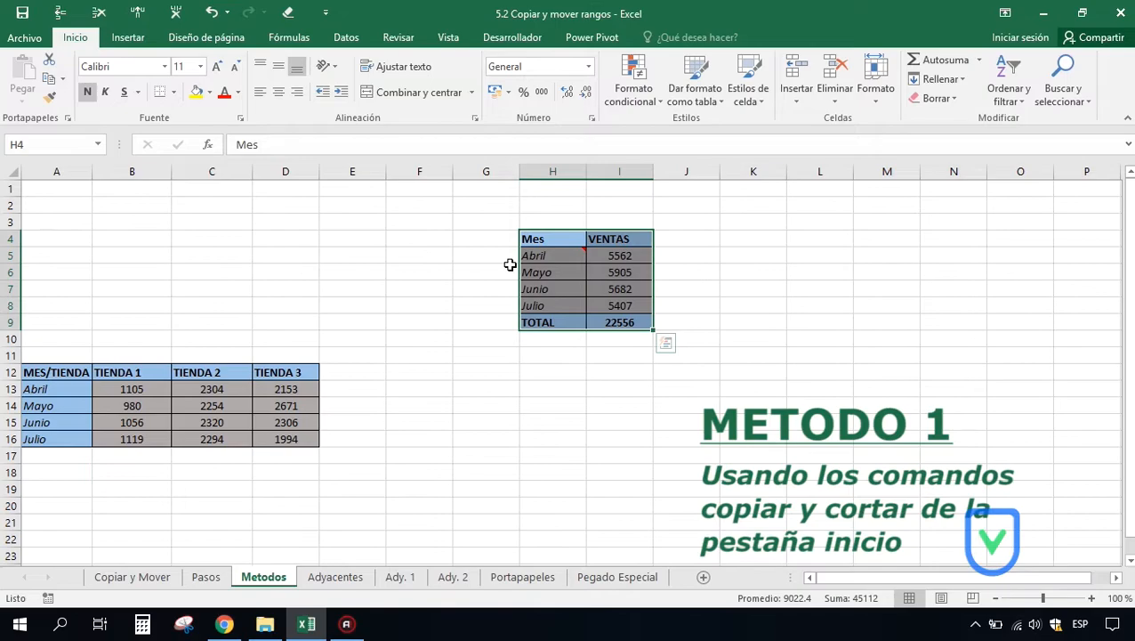
left_click_drag(98, 220, 212, 301)
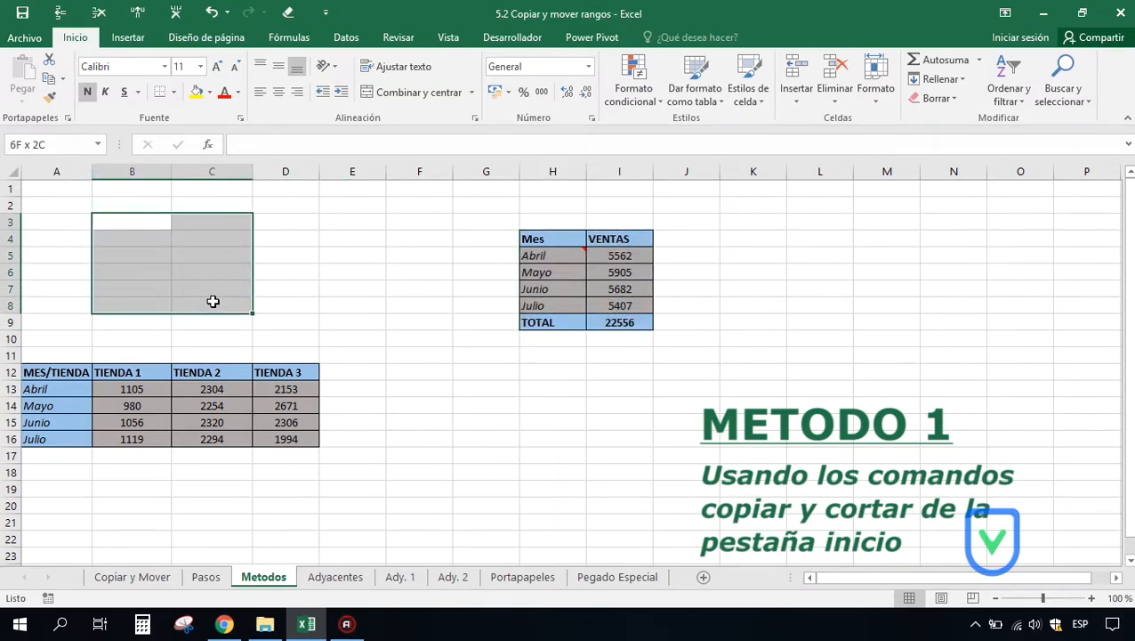
left_click(147, 243)
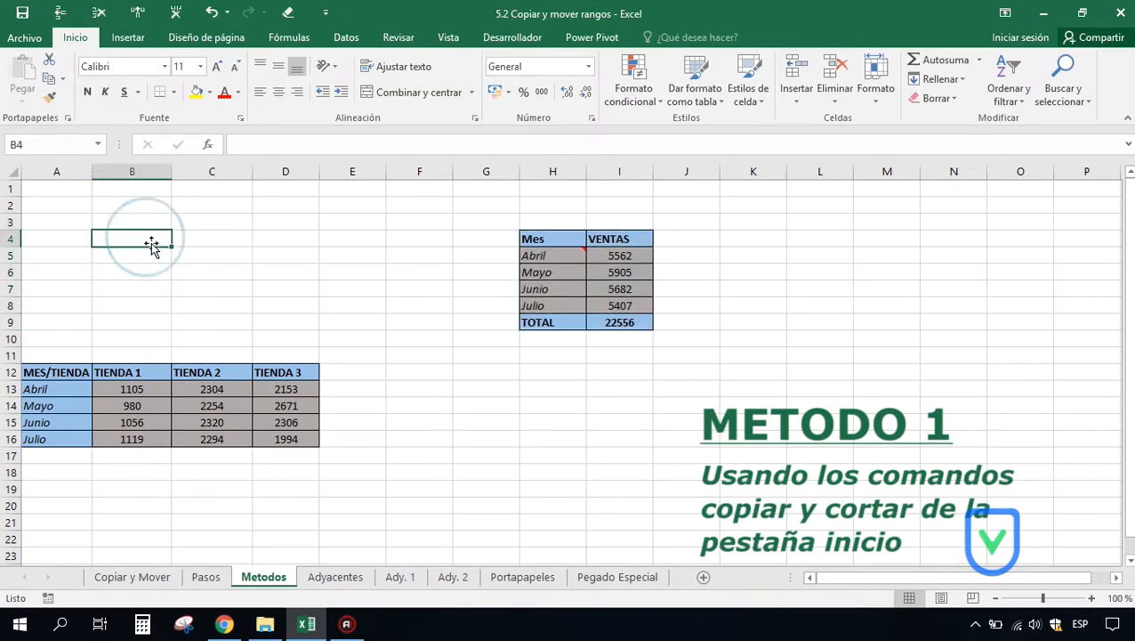
left_click(542, 235)
left_click_drag(567, 244, 625, 322)
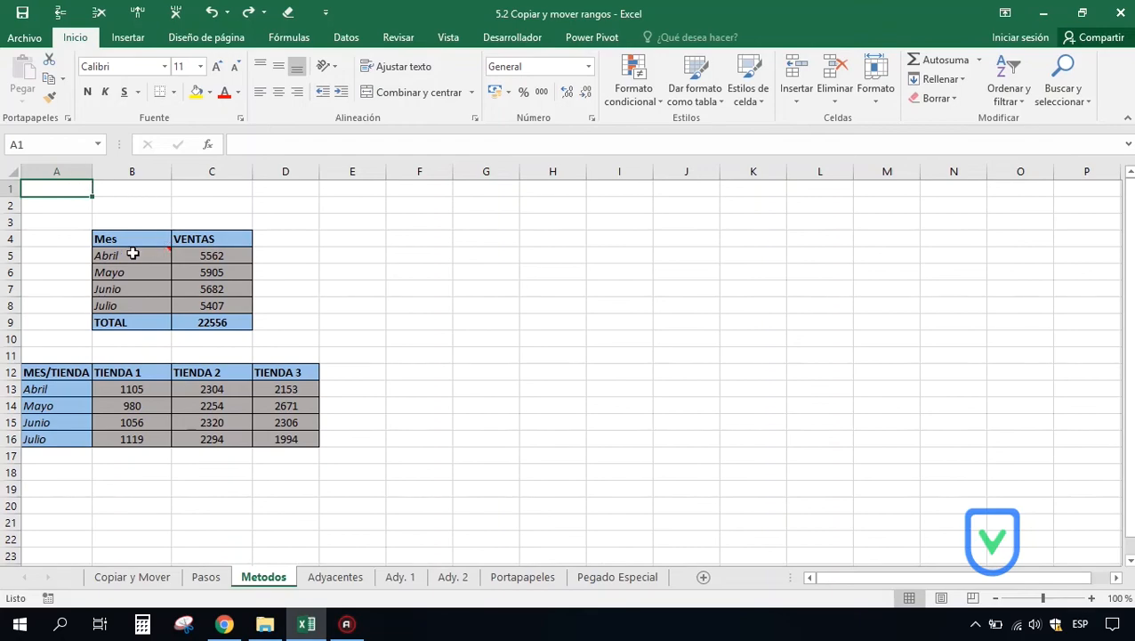
Step: Copy the monthly sales table B4:C9 and paste it with its top-left cell at G4
left_click_drag(111, 235, 214, 315)
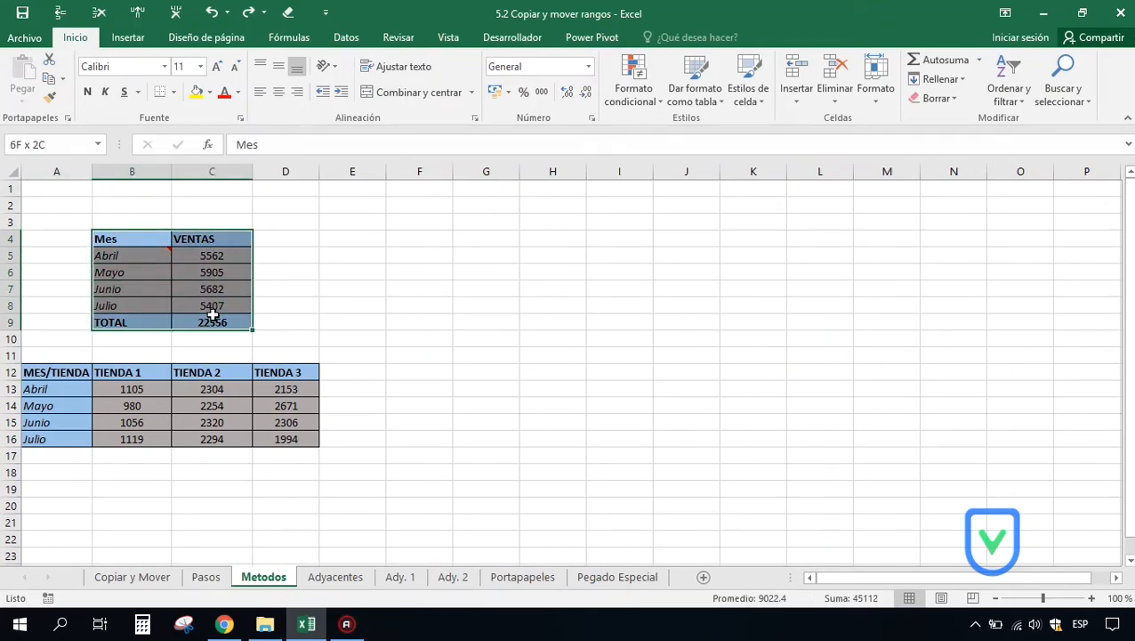
left_click(49, 77)
left_click(464, 237)
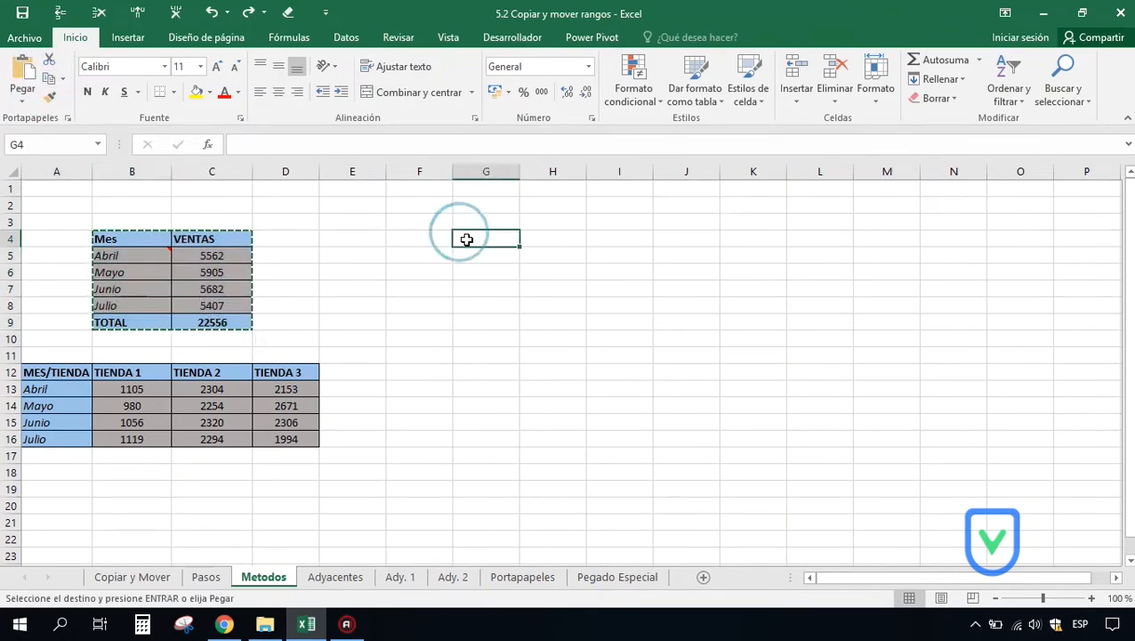
left_click(22, 76)
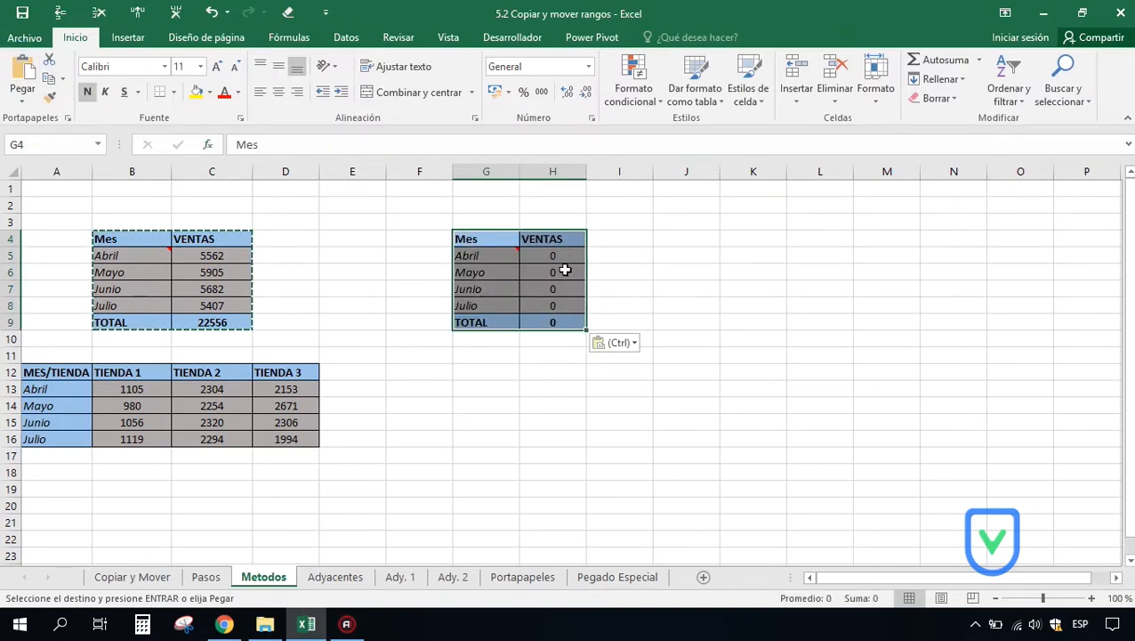
Step: Select the pasted table G4:H9 and look through its paste options
left_click(484, 238)
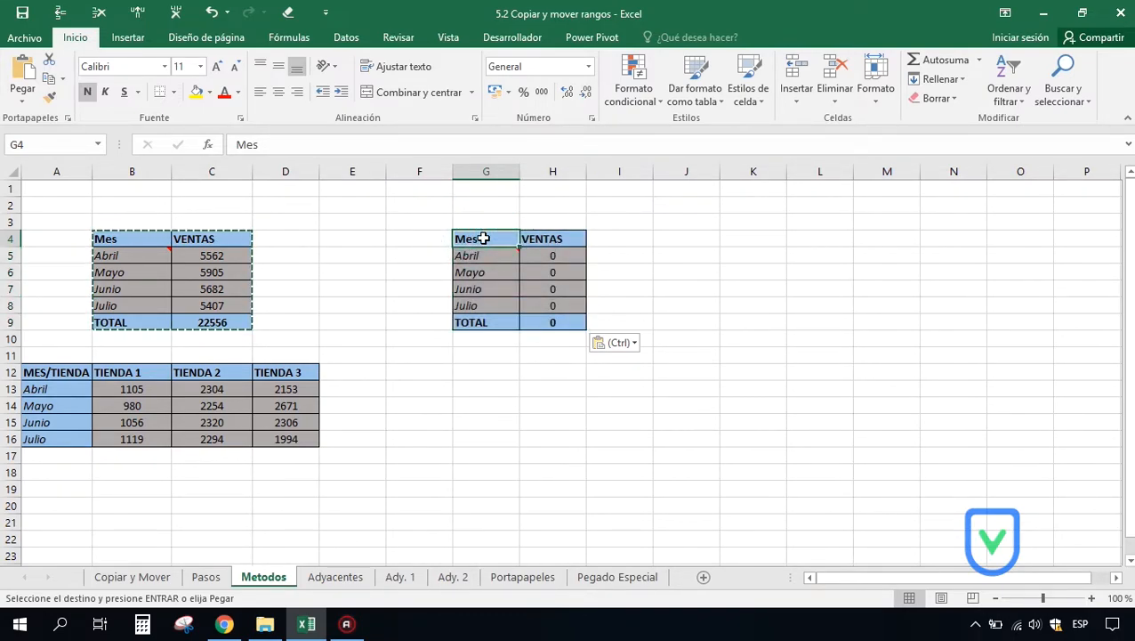
key("Escape")
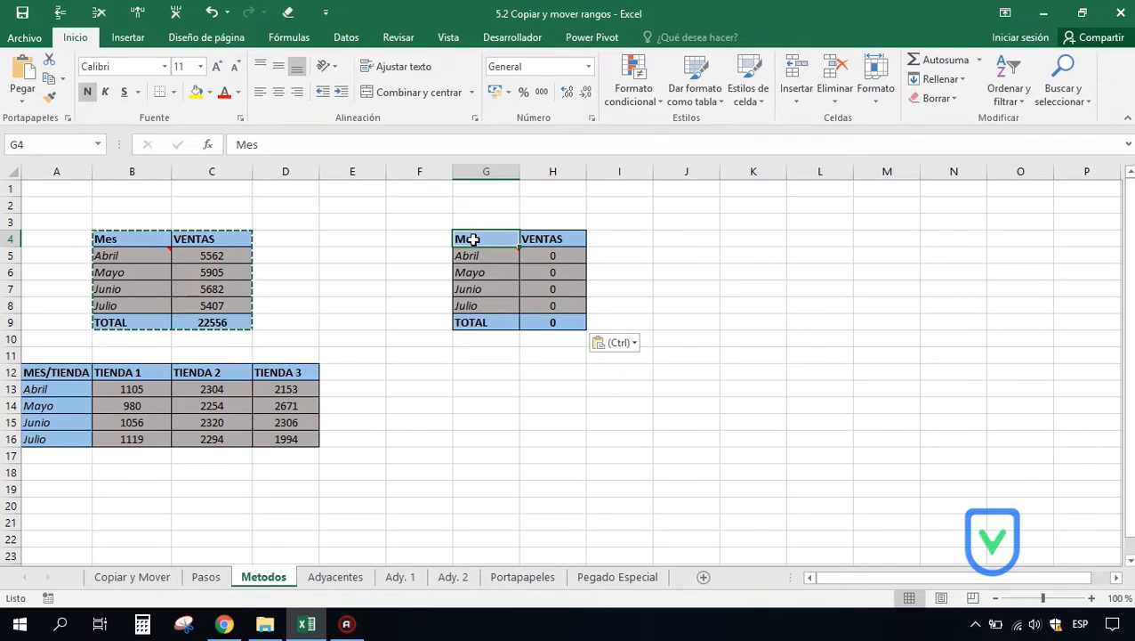
left_click_drag(473, 239, 558, 325)
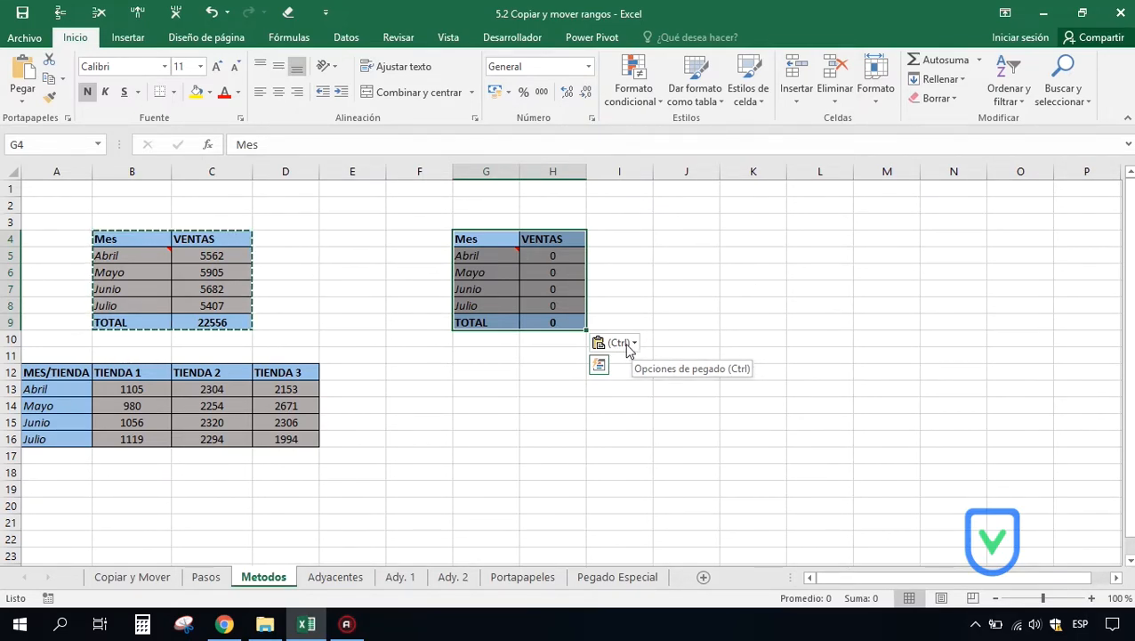
left_click(628, 347)
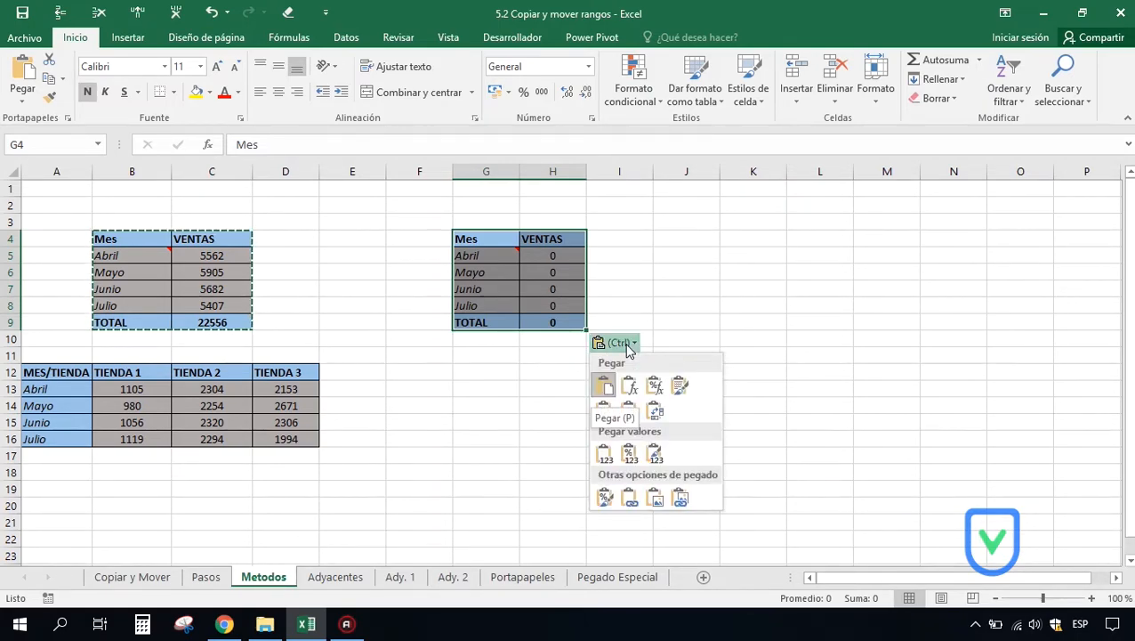
left_click(627, 347)
left_click(626, 343)
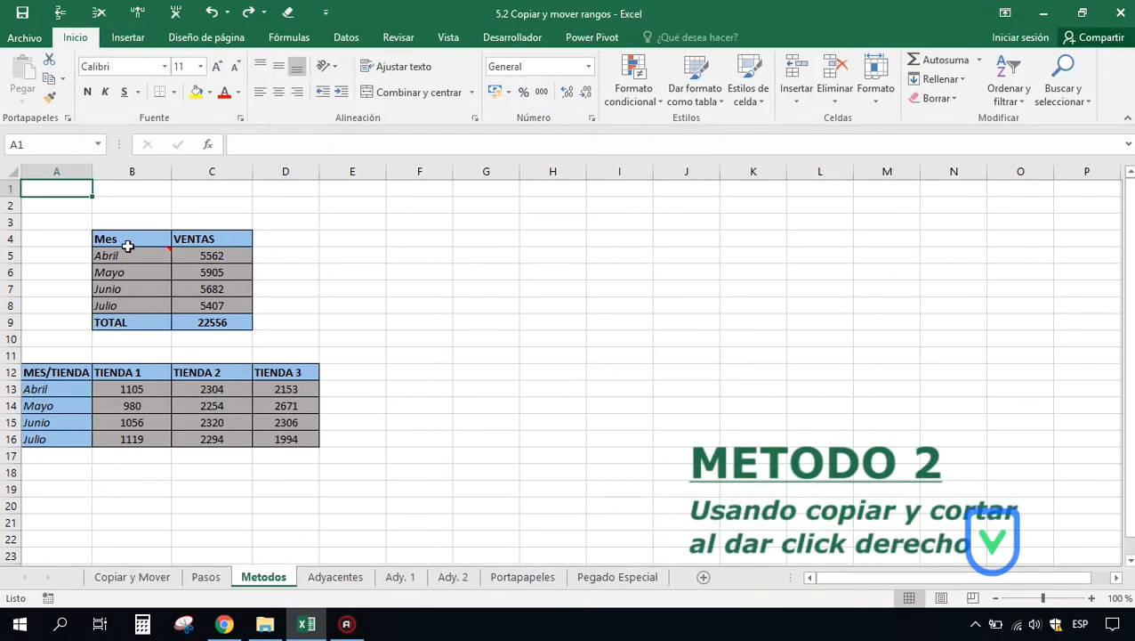
Step: Copy the monthly sales table B4:C9 and paste it at G4 with the standard Paste option
left_click_drag(116, 240, 228, 326)
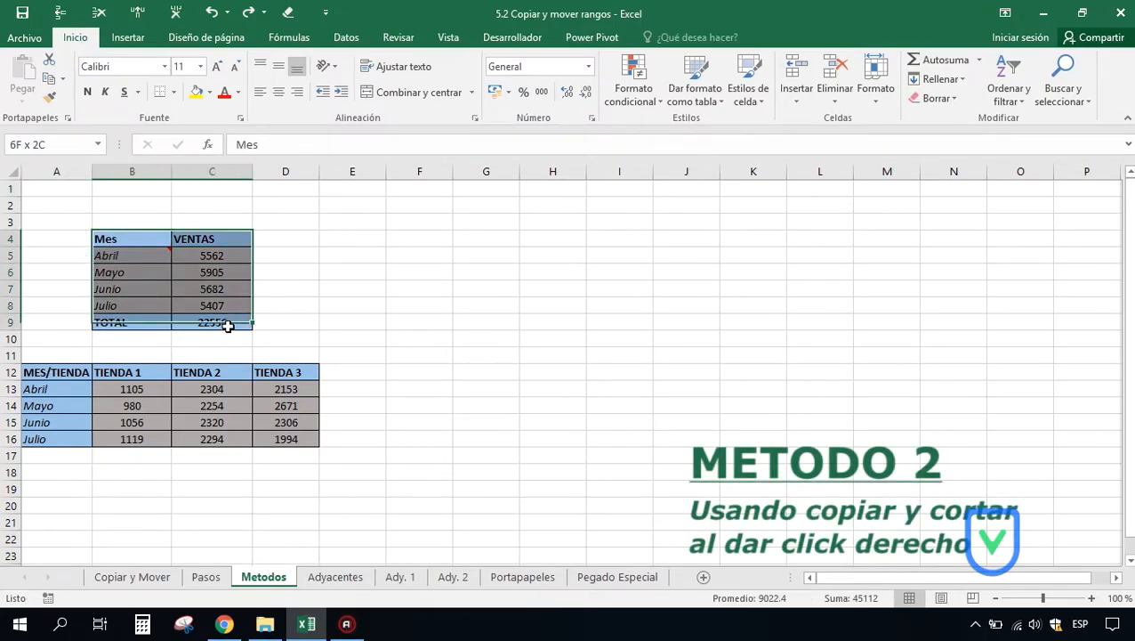
right_click(142, 258)
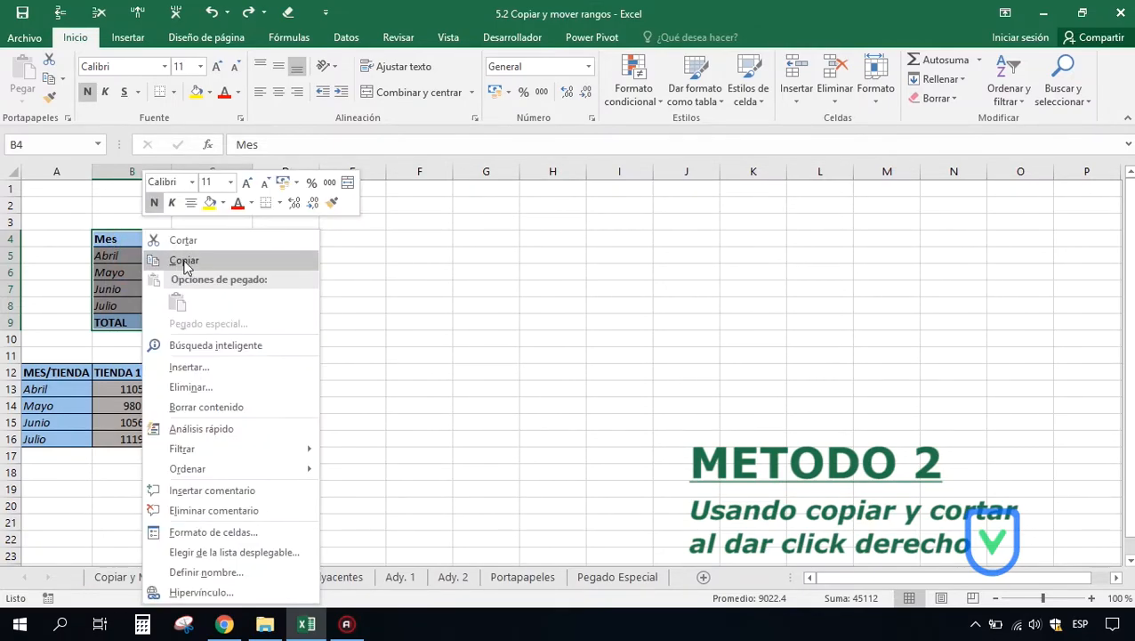
left_click(185, 261)
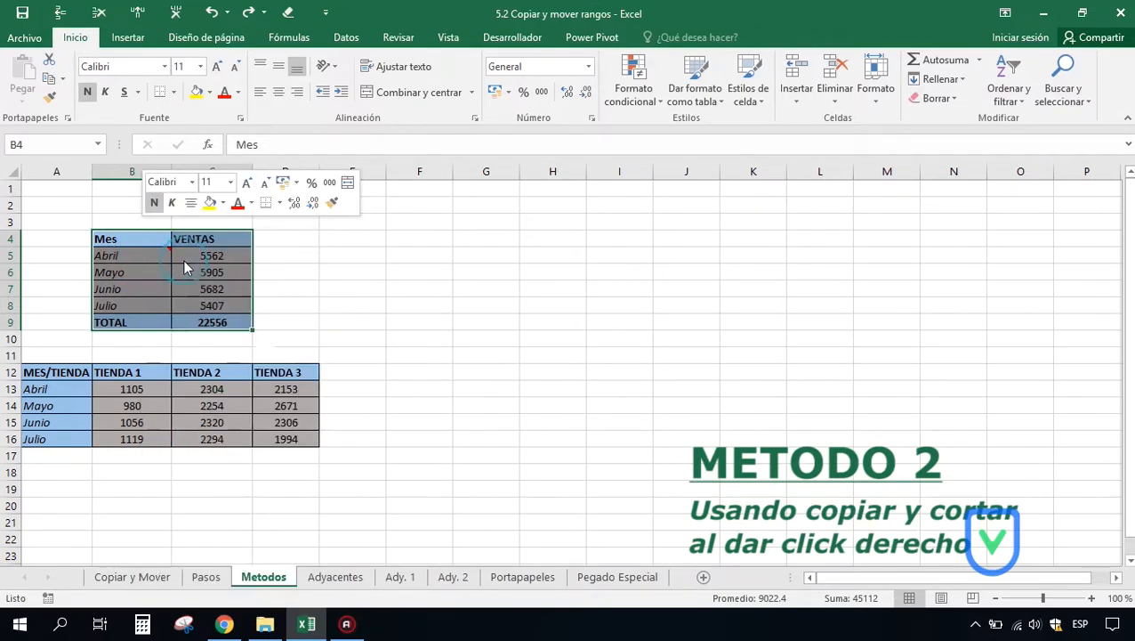
left_click(480, 240)
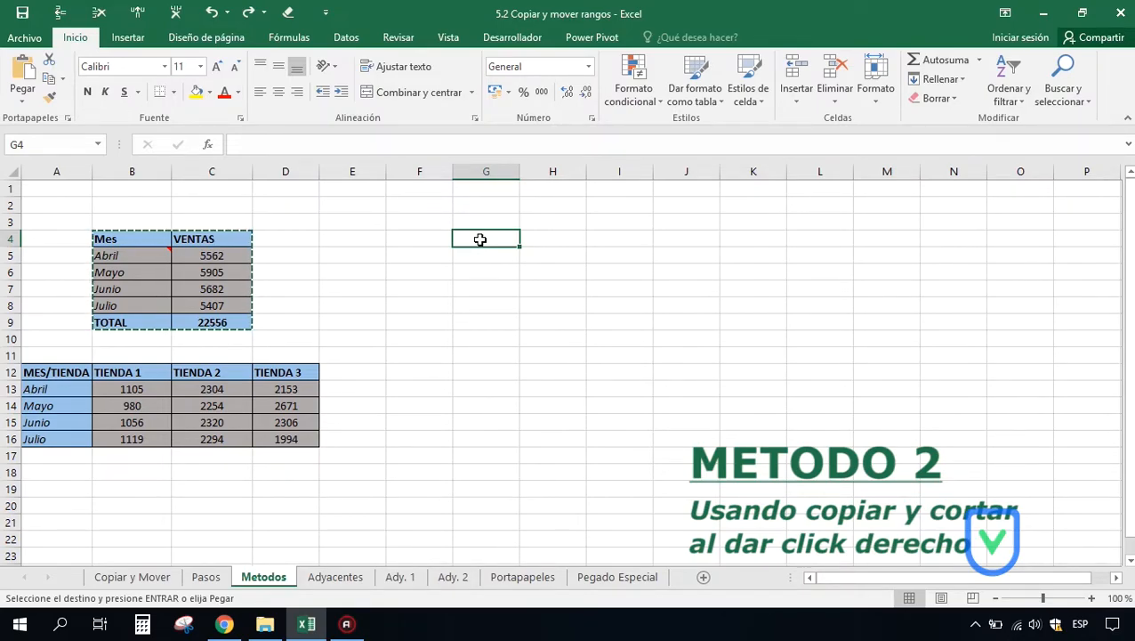
right_click(480, 241)
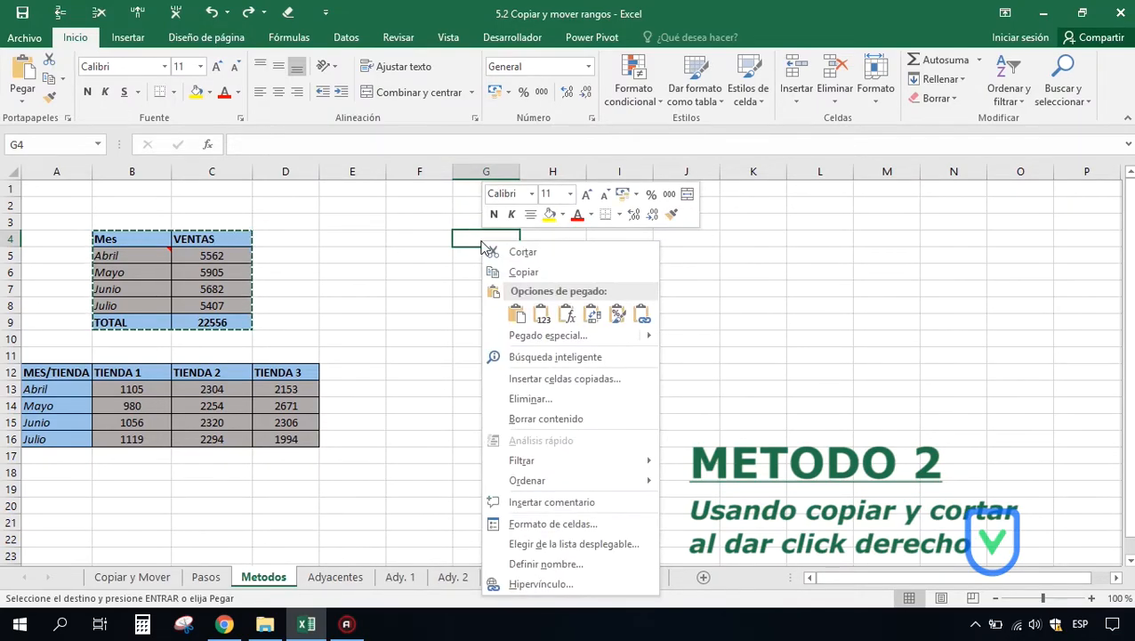
left_click(517, 314)
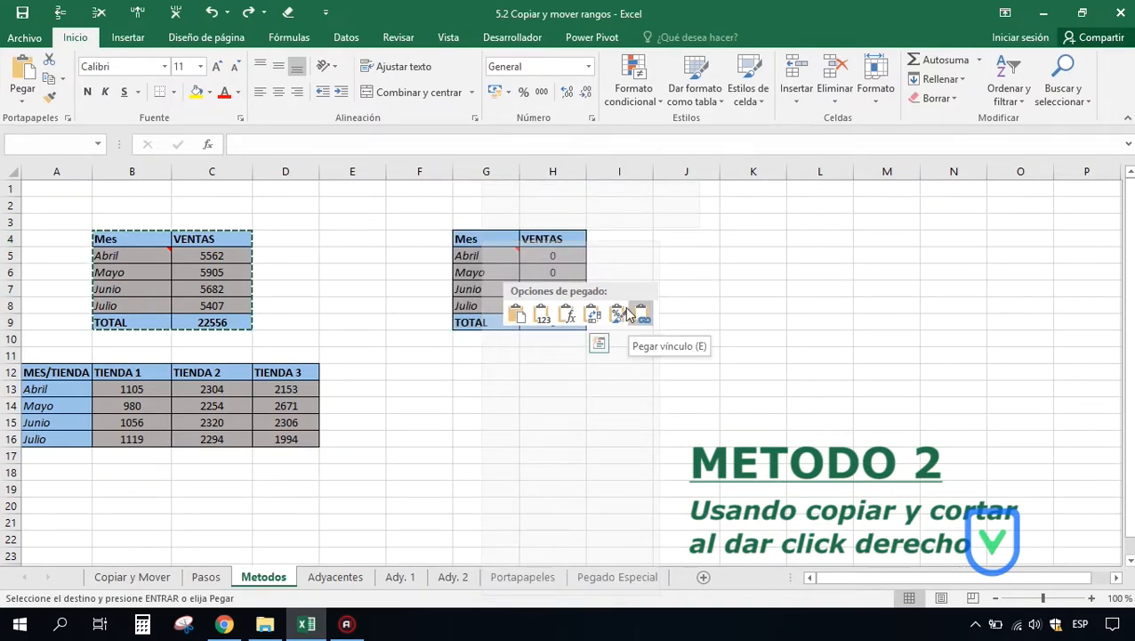
left_click(517, 315)
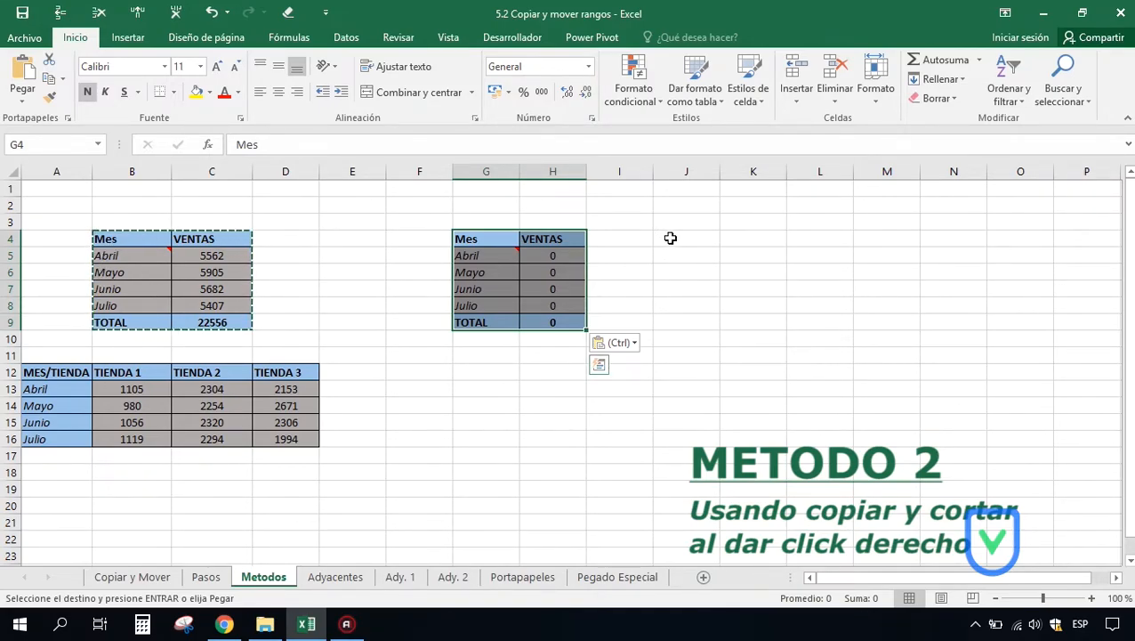
Step: Paste further copies of the copied monthly sales table at J4, M4 and G12
left_click(670, 238)
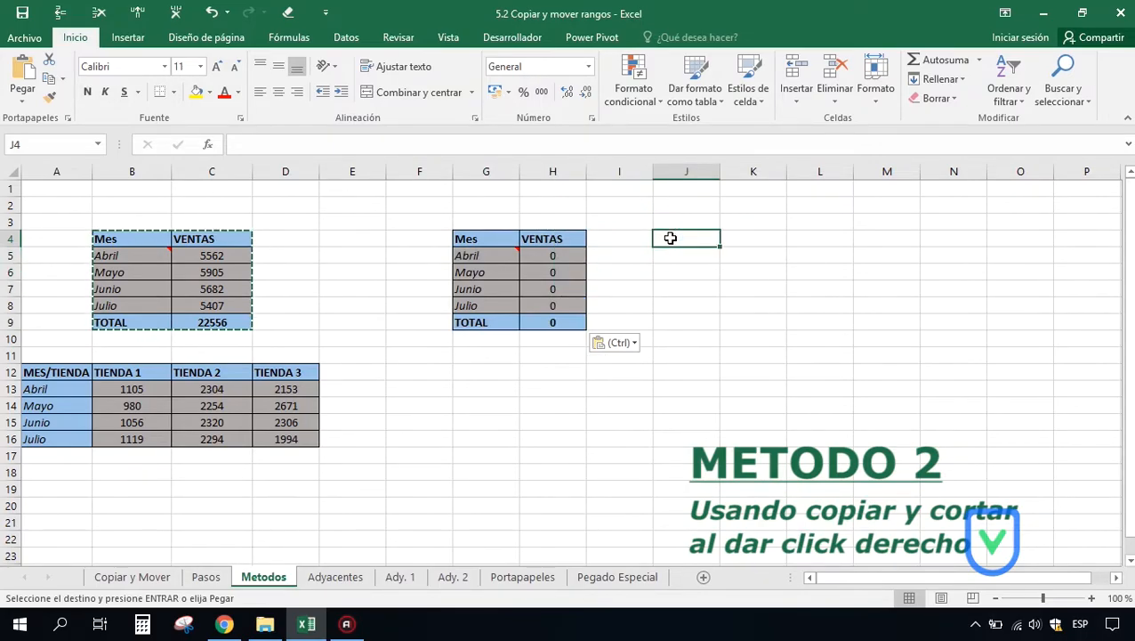
right_click(671, 238)
left_click(705, 305)
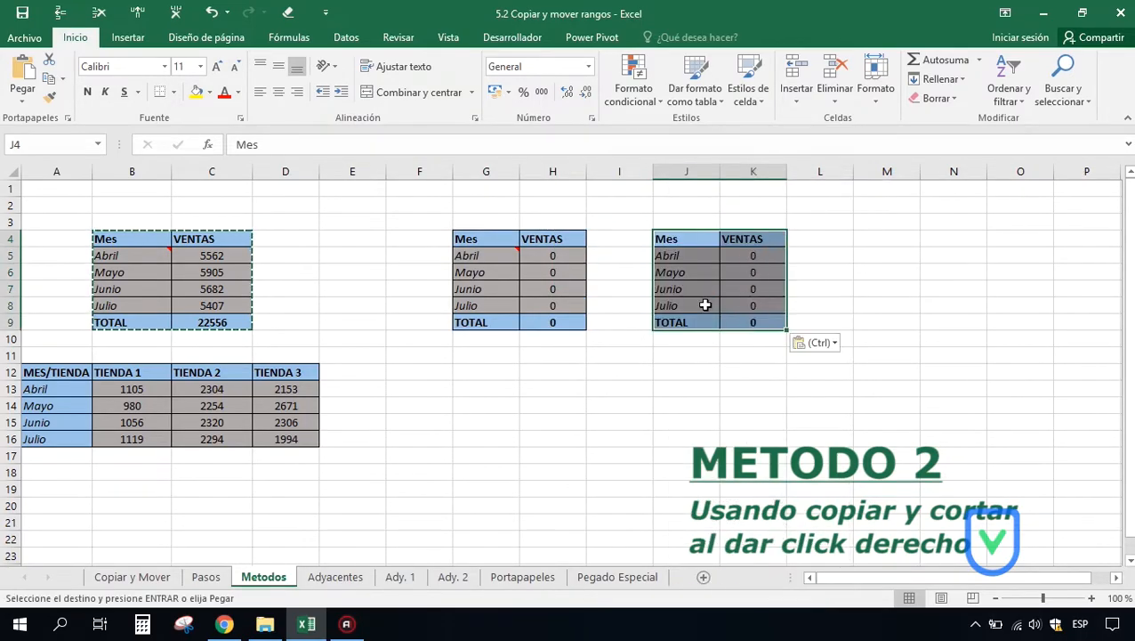
left_click(873, 236)
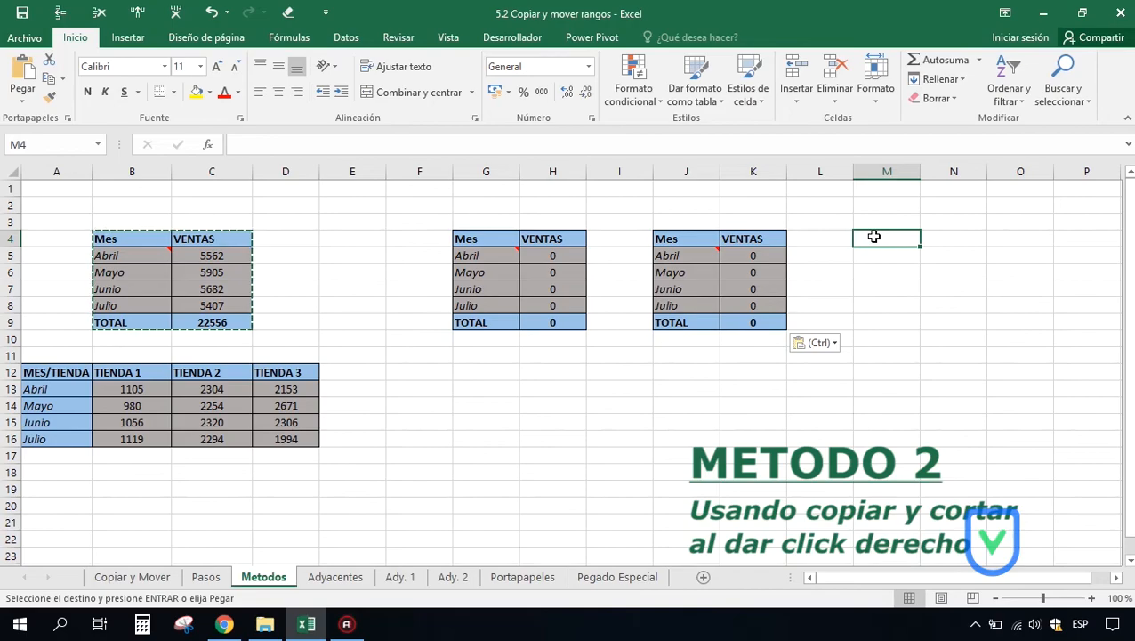
right_click(874, 235)
left_click(910, 308)
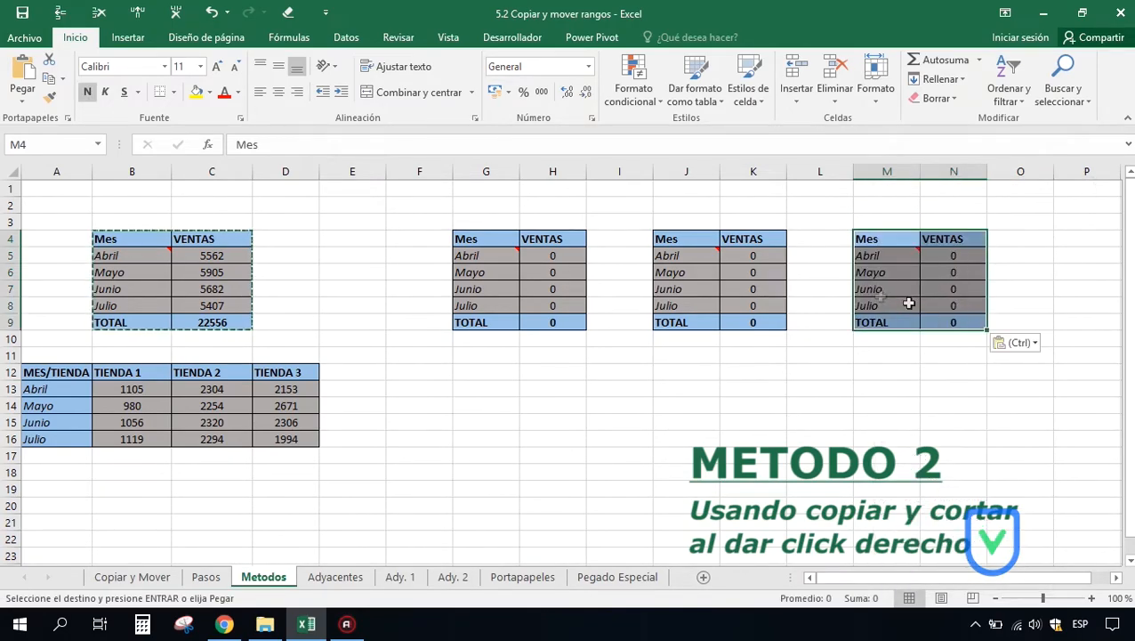
left_click(489, 370)
key("Return")
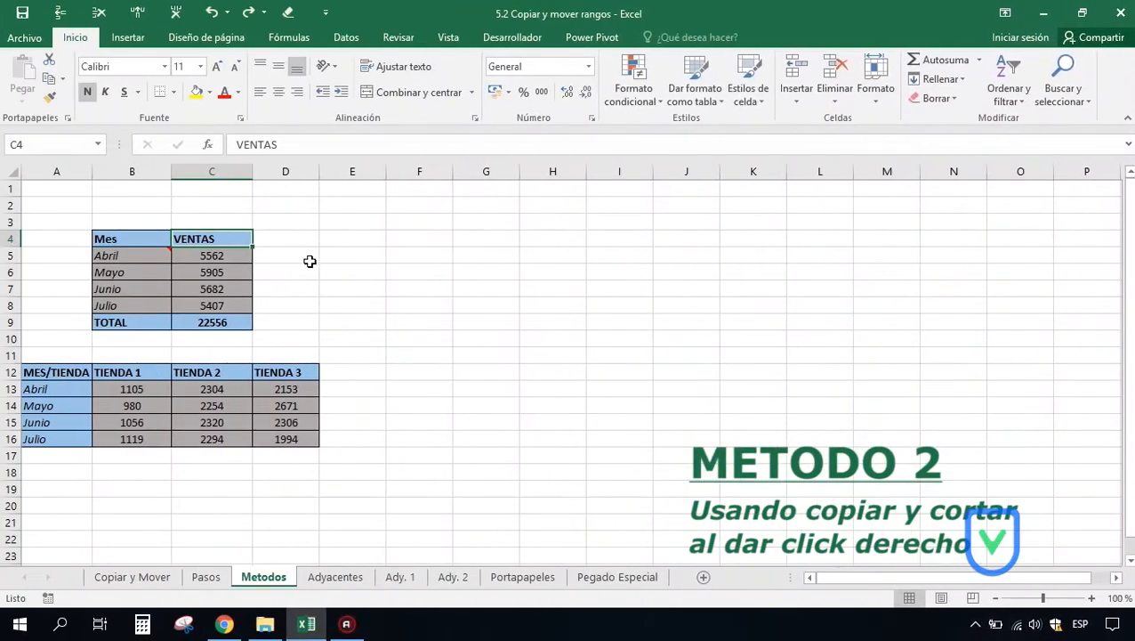
Step: Cut the monthly sales table B4:C9 and paste it with its top-left cell at H4
left_click_drag(120, 238, 210, 316)
right_click(188, 259)
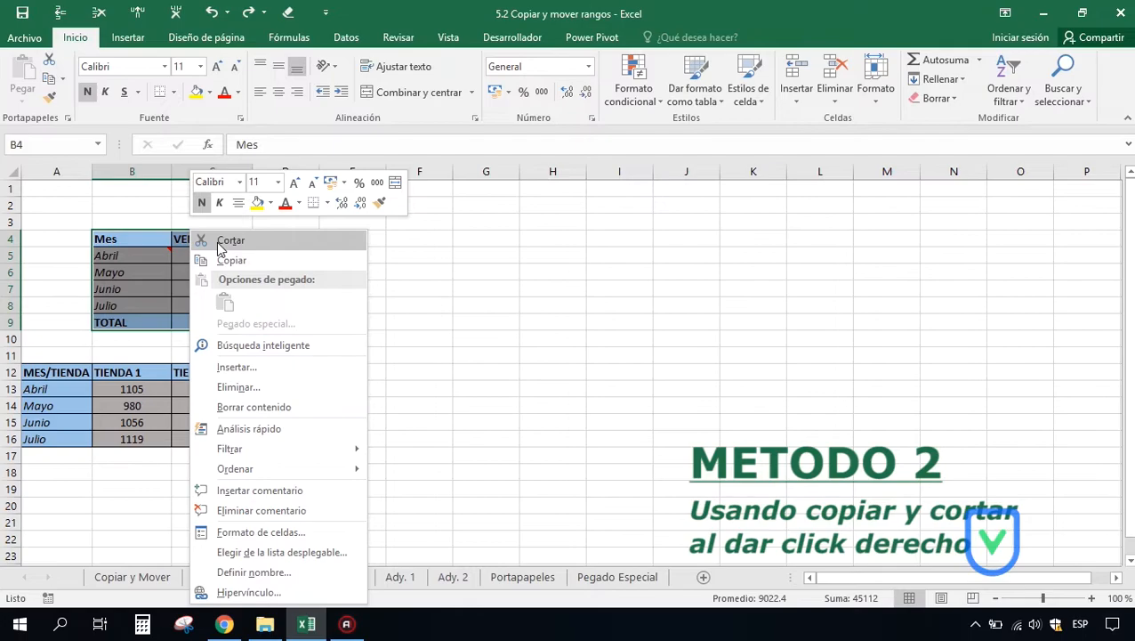
left_click(221, 247)
left_click(555, 236)
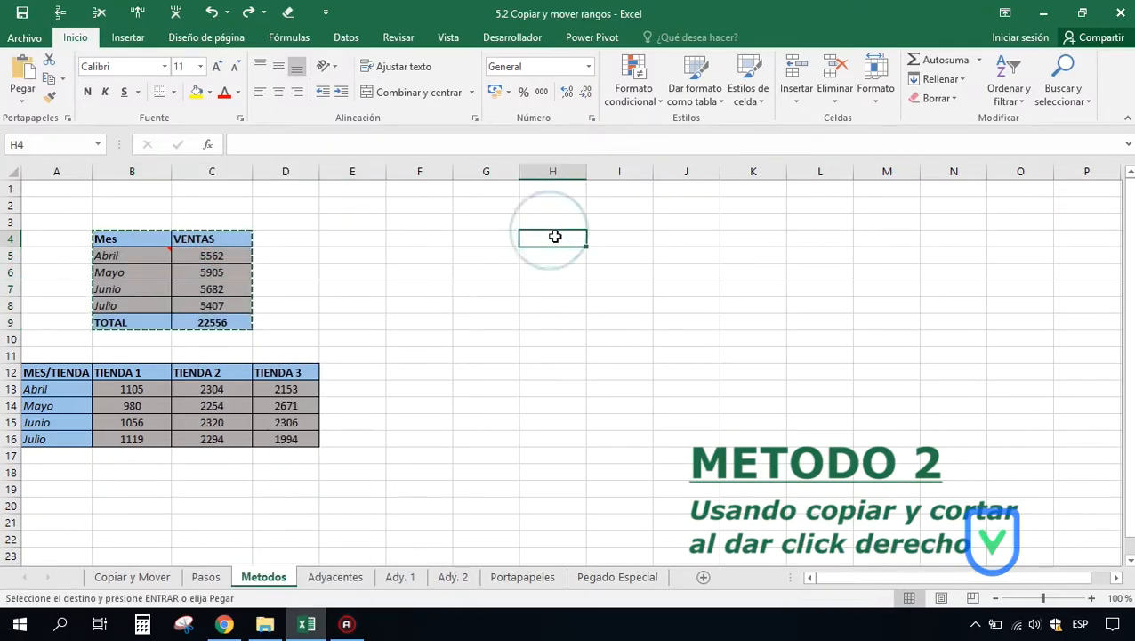
right_click(555, 240)
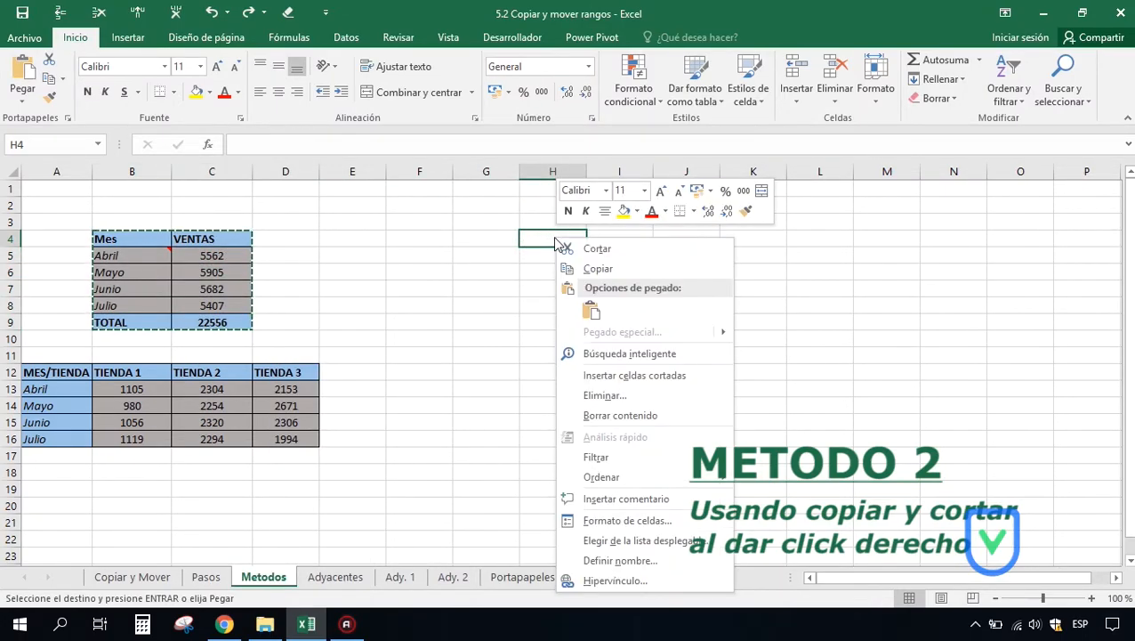
left_click(593, 312)
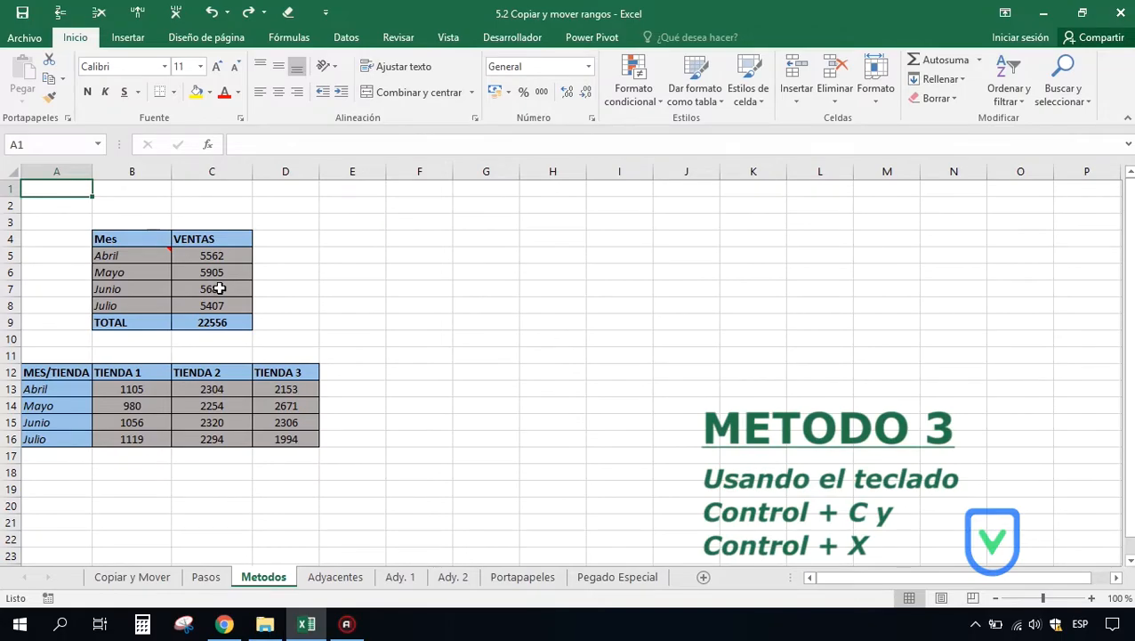
Step: Copy the monthly sales table B4:C9 and paste it at F4, I4 and L4
left_click_drag(127, 237, 211, 317)
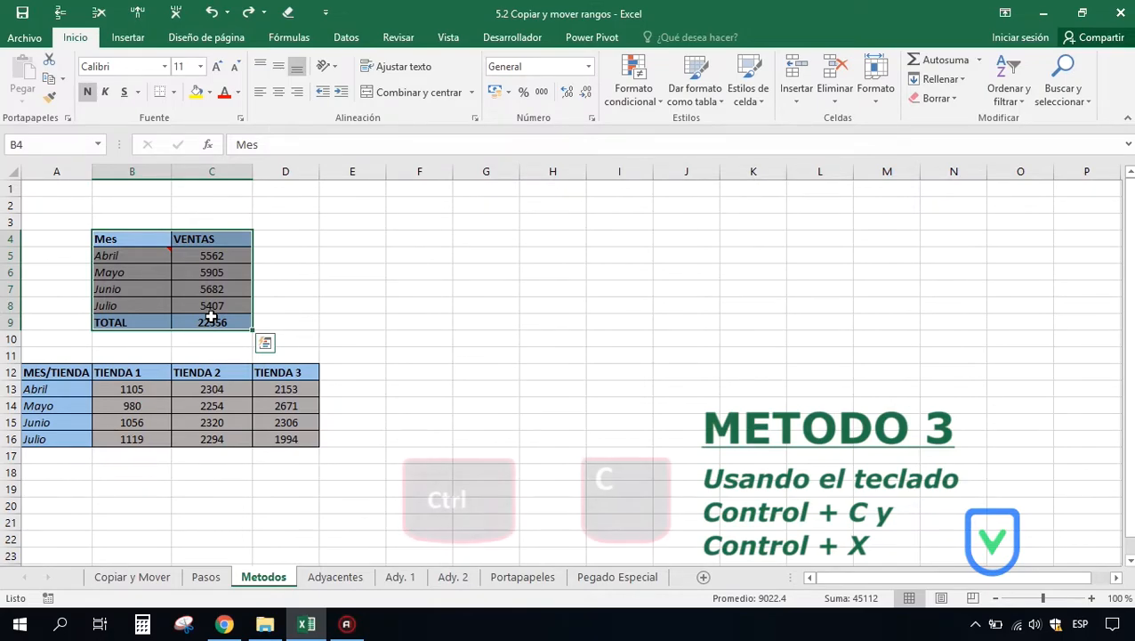
key("ctrl+c")
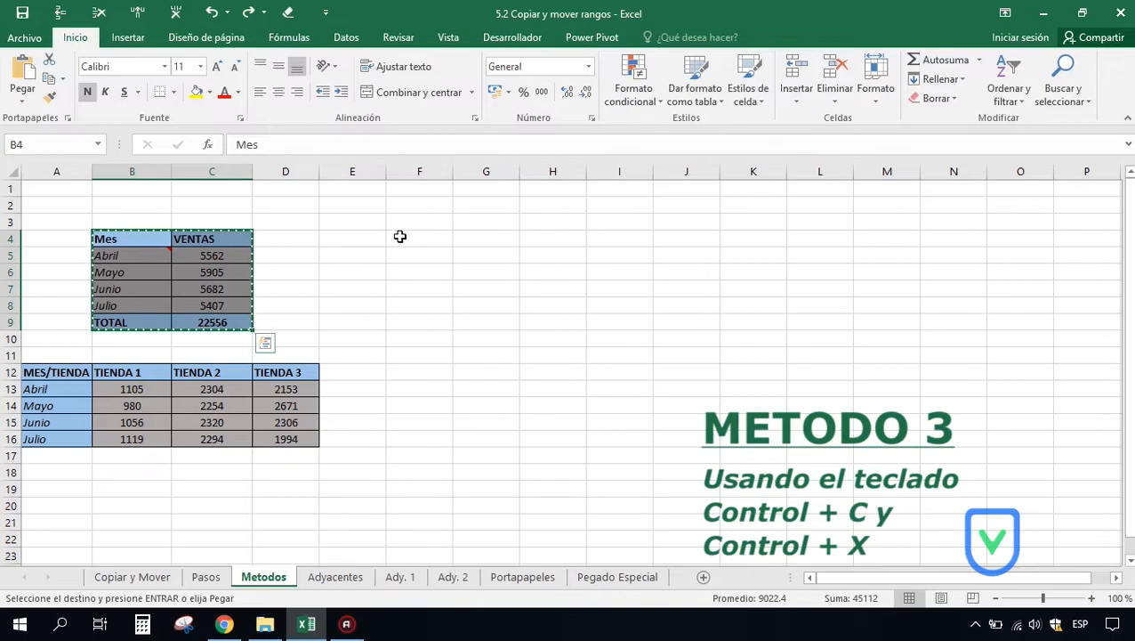
left_click(398, 238)
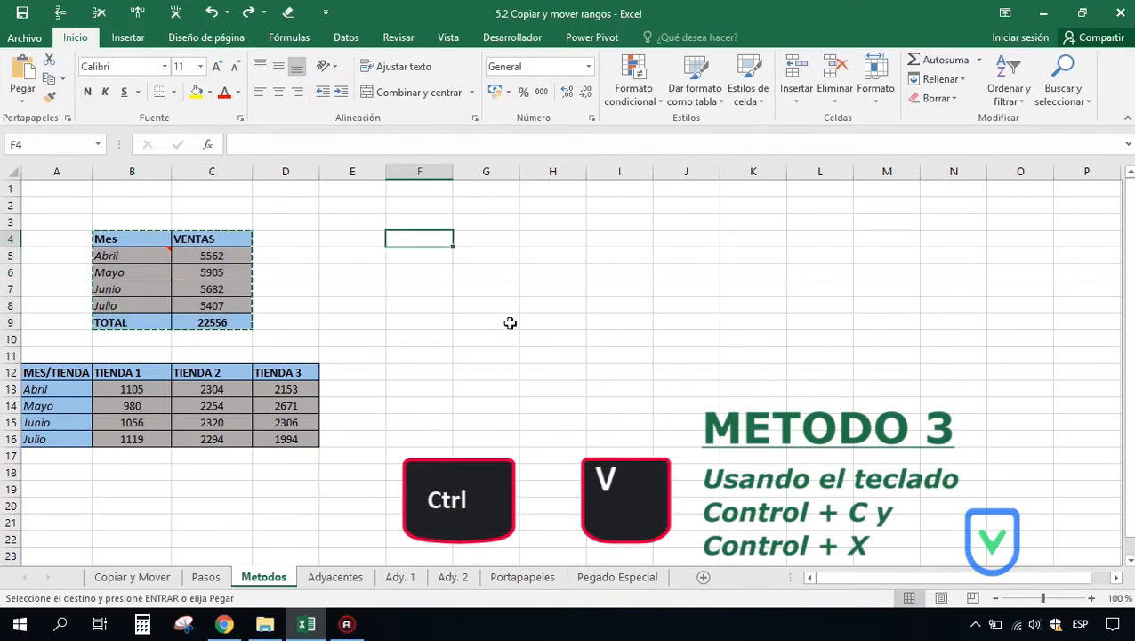
key("ctrl+v")
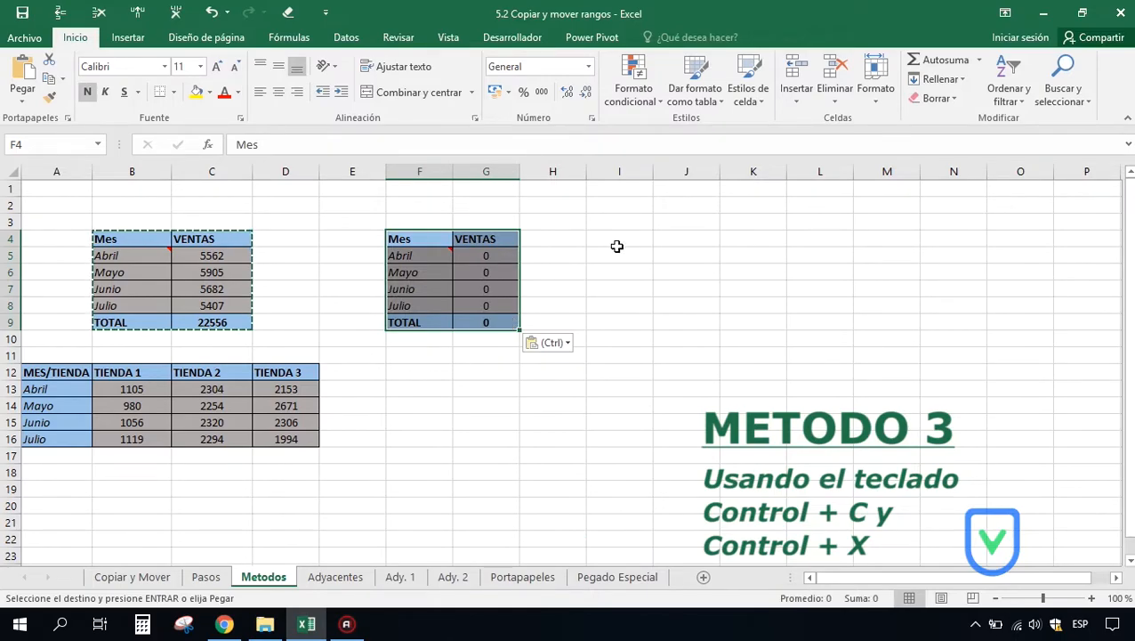
left_click(609, 239)
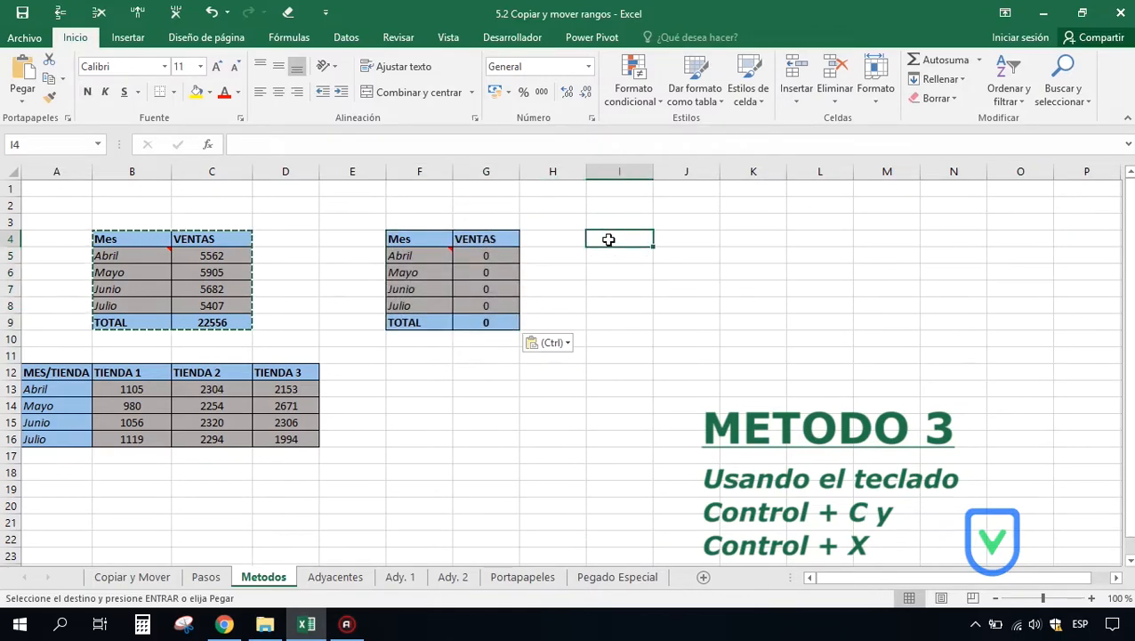
key("ctrl+v")
left_click(796, 240)
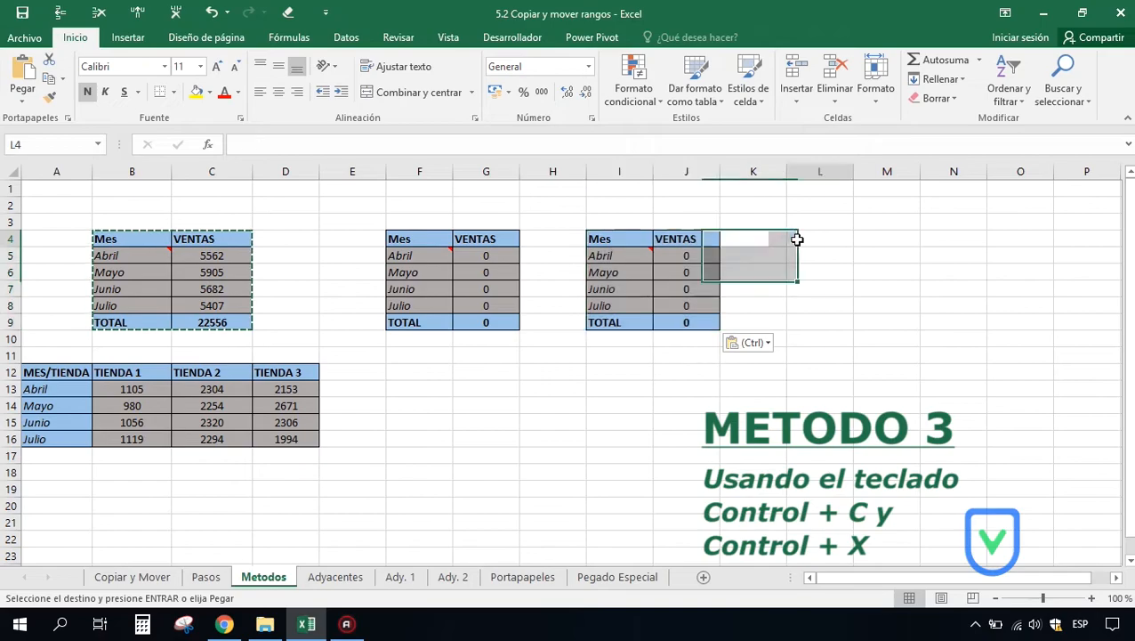
key("ctrl+v")
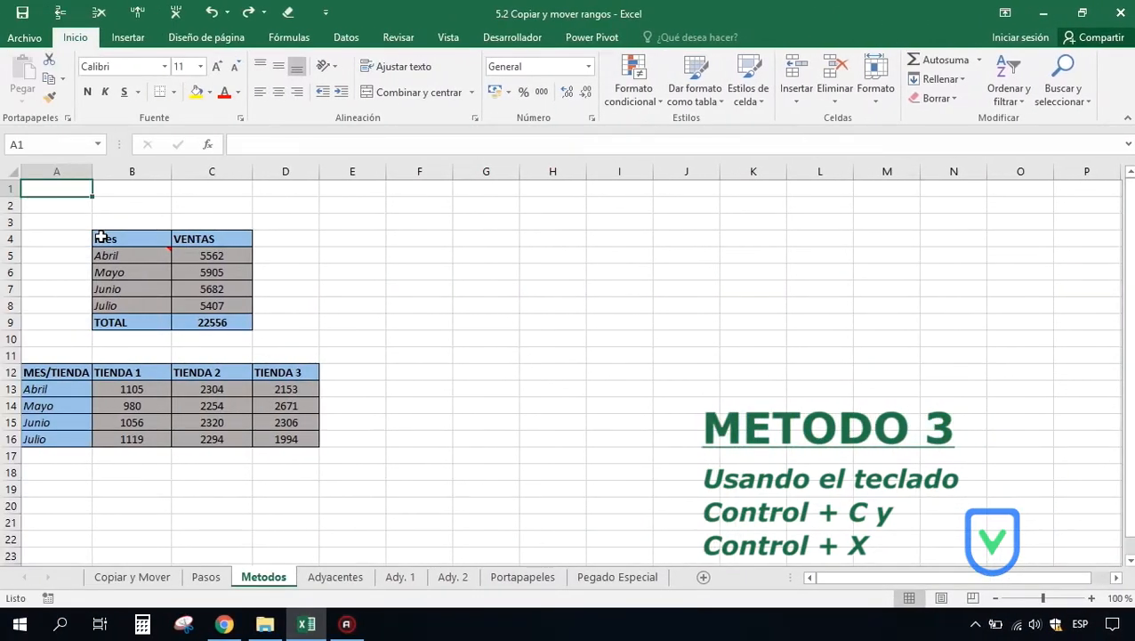
Step: Cut the monthly sales table B4:C9 and paste it with its top-left cell at G4
left_click_drag(101, 237, 207, 315)
key("ctrl+x")
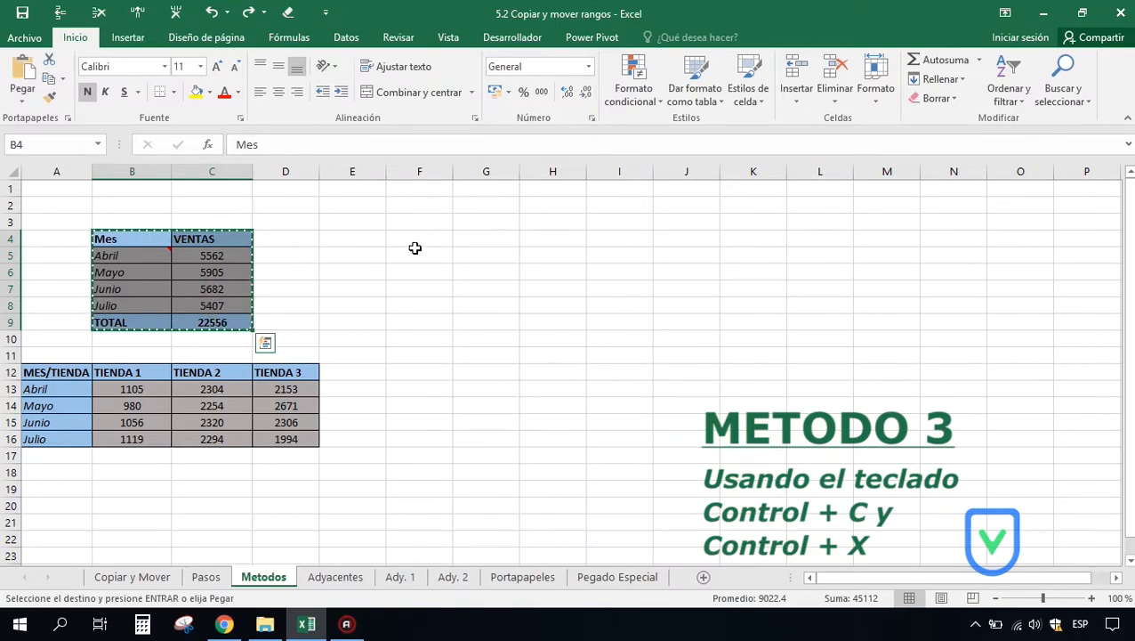
left_click(485, 237)
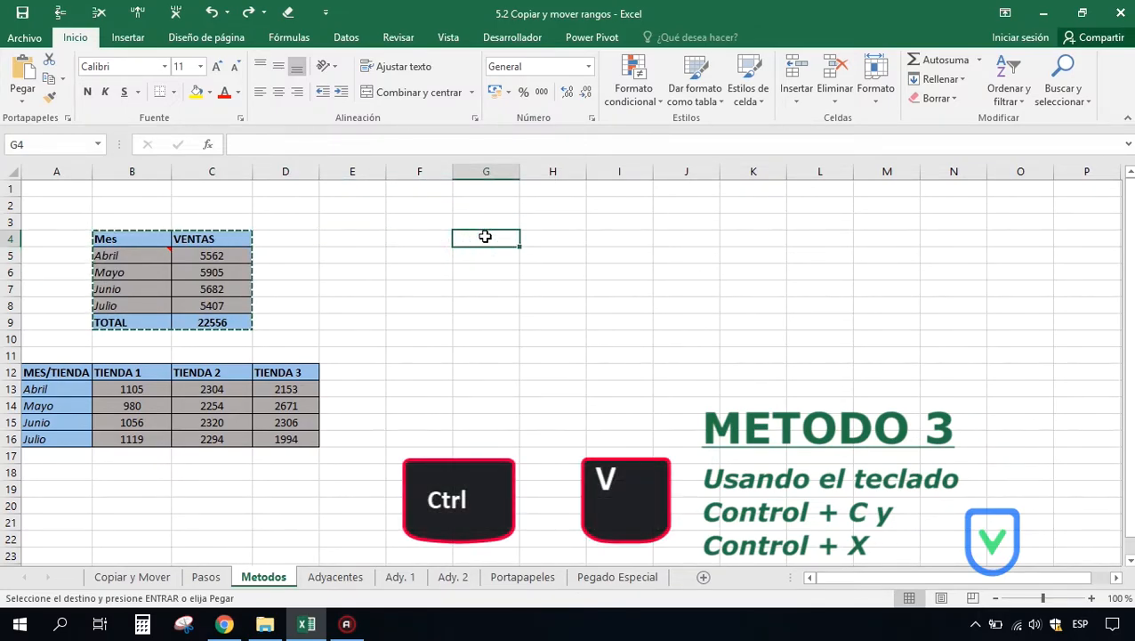
key("ctrl+v")
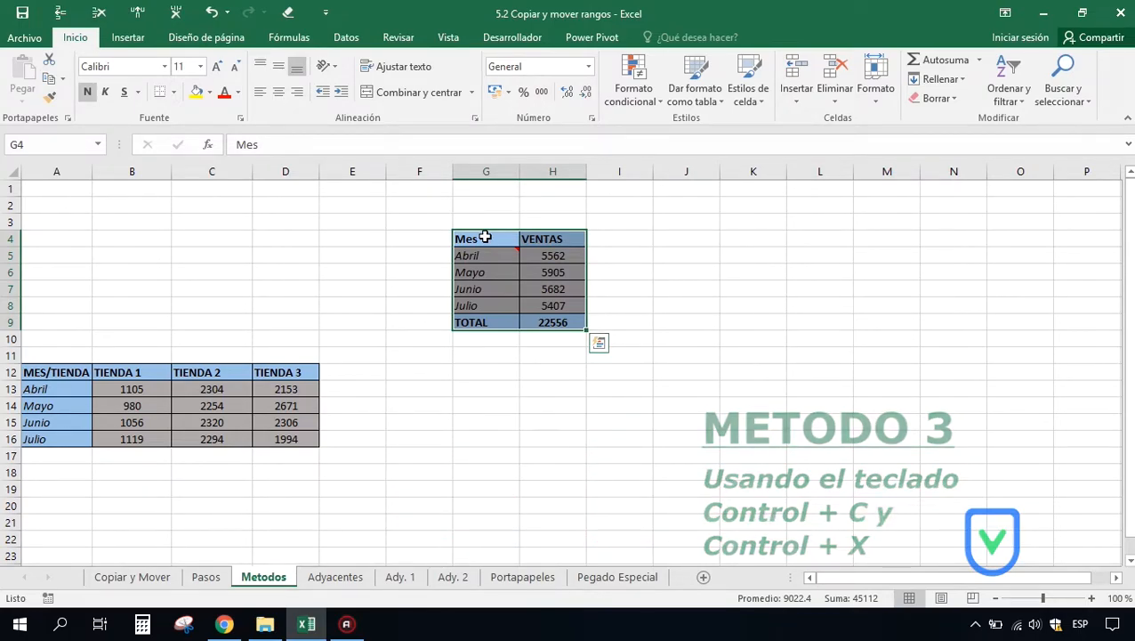
Step: Copy the monthly sales table B4:C9 directly onto F4:G9 without using the clipboard
left_click(179, 243)
left_click_drag(179, 244, 226, 302)
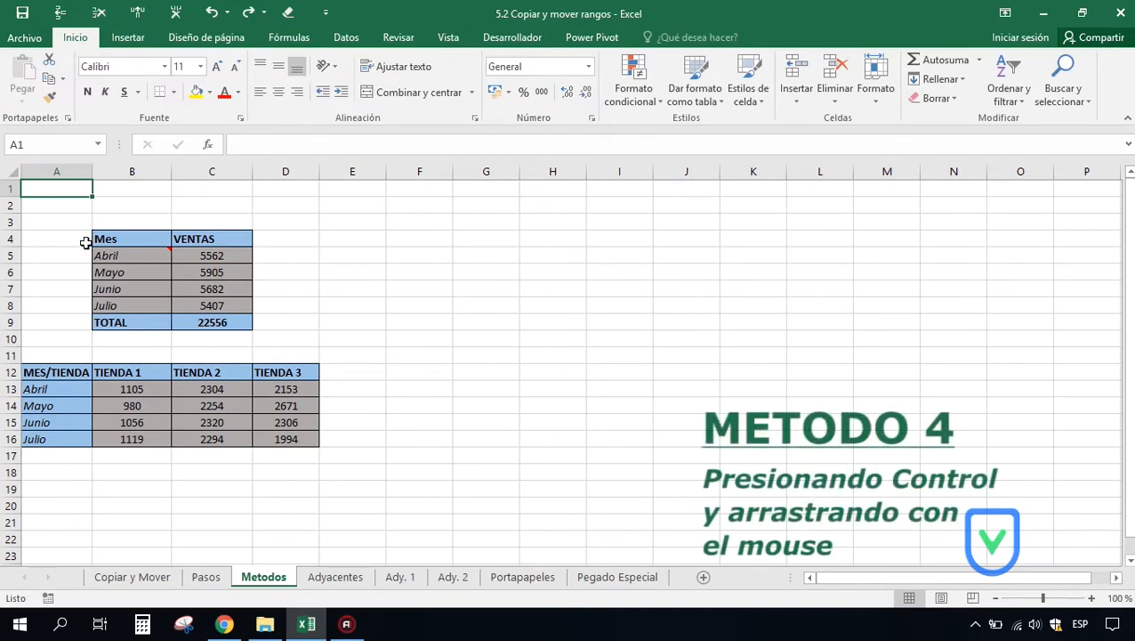
left_click_drag(99, 239, 208, 321)
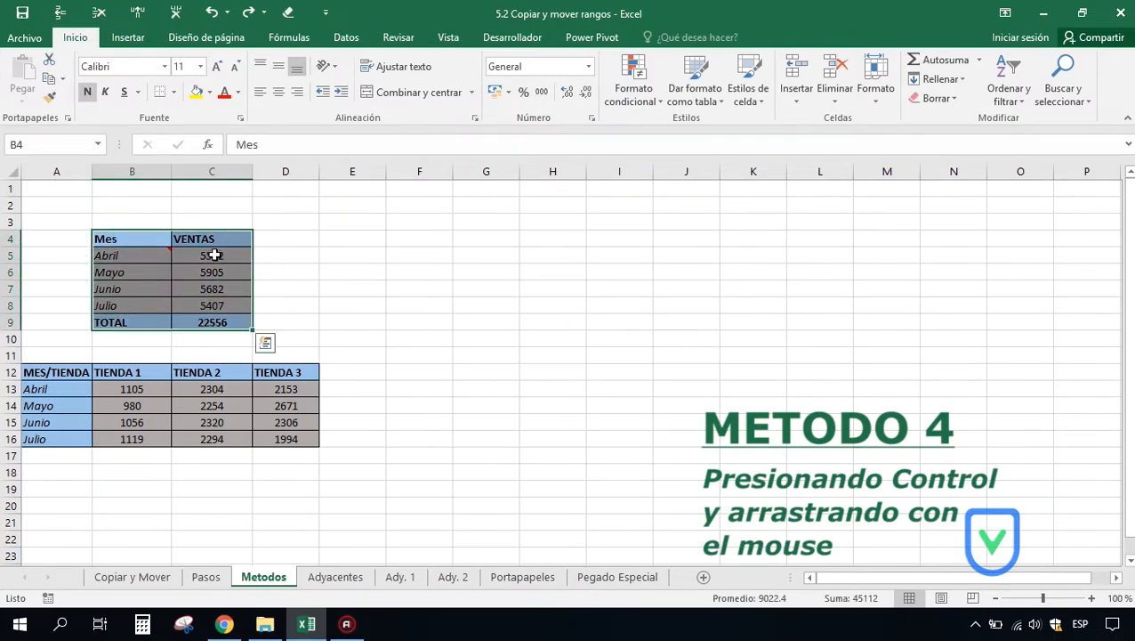
key("ctrl")
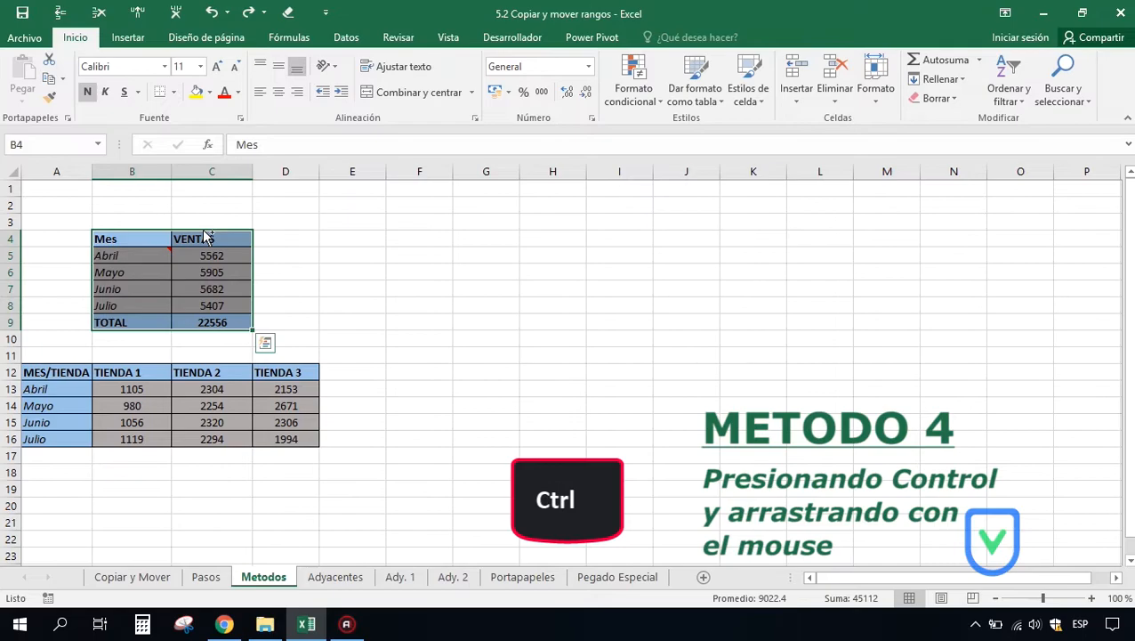
left_click_drag(206, 235, 468, 246)
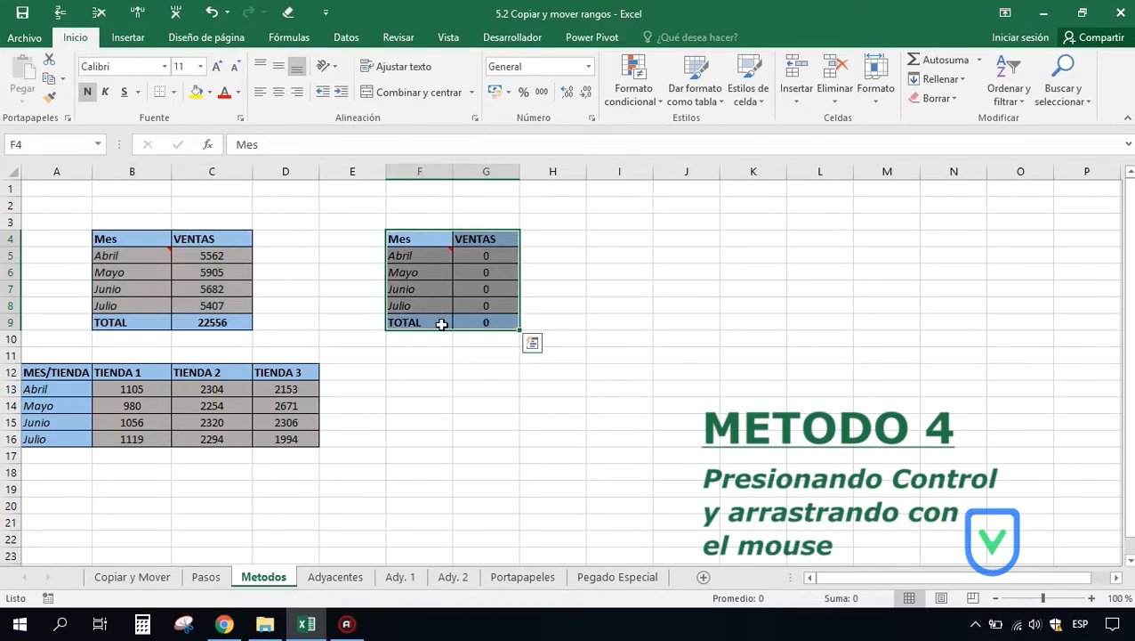
Step: Copy B4:C9 directly onto I4:J9 without using the clipboard, and undo the last two table copies
left_click_drag(150, 240, 228, 313)
key("ctrl")
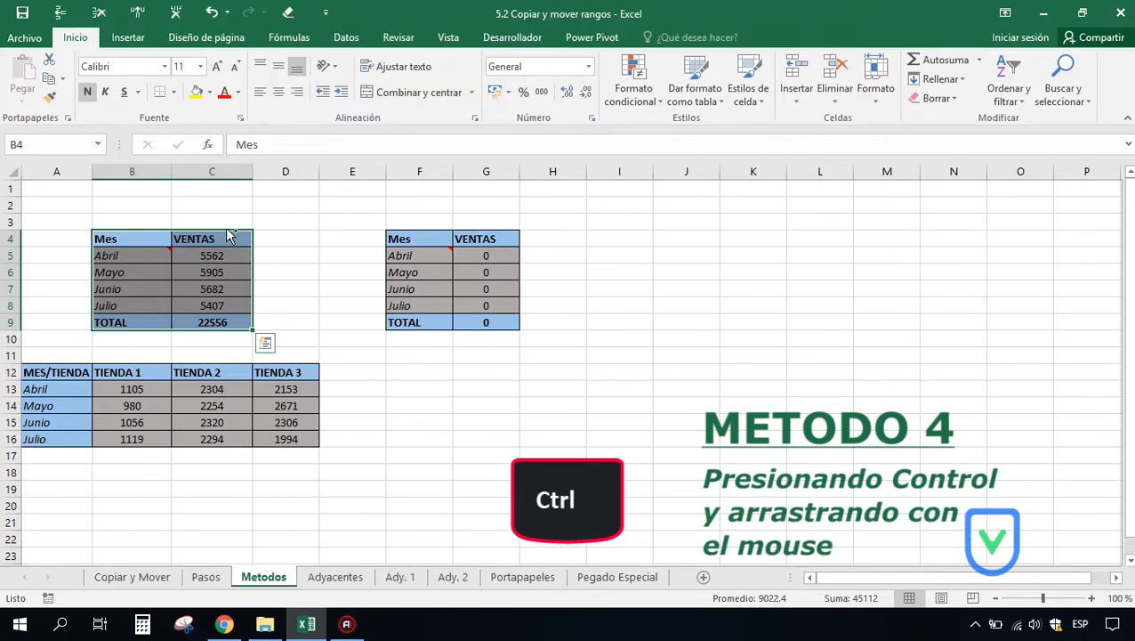
left_click_drag(227, 234, 683, 244)
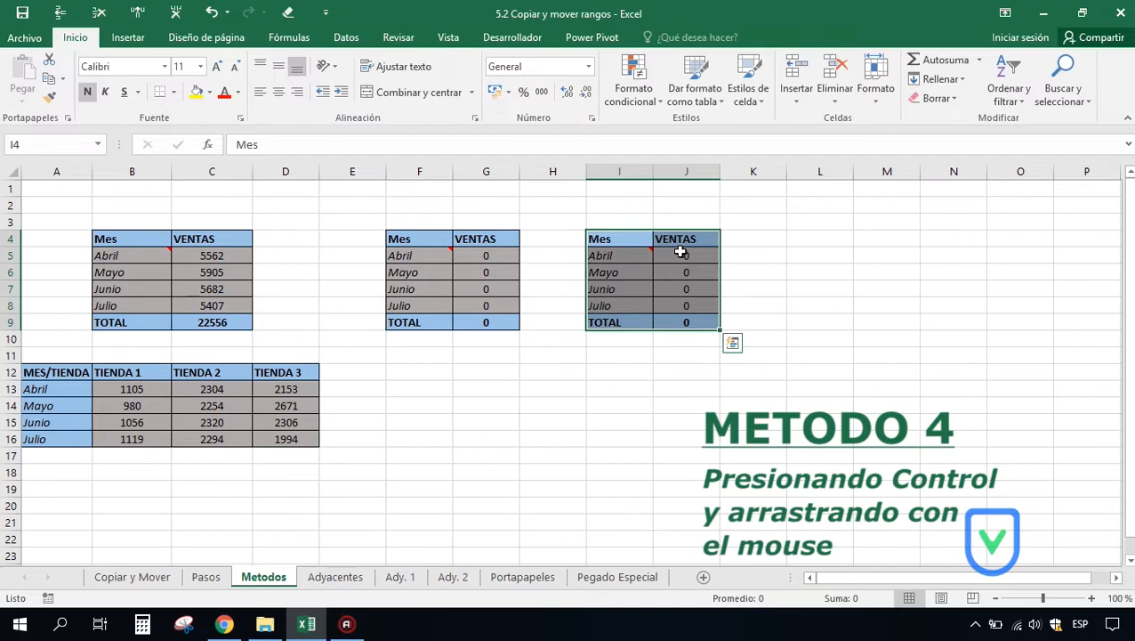
left_click(211, 12)
left_click(211, 12)
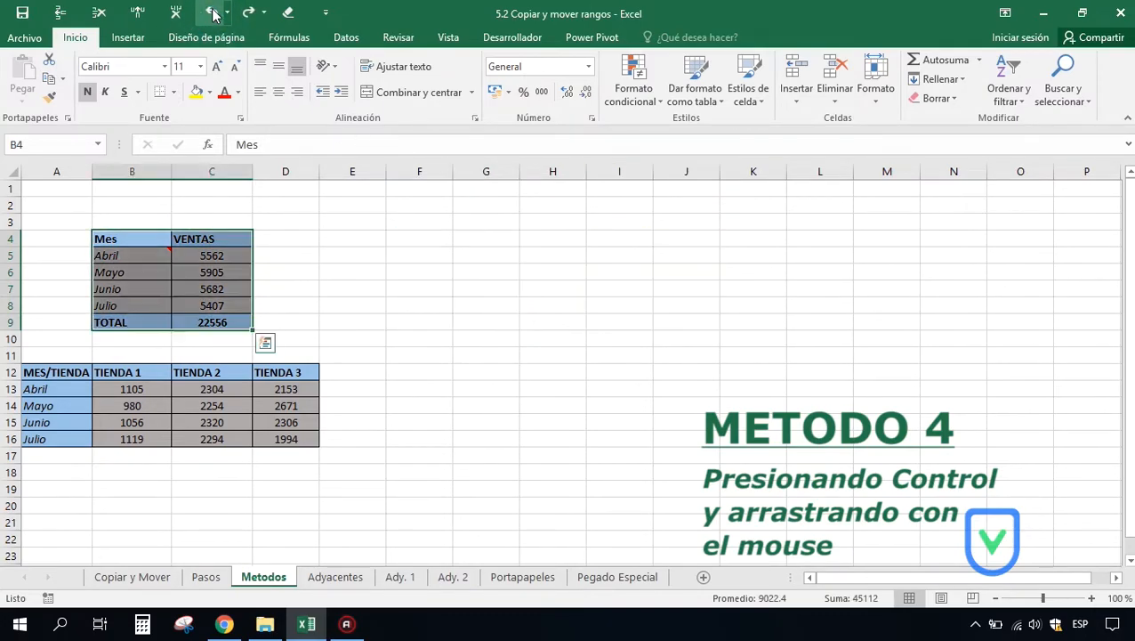
Step: Move the monthly sales table B4:C9 directly onto G4:H9 without the clipboard, and undo the move
left_click(184, 276)
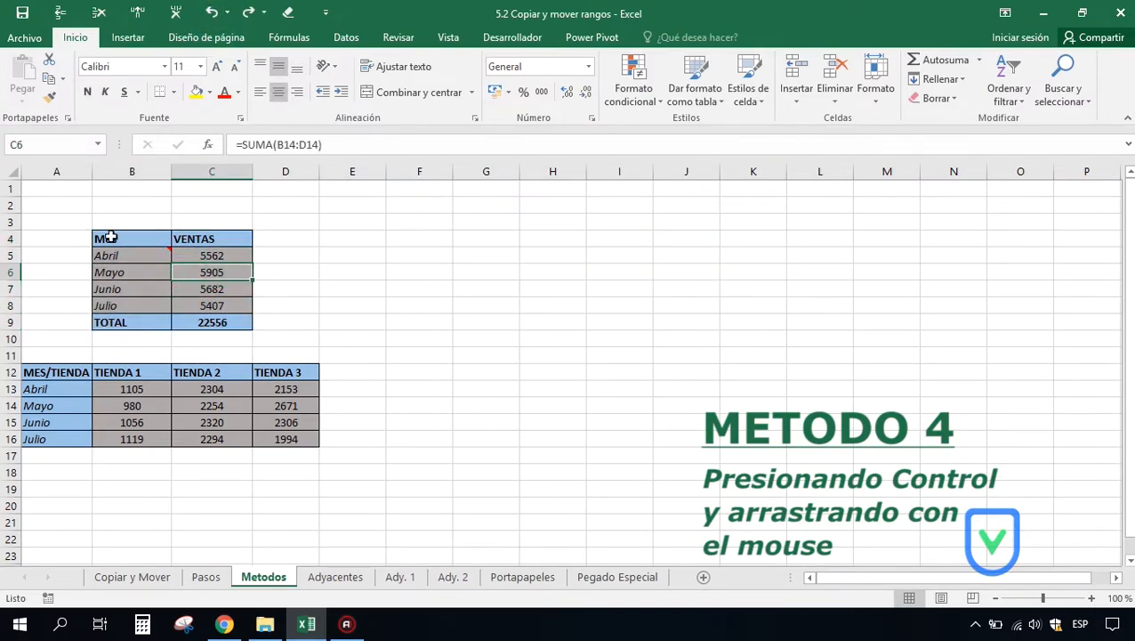
left_click_drag(109, 237, 201, 305)
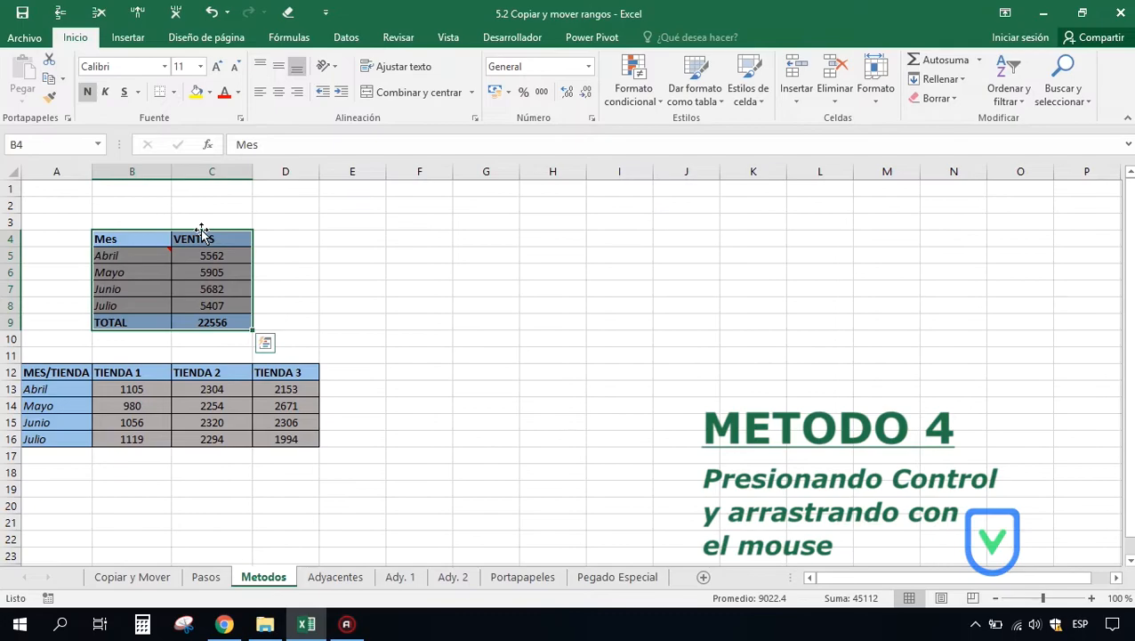
left_click_drag(202, 232, 547, 246)
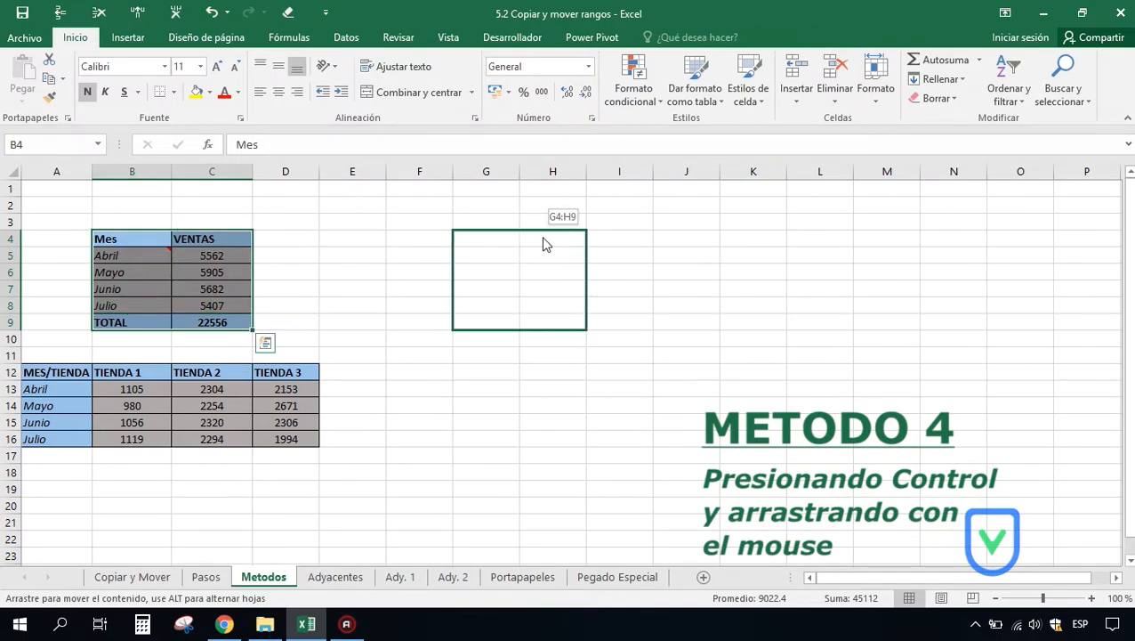
left_click_drag(546, 245, 542, 243)
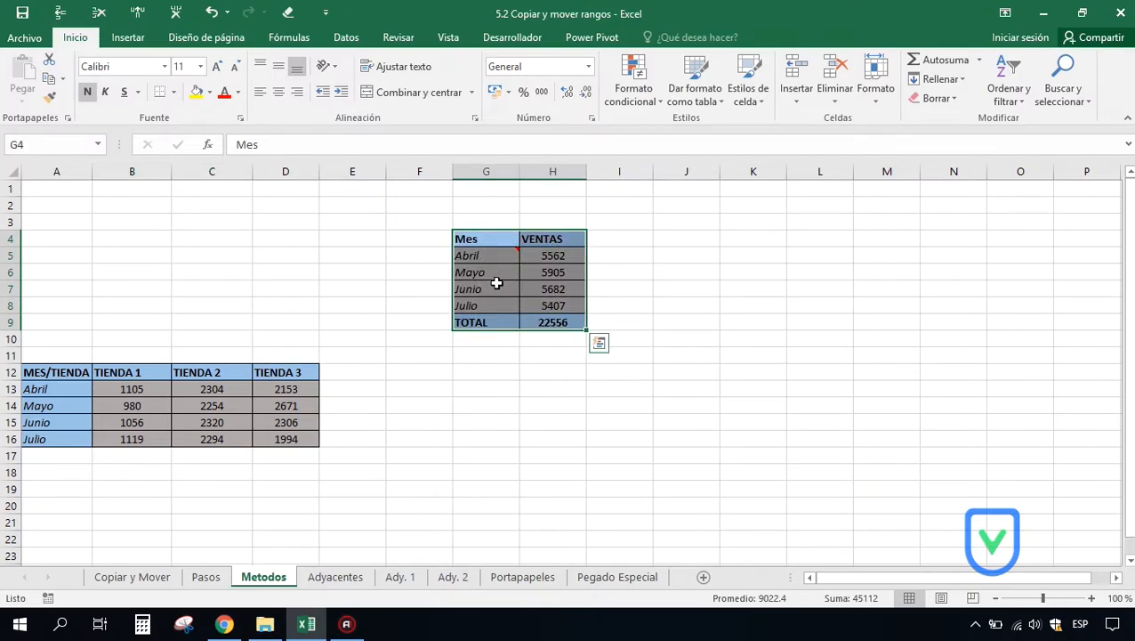
left_click(212, 11)
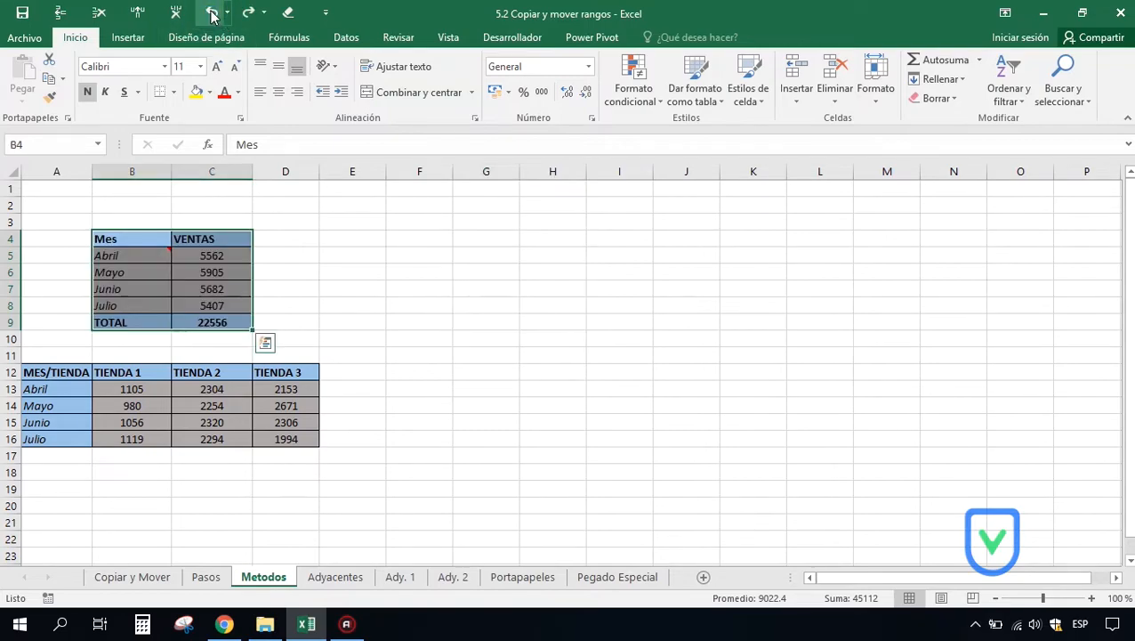
left_click(57, 189)
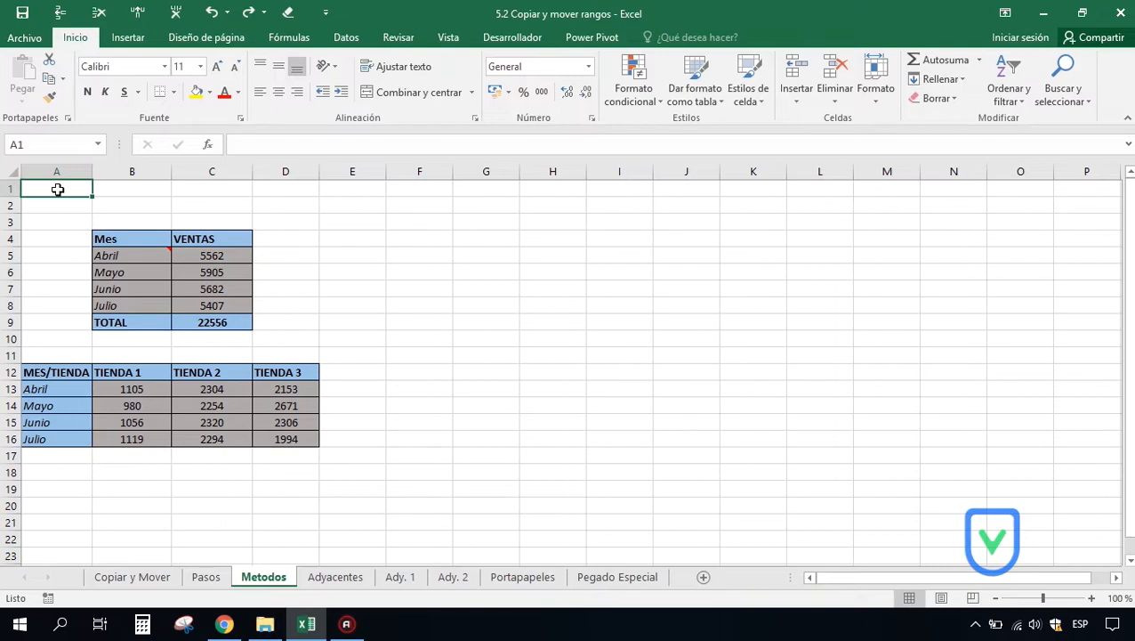
Step: Select the monthly sales table B4:C9 and look through the available copy commands
left_click_drag(105, 239, 215, 328)
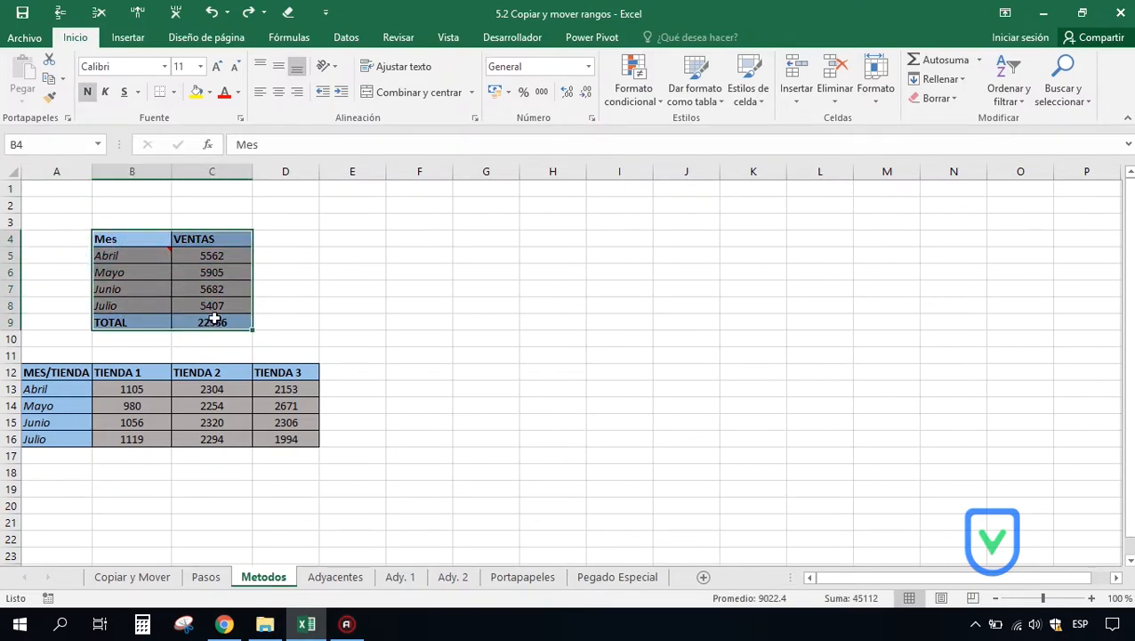
right_click(194, 255)
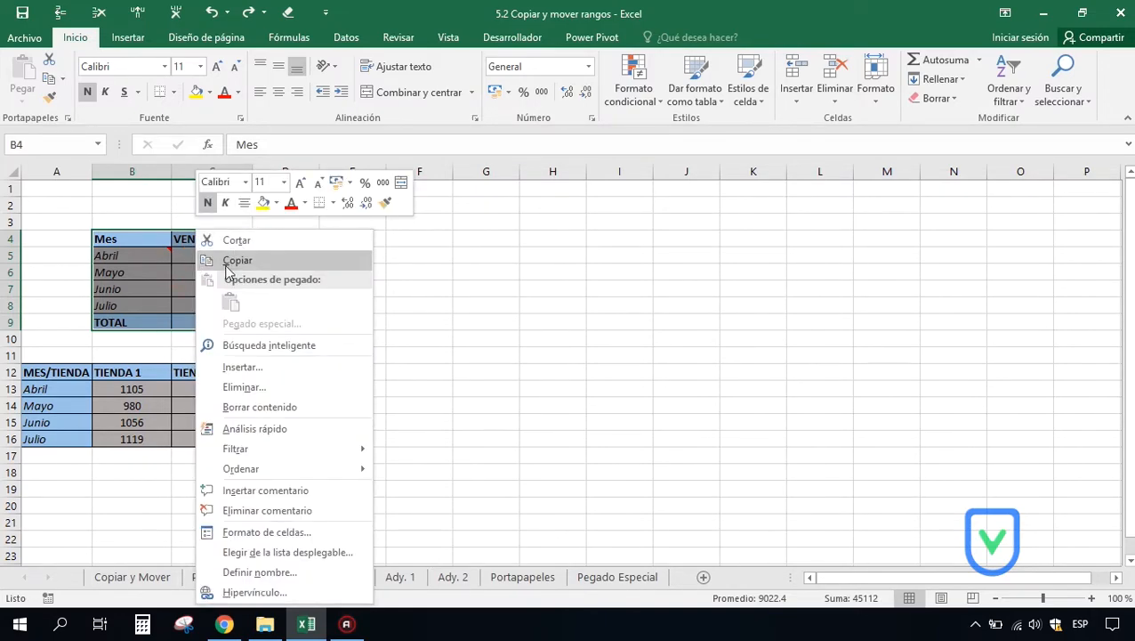
left_click(61, 78)
left_click(62, 83)
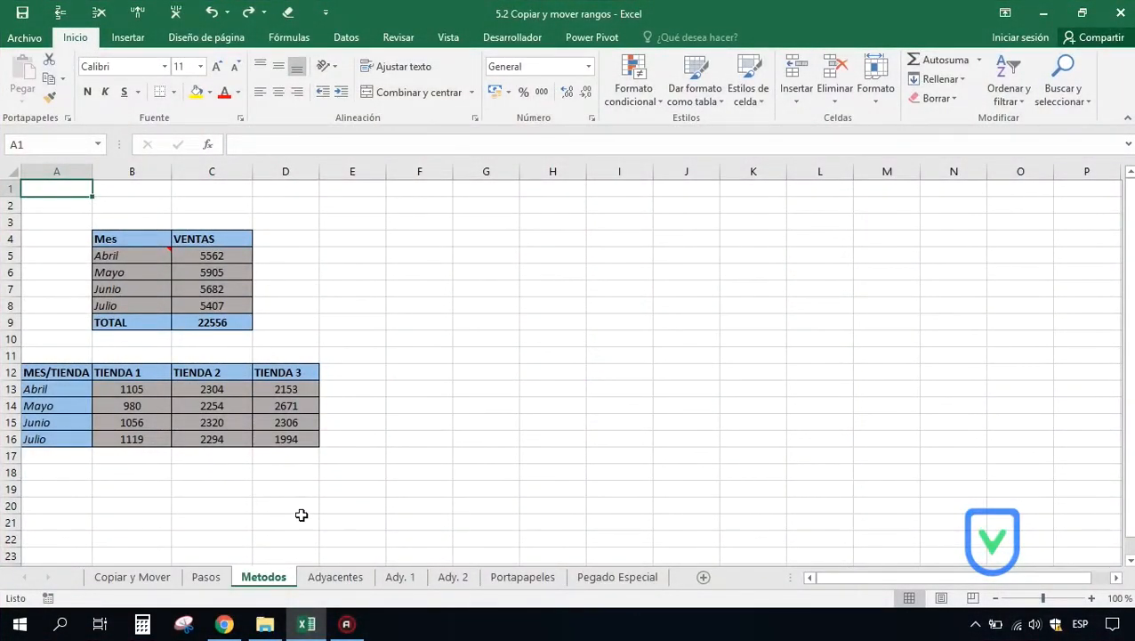
Step: On the Adyacentes sheet, copy the Serie column B3:B18 into the adjacent range C3:C18 by filling to the right (Hacia la derecha)
left_click(332, 577)
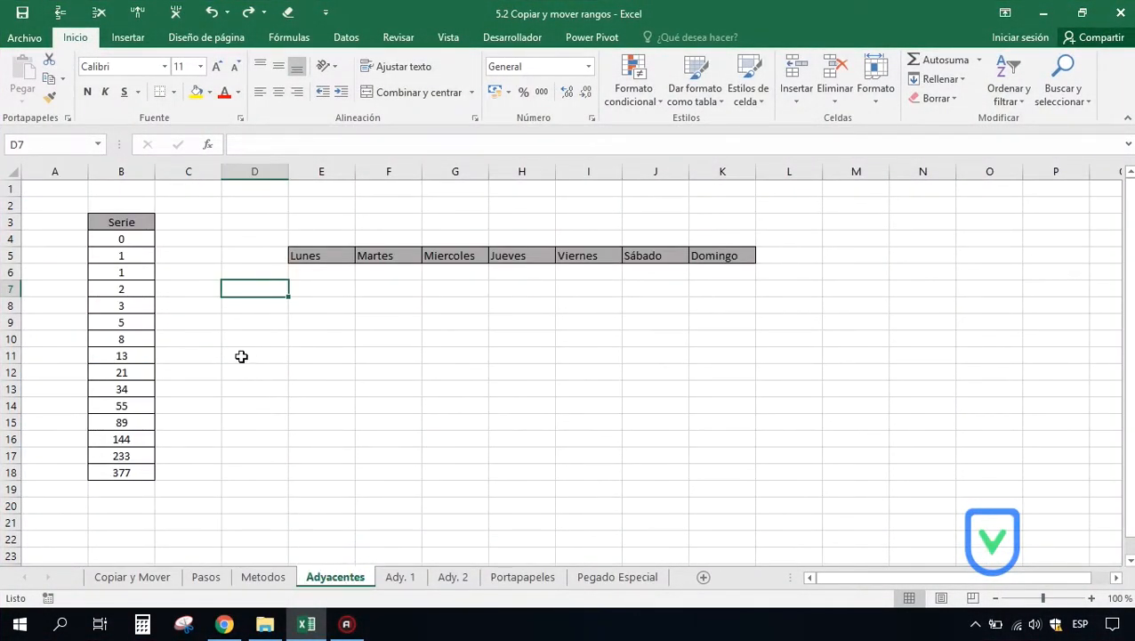
left_click(126, 224)
left_click_drag(127, 230, 125, 470)
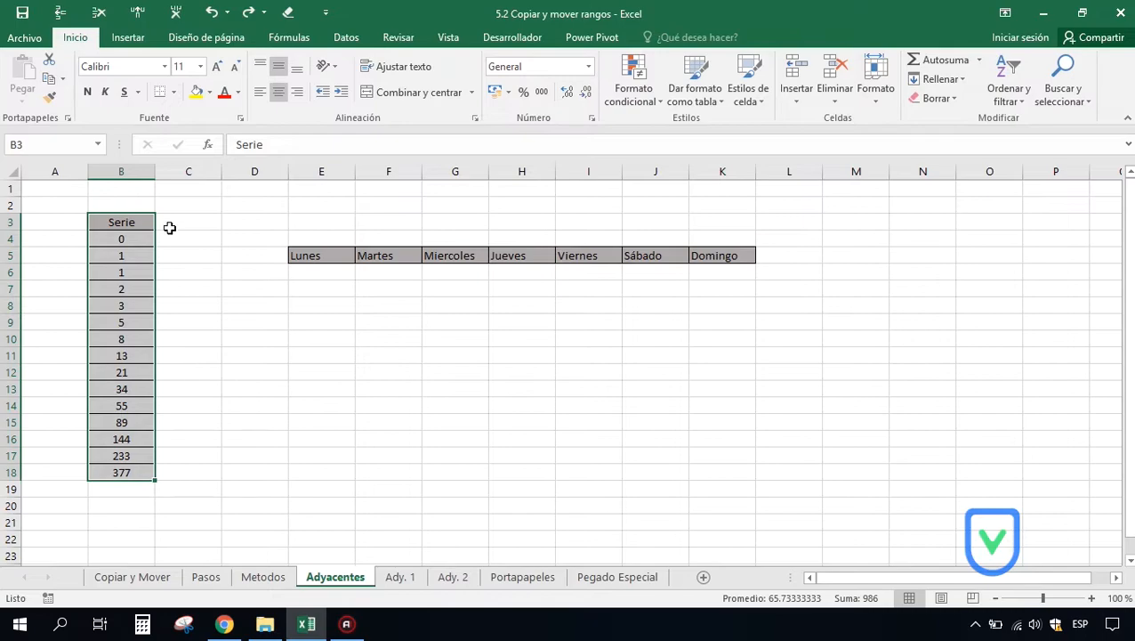
left_click(111, 222)
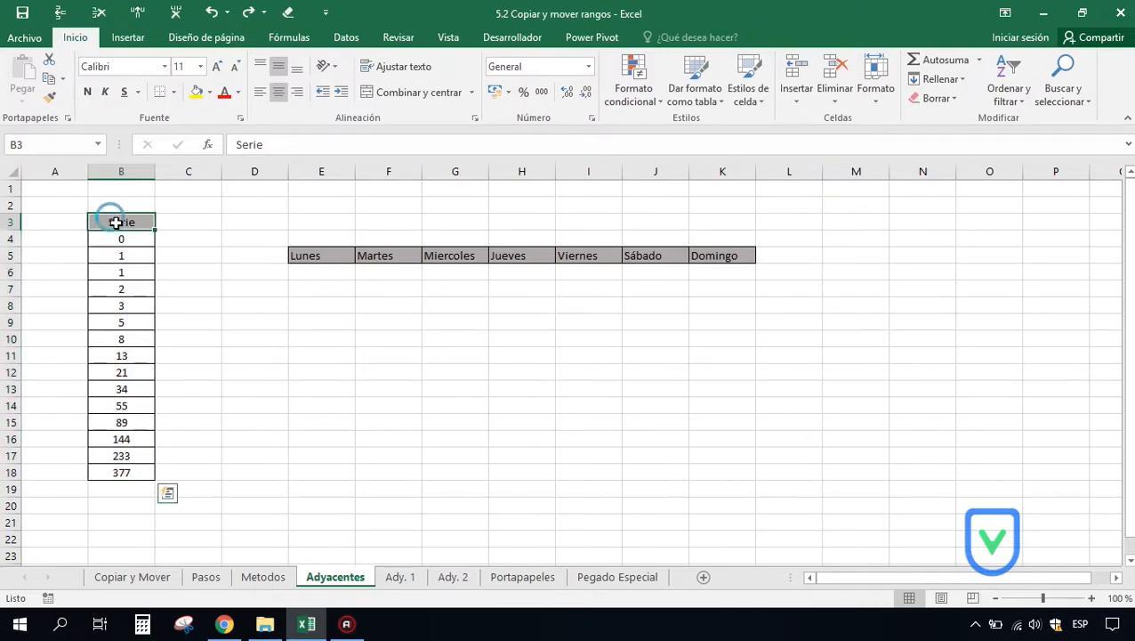
left_click_drag(117, 221, 116, 473)
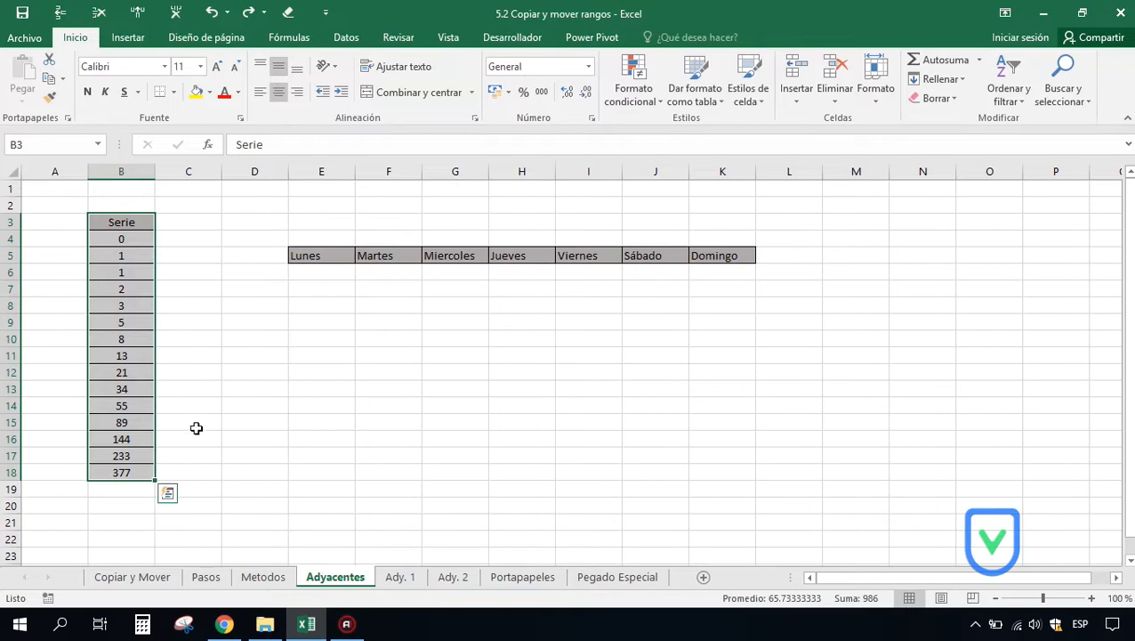
left_click_drag(114, 223, 182, 468)
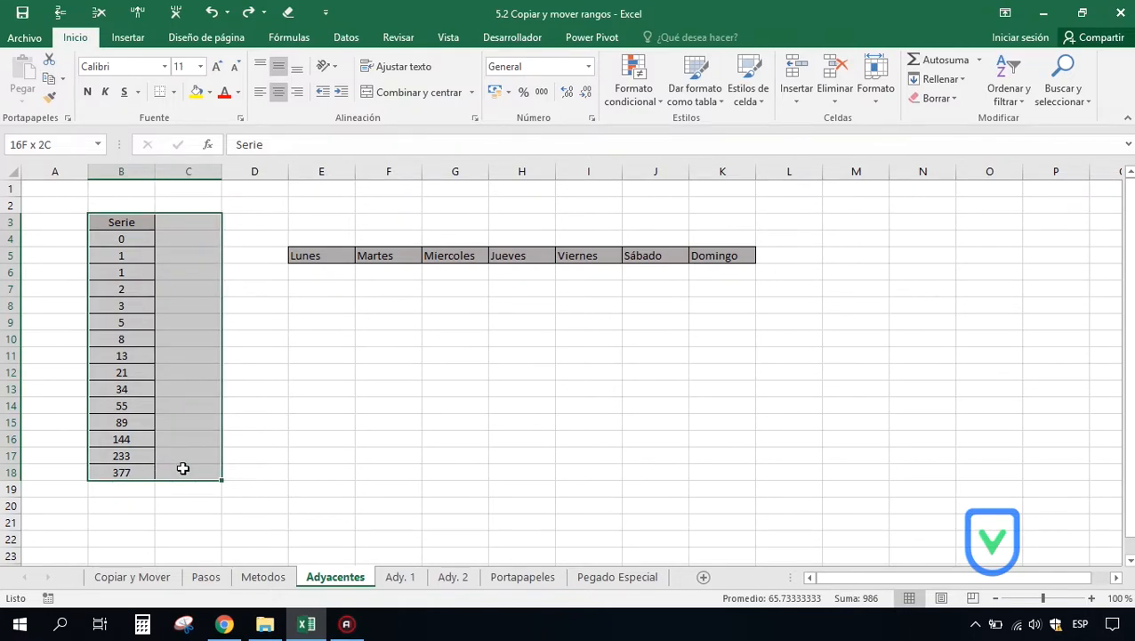
left_click_drag(182, 468, 183, 468)
left_click(964, 81)
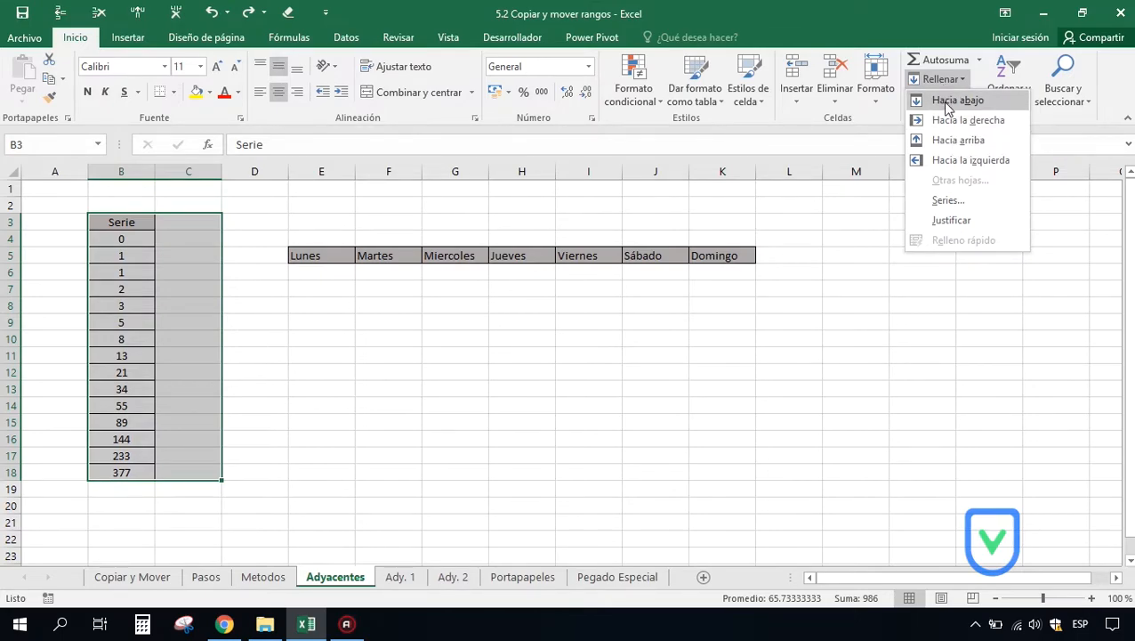
left_click(955, 124)
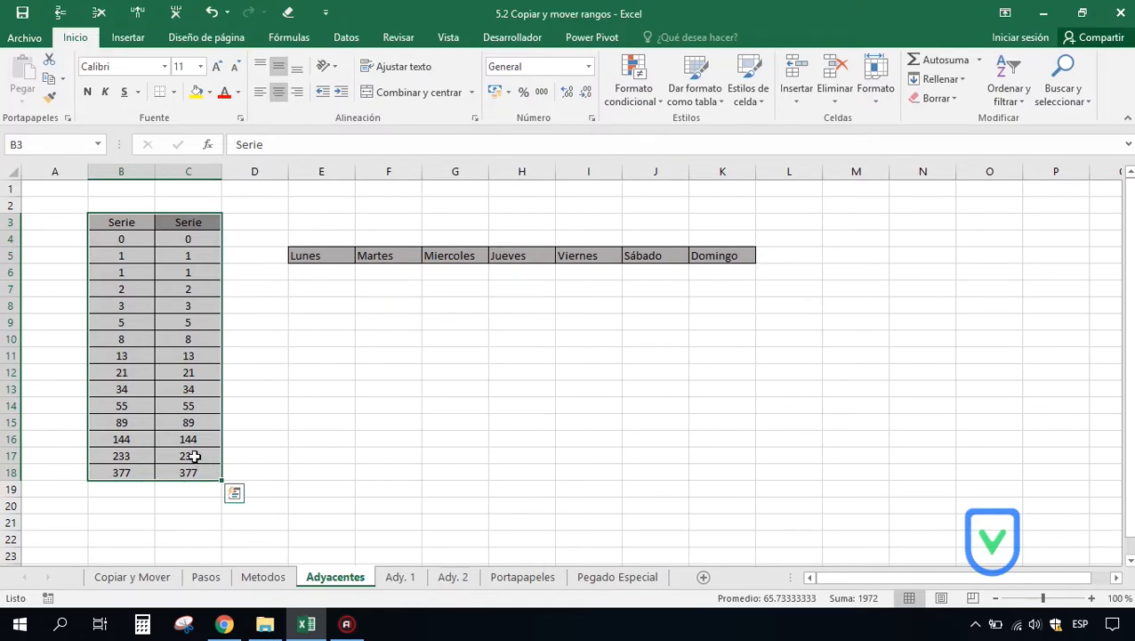
Step: Copy the weekday row E5:K5 into the adjacent row 6 by filling down (Hacia abajo), and undo the fill
left_click_drag(299, 253, 709, 271)
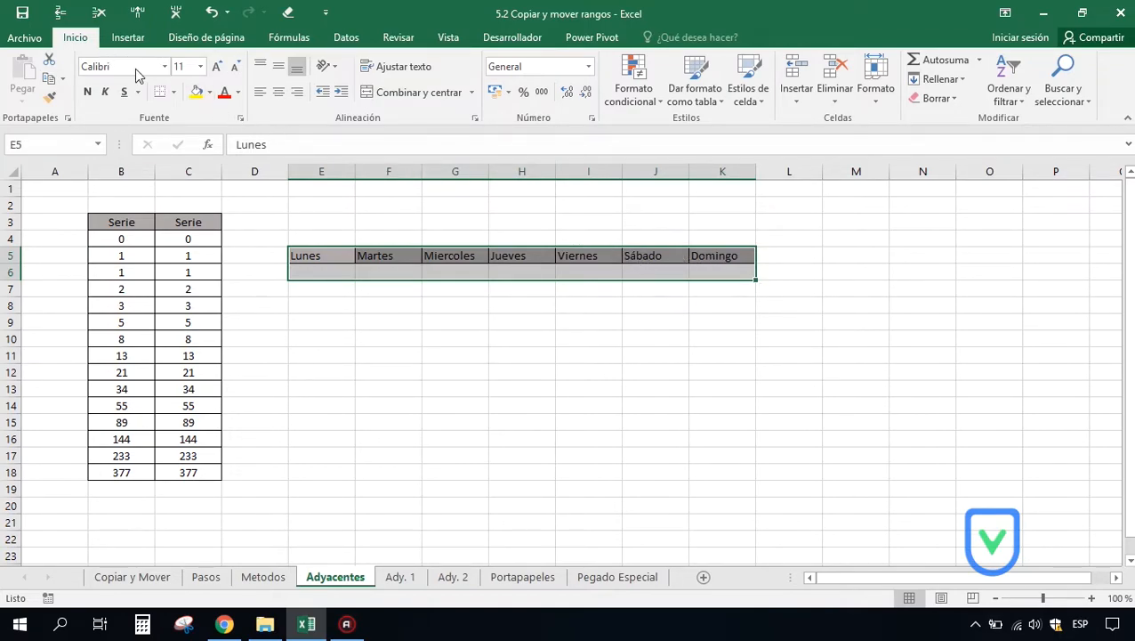
left_click(966, 80)
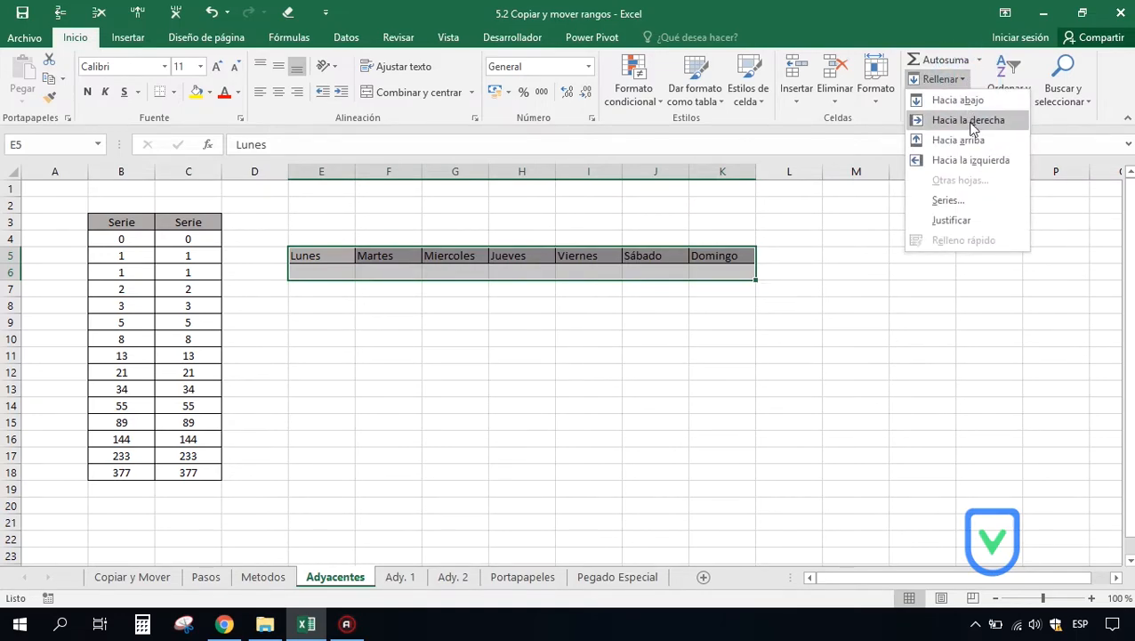
left_click(963, 100)
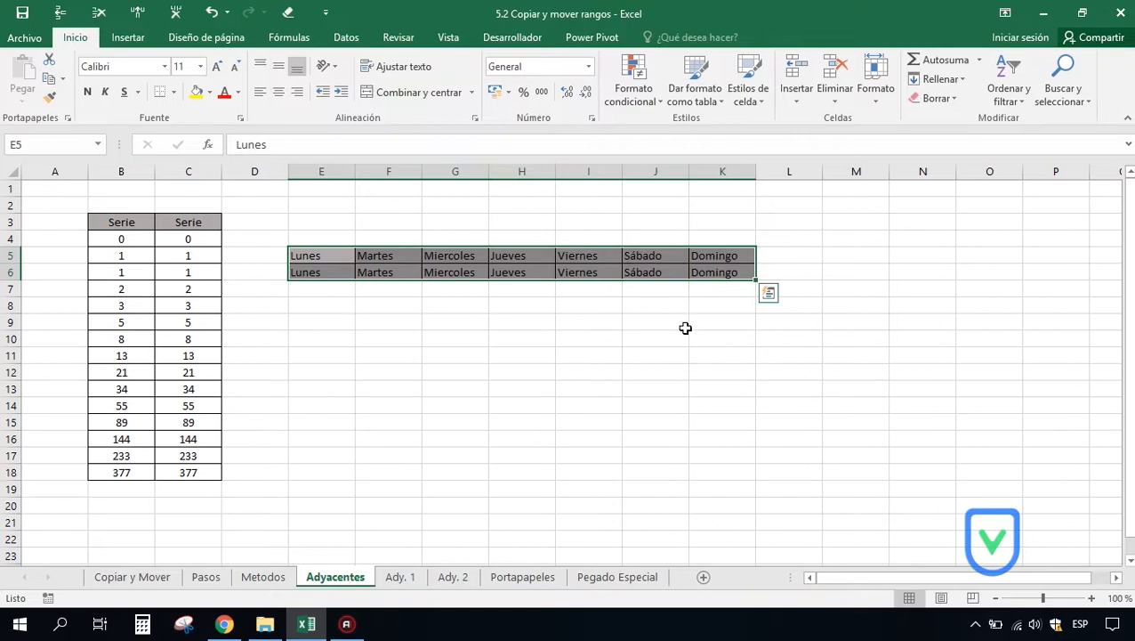
left_click(212, 13)
Step: Copy the weekday row E5:K5 into the non-adjacent ranges E10:K10 and E16:K16 by filling down, and undo the fill
left_click_drag(314, 257, 728, 254)
left_click_drag(321, 339, 689, 338)
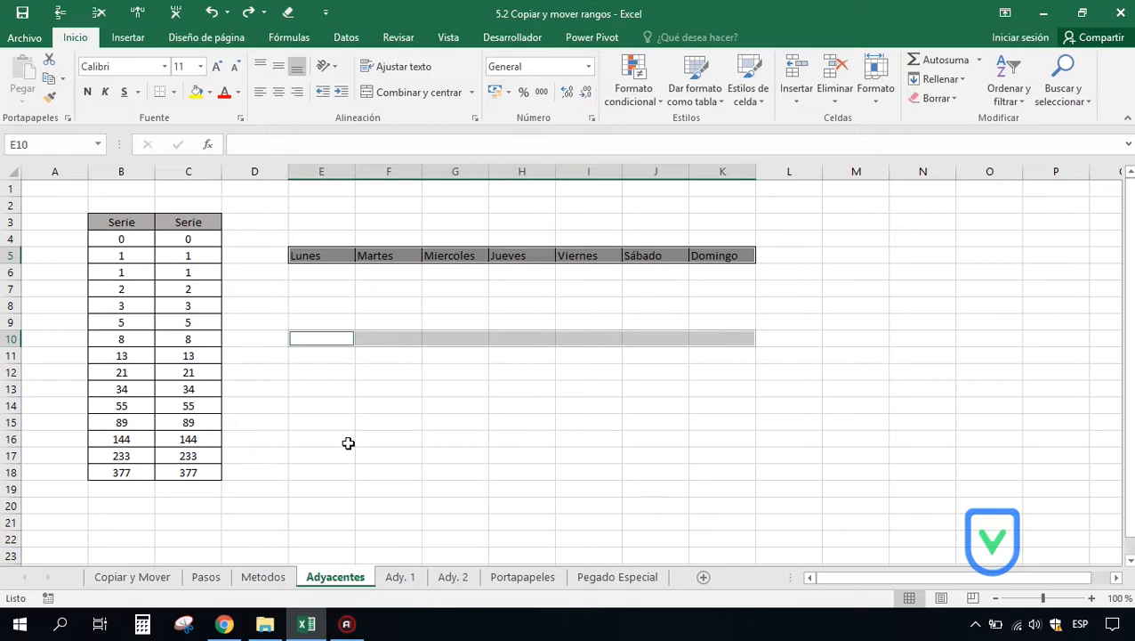
left_click_drag(319, 434, 710, 438)
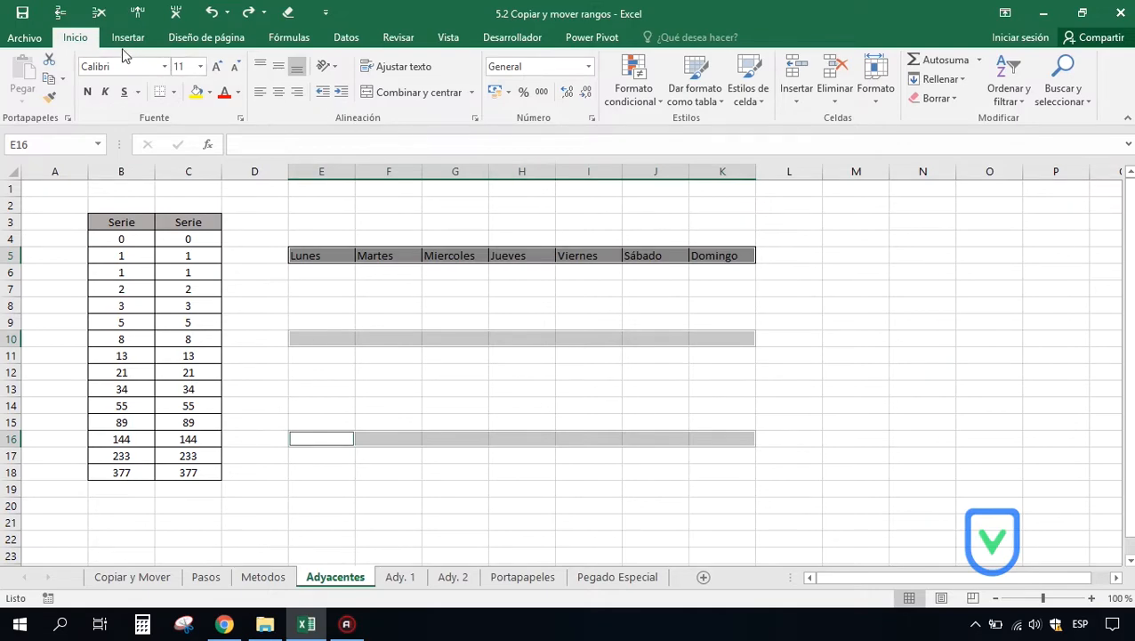
left_click(950, 82)
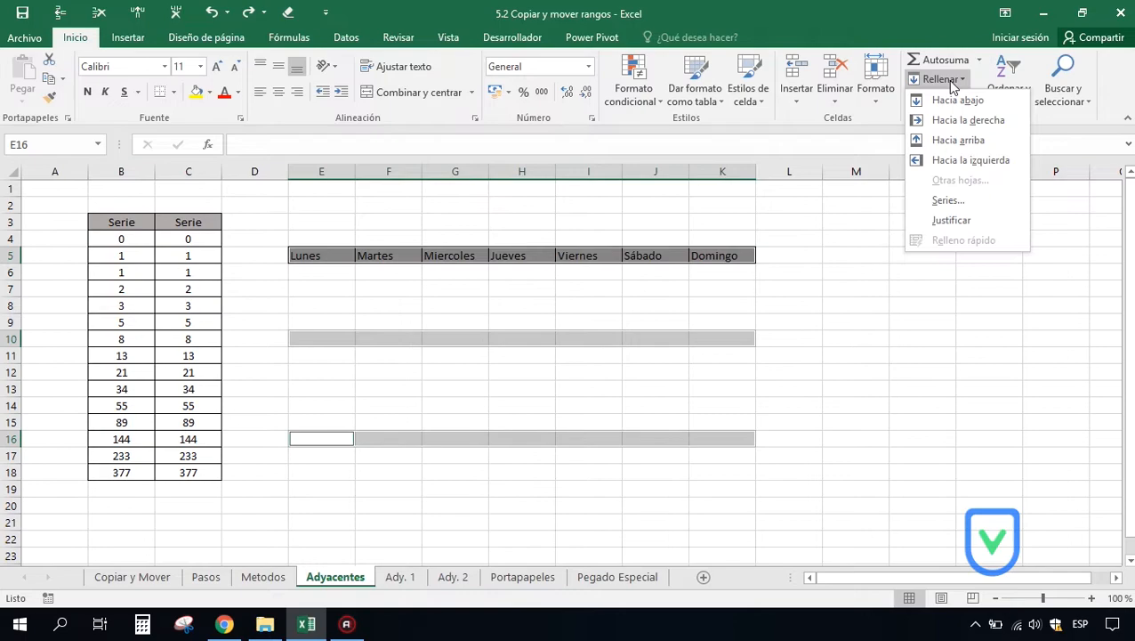
left_click(957, 102)
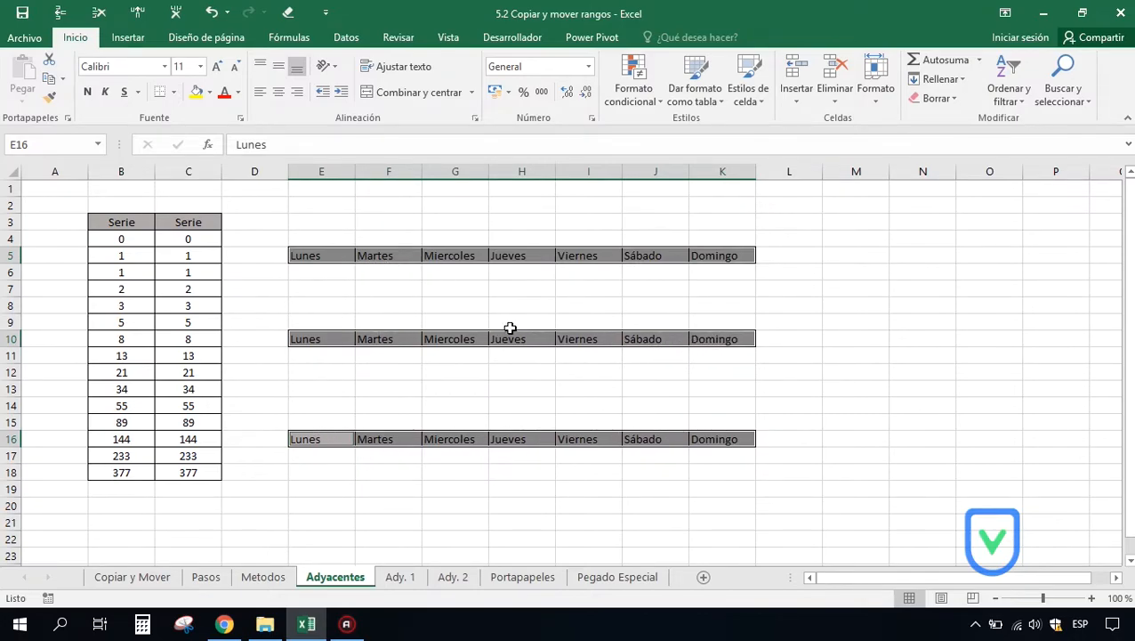
left_click(211, 12)
left_click(321, 255)
left_click_drag(322, 255, 694, 256)
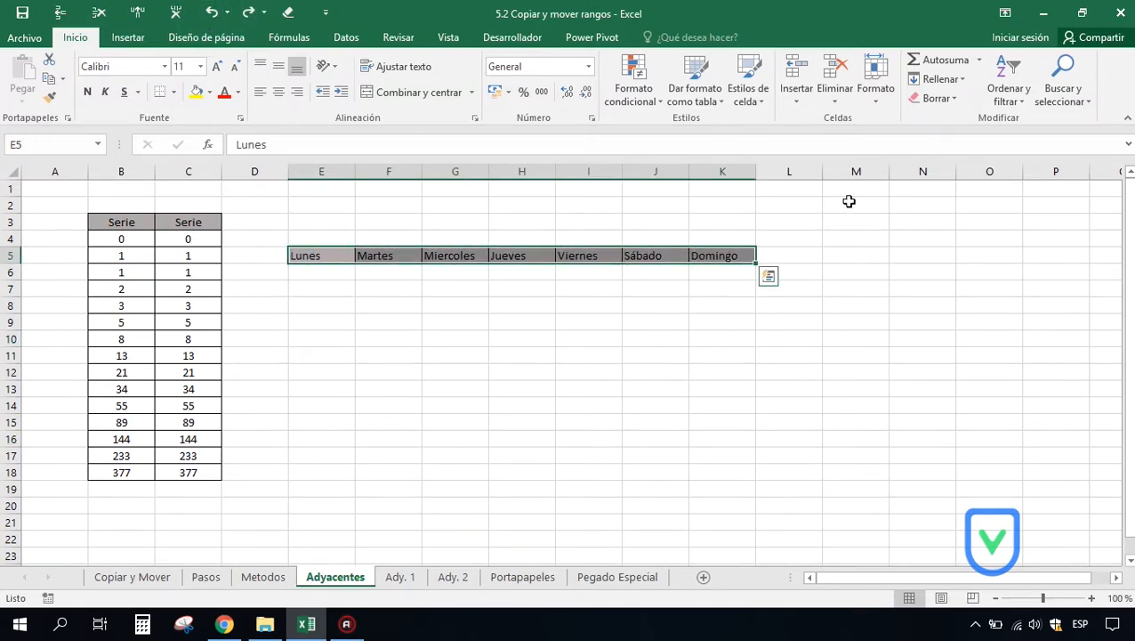
left_click(959, 82)
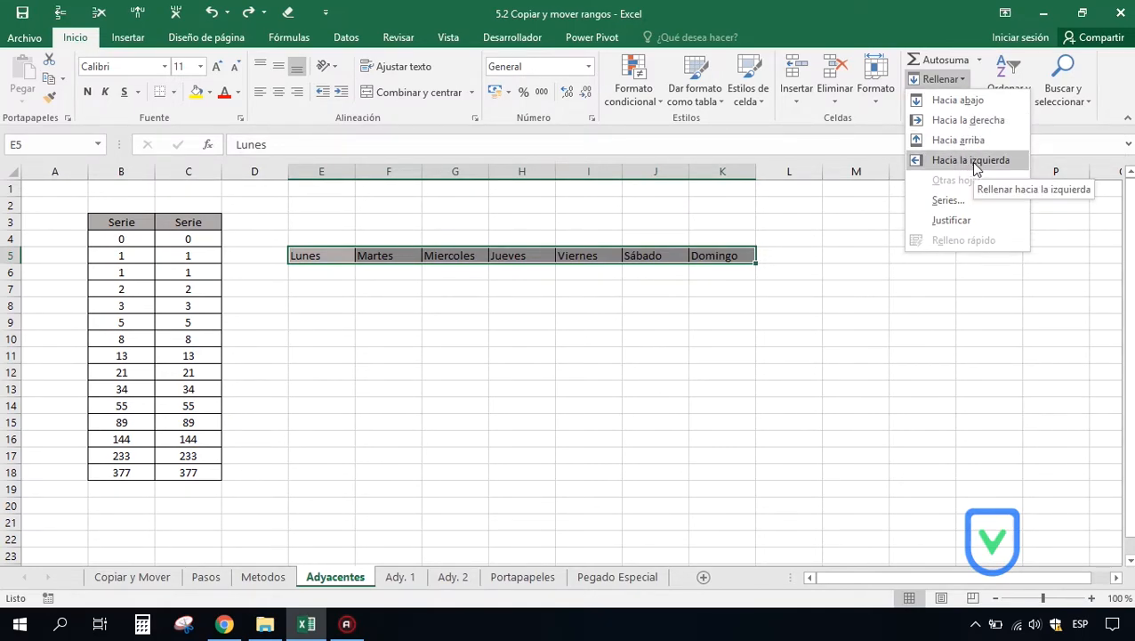
Step: Copy the Serie column B3:B18 into the adjacent range A3:A18 by filling to the left (Hacia la izquierda)
left_click(109, 221)
left_click_drag(105, 219, 77, 468)
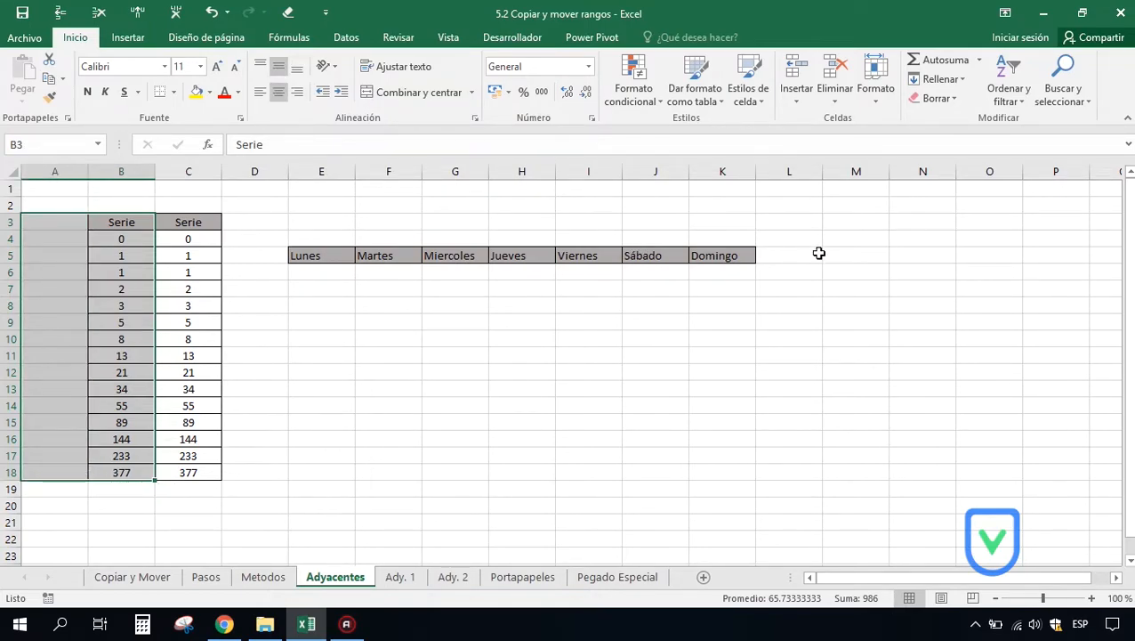
left_click(960, 80)
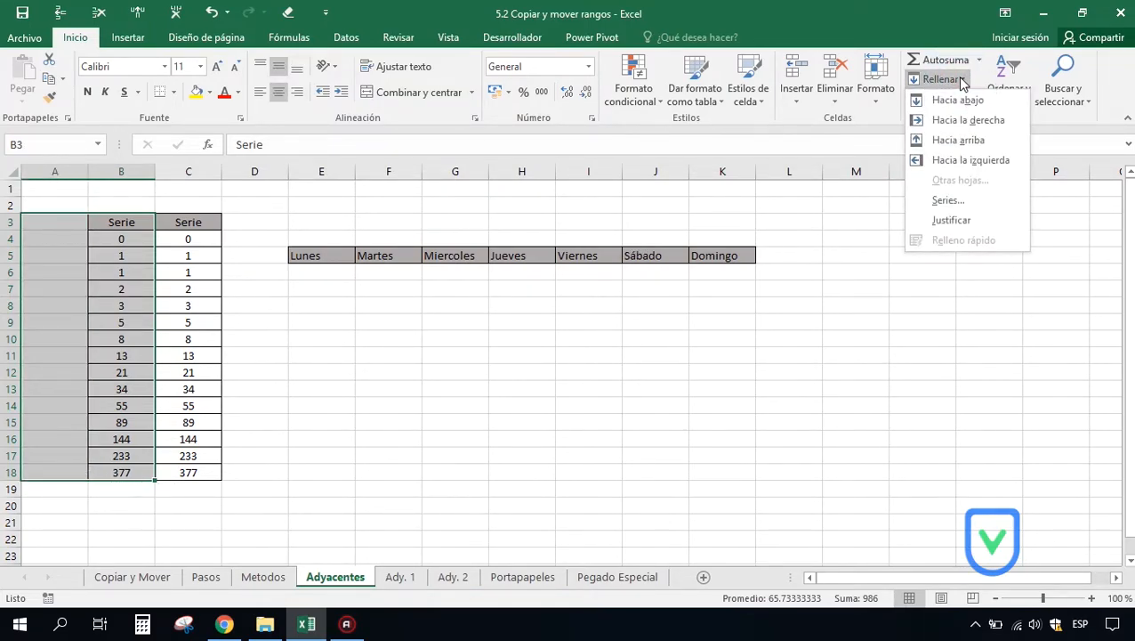
left_click(965, 159)
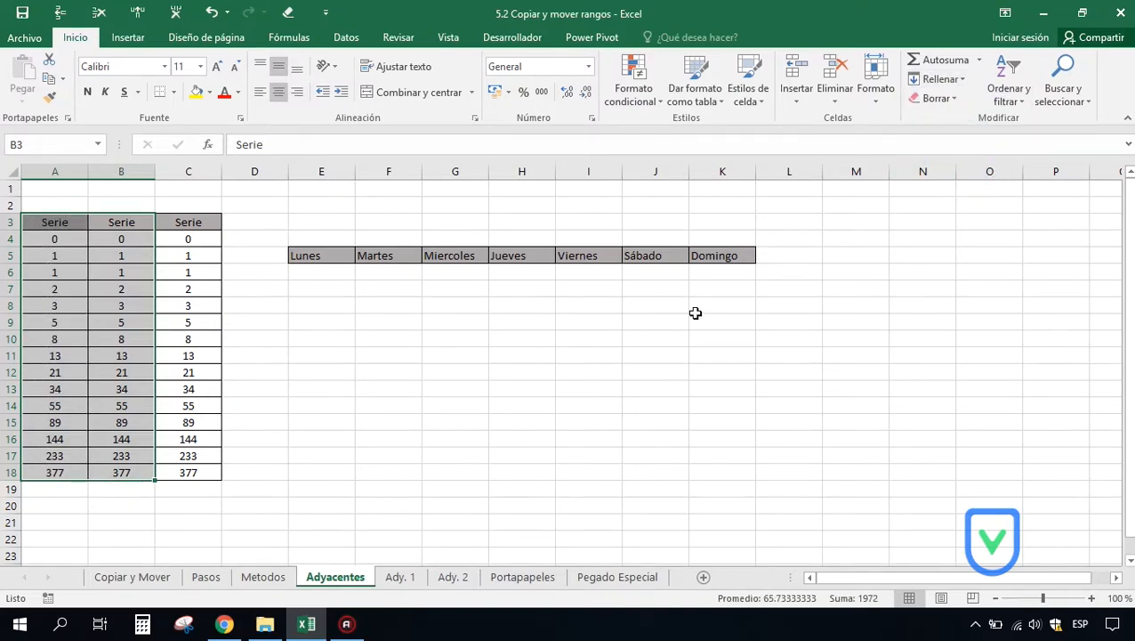
left_click(280, 304)
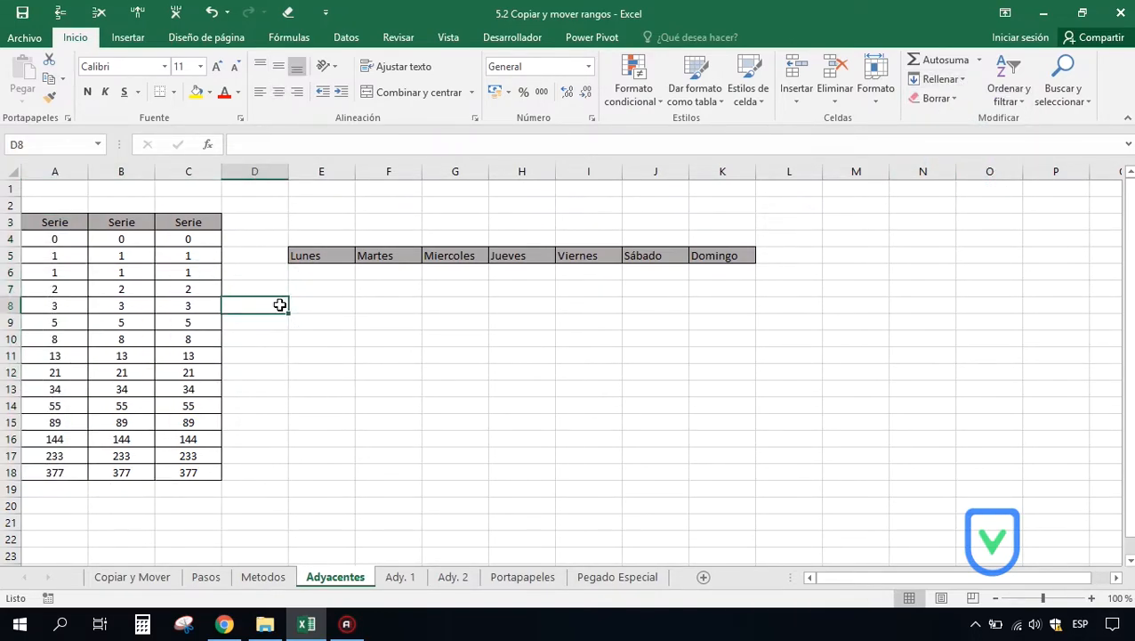
Step: Copy the Serie header in C3 into E3, G3, I3, K3 and M3 by filling to the right (Hacia la derecha)
left_click(187, 222)
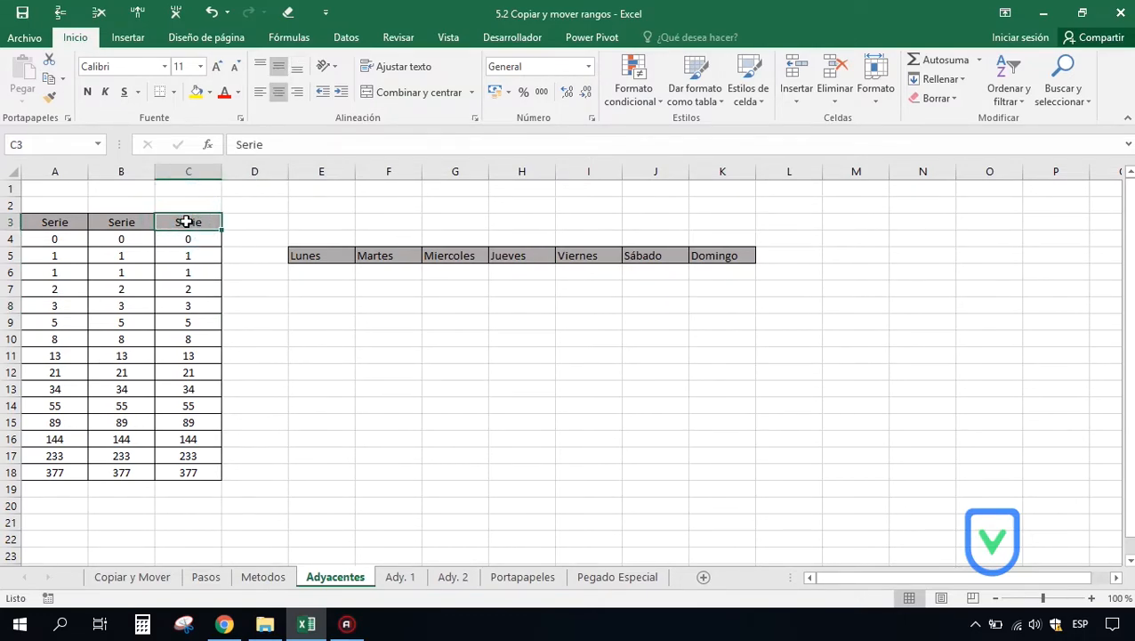
left_click(315, 220)
left_click(455, 219, "ctrl")
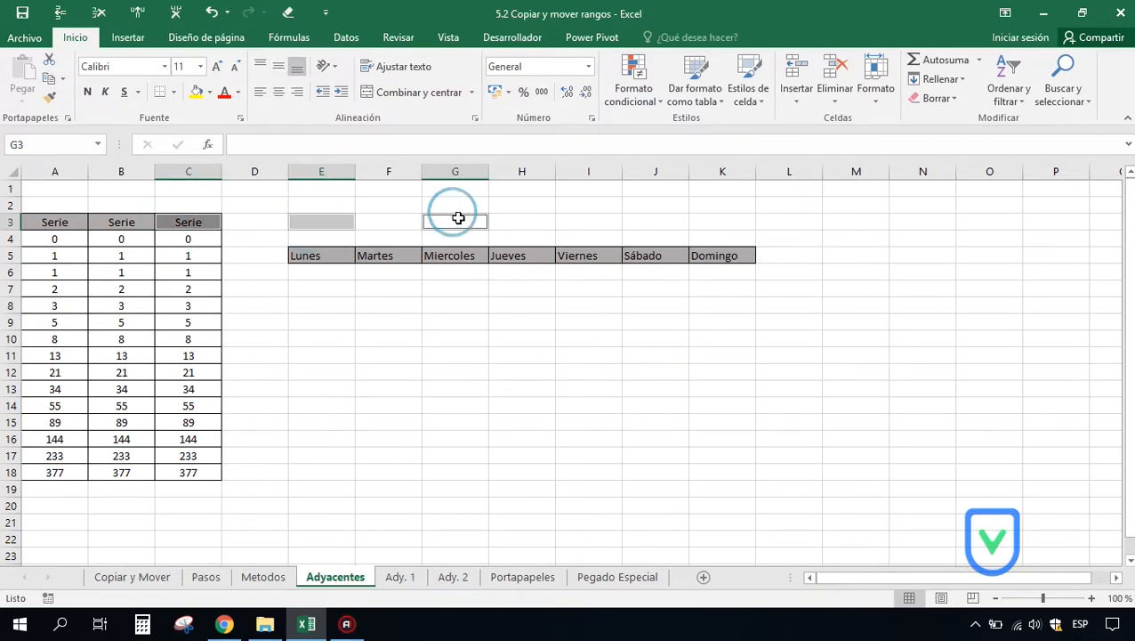
left_click(579, 220, "ctrl")
left_click(717, 220, "ctrl")
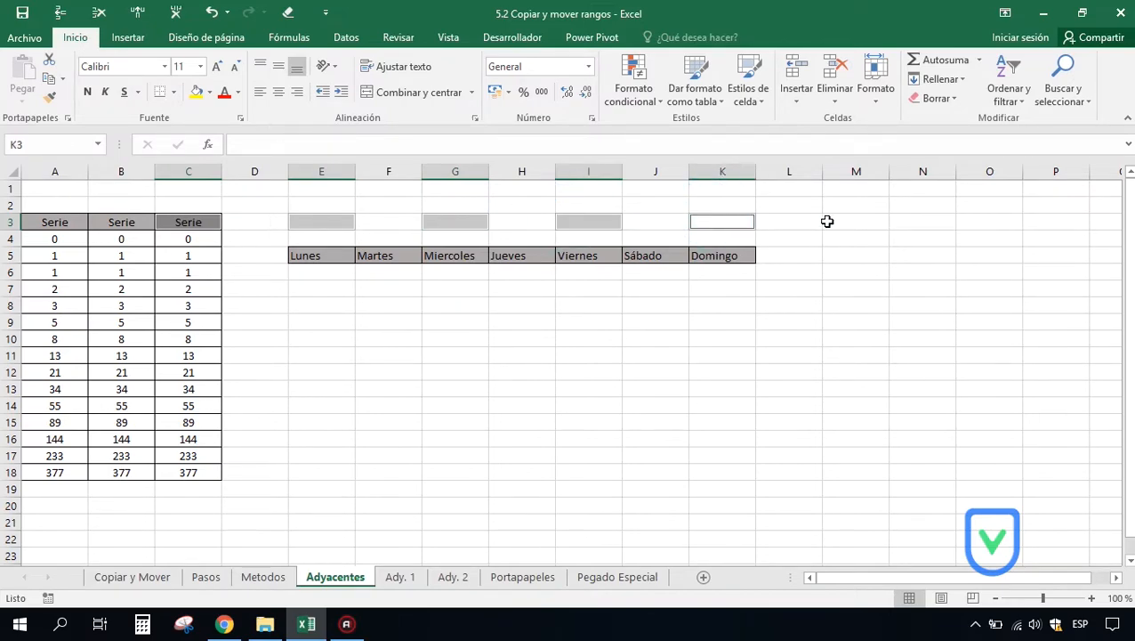
left_click(844, 221, "ctrl")
left_click(945, 81)
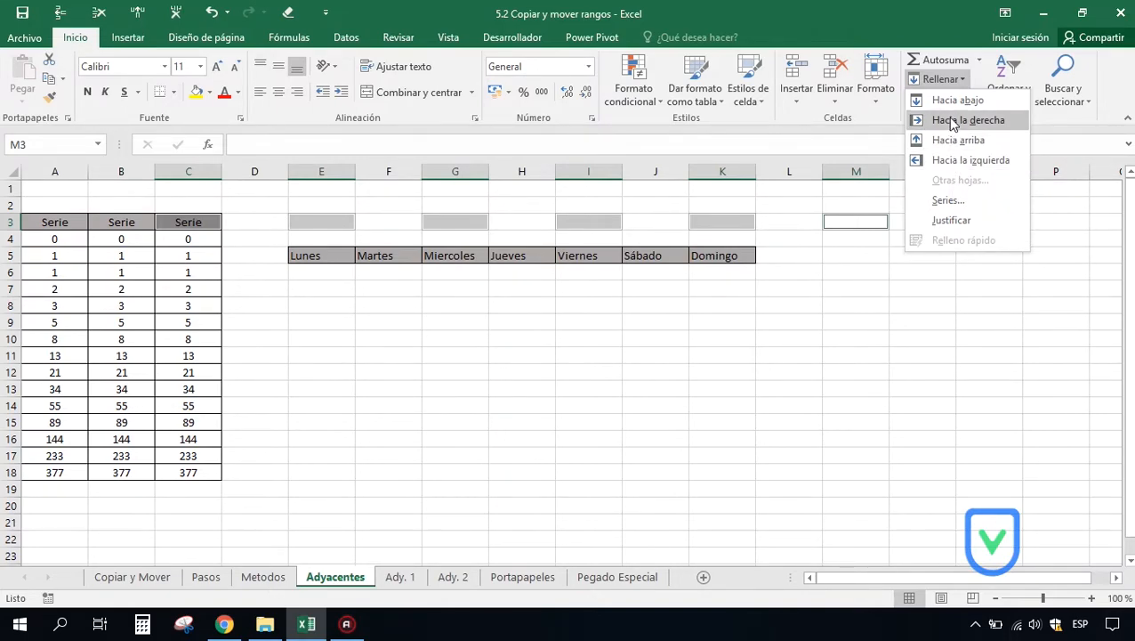
left_click(967, 120)
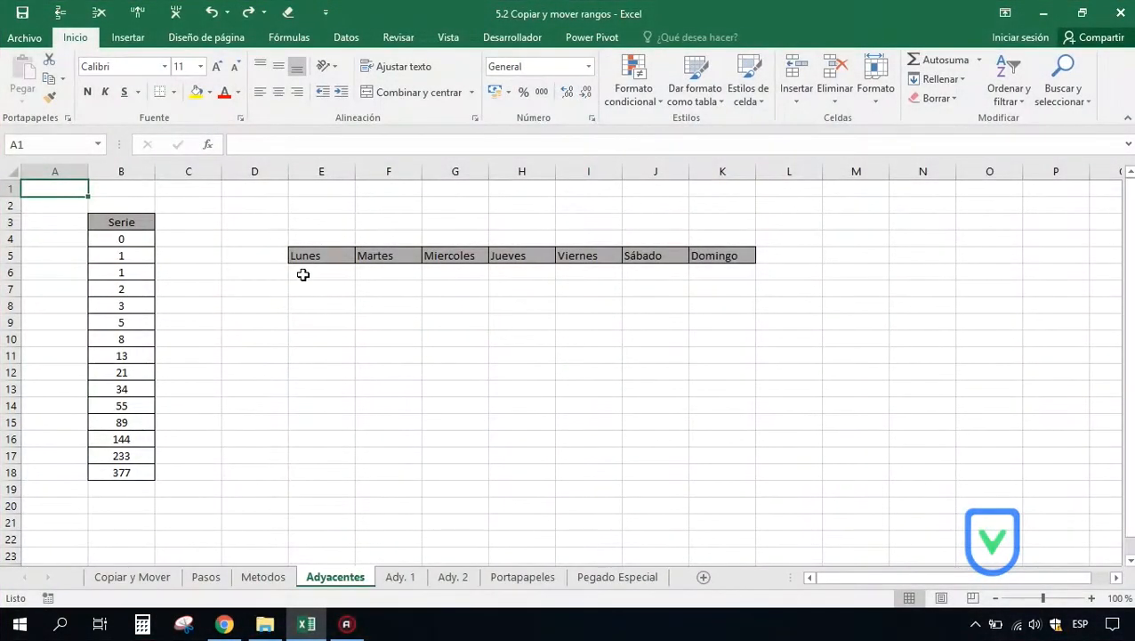
Step: Look over the fill options and the Ady. 1 and Ady. 2 sheets, and return to the Adyacentes sheet
left_click(943, 80)
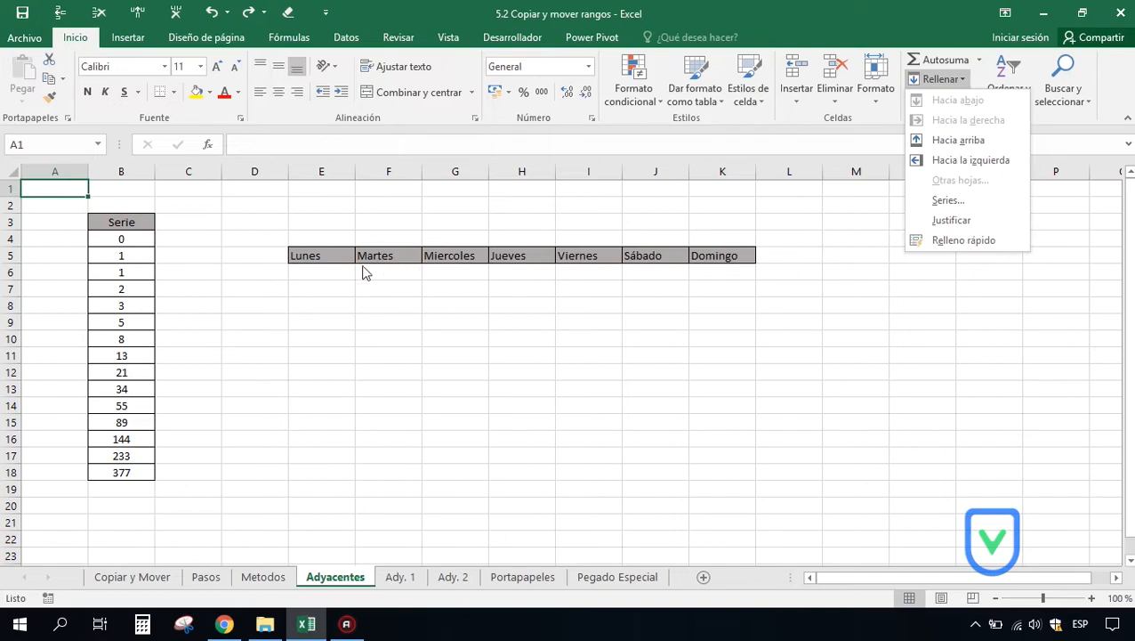
left_click(242, 253)
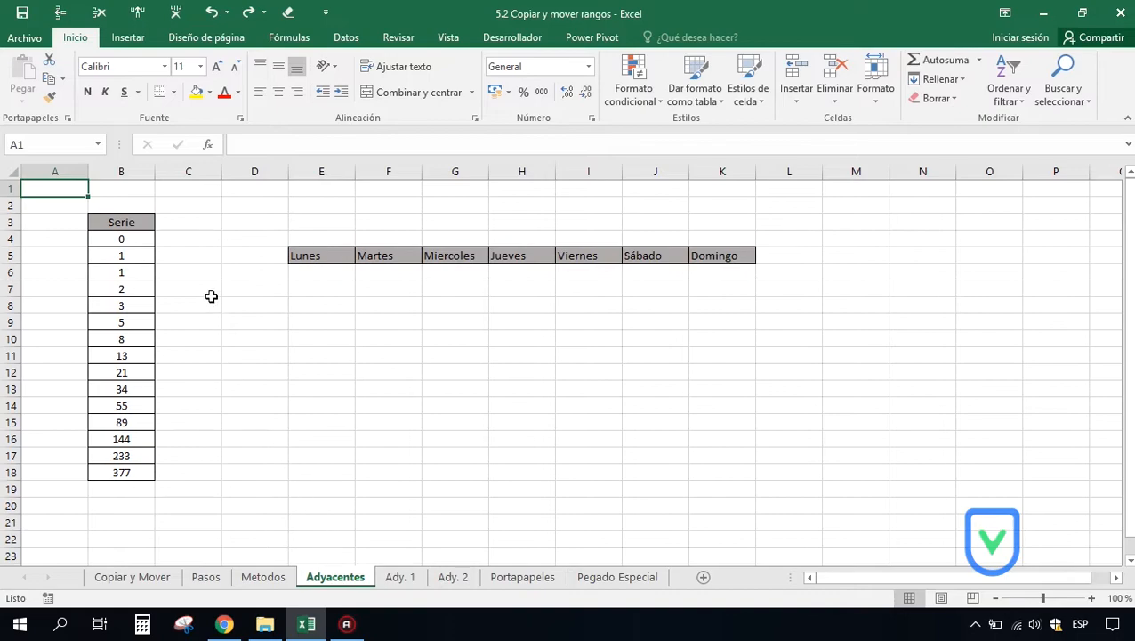
left_click_drag(118, 219, 707, 472)
left_click(401, 414)
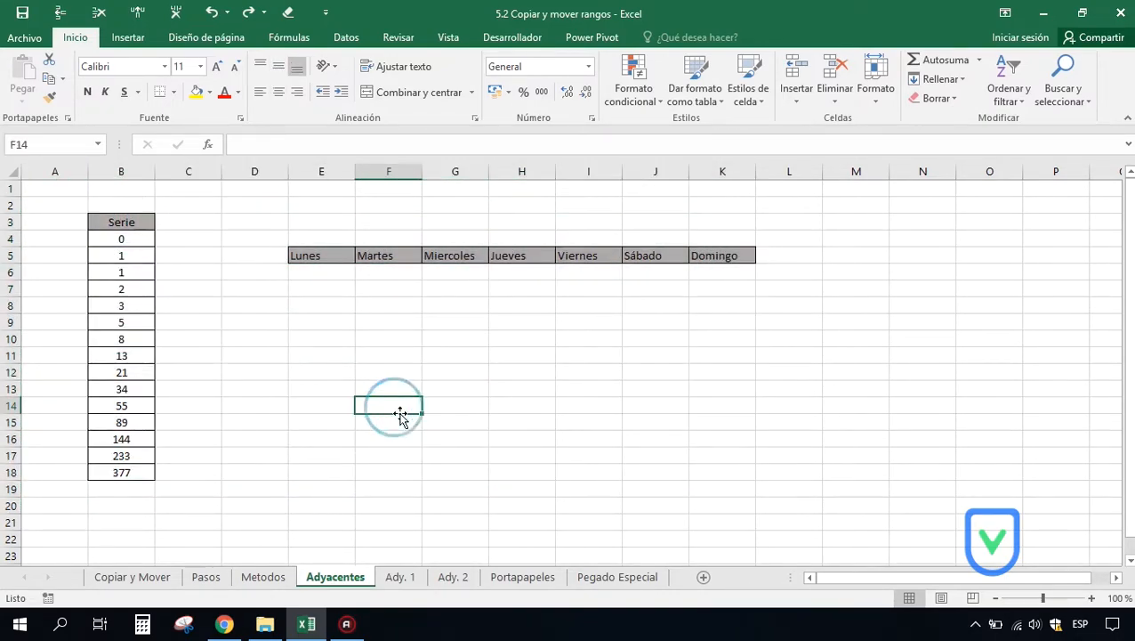
left_click(400, 576)
left_click(454, 578)
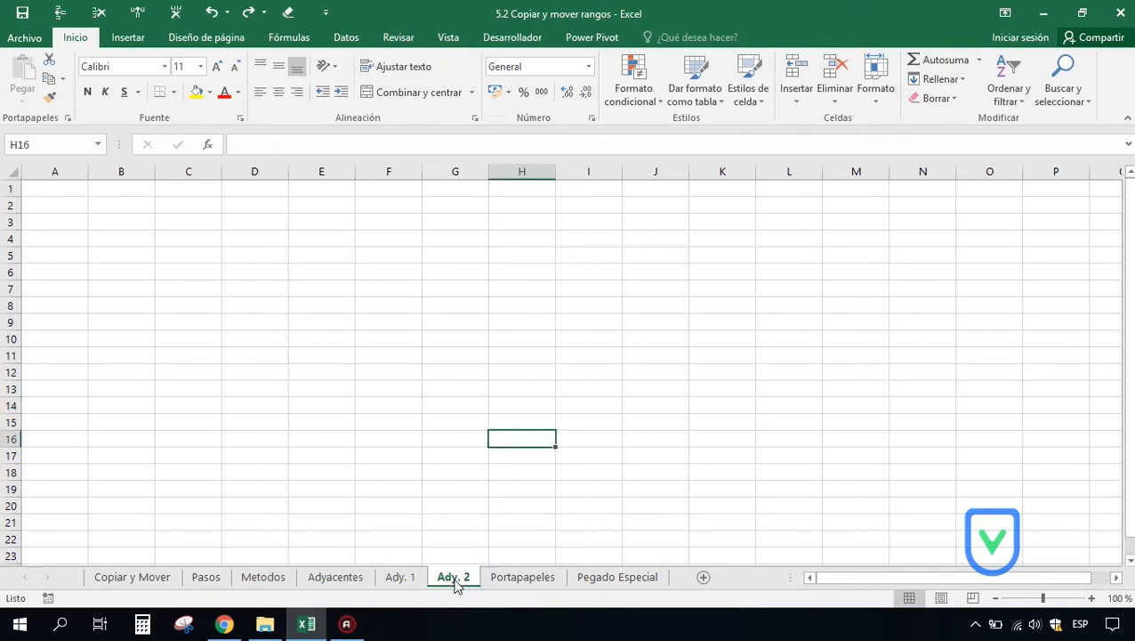
left_click(400, 579)
left_click(452, 583)
left_click(348, 582)
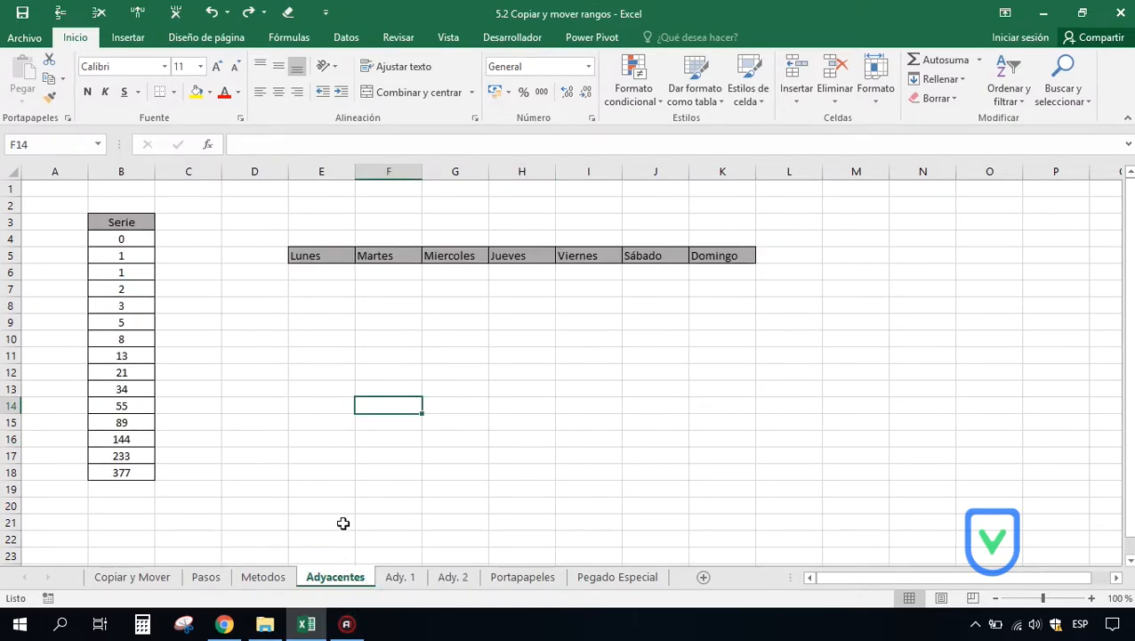
Step: Group the Adyacentes, Ady. 1 and Ady. 2 sheets and fill the Serie column B3:B18 across them (Otras hojas) with the Todo option
left_click_drag(101, 221, 125, 472)
key("ctrl")
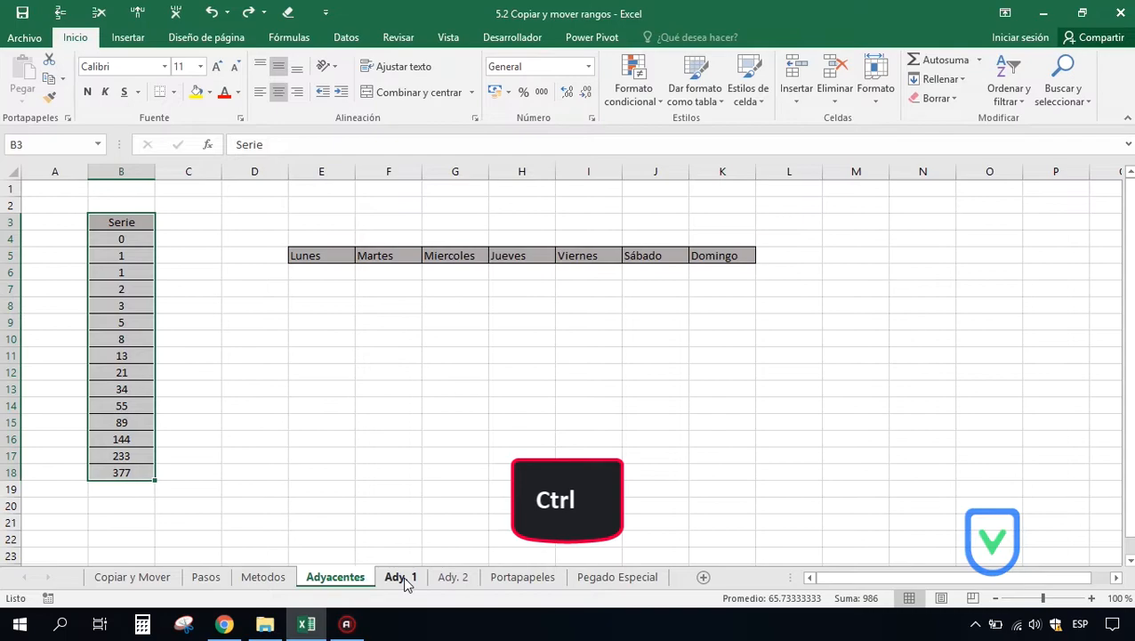
left_click(405, 581, "ctrl")
left_click(446, 580, "ctrl")
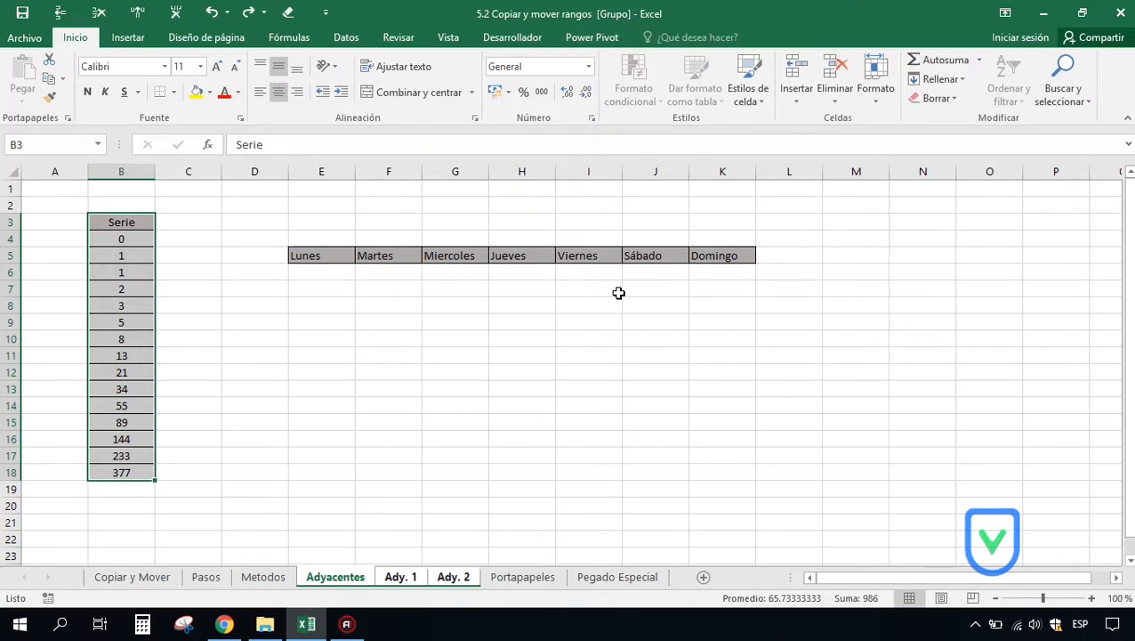
left_click(956, 79)
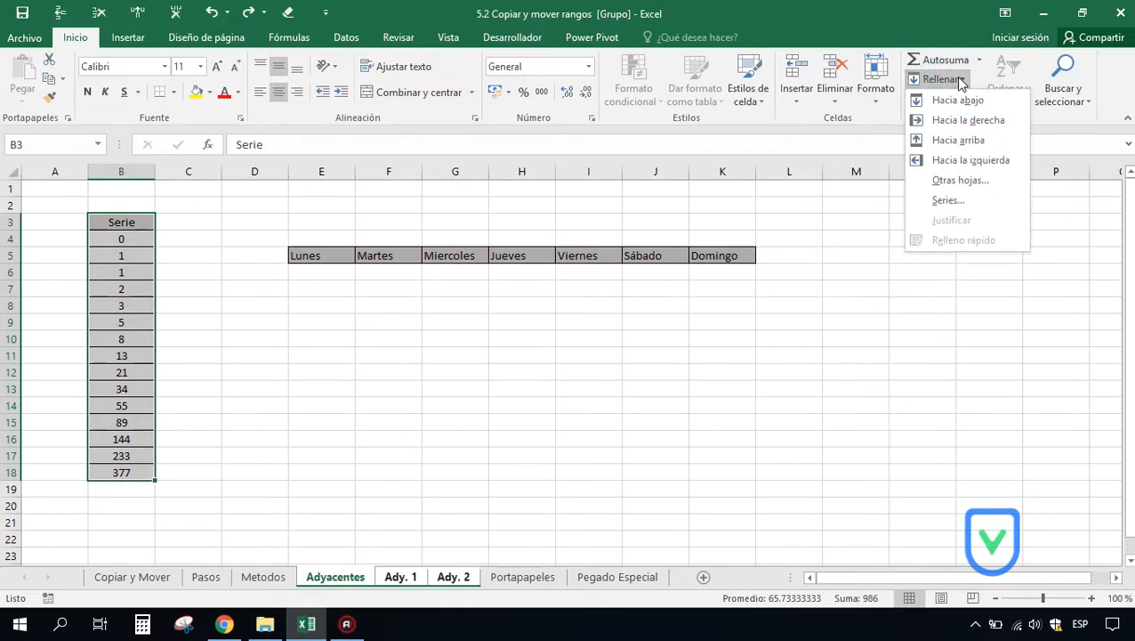
left_click(951, 183)
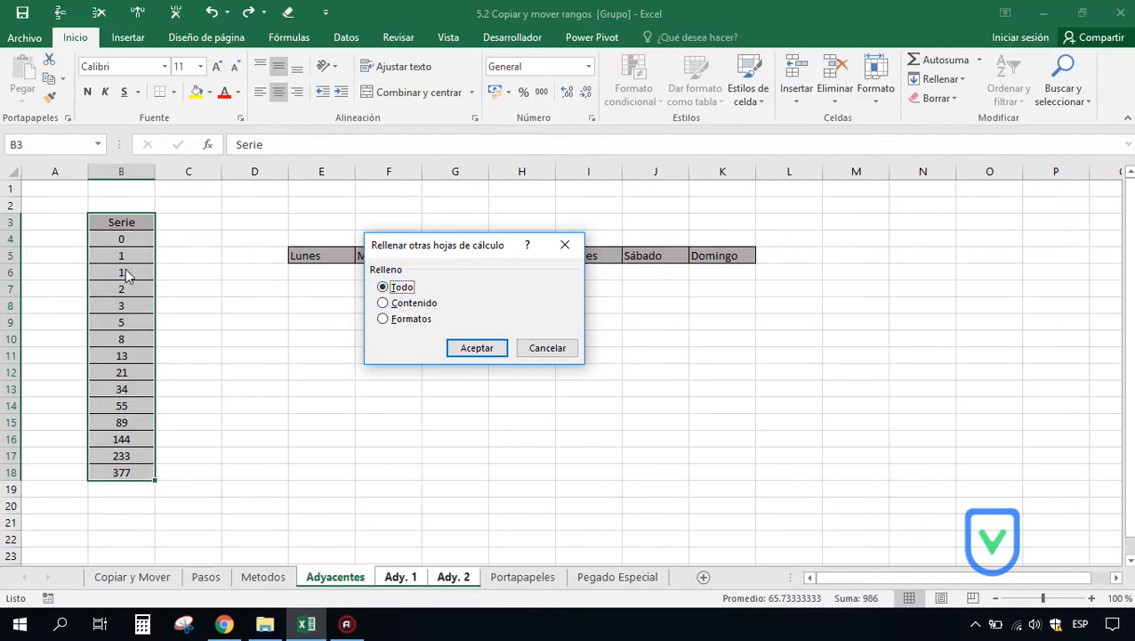
left_click(384, 304)
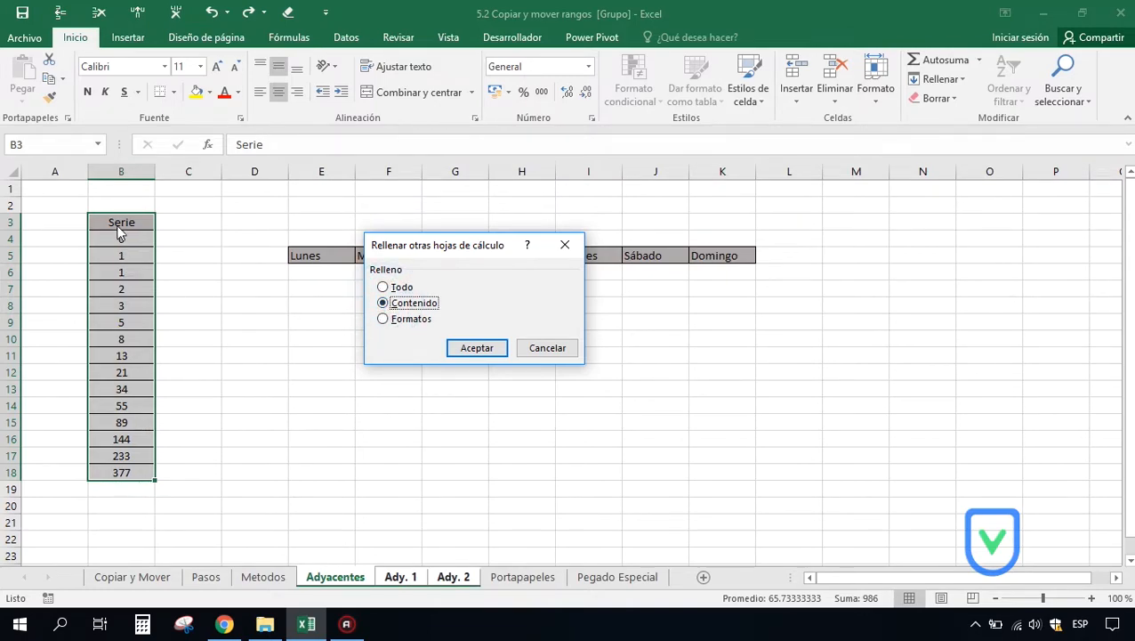
left_click(384, 319)
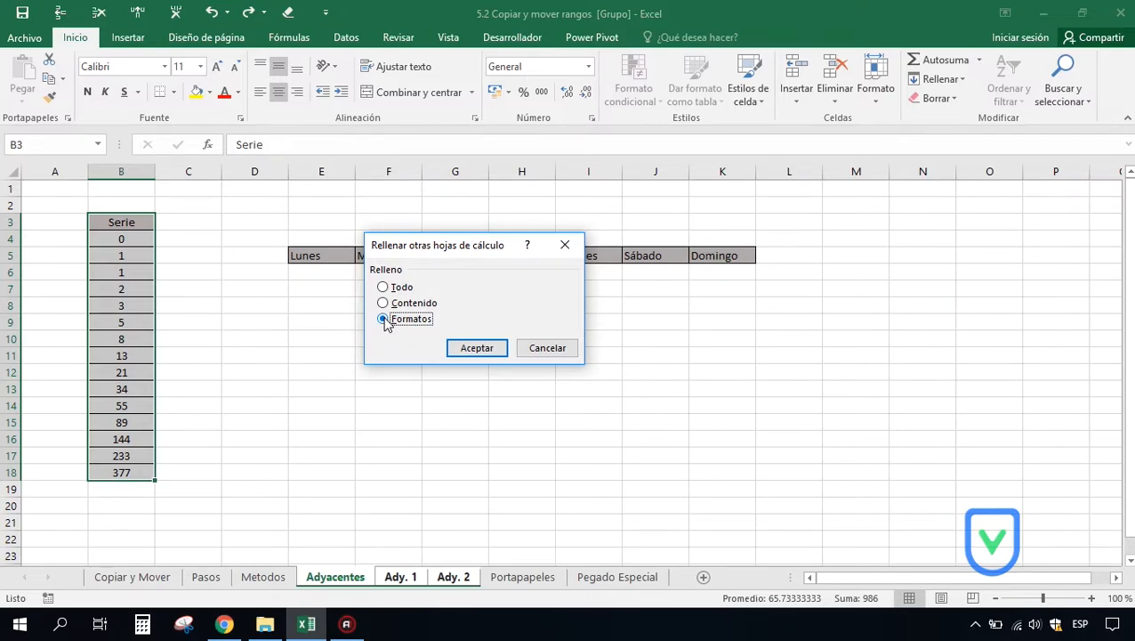
left_click(384, 288)
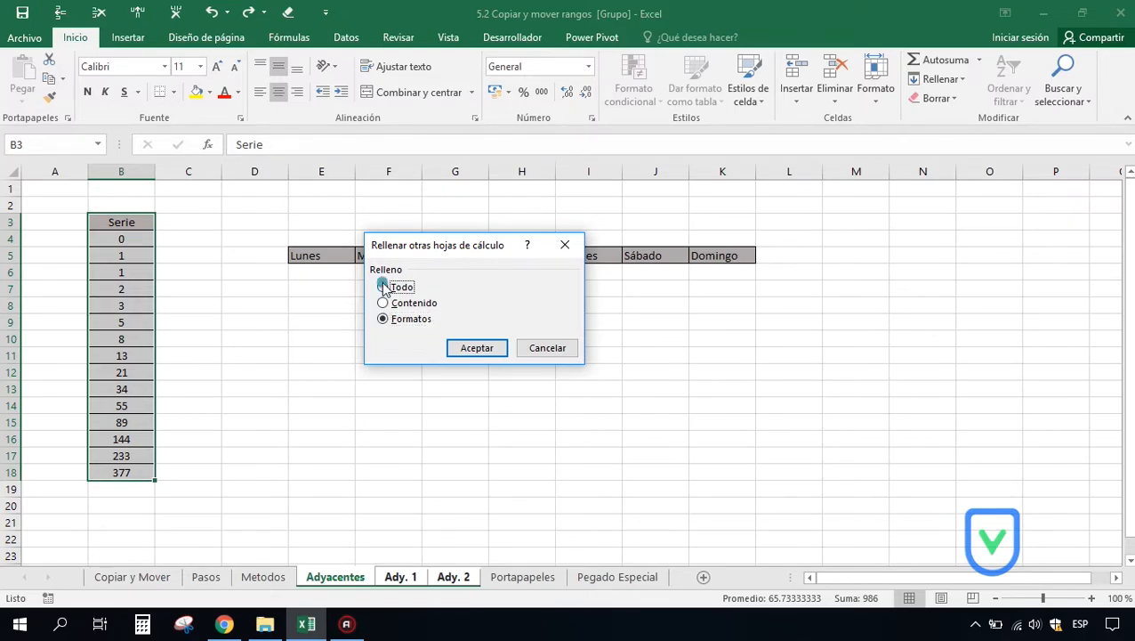
left_click(473, 349)
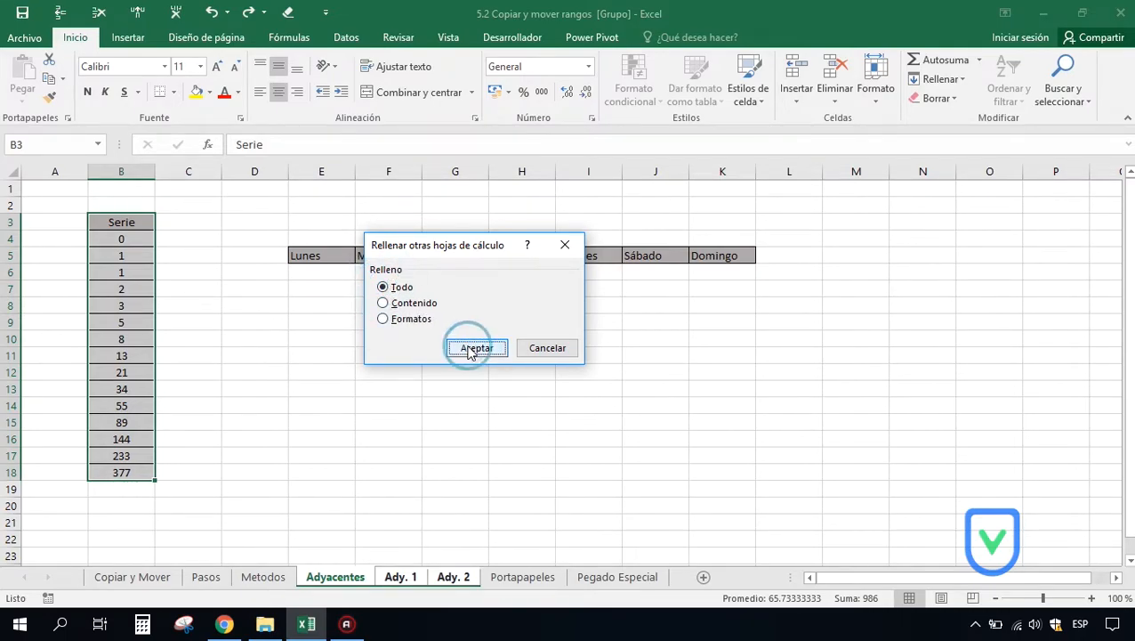
Step: Ungroup the sheets, check the Serie column on Ady. 1 and Ady. 2, and return to the Adyacentes sheet
left_click(351, 582)
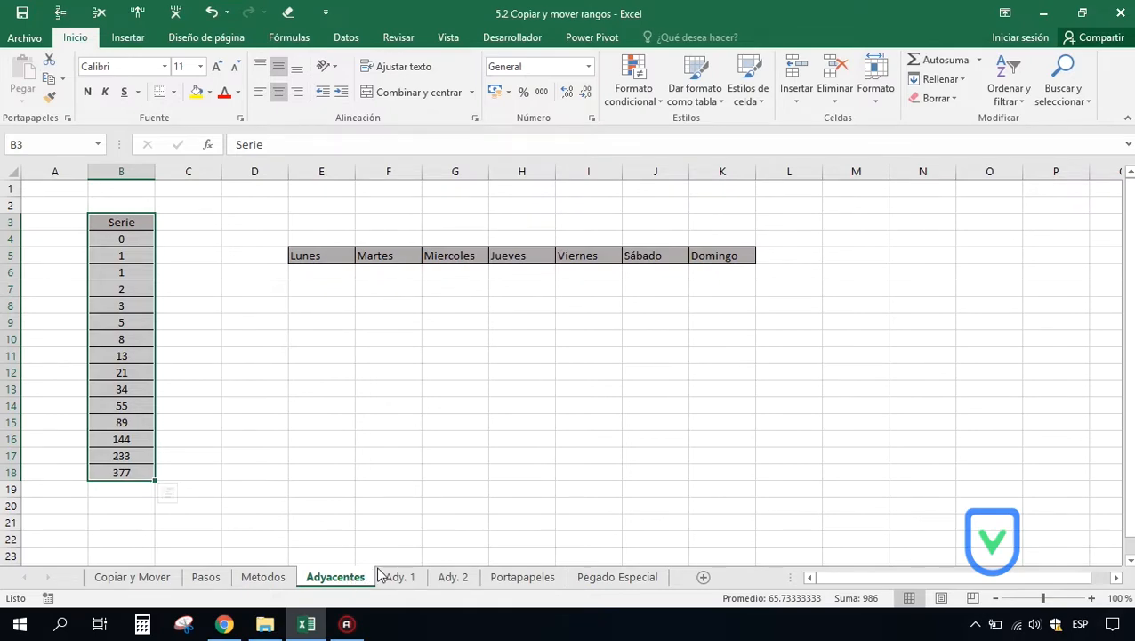
left_click(399, 579)
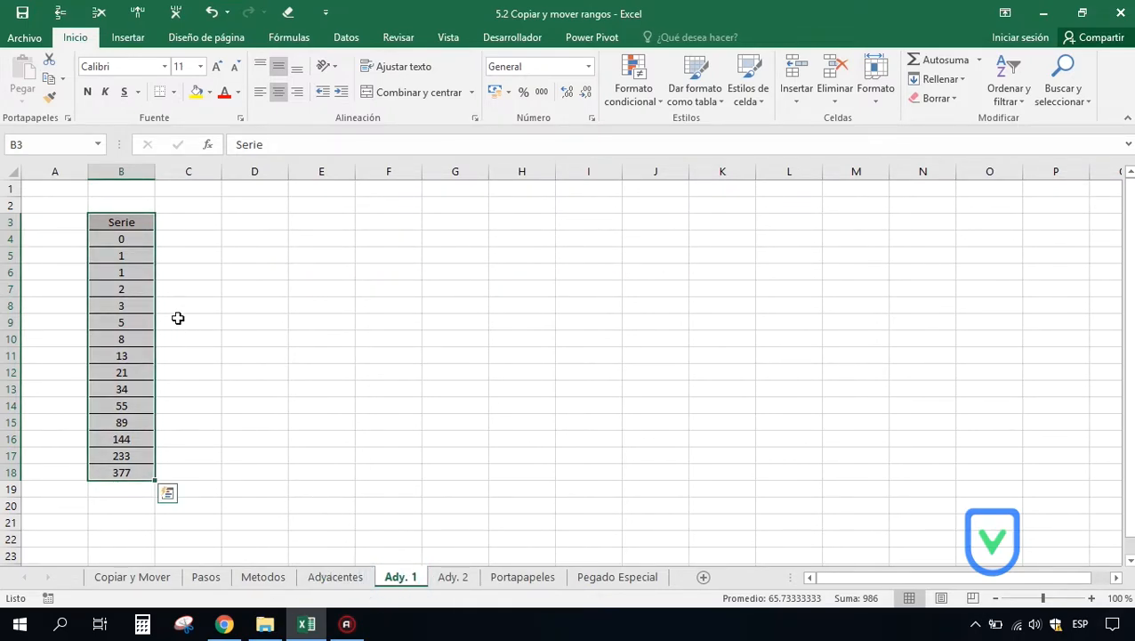
left_click(443, 581)
left_click(397, 580)
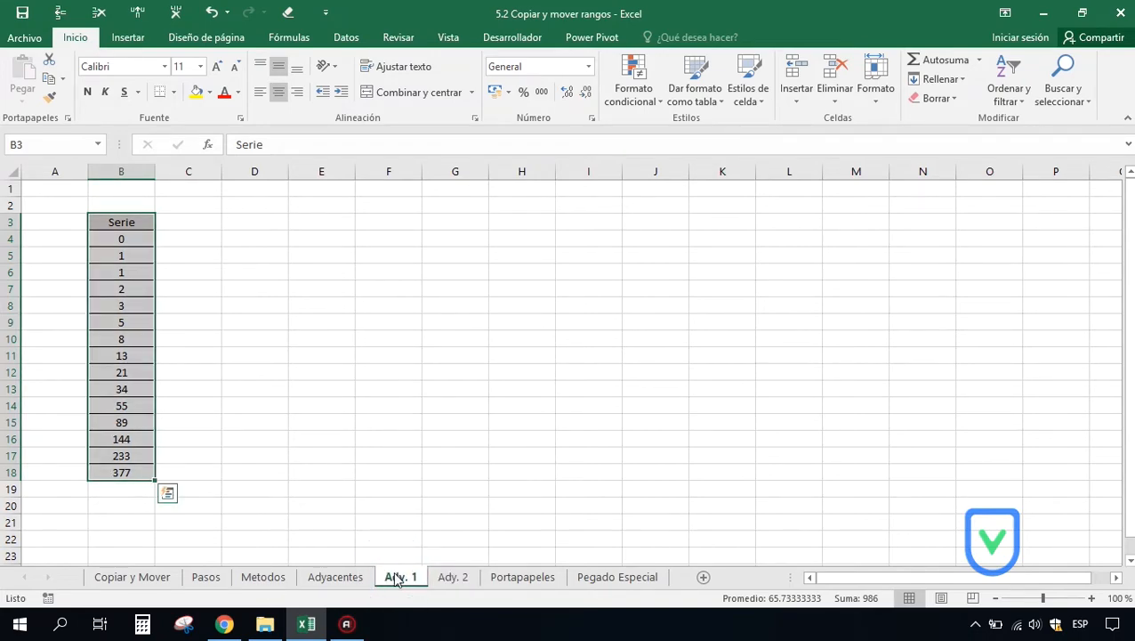
left_click(336, 579)
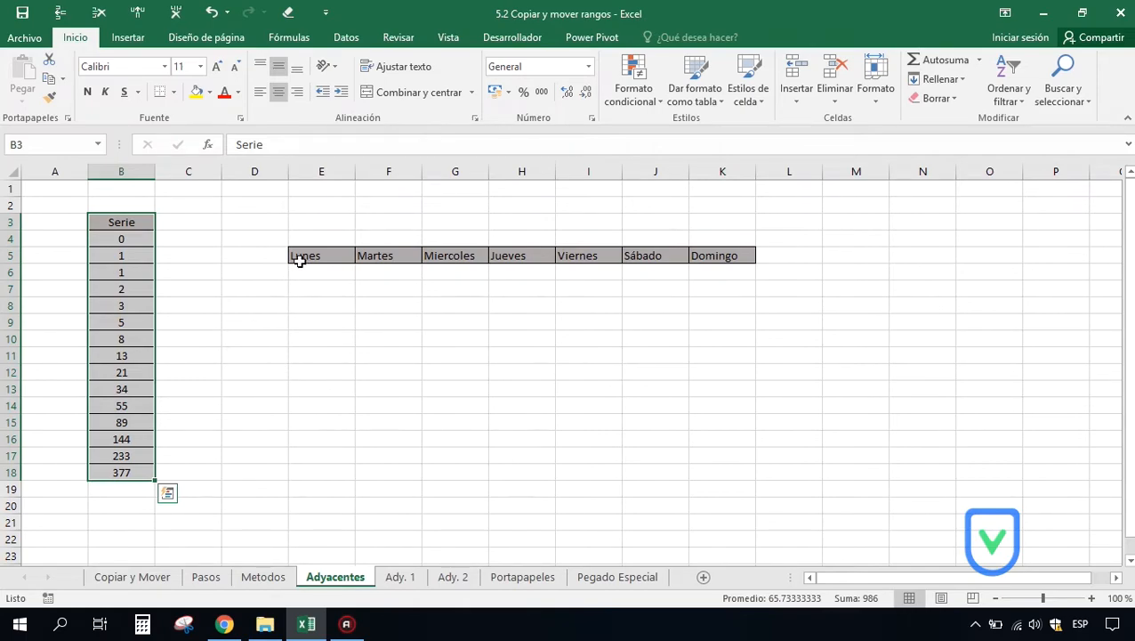
Step: Group the Adyacentes, Ady. 1 and Ady. 2 sheets and fill the weekday row E5:K5 across them (Otras hojas) with the Contenido option
left_click_drag(304, 256, 703, 256)
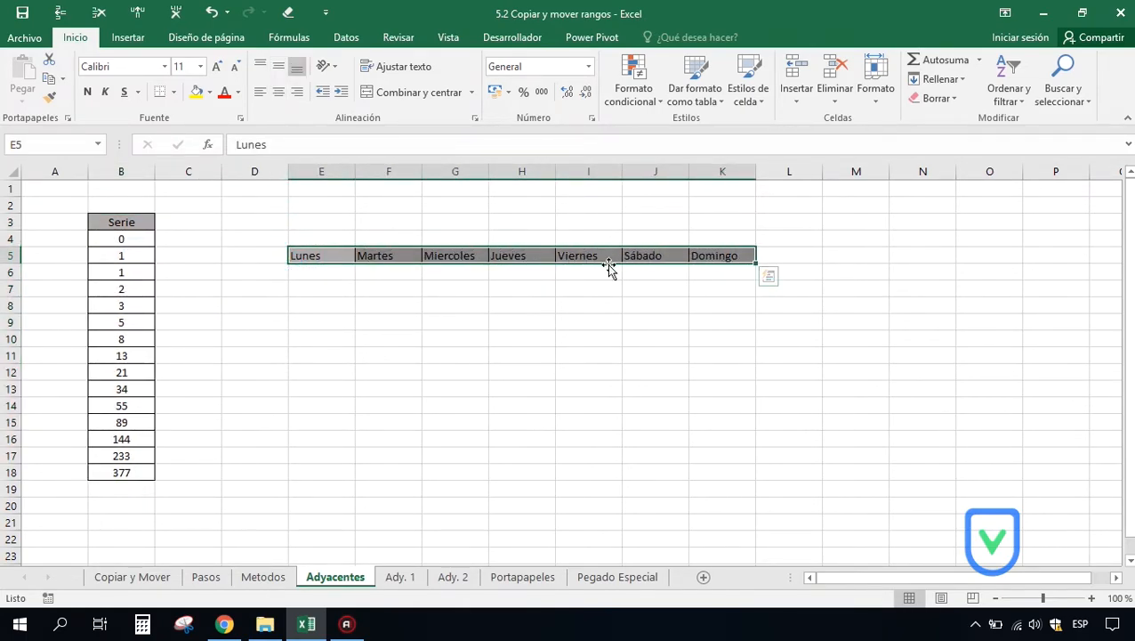
left_click(400, 579, "ctrl")
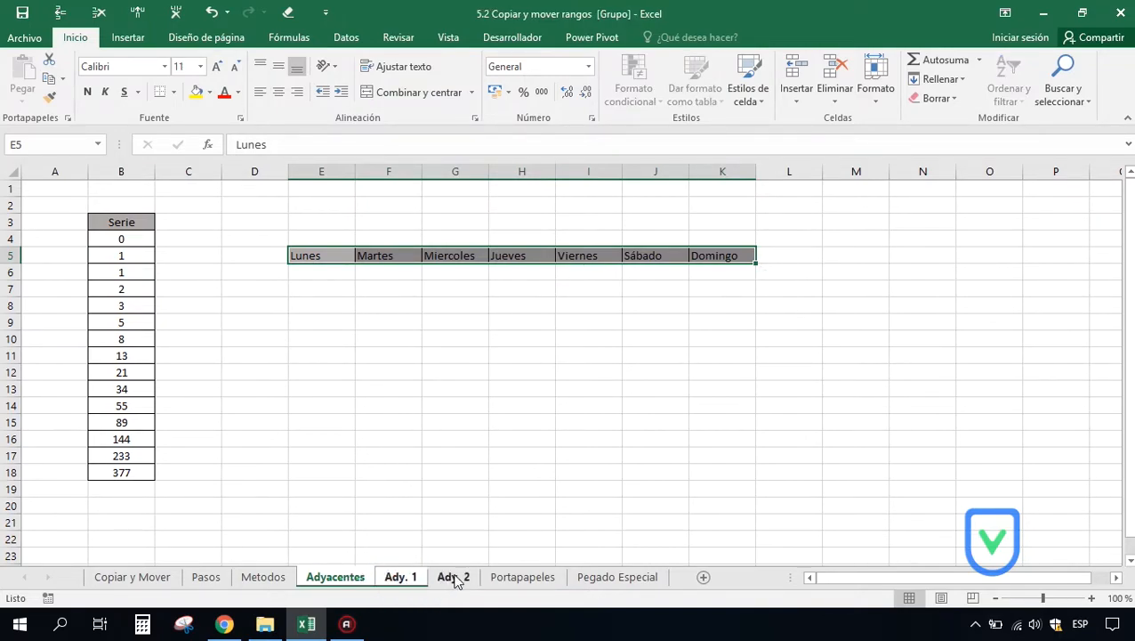
left_click(454, 579, "ctrl")
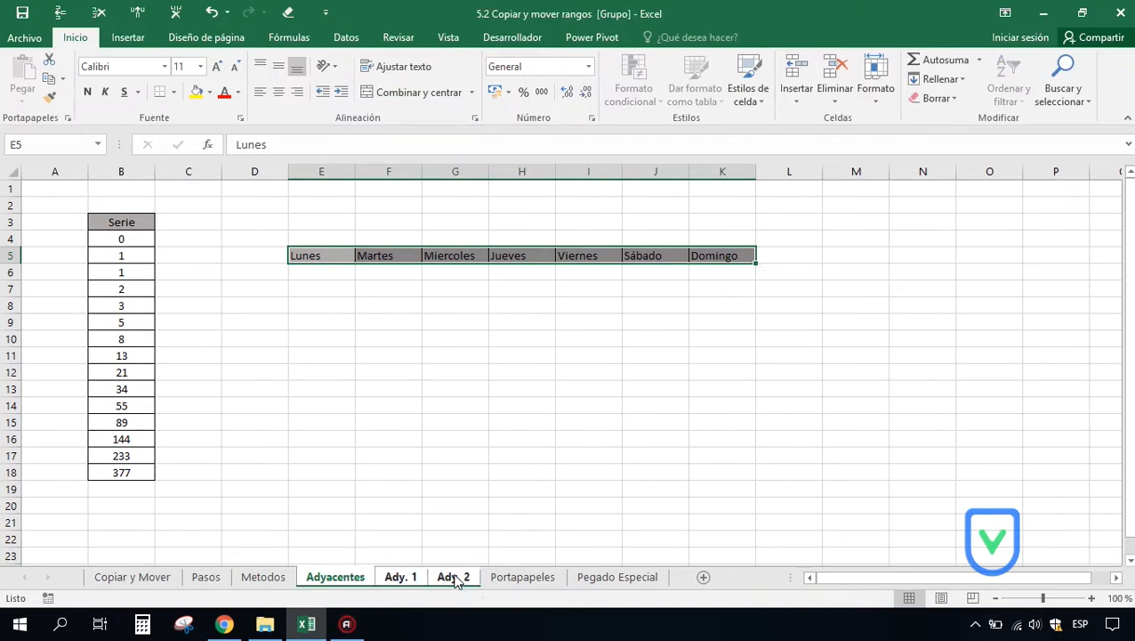
left_click(963, 80)
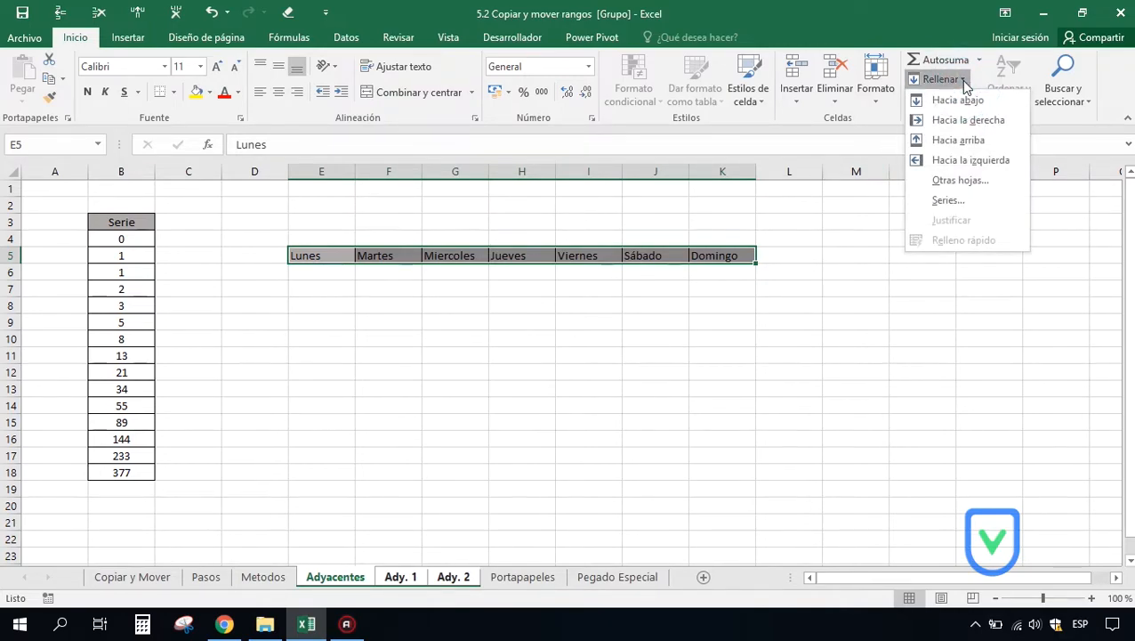
left_click(954, 181)
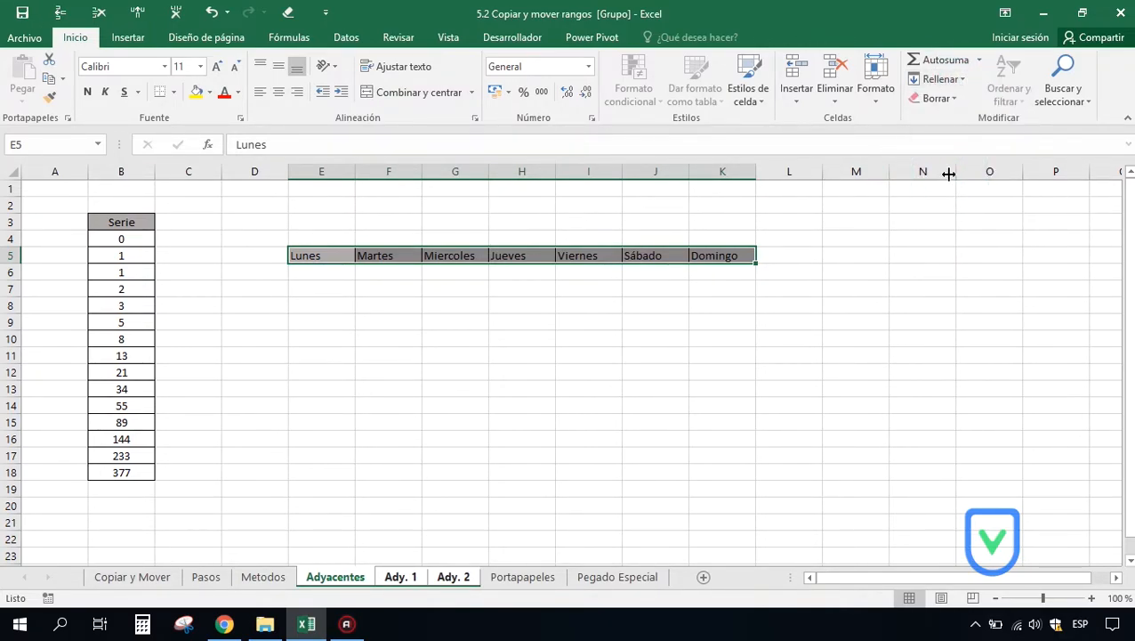
left_click(405, 305)
left_click(477, 348)
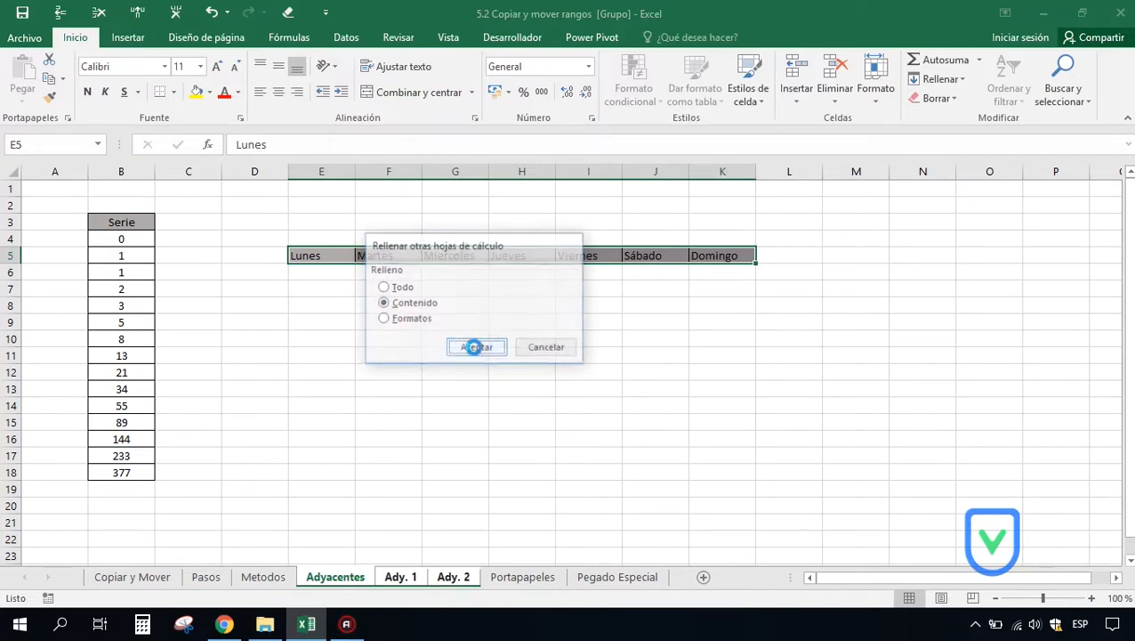
Step: Ungroup the sheets and check the weekday row E5:K5 on Ady. 1 and Ady. 2
left_click(342, 576)
left_click(396, 577)
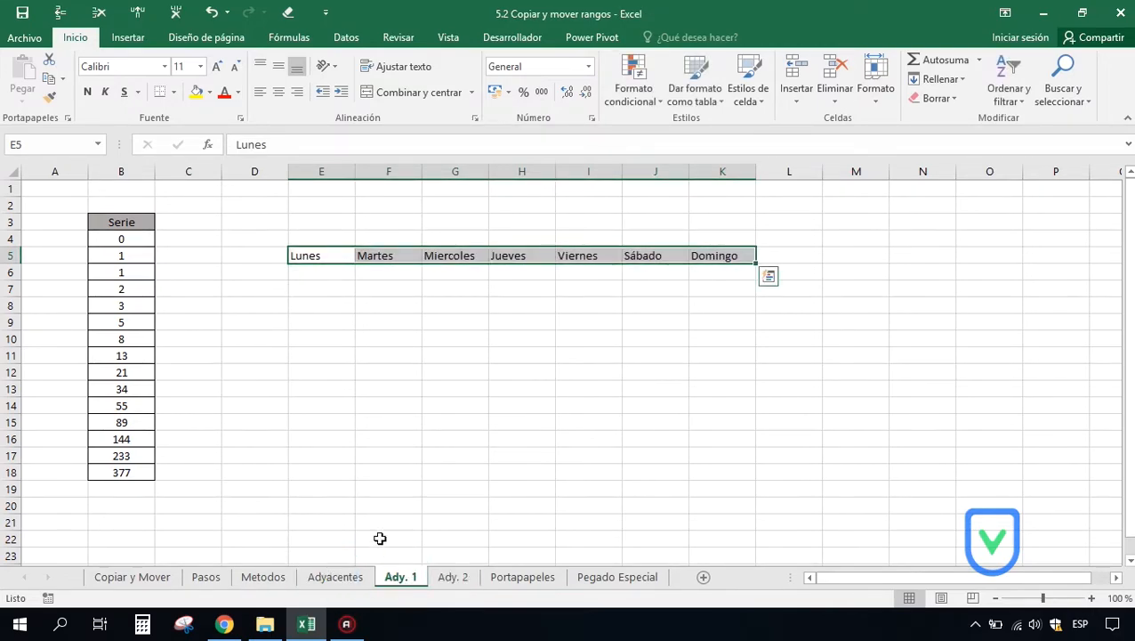
left_click(341, 322)
left_click_drag(319, 253, 723, 254)
left_click(476, 357)
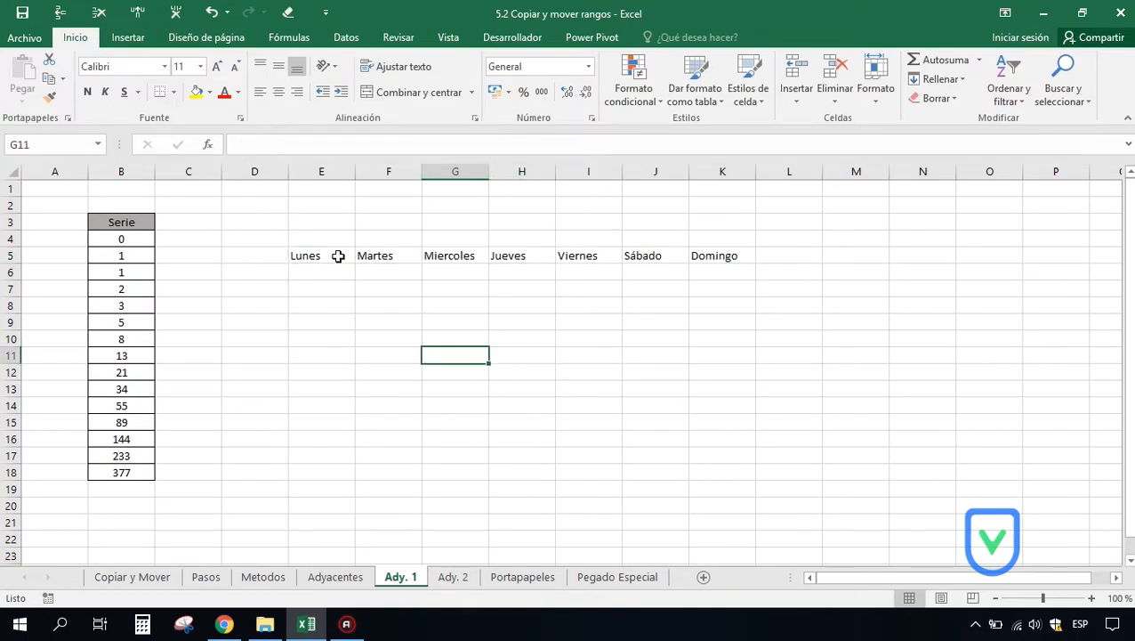
left_click(453, 577)
left_click(329, 286)
left_click_drag(326, 257, 717, 255)
left_click(427, 337)
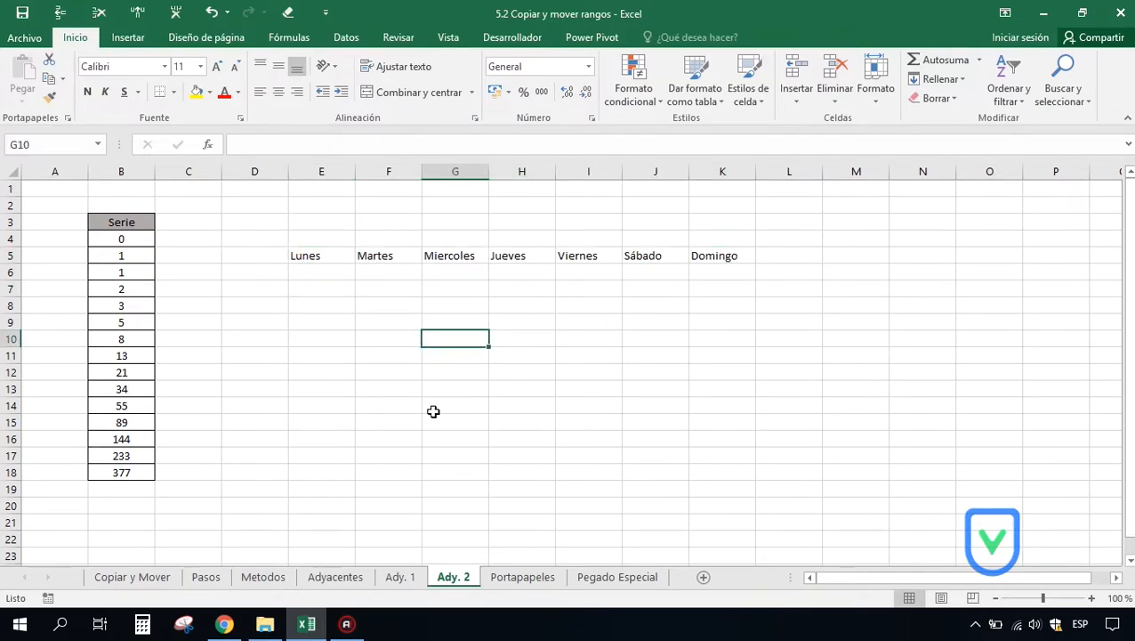
Step: Compare the position of the Serie header in B3 on Adyacentes, Ady. 1 and Ady. 2, and return to Adyacentes
left_click(335, 576)
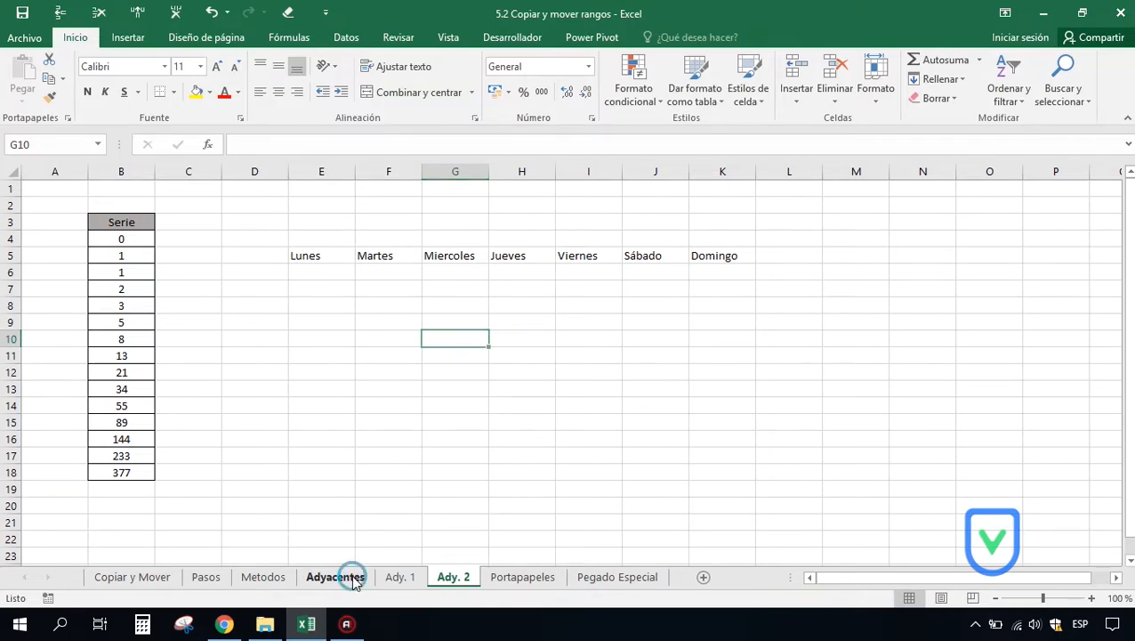
left_click(281, 294)
left_click_drag(119, 222, 122, 456)
left_click(213, 353)
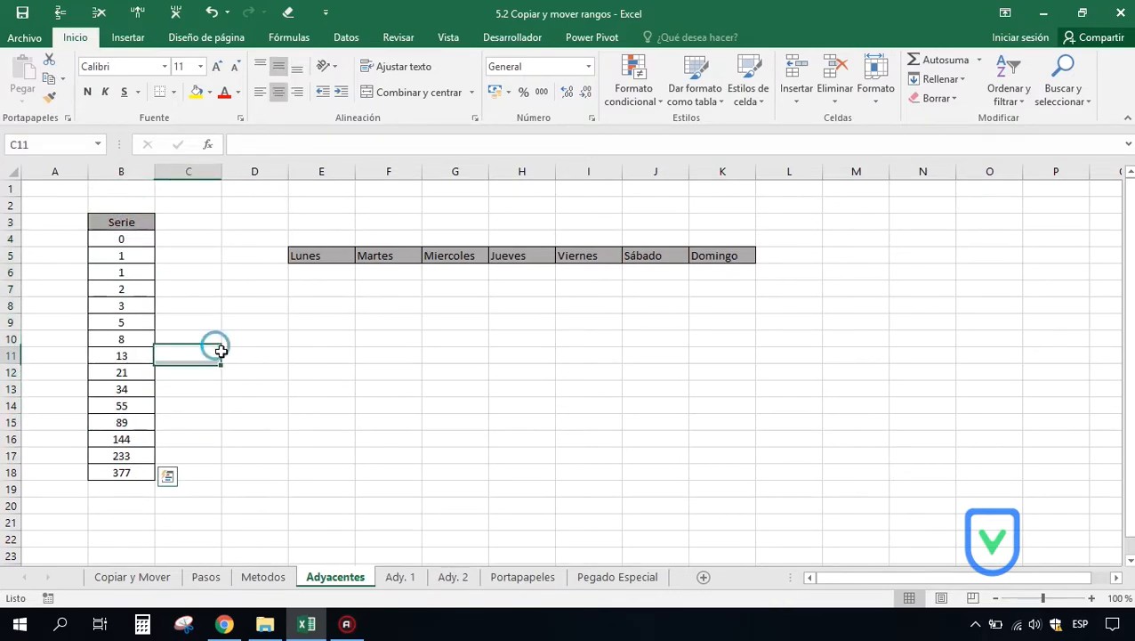
left_click(107, 221)
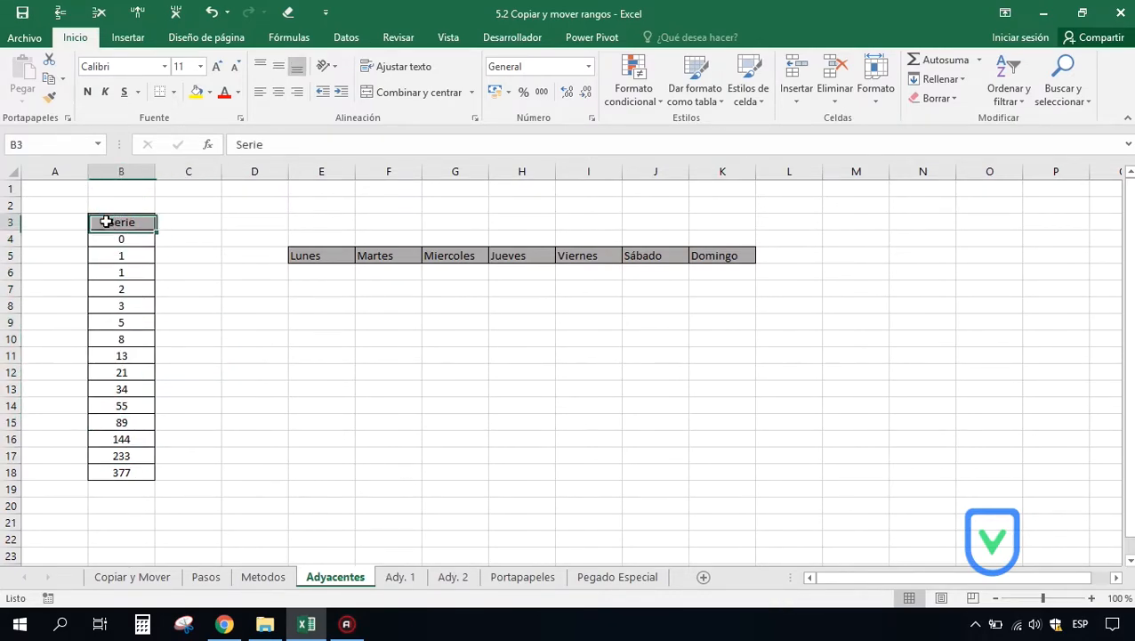
left_click(398, 579)
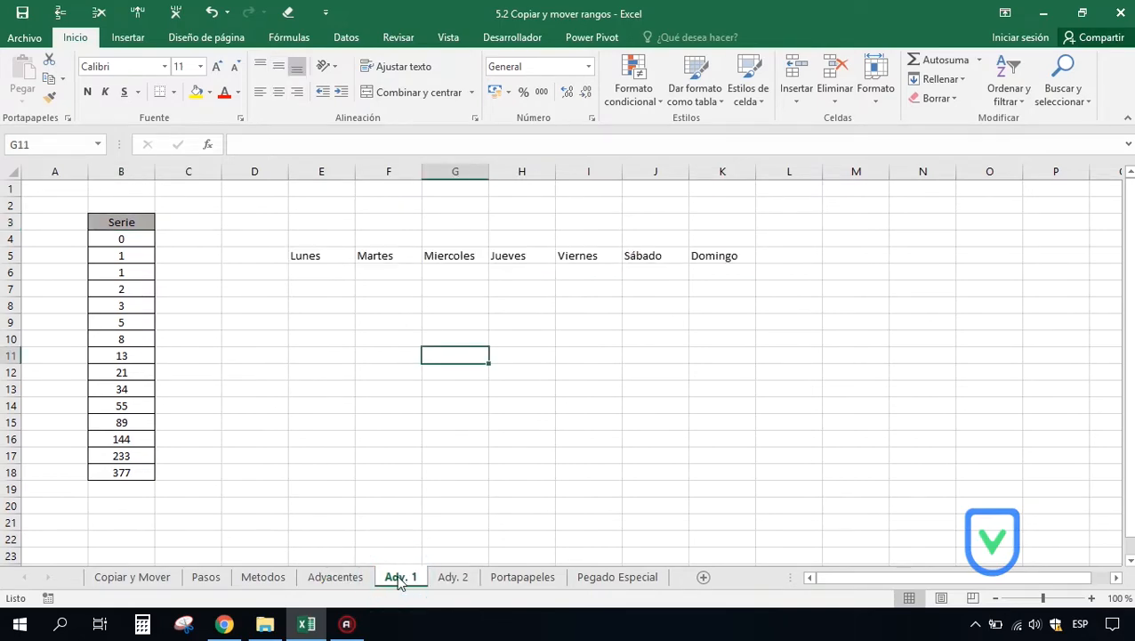
left_click(117, 222)
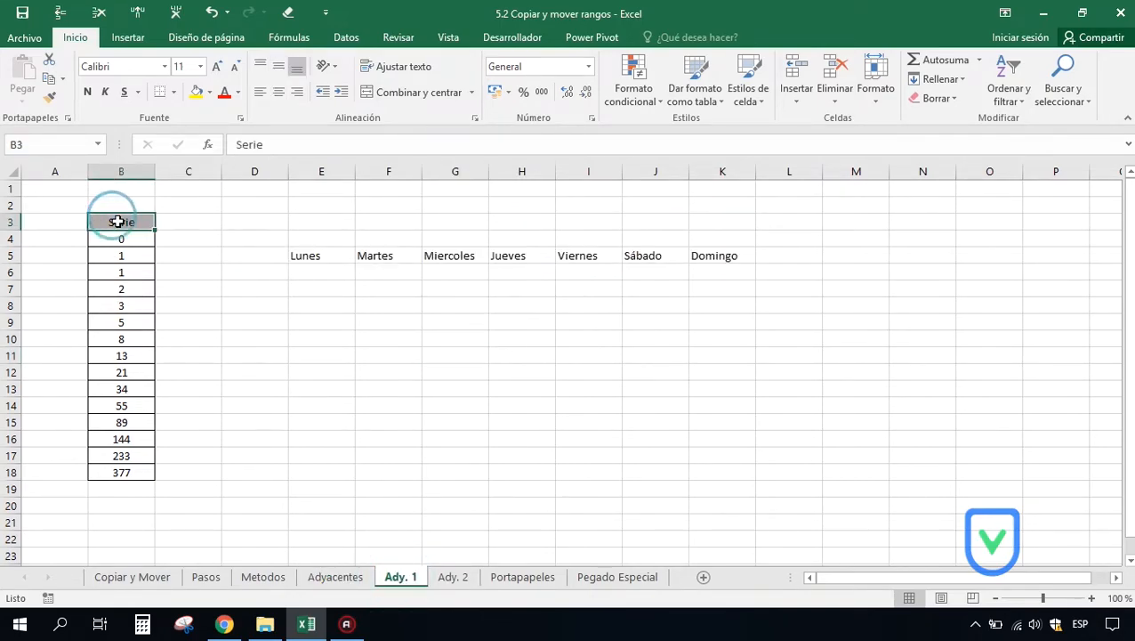
left_click(453, 577)
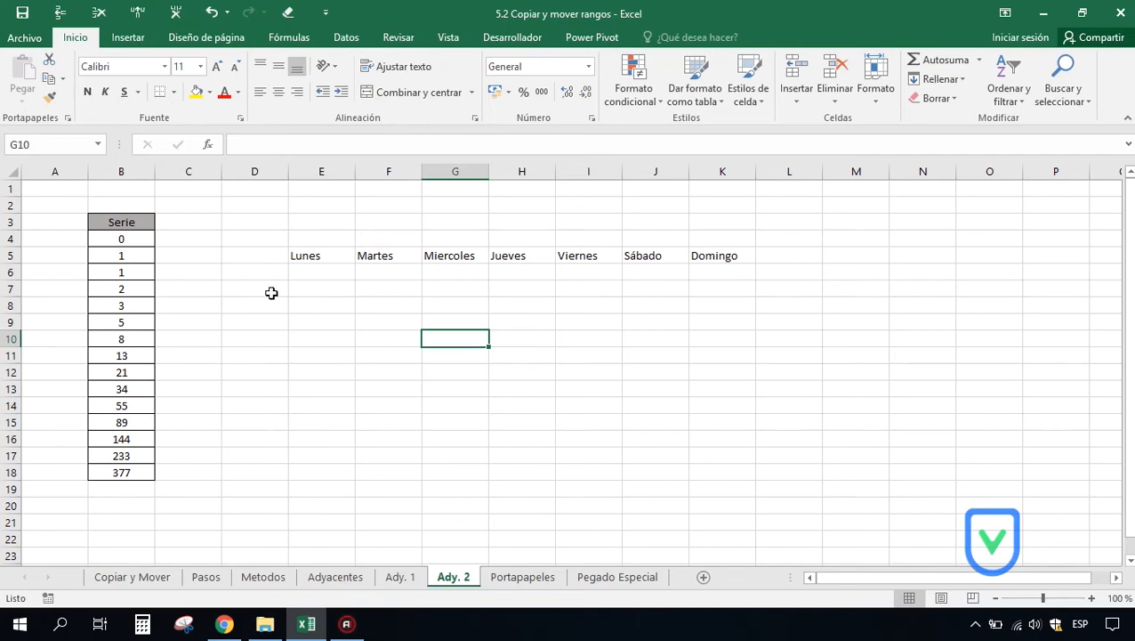
left_click(129, 221)
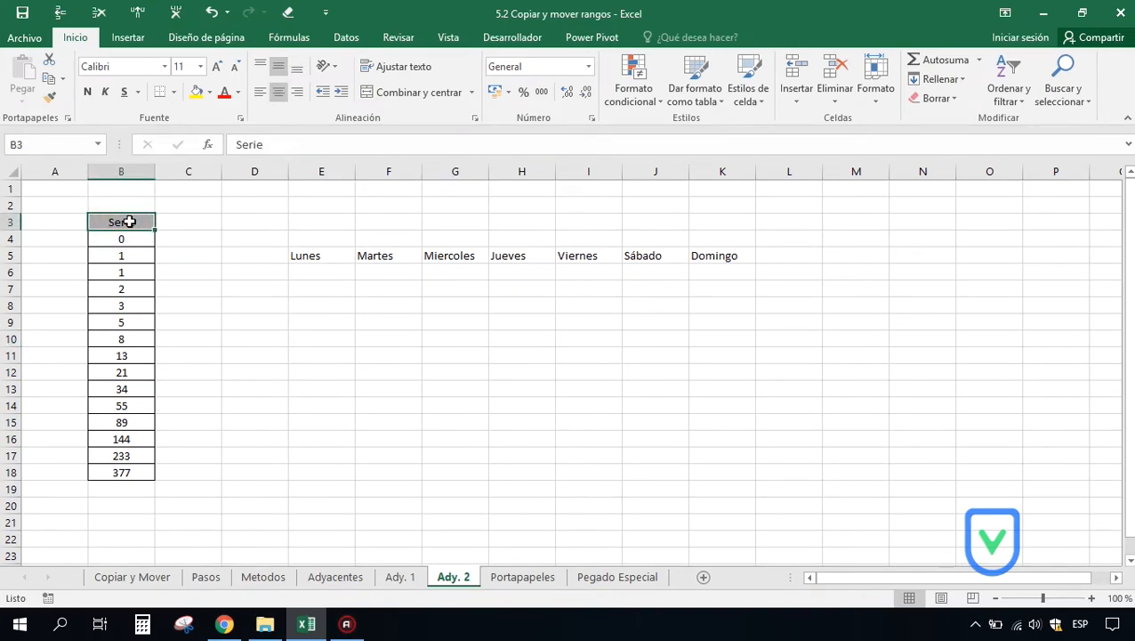
left_click(337, 577)
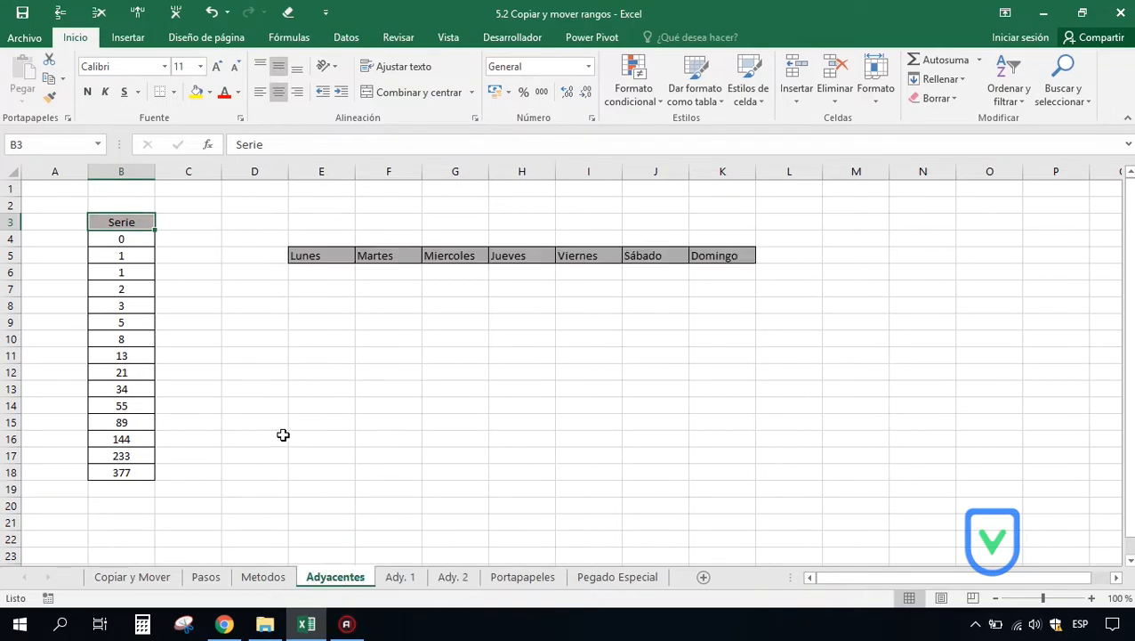
Step: Review the Serie range B3:B18 on Adyacentes against the Ady. 1 and Ady. 2 sheets, ending on Adyacentes
left_click(66, 189)
left_click_drag(107, 221, 123, 470)
left_click(395, 578)
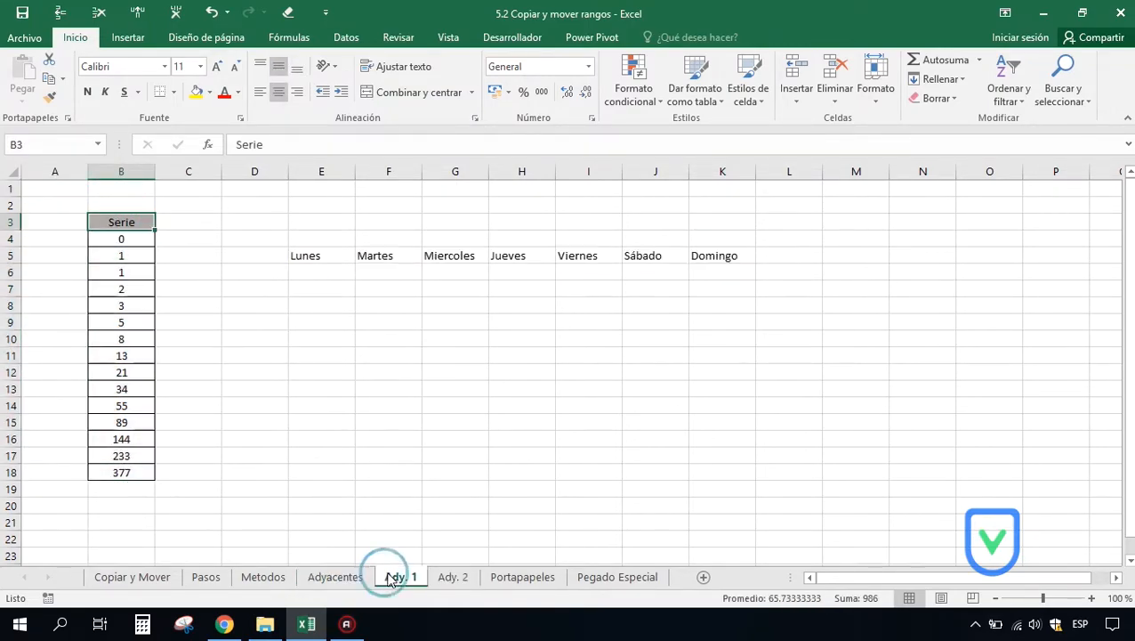
left_click(445, 578)
left_click(408, 580)
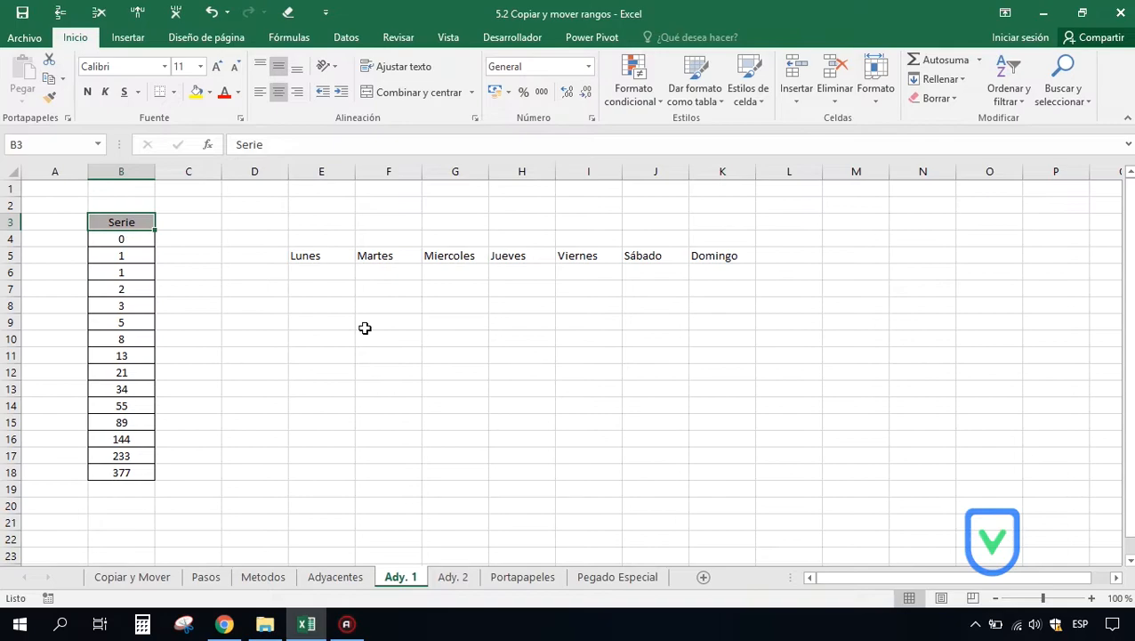
left_click(350, 576)
left_click(229, 265)
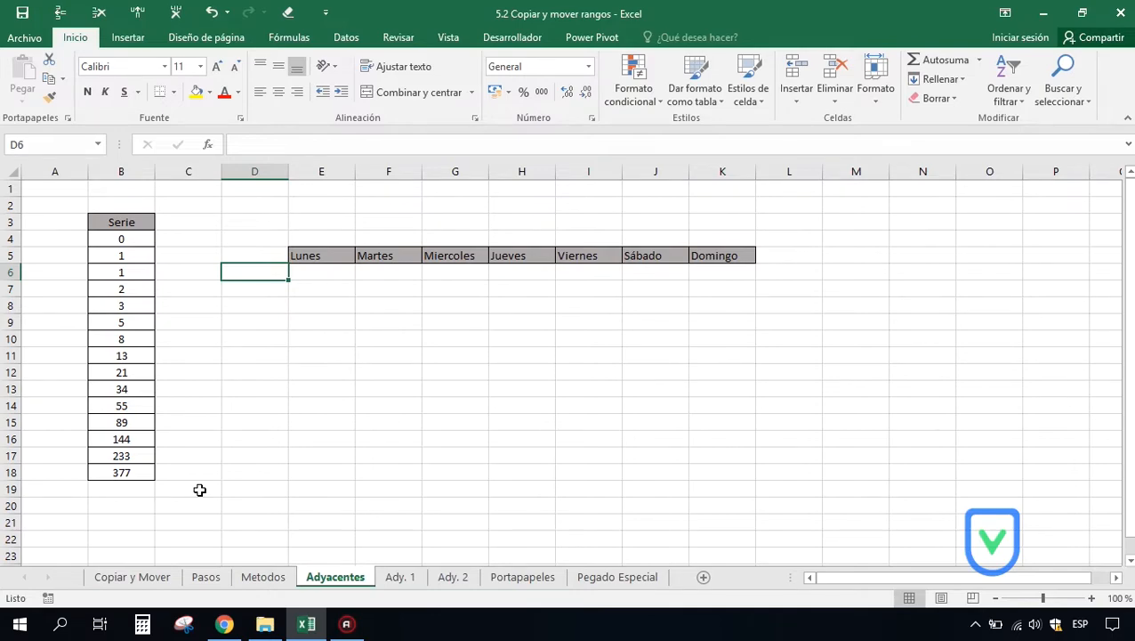
Step: Go to the Portapapeles sheet and display the clipboard's collected items alongside the cells
left_click(523, 576)
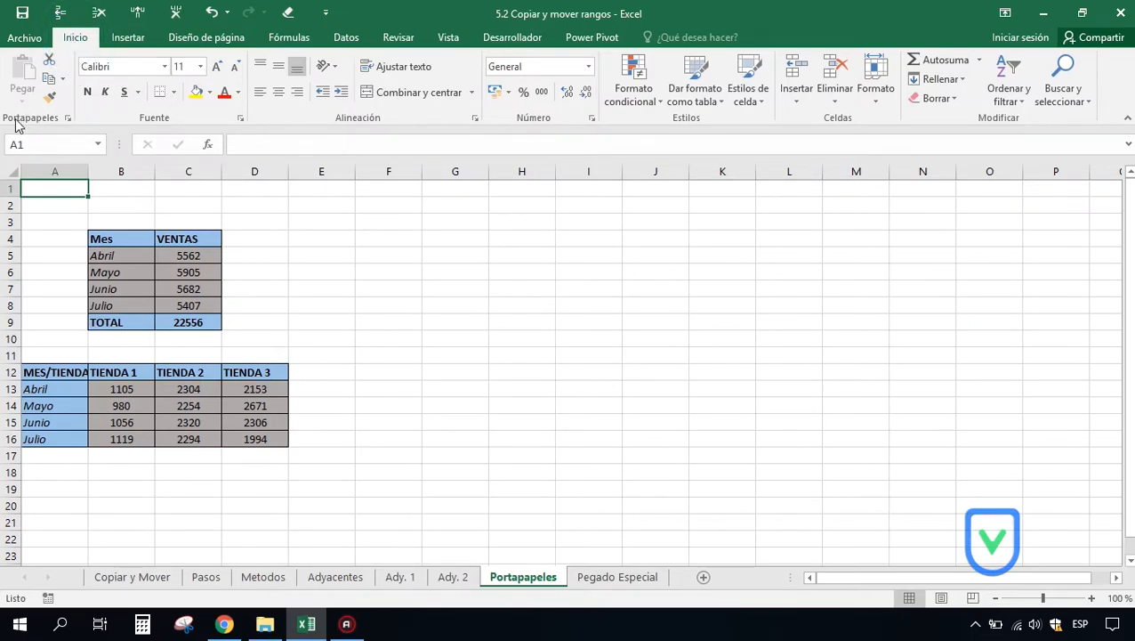
left_click(69, 117)
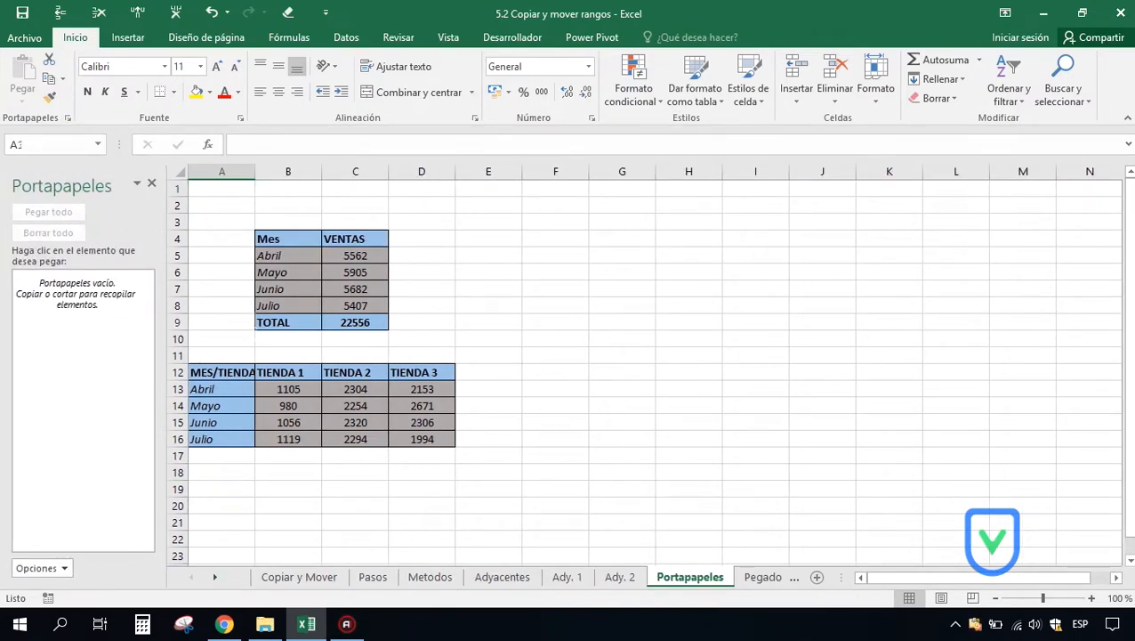
left_click(247, 326)
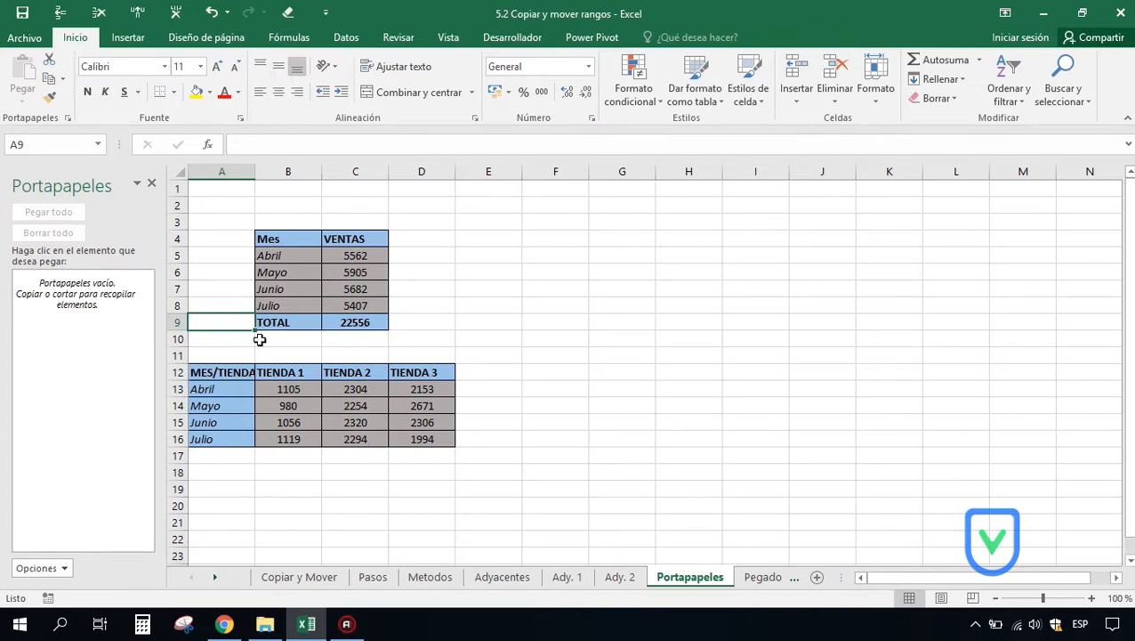
Step: Copy the Mes/VENTAS table B4:C9 so the clipboard collects it, and paste it starting at E4
left_click_drag(267, 239, 360, 323)
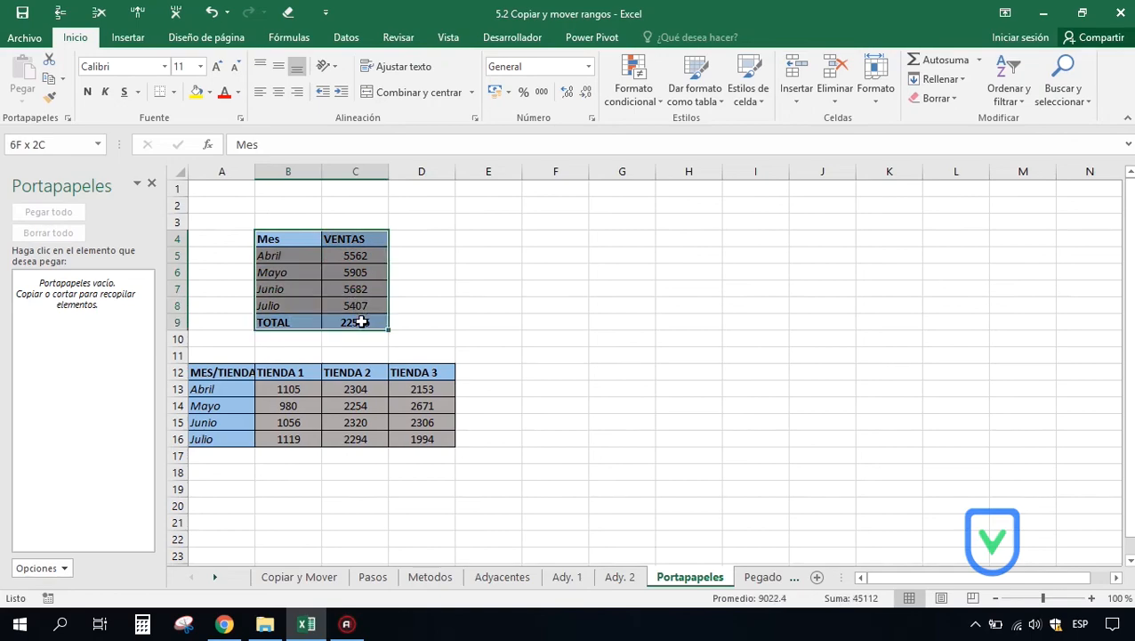
key("ctrl+c")
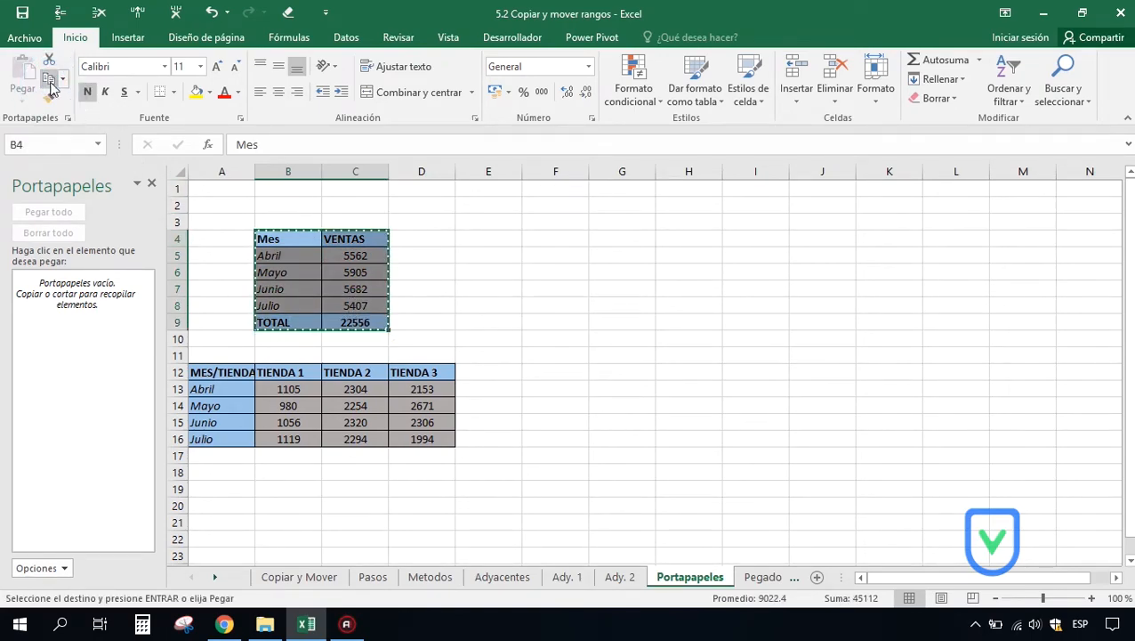
left_click(494, 233)
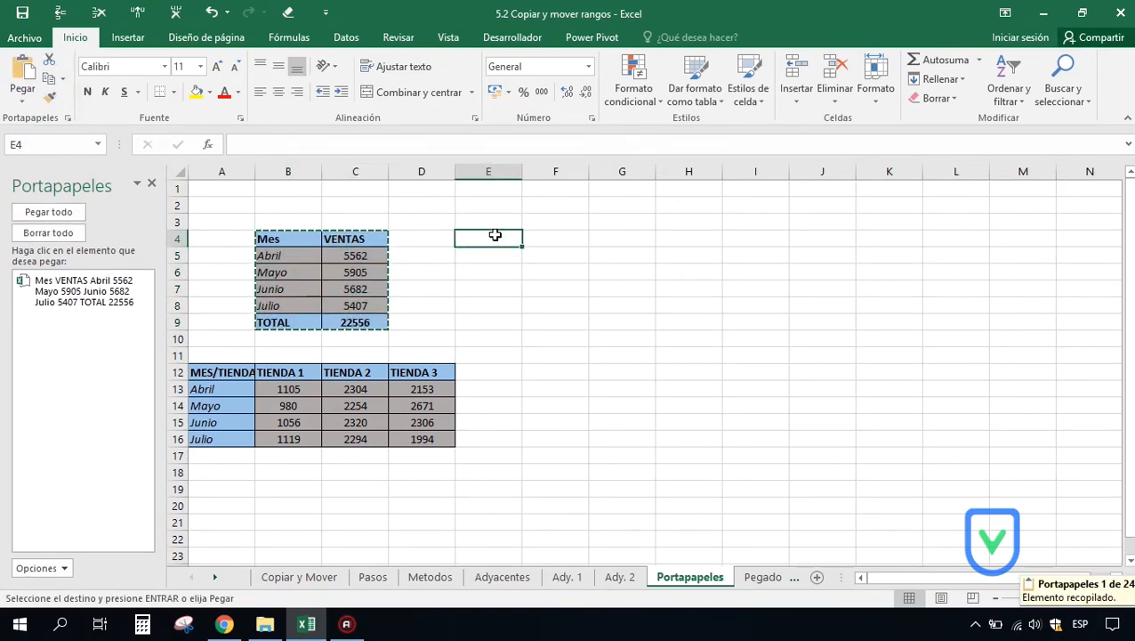
right_click(496, 239)
left_click(532, 308)
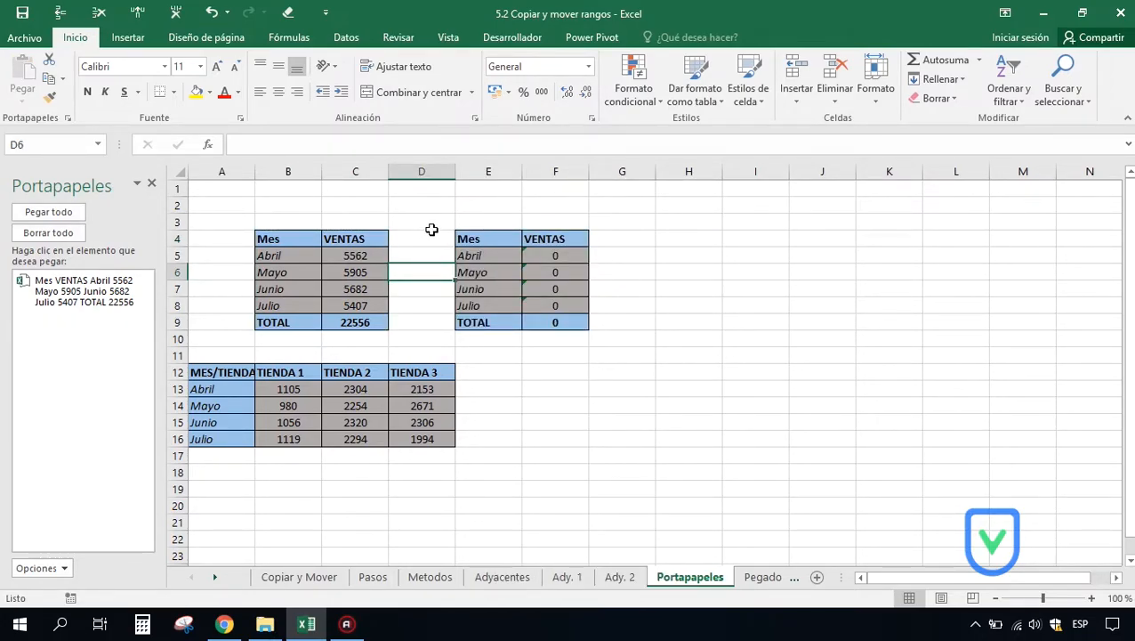
Step: Copy the MES/TIENDA table A12:D16 as another clipboard item without pasting it, and leave copy mode
mouse_move(114, 278)
left_click_drag(214, 371, 449, 436)
left_click(50, 78)
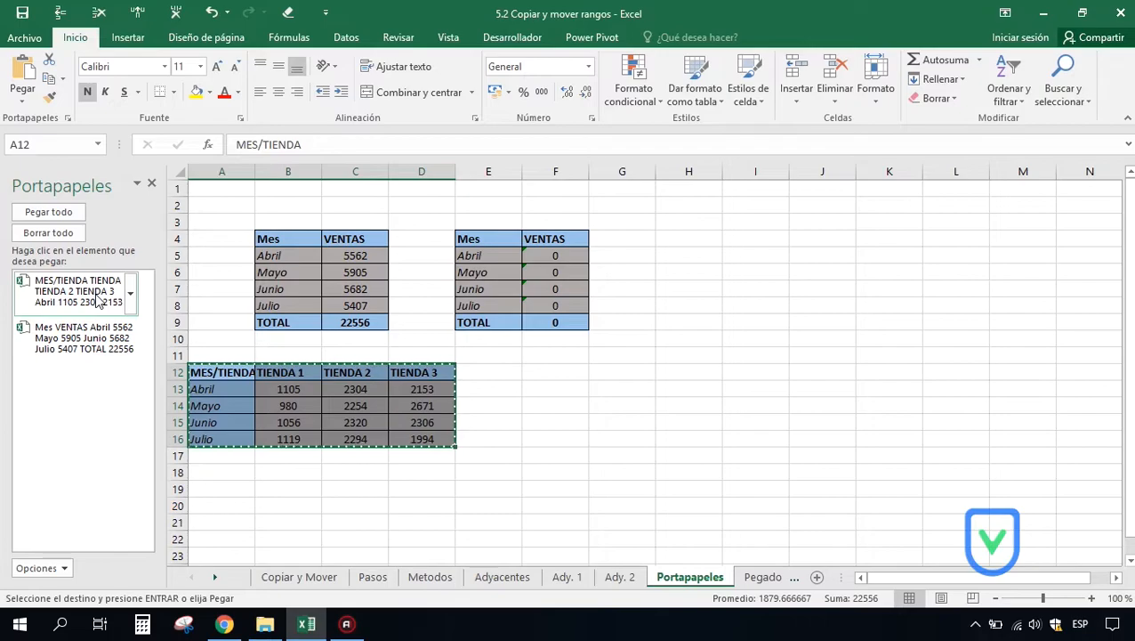
left_click(619, 372)
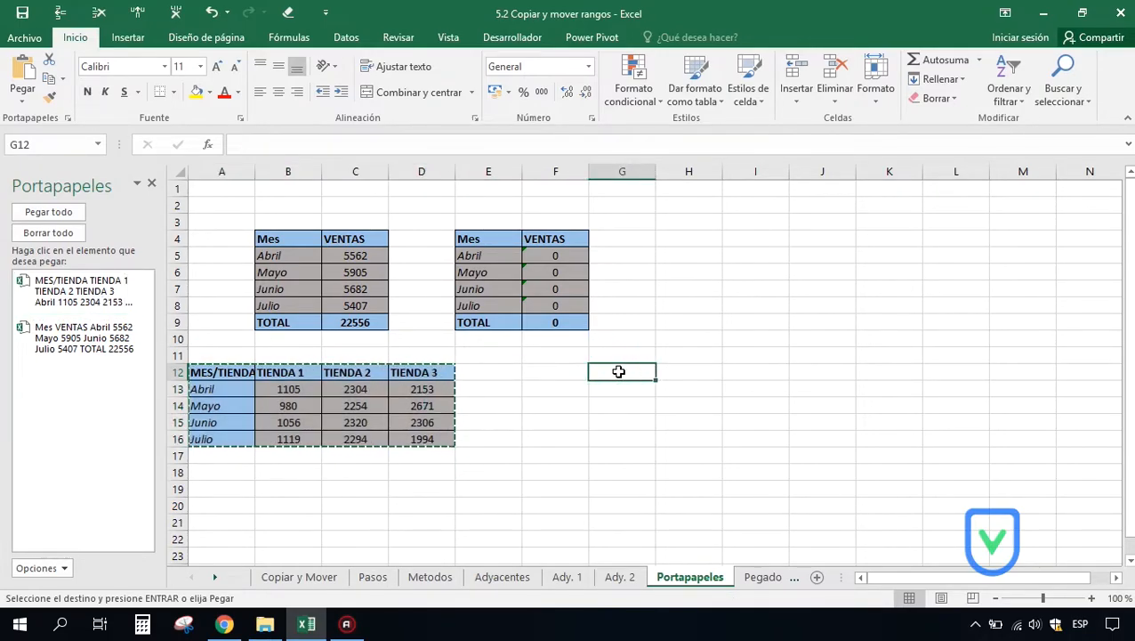
left_click(619, 372)
left_click(544, 369)
left_click(628, 340)
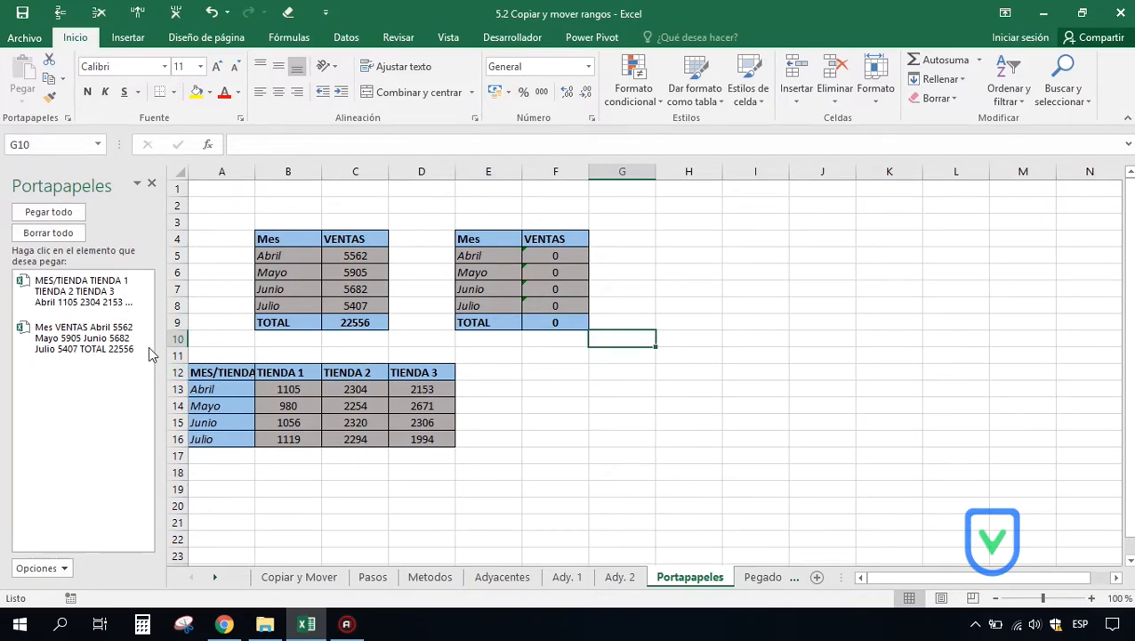
Step: Copy the VENTAS total in C9 as a third clipboard item
left_click_drag(411, 374, 407, 436)
left_click(413, 372)
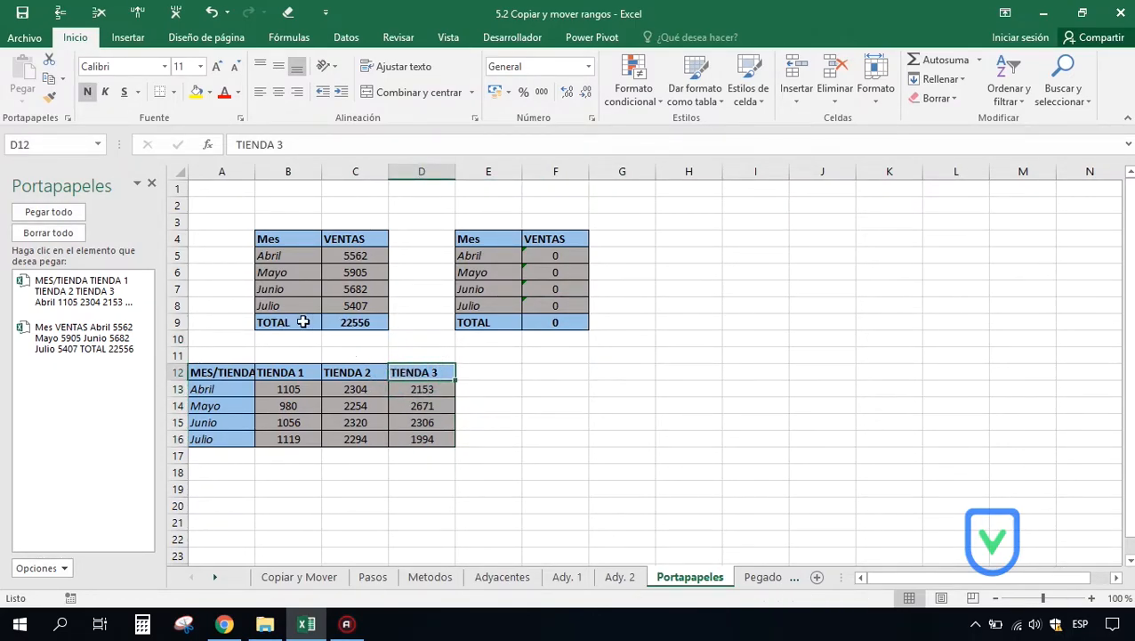
left_click(342, 320)
left_click(50, 78)
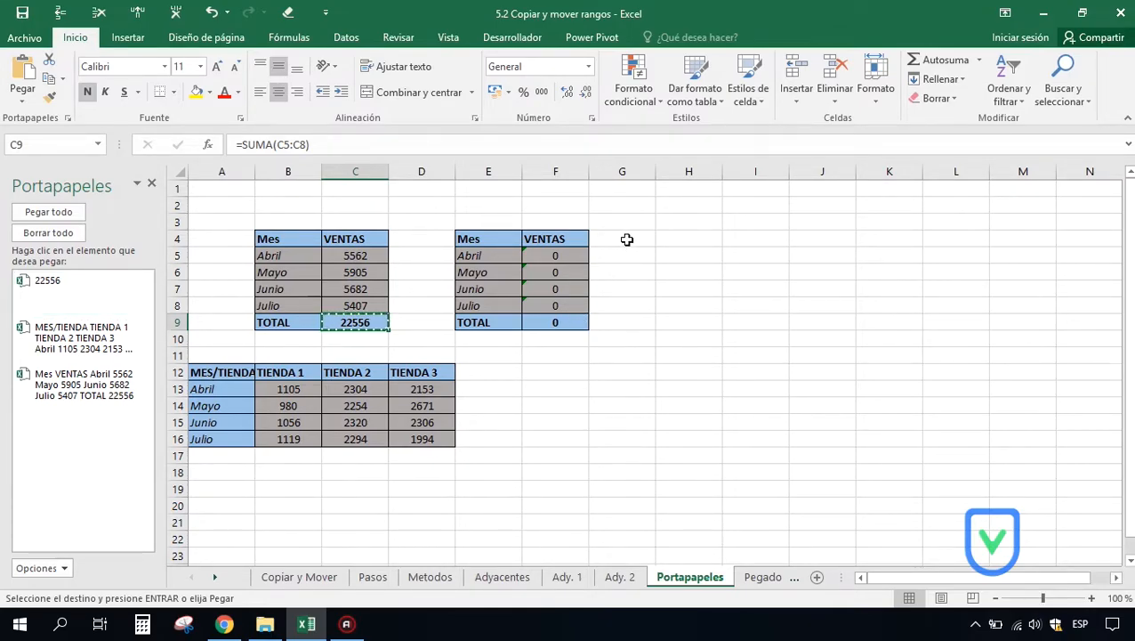
Step: Undo the pasted table at E4:F9 and paste the collected VENTAS total from the clipboard into G4
left_click(628, 240)
key("Escape")
left_click(674, 222)
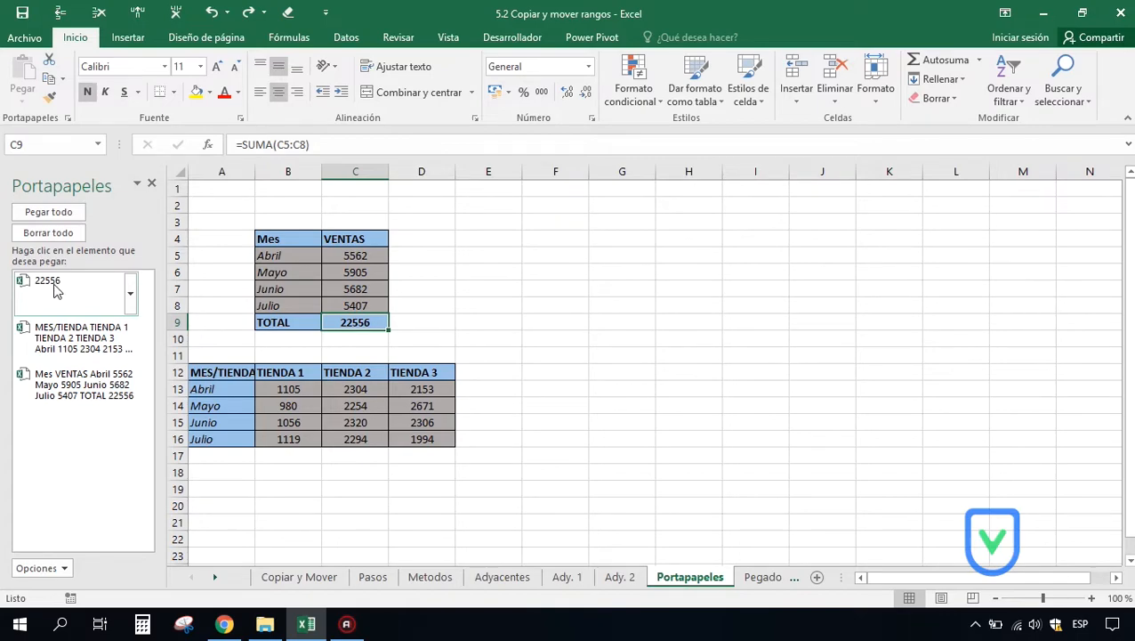
left_click(604, 238)
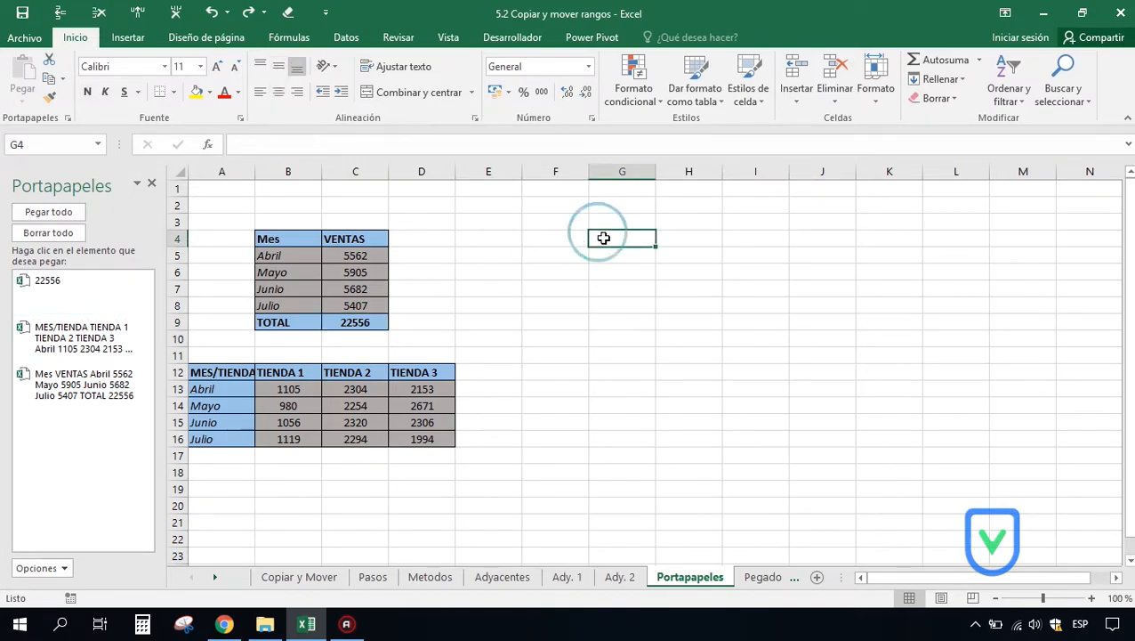
left_click(38, 287)
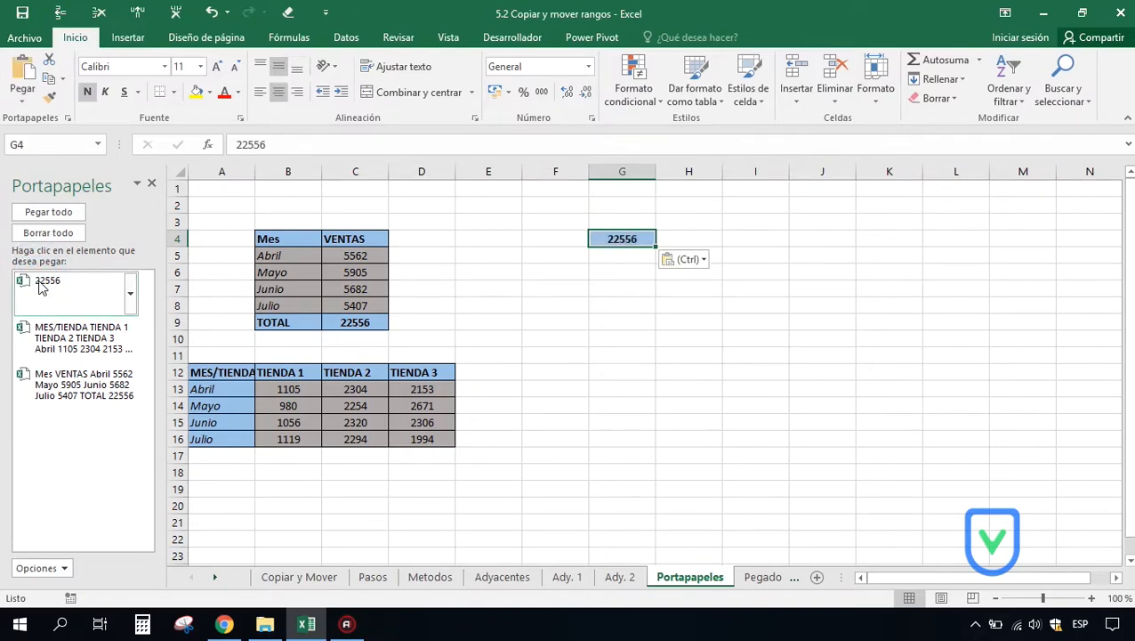
Step: Paste the collected VENTAS total from the clipboard into I4
left_click(601, 272)
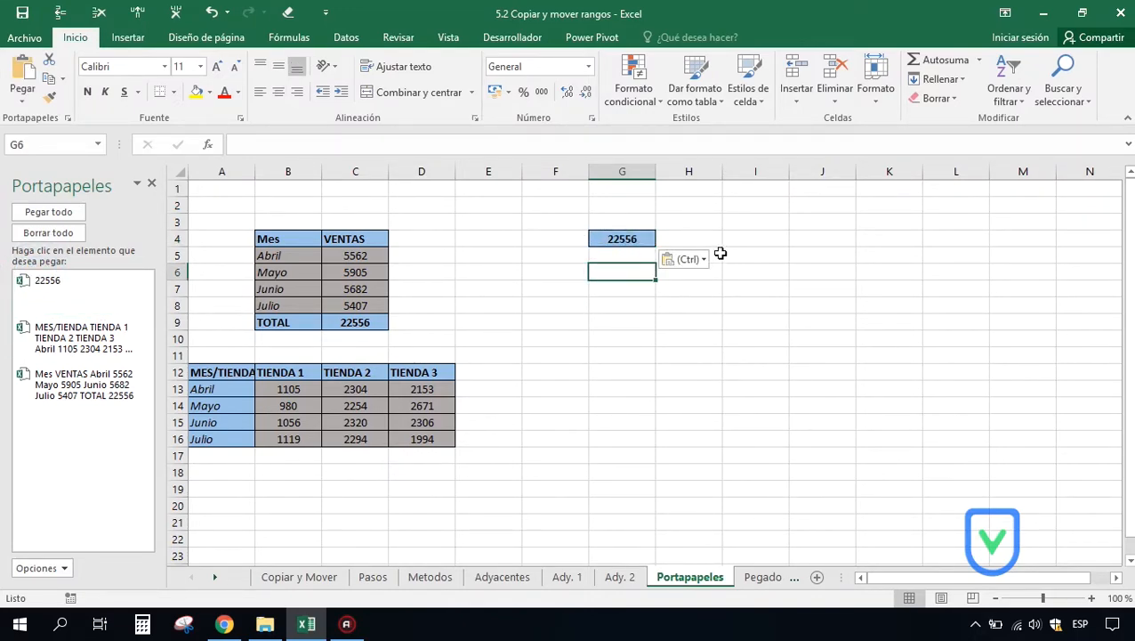
left_click(756, 236)
left_click(71, 293)
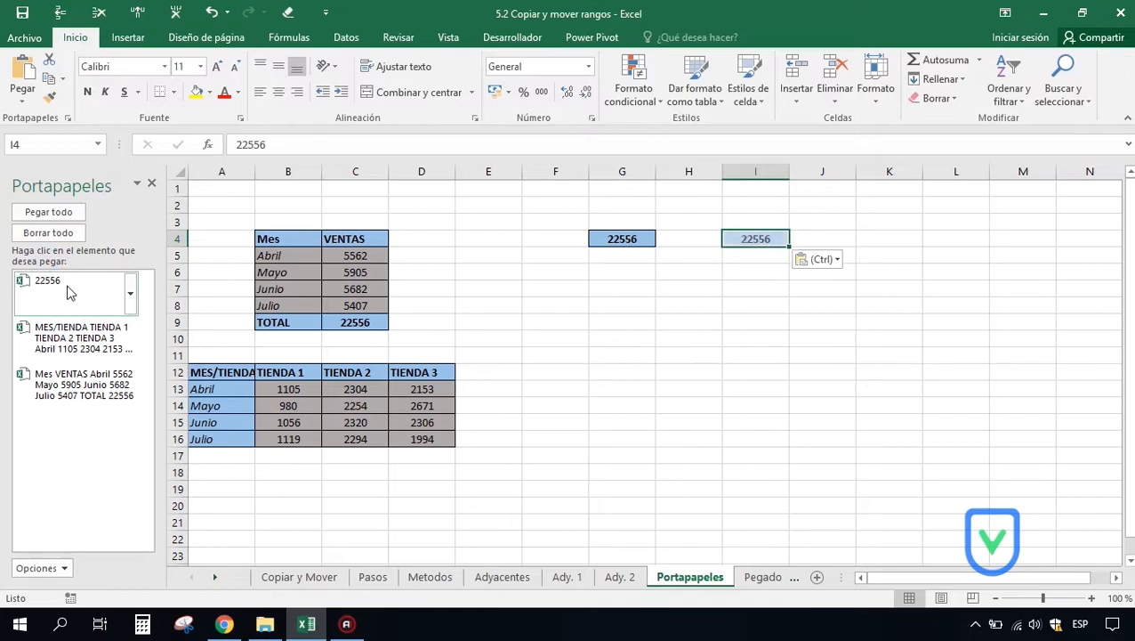
Step: Paste the collected MES/TIENDA table starting at G10 and the Mes/VENTAS table starting at G17, and reuse the latter at G10
left_click(612, 338)
left_click(50, 335)
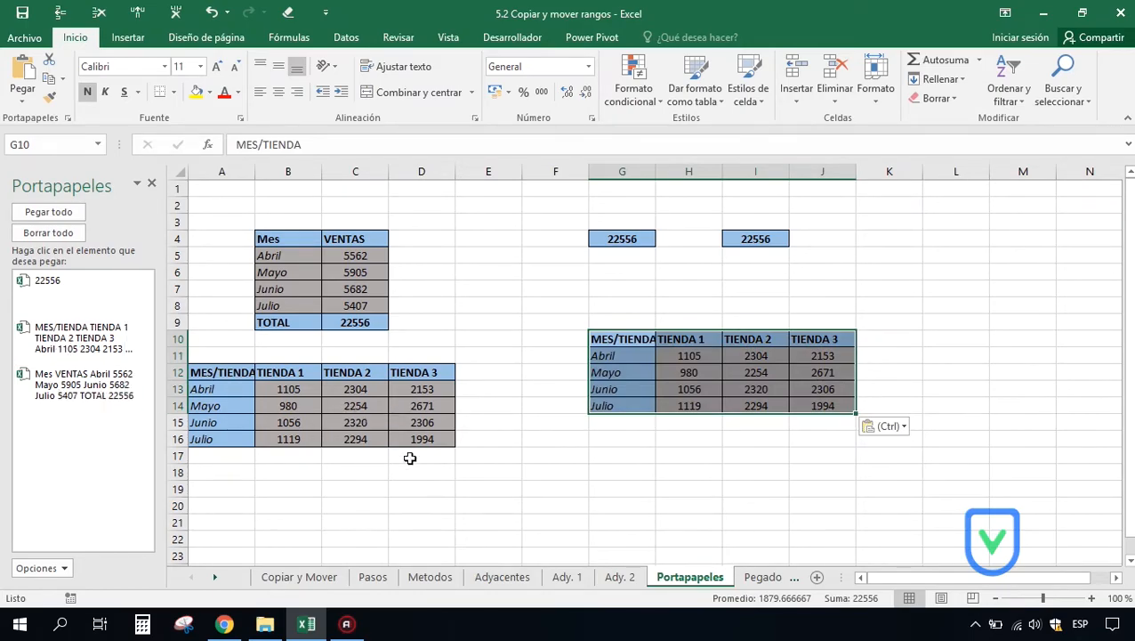
left_click(602, 451)
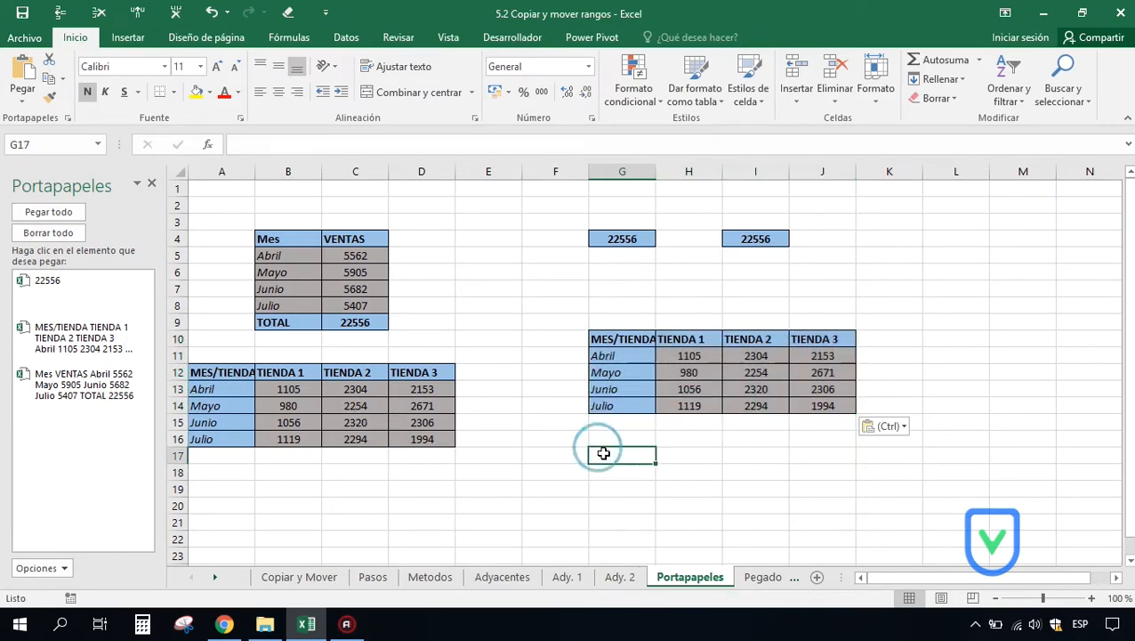
left_click(74, 389)
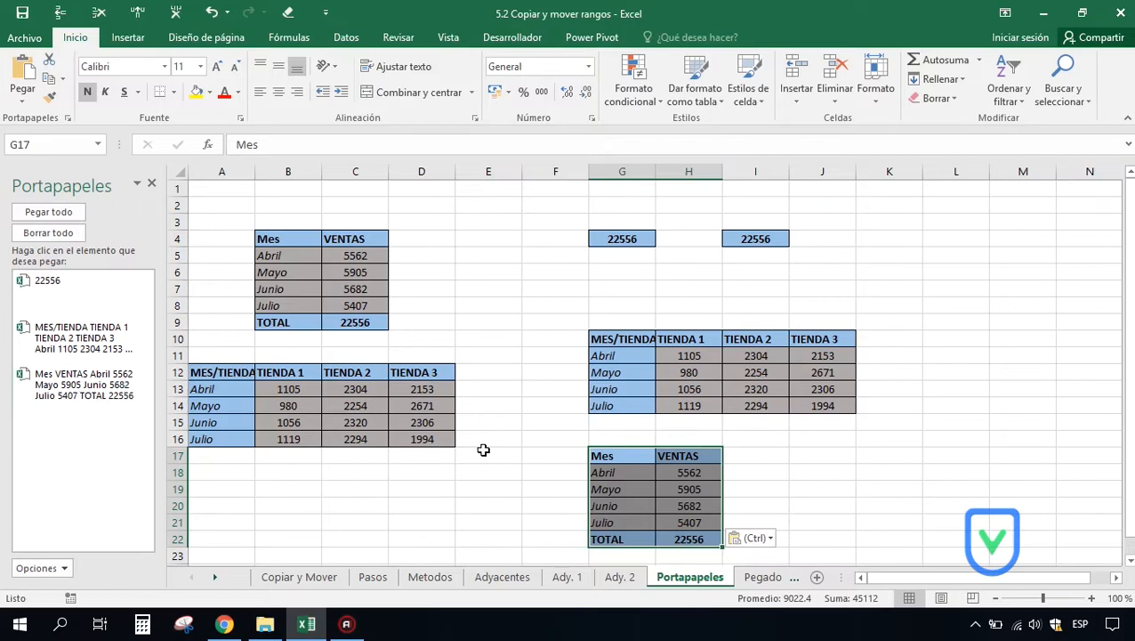
left_click(604, 340)
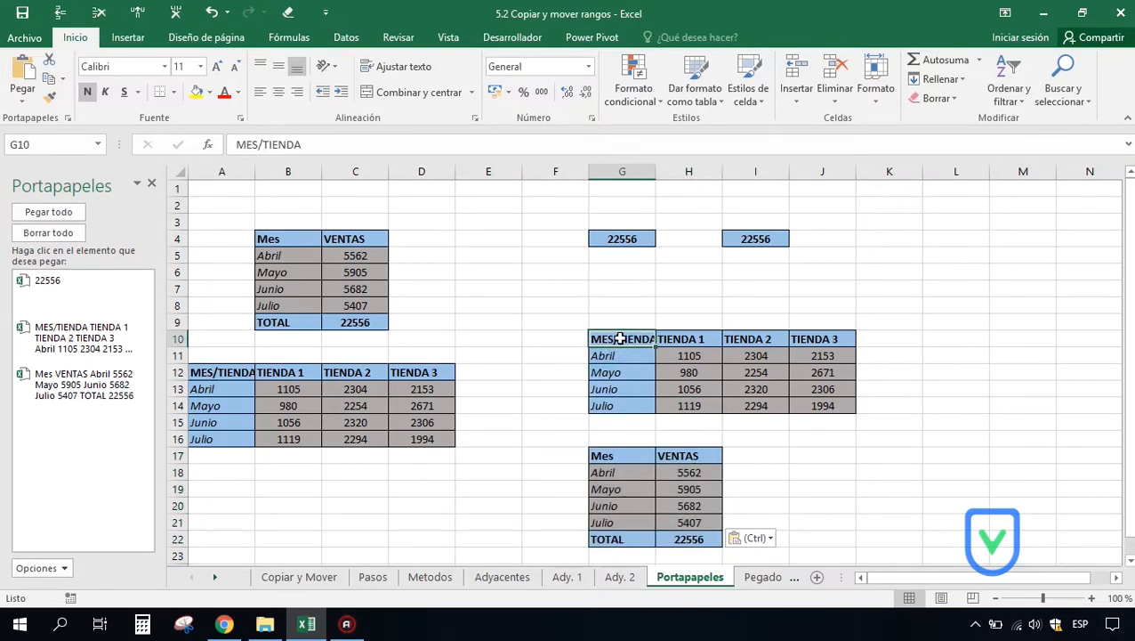
left_click(64, 385)
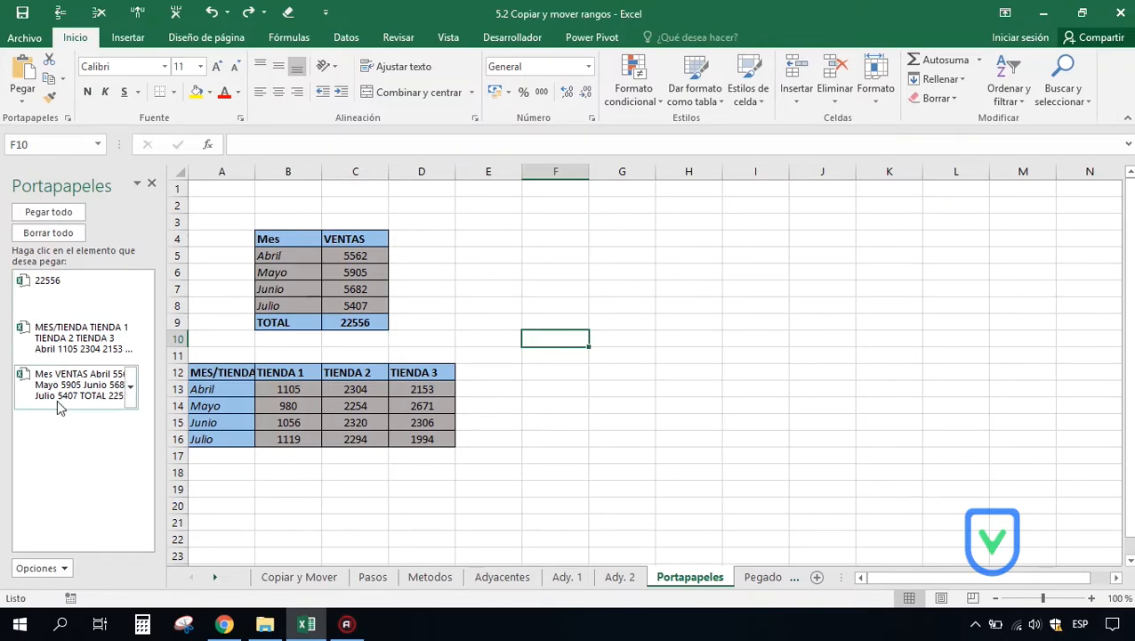
Step: Paste the collected VENTAS total into F4 through the item's own options, and delete that item from the clipboard
left_click(570, 241)
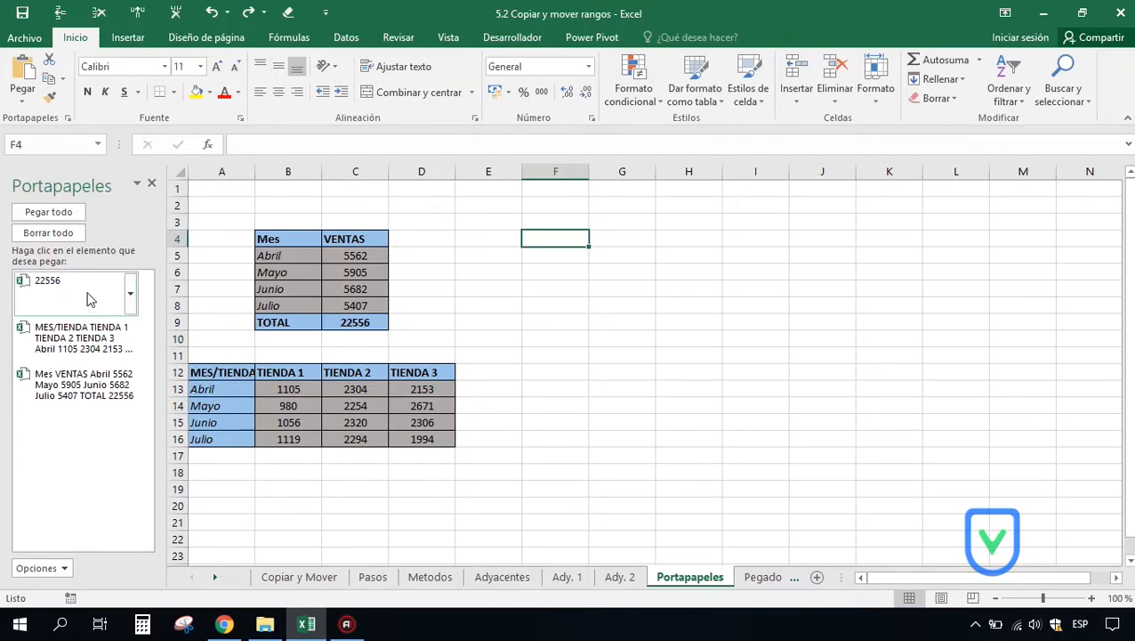
left_click(130, 295)
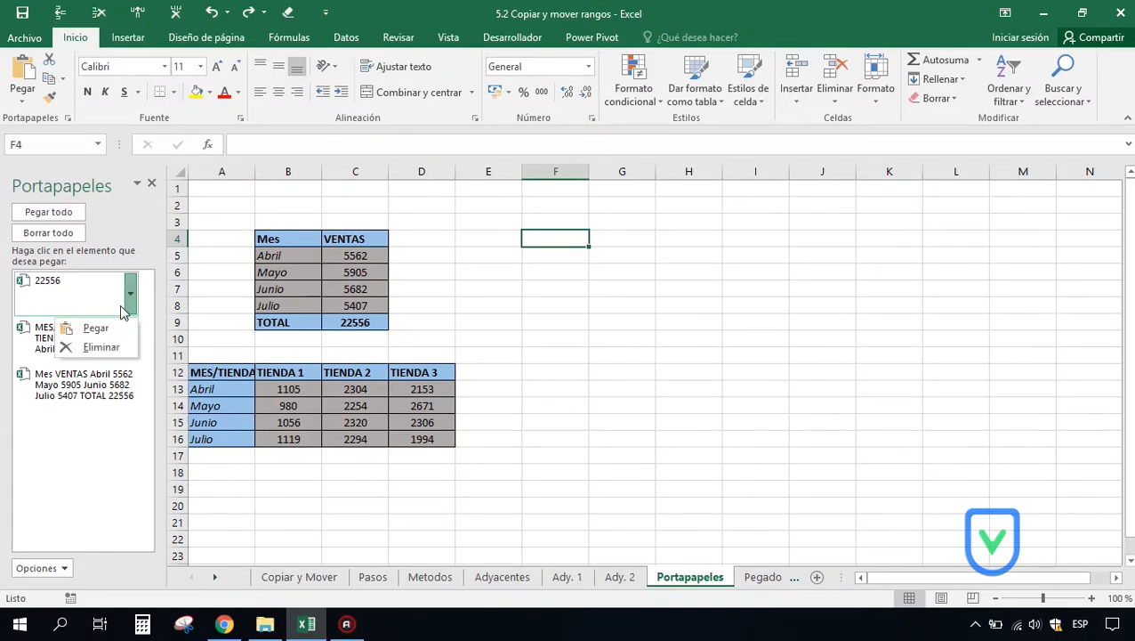
left_click(93, 329)
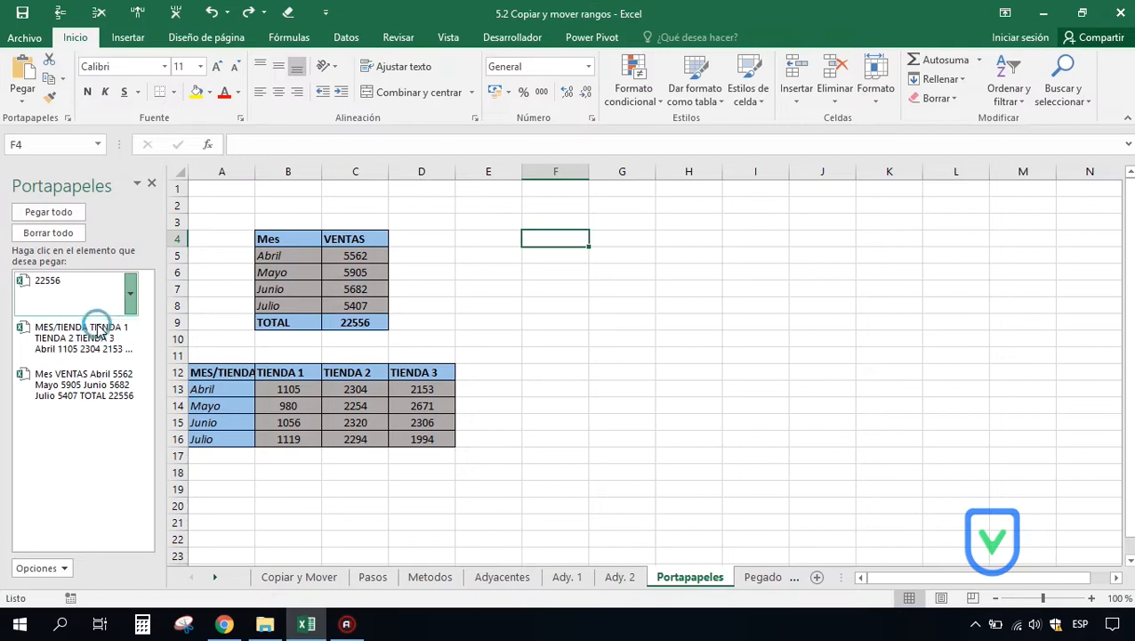
left_click(131, 289)
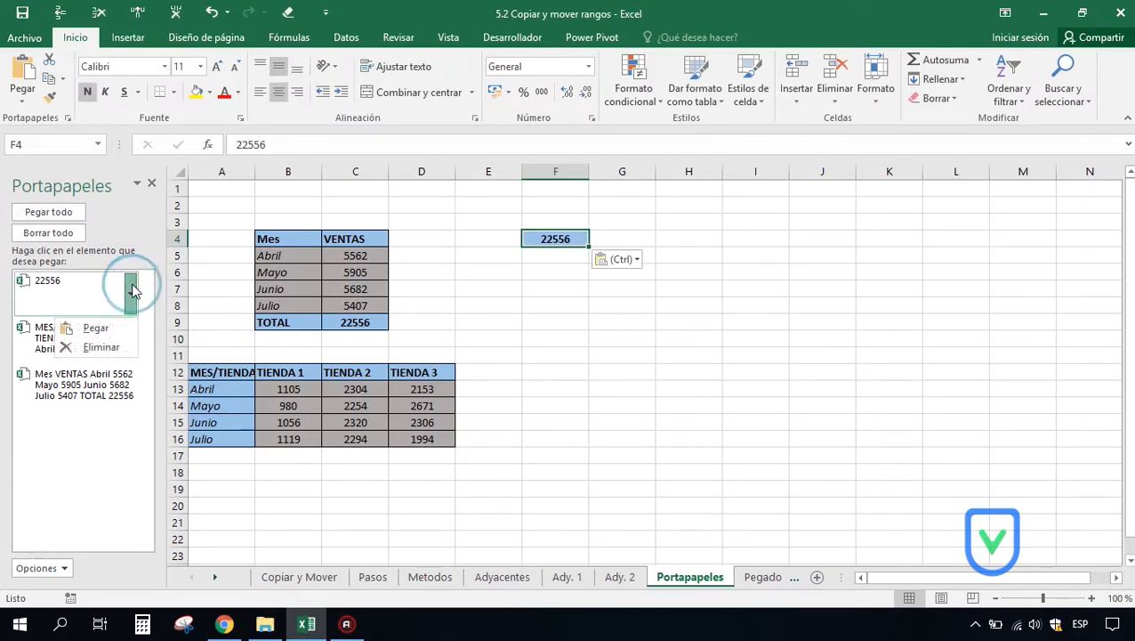
left_click(86, 349)
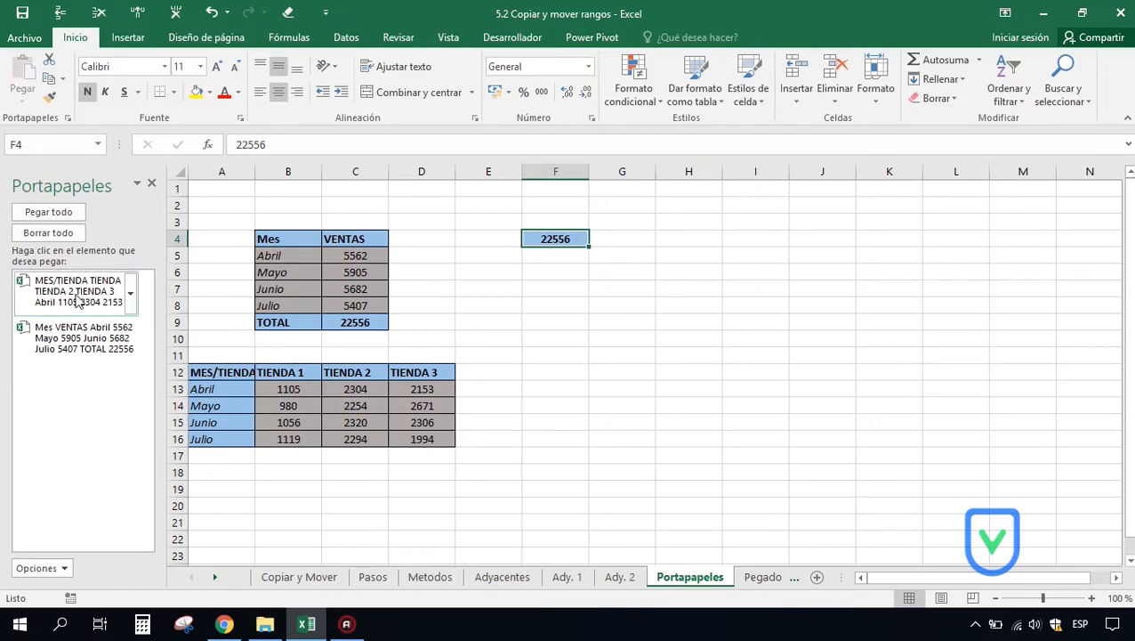
Step: Paste all remaining collected items together starting at H4, and clear all items from the clipboard
left_click(691, 236)
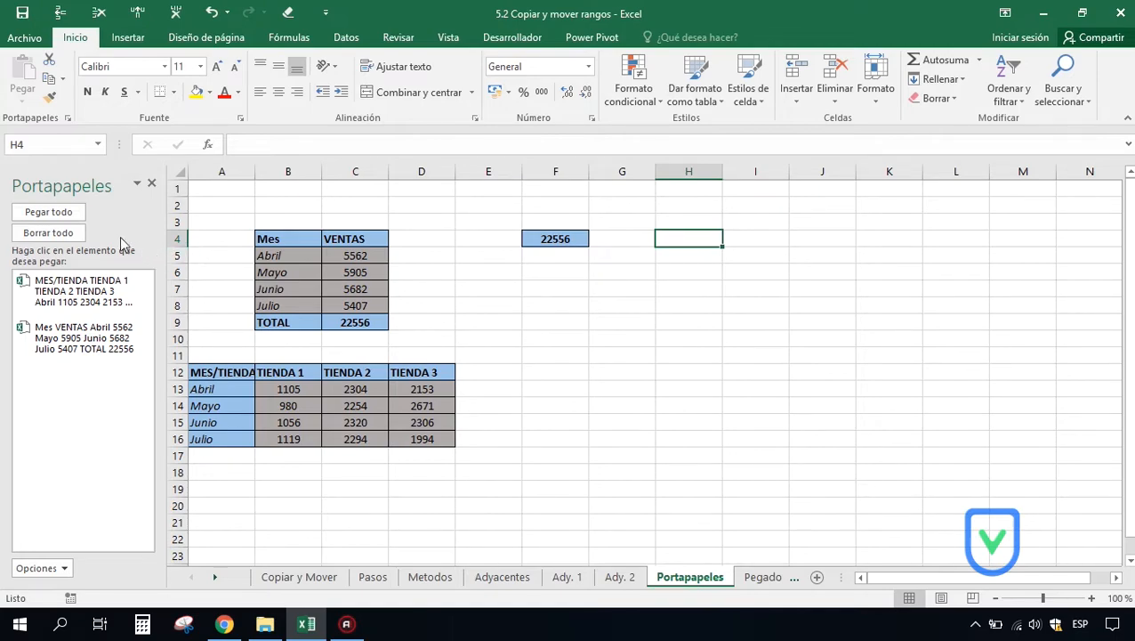
left_click(48, 211)
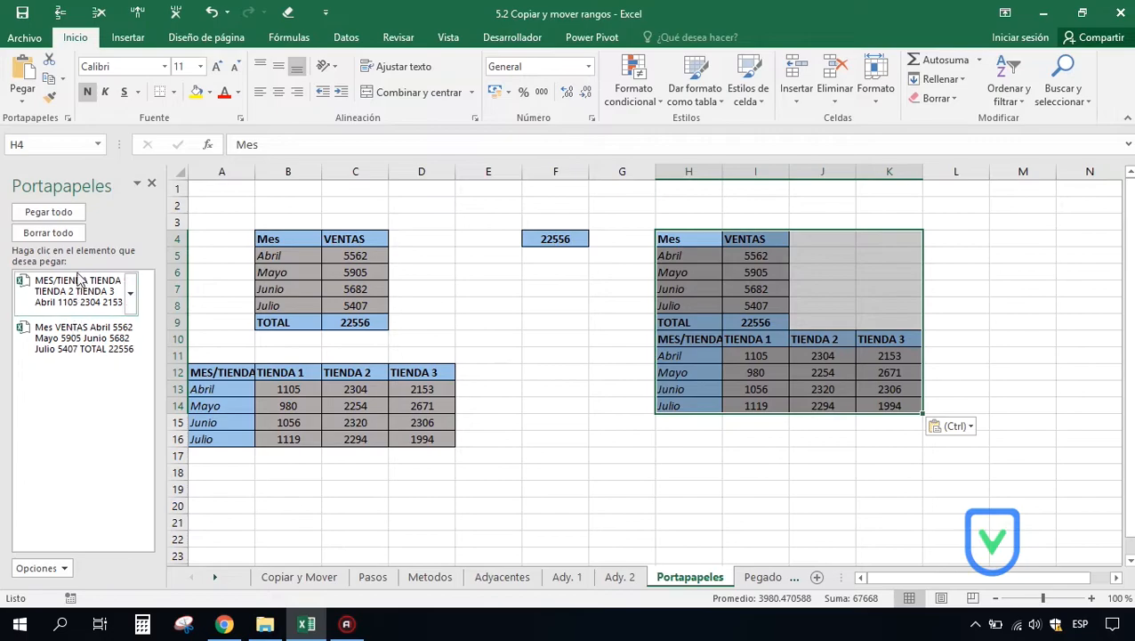
left_click(55, 235)
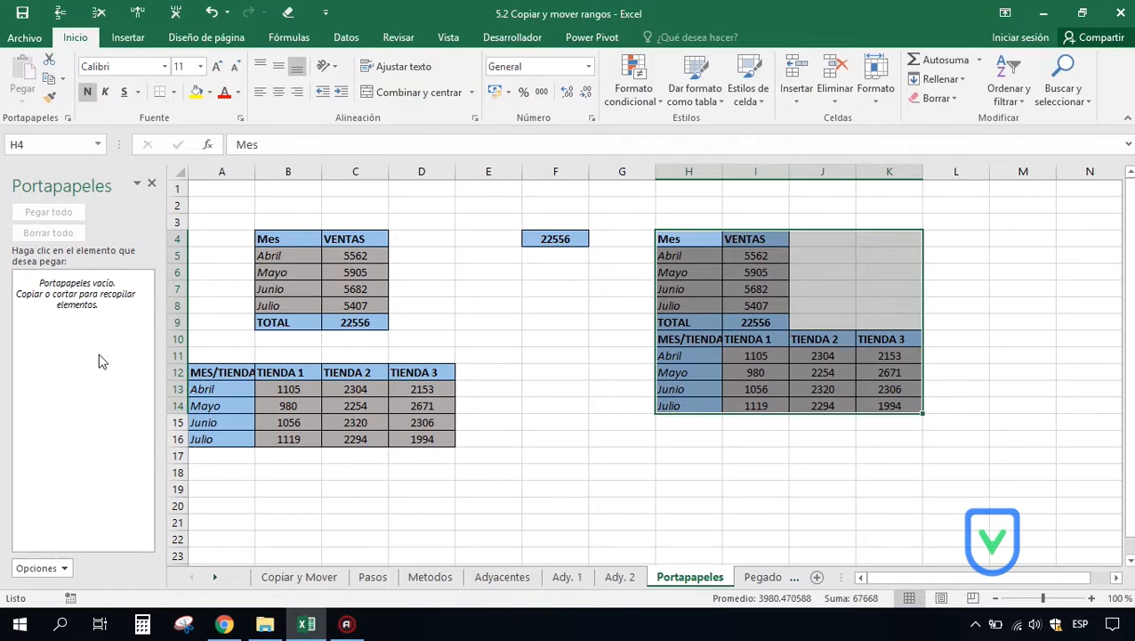
Step: Examine the contents of the pasted VENTAS cells I5:I8 and the pasted store values in row 11
left_click(756, 255)
left_click(755, 274)
left_click(749, 291)
left_click(752, 305)
left_click(763, 356)
left_click(815, 356)
left_click(752, 305)
left_click(752, 289)
left_click(754, 273)
left_click(754, 255)
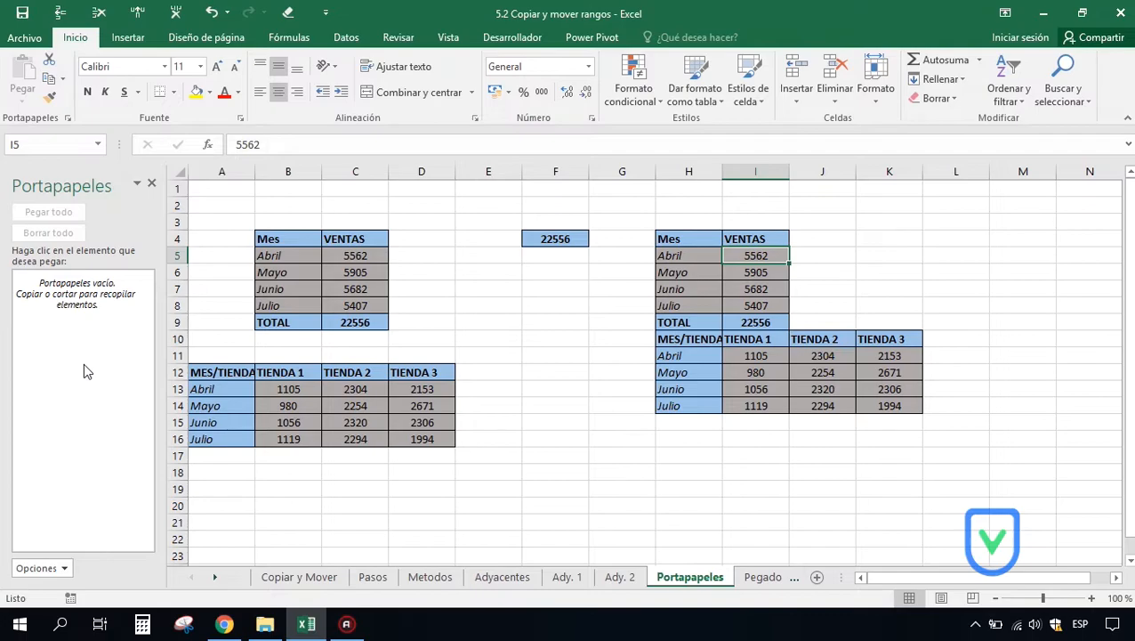
Step: Check the formula in C5 of the original VENTAS table, and copy the cell into E4 with the regular Paste command
left_click_drag(291, 256, 350, 254)
left_click(350, 256)
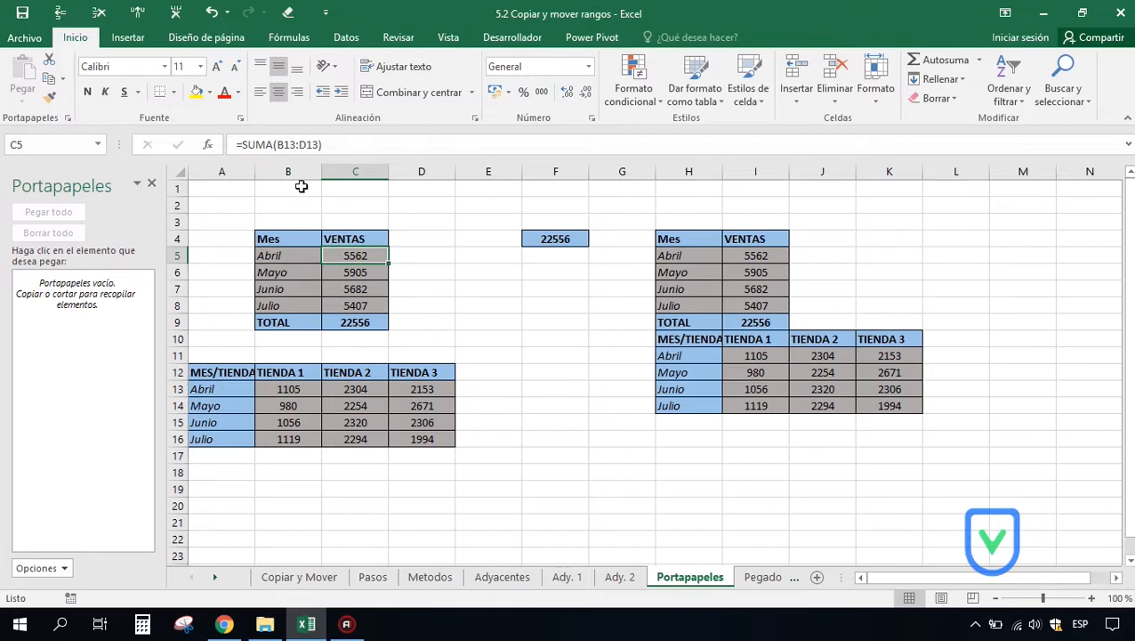
left_click(287, 144)
key("Escape")
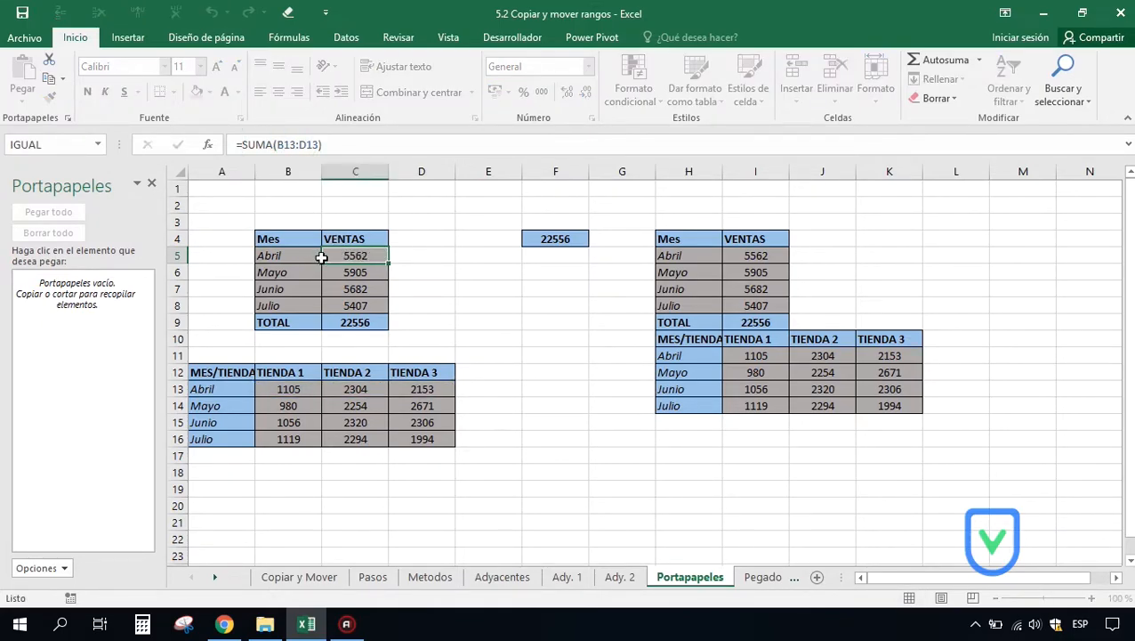
left_click(50, 82)
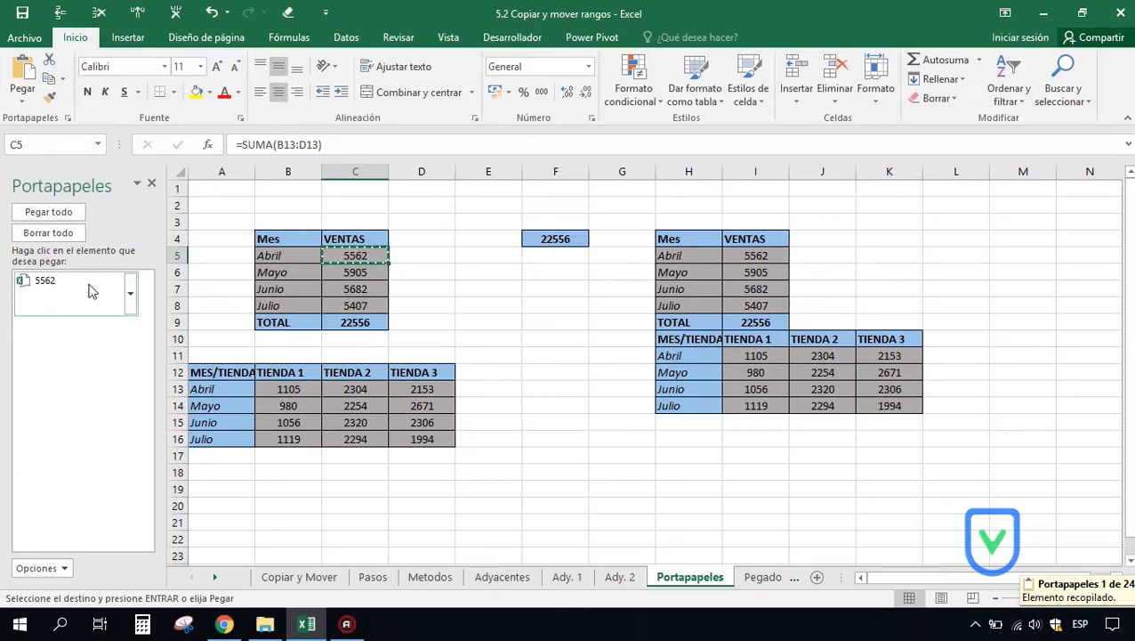
left_click(469, 237)
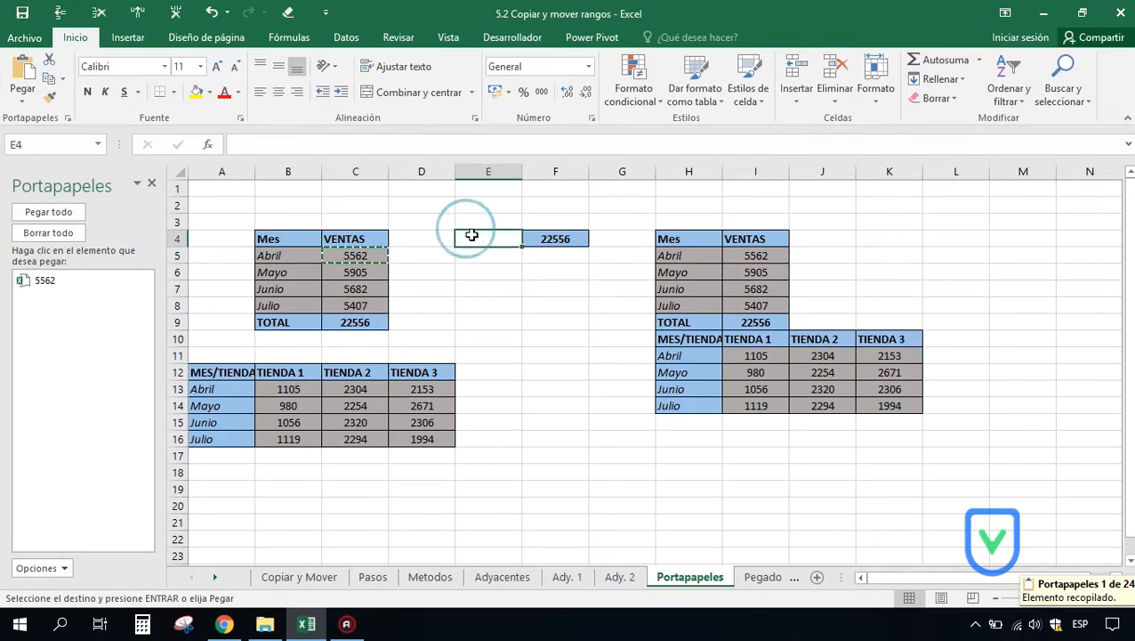
left_click(22, 71)
double_click(490, 255)
left_click(485, 286)
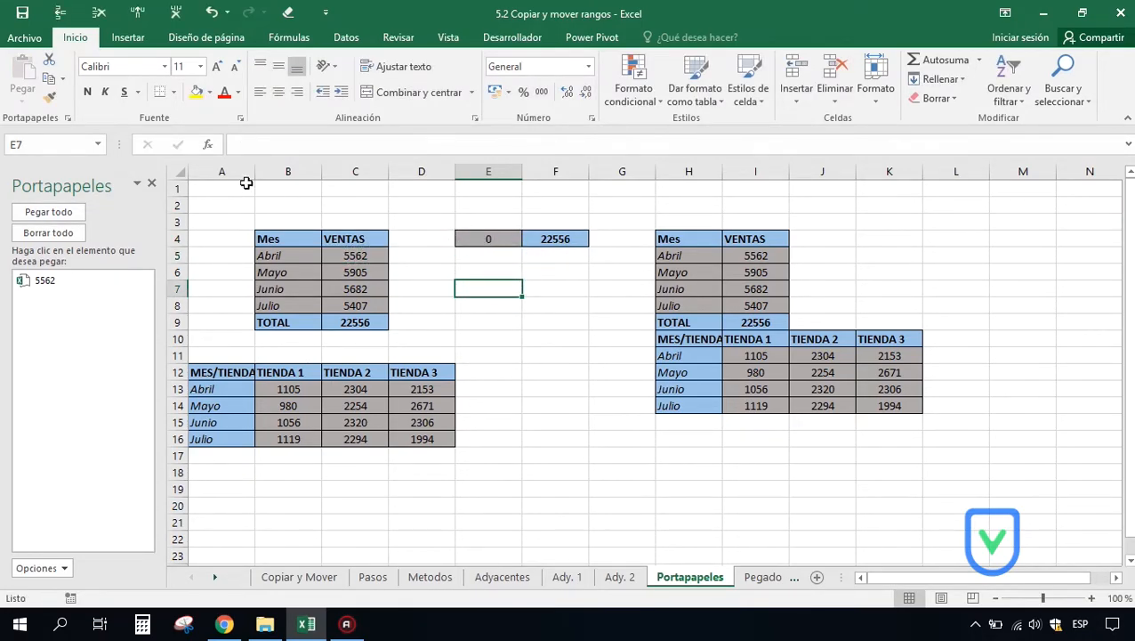
Step: Check the formula pasted in E4, and paste the collected C5 item from the clipboard into E7
left_click(467, 235)
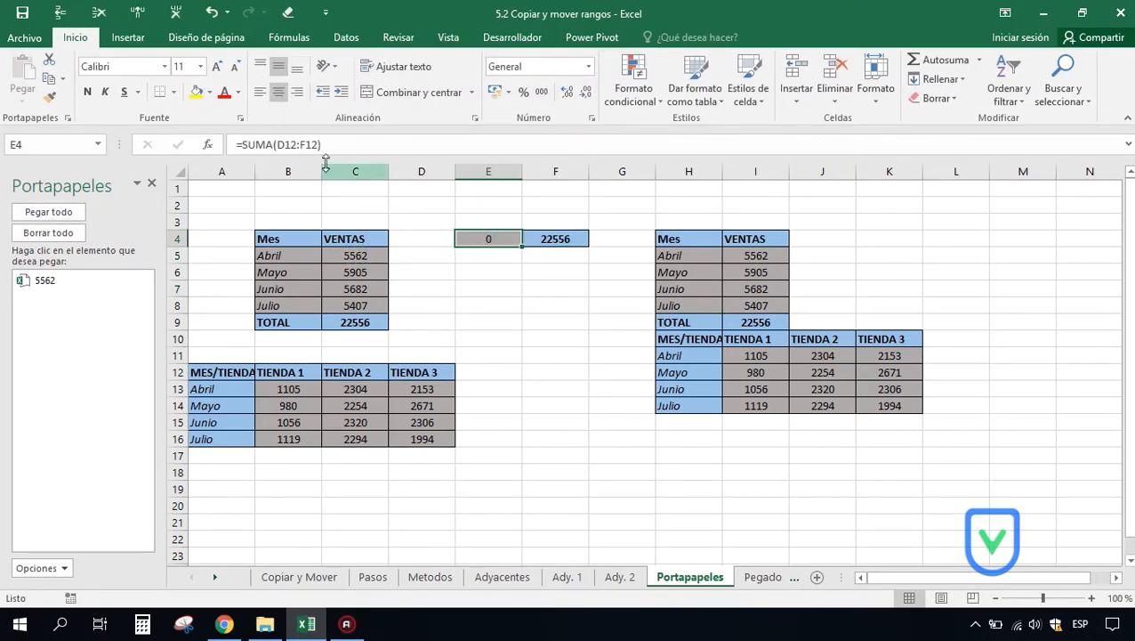
double_click(493, 238)
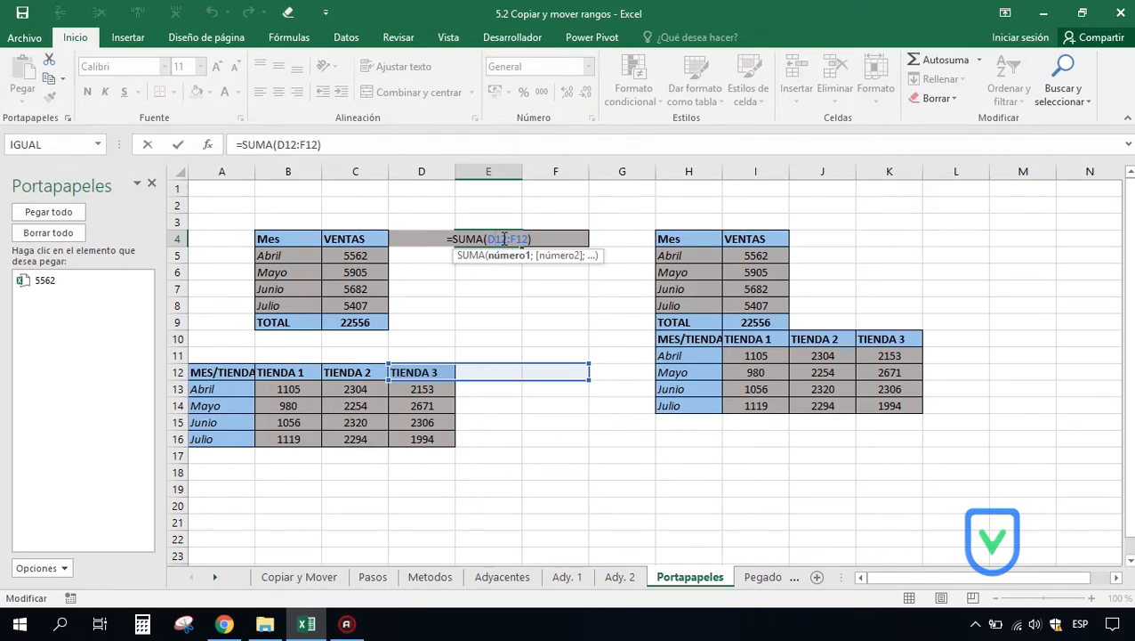
key("ctrl+Return")
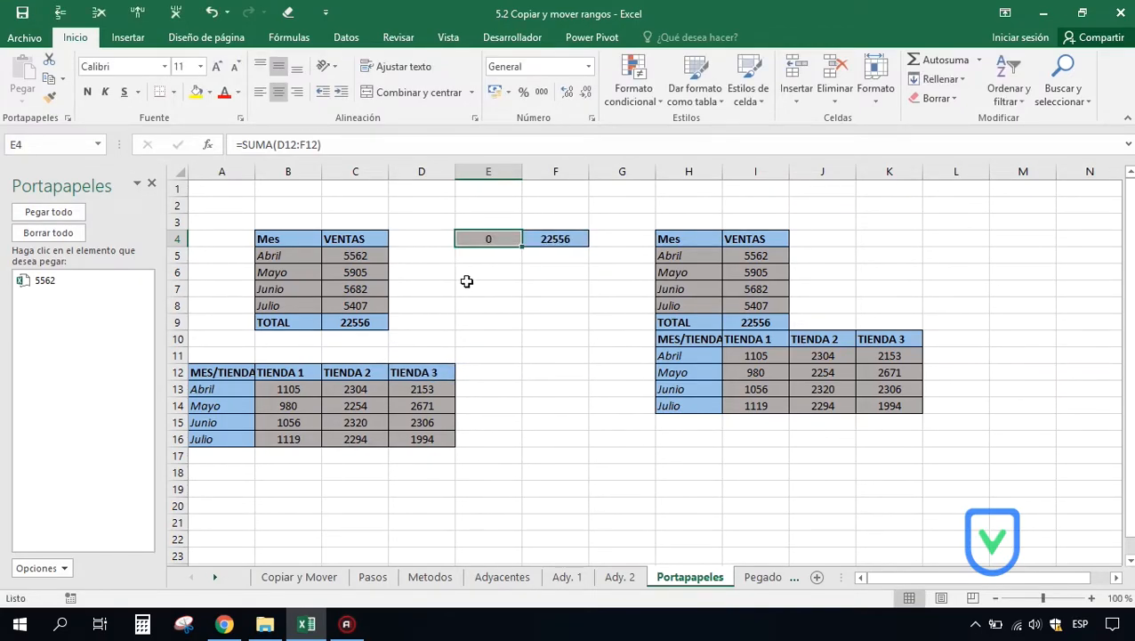
left_click(493, 287)
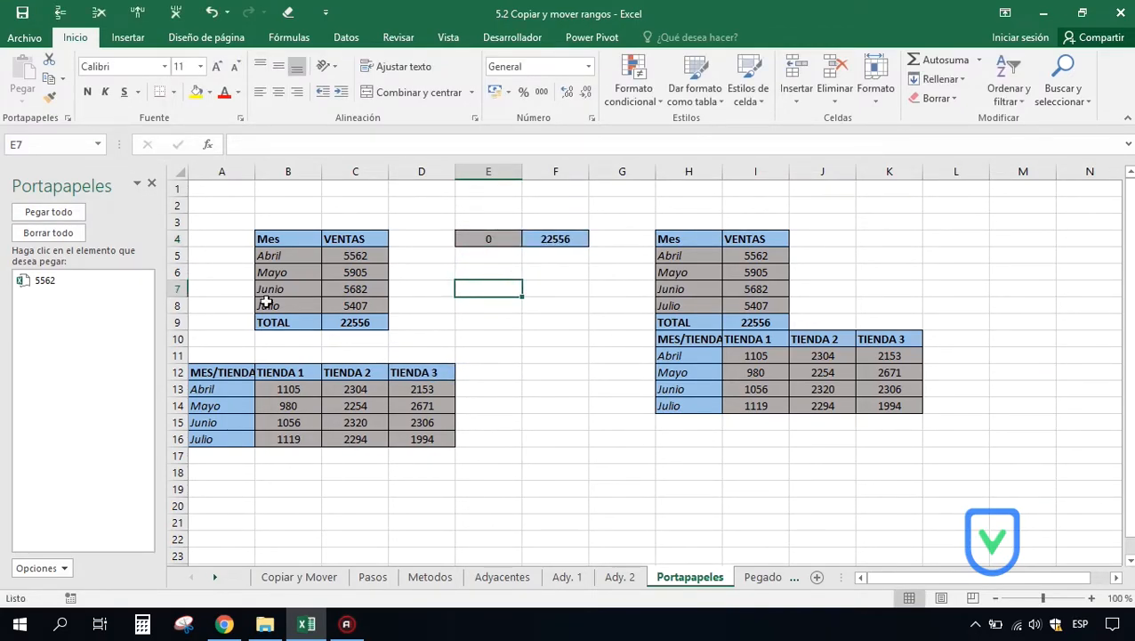
left_click(41, 283)
left_click(492, 290)
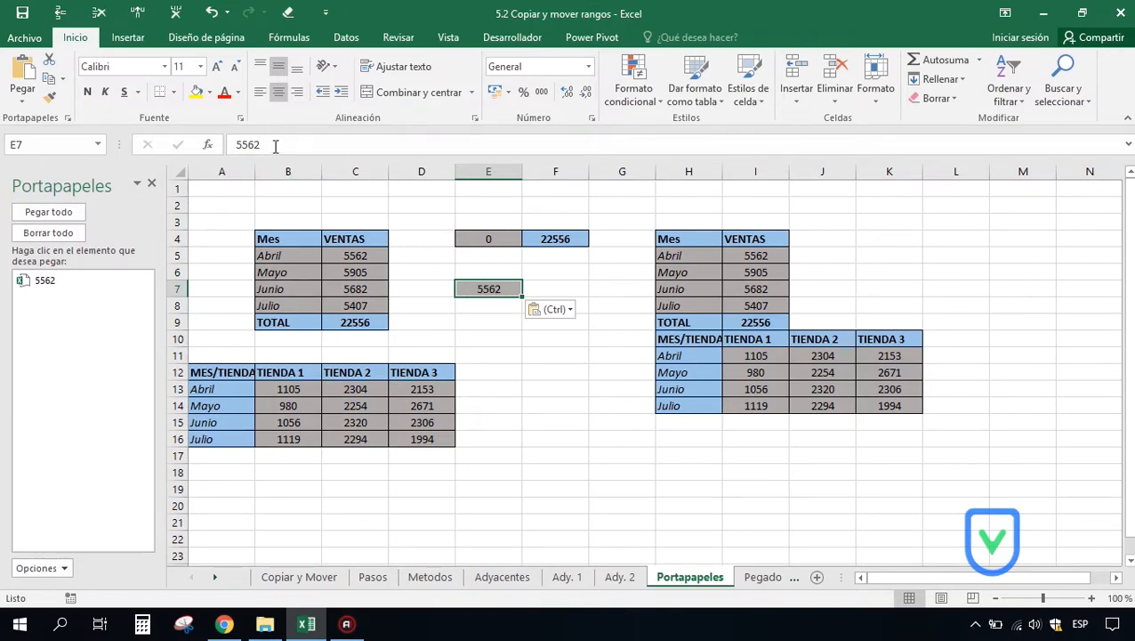
Step: Clear all collected clipboard items and close the Clipboard pane
left_click(46, 233)
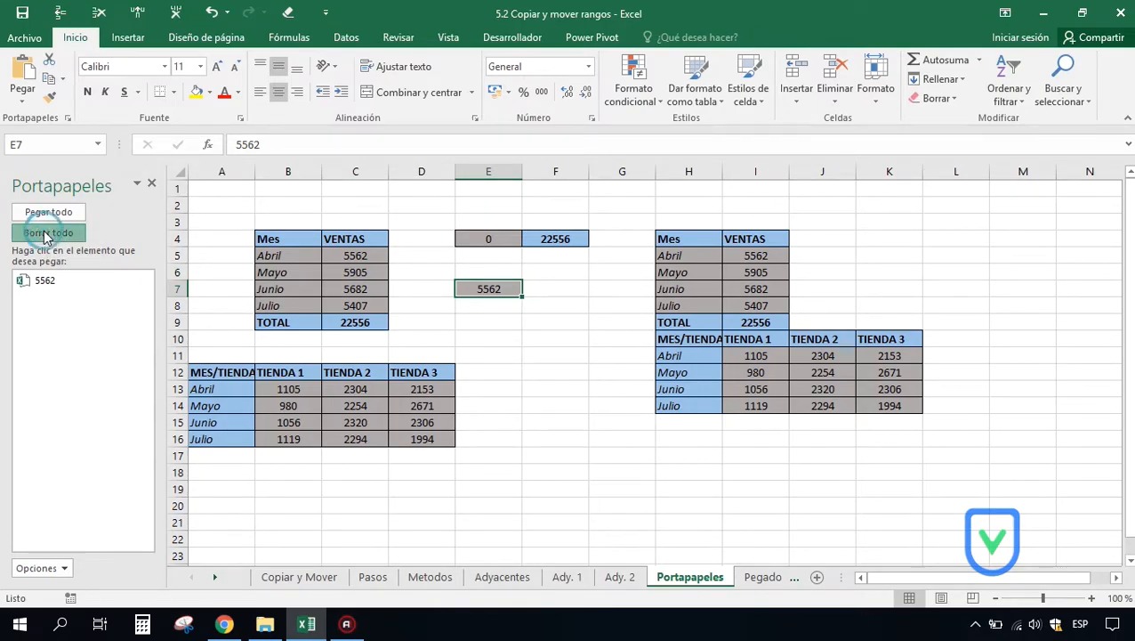
left_click(152, 188)
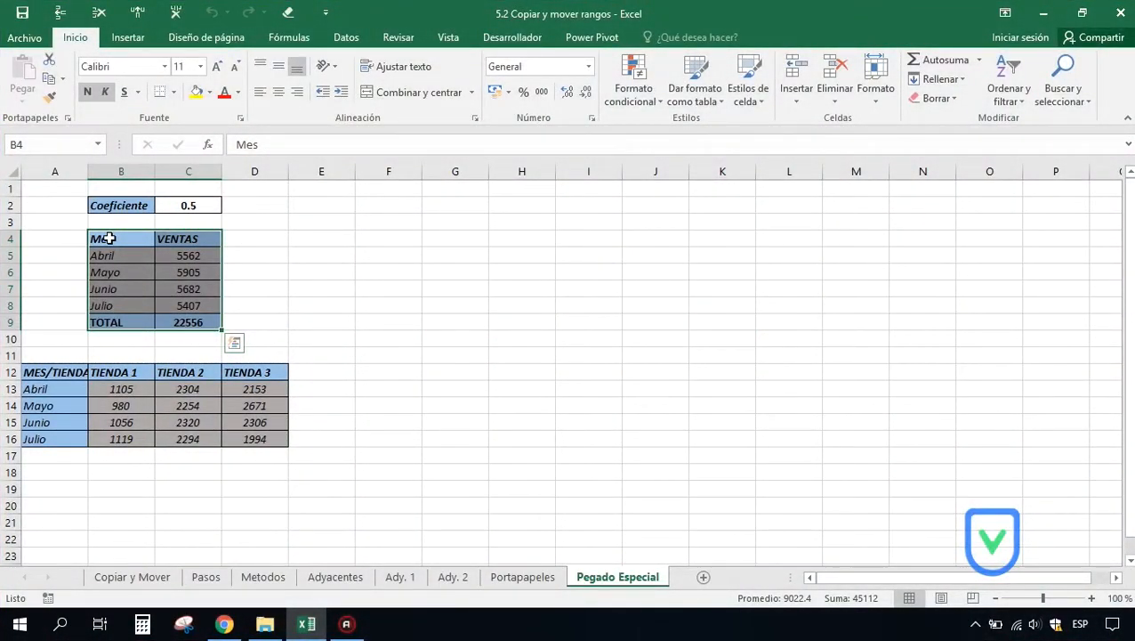
Step: On the Pegado Especial sheet, copy the Mes/VENTAS table B4:C9 and paste it normally starting at F4
left_click_drag(106, 239, 181, 317)
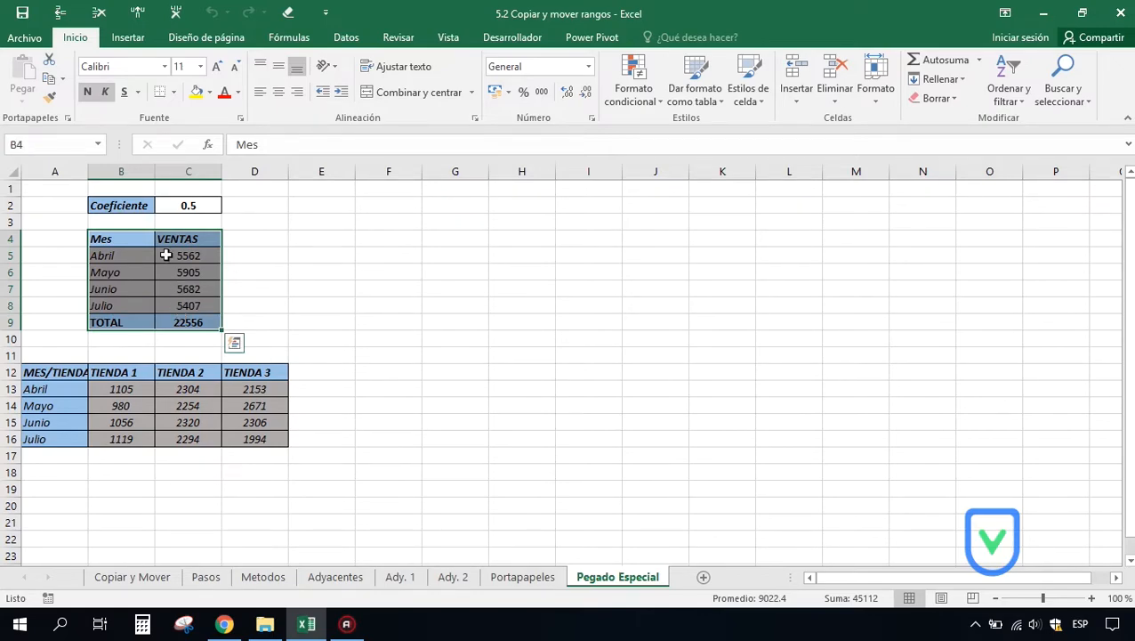
left_click(49, 78)
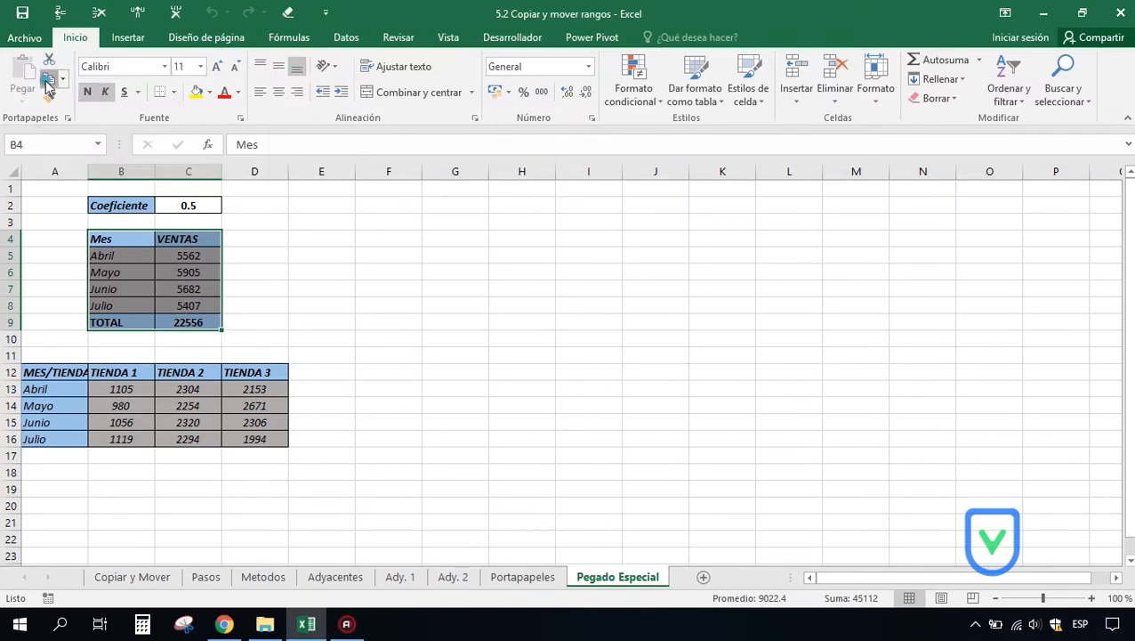
left_click(381, 236)
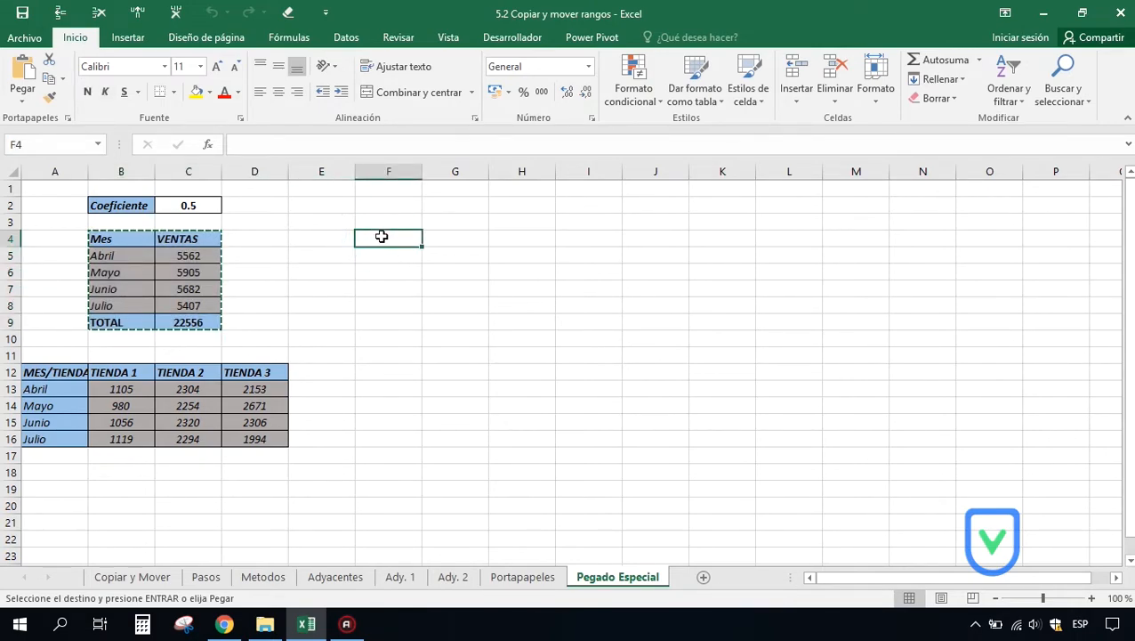
left_click(27, 69)
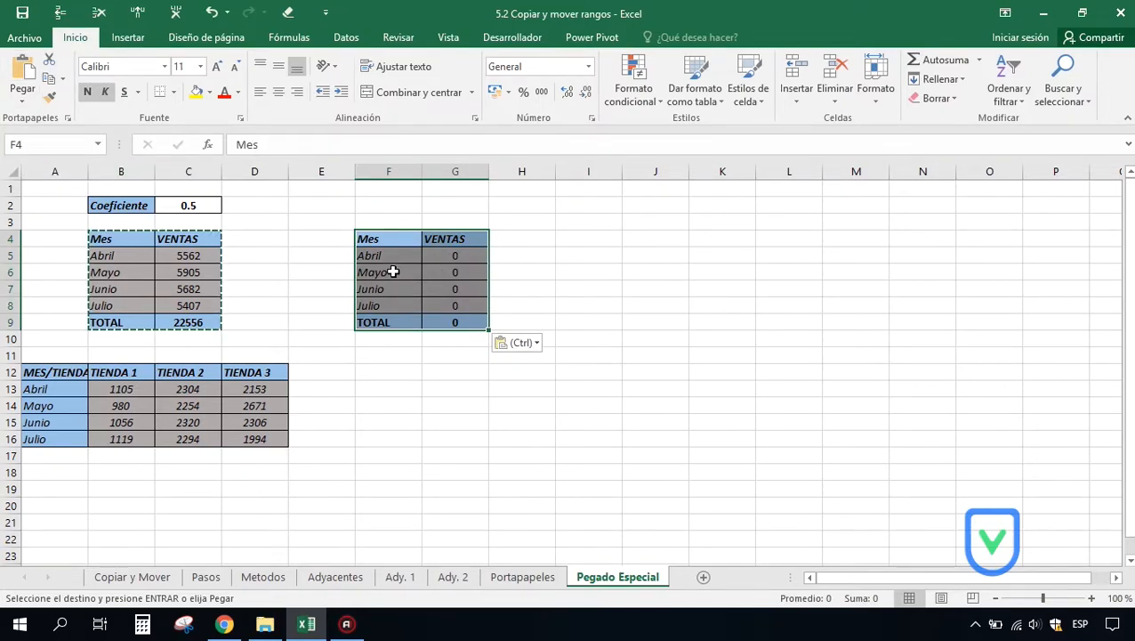
Step: Paste only the formulas of the copied Mes/VENTAS table starting at I4
left_click(571, 238)
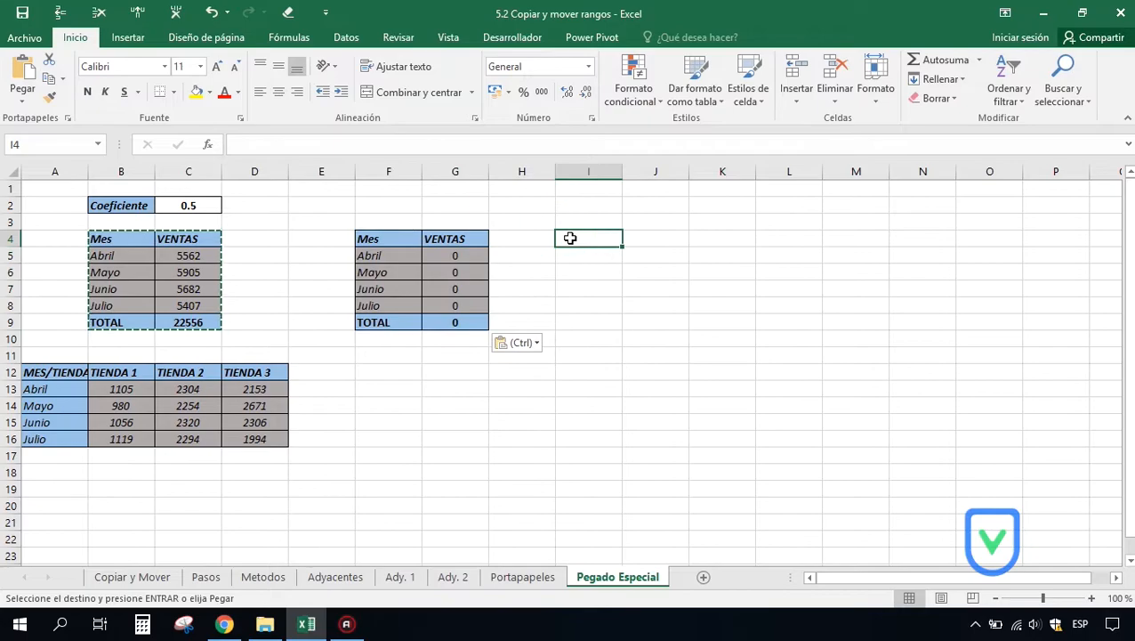
left_click(24, 103)
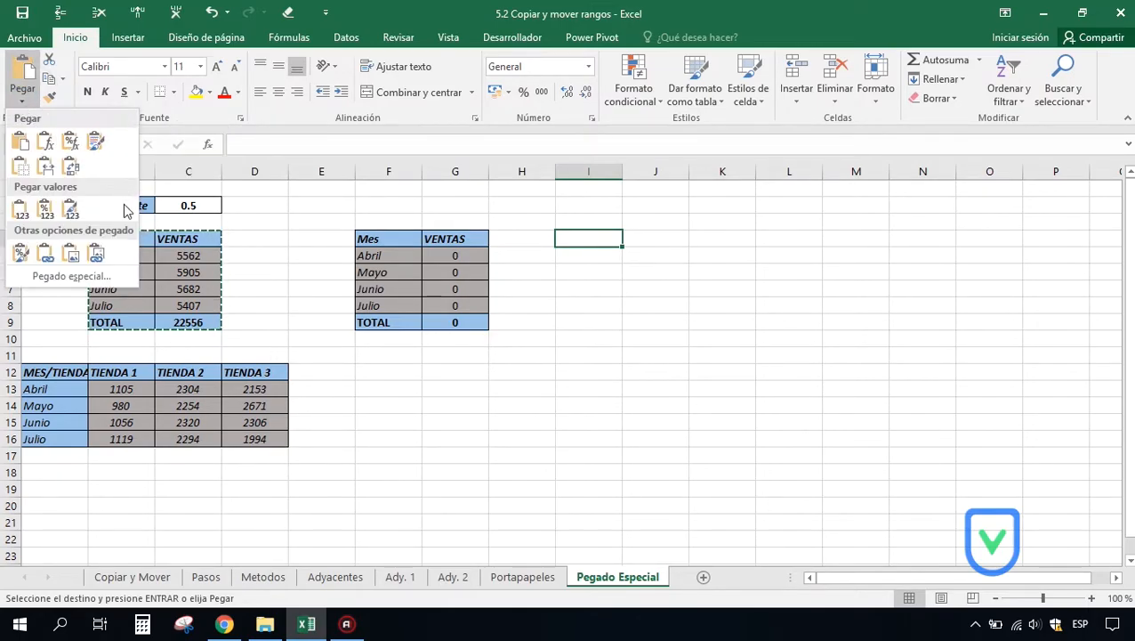
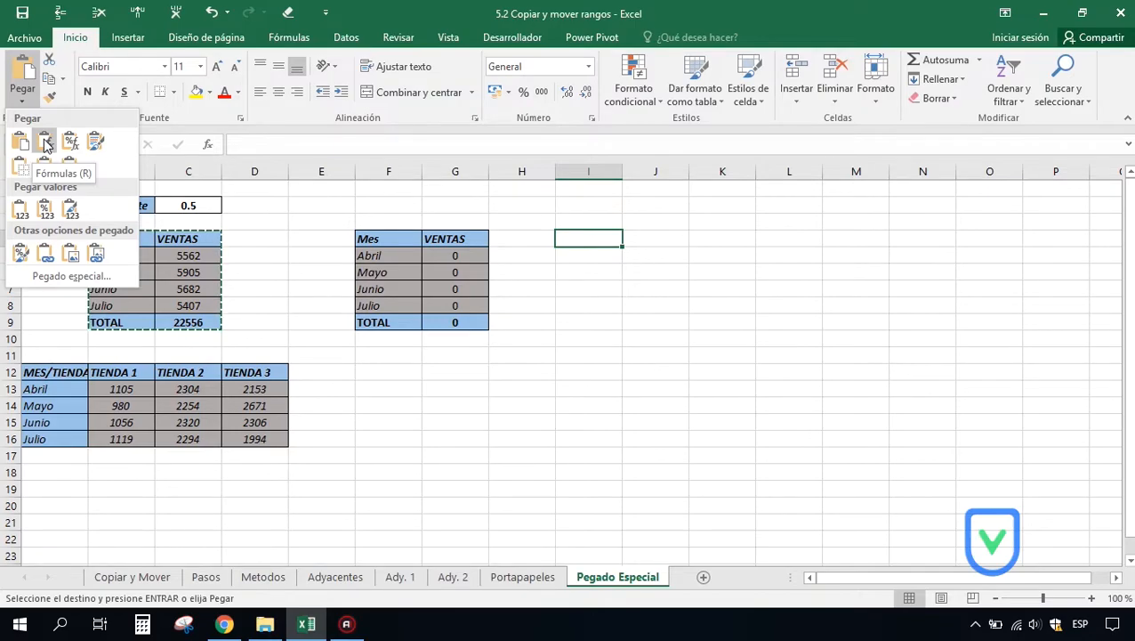
left_click(47, 145)
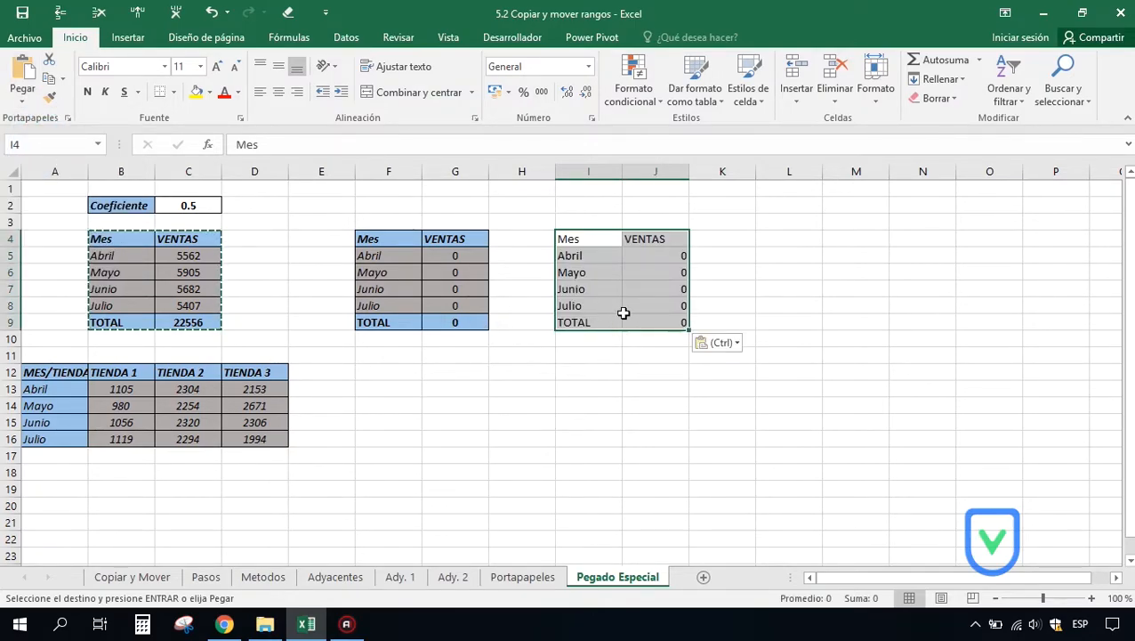
Step: Examine the contents and missing formatting of each cell in the pasted table I4:J9
left_click(592, 238)
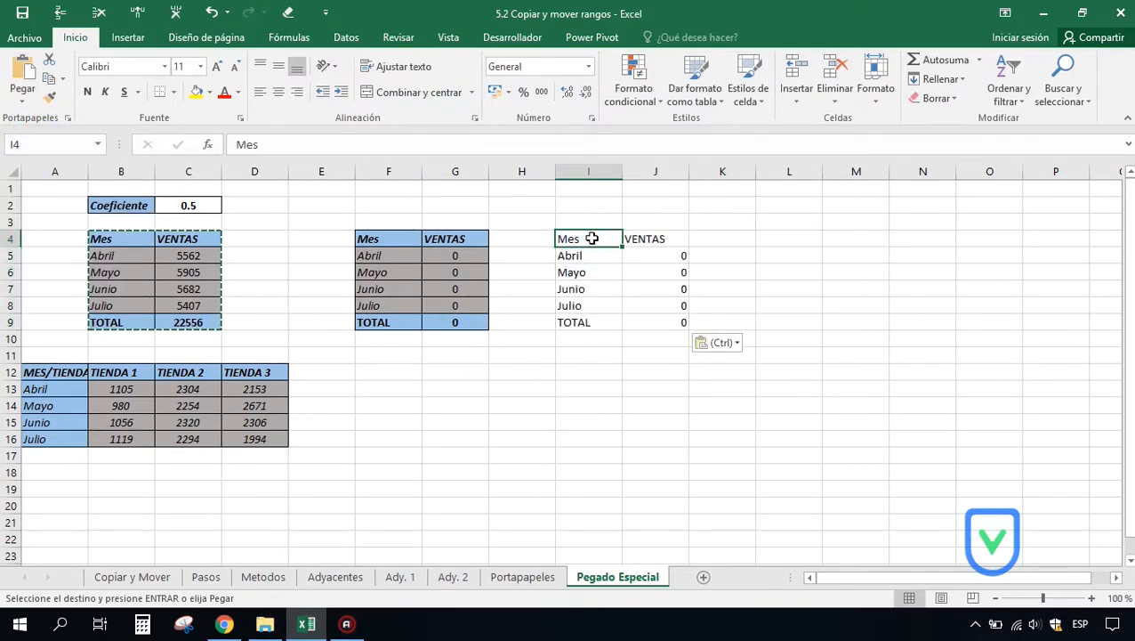
left_click(589, 256)
left_click(587, 271)
left_click(578, 288)
left_click(579, 306)
left_click(579, 323)
left_click(657, 324)
left_click(656, 305)
left_click(655, 288)
left_click(652, 272)
left_click(649, 255)
left_click(643, 237)
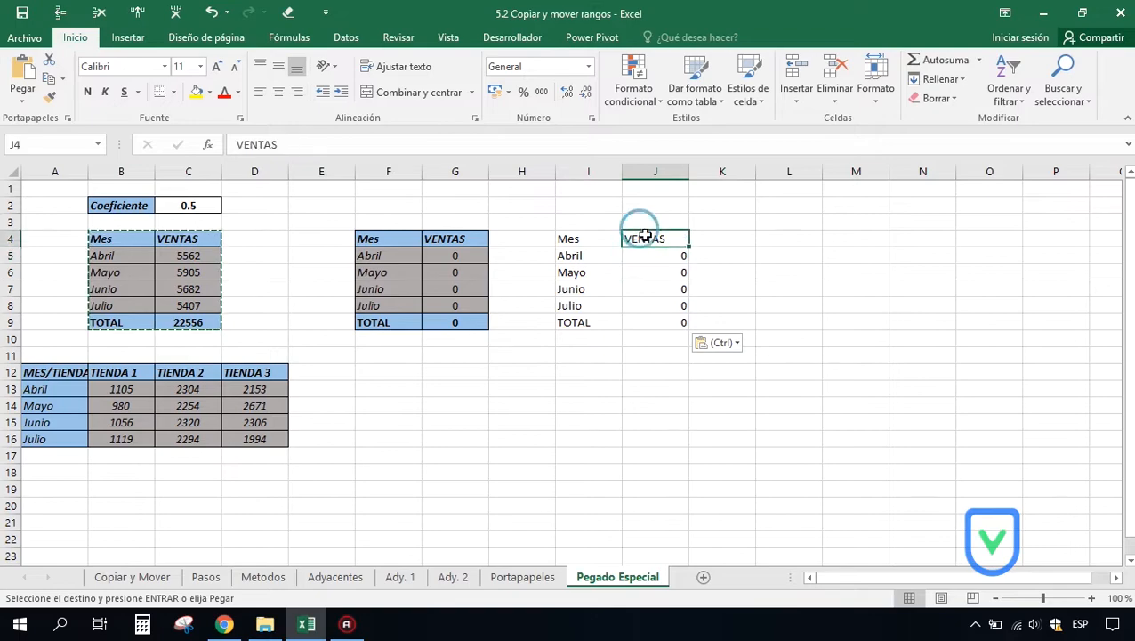
left_click_drag(588, 235, 647, 317)
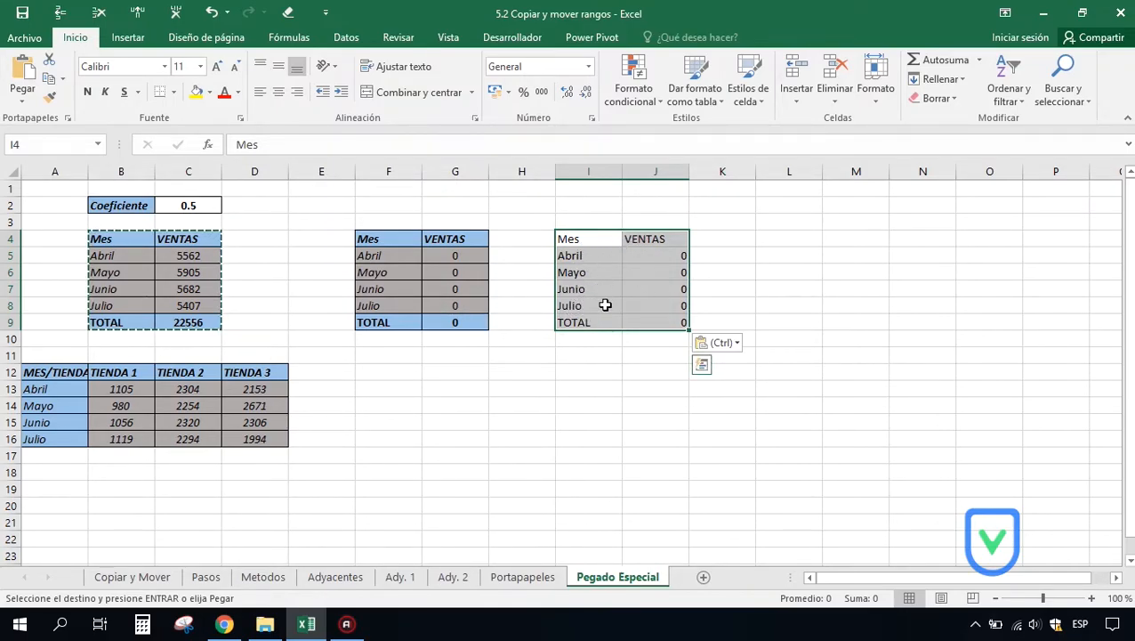
Step: Check which cells the SUMA formula in J5 refers to, leaving the formula as it is
left_click(645, 255)
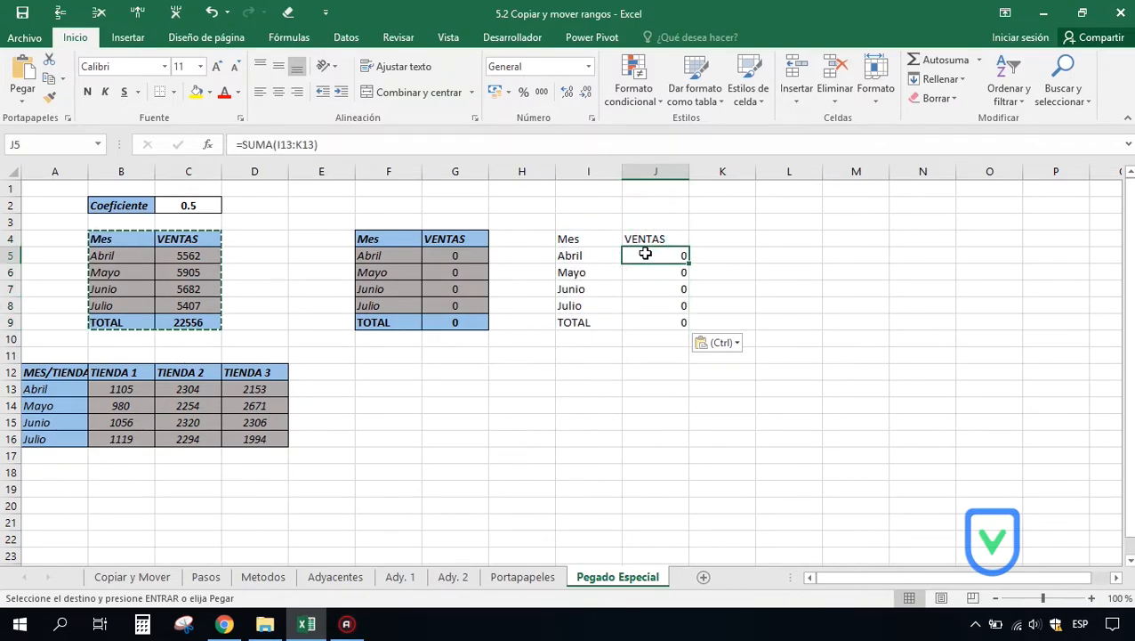
double_click(645, 254)
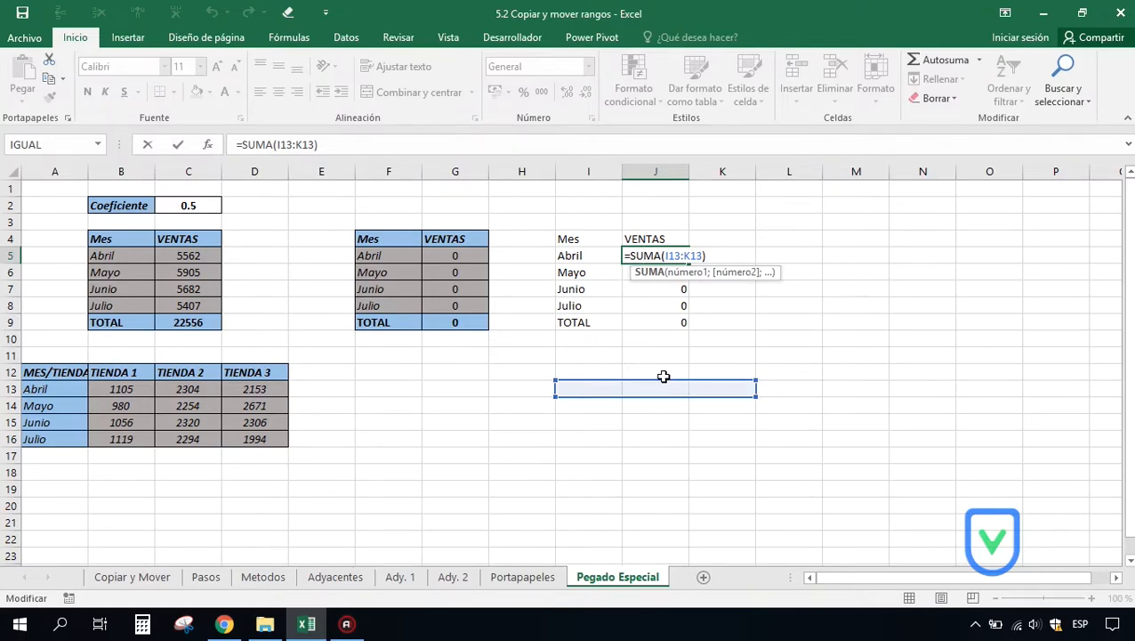
key("ctrl+Return")
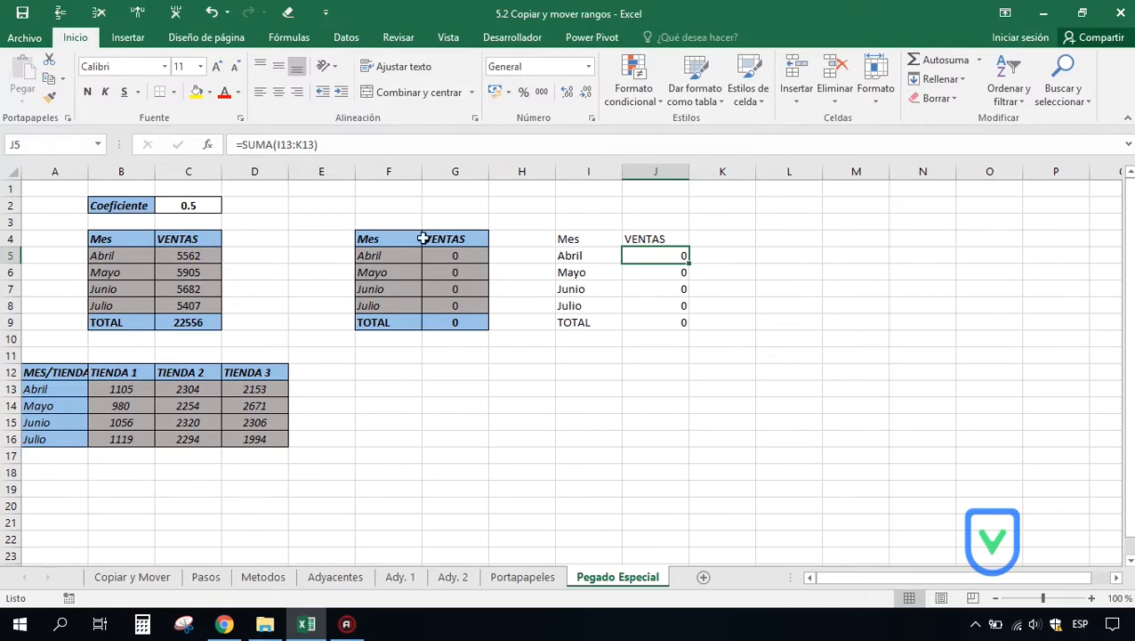
Step: Copy the original table B4:C9 again with L4 as the destination, and narrow columns L and M
left_click_drag(96, 239, 185, 324)
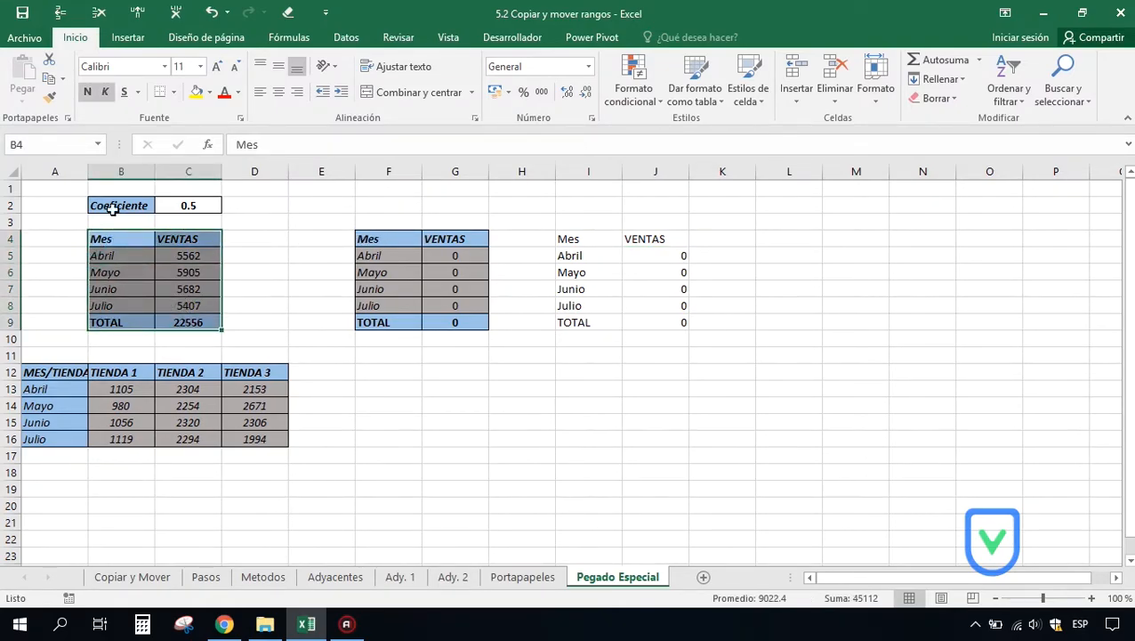
left_click(49, 78)
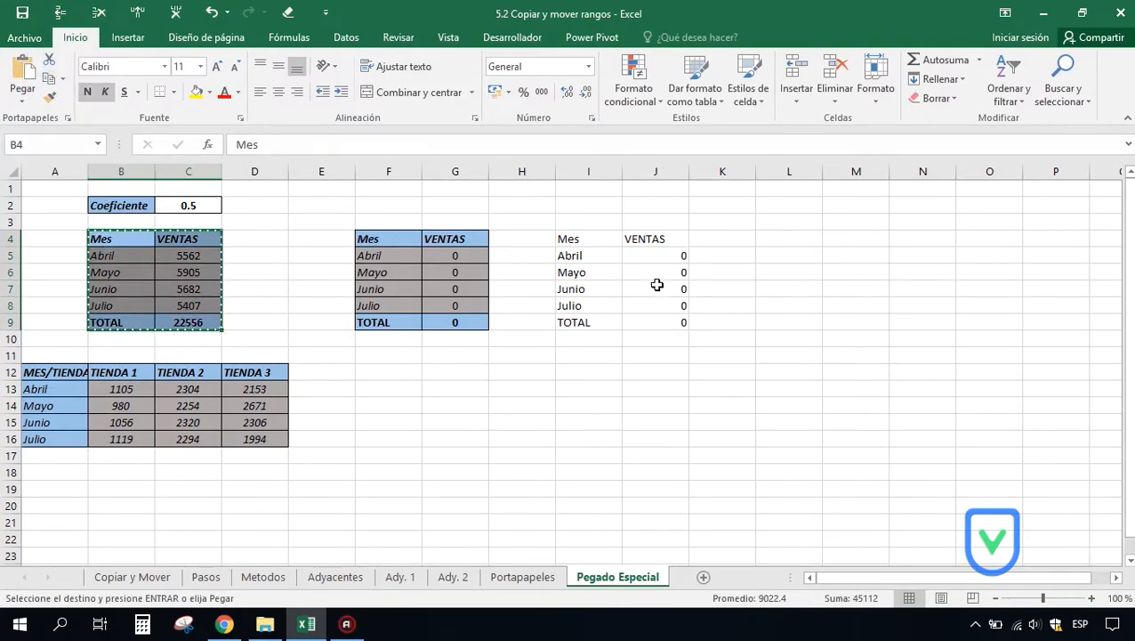
left_click(786, 239)
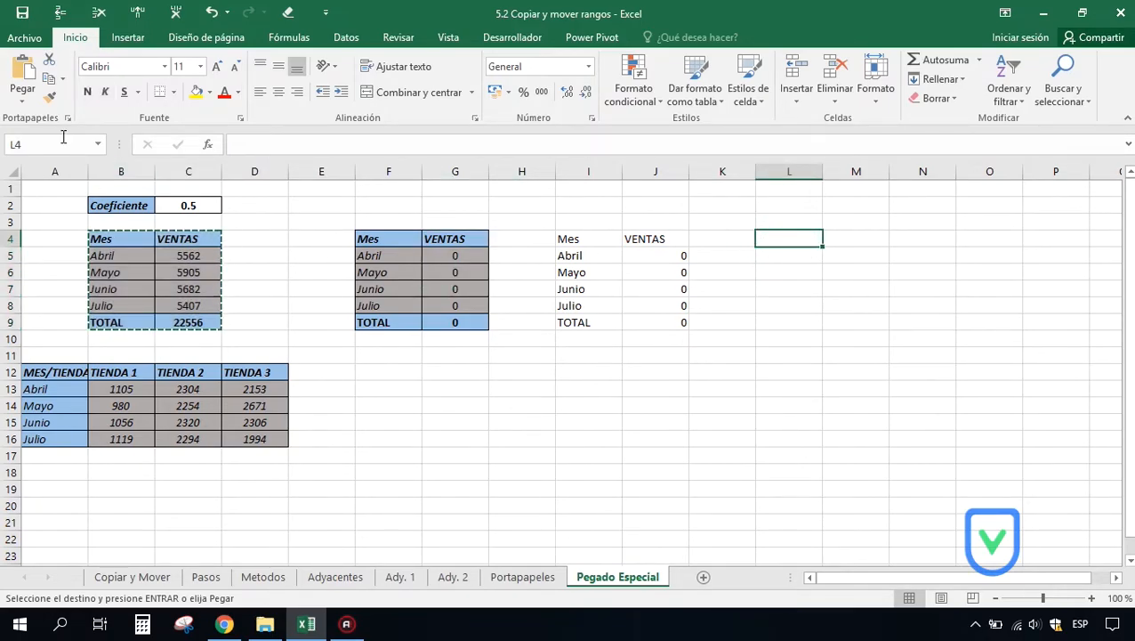
left_click(22, 100)
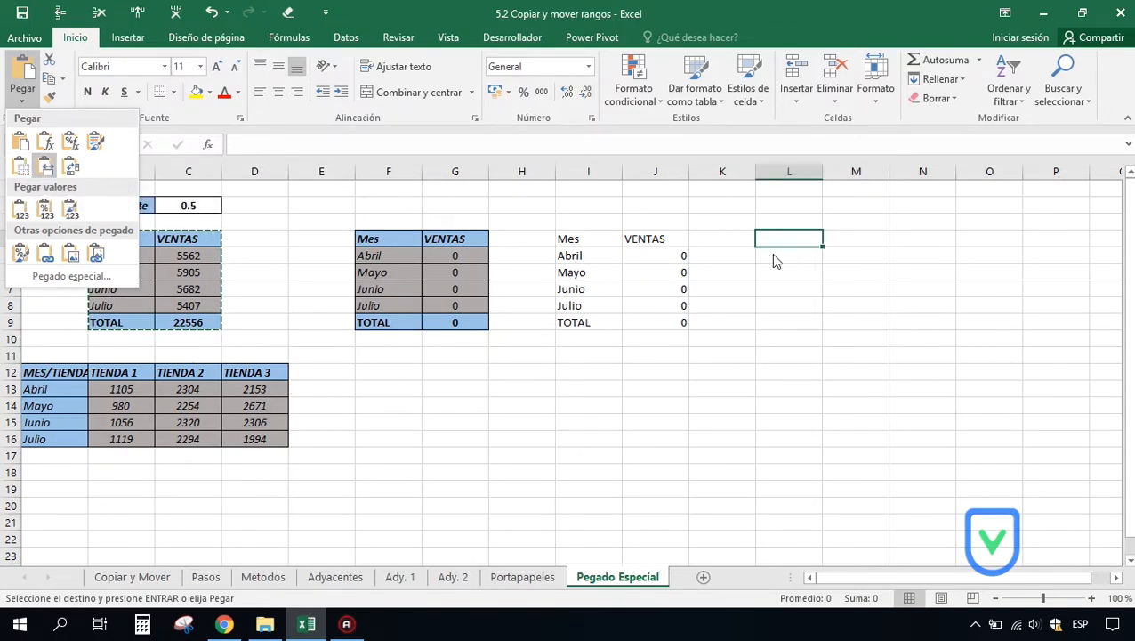
left_click(823, 177)
mouse_move(821, 171)
left_mouse_down()
mouse_move(793, 171)
mouse_move(824, 170)
left_mouse_up()
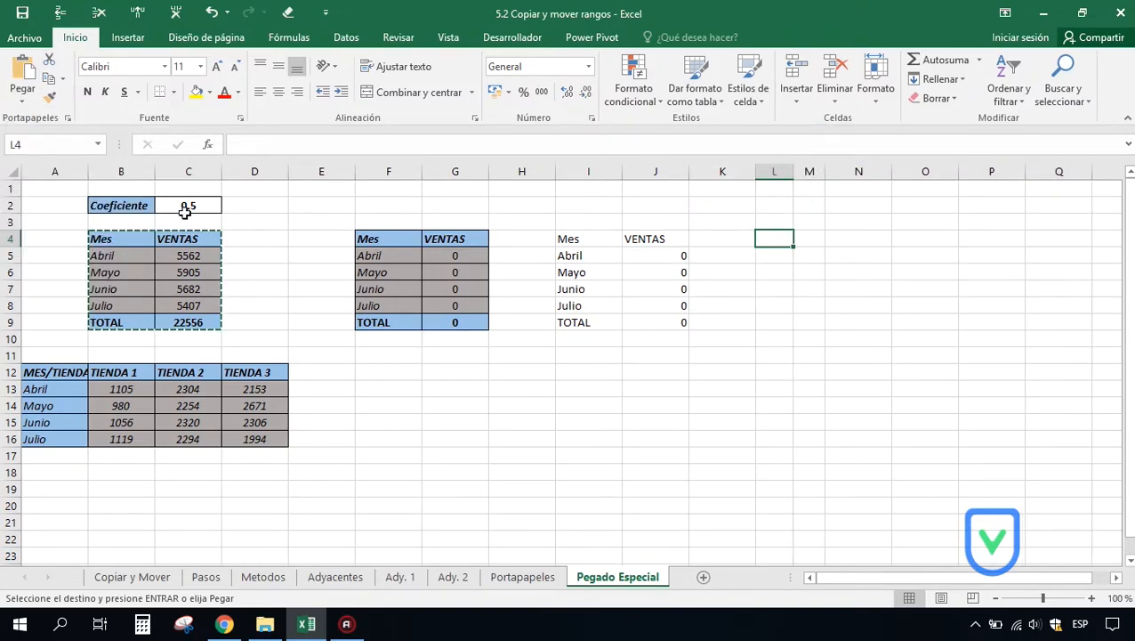
Step: Paste only the values of the copied table starting at L4, and widen column M to fit the figures
left_click(25, 104)
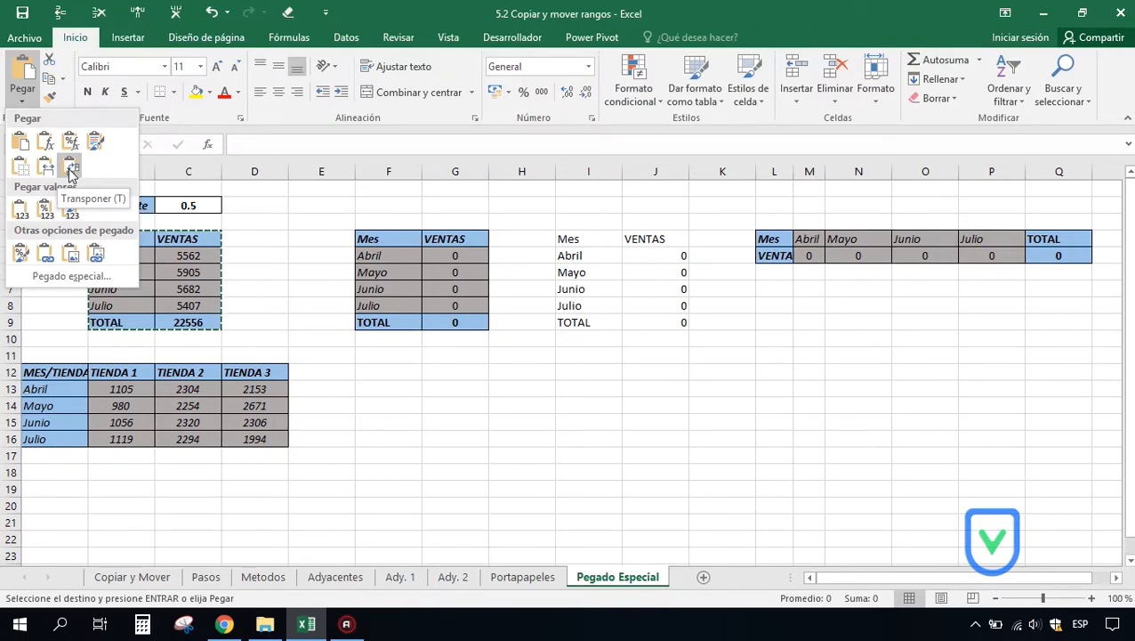
left_click(19, 210)
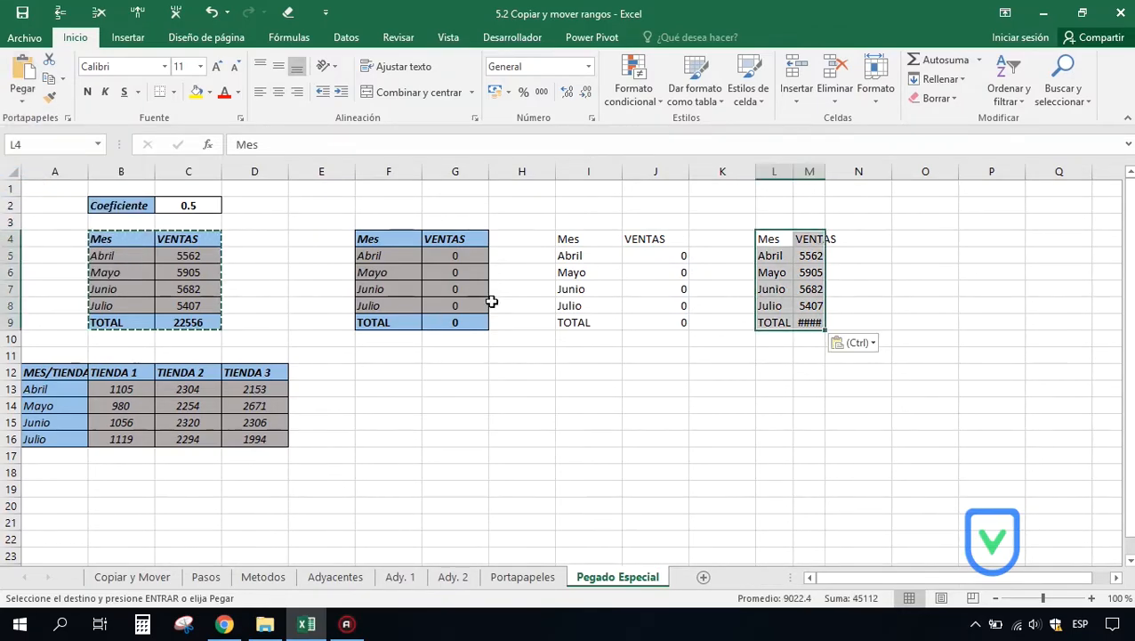
left_click_drag(826, 172, 875, 174)
left_click(827, 369)
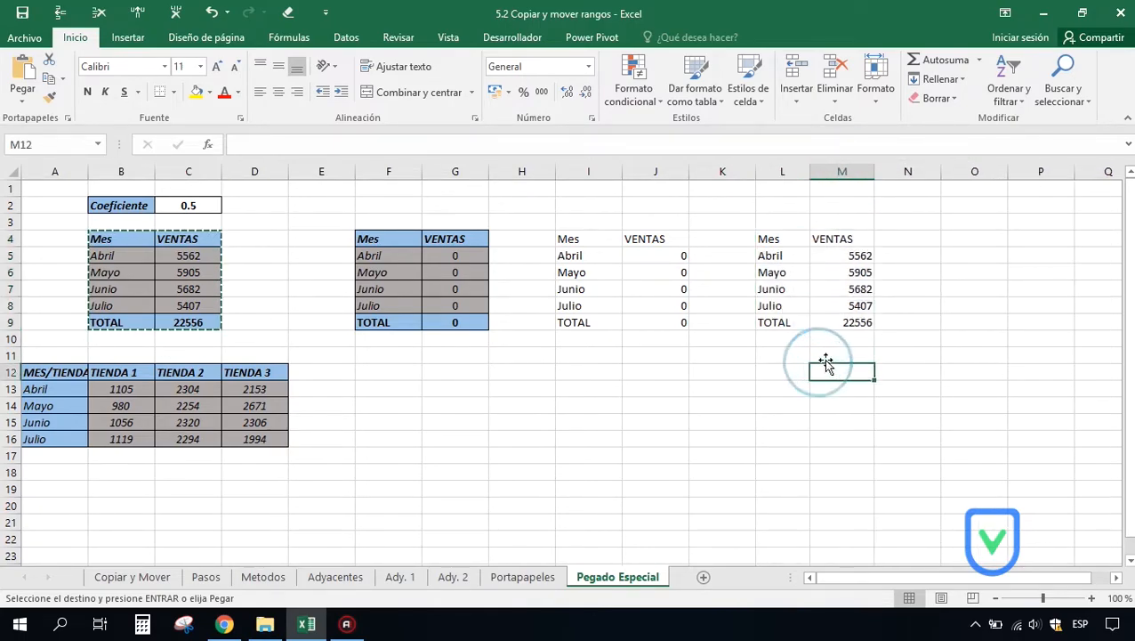
Step: Check whether the pasted sales cells M5 to M8 contain plain values or formulas
left_click(857, 256)
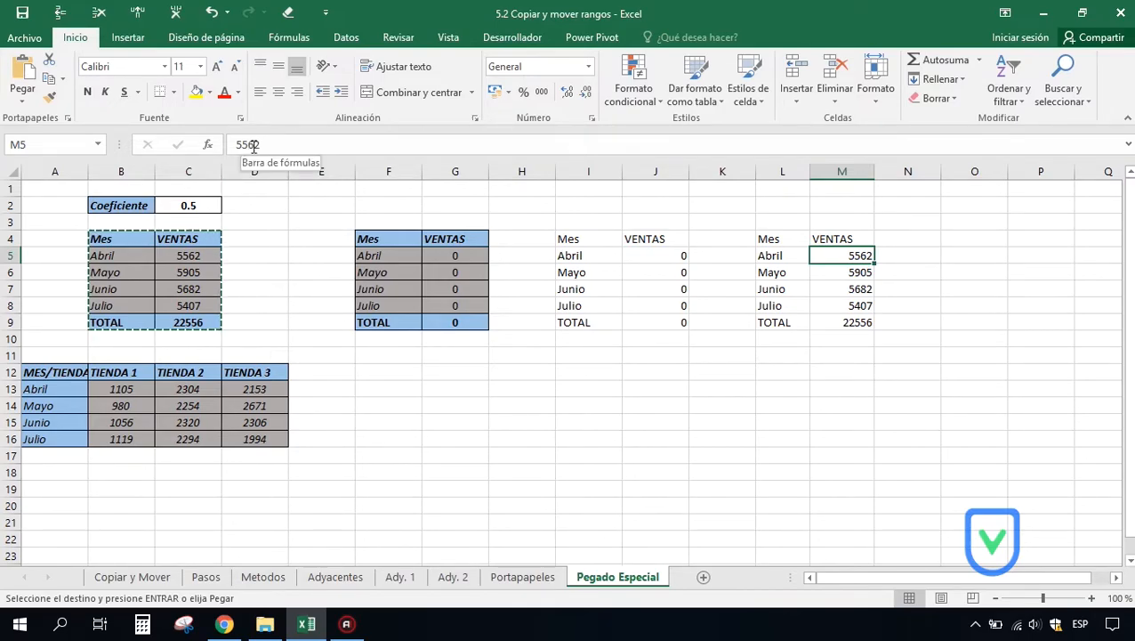
left_click(850, 274)
left_click(850, 290)
left_click(846, 305)
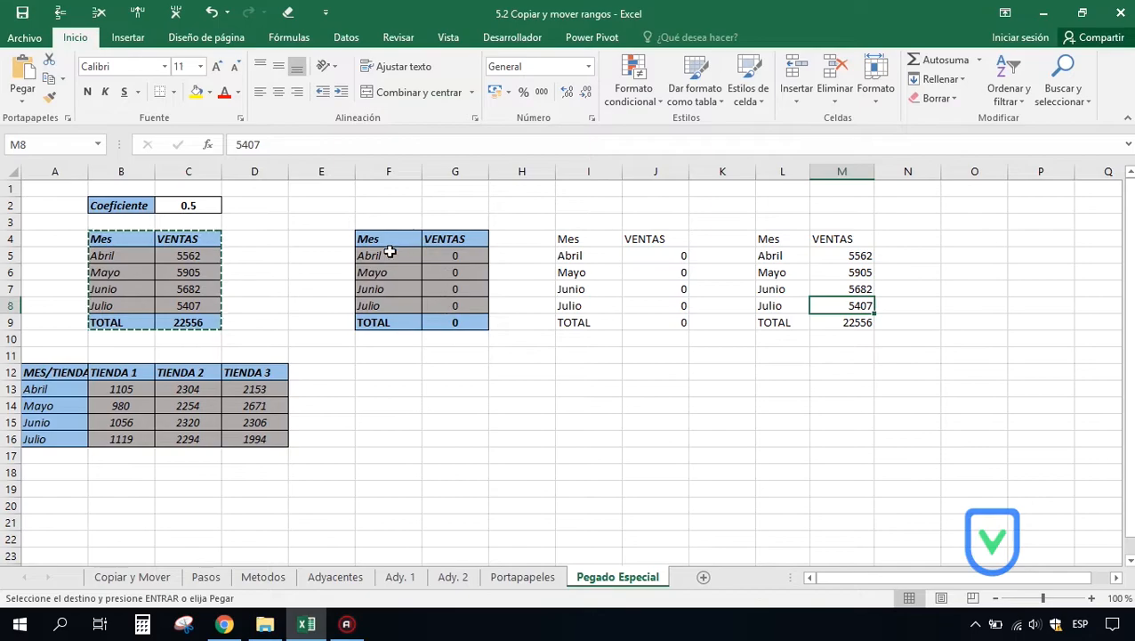
Step: Check the formulas in column G of the normally pasted table, and compare them with the values-only table L4:M9
left_click(453, 322)
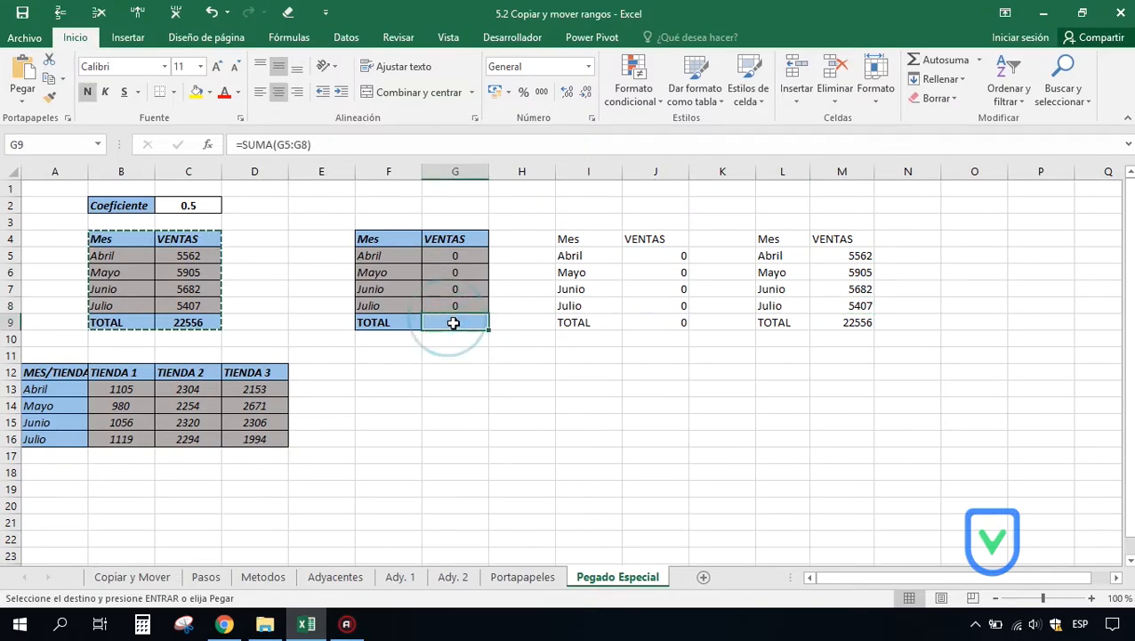
left_click(452, 239)
left_click(454, 257)
left_click(456, 270)
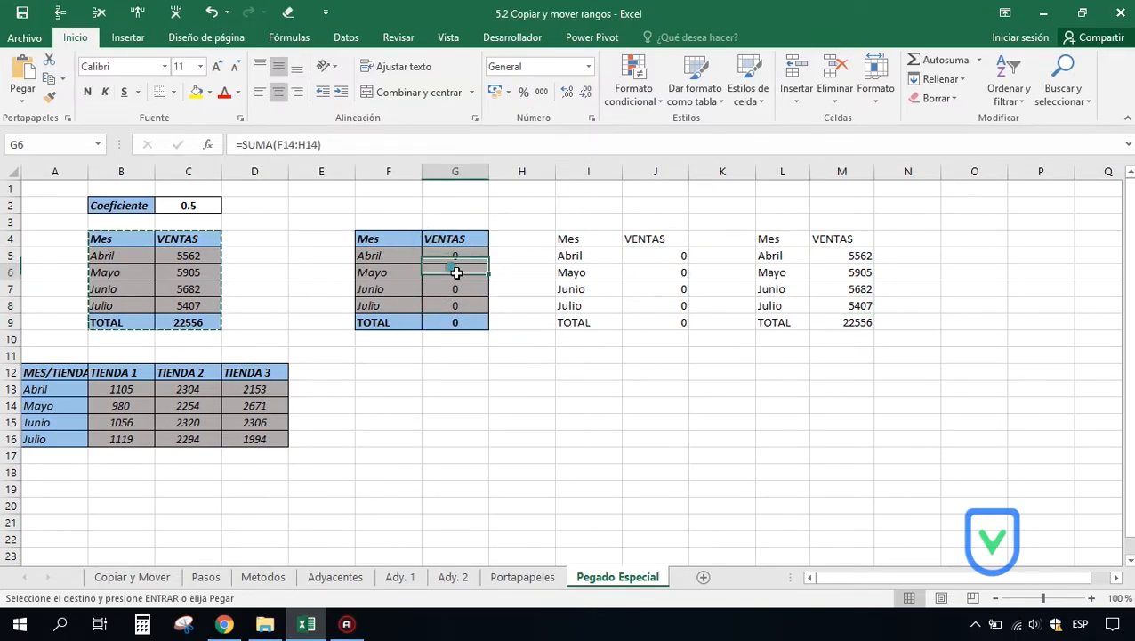
left_click(451, 290)
left_click(451, 305)
left_click(445, 322)
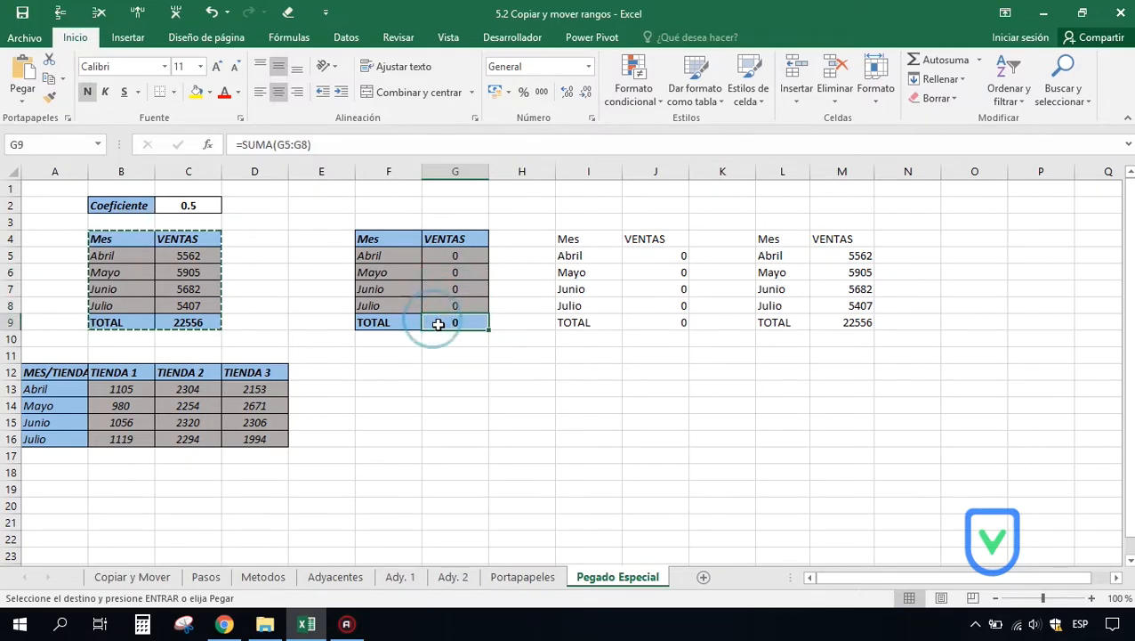
left_click_drag(767, 237, 836, 323)
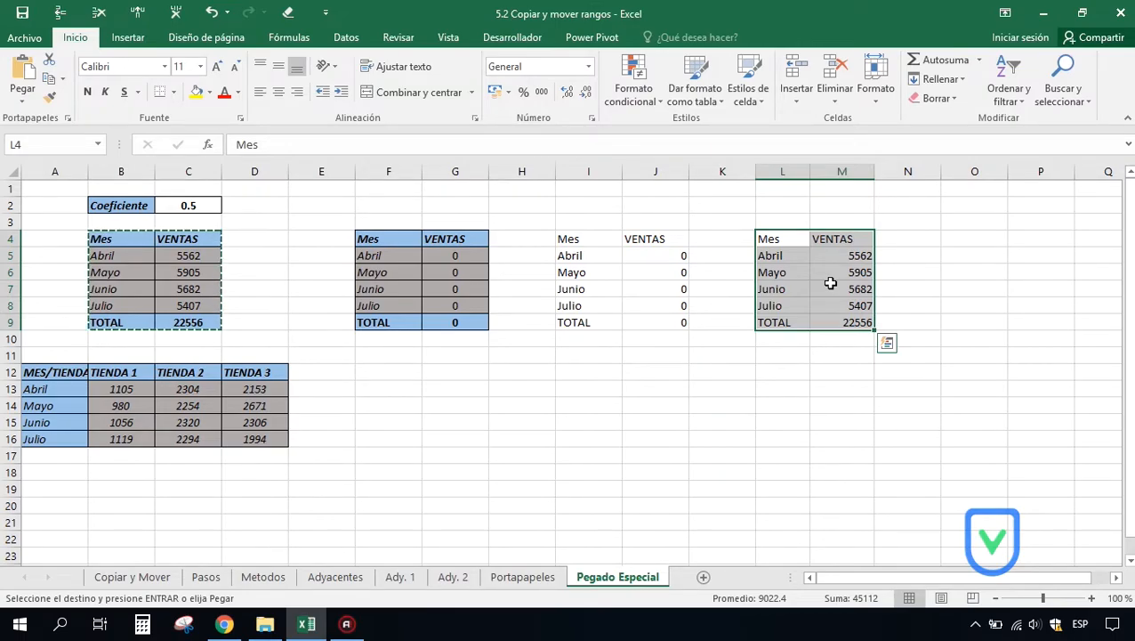
Step: Paste the copied table starting at F12 with its values and source formatting
left_click(374, 371)
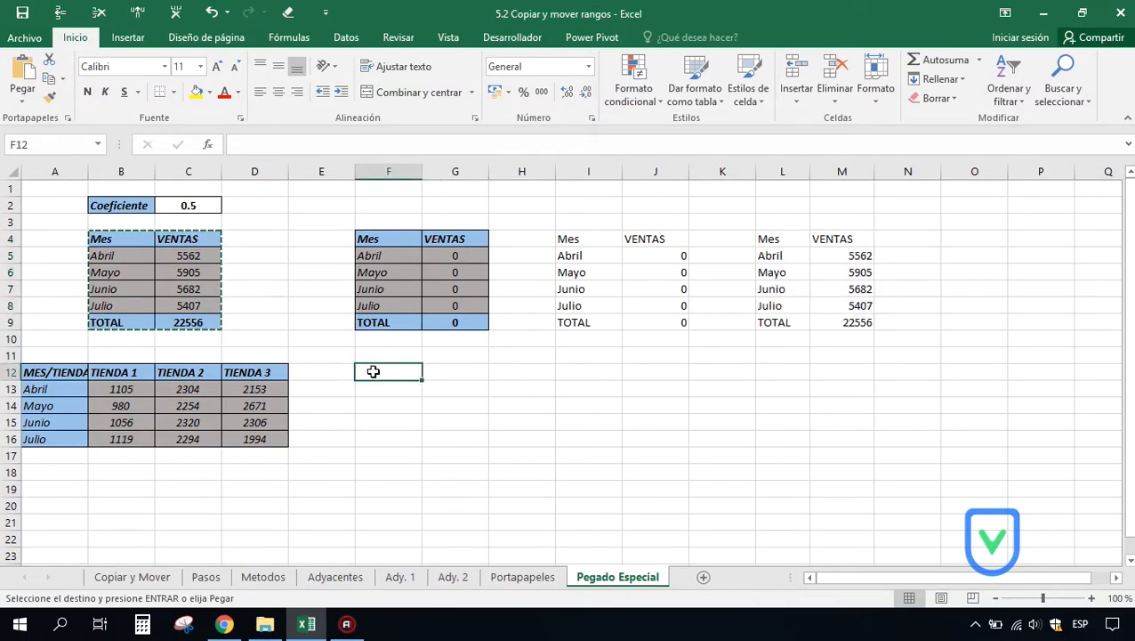
left_click(20, 104)
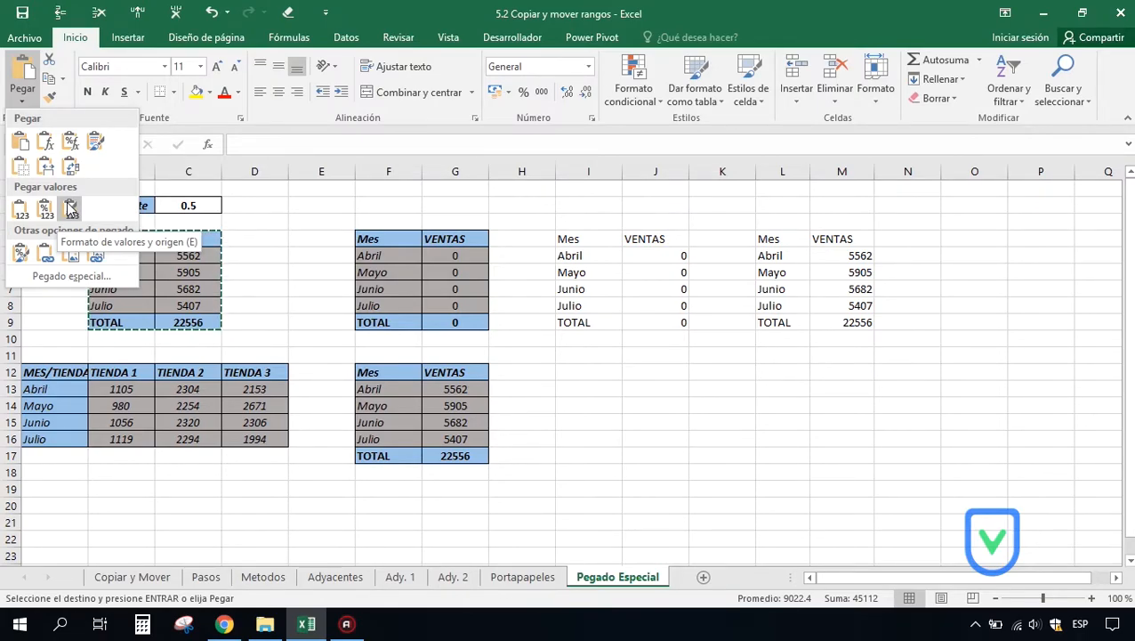
left_click(71, 209)
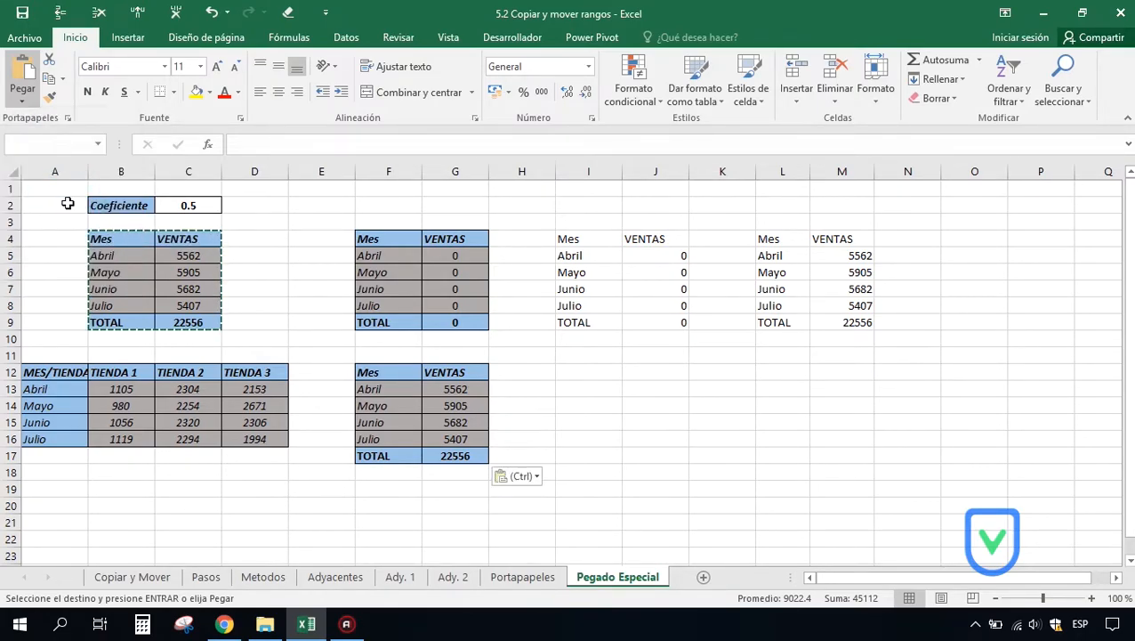
Step: Examine the contents and formatting of the cells in the pasted table F12:G17
left_click(431, 372)
left_click(403, 389)
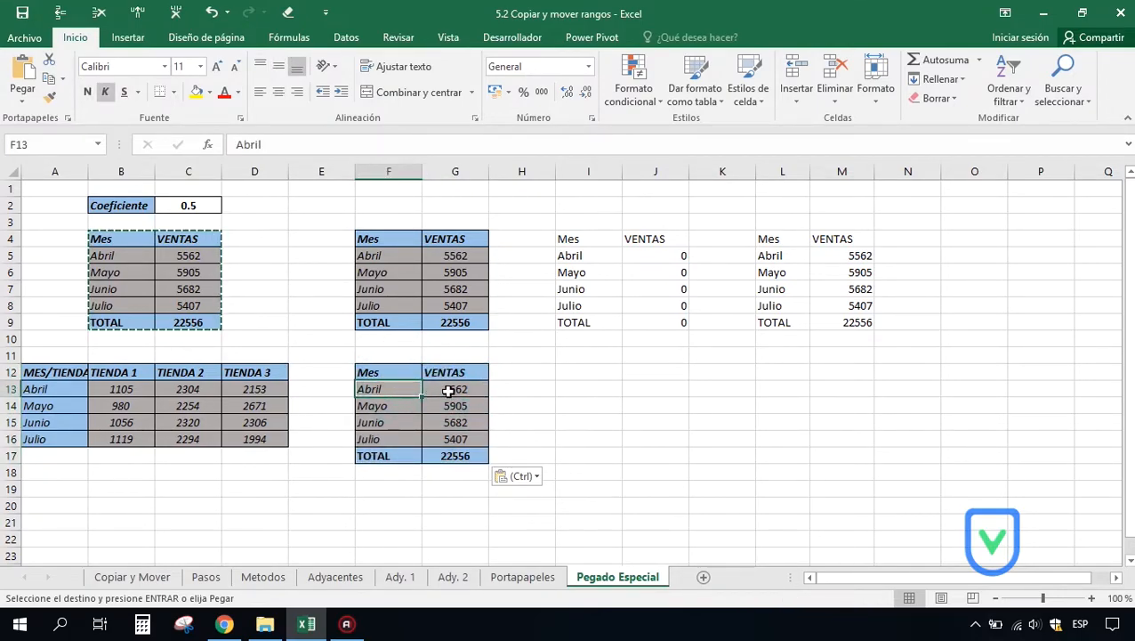
left_click(451, 389)
left_click(452, 405)
left_click(400, 407)
left_click(439, 424)
left_click(398, 418)
left_click(446, 420)
left_click(417, 440)
left_click(455, 438)
left_click(452, 455)
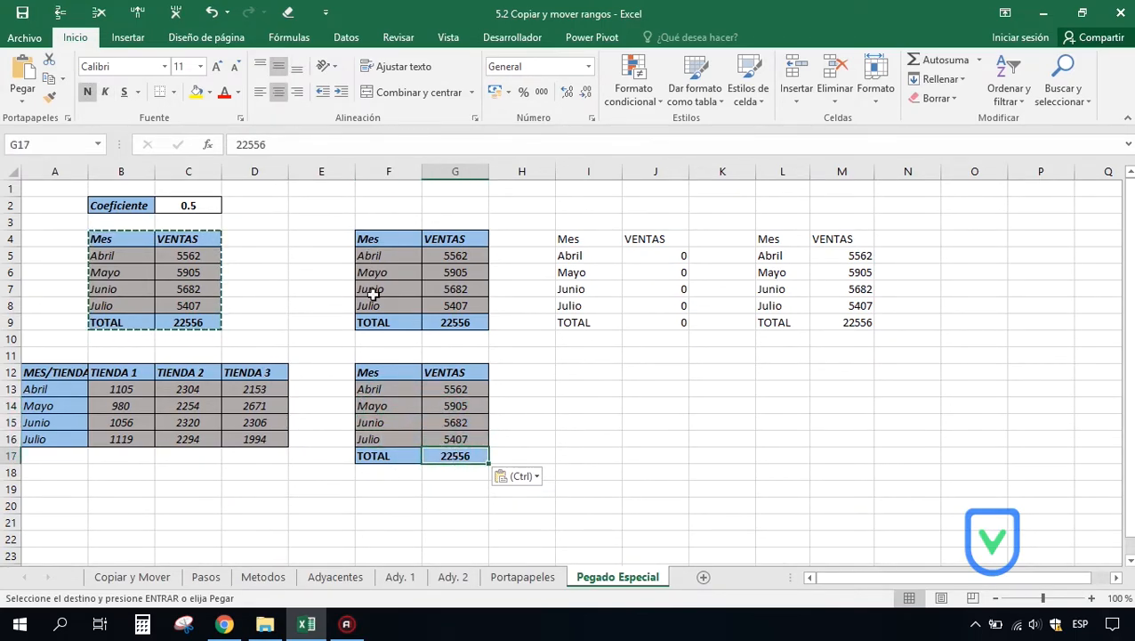
left_click_drag(386, 372, 448, 457)
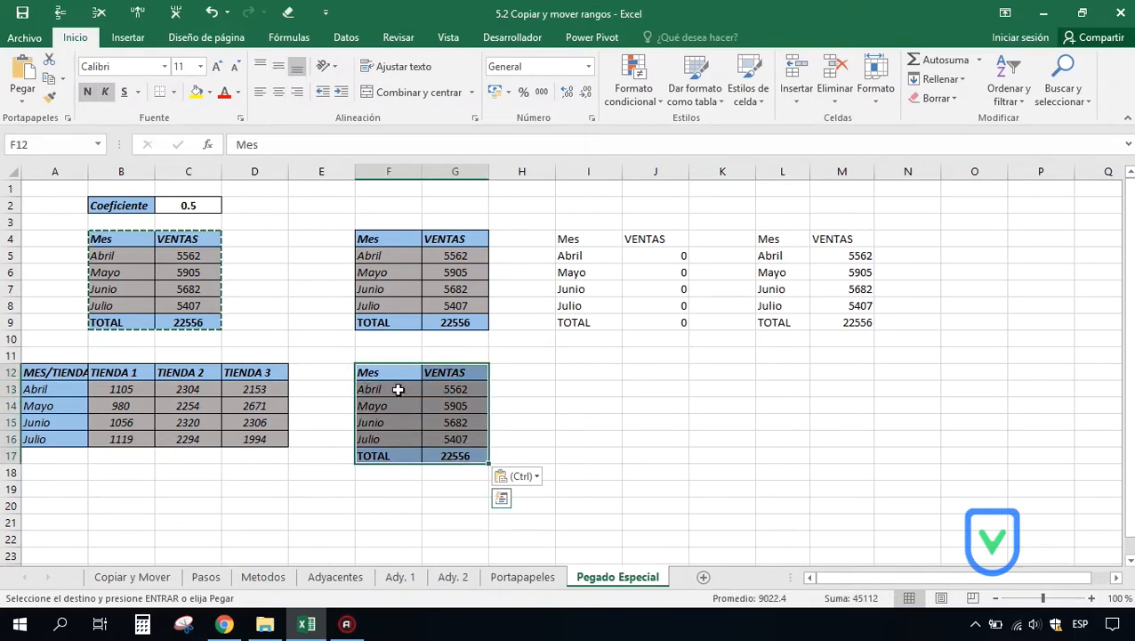
left_click_drag(386, 372, 444, 455)
left_click(445, 456)
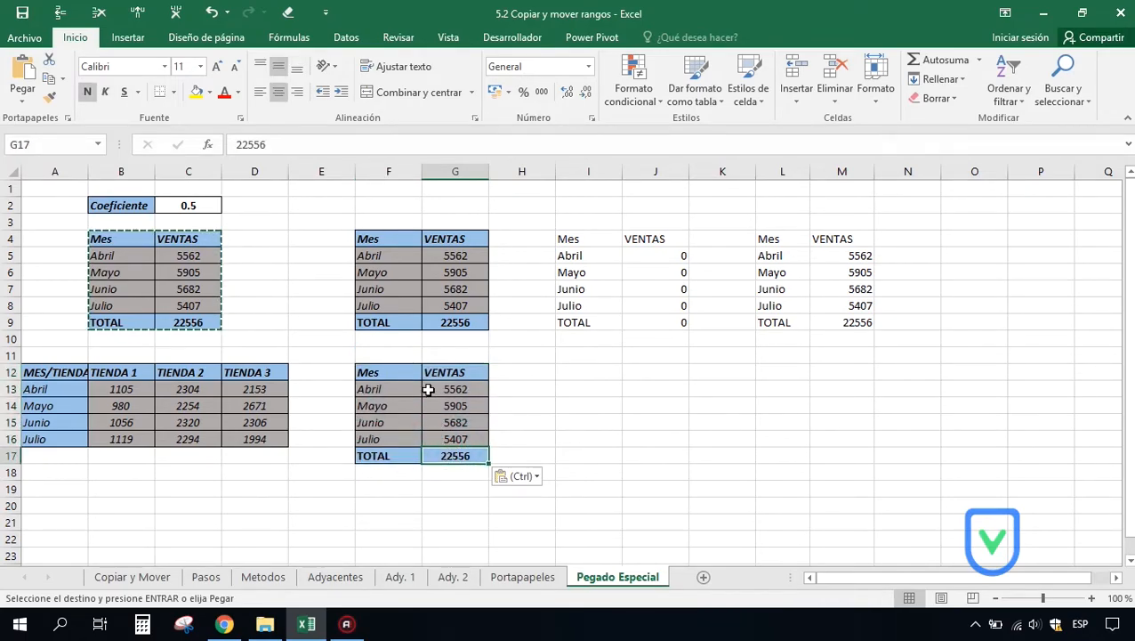
Step: Paste only the formatting of the copied table starting at I12, and check the cells in I12:J17
left_click(569, 370)
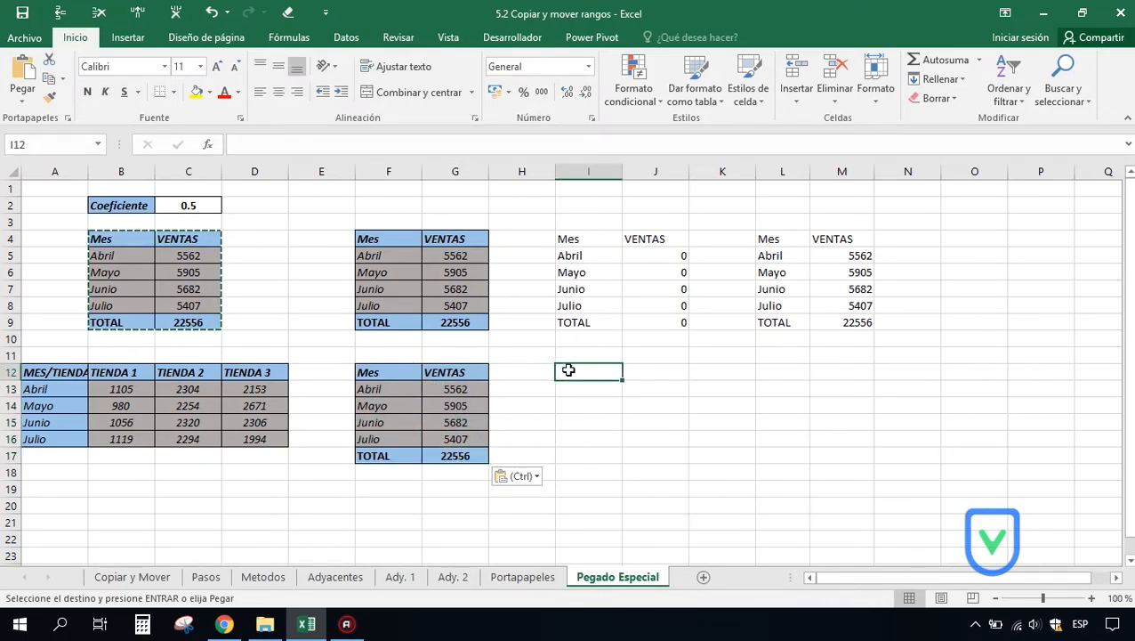
left_click(22, 100)
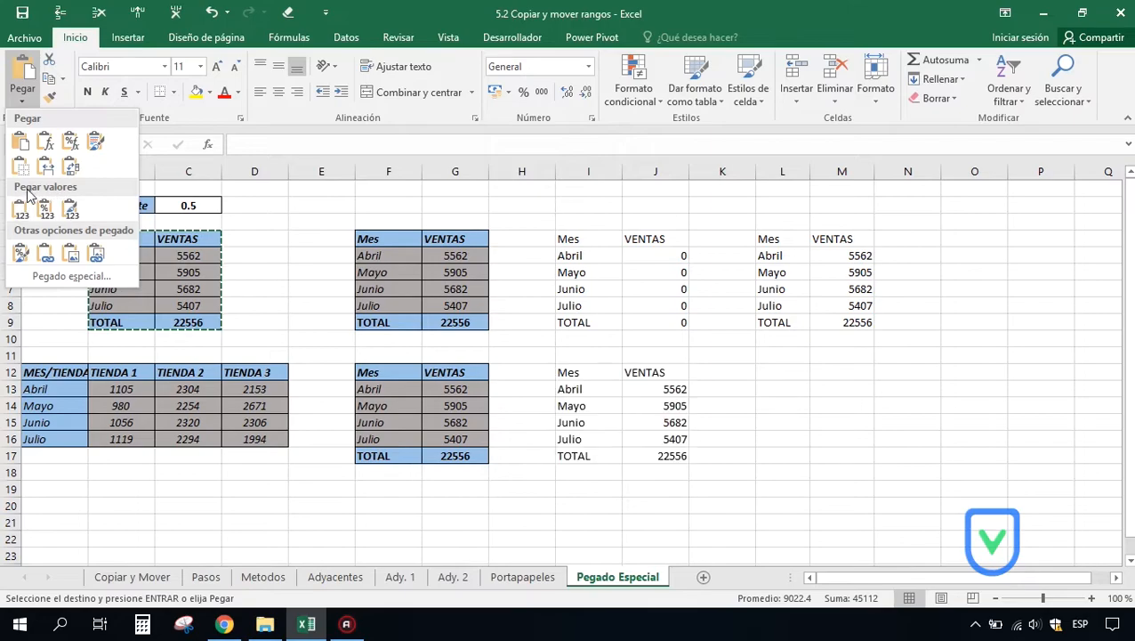
left_click(22, 255)
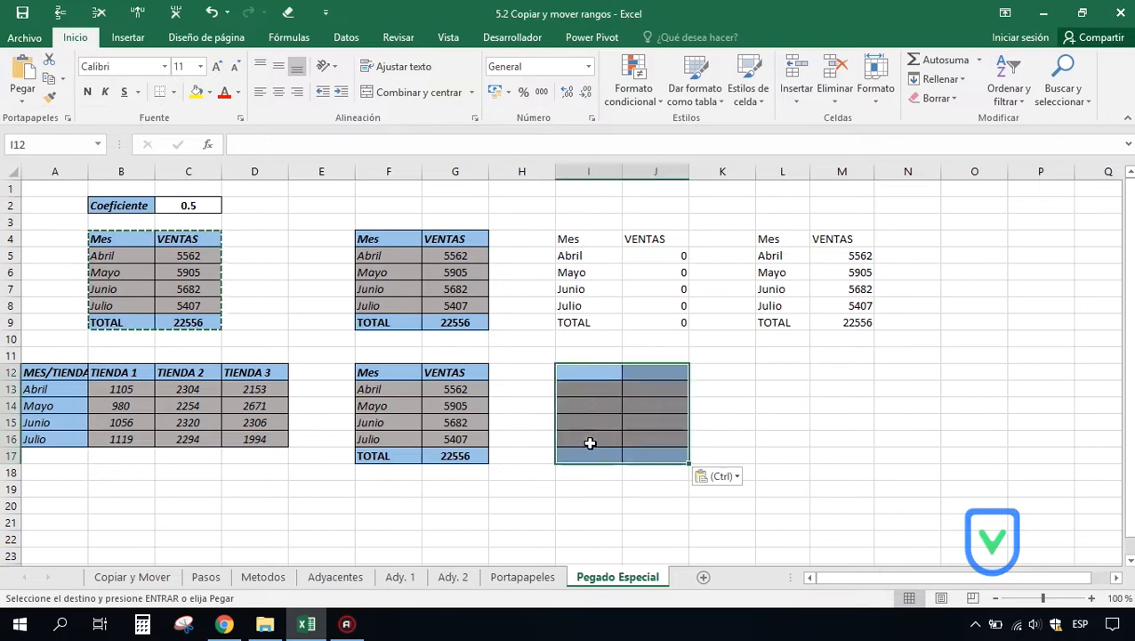
left_click_drag(588, 372, 652, 456)
left_click(658, 392)
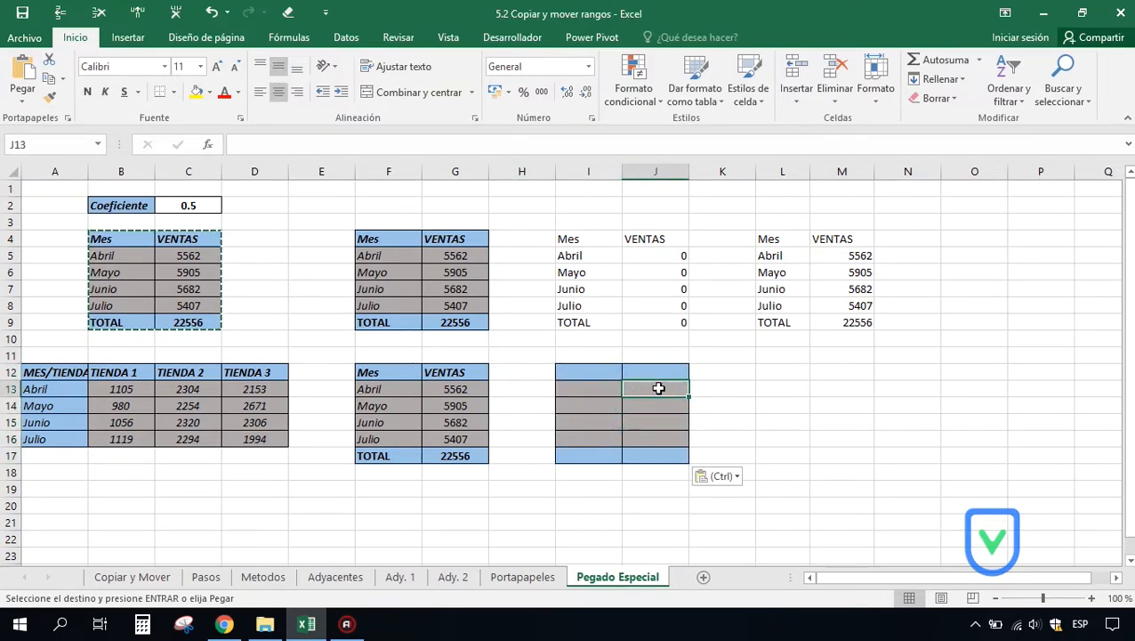
Step: Inspect individual header, body and total cells in the formatting-only copy I12:J17
left_click(598, 376)
left_click(643, 371)
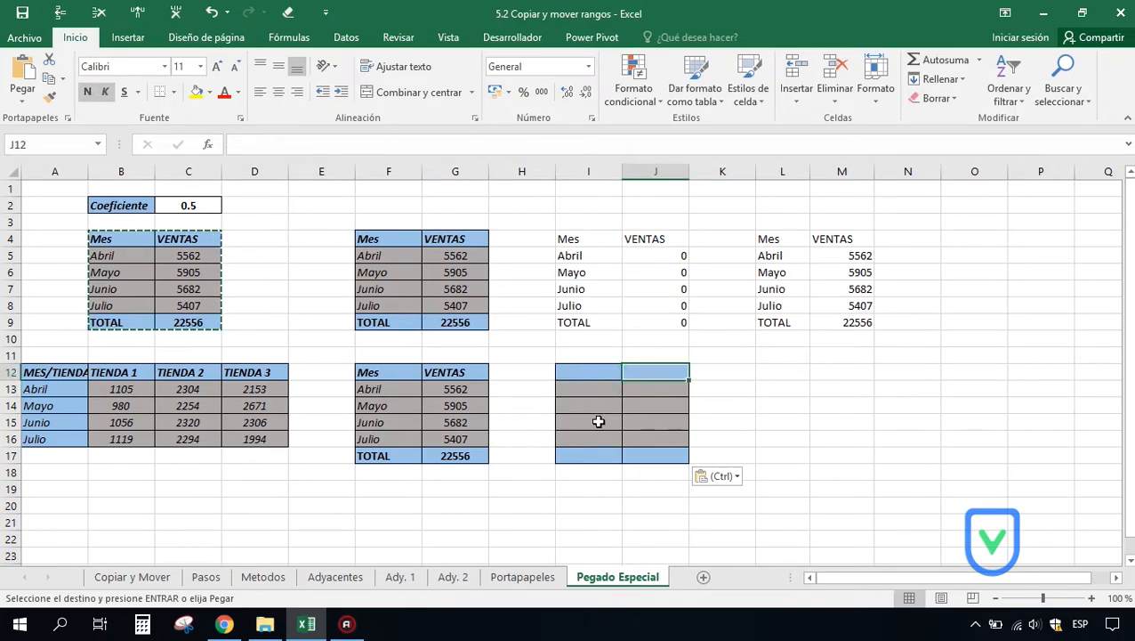
left_click(595, 454)
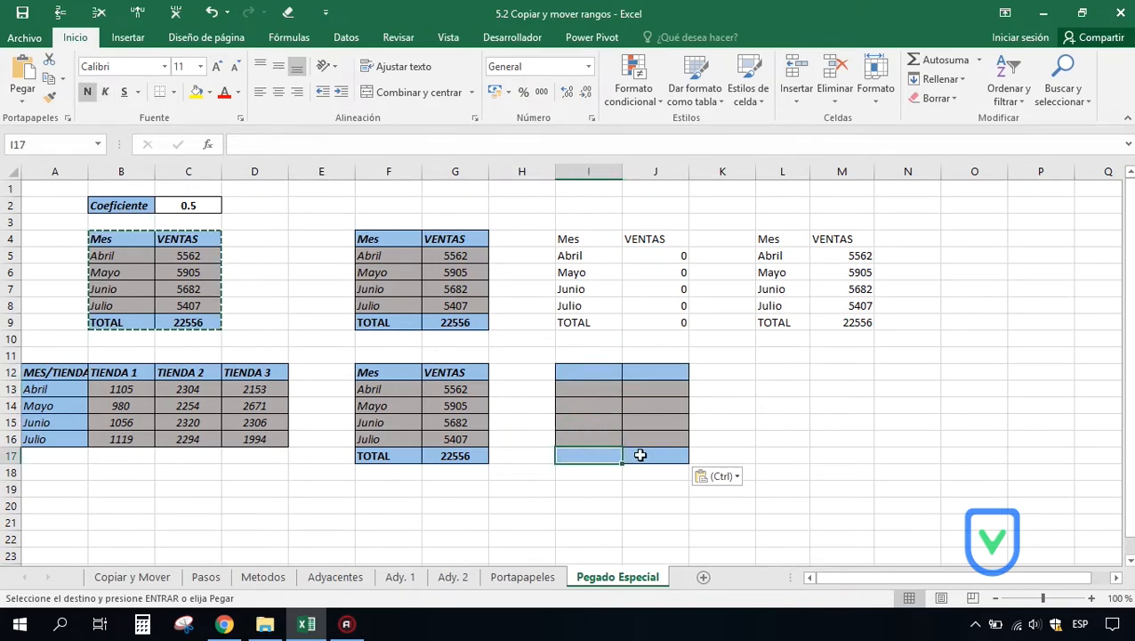
left_click(595, 436)
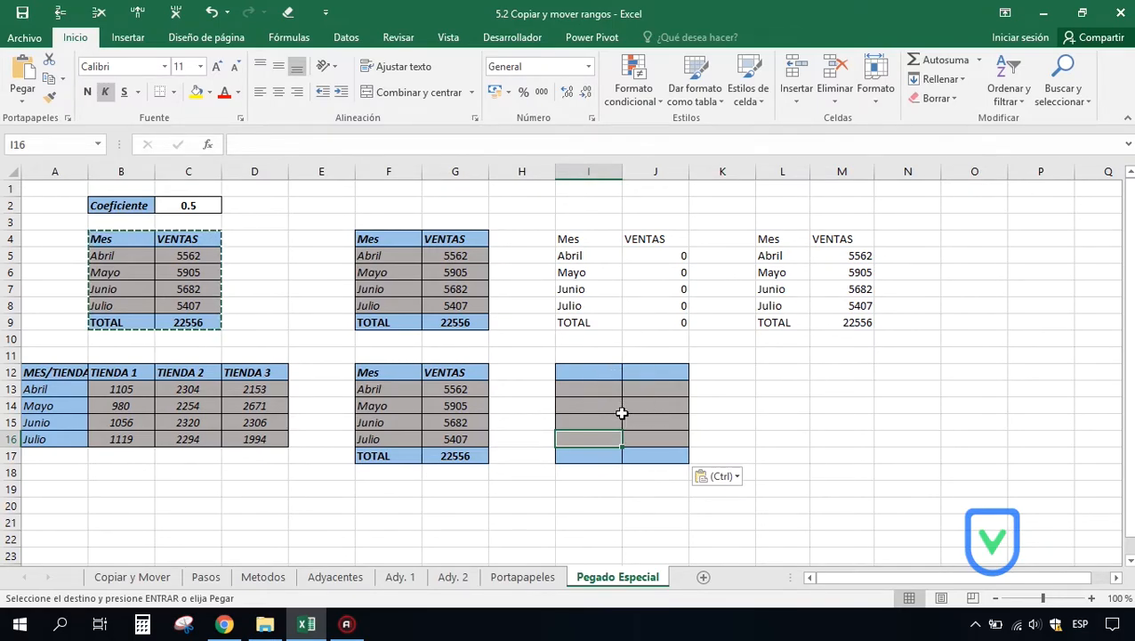
Step: Paste the copied table B4:C9 as links to the source cells, starting at L12
left_click(768, 373)
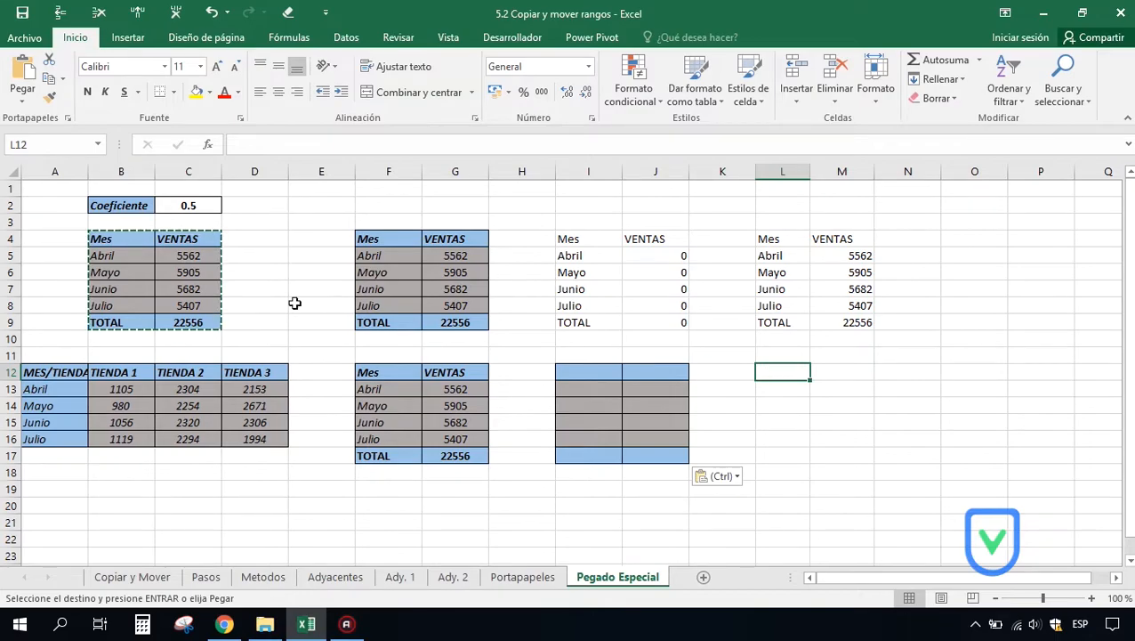
left_click(23, 92)
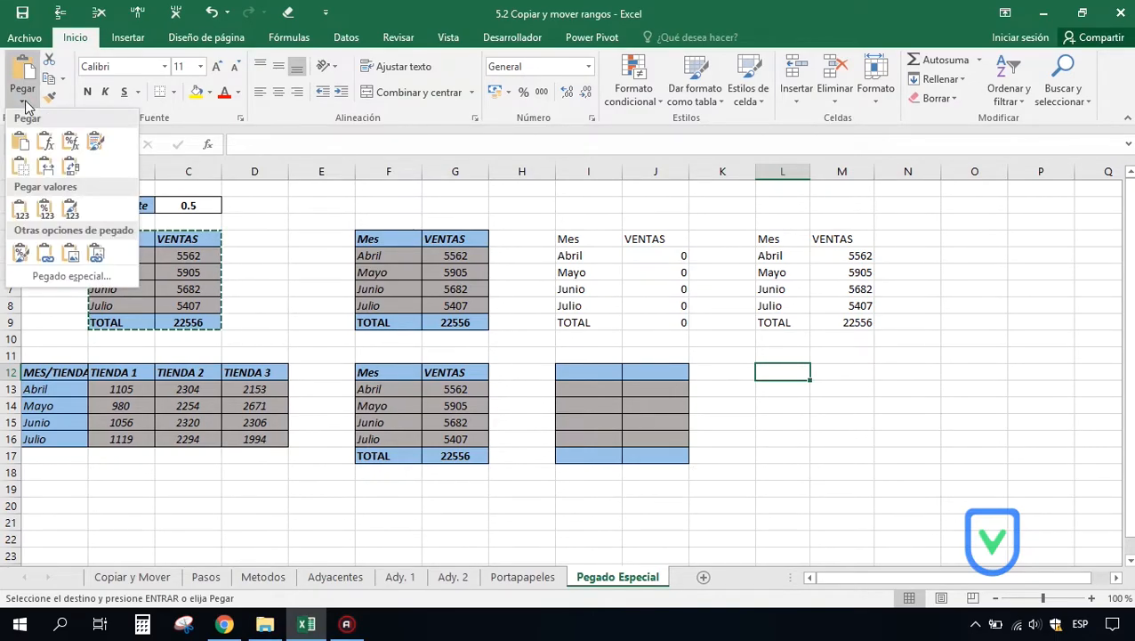
left_click(45, 257)
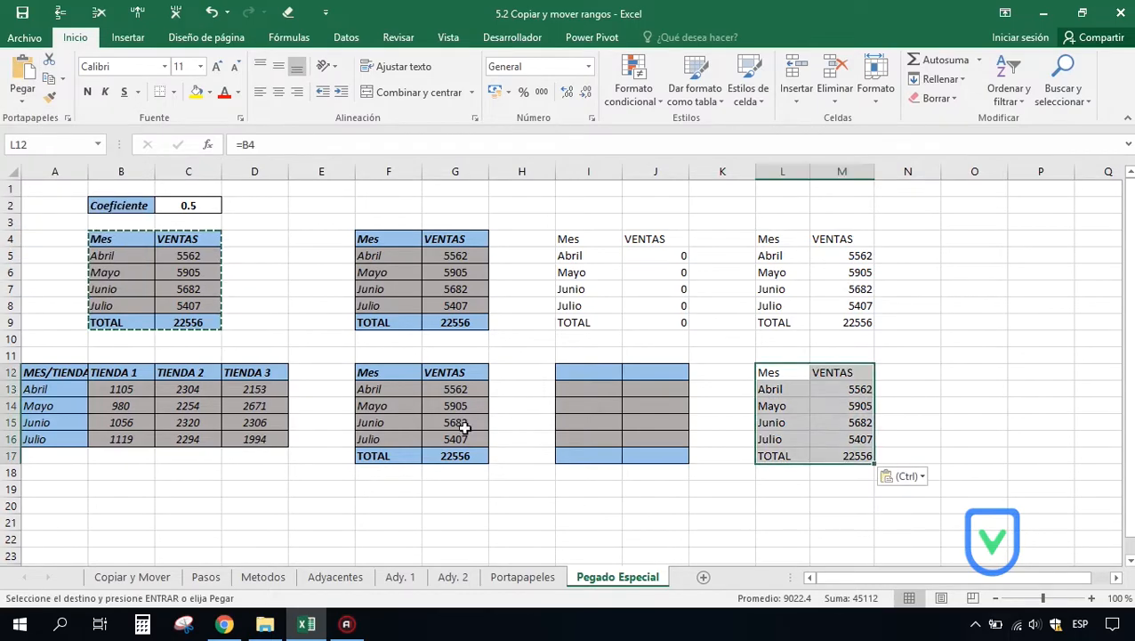
Step: Check the reference formulas in the linked table L12:M17 against the source table B4:C9
left_click(783, 389)
left_click(786, 405)
left_click(783, 423)
left_click(778, 439)
left_click(773, 455)
left_click(825, 454)
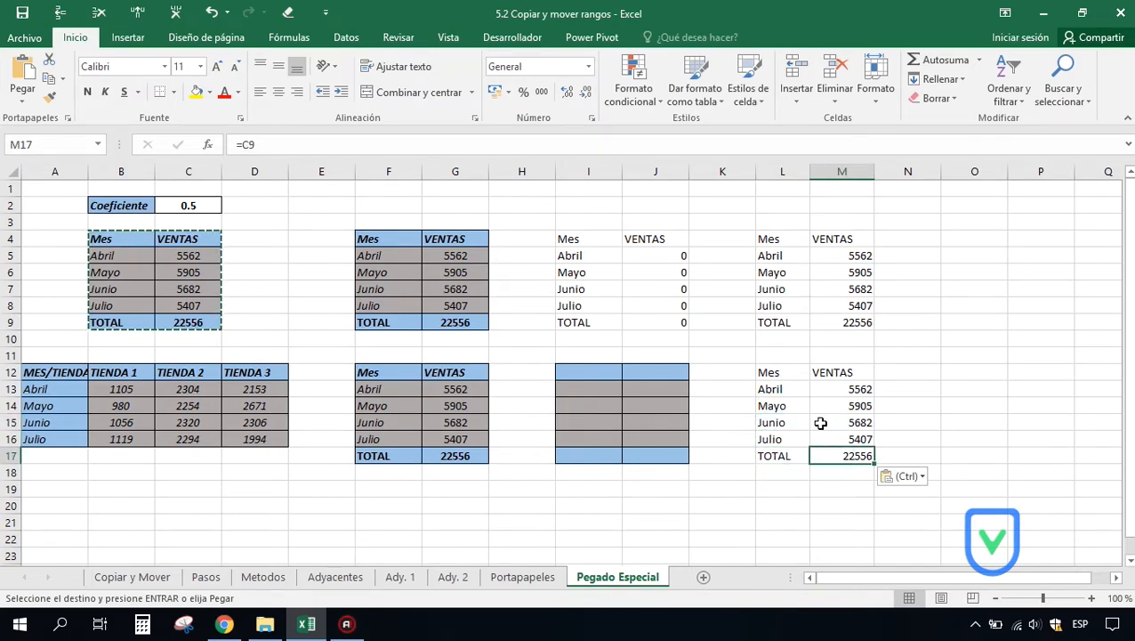
left_click(830, 374)
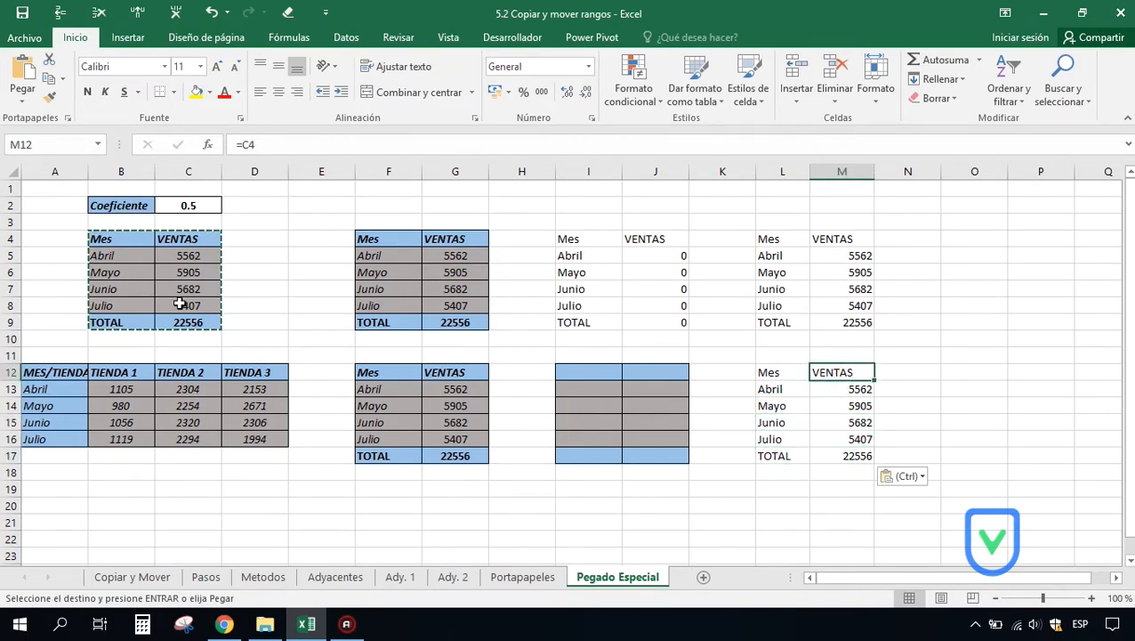
left_click(777, 373)
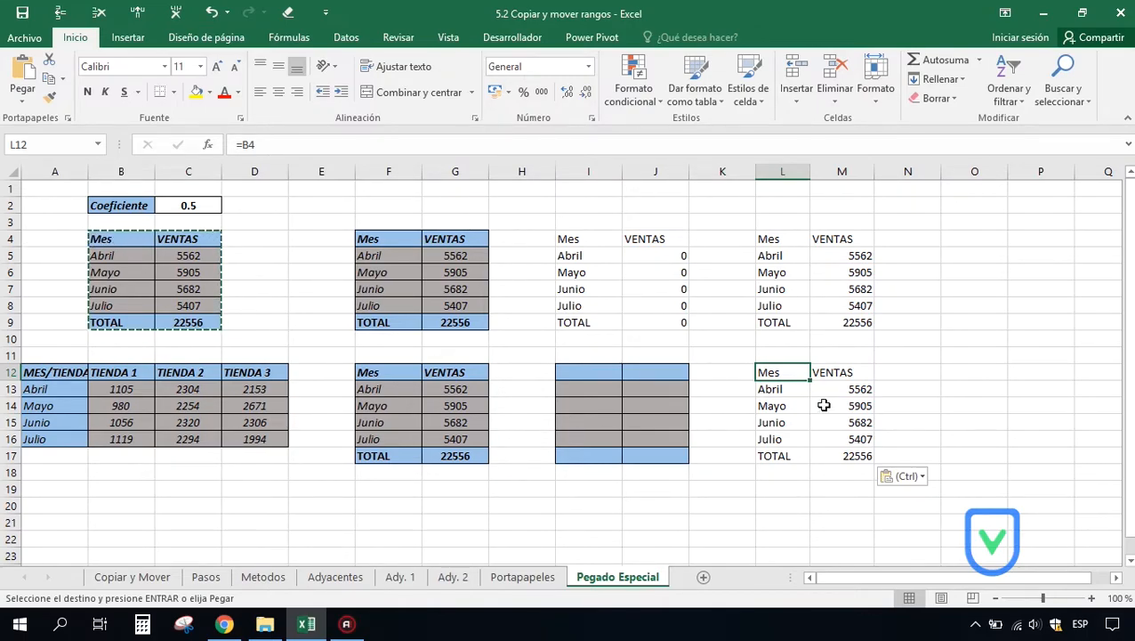
left_click(848, 376)
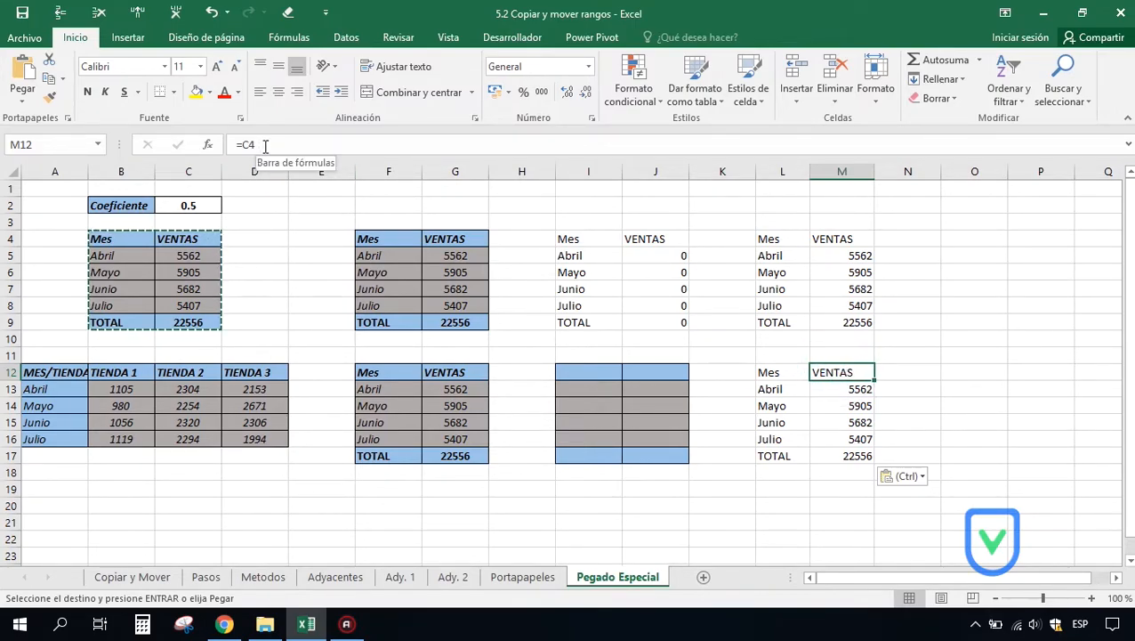
left_click(767, 455)
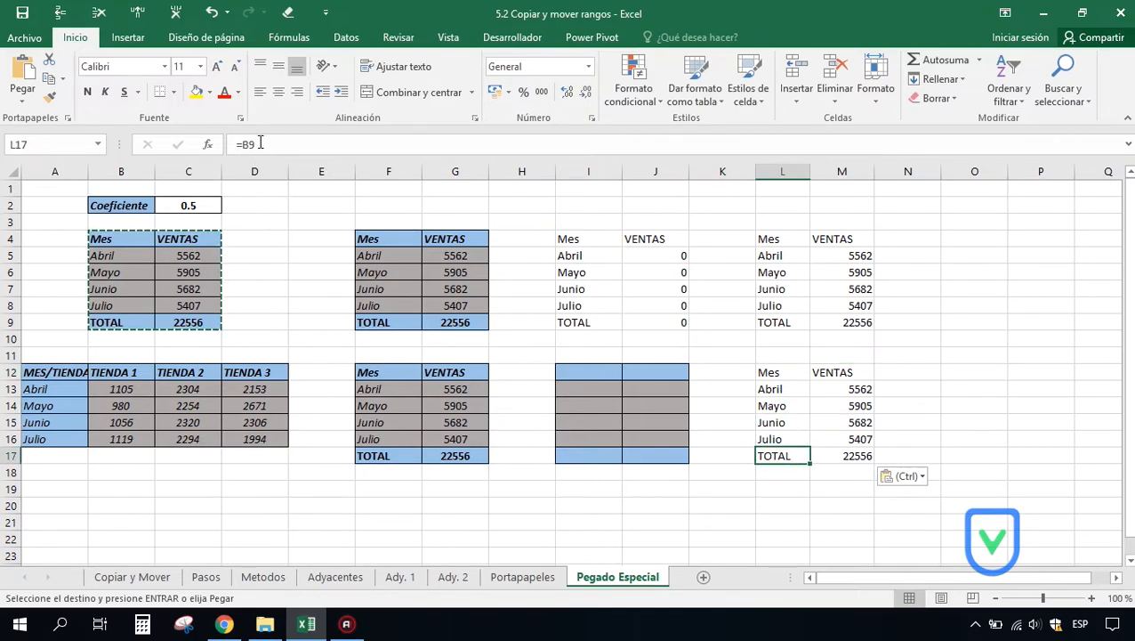
Step: Change the pasted table L12:M17 to values with source formatting
left_click_drag(771, 372, 836, 452)
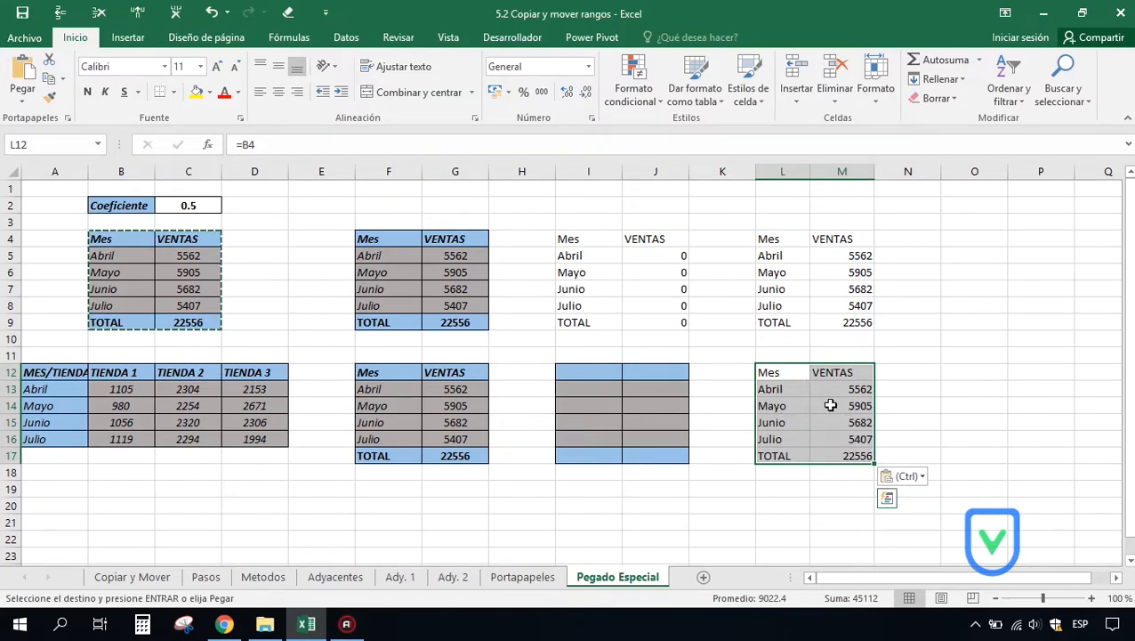
left_click(24, 103)
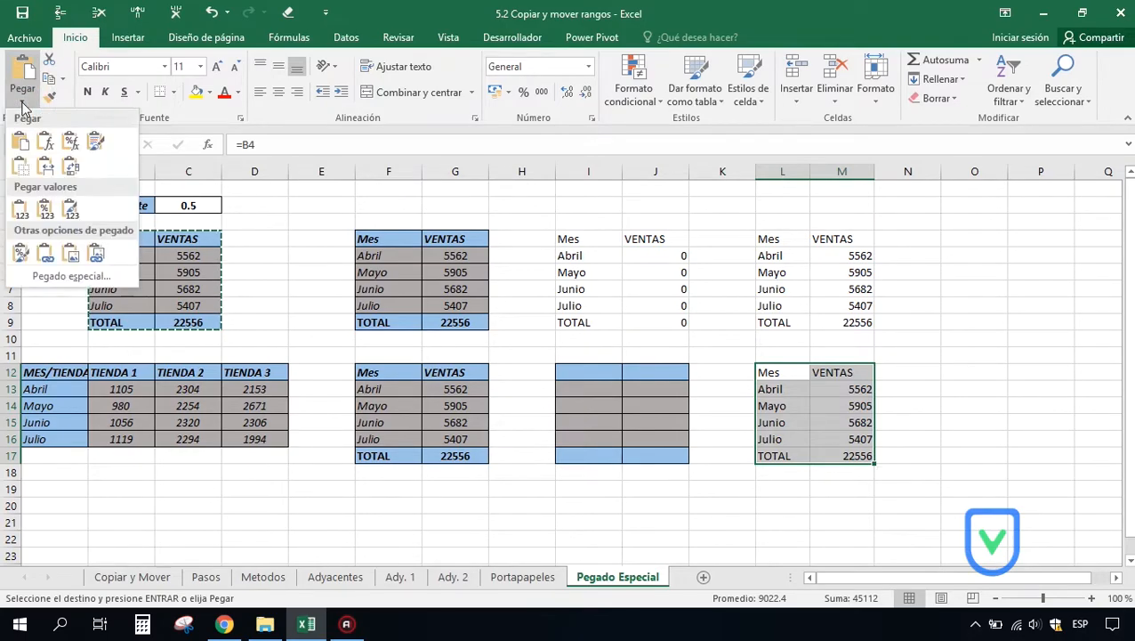
left_click(25, 105)
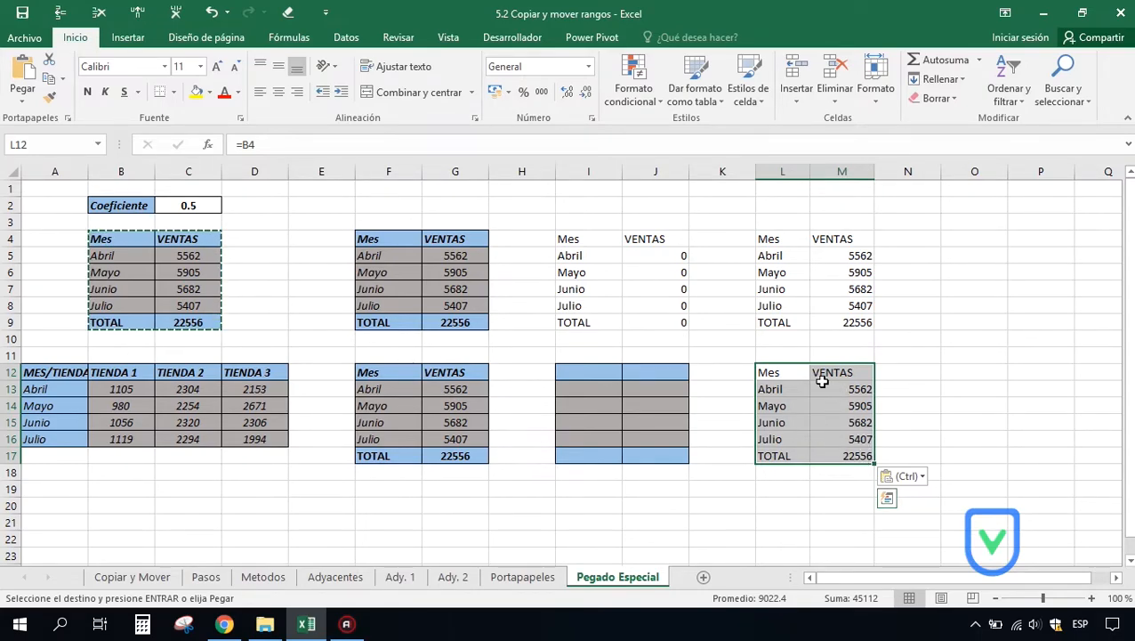
left_click(923, 477)
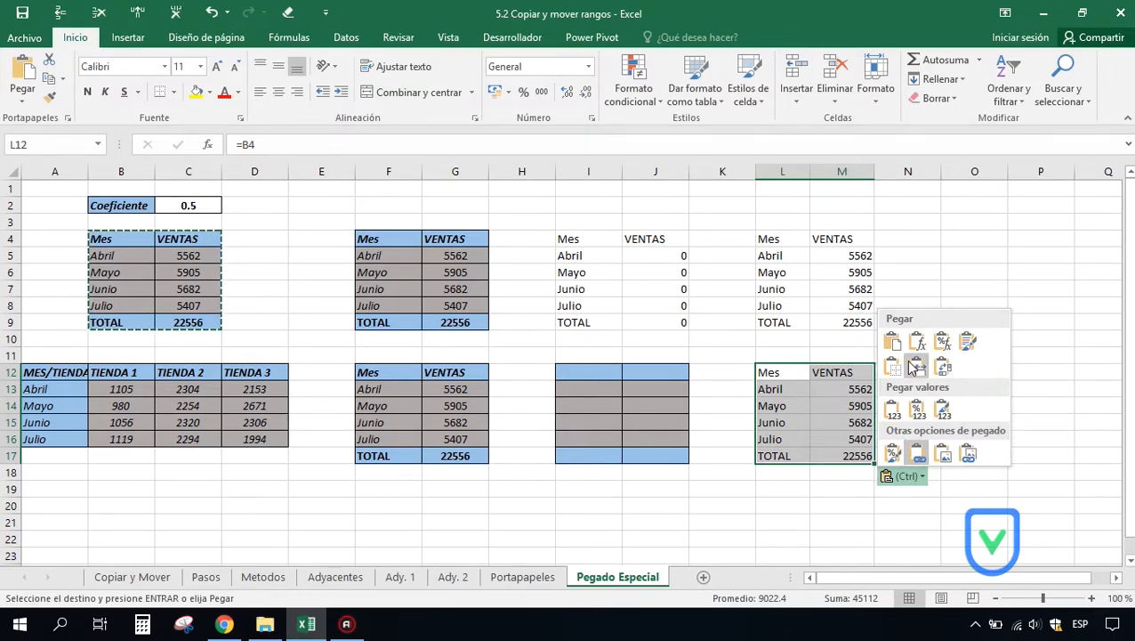
left_click(944, 410)
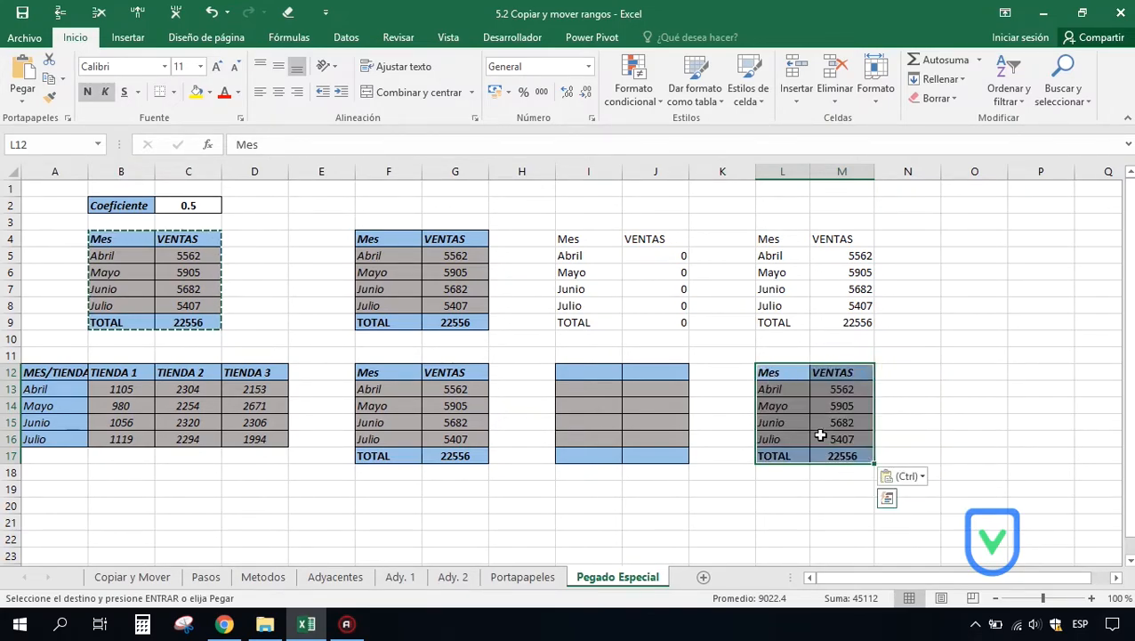
Step: Paste the copied table as a static picture at O4, and select the picture to inspect it
left_click(953, 240)
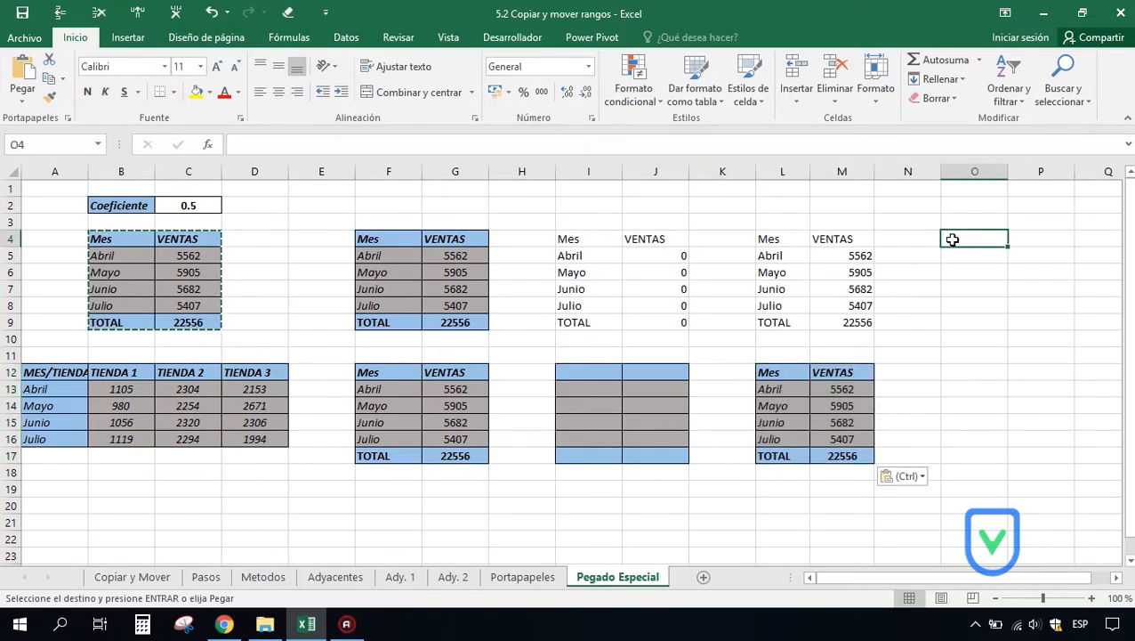
left_click(24, 102)
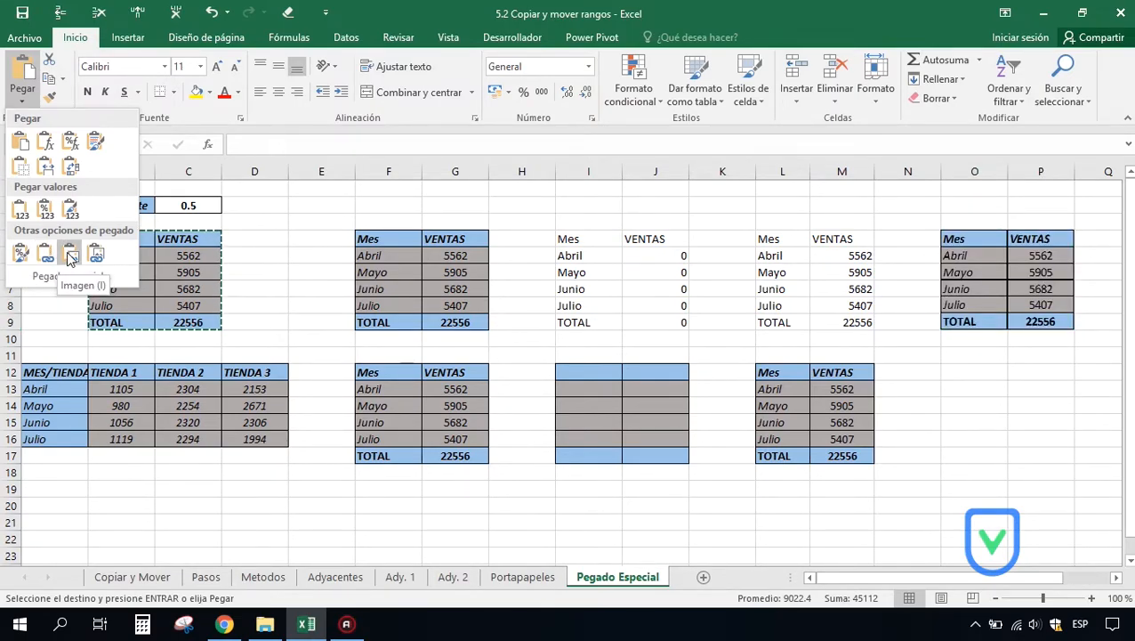
left_click(71, 257)
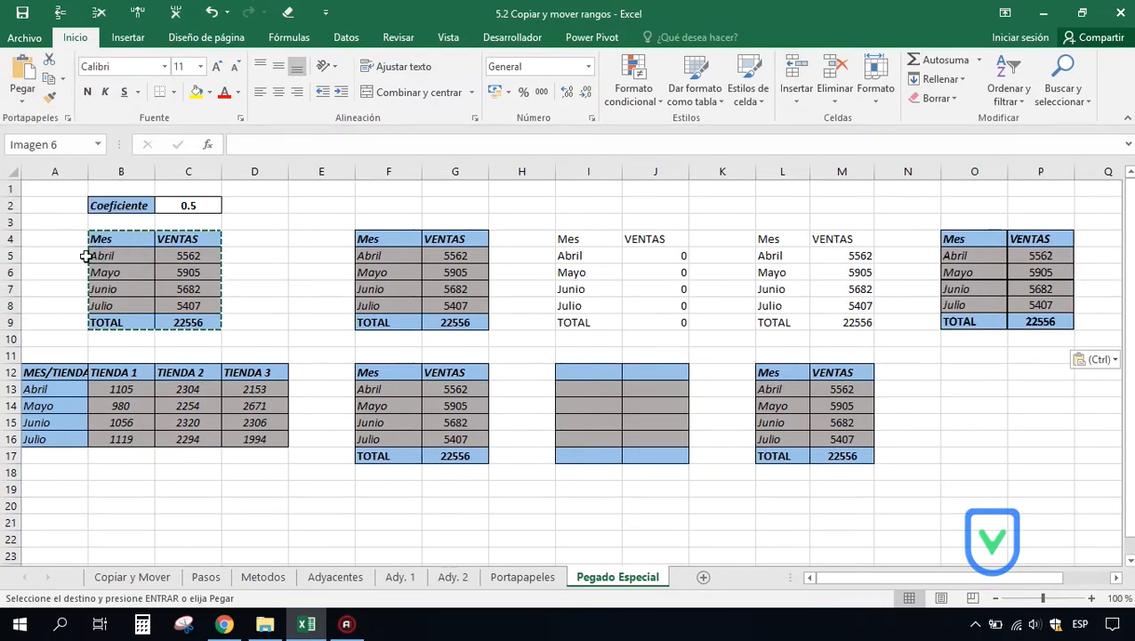
left_click(952, 350)
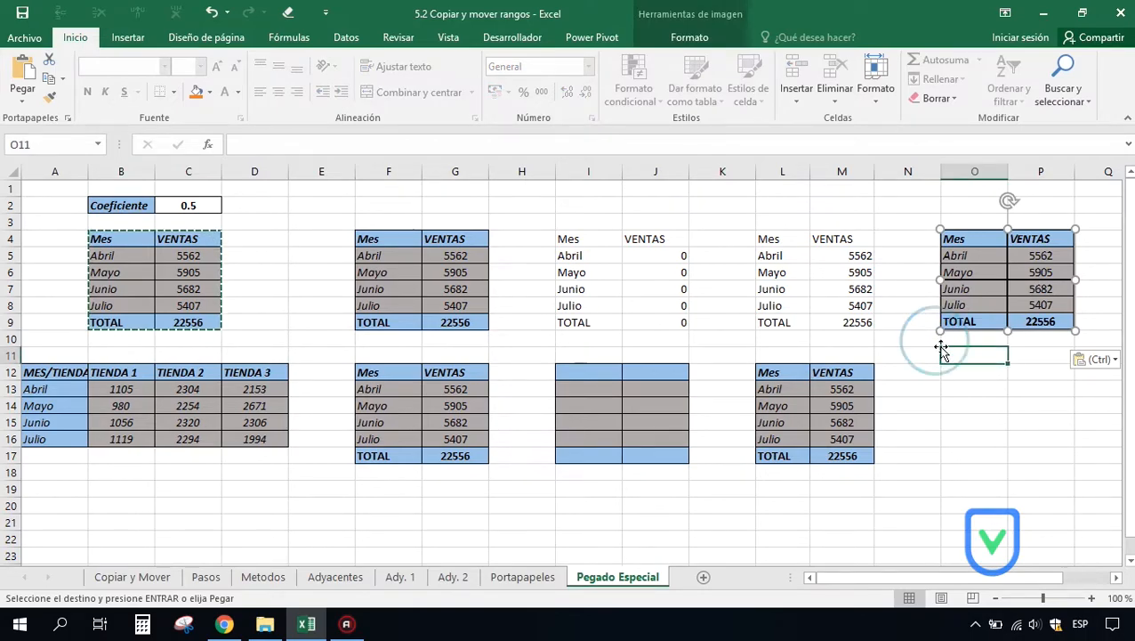
left_click(987, 265)
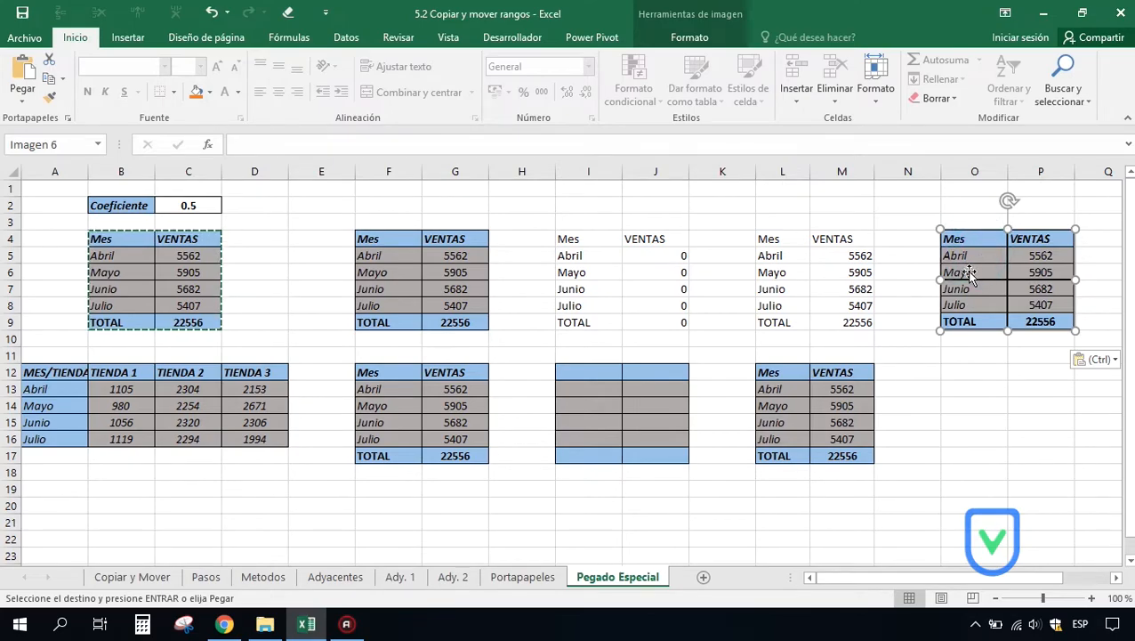
left_click(912, 256)
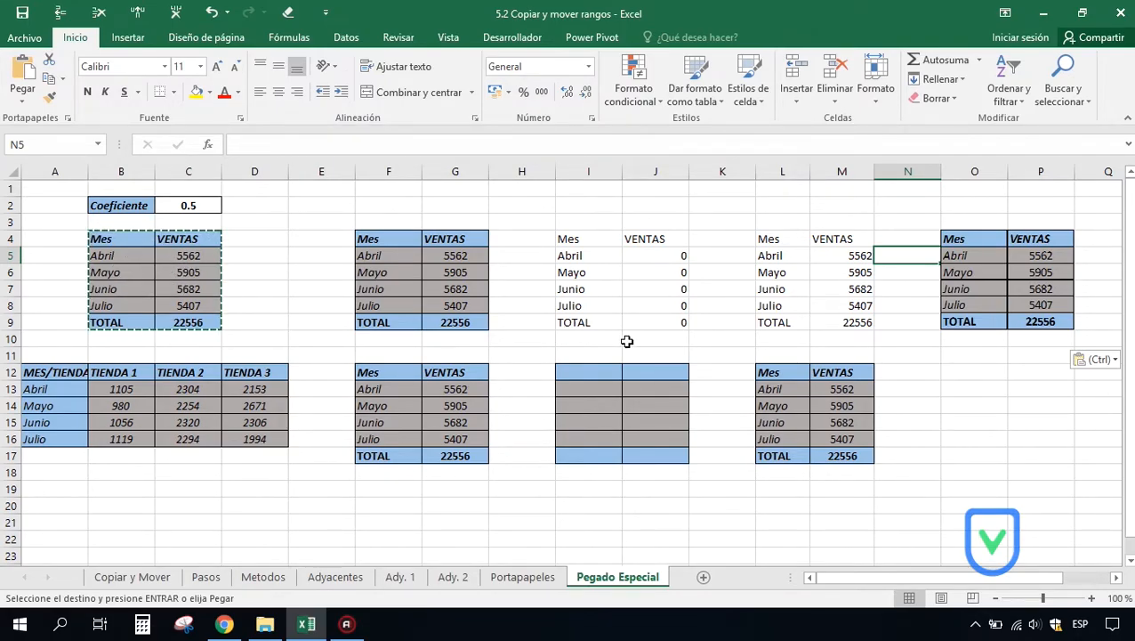
Step: Paste the copied table as a linked picture at O12, and compare its source reference with the static picture above
left_click(966, 366)
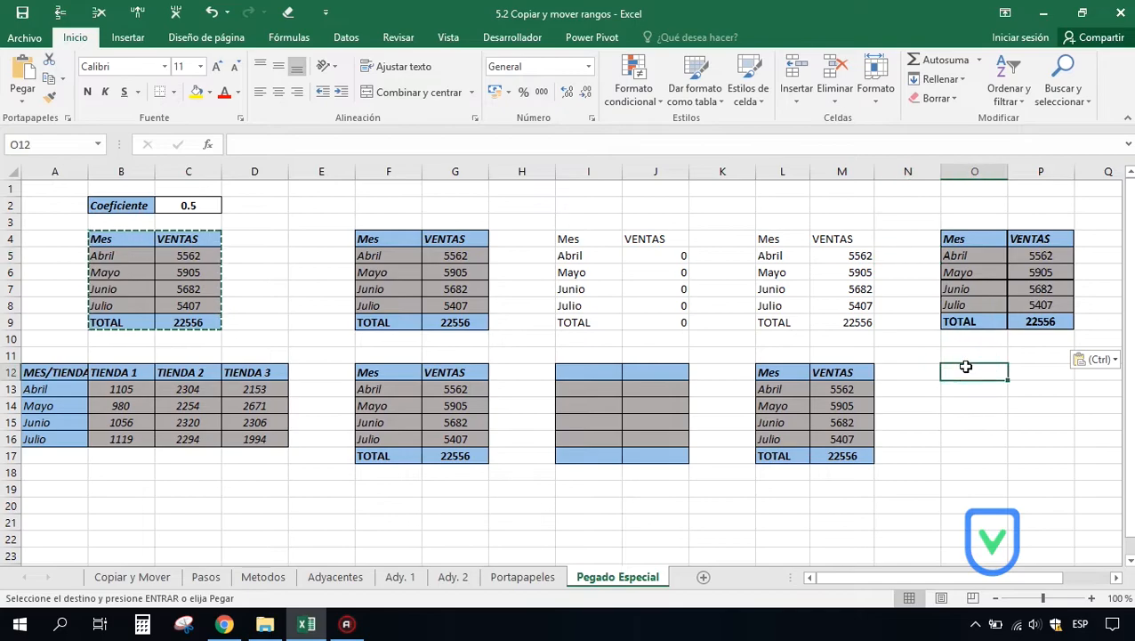
left_click(23, 100)
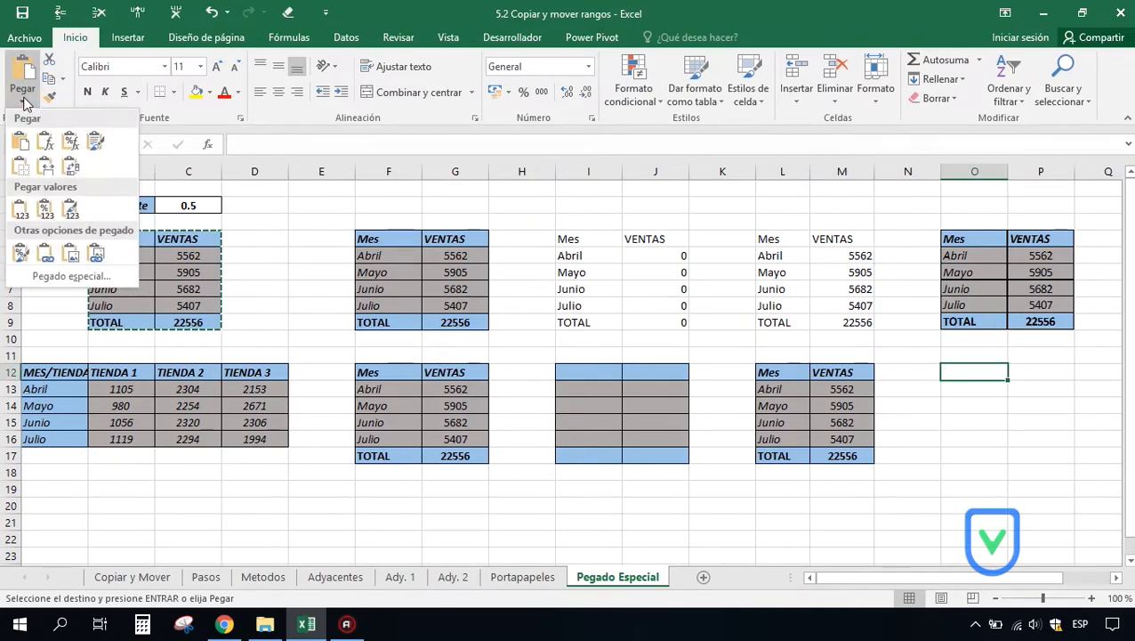
left_click(96, 254)
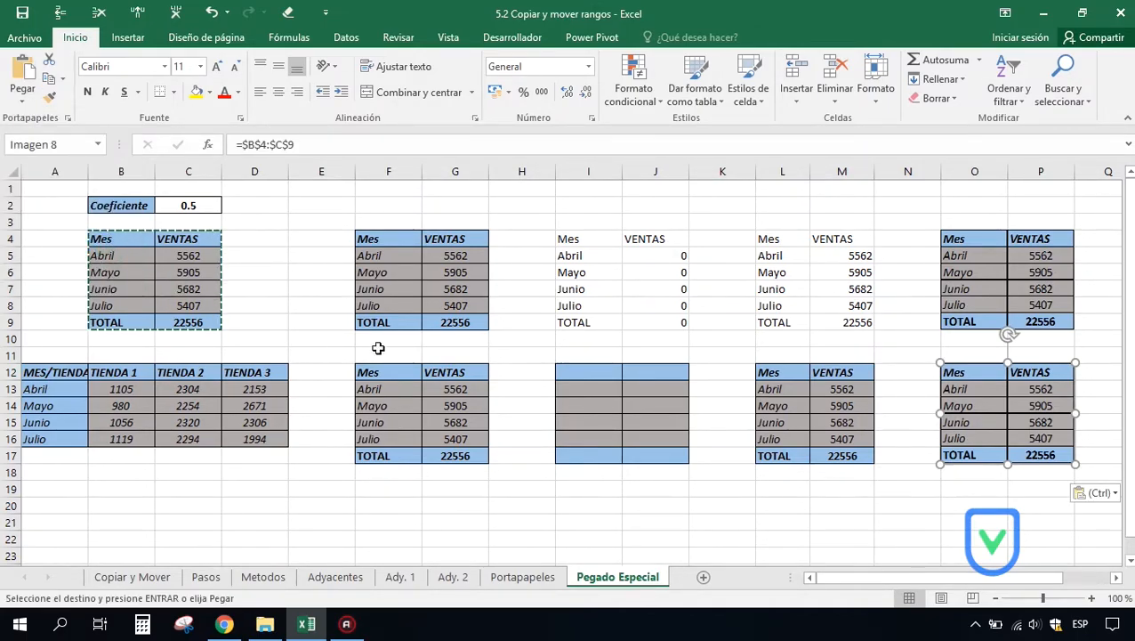
left_click(908, 411)
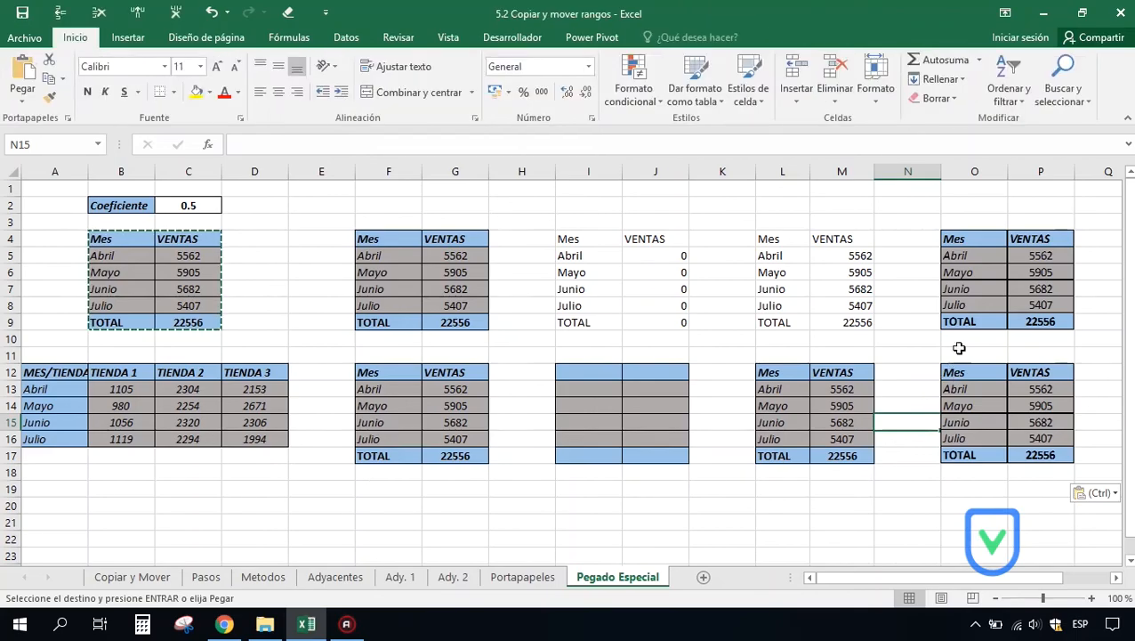
left_click(970, 294)
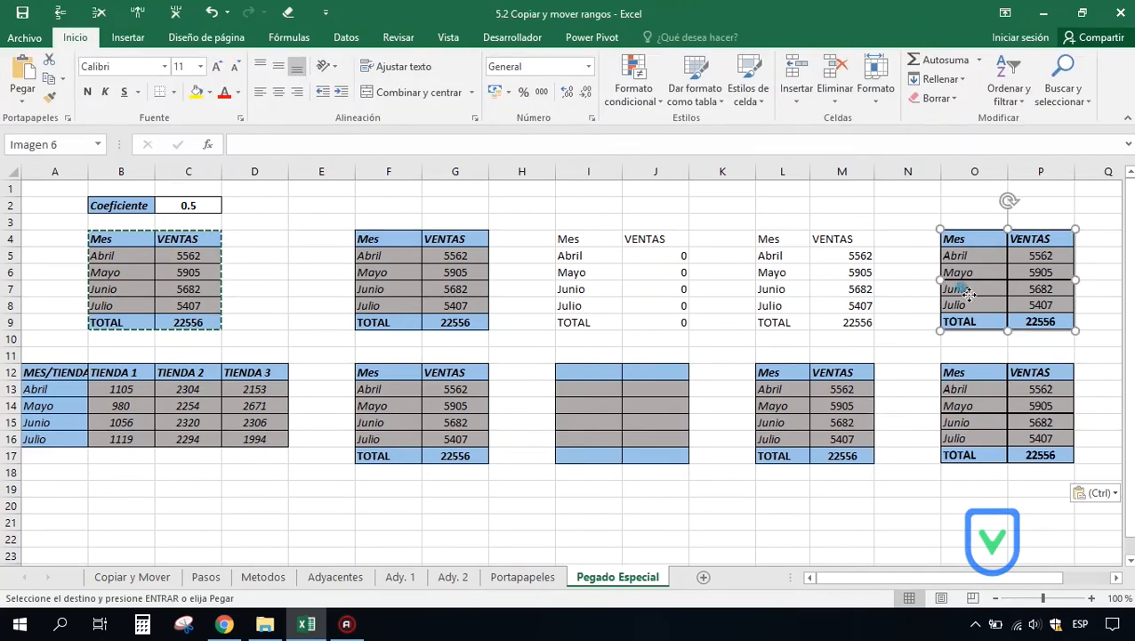
left_click(978, 379)
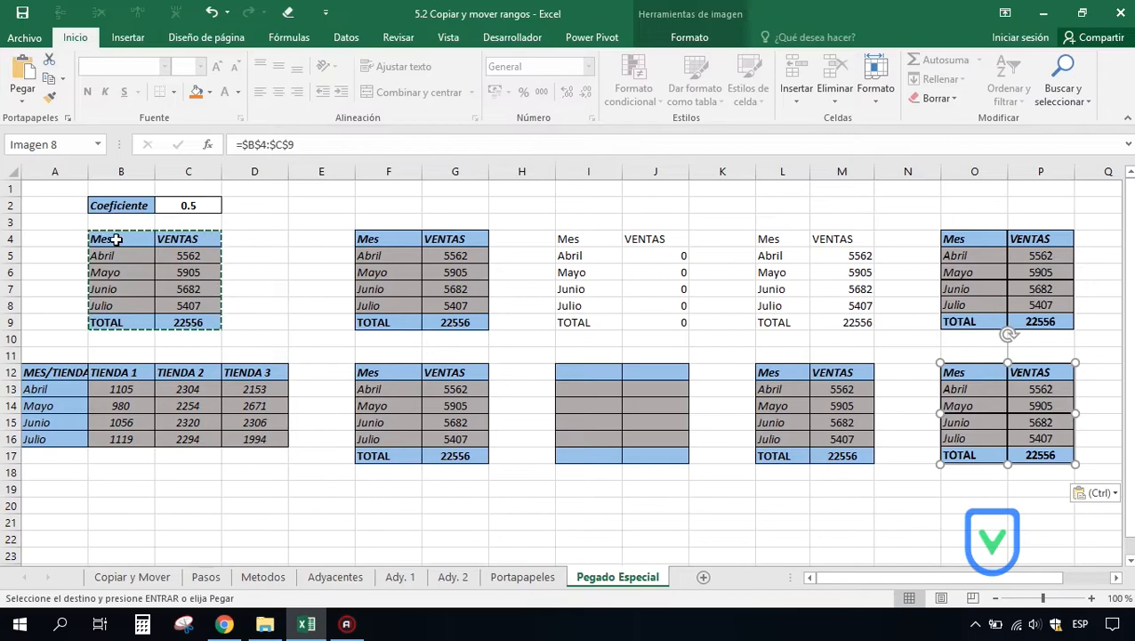
Step: Fill the source table's header B4:C4 and total row B9:C9 with yellow, and check the linked picture at O12
left_click_drag(116, 239, 179, 239)
left_click(196, 91)
left_click_drag(116, 323, 187, 320)
left_click(195, 91)
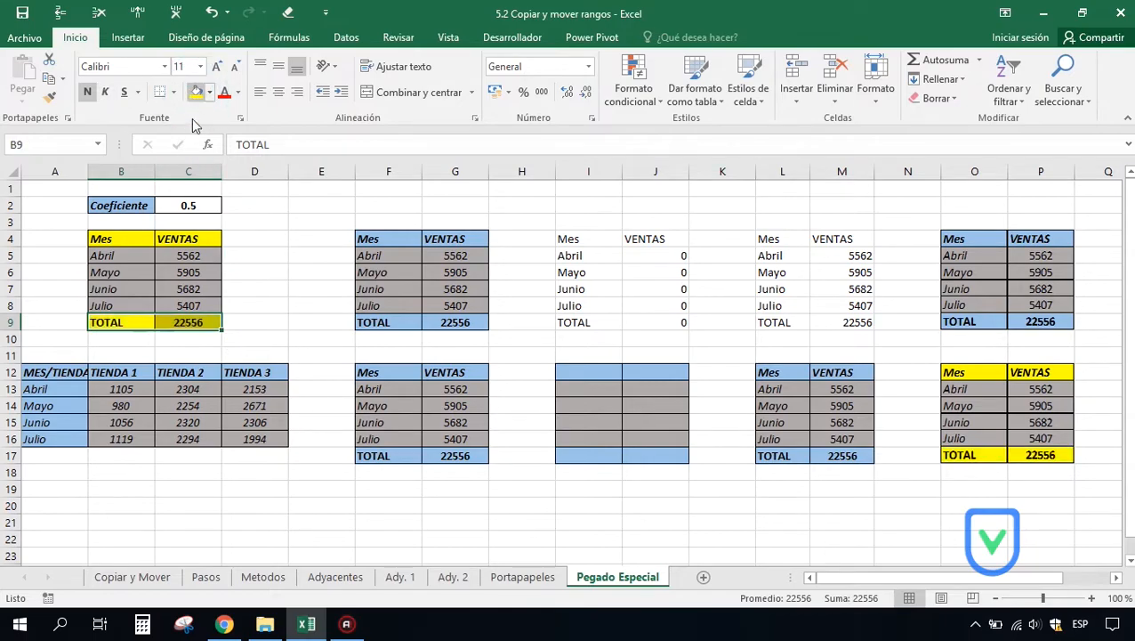
left_click(125, 240)
left_click(953, 378)
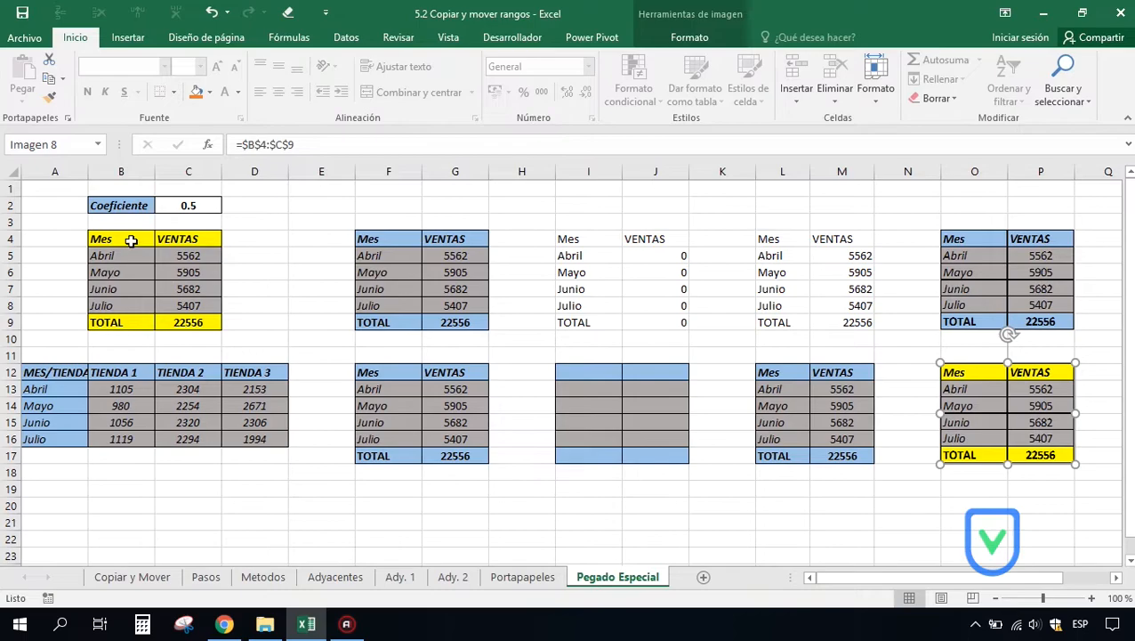
Step: Fill the source table's month rows B5:C8 with light blue, and compare the source table with the linked picture
left_click_drag(124, 238, 182, 311)
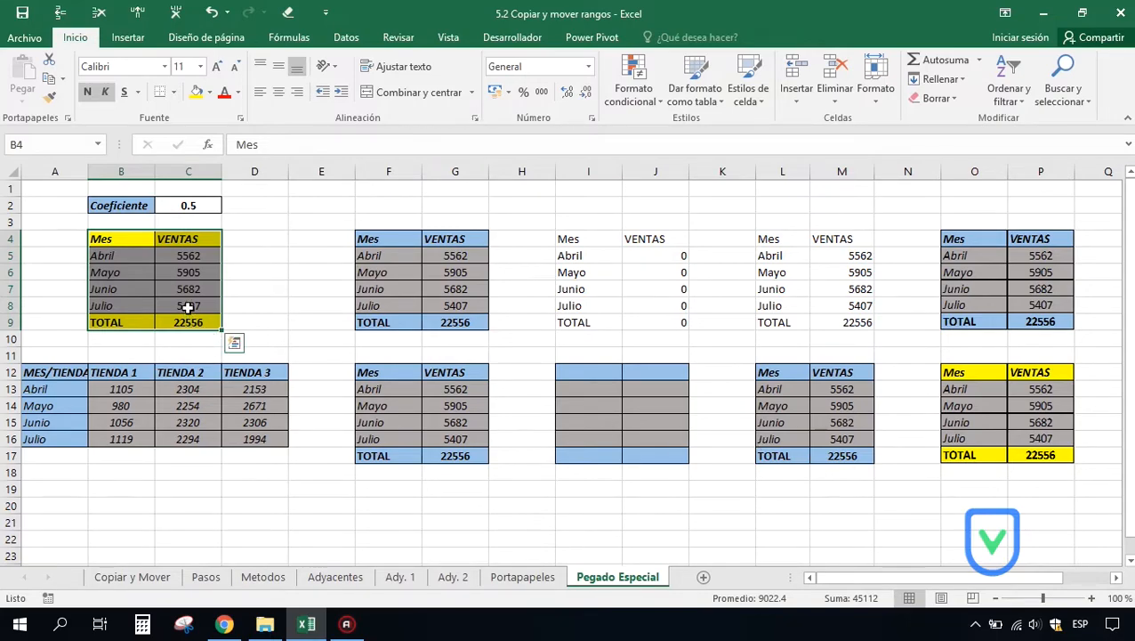
left_click_drag(120, 257, 188, 296)
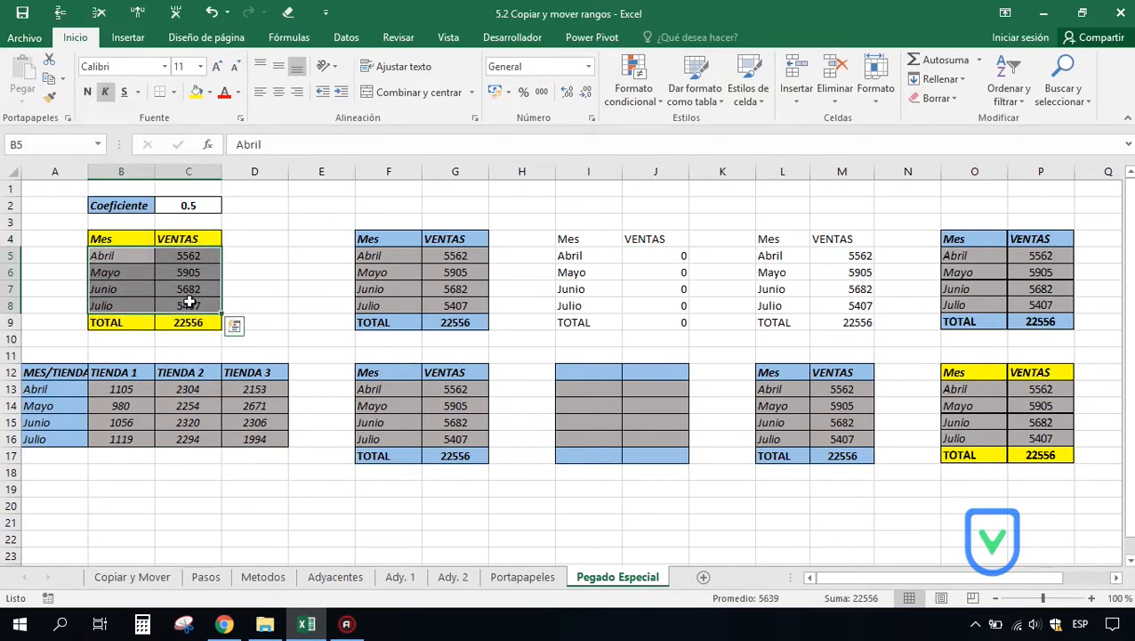
left_click(211, 93)
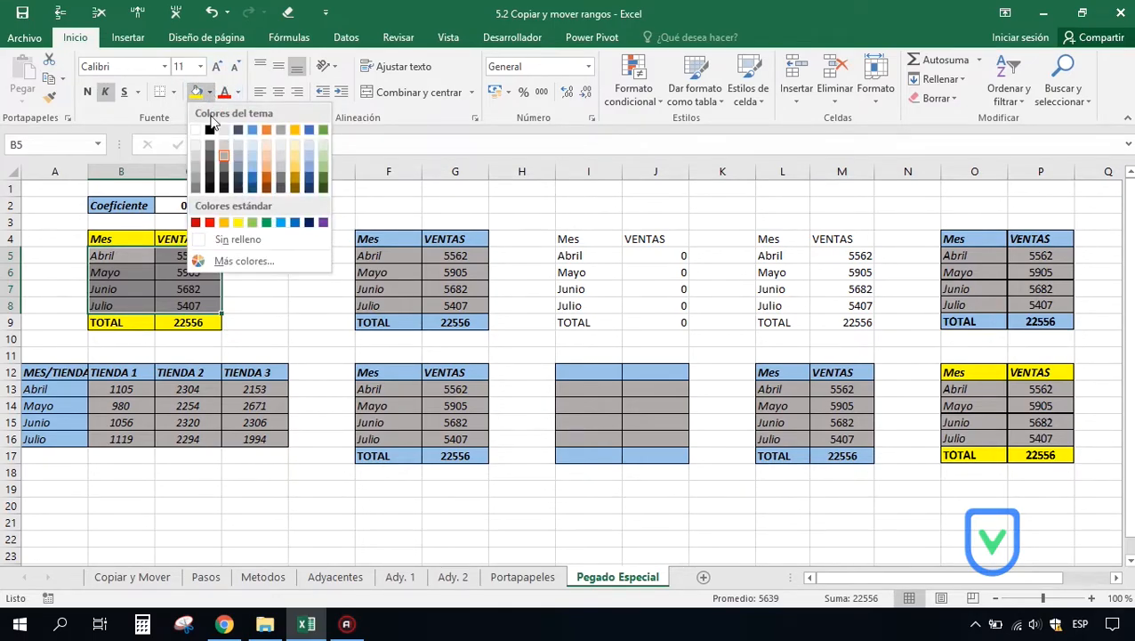
left_click(252, 159)
left_click(251, 276)
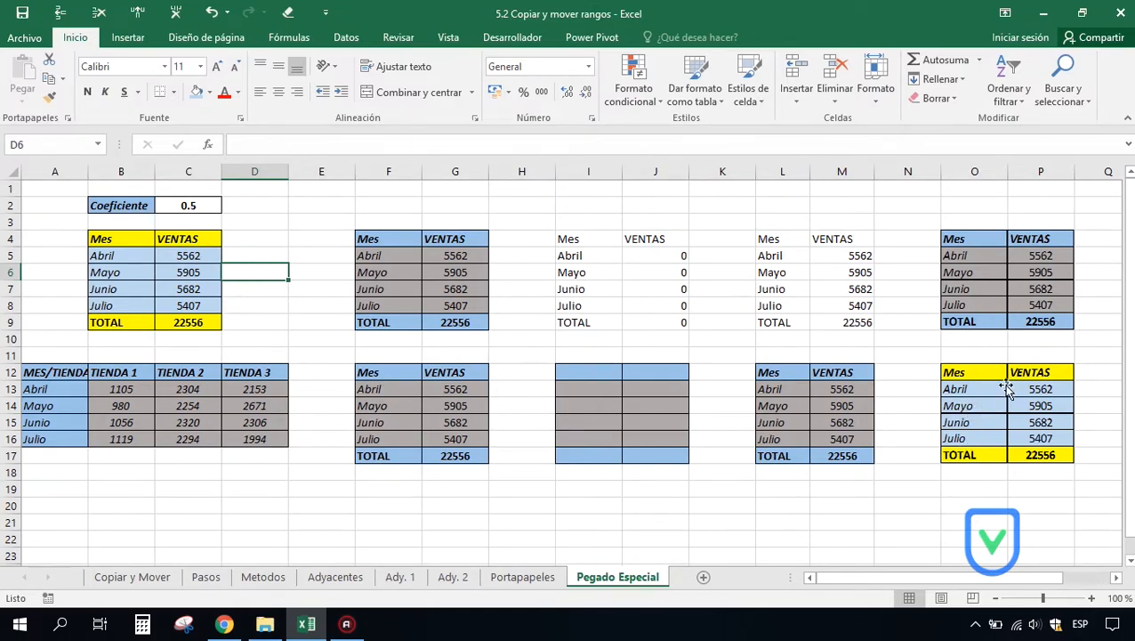
left_click_drag(105, 238, 189, 322)
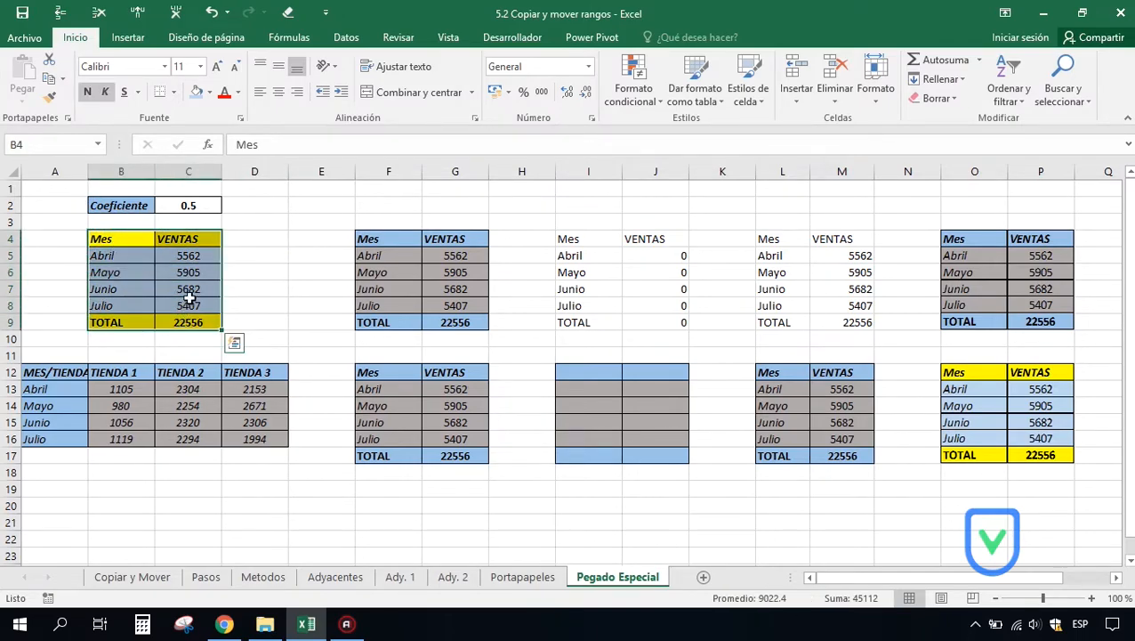
Step: Clear all contents and formatting from E3:P18 and remove the pictures at O4 and O12
left_click(246, 236)
left_click_drag(341, 217, 1041, 476)
left_click(936, 98)
left_click(949, 119)
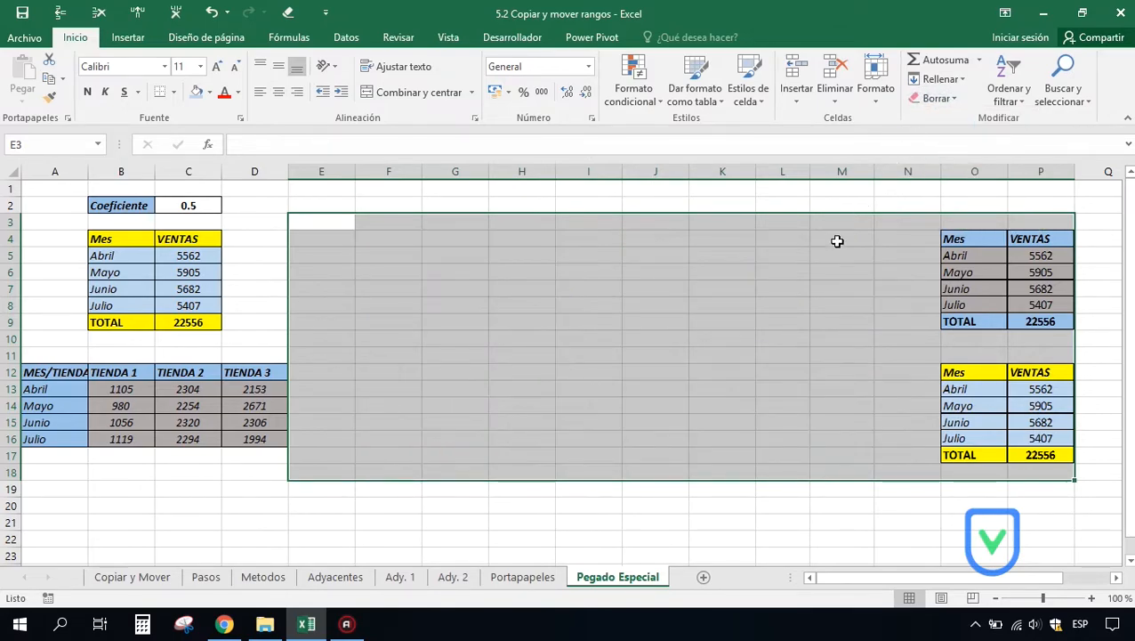
left_click(842, 271)
left_click(311, 225)
Step: Copy the source table B4:C9 and open the Paste Special dialog for F4, placing it clear of the tables
left_click_drag(140, 237, 194, 317)
left_click(48, 77)
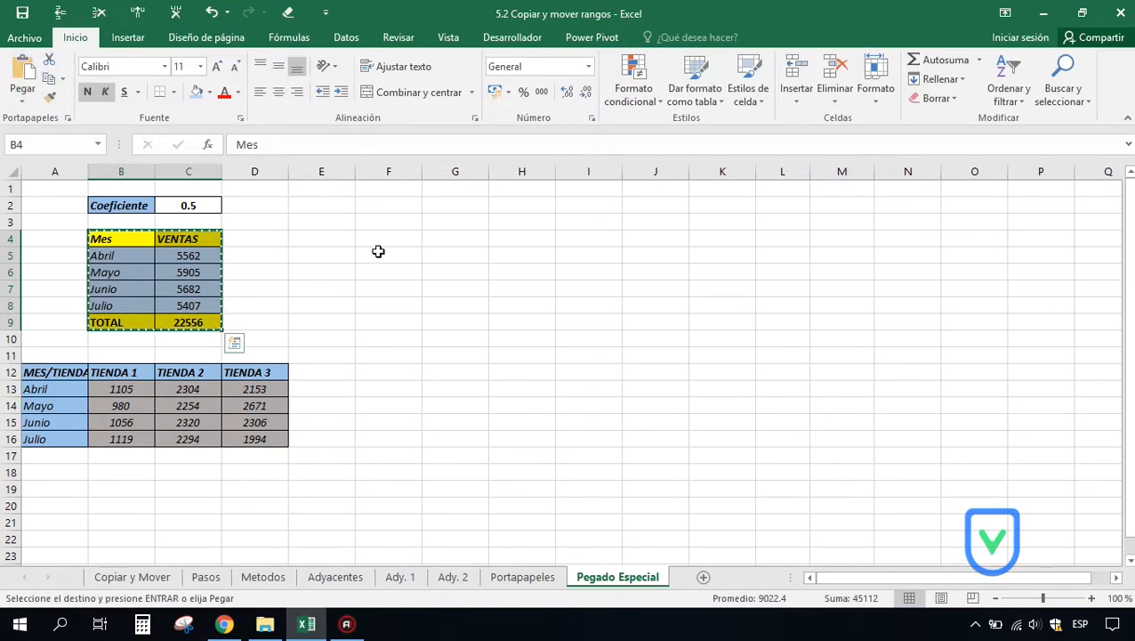
left_click(406, 238)
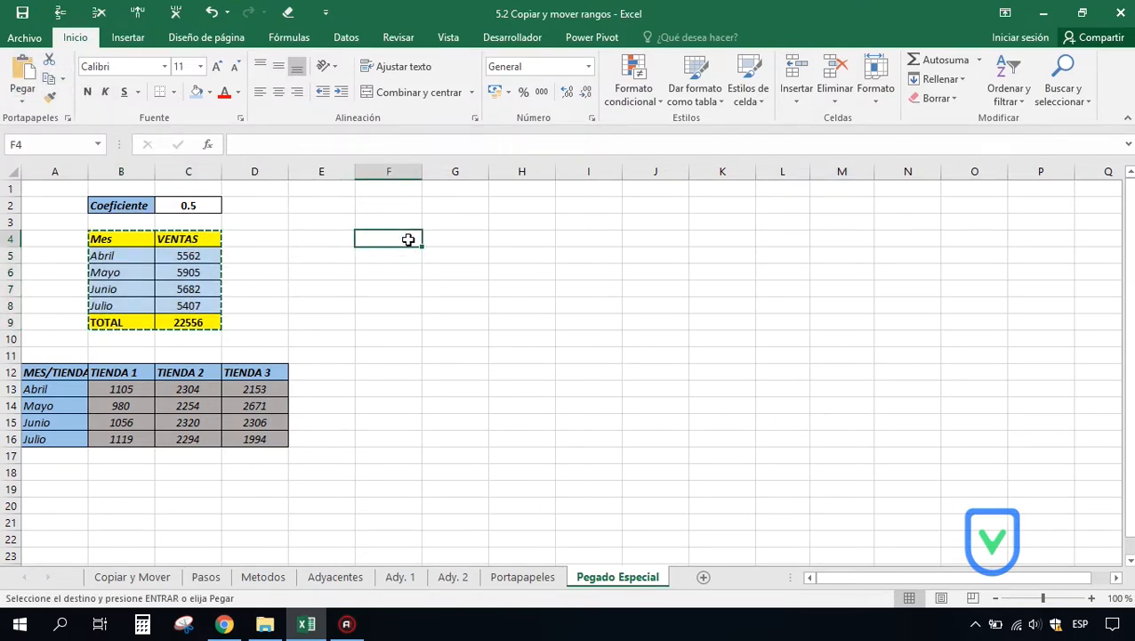
left_click(22, 99)
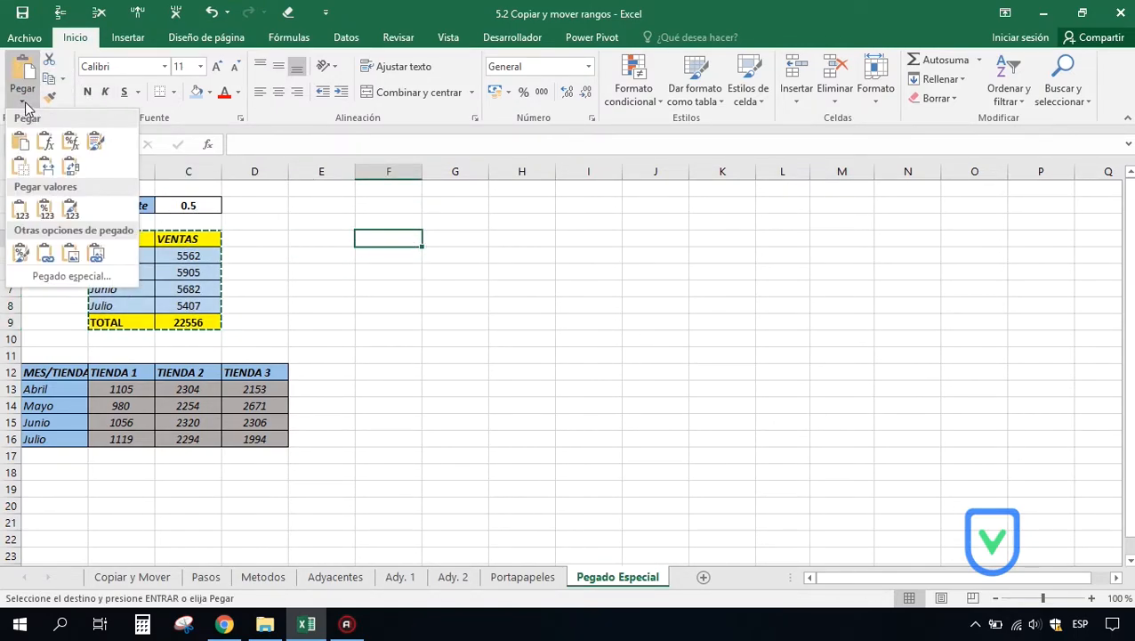
left_click(57, 277)
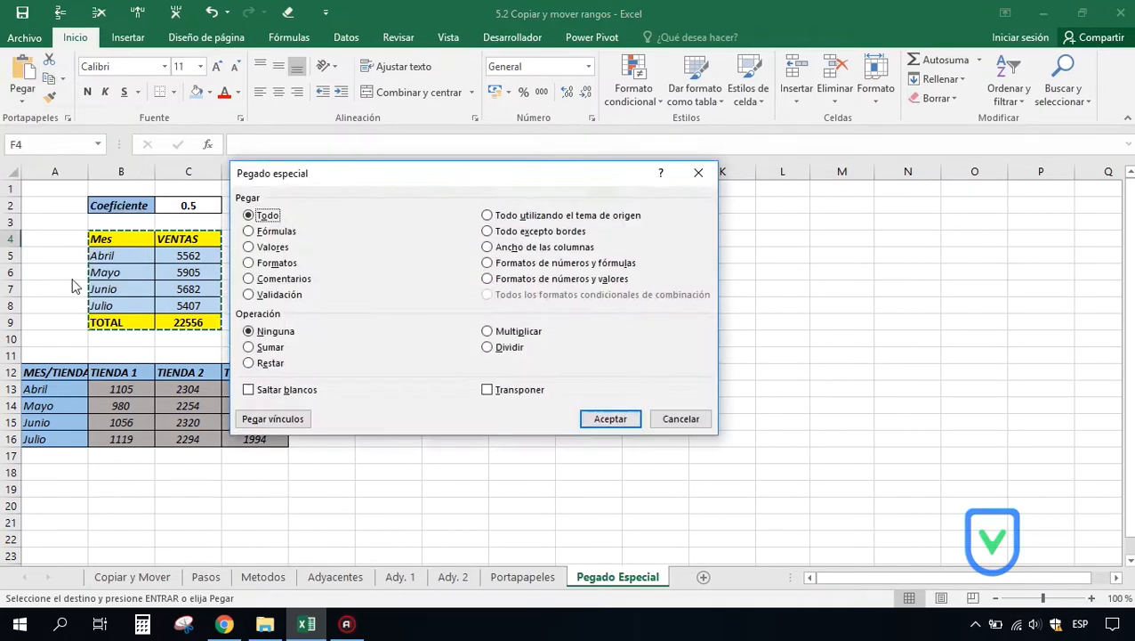
left_click_drag(447, 186, 755, 86)
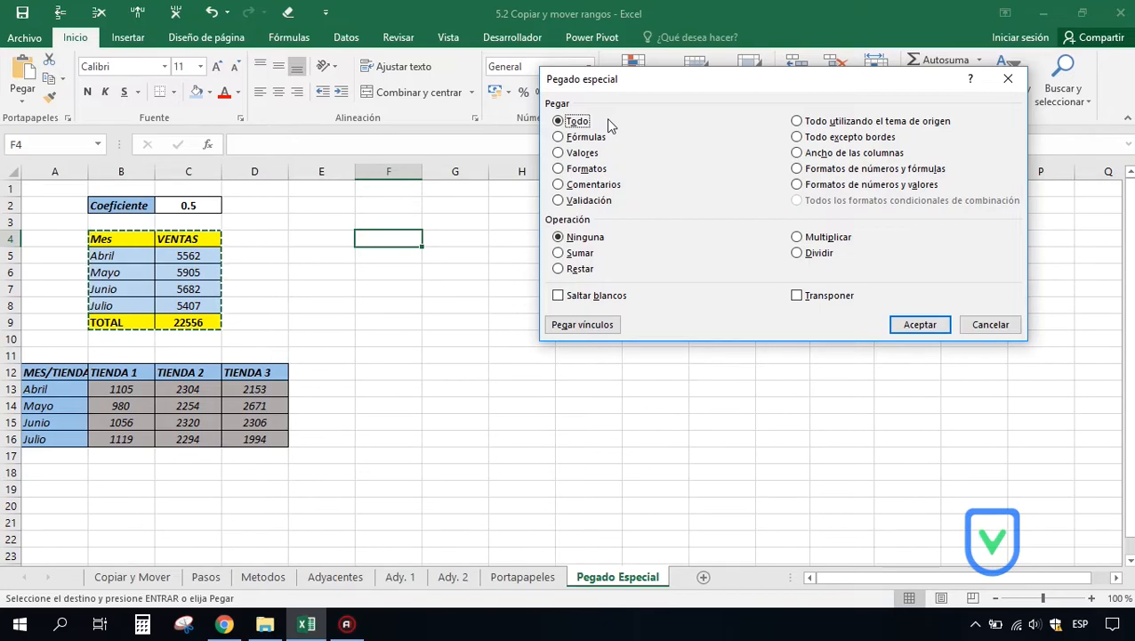
Step: Examine the Paste Special choices from Fórmulas through Formatos de números y valores, and return the selection to Todo
left_click(560, 138)
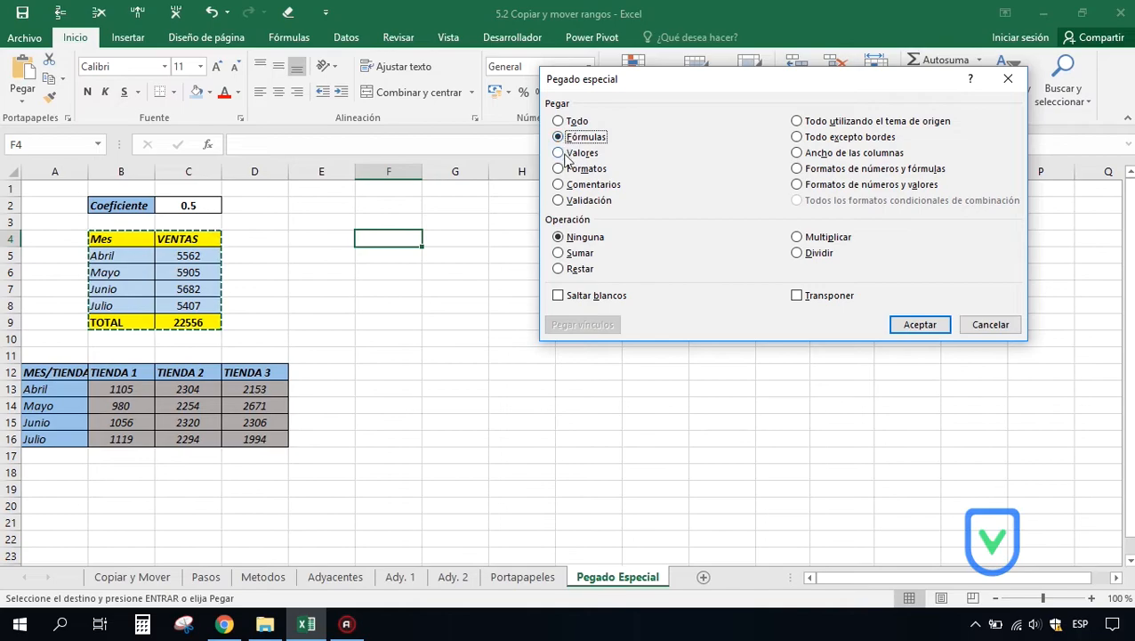
left_click(560, 153)
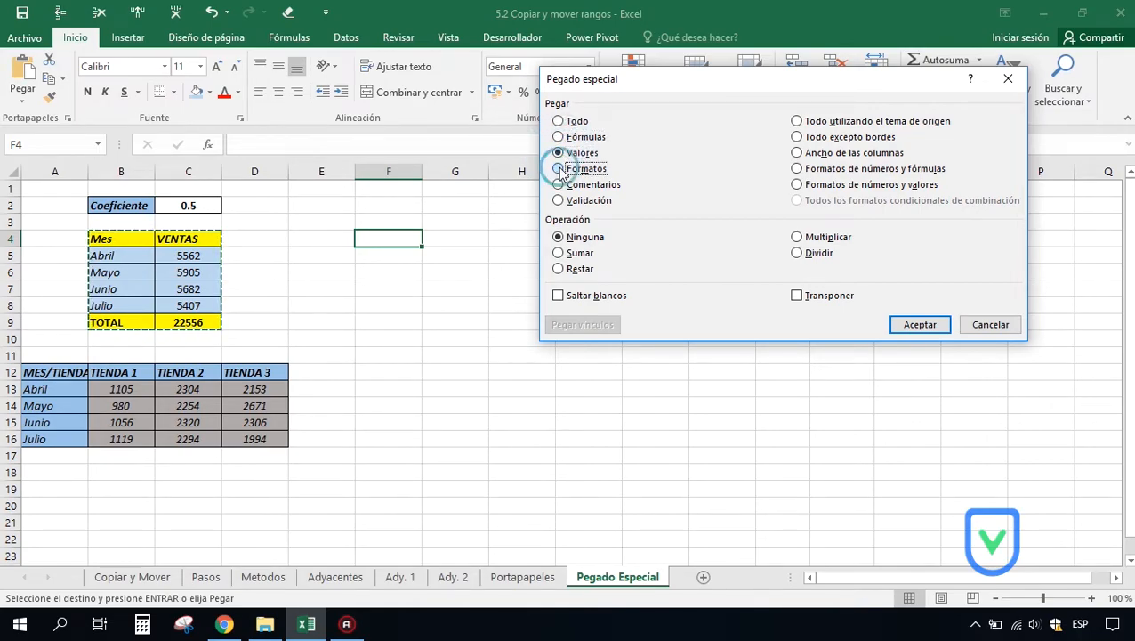
left_click(560, 169)
left_click(560, 185)
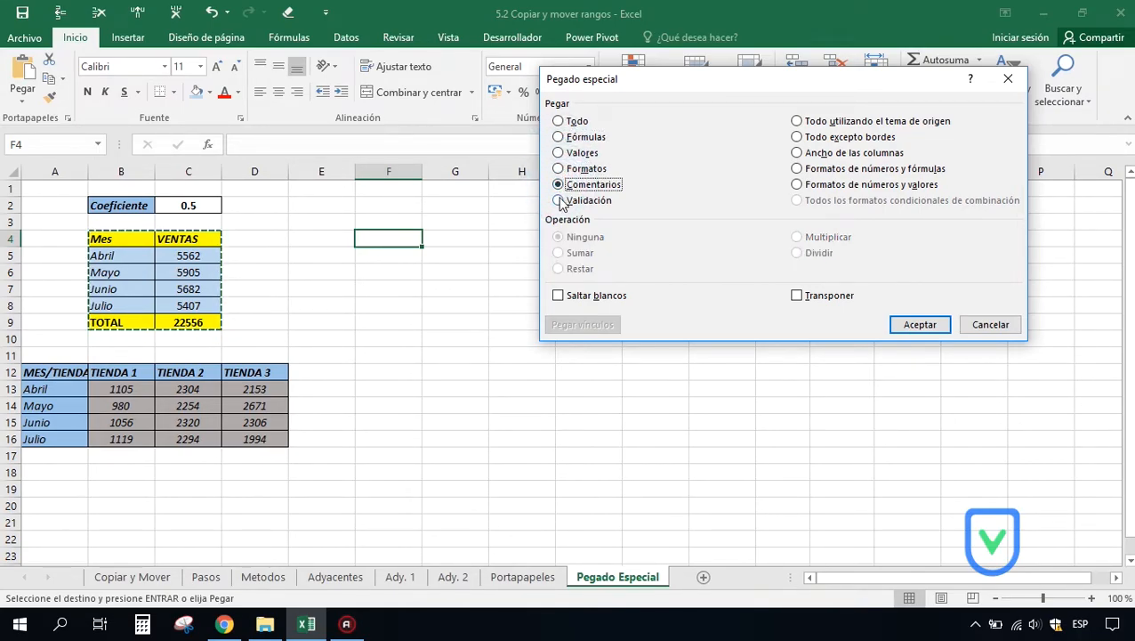
left_click(559, 201)
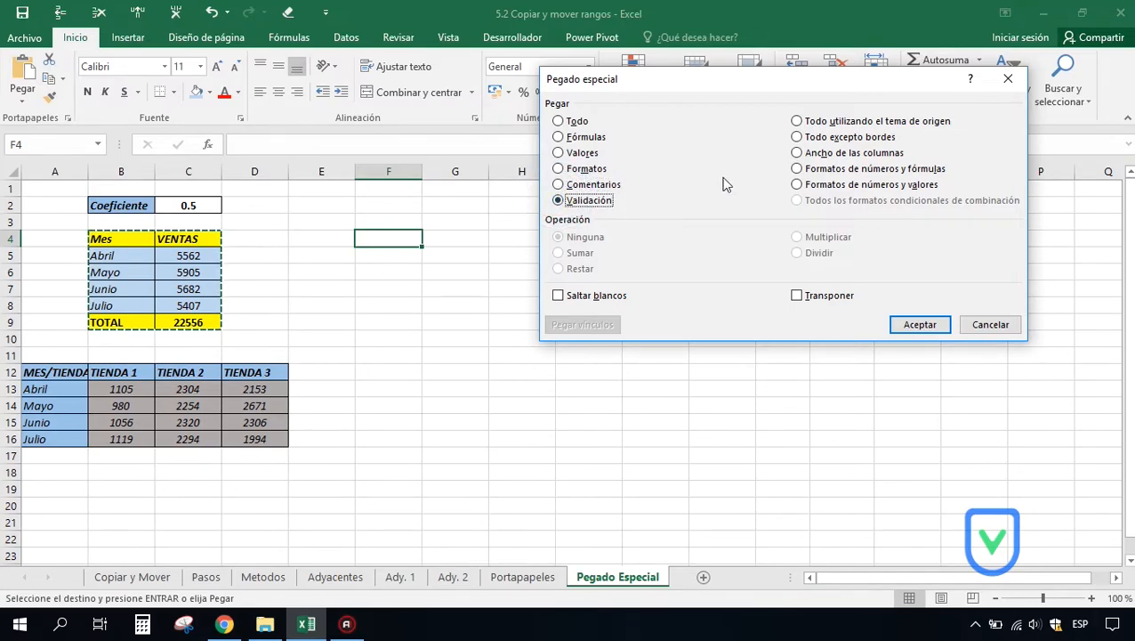
left_click(796, 122)
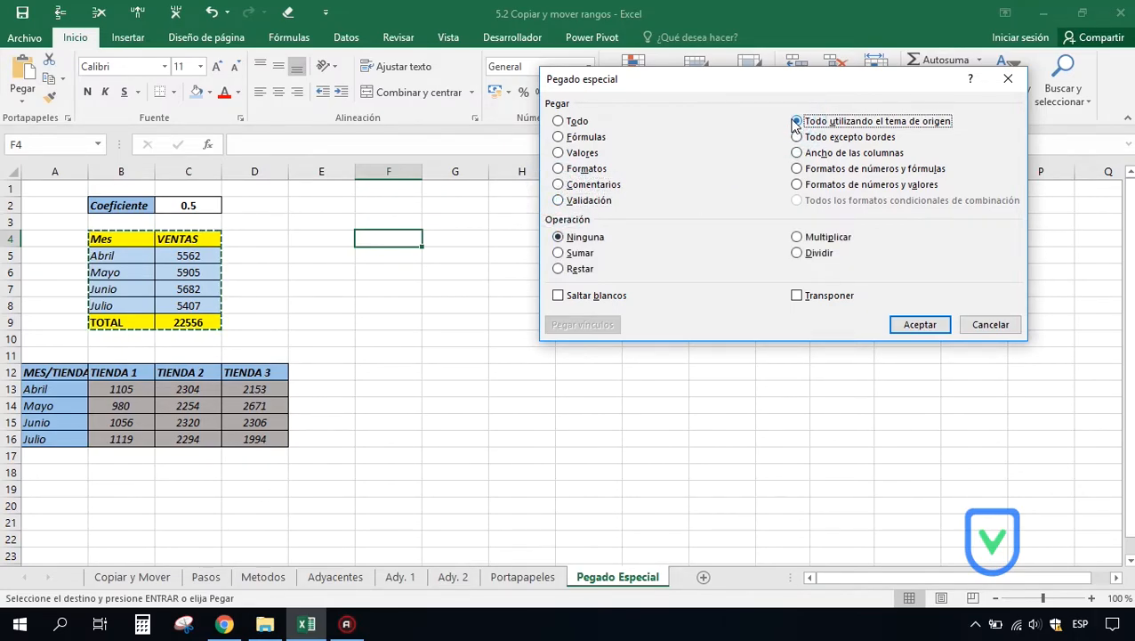
left_click(797, 137)
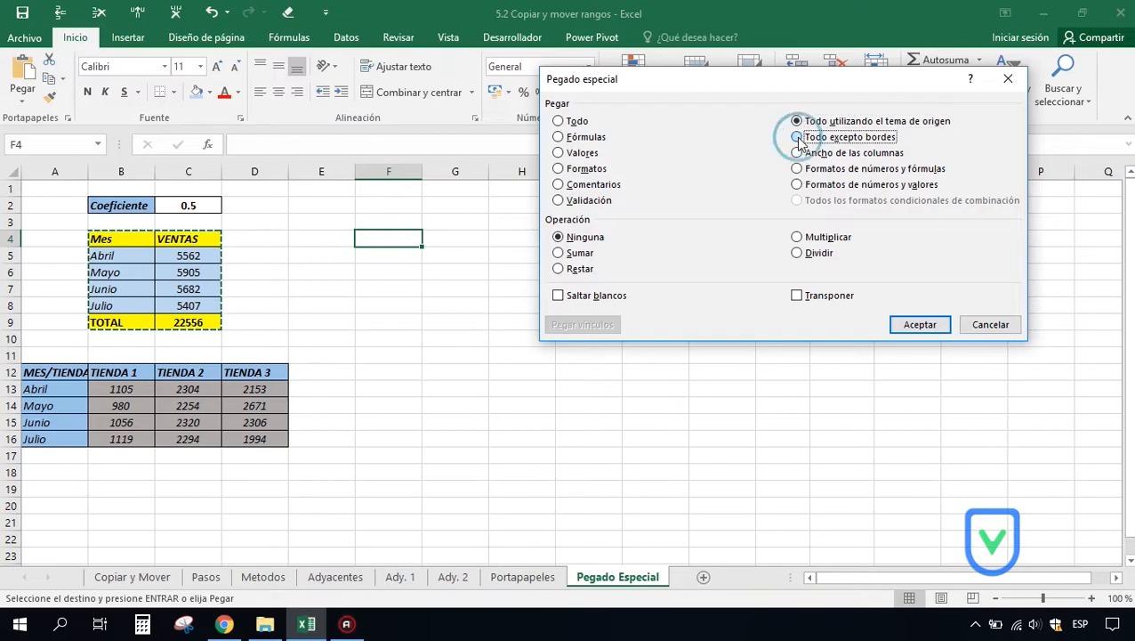
left_click(798, 154)
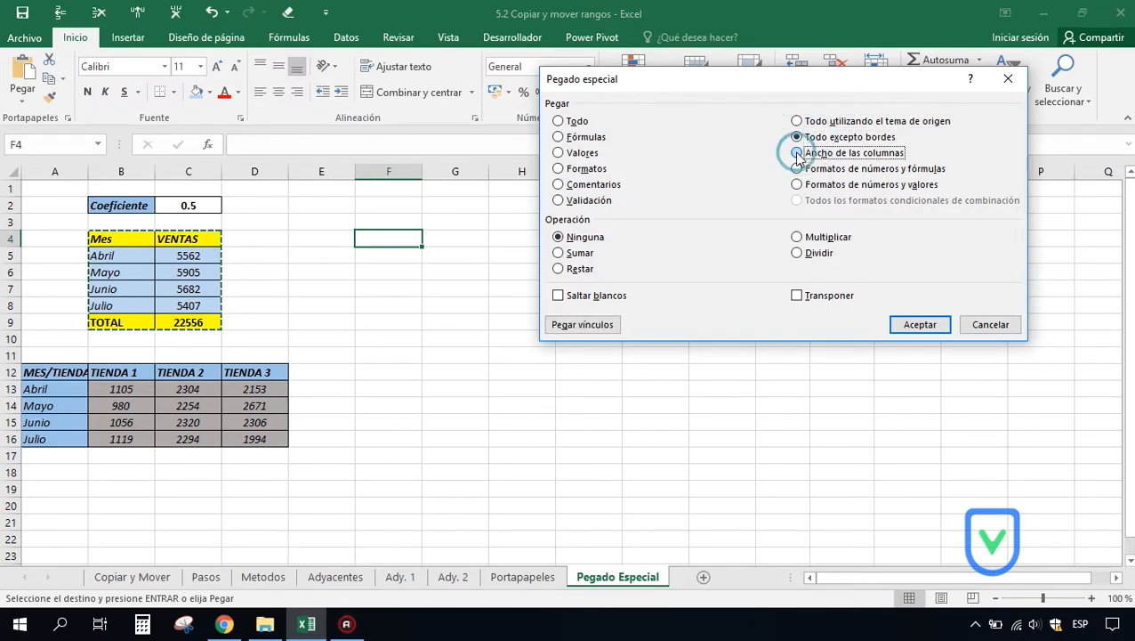
left_click(798, 170)
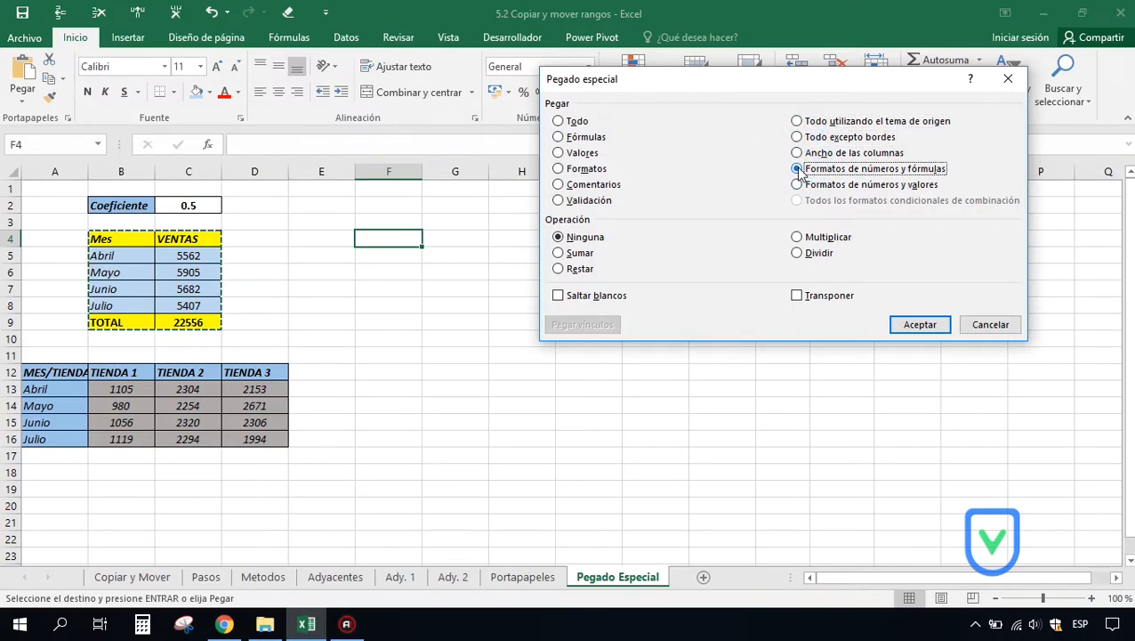
left_click(798, 186)
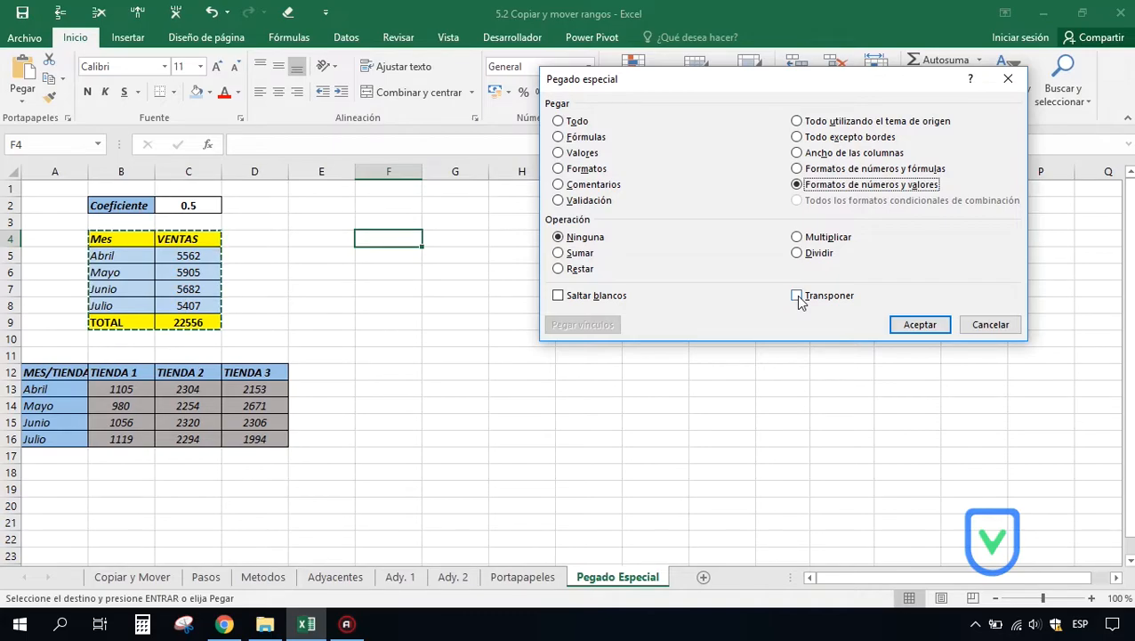
left_click(562, 123)
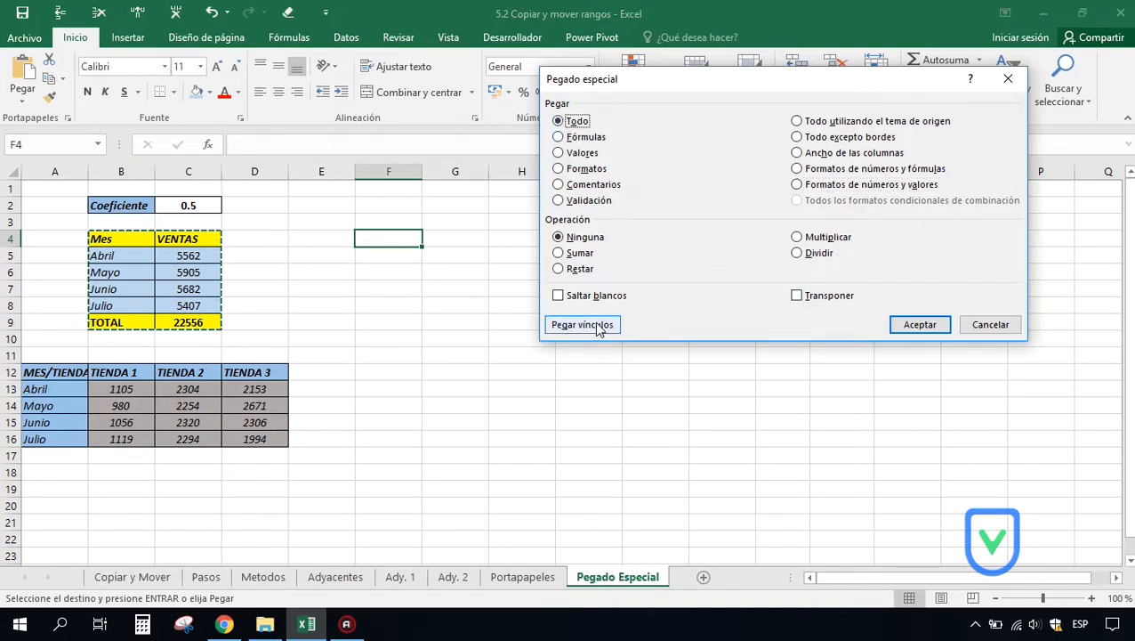
Step: Paste the copied table at F4 as Valores, check the pasted cells for formulas, and end copy mode
left_click(567, 153)
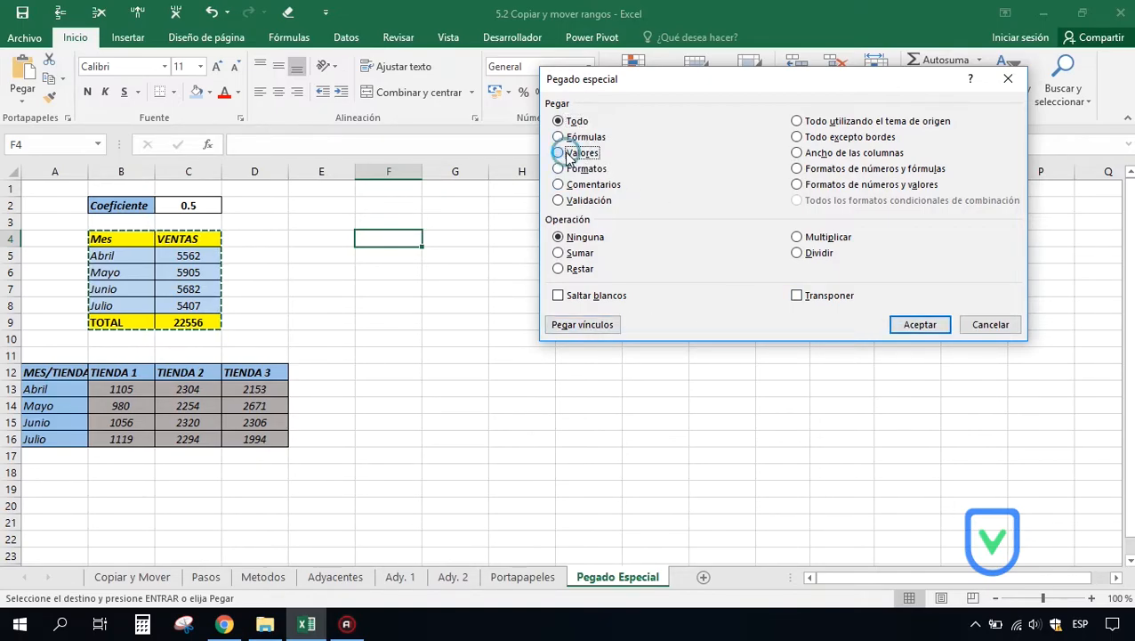
left_click(912, 327)
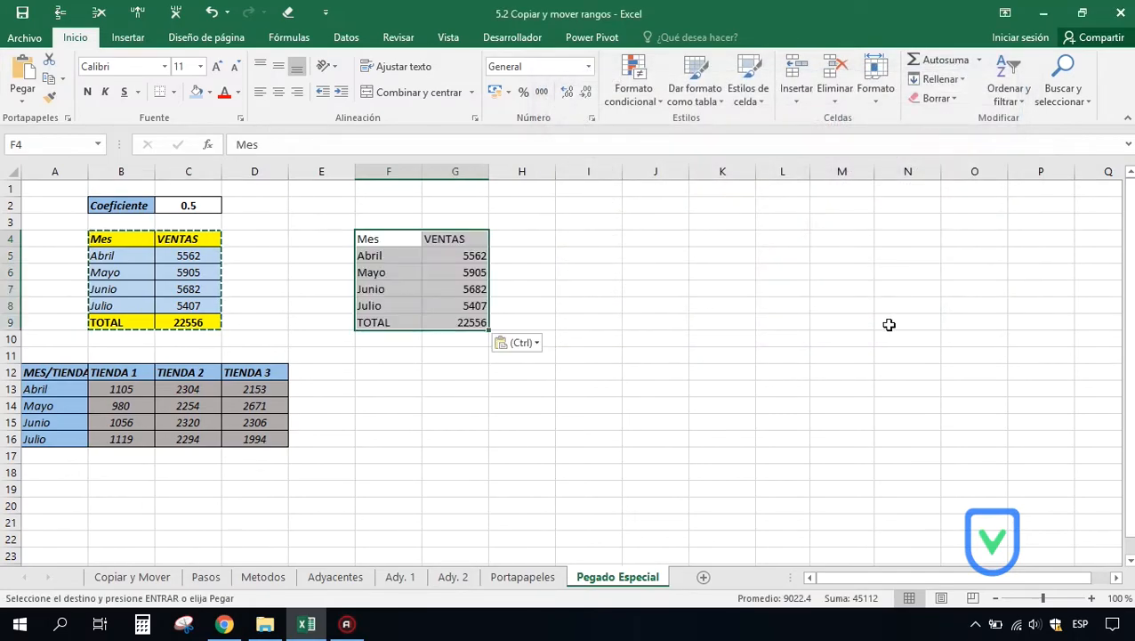
left_click(381, 255)
left_click(434, 255)
left_click(432, 272)
left_click(449, 303)
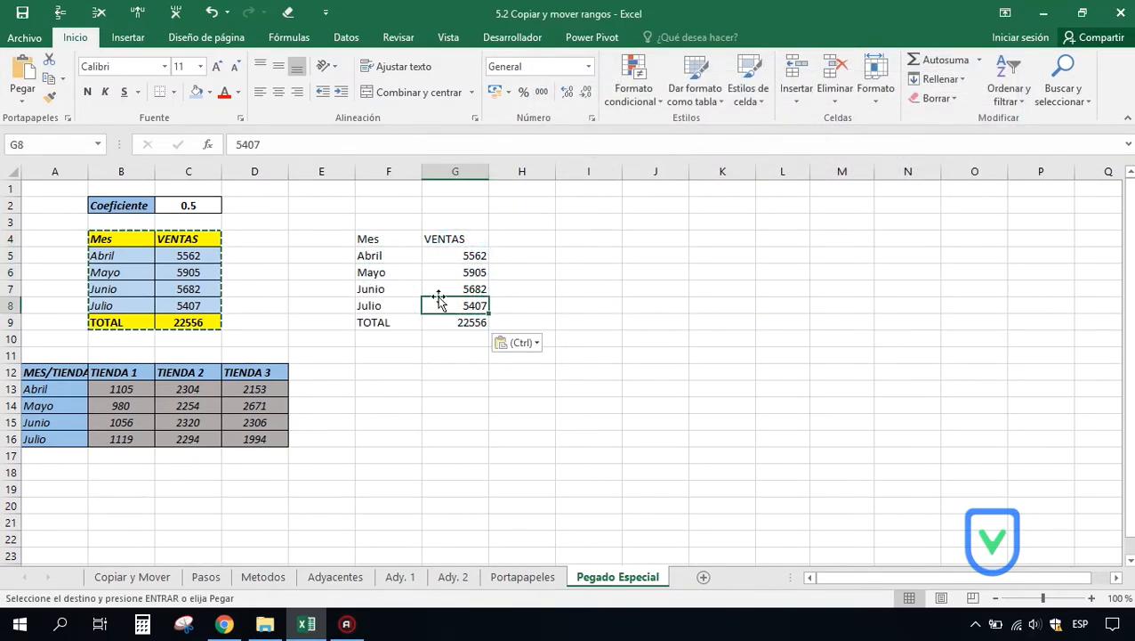
key("Escape")
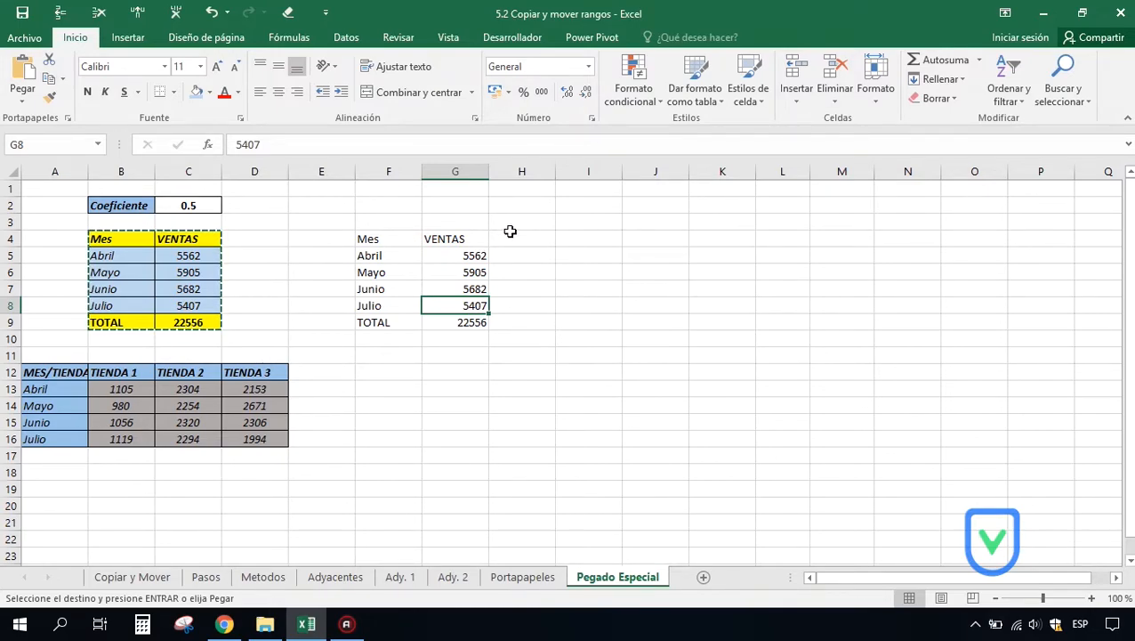
key("Escape")
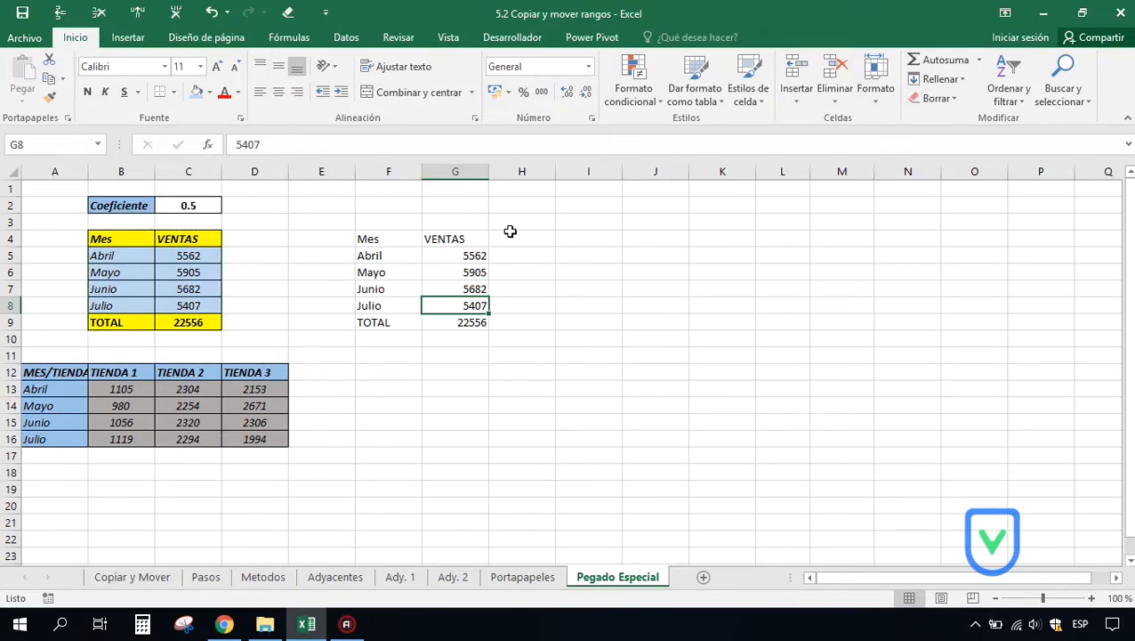
Step: Copy the coefficient in C2 and paste it onto the sales values G5:G8 using Todo with the Multiplicar operation
left_click(185, 205)
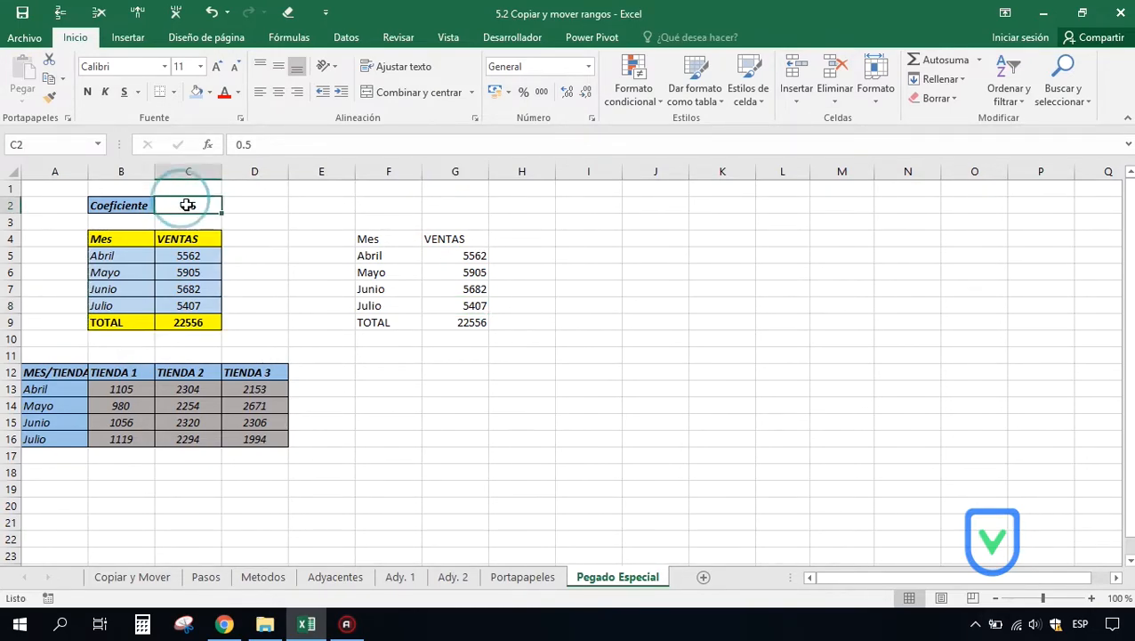
left_click(50, 80)
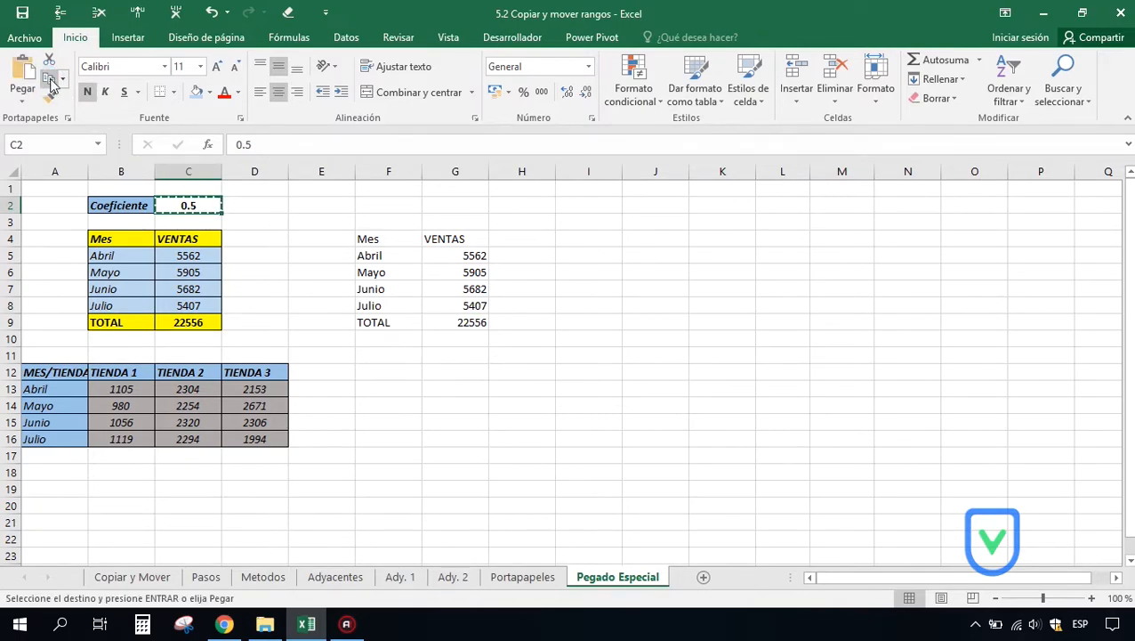
left_click(455, 255)
left_click_drag(455, 255, 474, 306)
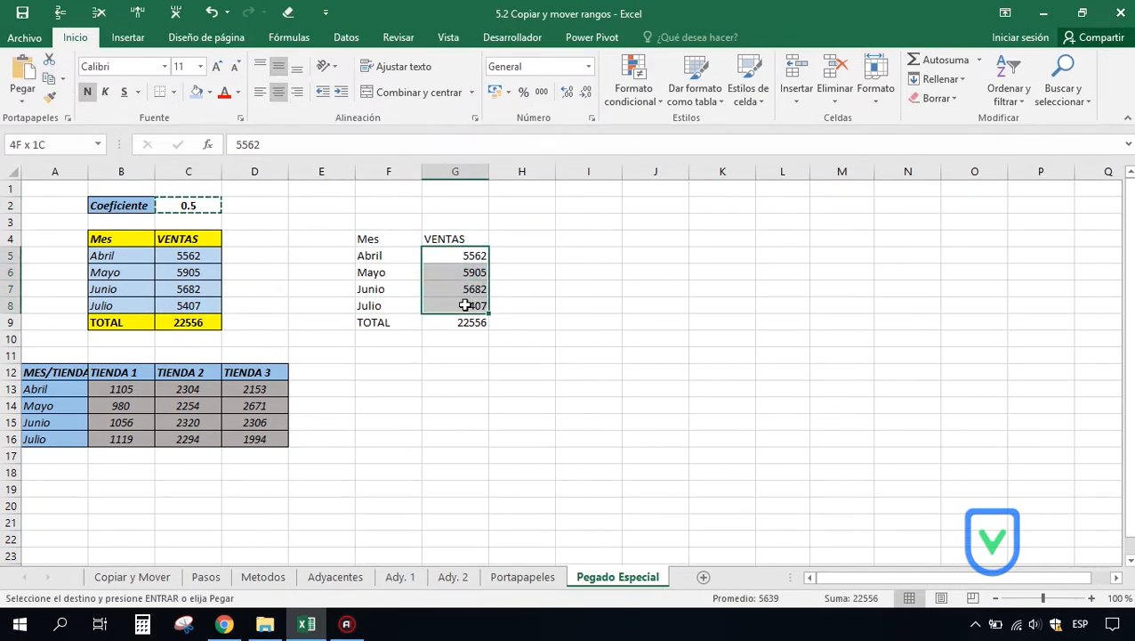
left_click(24, 104)
left_click(66, 276)
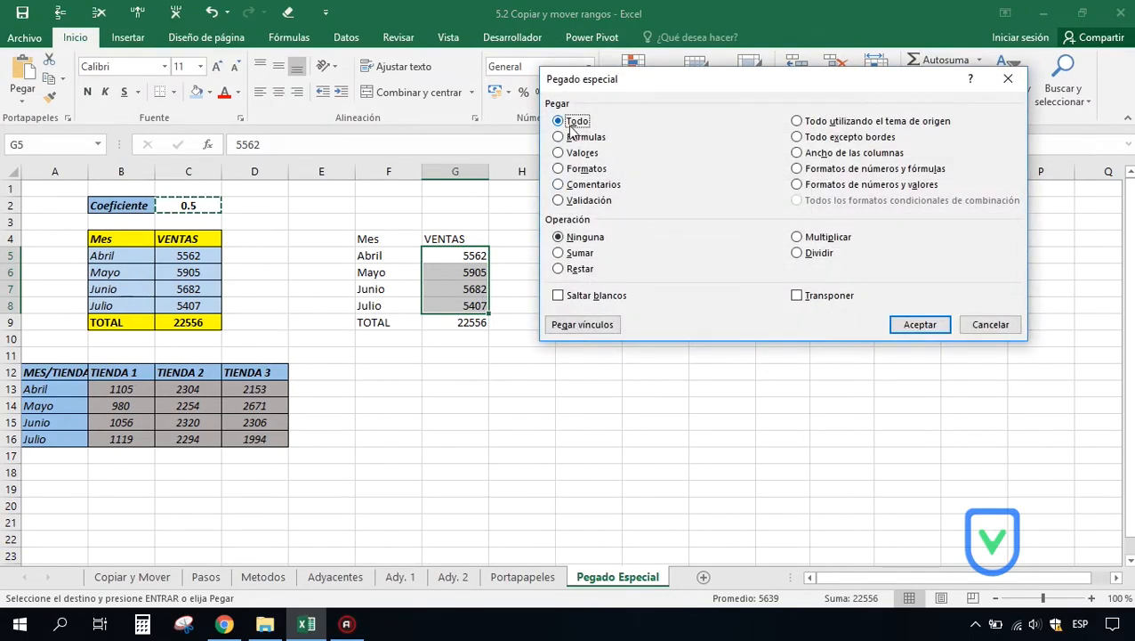
left_click(558, 154)
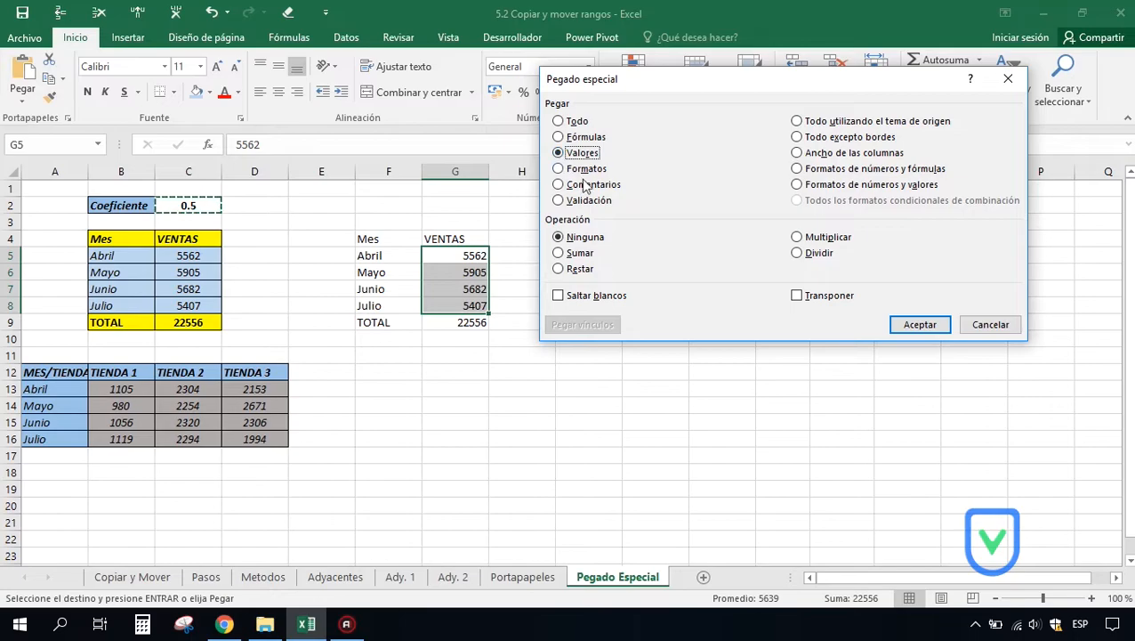
left_click(798, 237)
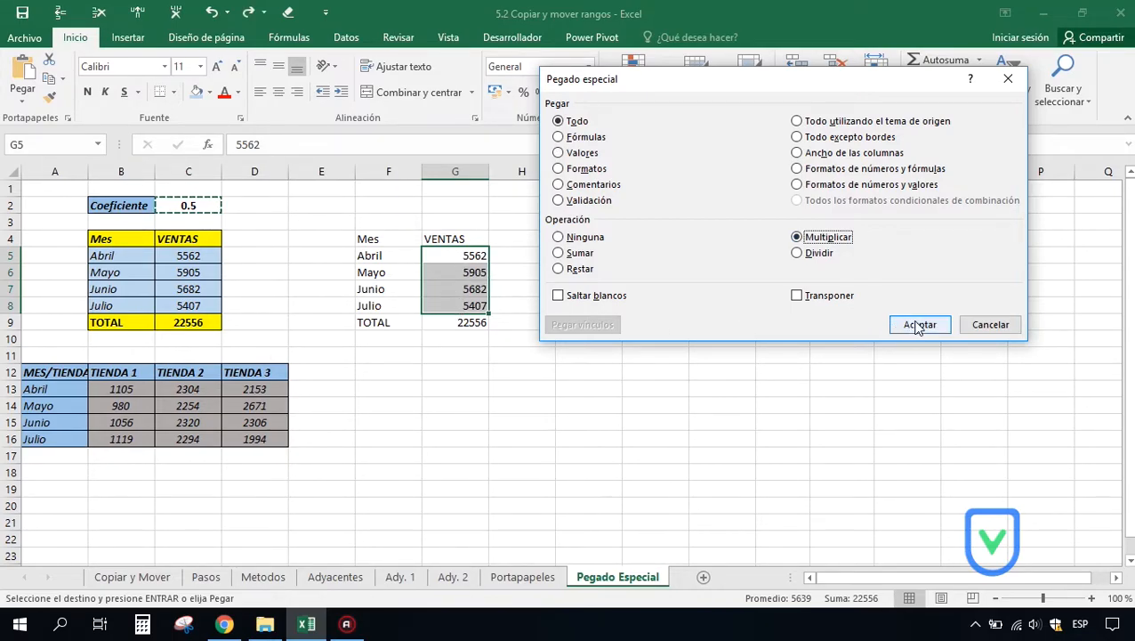
left_click(919, 327)
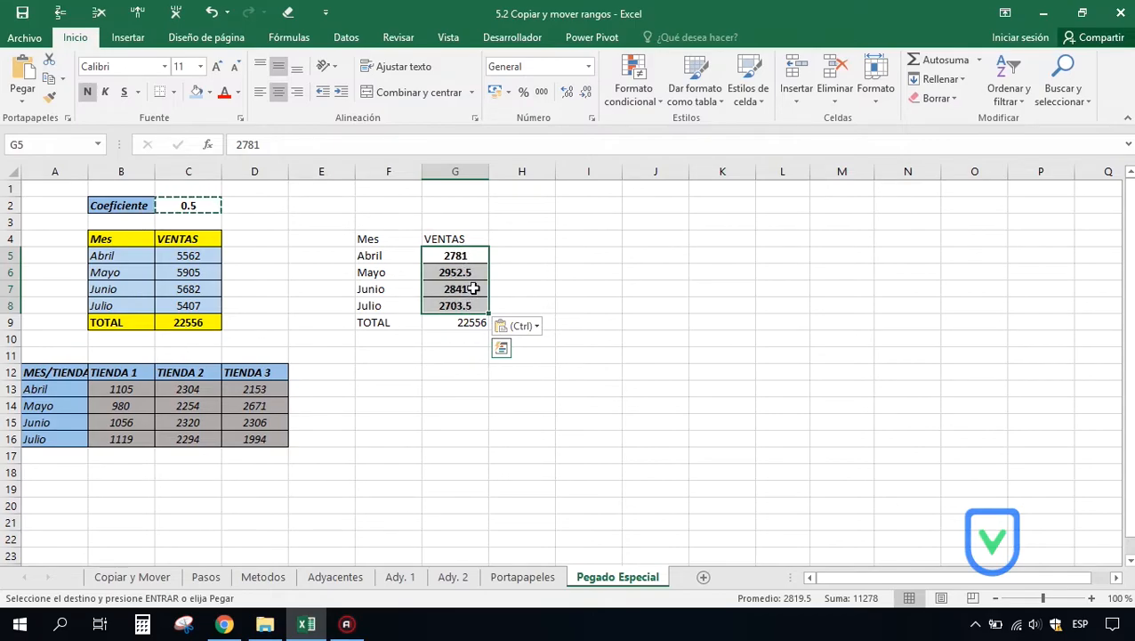
left_click(461, 260)
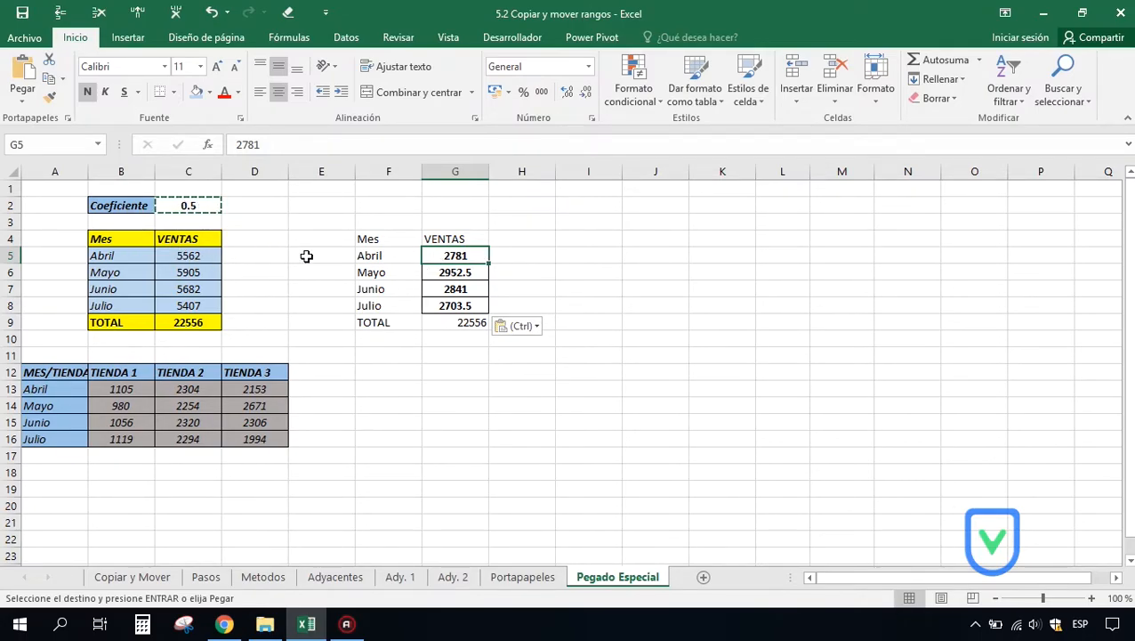
Step: Undo the multiplication in G5:G8 and the values-only table pasted at F4
key("ctrl+z")
key("ctrl+z")
left_click(144, 242)
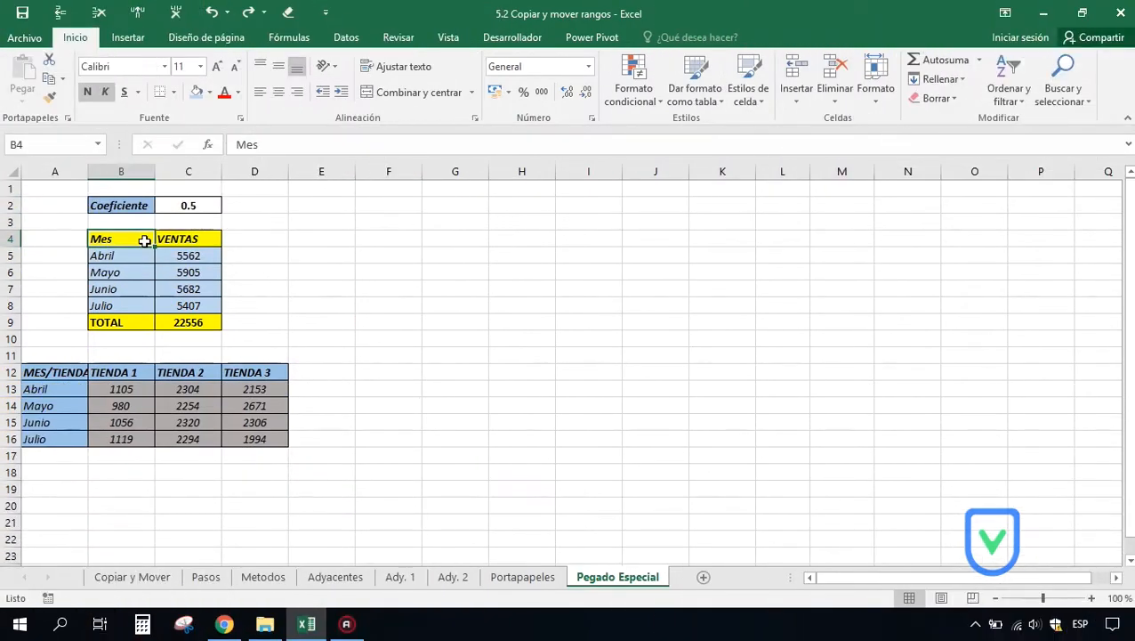
Step: Copy the coefficient in C2 and paste it onto the sales formulas in C5:C8 using Todo with the Multiplicar operation
left_click(188, 205)
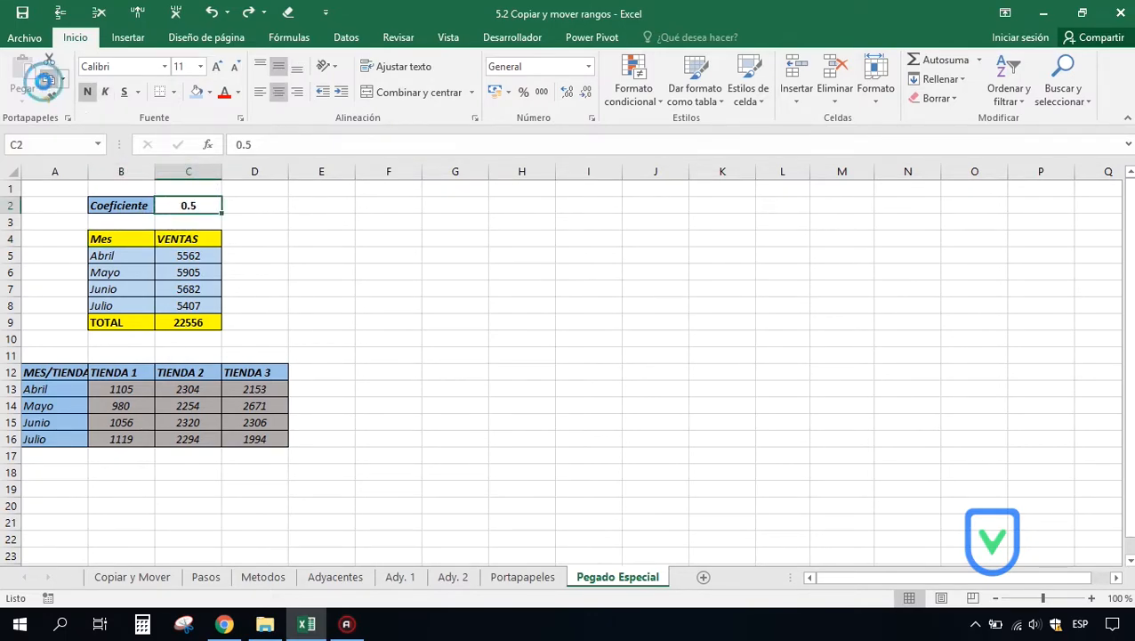
left_click(49, 79)
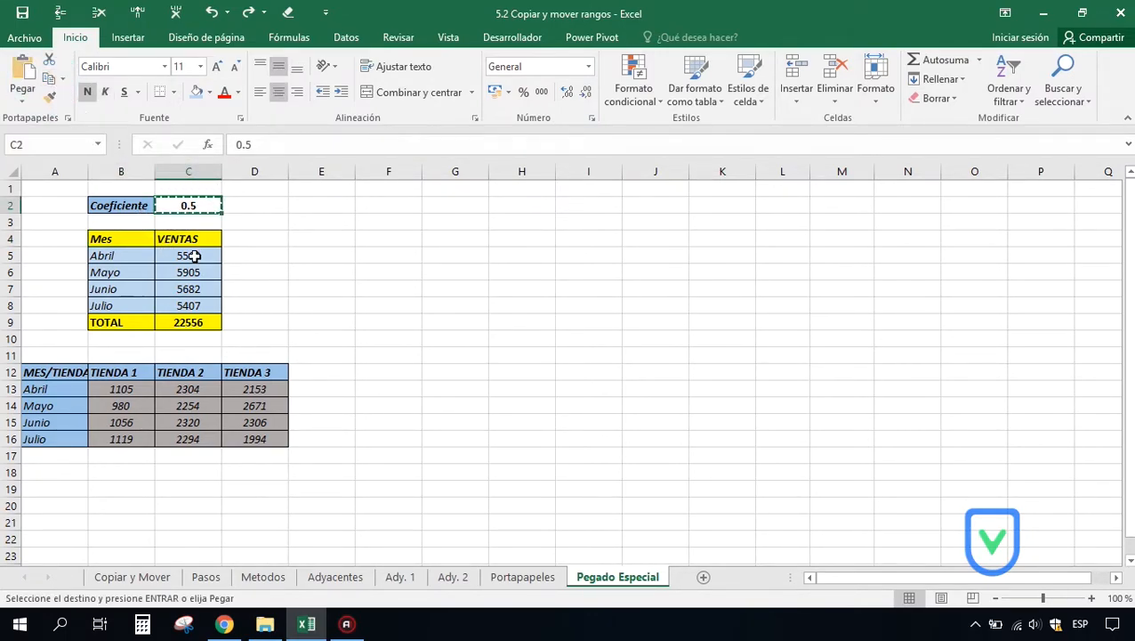
left_click_drag(190, 256, 186, 299)
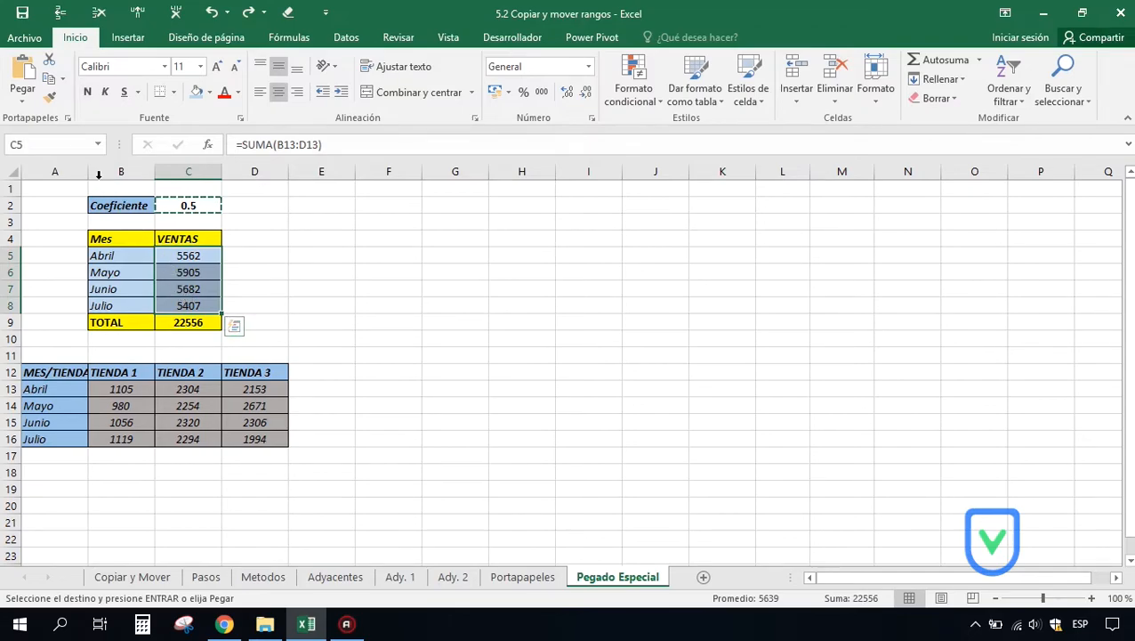
left_click(24, 105)
left_click(49, 272)
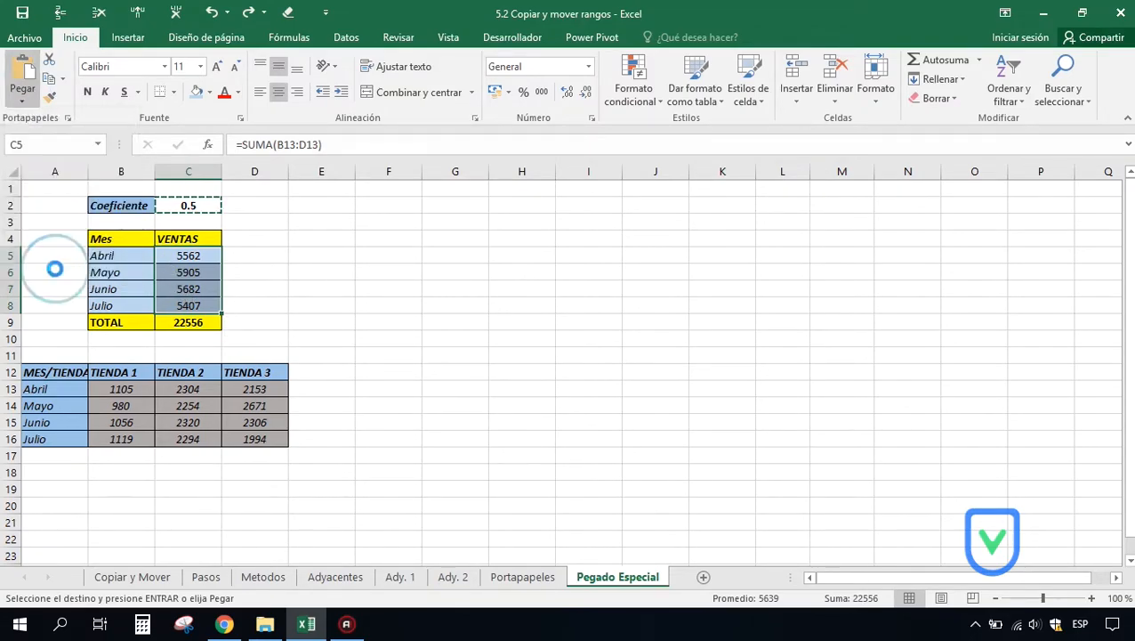
left_click_drag(648, 82, 488, 62)
left_click(649, 223)
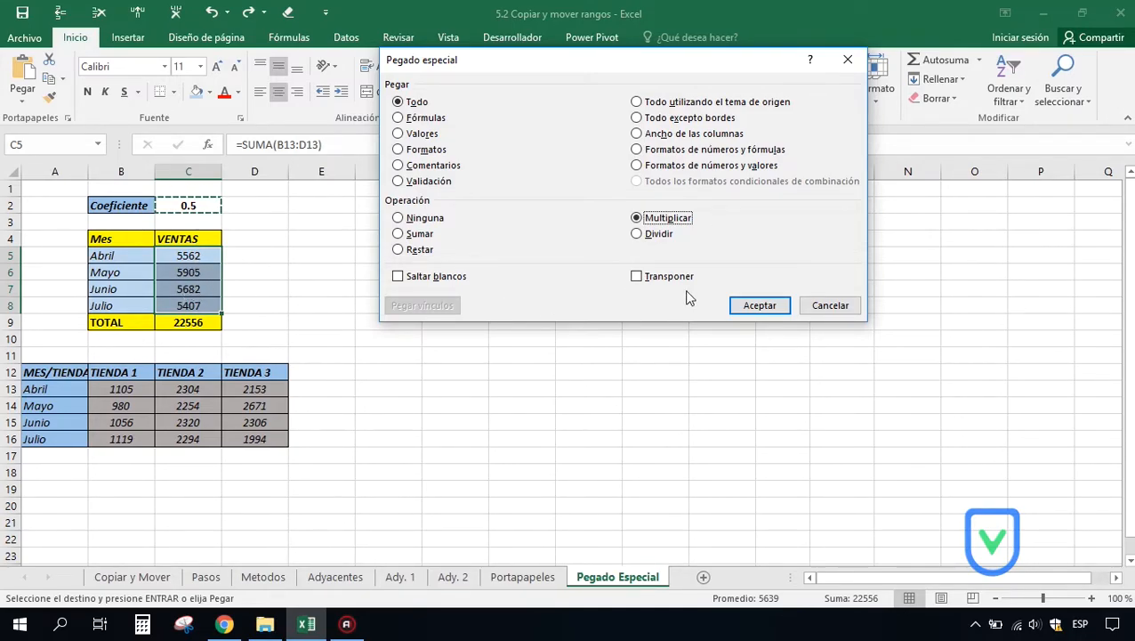
left_click(755, 306)
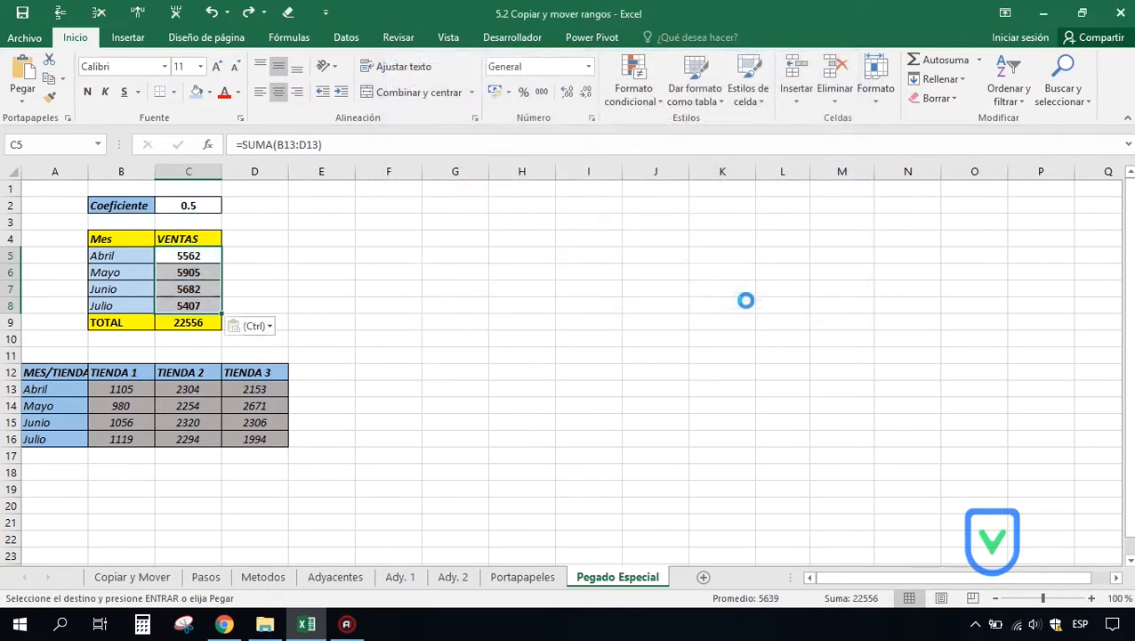
left_click(237, 254)
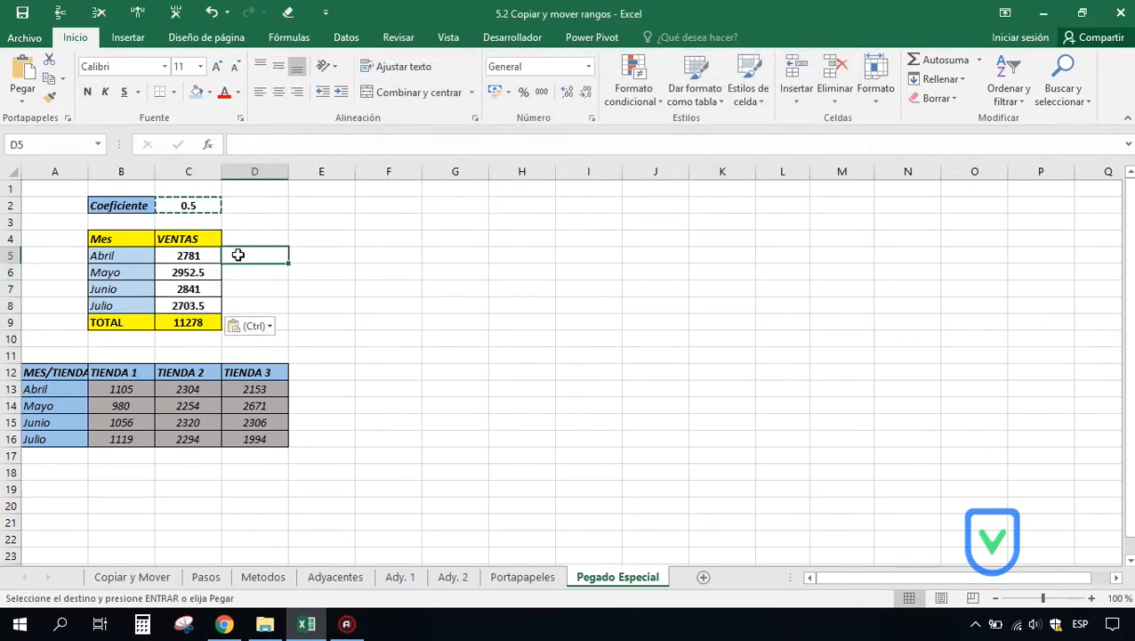
Step: Inspect the formulas in the sales cells C5 to C8 and the total in C9, leaving them unedited
left_click(185, 255)
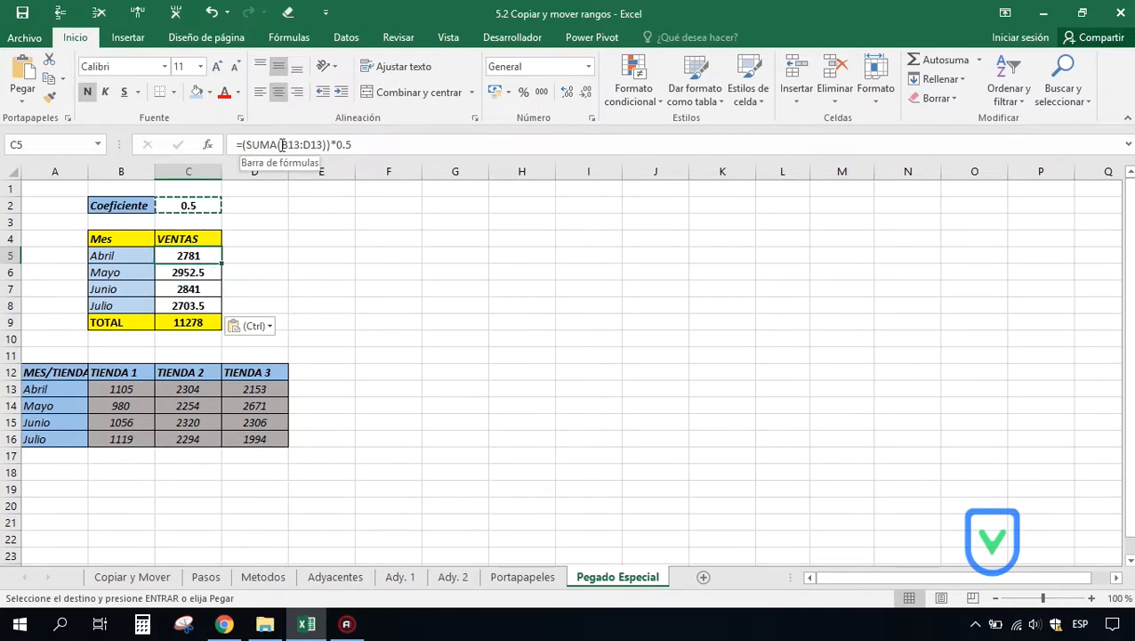
left_click(337, 144)
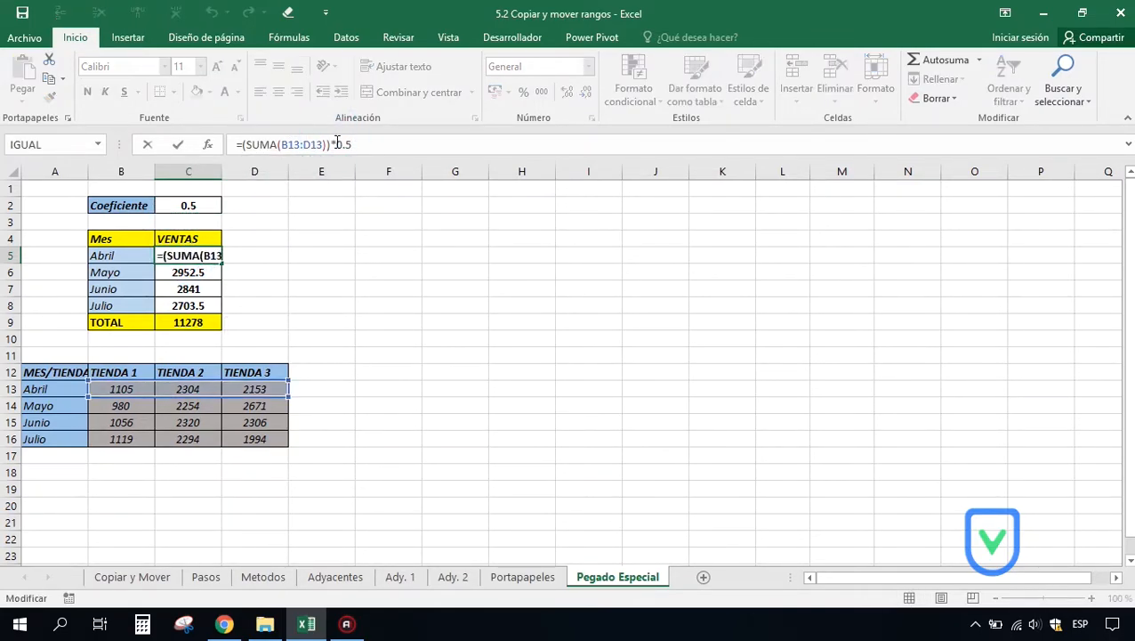
left_click(218, 258)
left_click(203, 273)
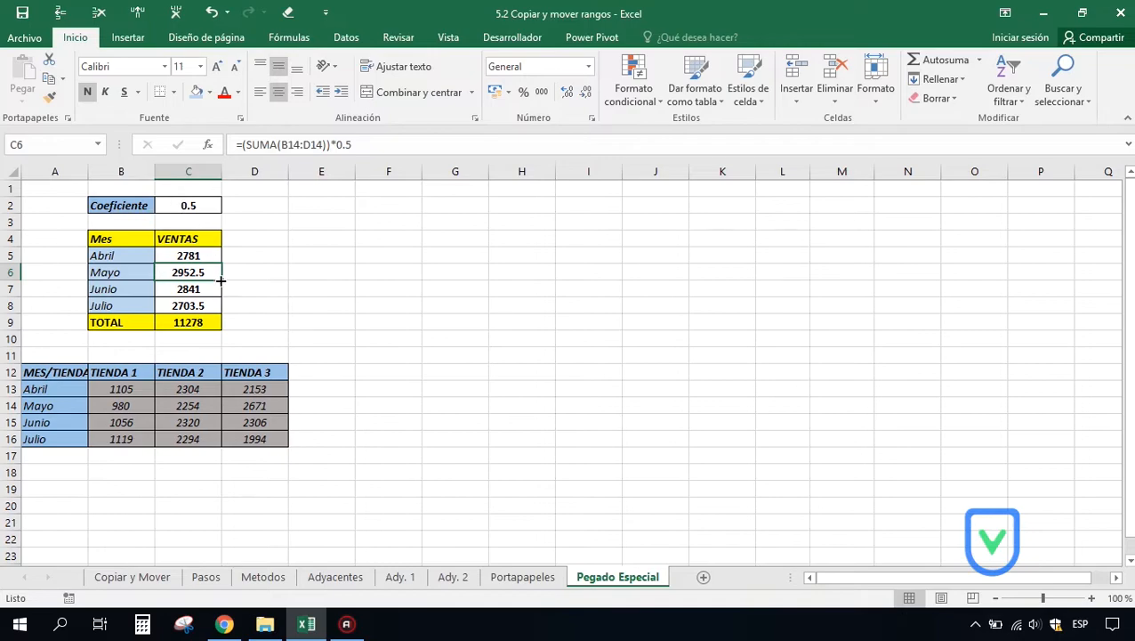
left_click(192, 289)
left_click(188, 303)
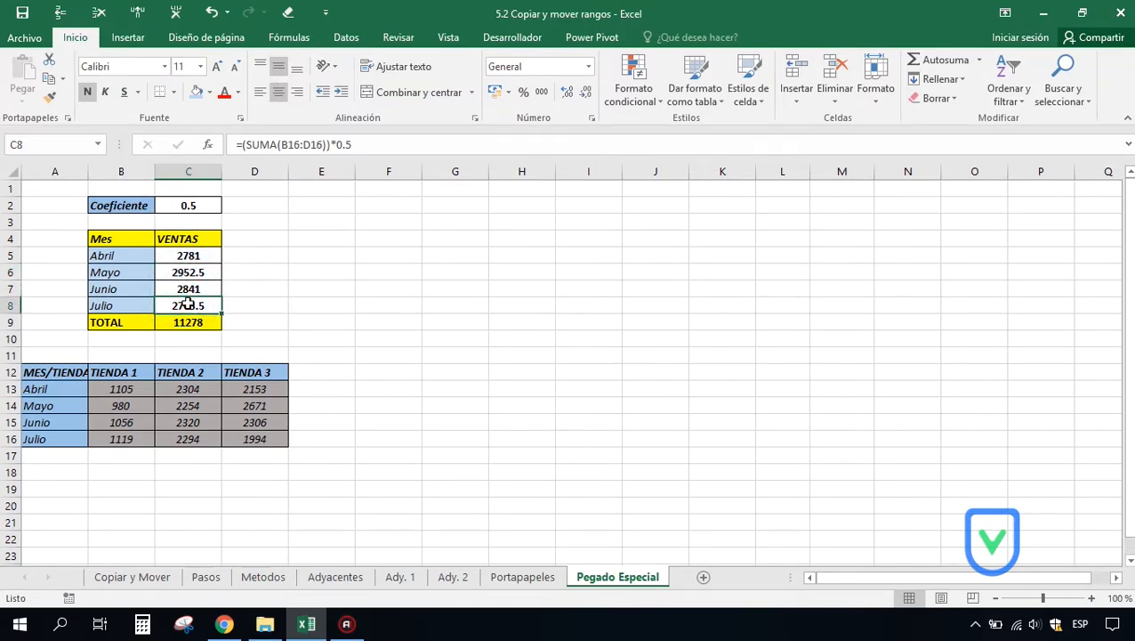
left_click(184, 322)
double_click(183, 322)
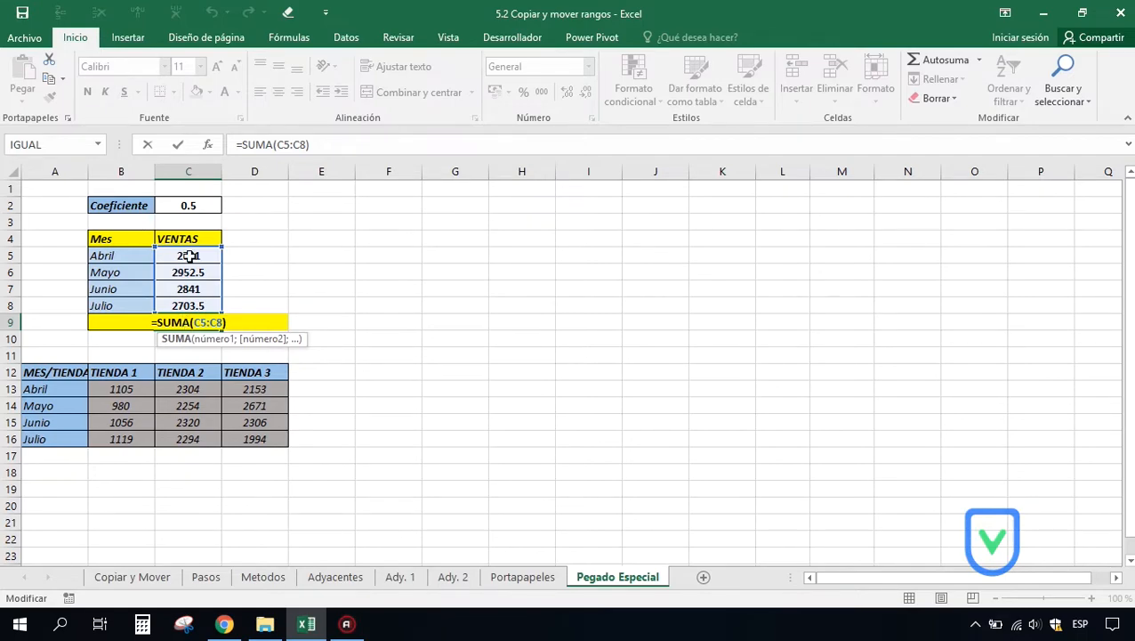
key("Escape")
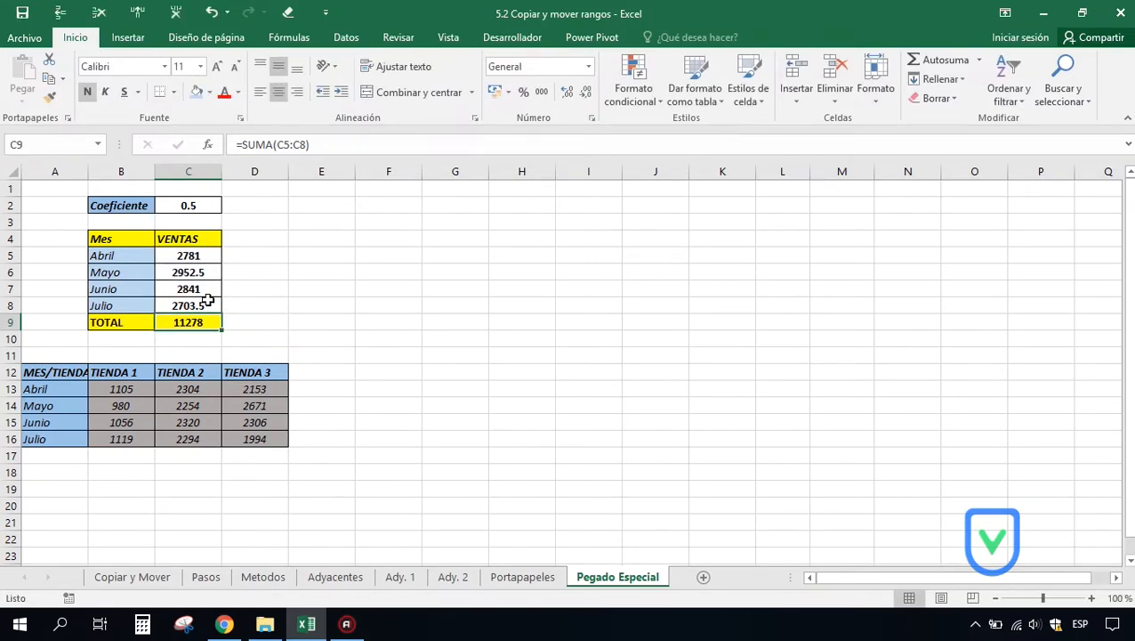
Step: Copy the sales table B4:C9 and review the Paste Special choices available for it
left_click_drag(110, 238, 194, 324)
left_click(49, 78)
left_click(24, 100)
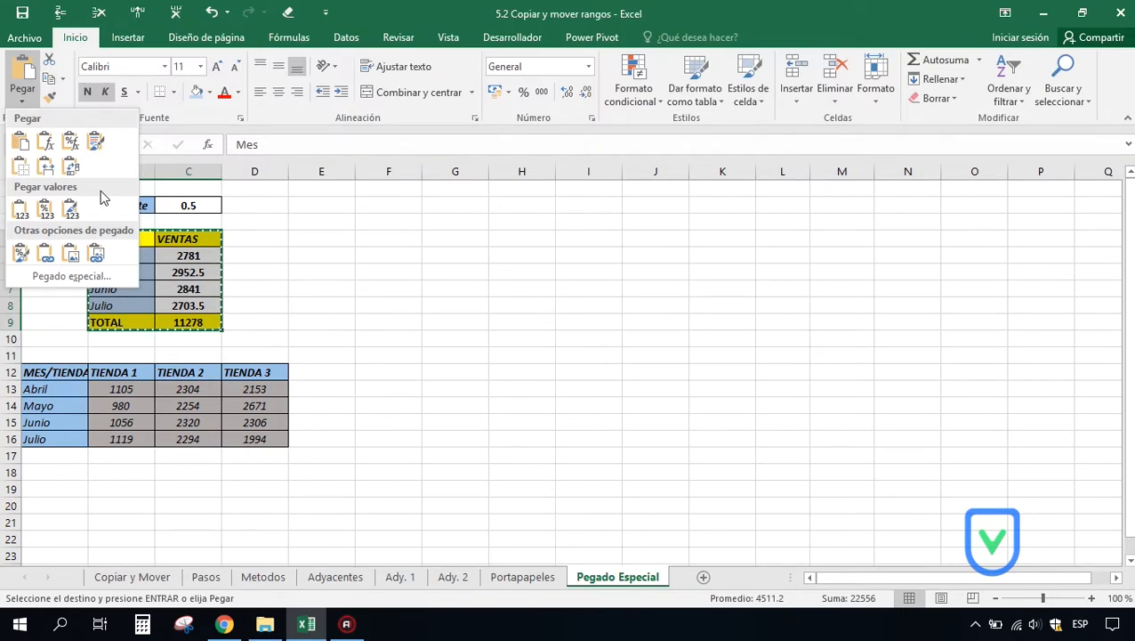
left_click(72, 279)
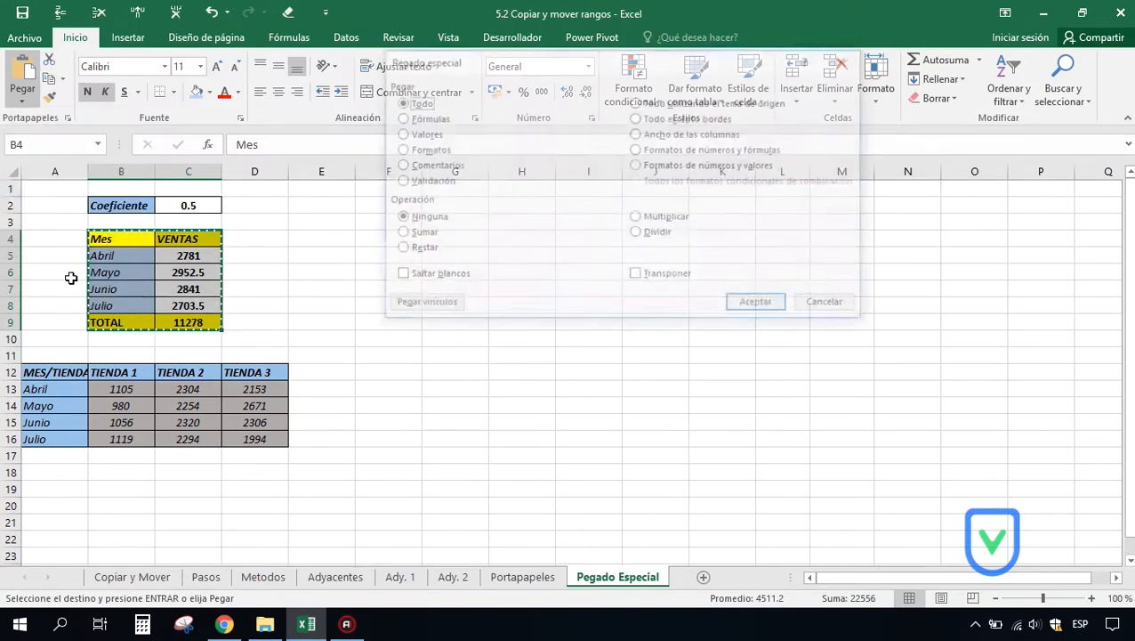
left_click_drag(521, 62, 411, 143)
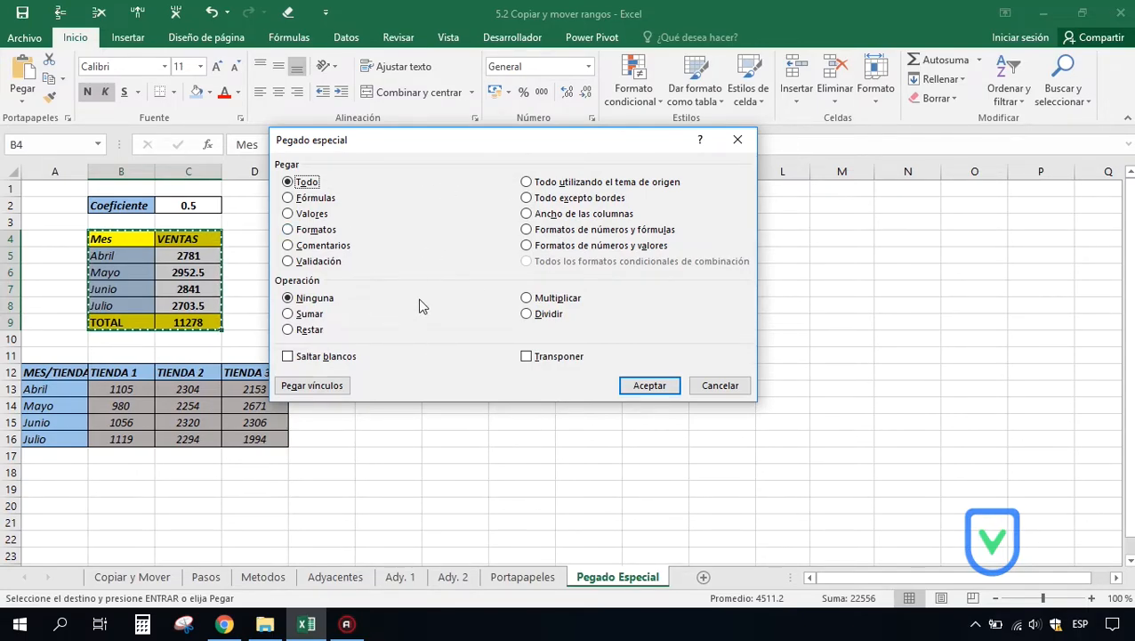
key("Return")
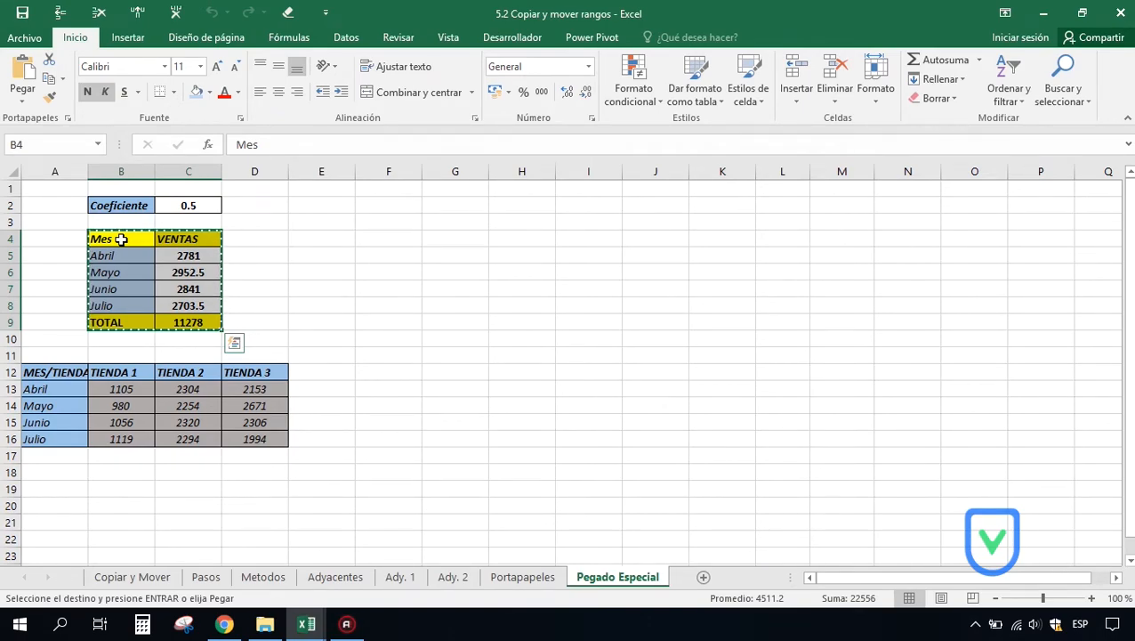
Step: Bring up Paste Special again directly from the copied table, review its choices, and close it without pasting
right_click(121, 239)
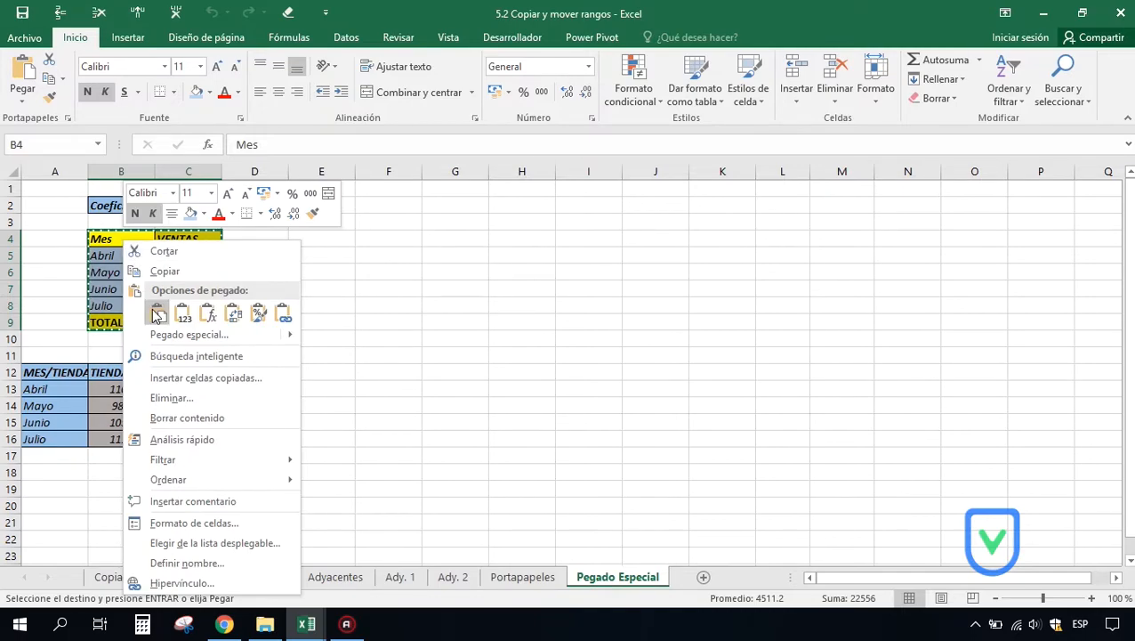
mouse_move(281, 345)
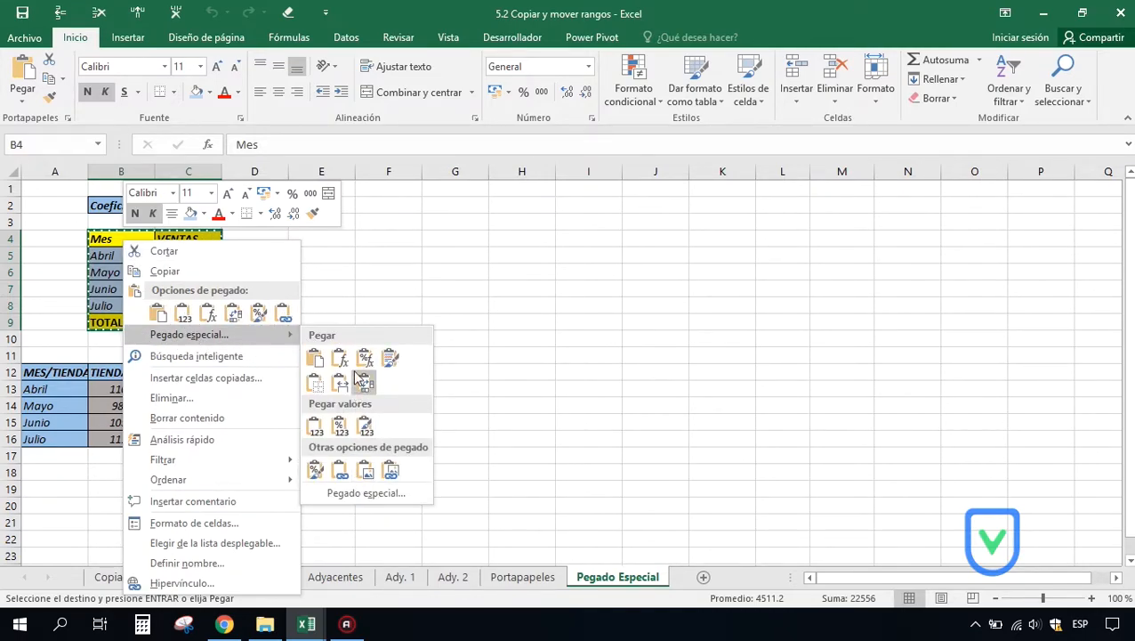
left_click(353, 495)
left_click_drag(337, 343, 467, 139)
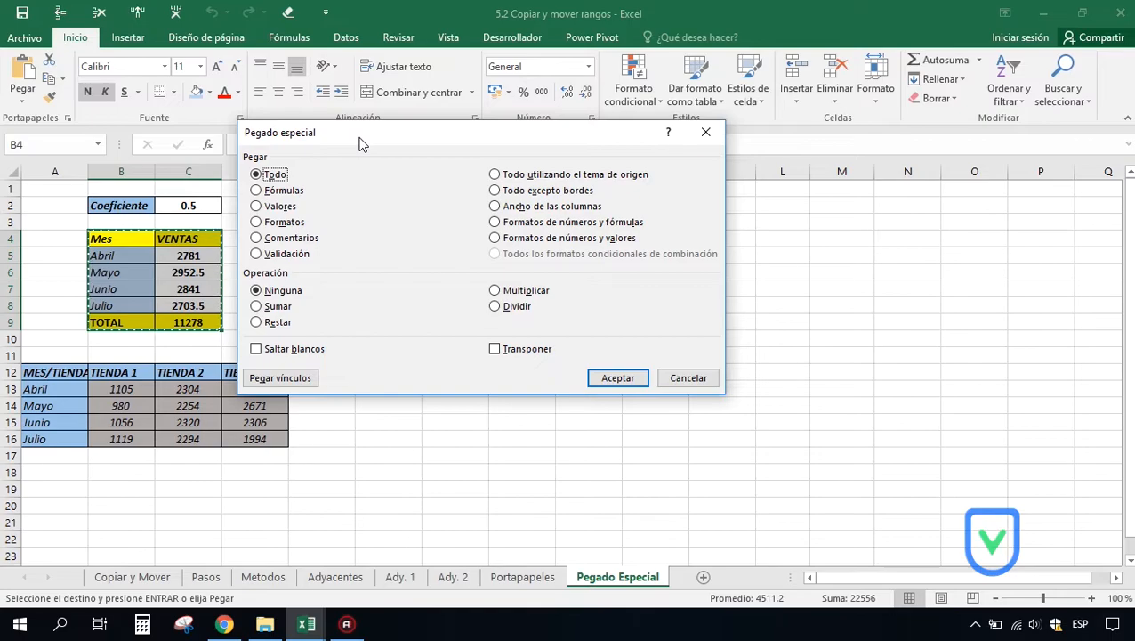
left_click(706, 132)
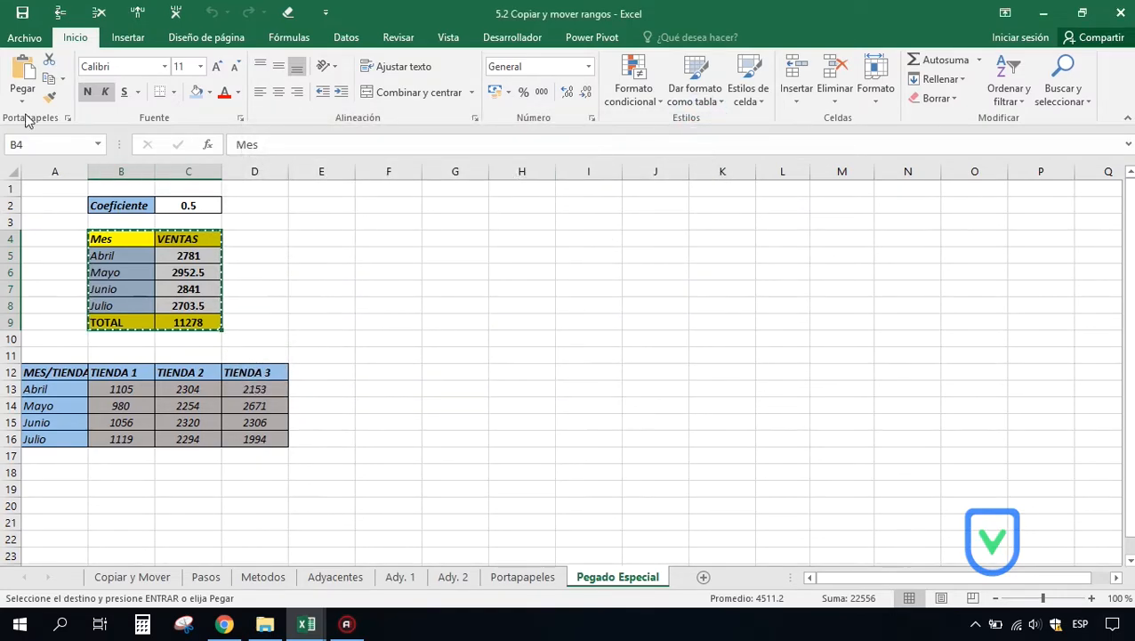
Step: Paste the copied sales table at F4 as a picture and select the pasted picture
left_click(392, 236)
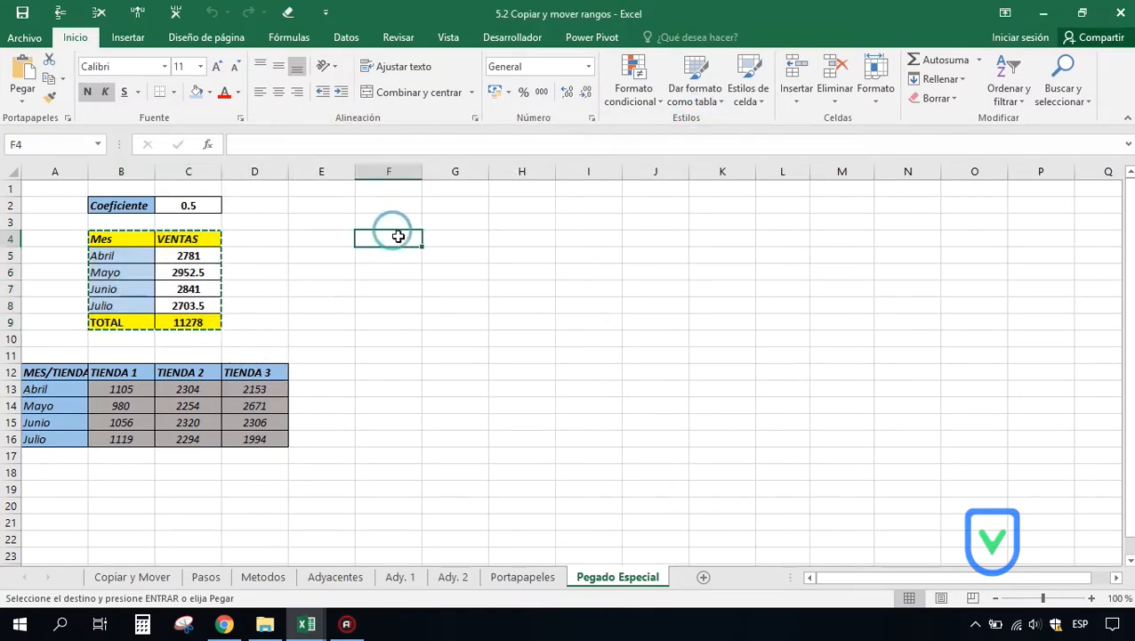
left_click(22, 99)
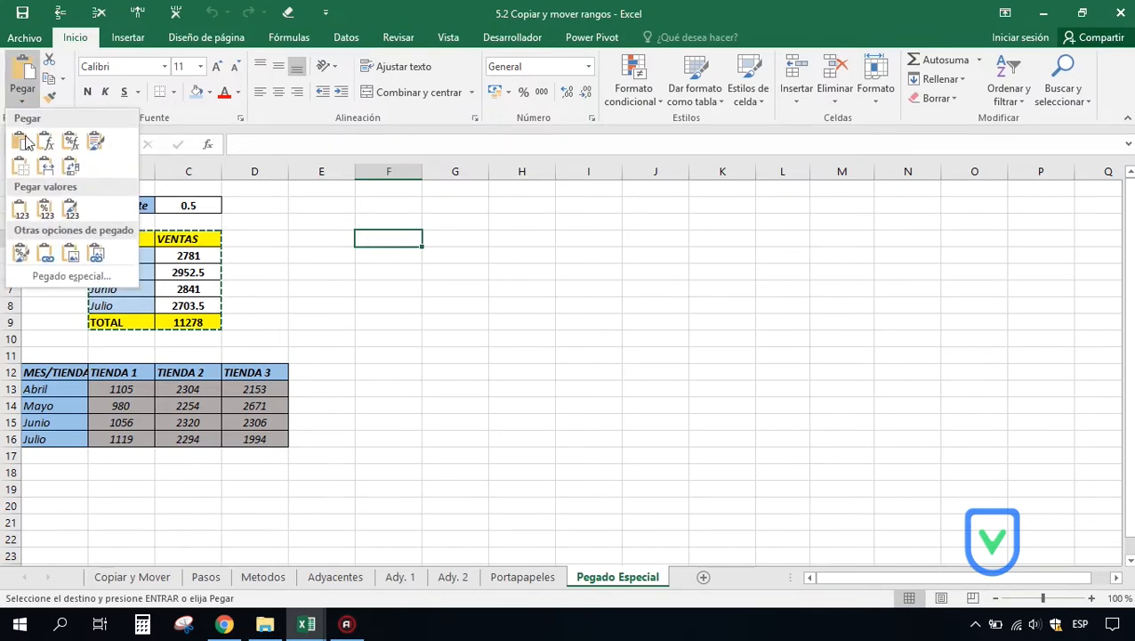
left_click(74, 253)
left_click(274, 270)
left_click(410, 258)
Step: Copy the pasted table picture and open Paste Special to view the choices offered for an image
right_click(387, 257)
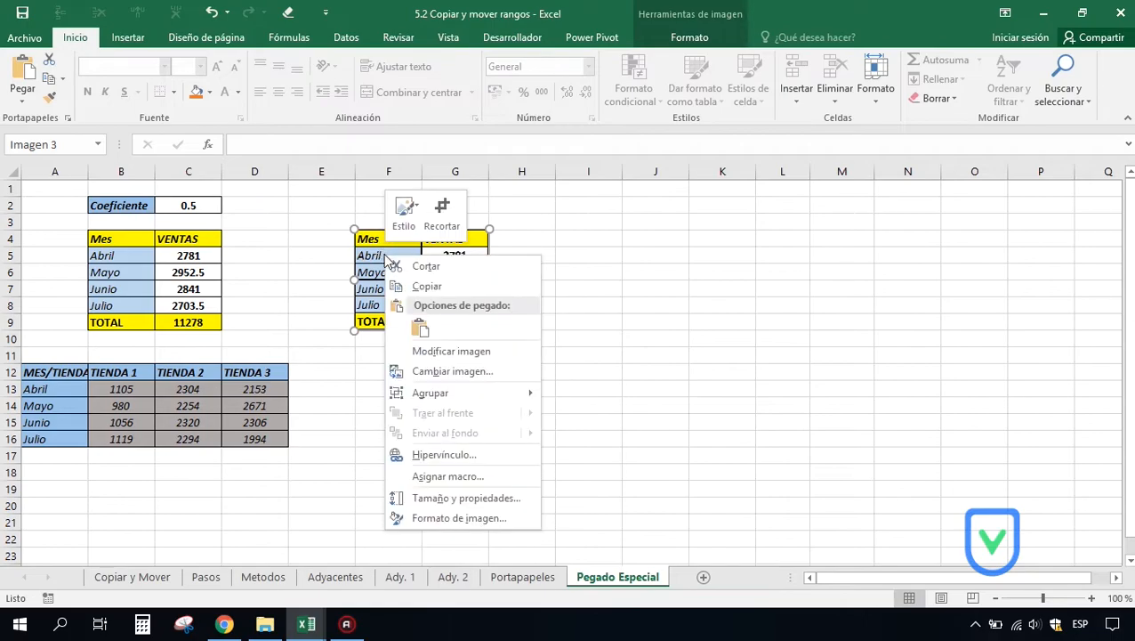
left_click(426, 286)
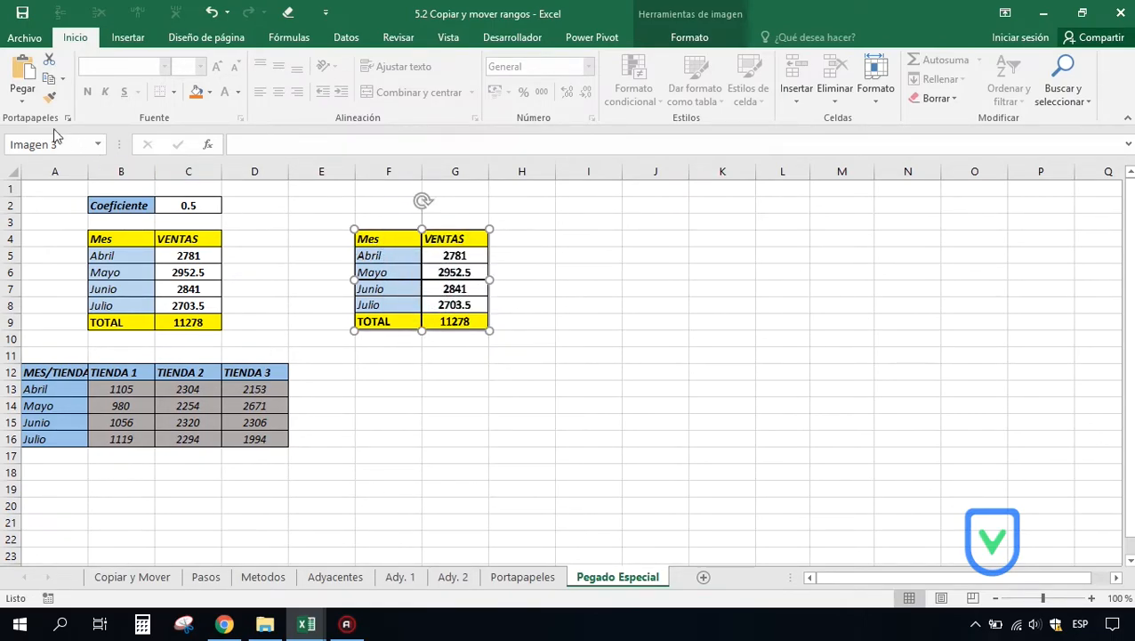
left_click(13, 100)
left_click(64, 163)
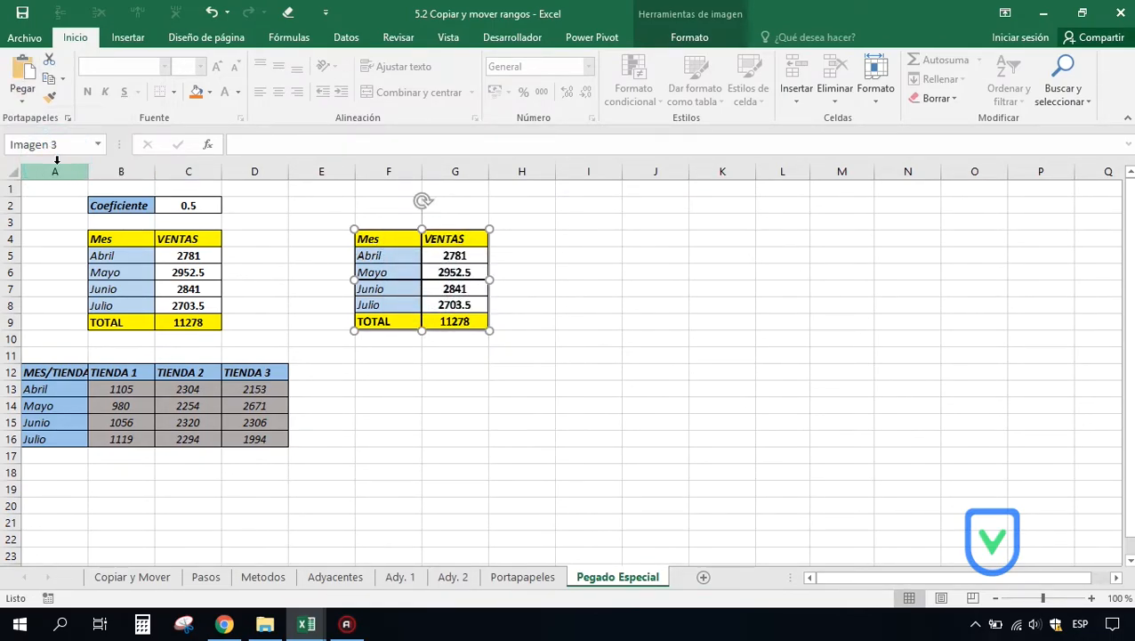
left_click_drag(389, 97, 527, 78)
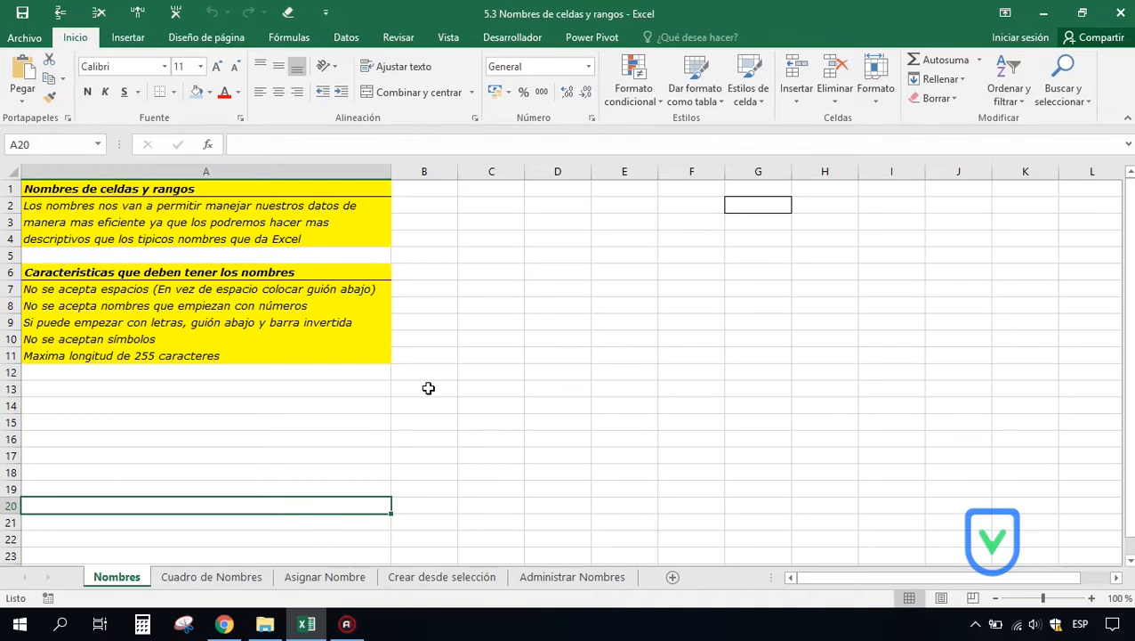
Step: Select B5, the range C4:D8 and B7 in the Nombres sheet to compare their default references in the Name Box
left_click(419, 255)
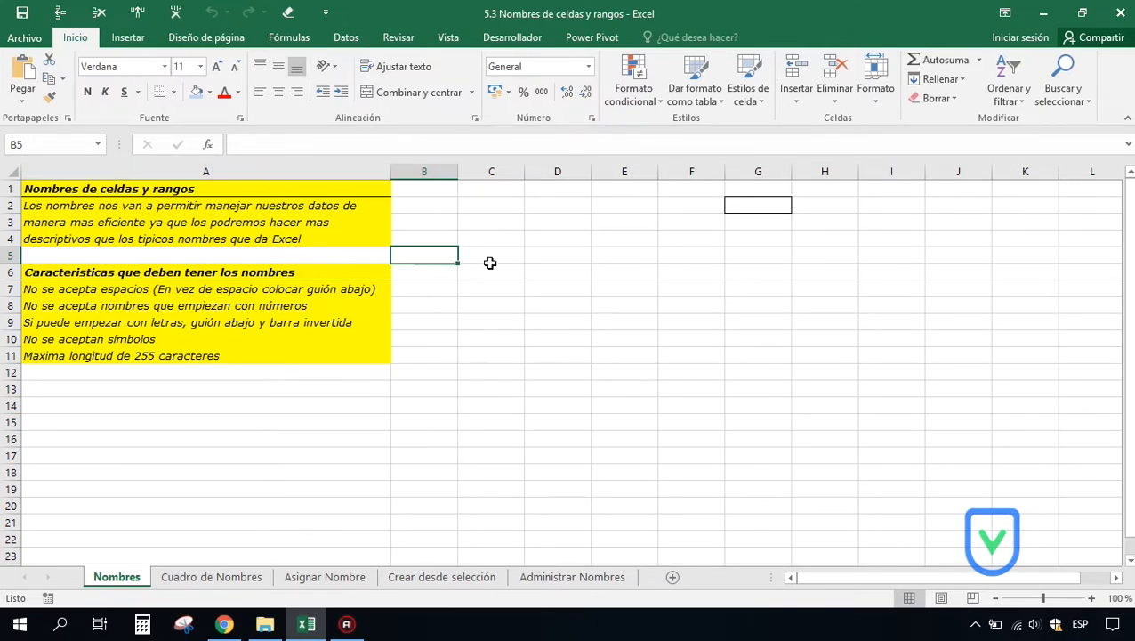
left_click_drag(490, 237, 546, 303)
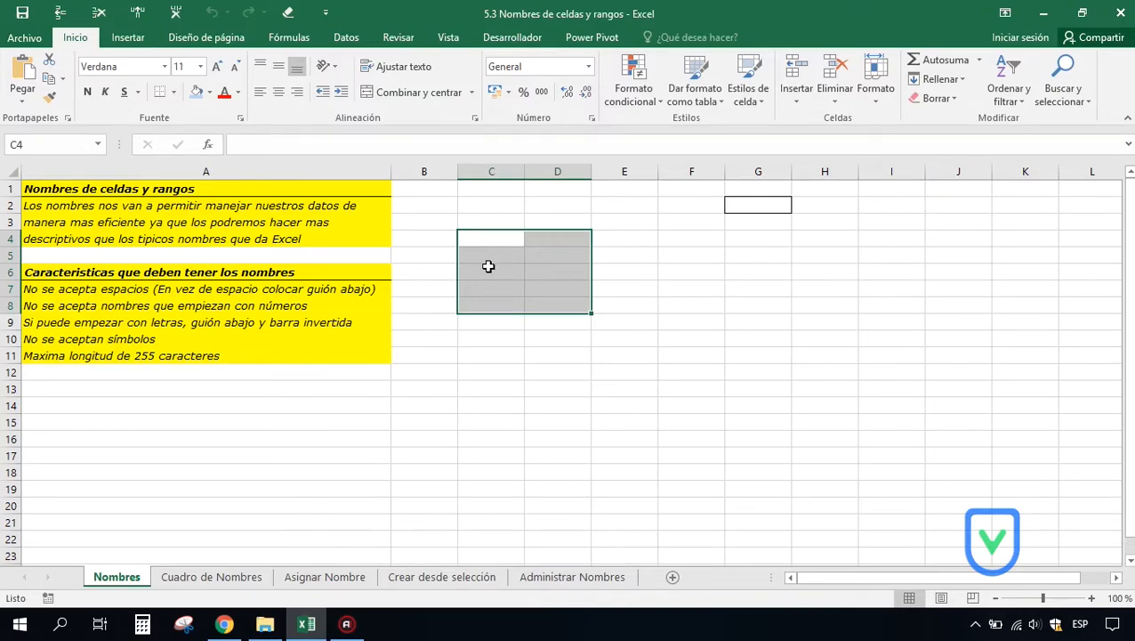
left_click(430, 256)
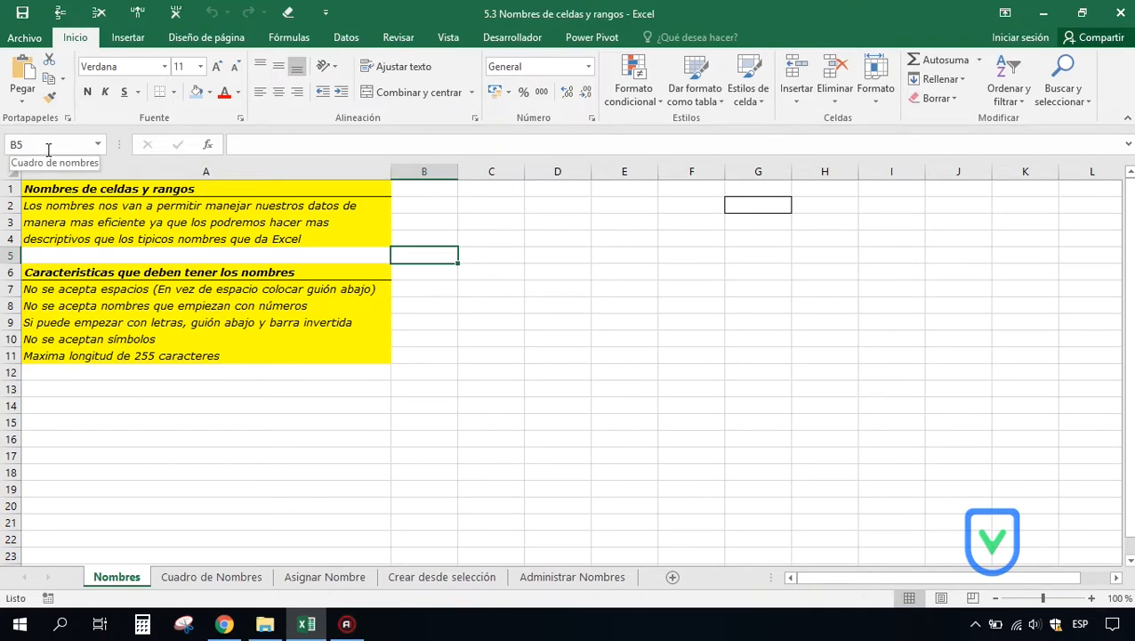
left_click(424, 289)
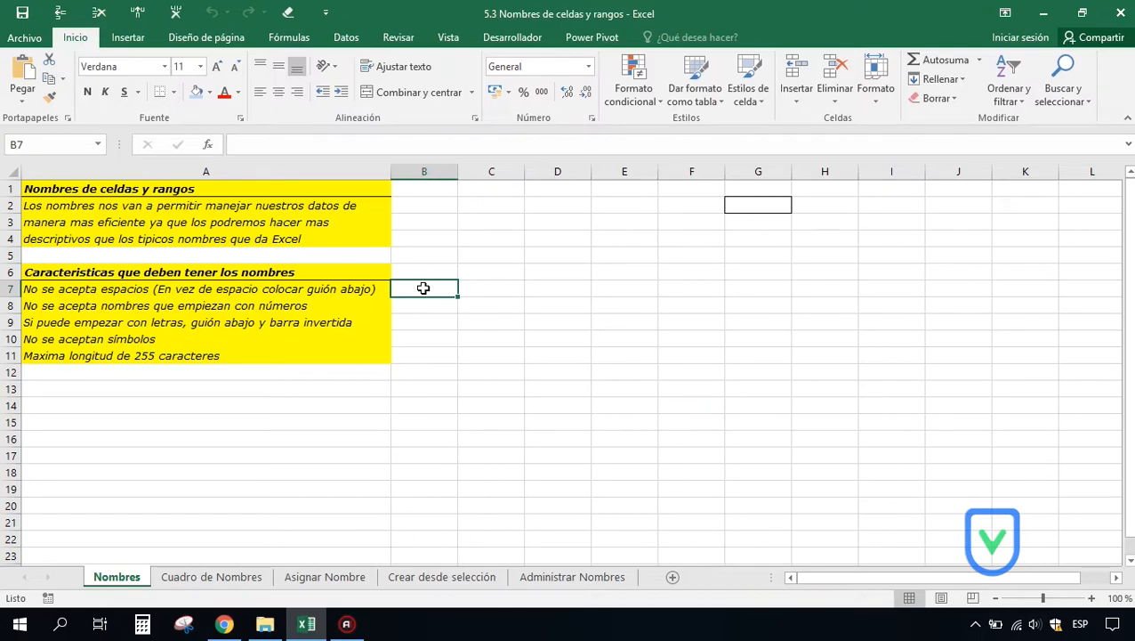
Step: Go through the naming rules in A6:A11 of the Nombres sheet one cell at a time
left_click(110, 270)
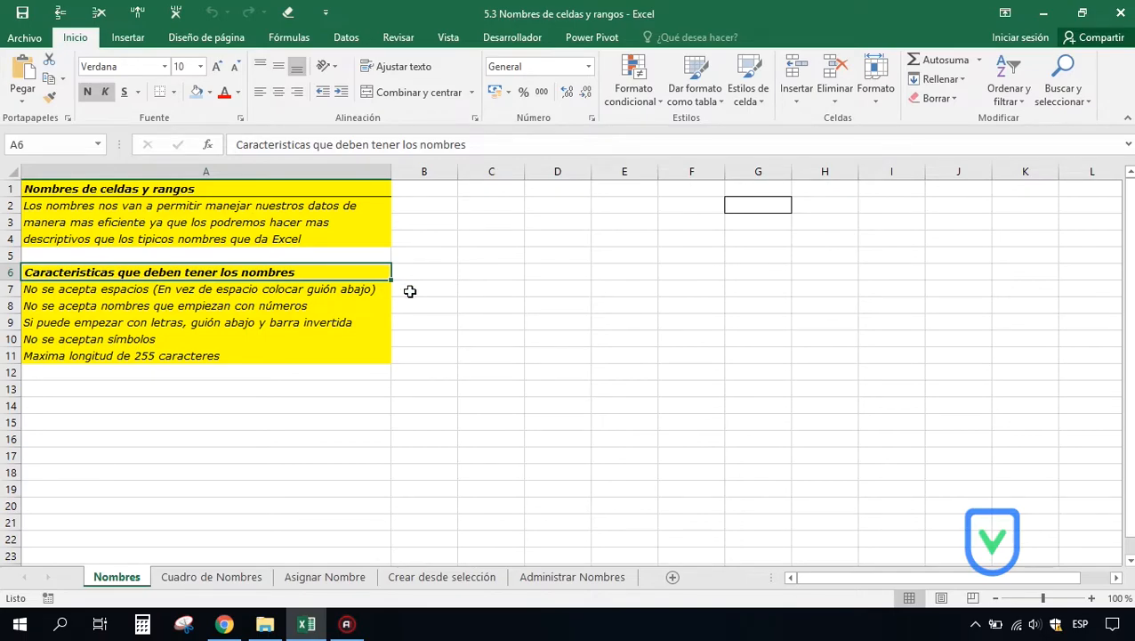
left_click(360, 288)
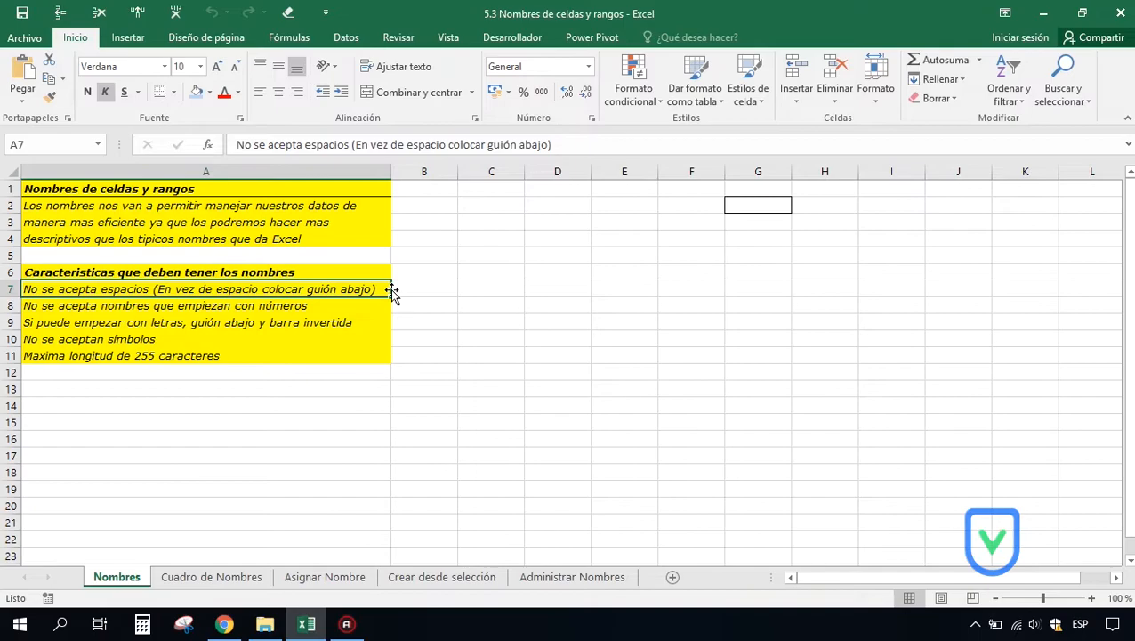
left_click(356, 305)
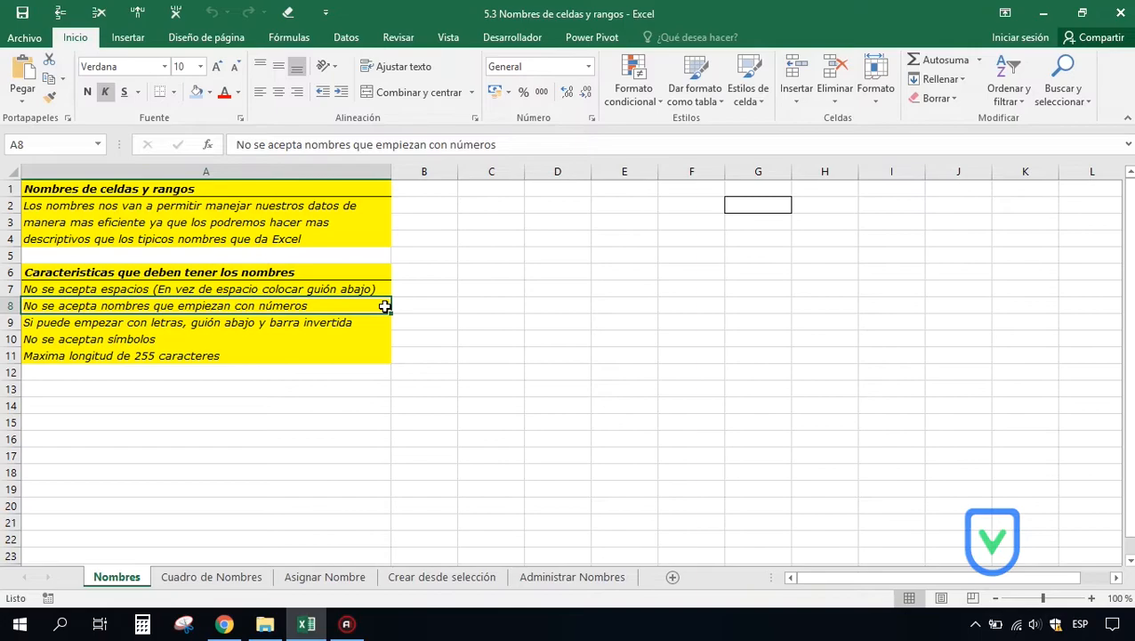
left_click(375, 322)
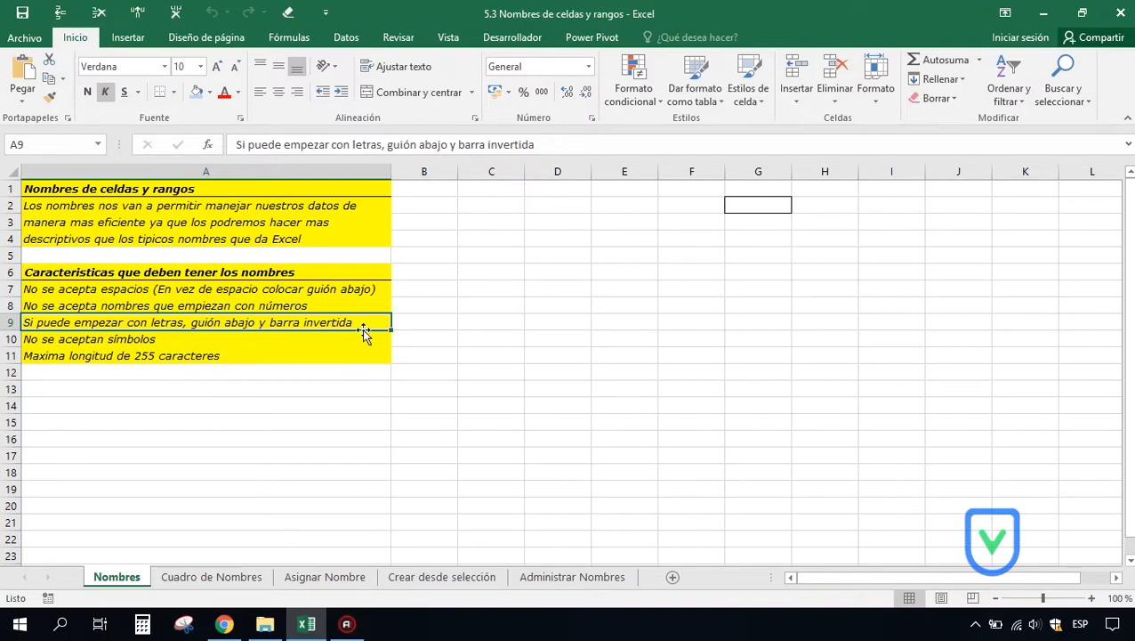
left_click(346, 339)
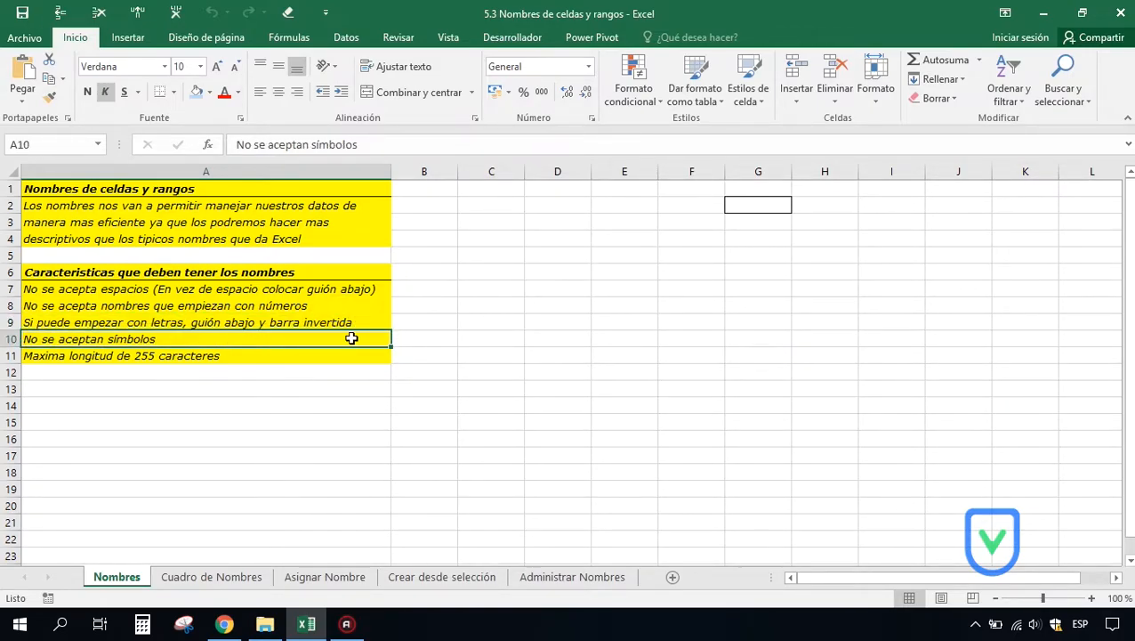
left_click(309, 357)
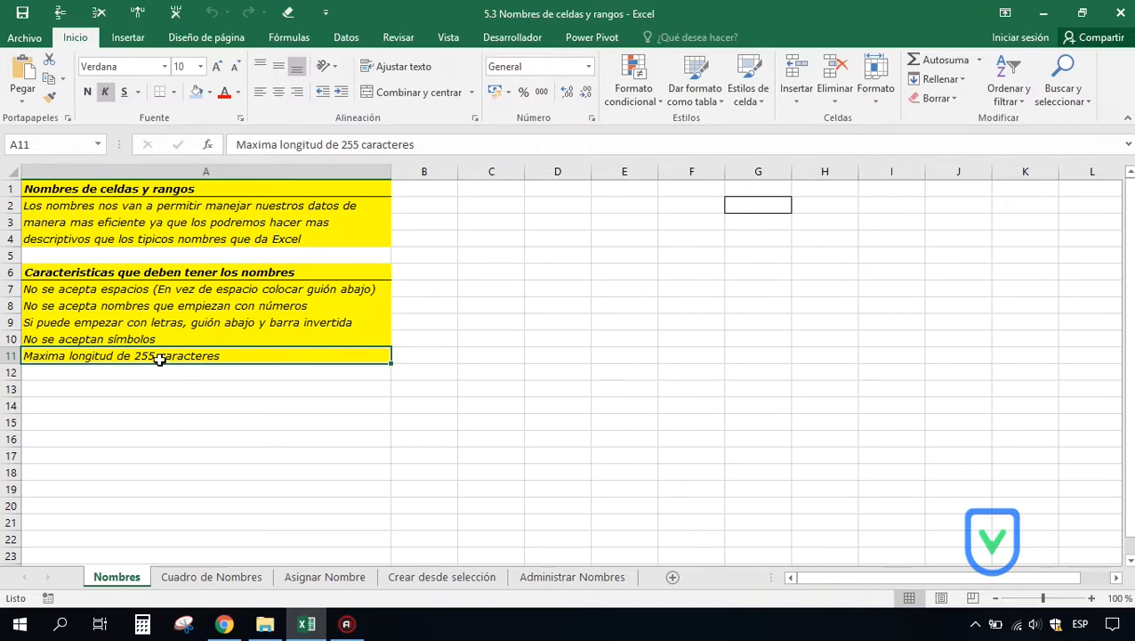
Step: In the Cuadro de Nombres sheet, name cell F5 facebook2012 through the Name Box, then reselect the cell from C4 to check its name
left_click(189, 578)
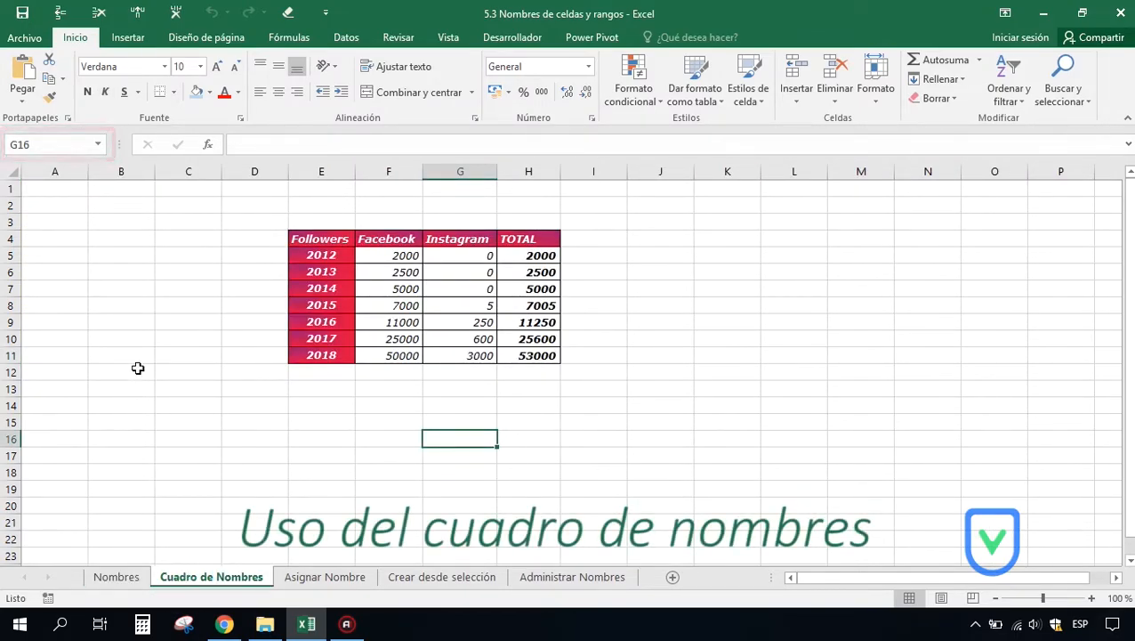
left_click(389, 256)
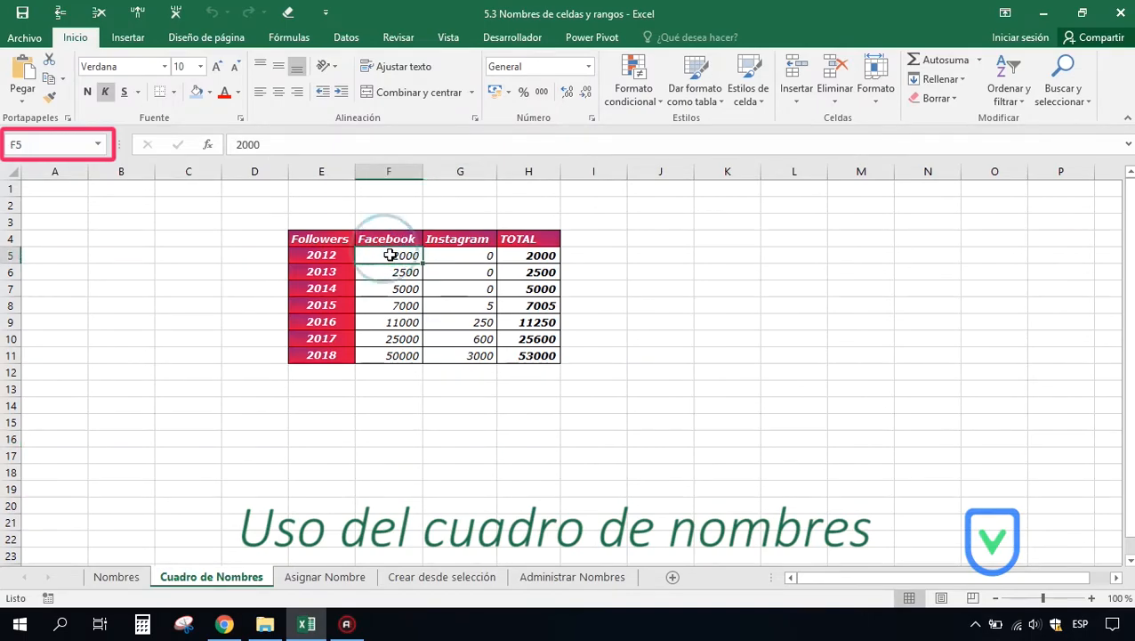
left_click(40, 144)
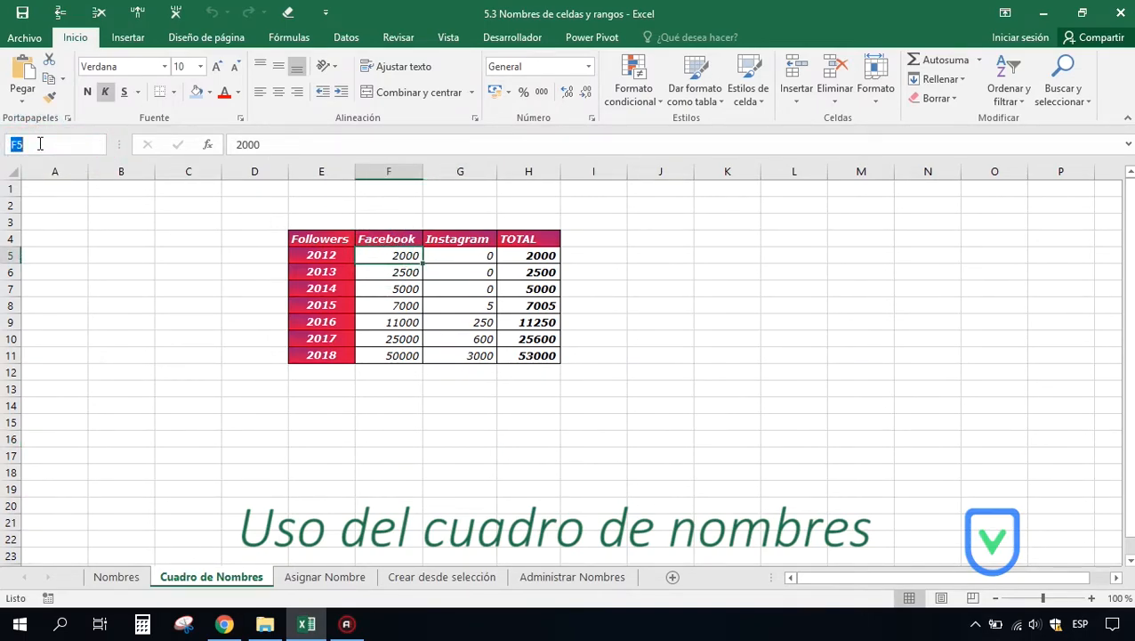
type("facebook2012")
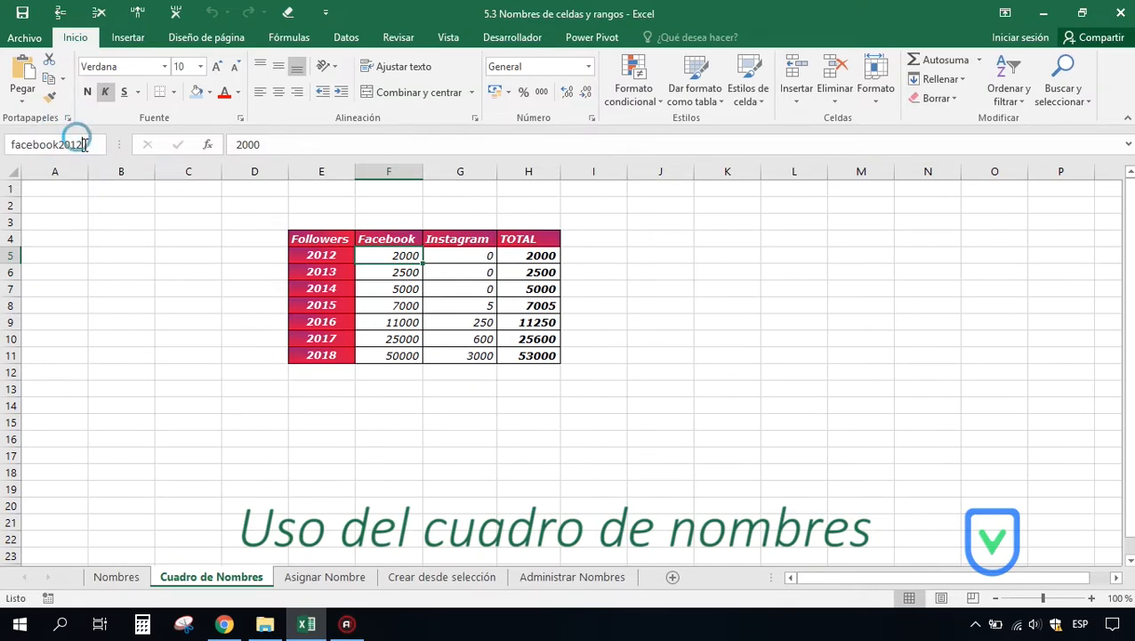
key("Return")
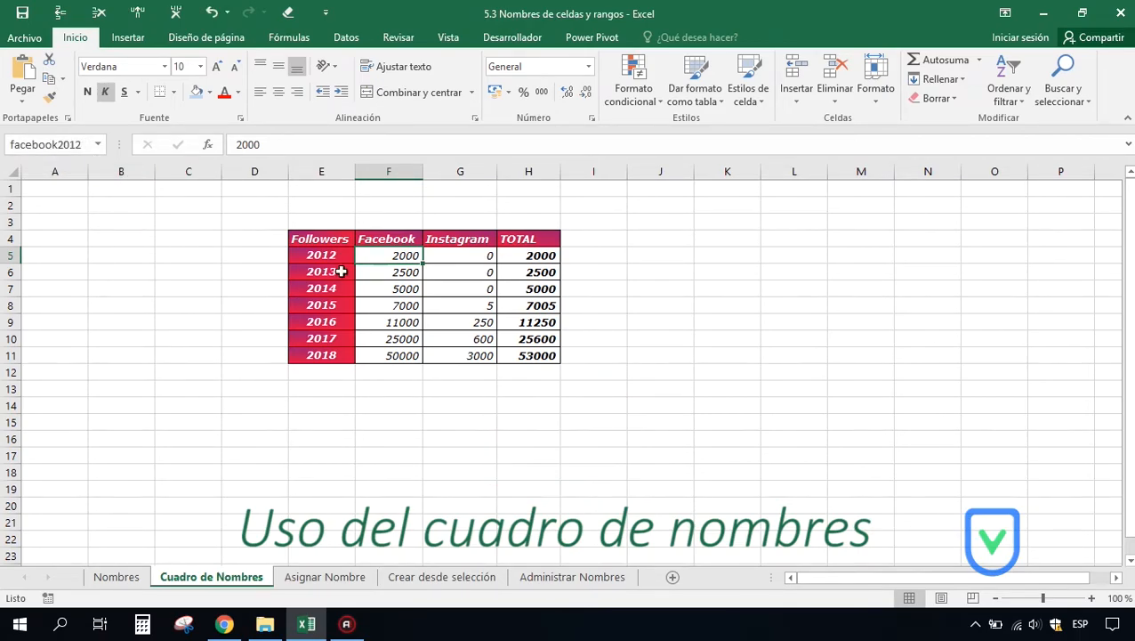
left_click(198, 239)
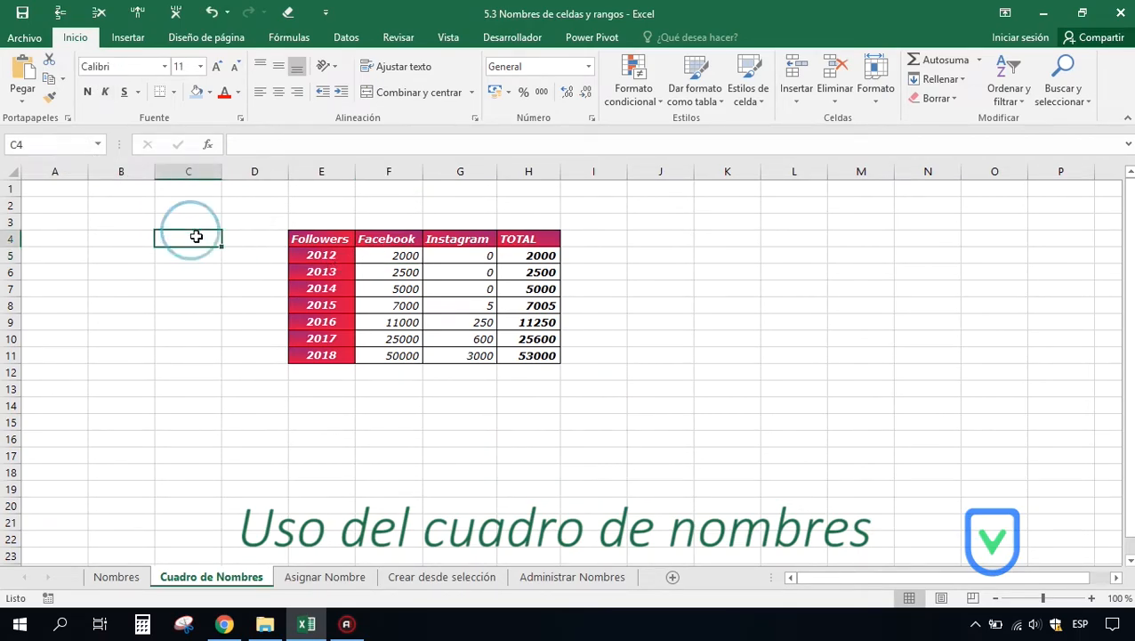
left_click(391, 255)
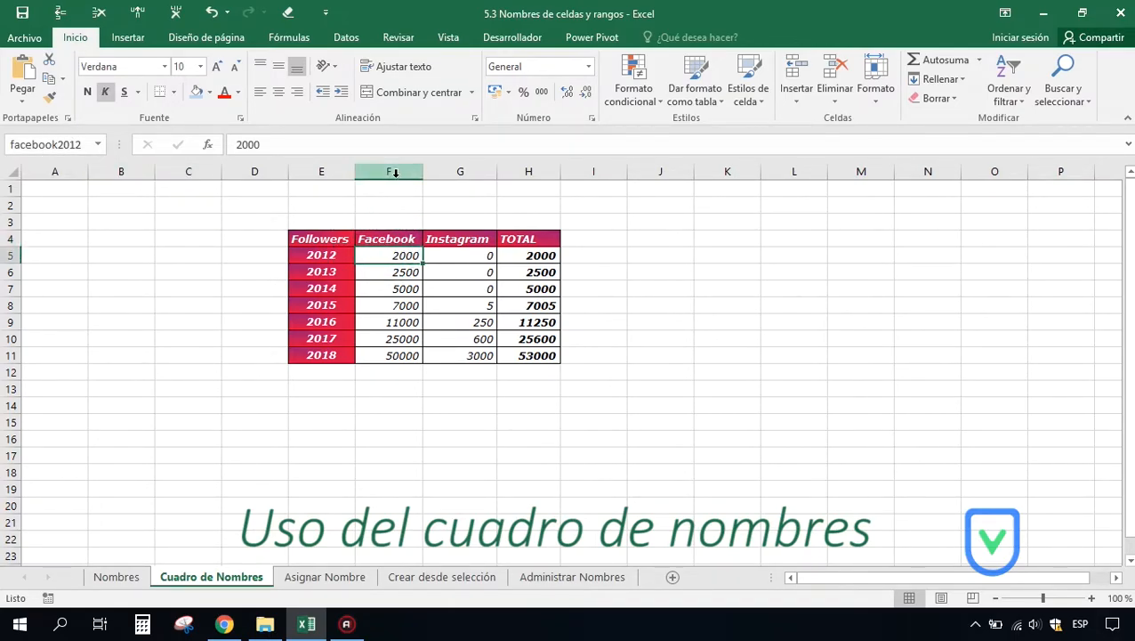
Step: Try to assign the already used name facebook2012 to cell F6 through the Name Box
left_click(375, 272)
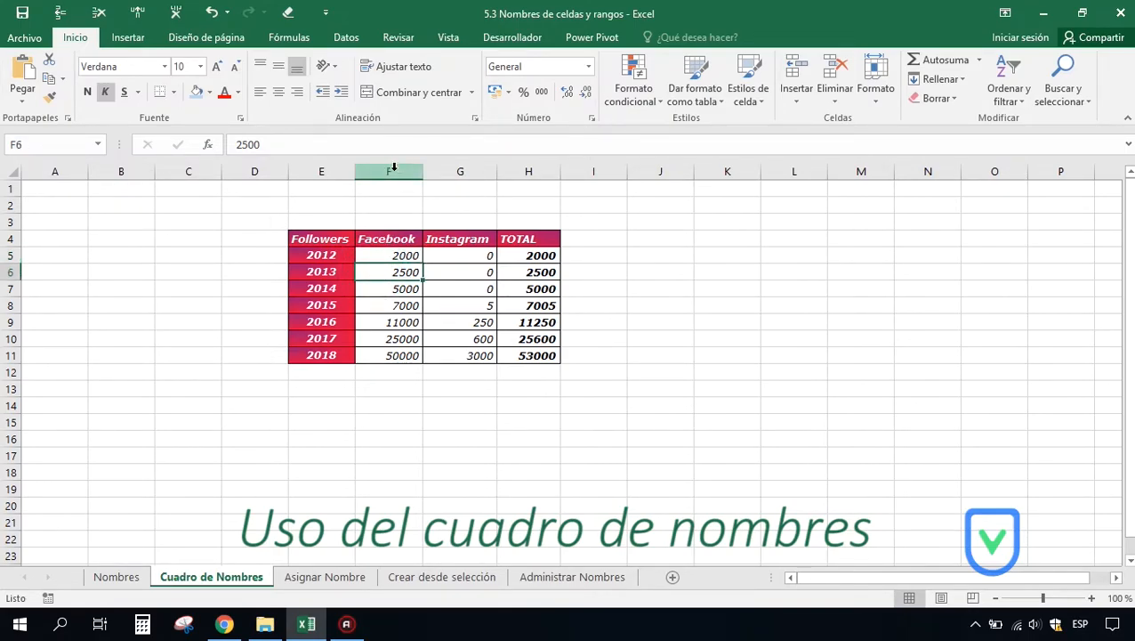
left_click(49, 143)
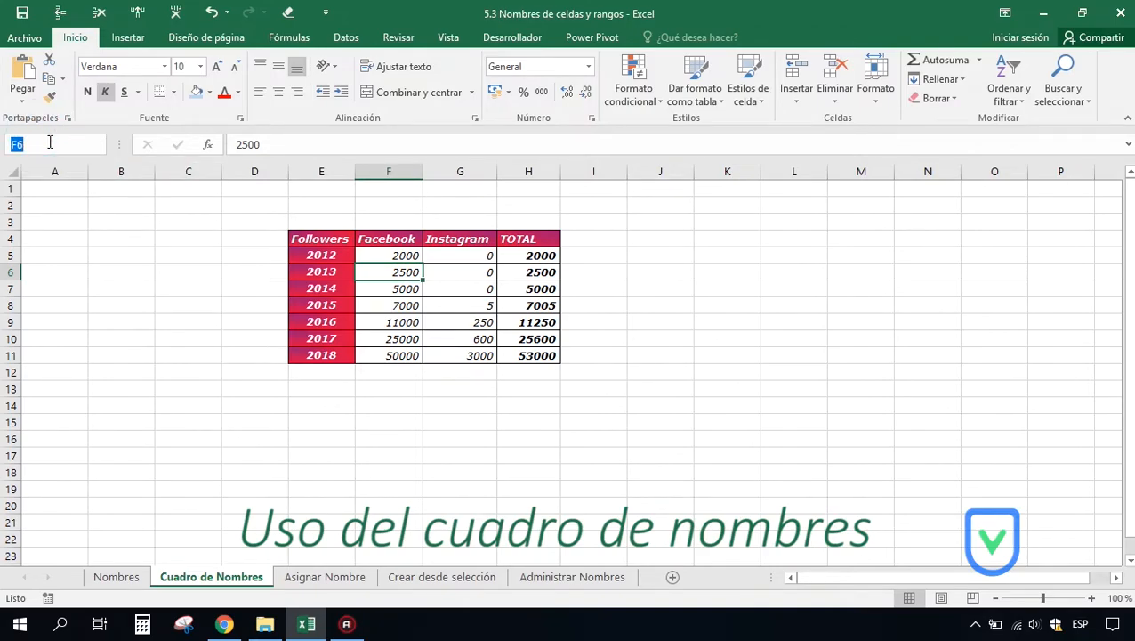
type("facebook2012")
key("Return")
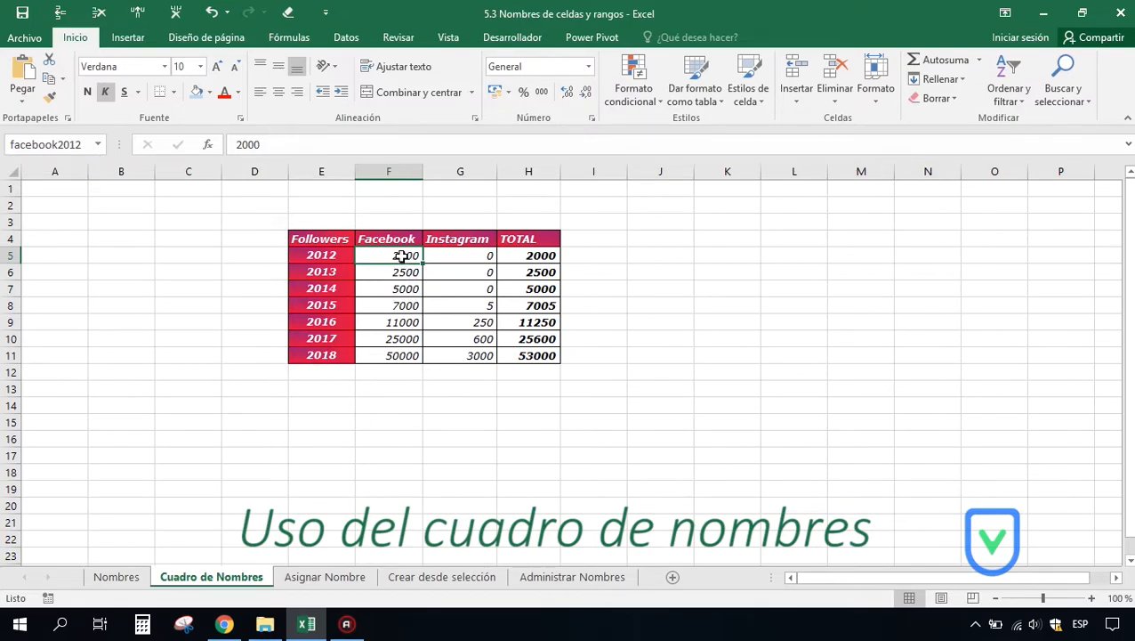
Step: Try to give the 2013 Facebook cell, F6, a name that starts with a number followed by "facebook"
left_click(65, 145)
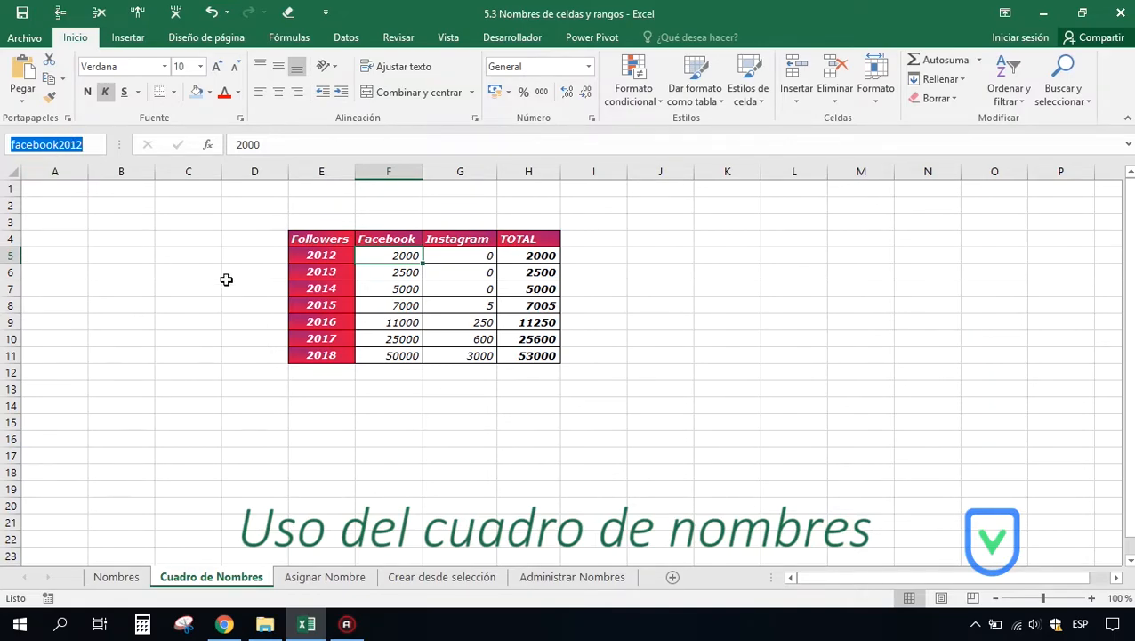
left_click(387, 272)
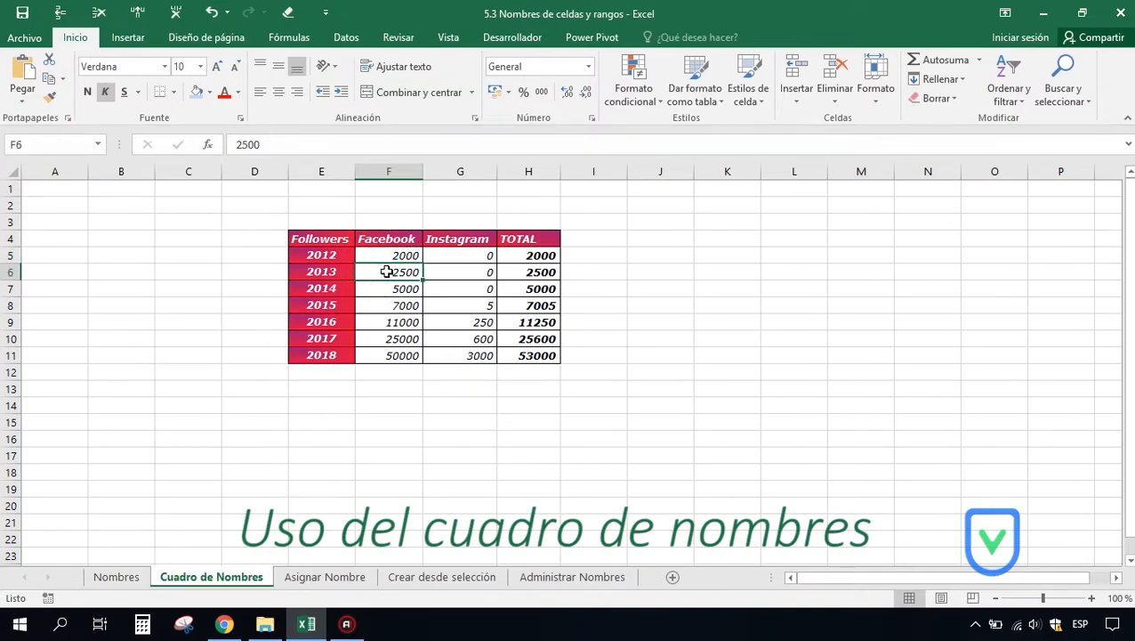
left_click(43, 149)
type("12")
type("013")
type("facebook")
key("Return")
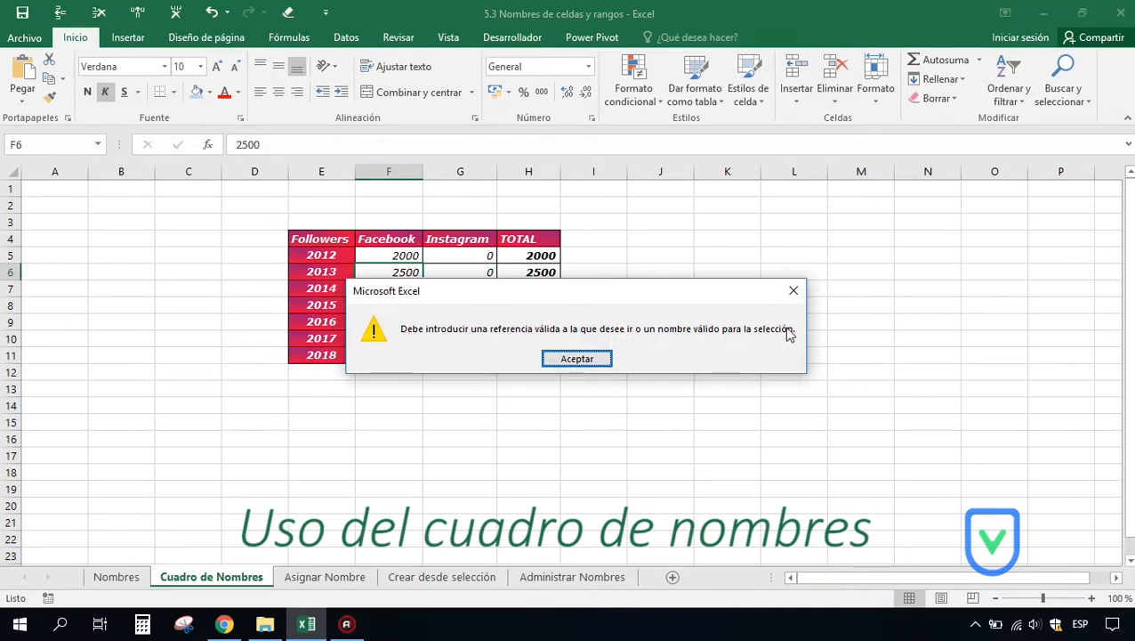
left_click(574, 357)
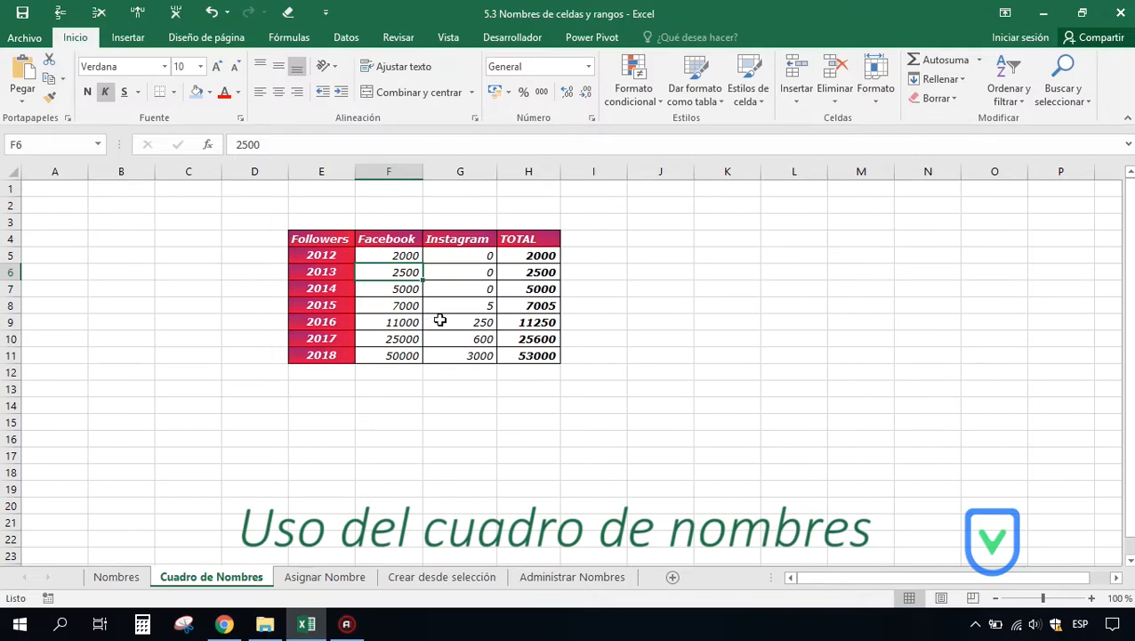
Step: Name the TOTAL column values in H5:H11 "totales"
left_click_drag(529, 256, 535, 349)
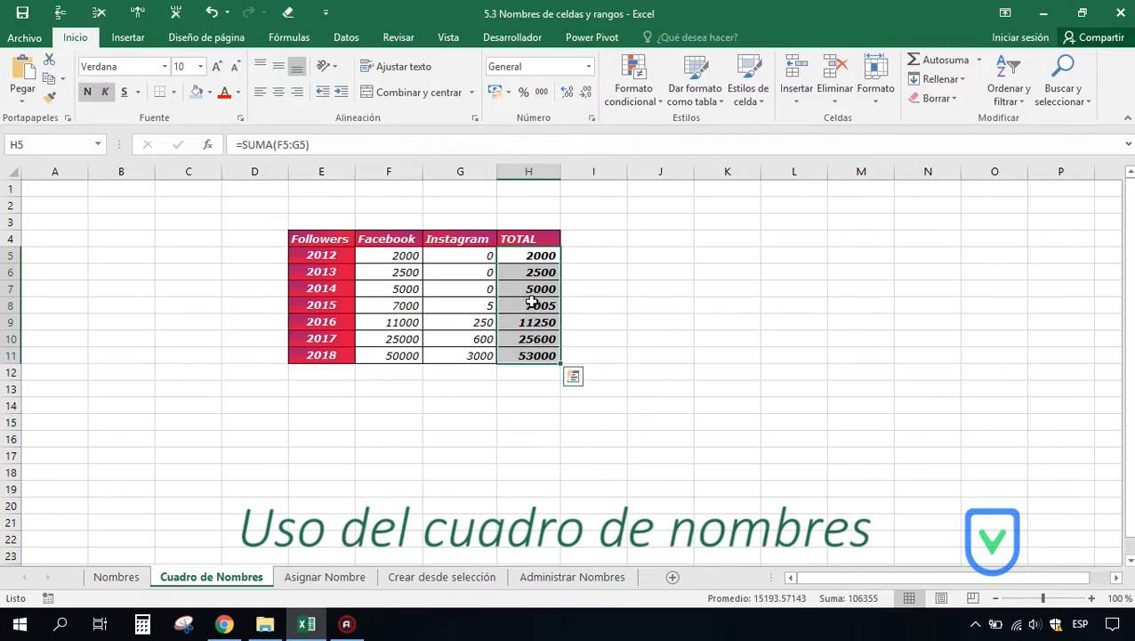
left_click(55, 145)
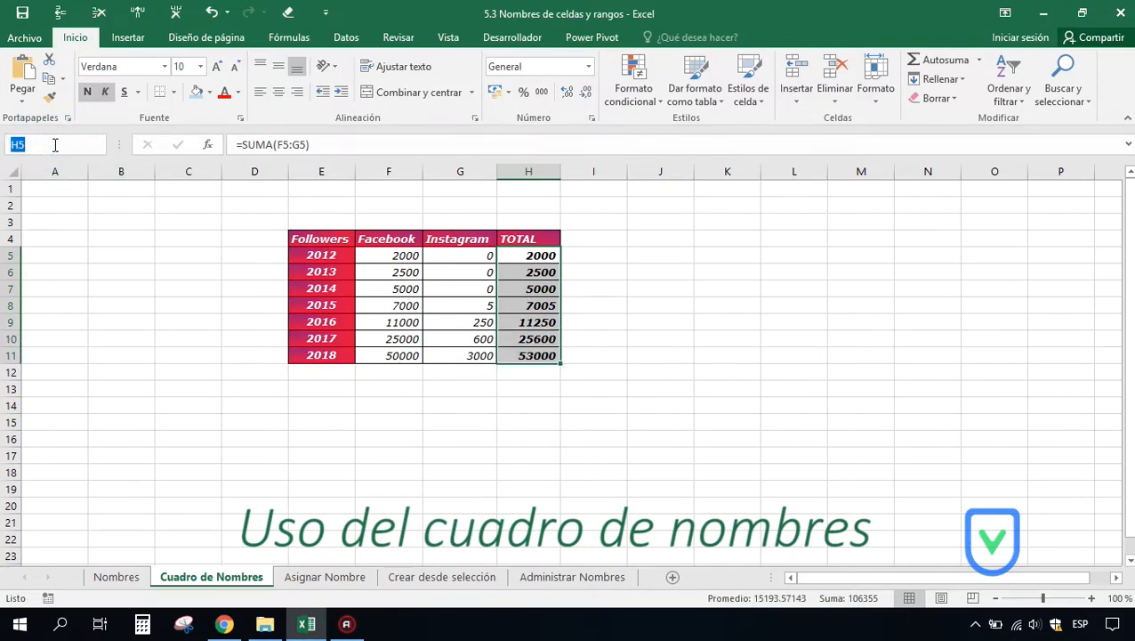
type("totales")
key("Return")
left_click(270, 285)
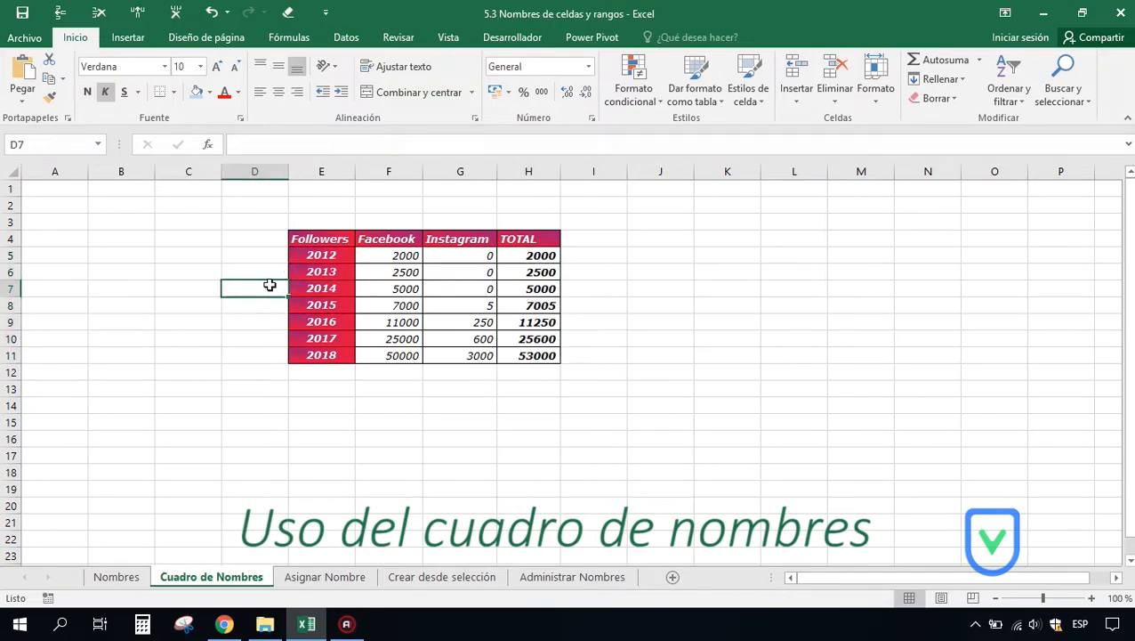
Step: Reselect the TOTAL values to check their range name and look over the list of defined names
left_click_drag(522, 254, 524, 356)
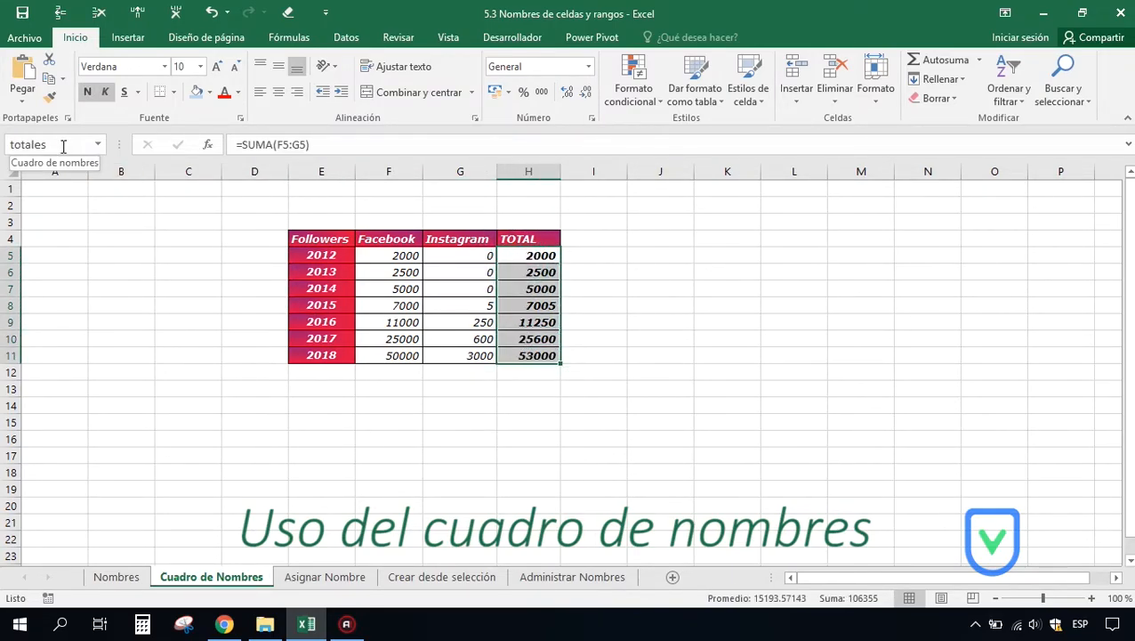
left_click(142, 236)
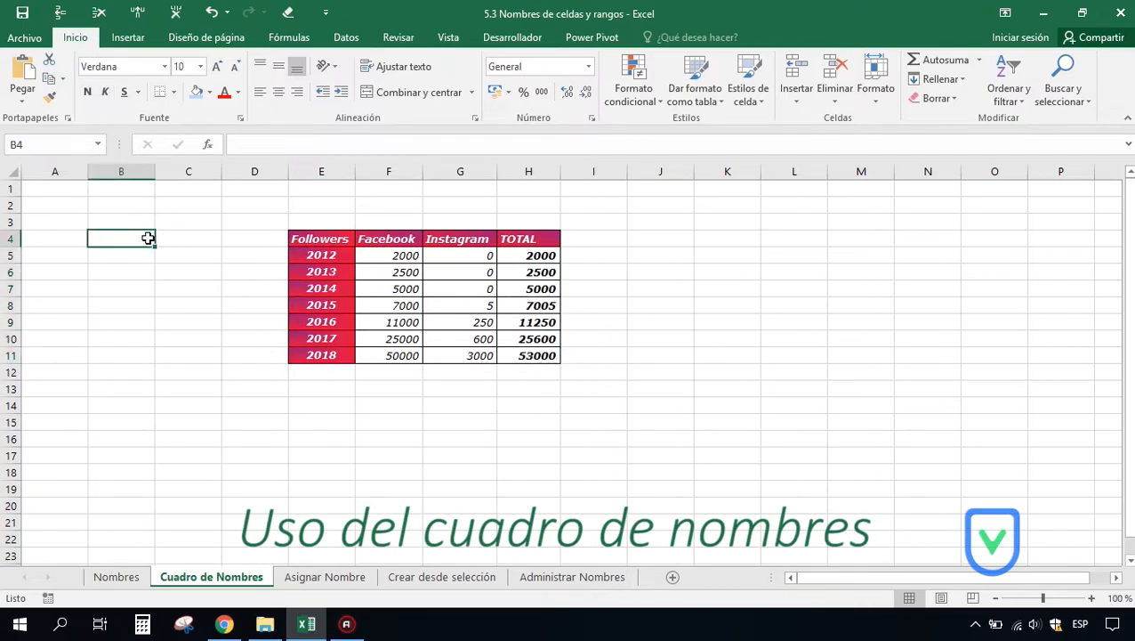
left_click(99, 146)
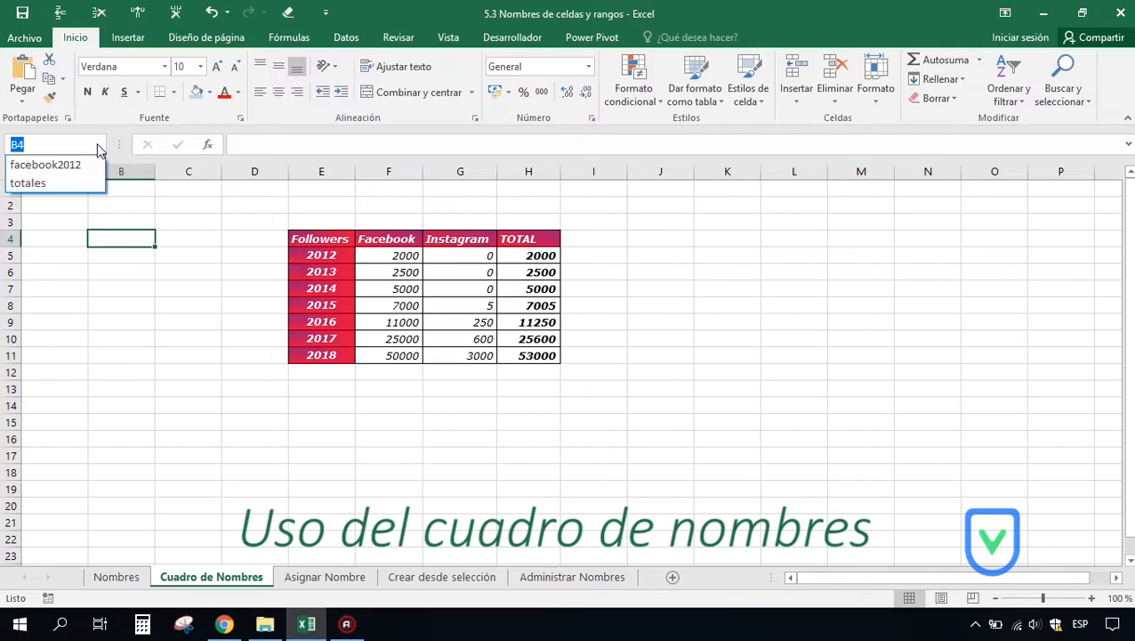
key("Escape")
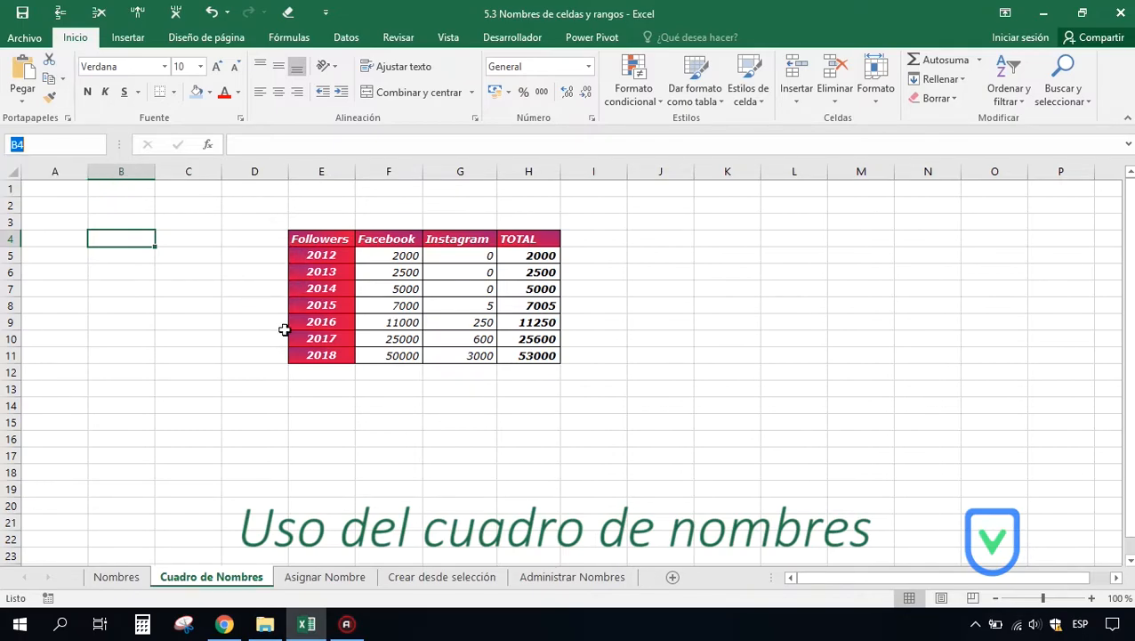
Step: Name the 2018 Facebook cell, F11, "facebook2018" and check it in the list of defined names
left_click(389, 356)
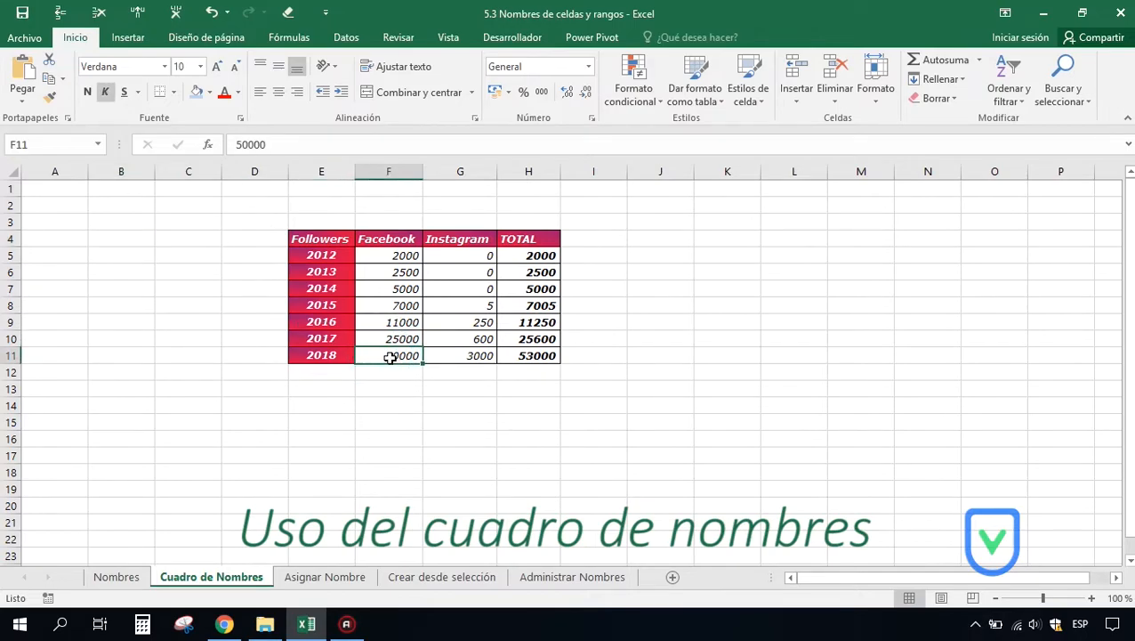
left_click(41, 144)
type("facebook2018")
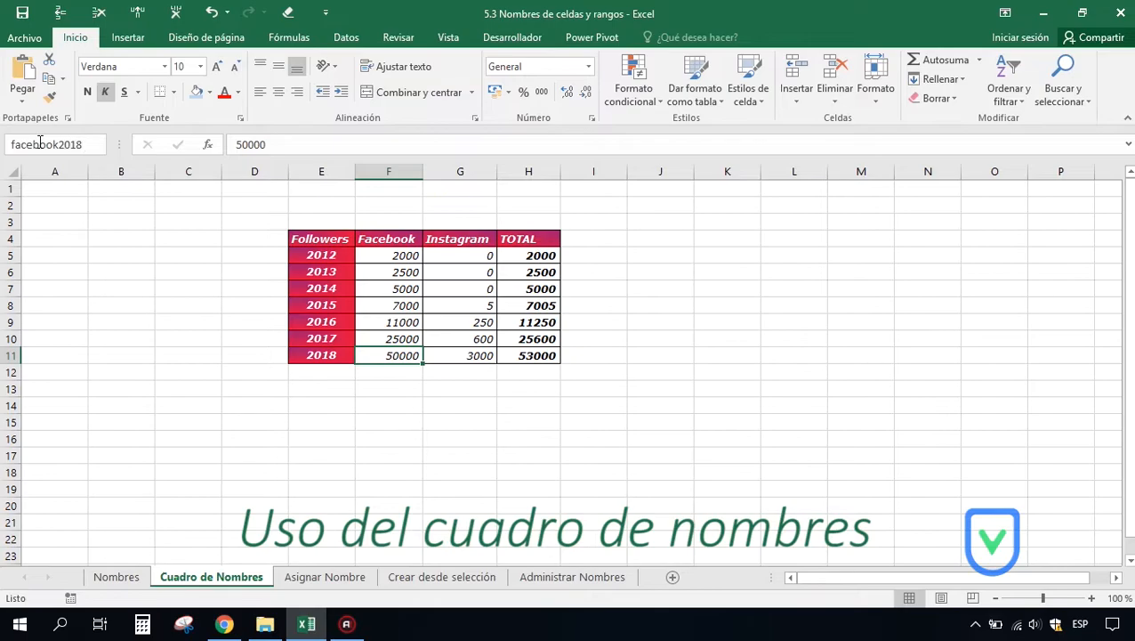
key("Return")
left_click(100, 144)
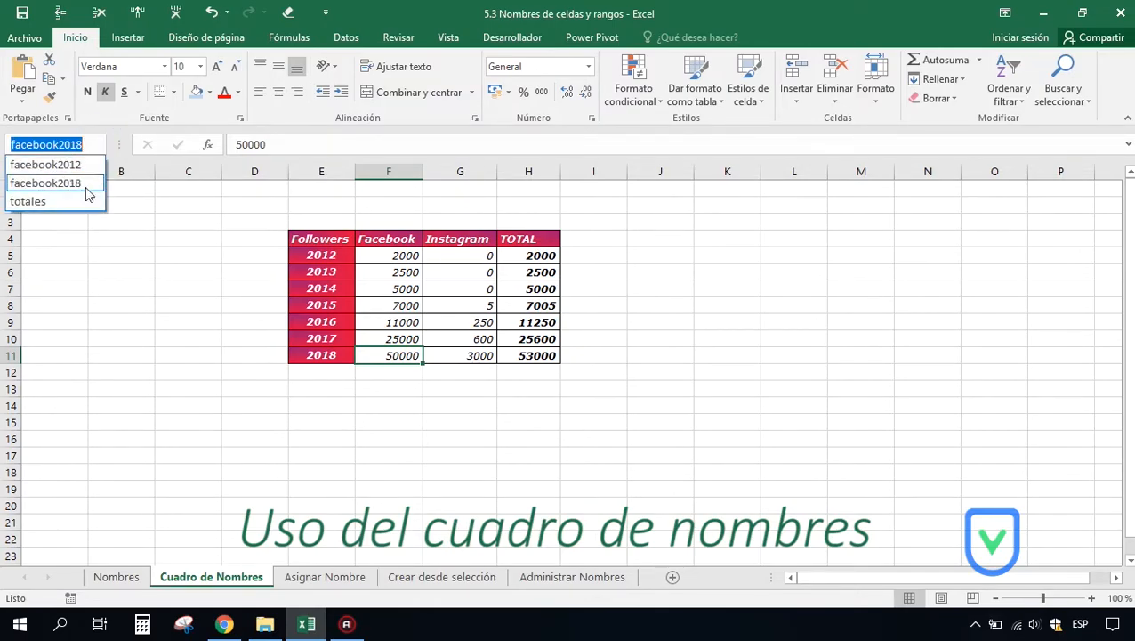
left_click(235, 284)
left_click(236, 287)
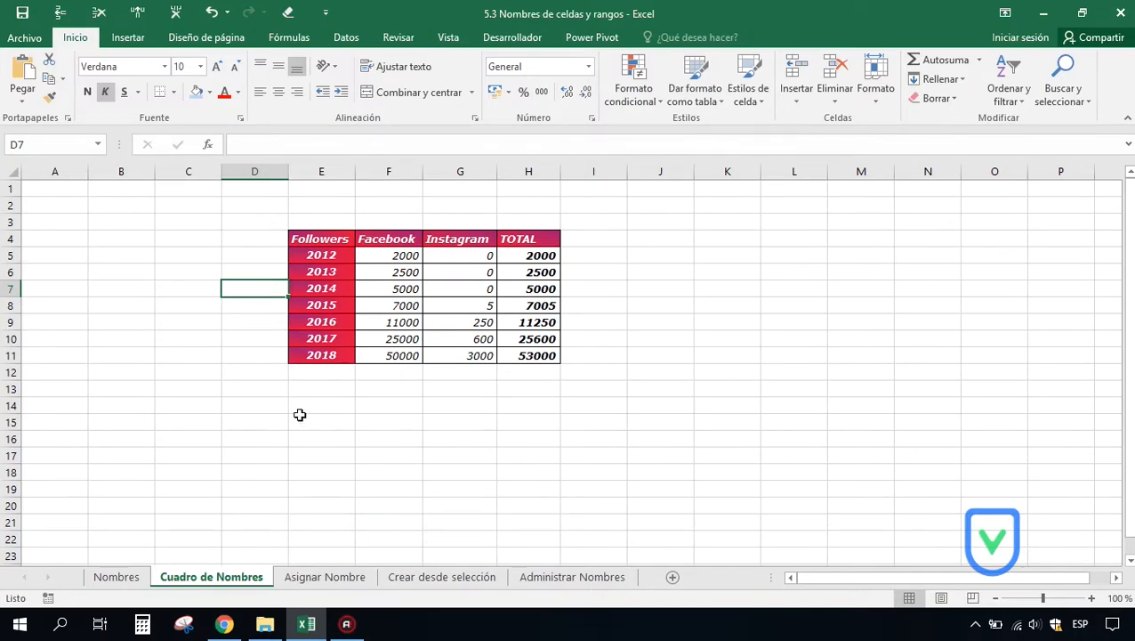
Step: On the Asignar Nombre sheet, start defining a new name for the 2012 Facebook cell, F5
left_click(311, 581)
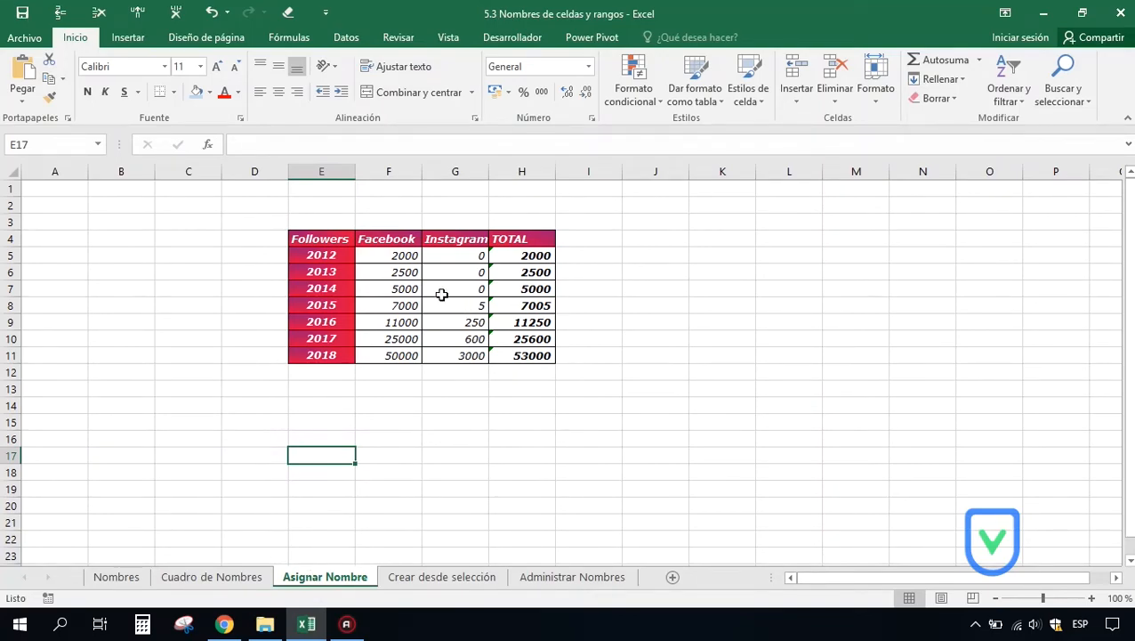
left_click(381, 255)
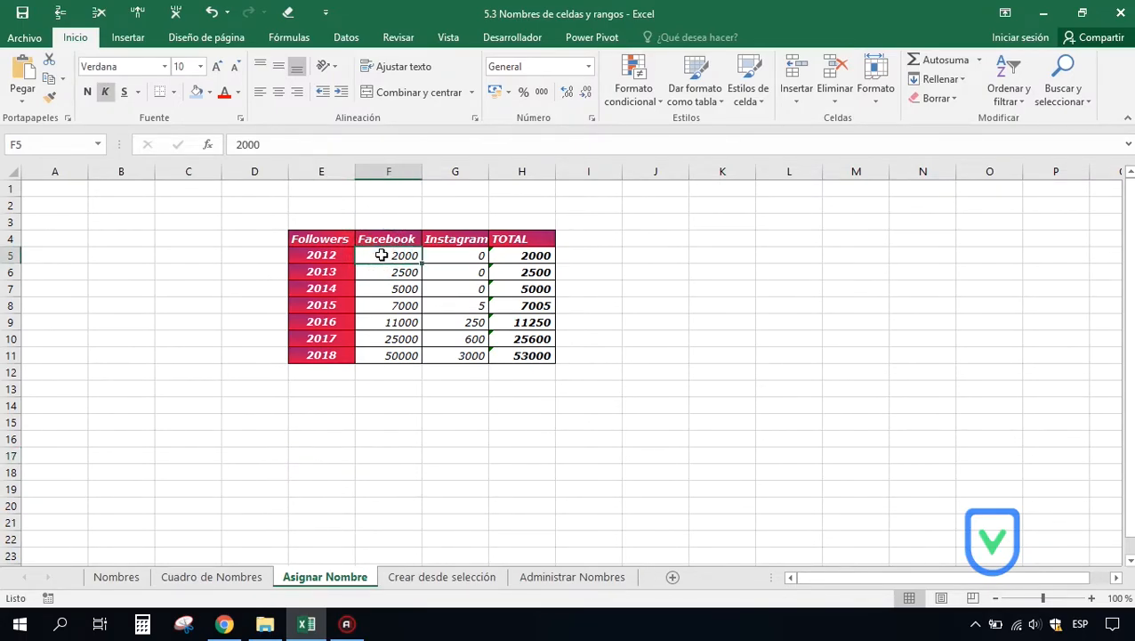
left_click(294, 37)
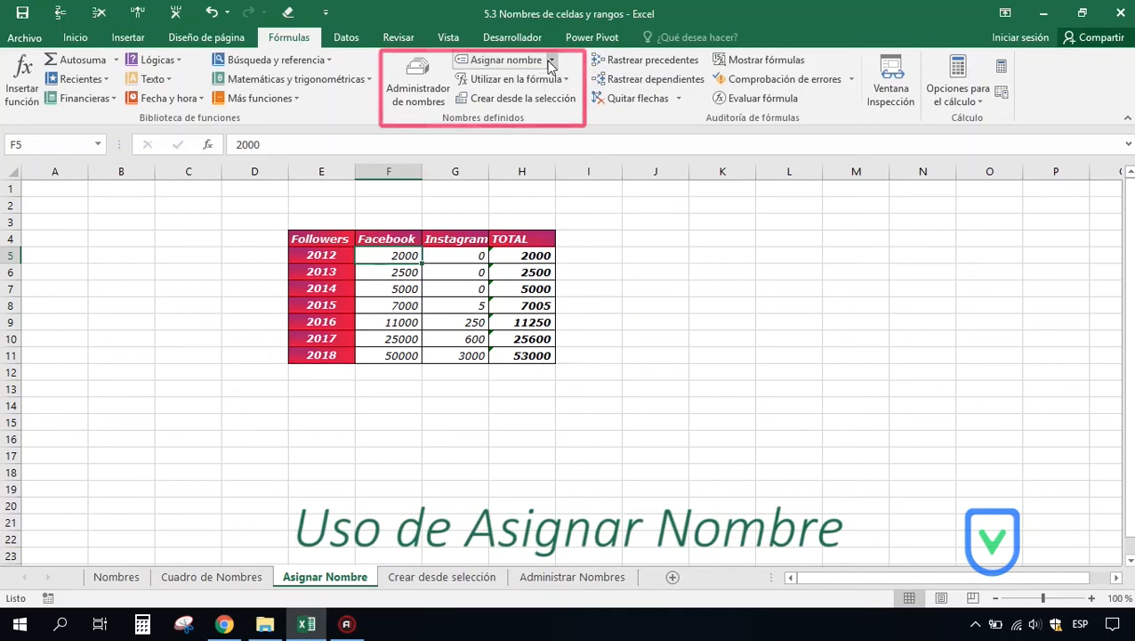
left_click(487, 63)
left_click(503, 140)
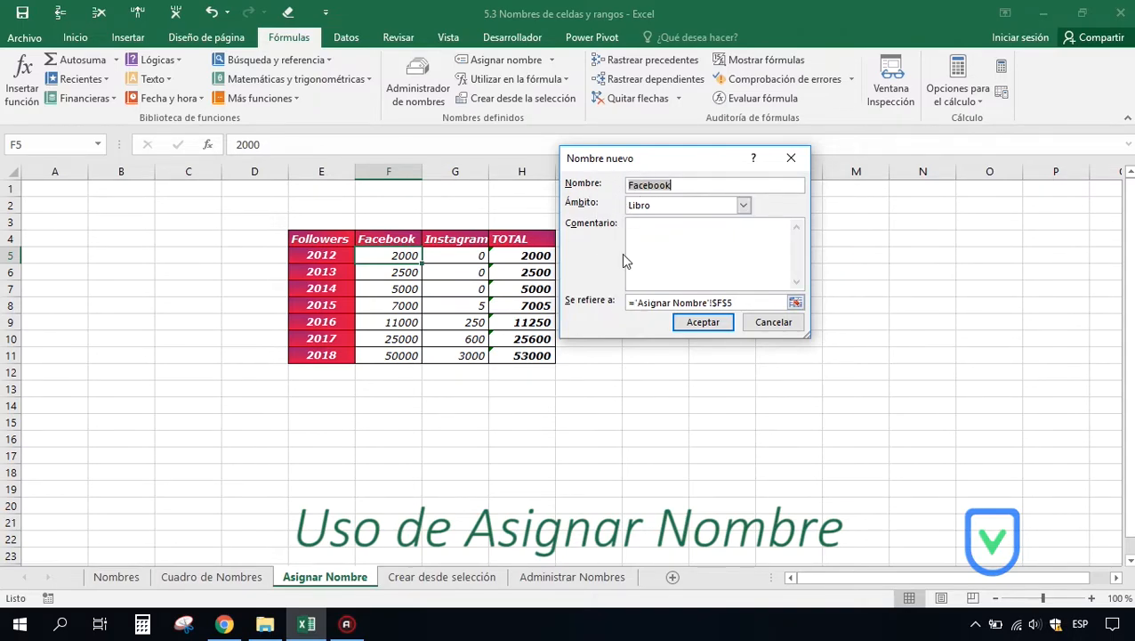
Step: Try to create the name Facebook2012 with scope Libro and the comment "seguidores de facebook 2012"
left_click(680, 183)
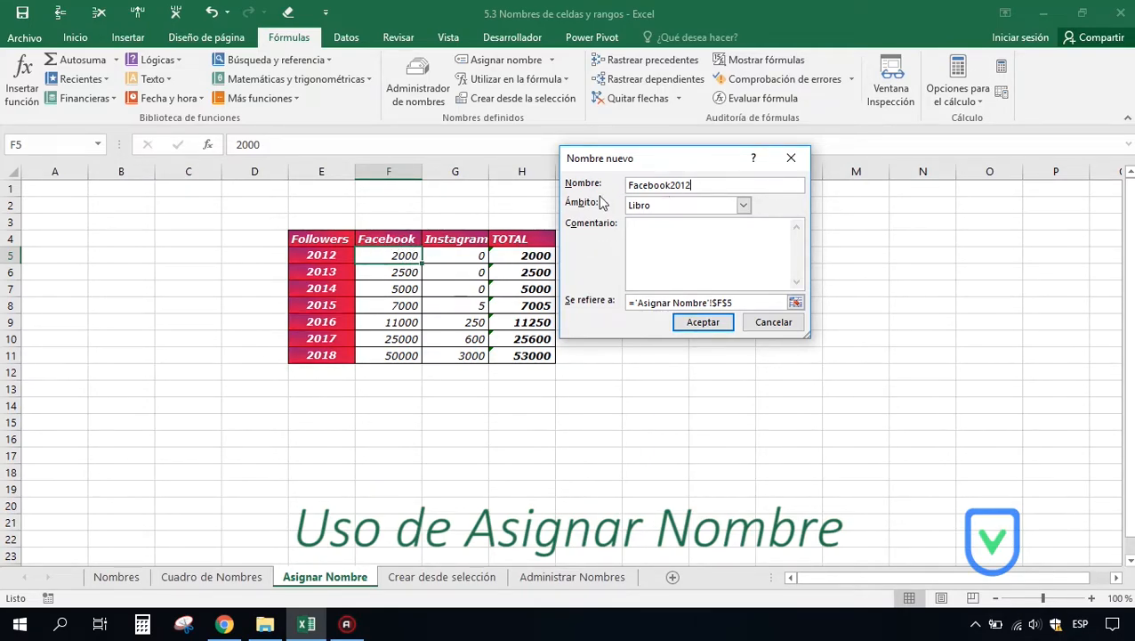
left_click(744, 205)
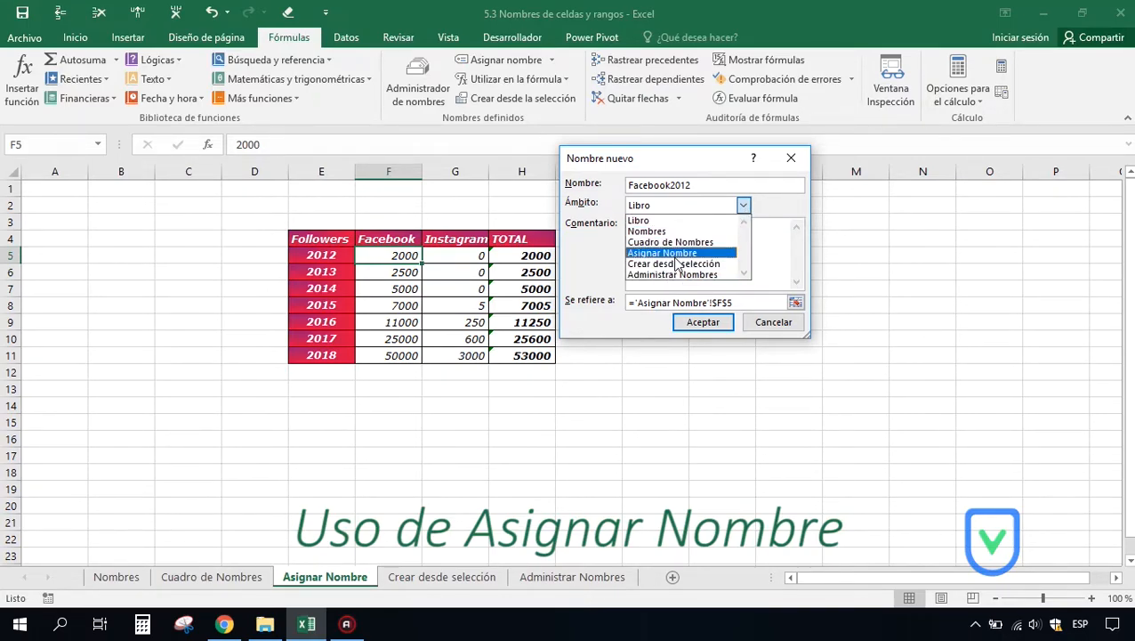
left_click(743, 204)
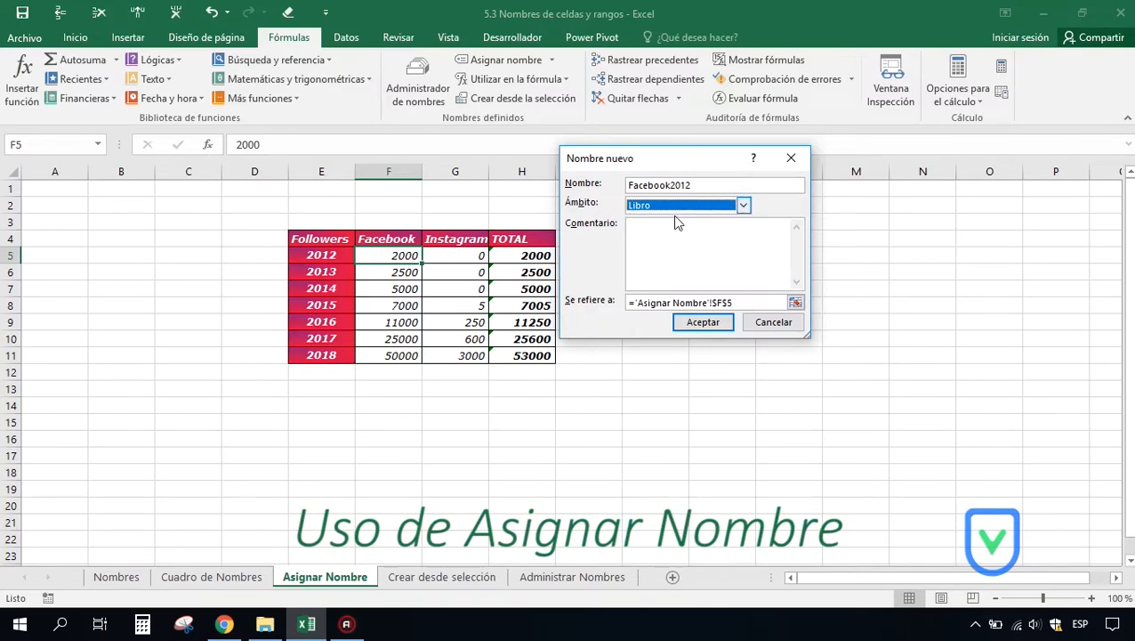
left_click(650, 230)
type("seguidores de facebook 2012")
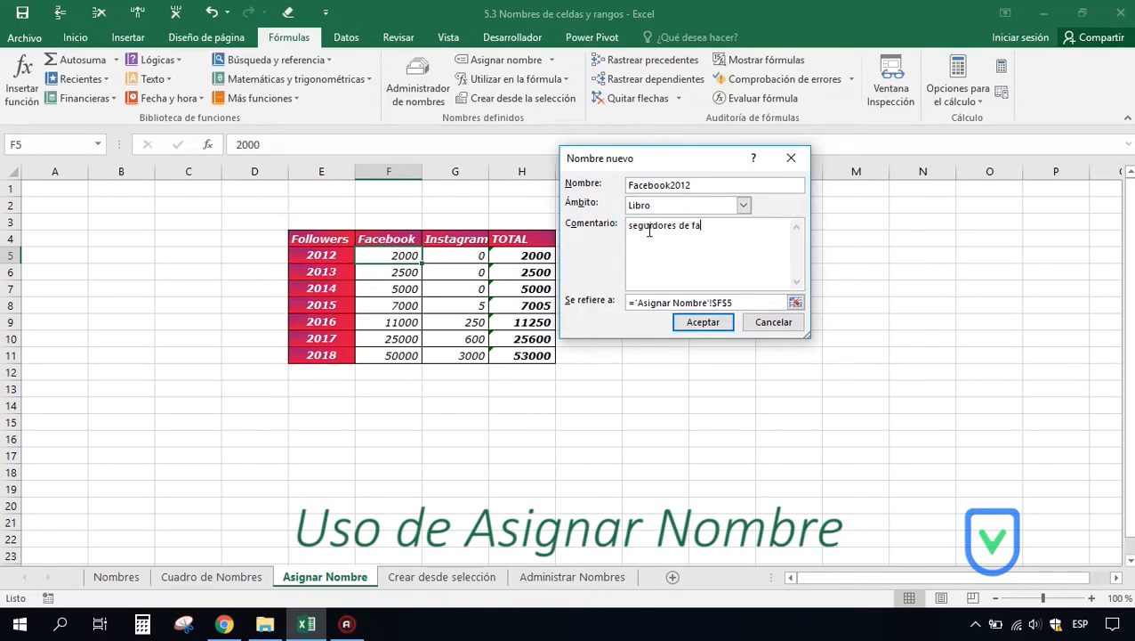
left_click(703, 324)
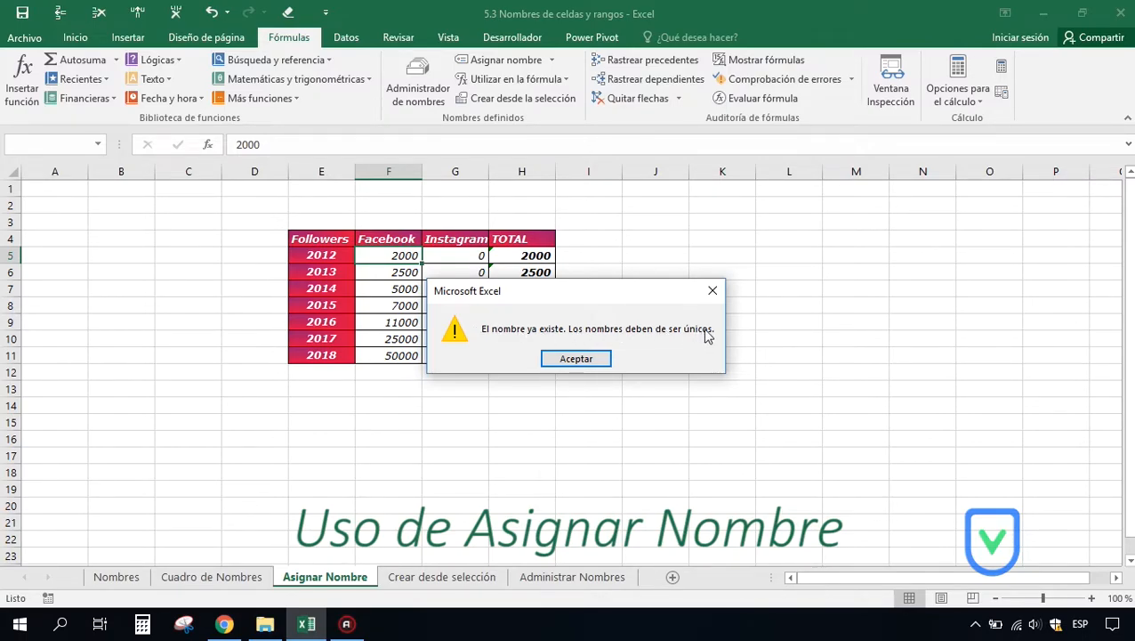
left_click(576, 359)
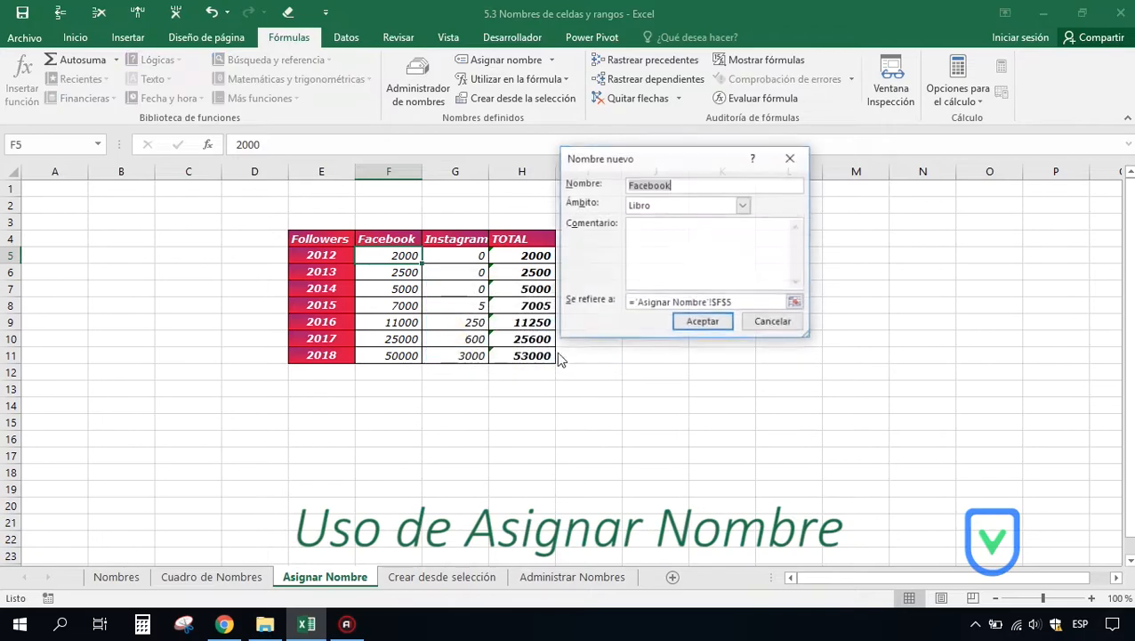
Step: Define the name Facebook2017 with scope Libro, referring to cell F10, and select that cell to check it
left_click(684, 186)
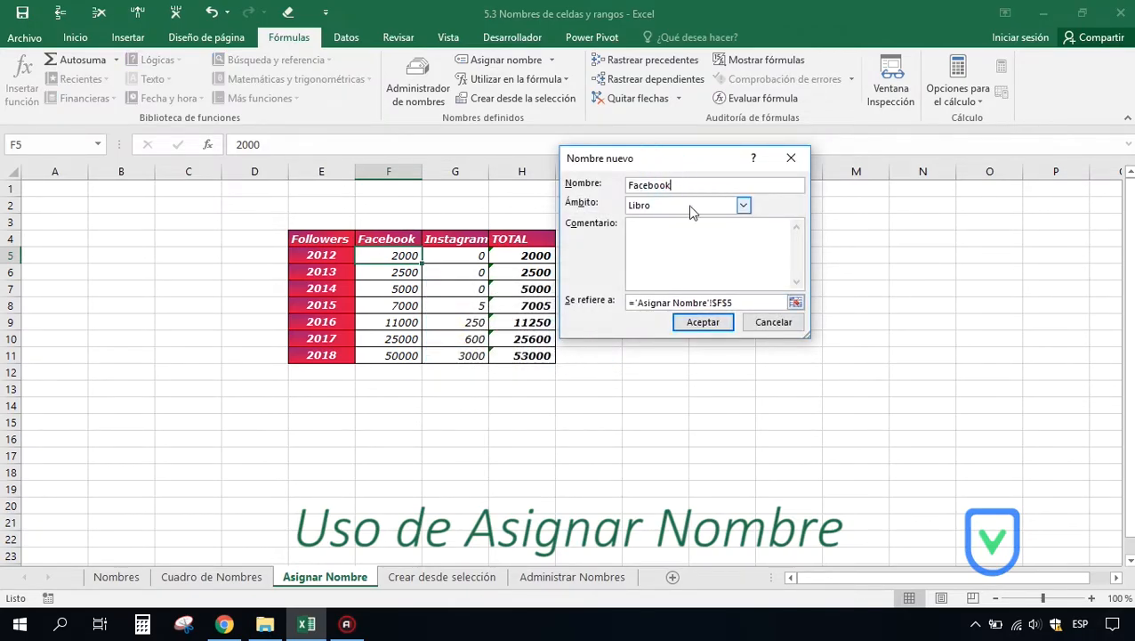
left_click(747, 303)
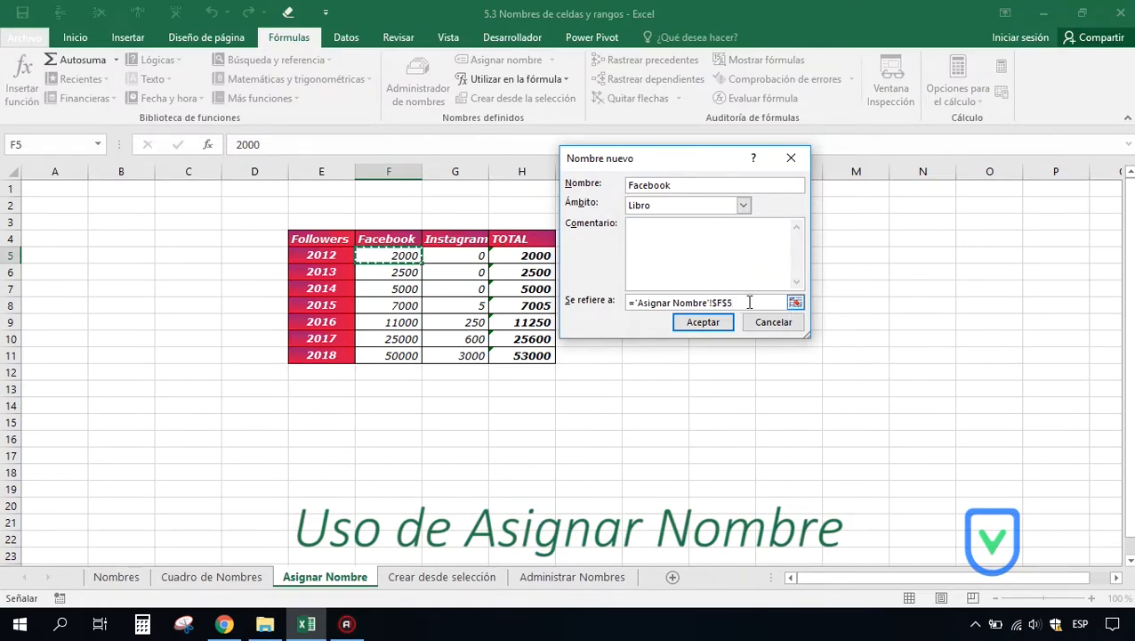
left_click_drag(739, 303, 591, 309)
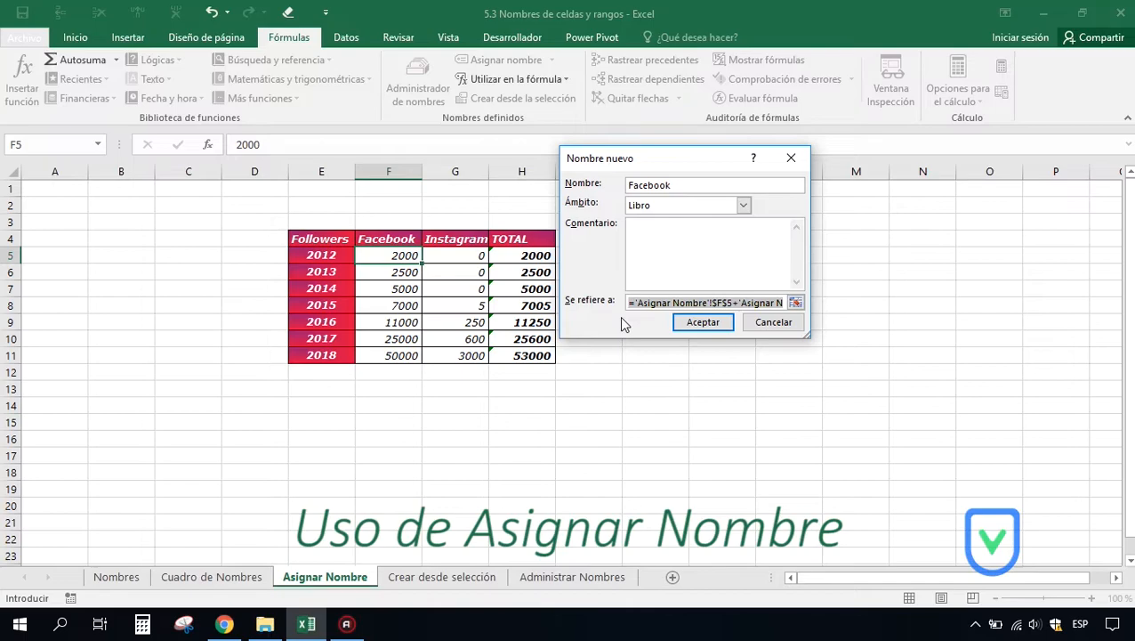
key("BackSpace")
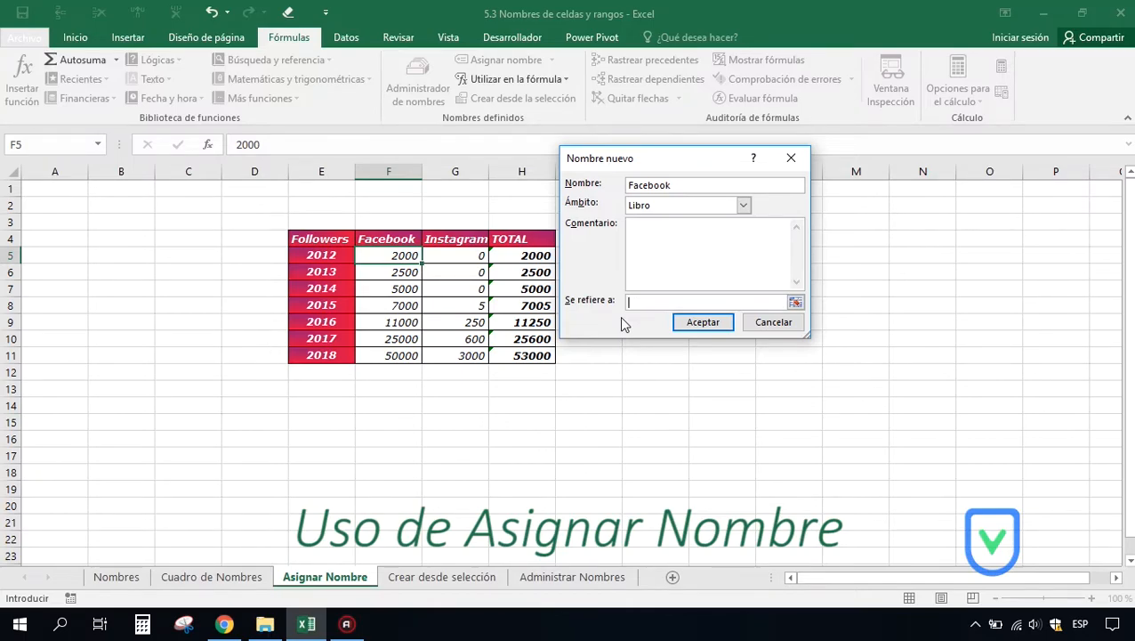
left_click(389, 338)
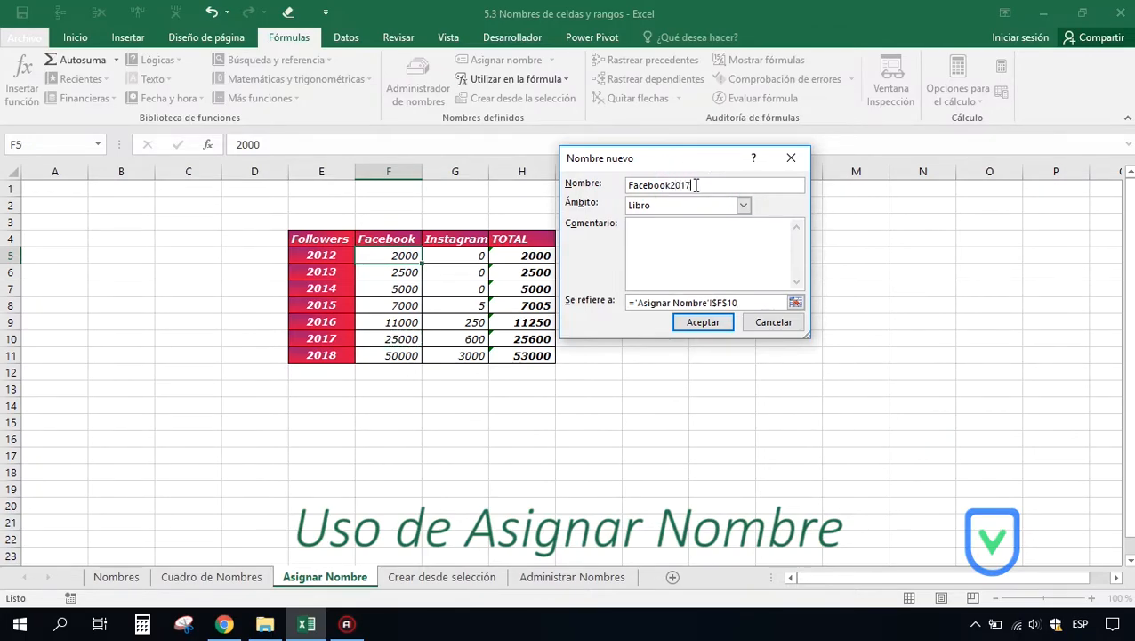
left_click(702, 323)
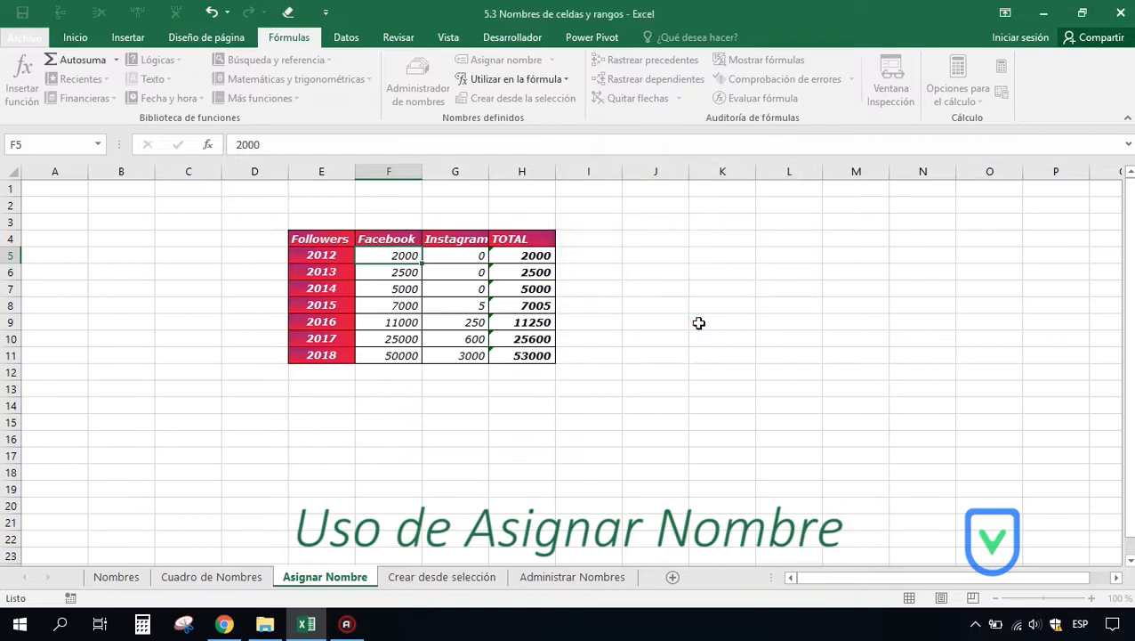
left_click(374, 335)
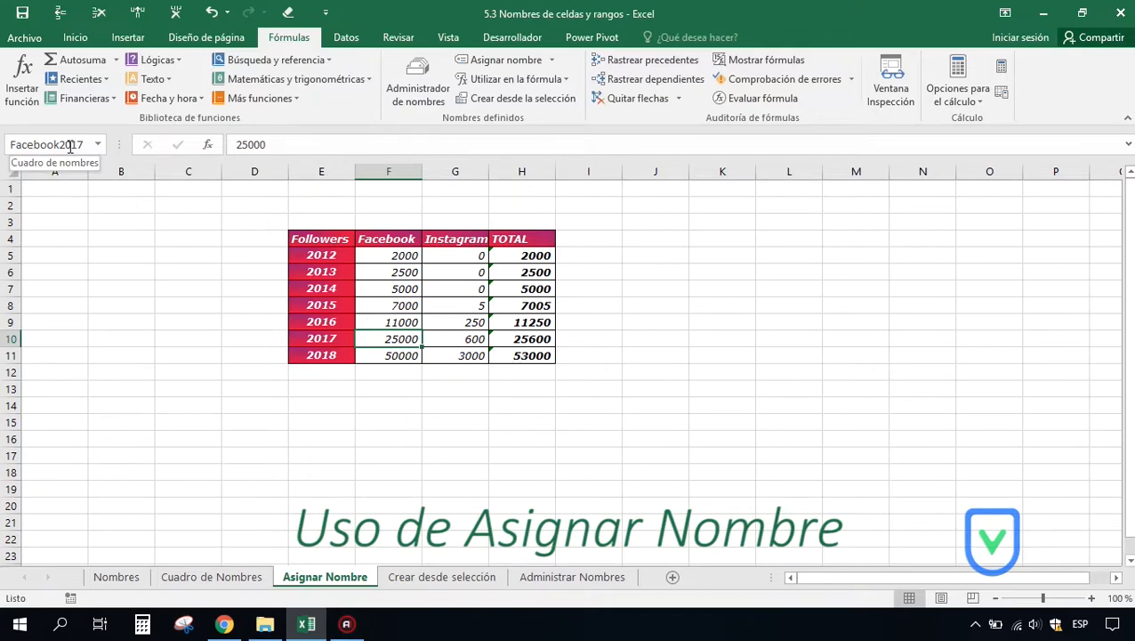
Step: Define the name Instagram with scope Libro for the range G5:G11, and reselect that range to check it
left_click_drag(454, 255, 467, 356)
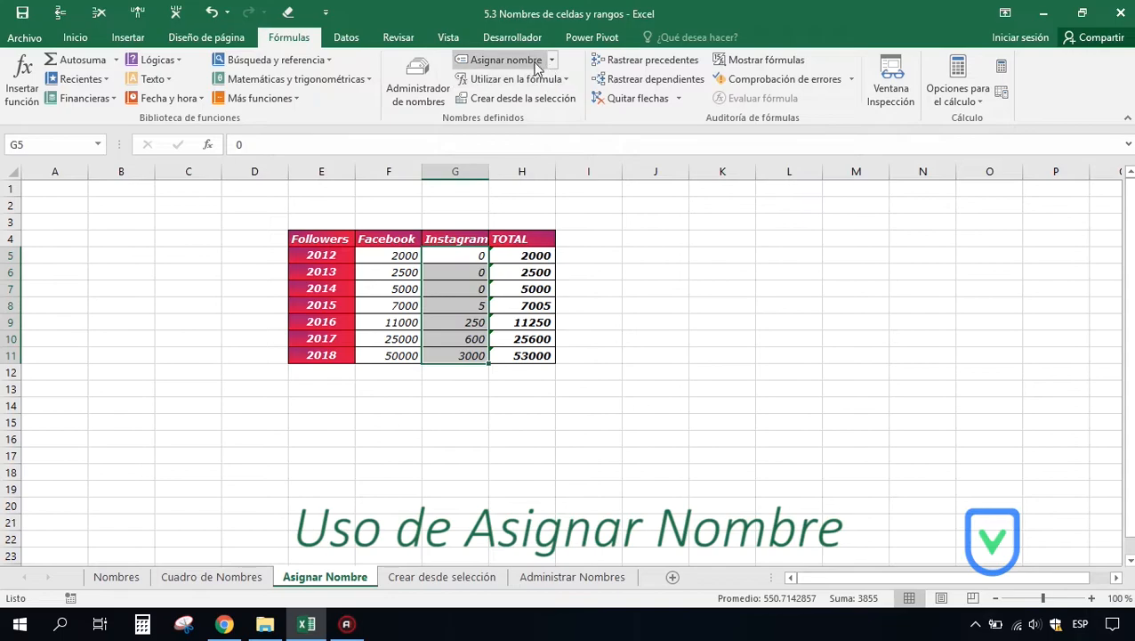
left_click(506, 67)
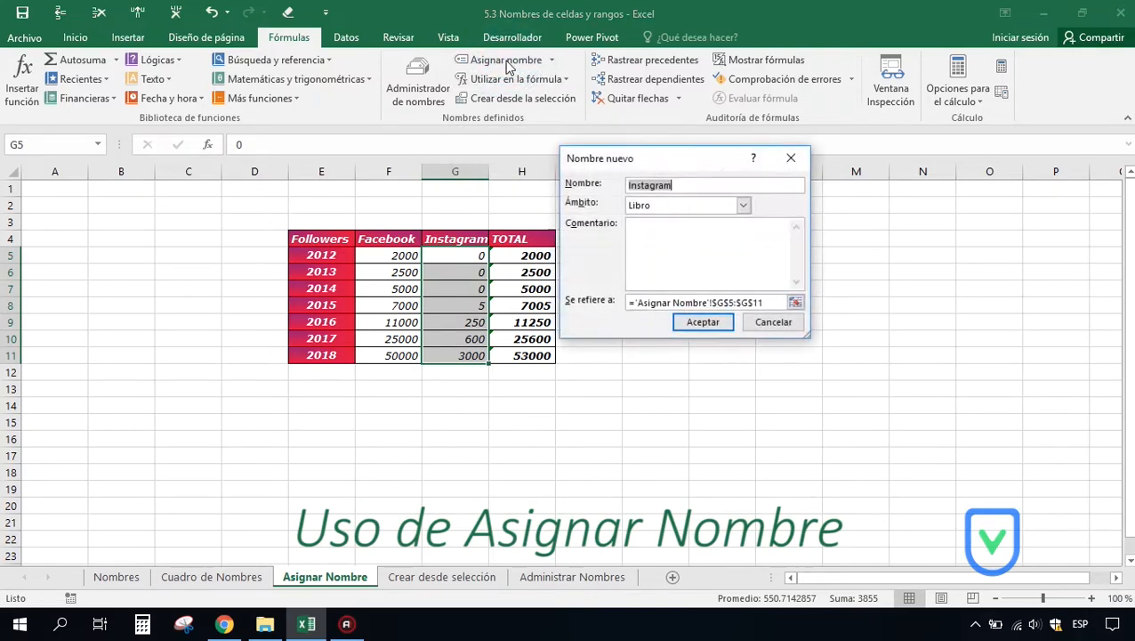
left_click(674, 184)
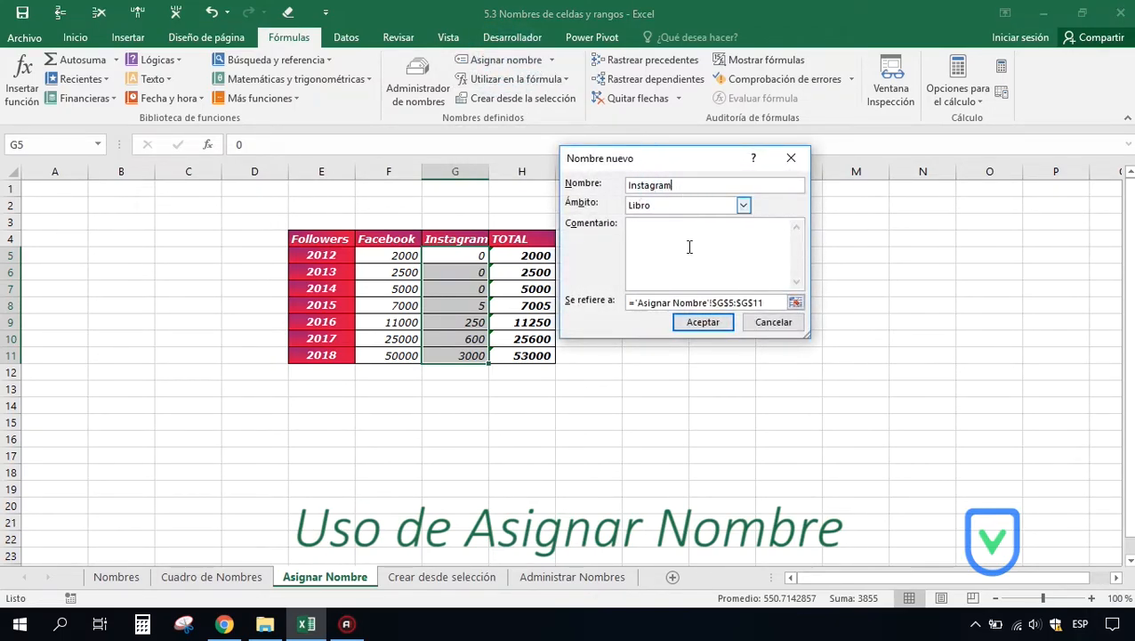
left_click(704, 323)
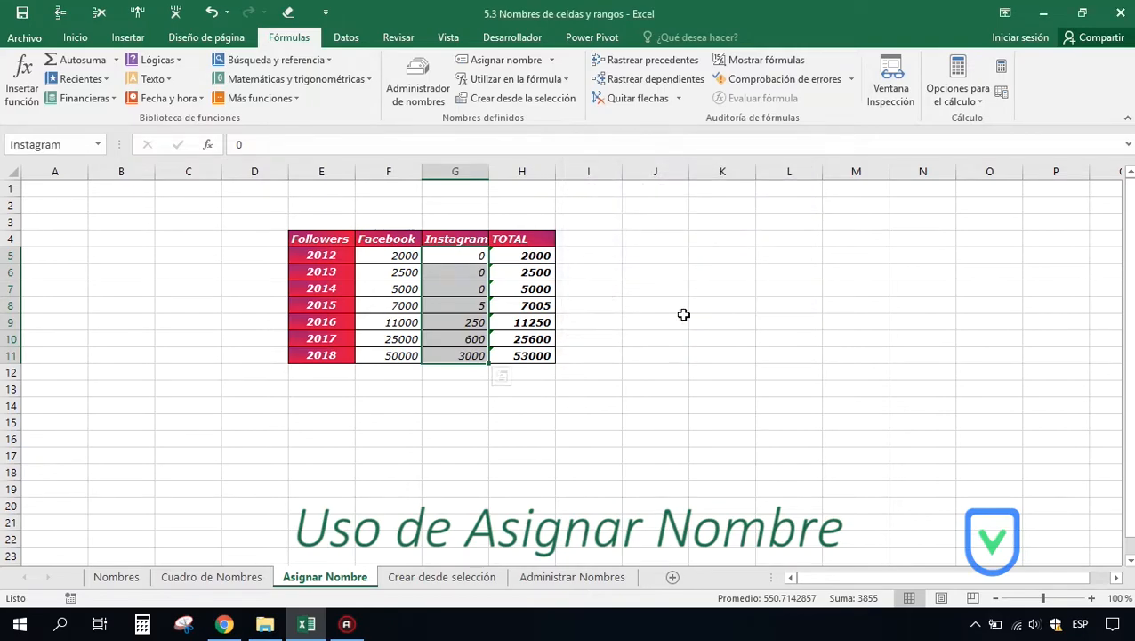
left_click(449, 255)
left_click_drag(448, 255, 455, 350)
Step: Try to apply the name Instagram through Apply Names, starting from the 2016 Facebook cell, F9
left_click(389, 321)
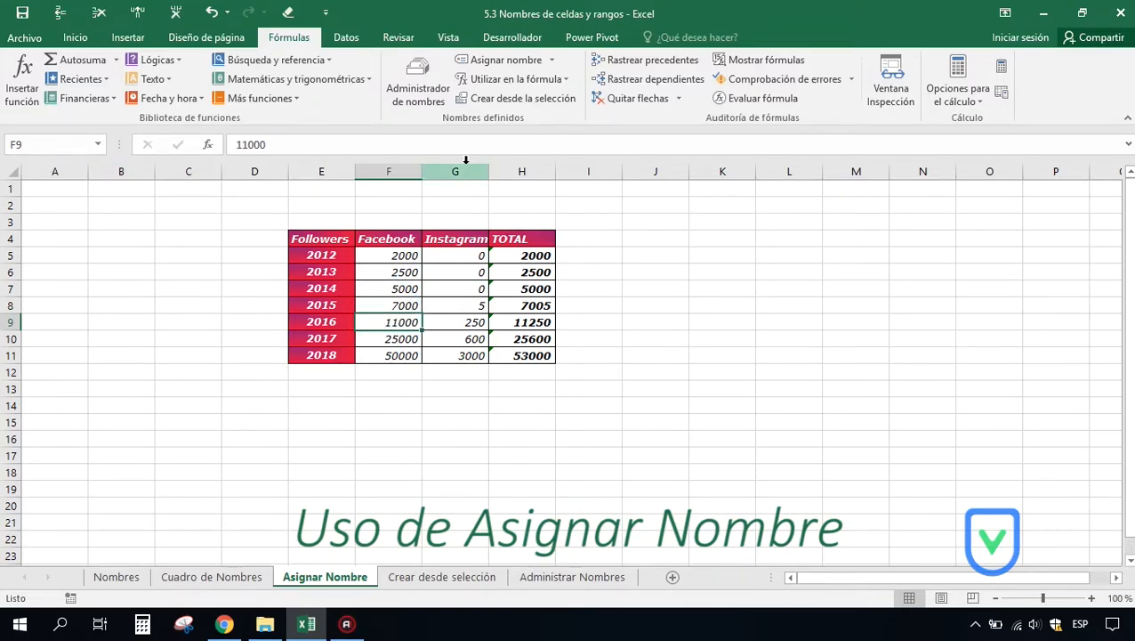
left_click(551, 61)
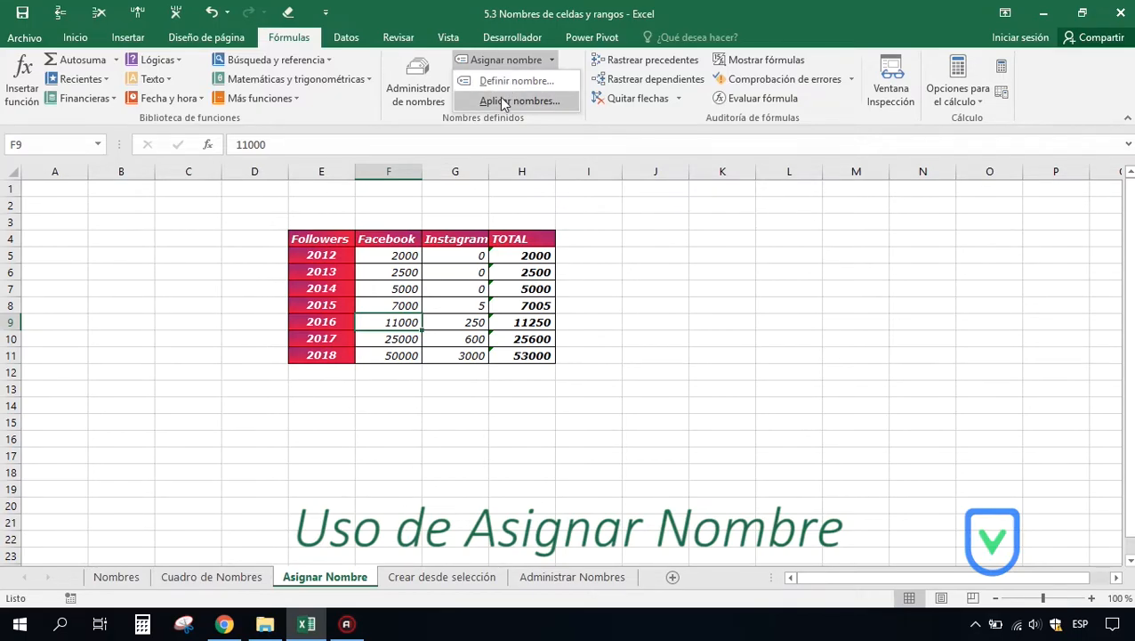
left_click(501, 100)
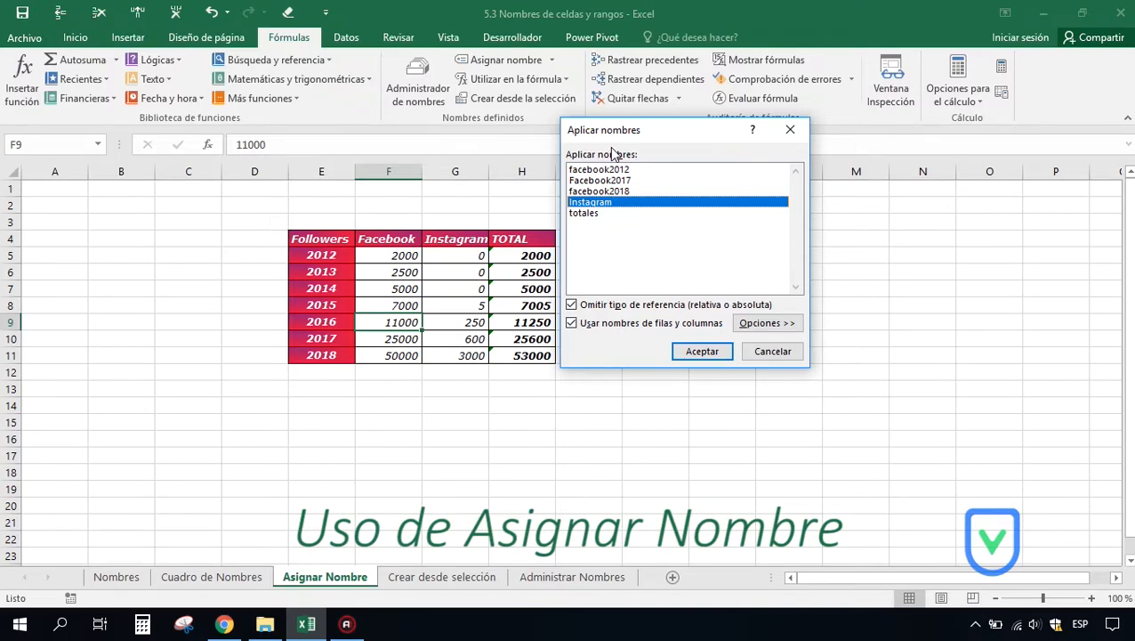
left_click(598, 214)
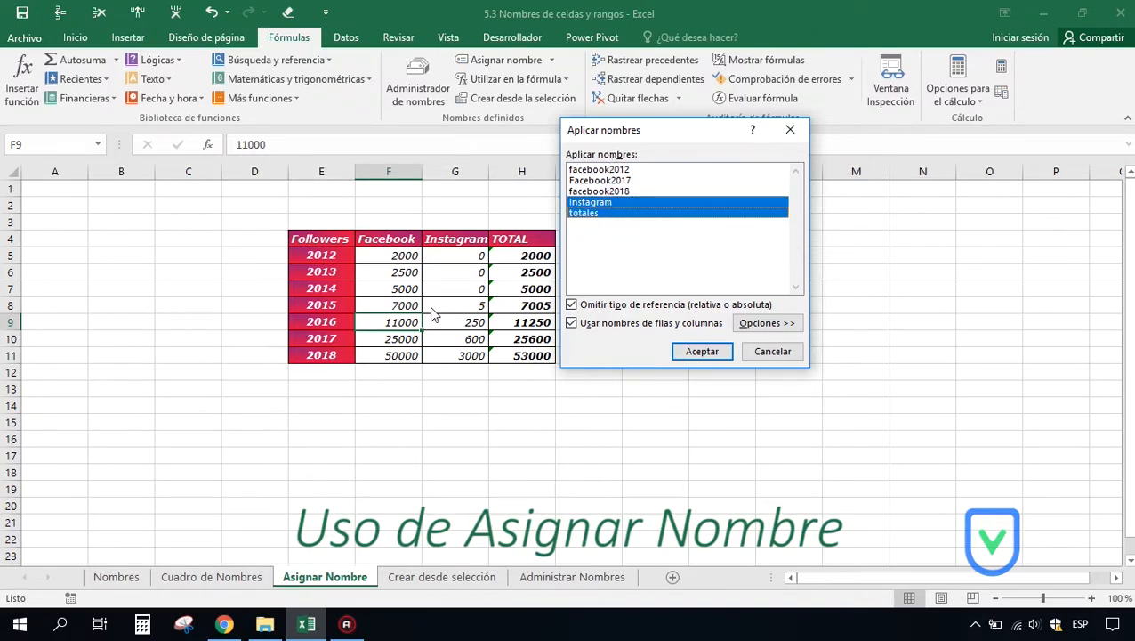
left_click(627, 191)
left_click(614, 215)
left_click(599, 204)
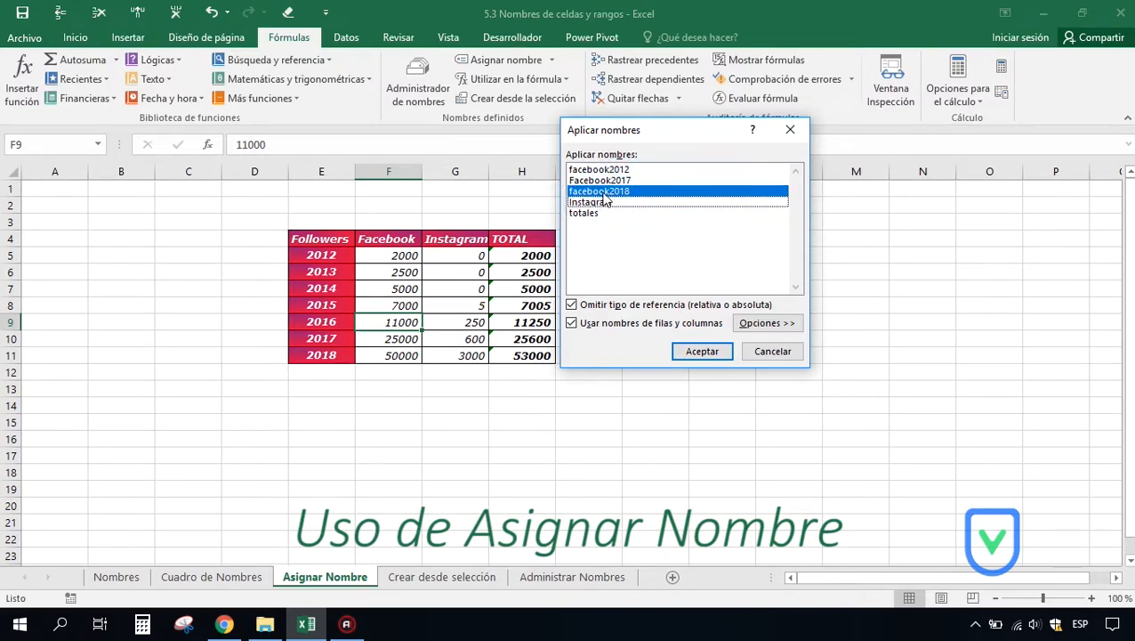
left_click(606, 191)
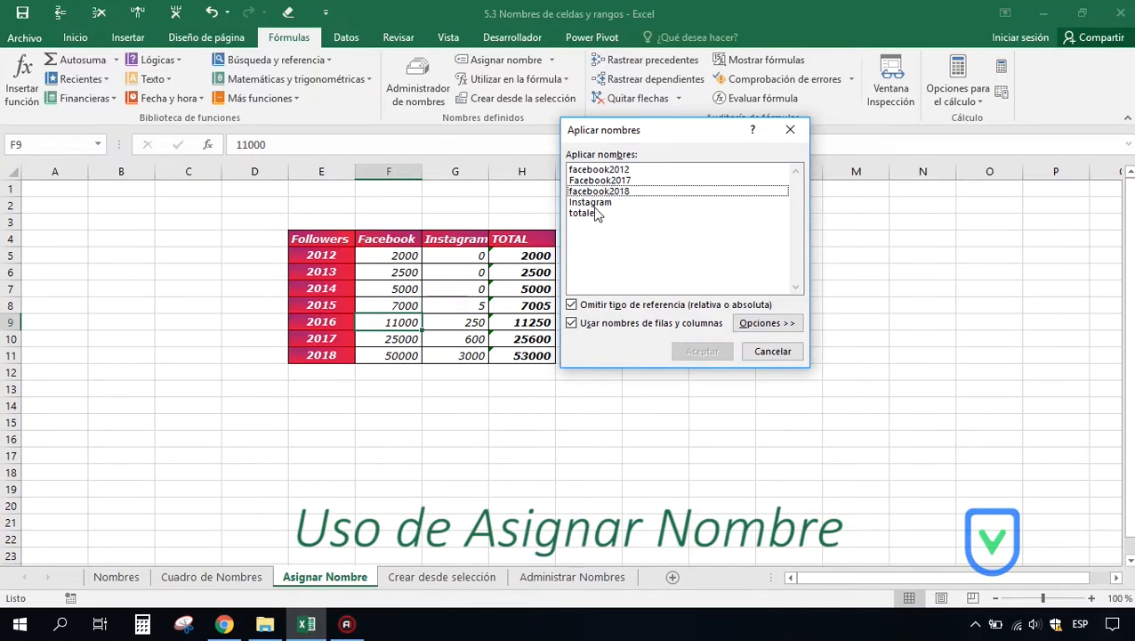
left_click(589, 204)
left_click(696, 352)
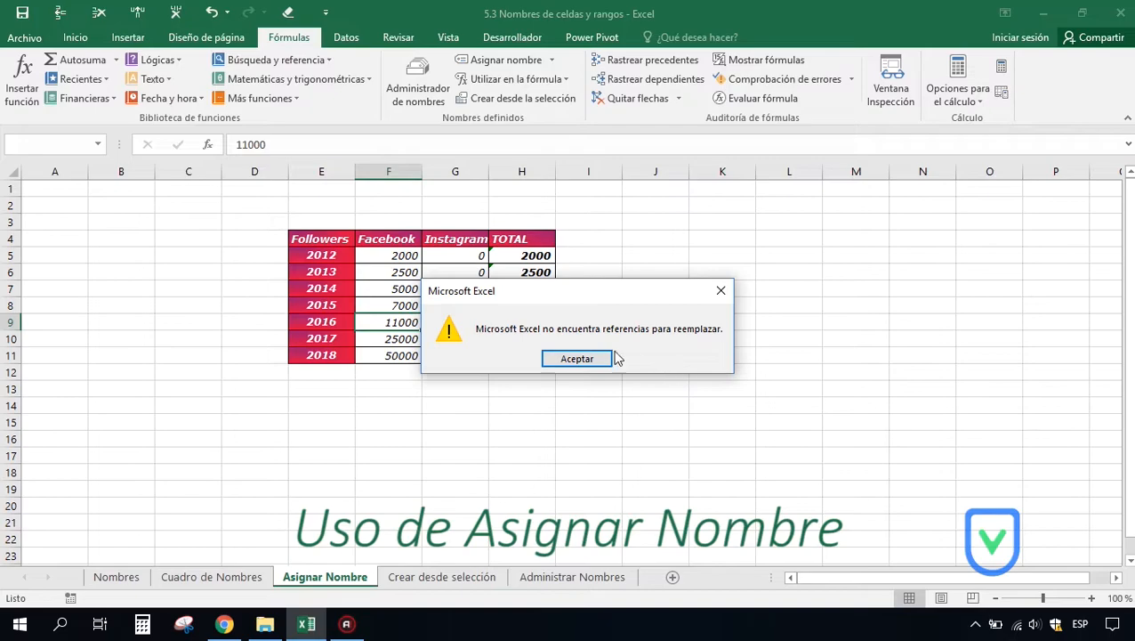
left_click(577, 358)
Step: Recheck the Instagram range G5:G11, and from cell G3 examine the extended Apply Names options without applying them
left_click_drag(450, 256, 467, 353)
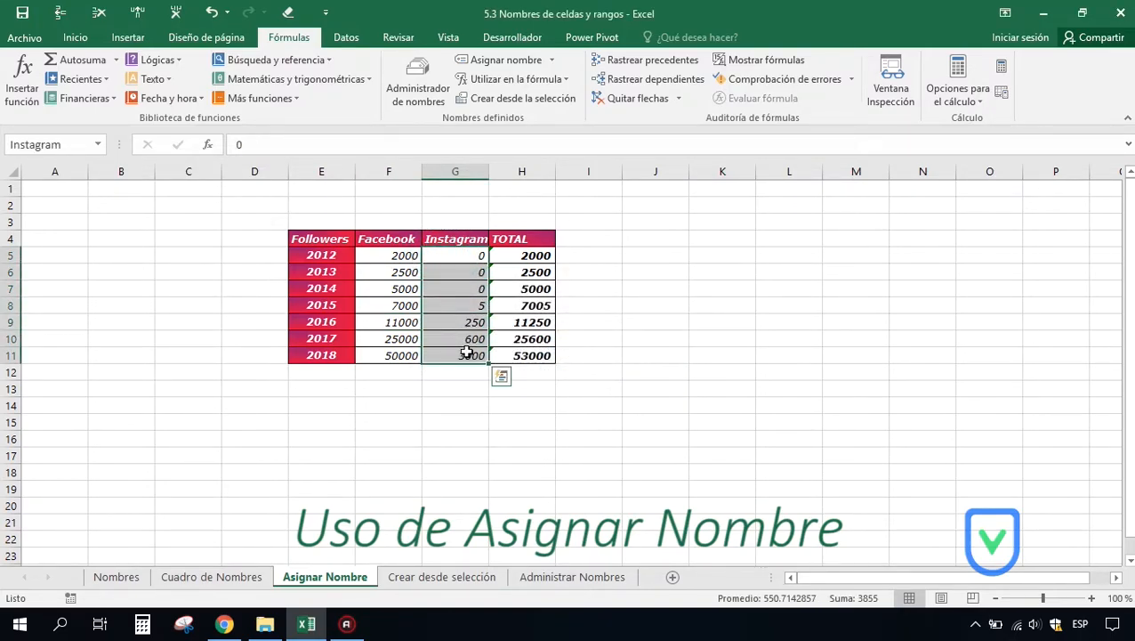
left_click(455, 222)
left_click(550, 60)
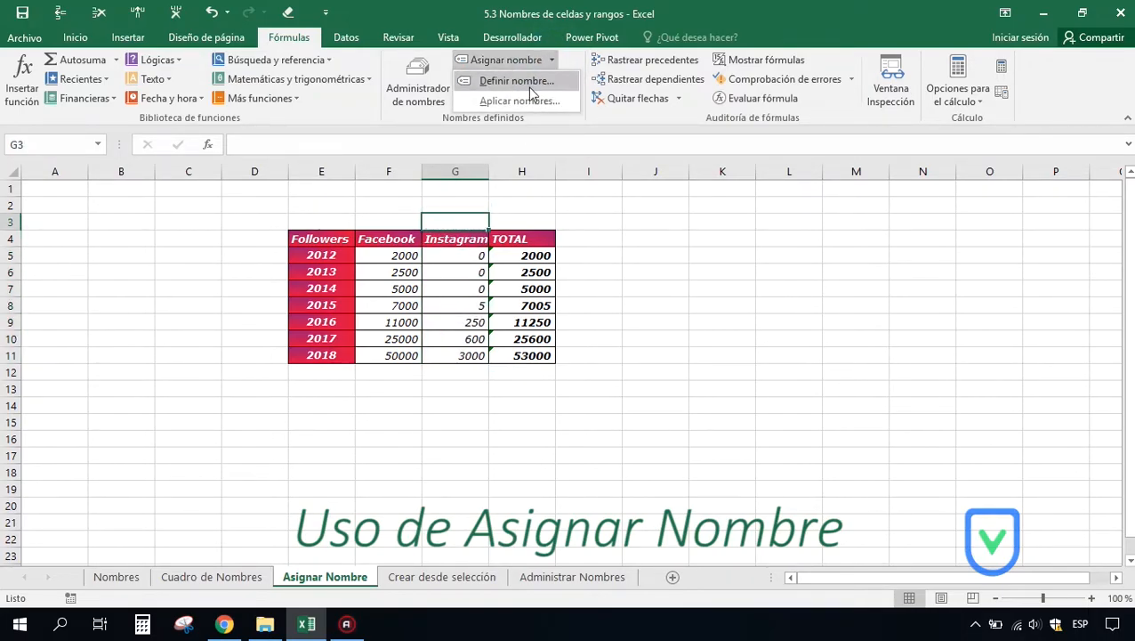
left_click(519, 100)
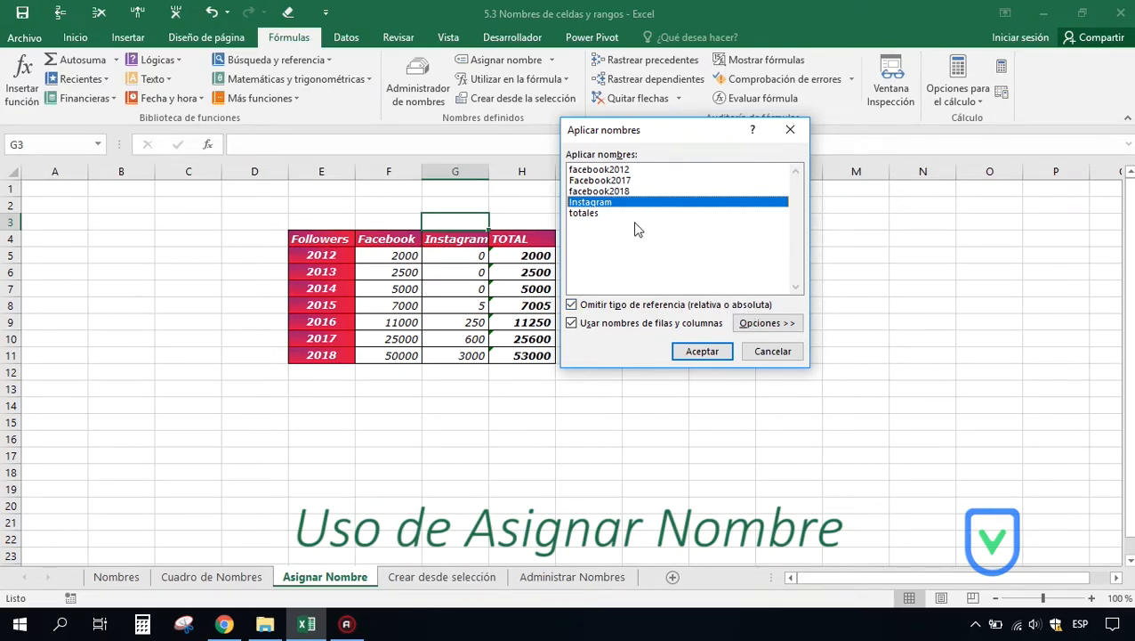
left_click(765, 323)
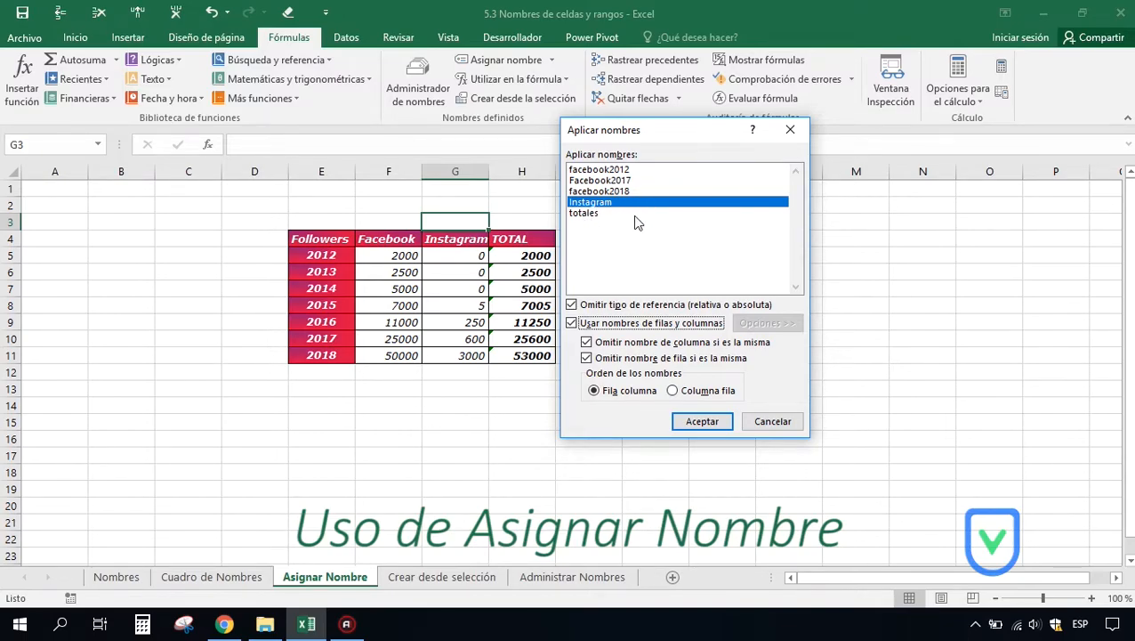
left_click(590, 205)
left_click(592, 204)
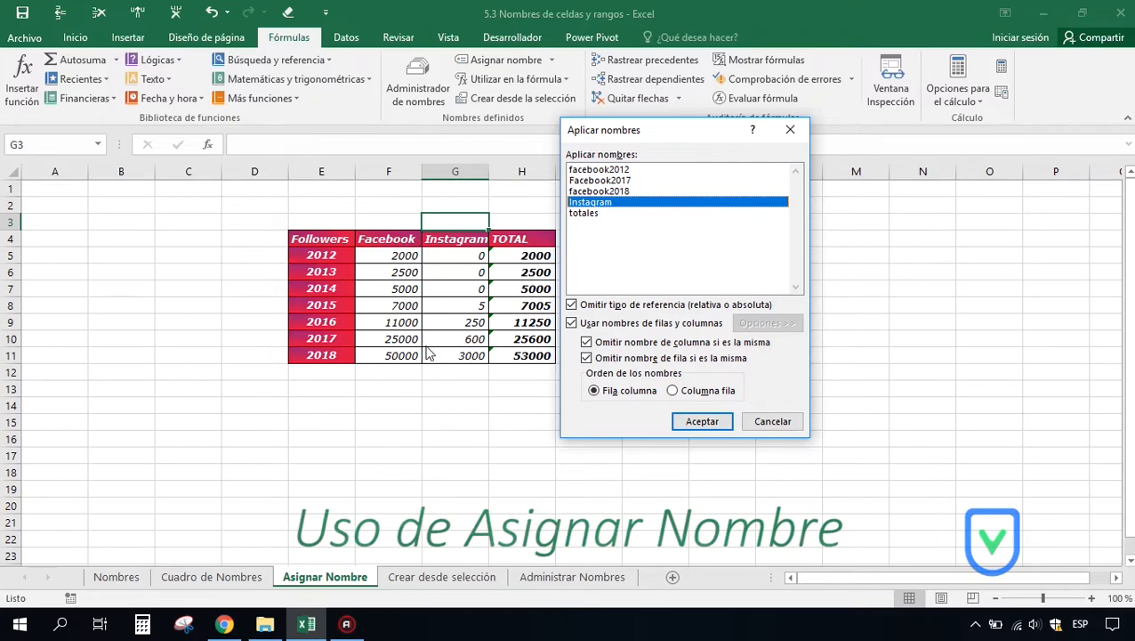
left_click(765, 424)
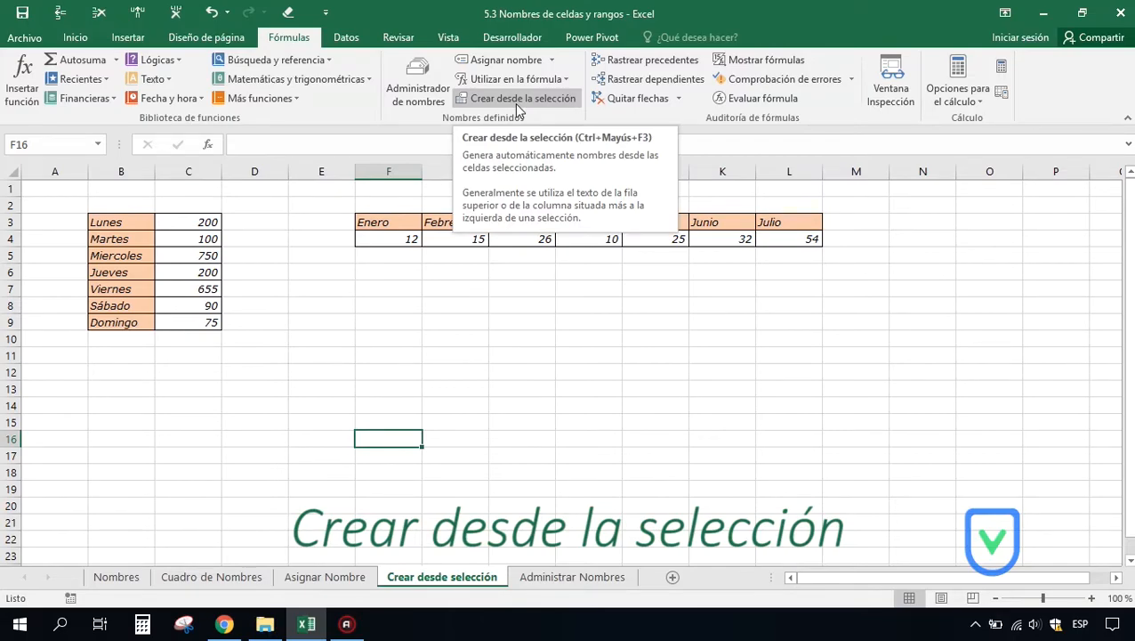
Step: On the Crear desde selección sheet, examine the weekday labels in B3:B9 and their values in C3:C9
left_click(178, 326)
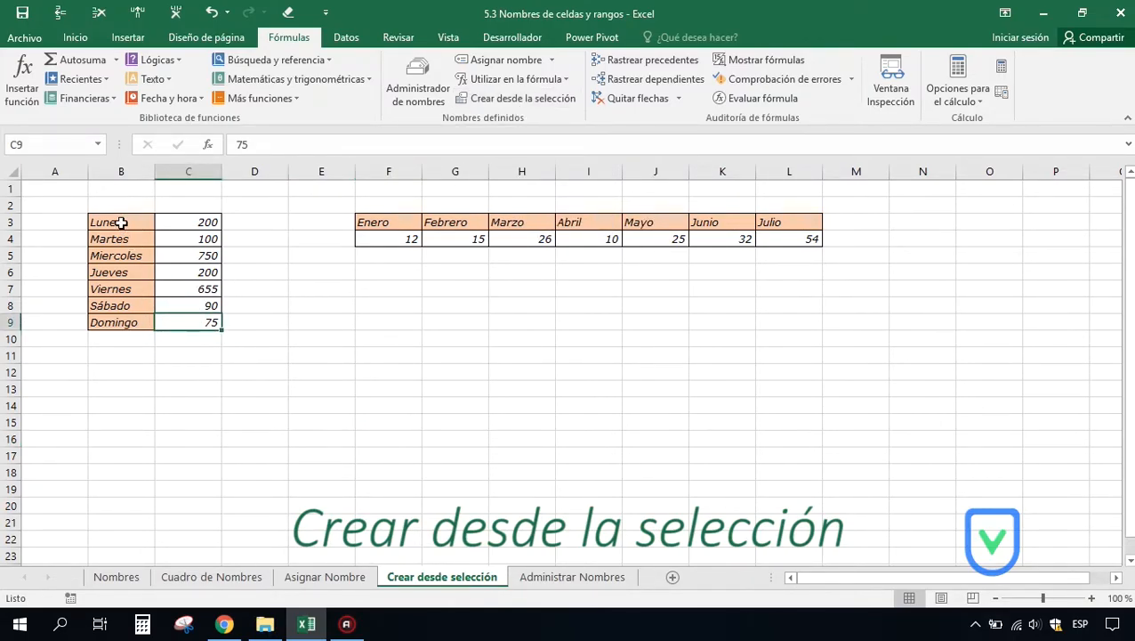
left_click_drag(121, 222, 203, 322)
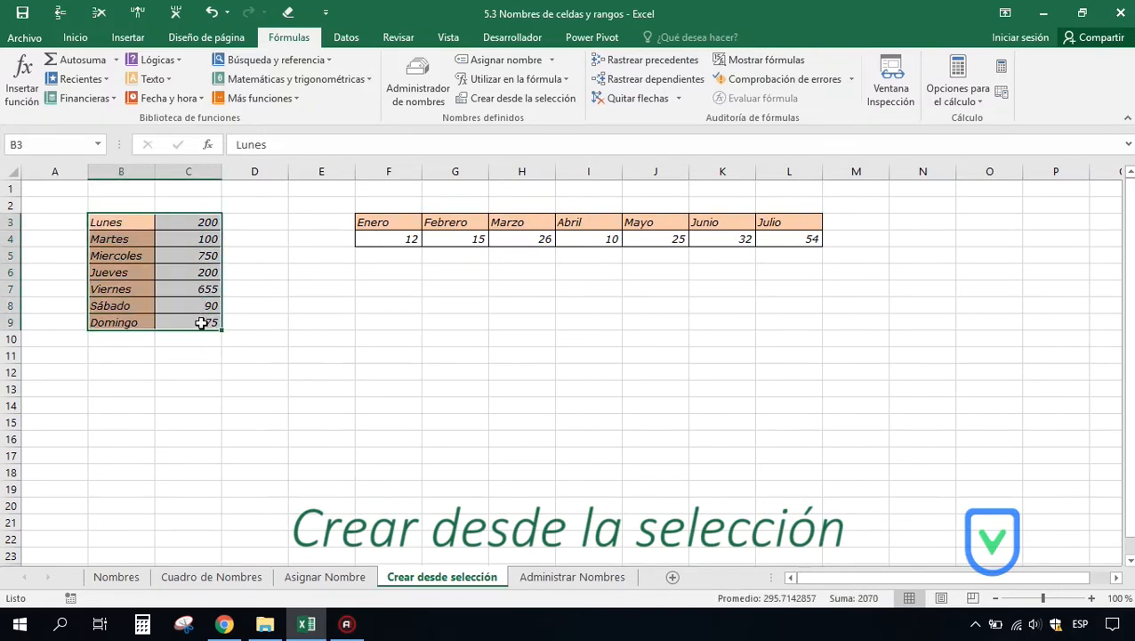
left_click(192, 220)
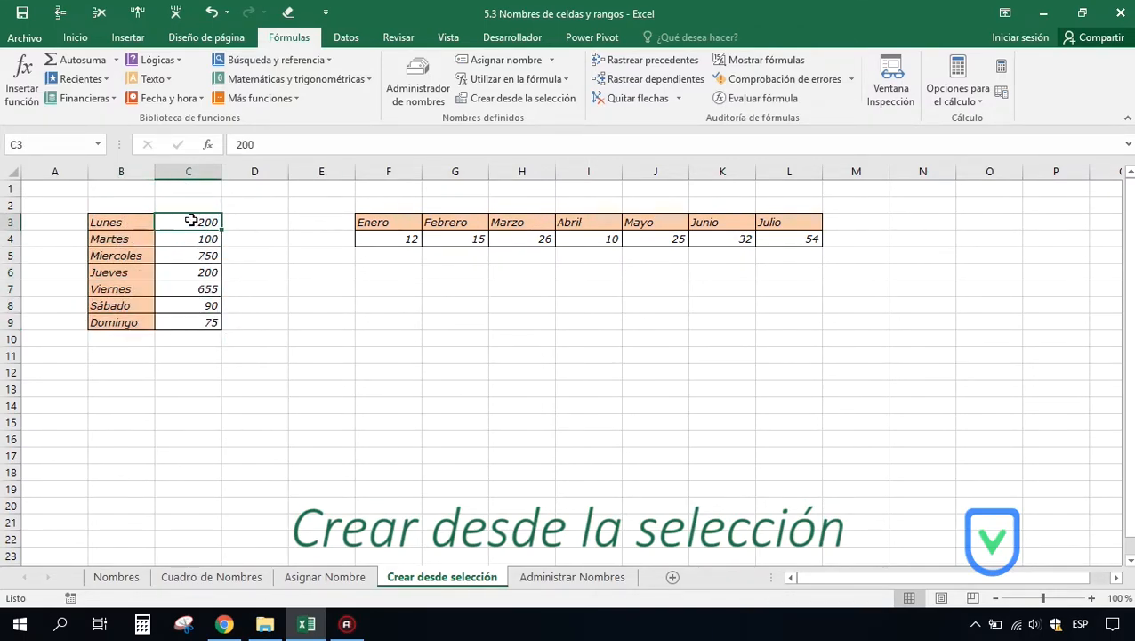
left_click(120, 223)
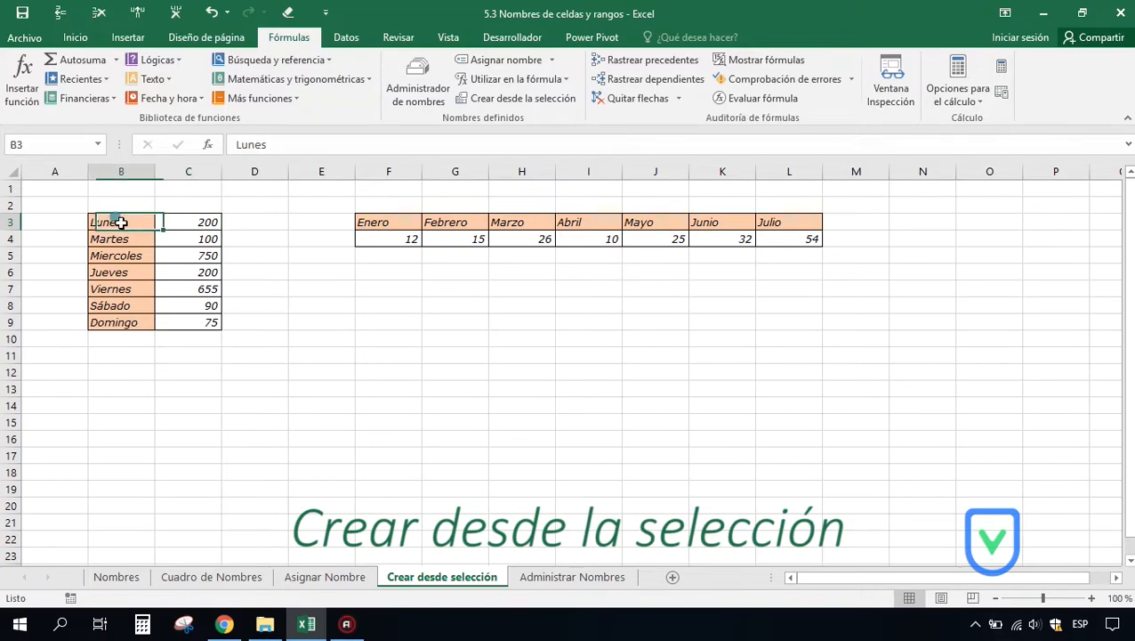
left_click(183, 240)
left_click(117, 237)
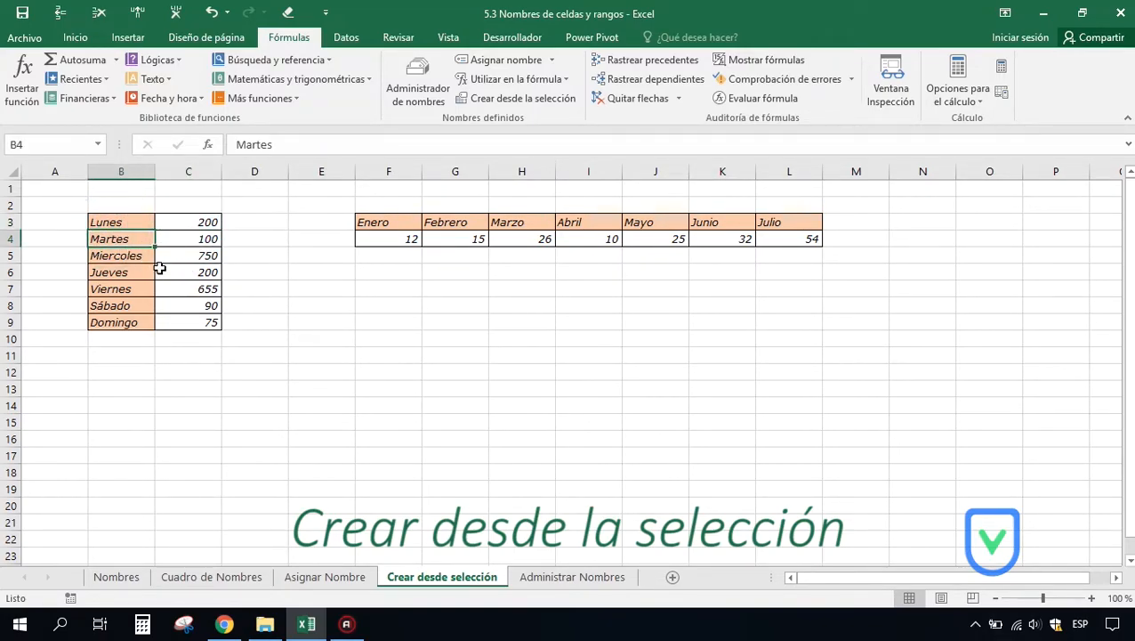
left_click_drag(189, 250, 198, 324)
left_click_drag(126, 255, 125, 324)
Step: Create names from the selection B3:C9, using the left column's weekday labels
left_click_drag(123, 222, 194, 315)
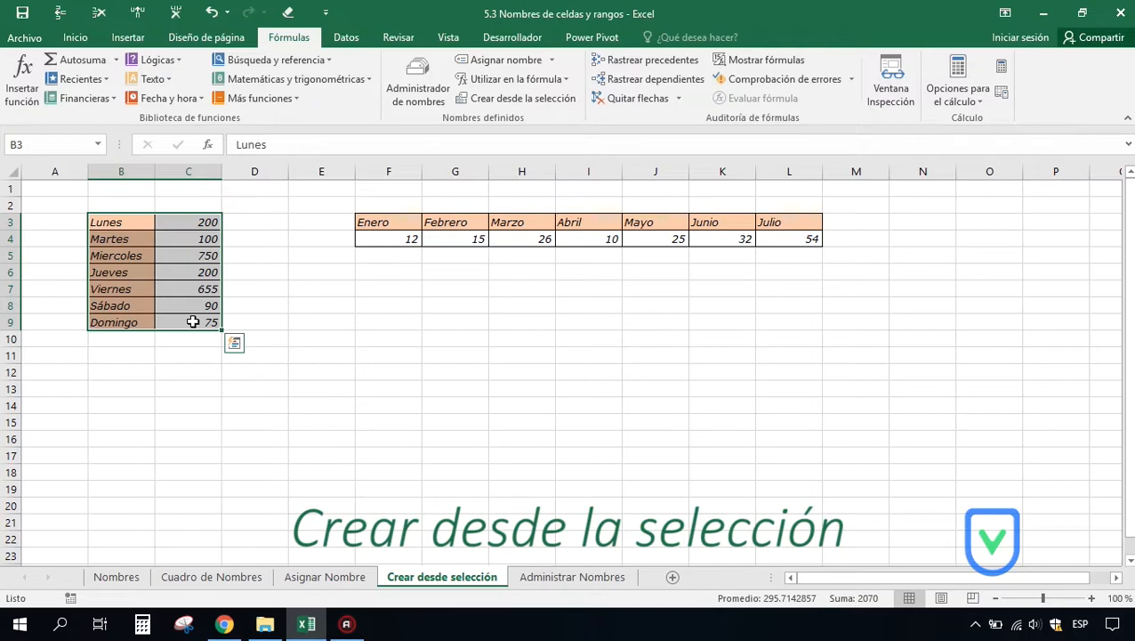
left_click(515, 106)
left_click_drag(601, 218, 322, 151)
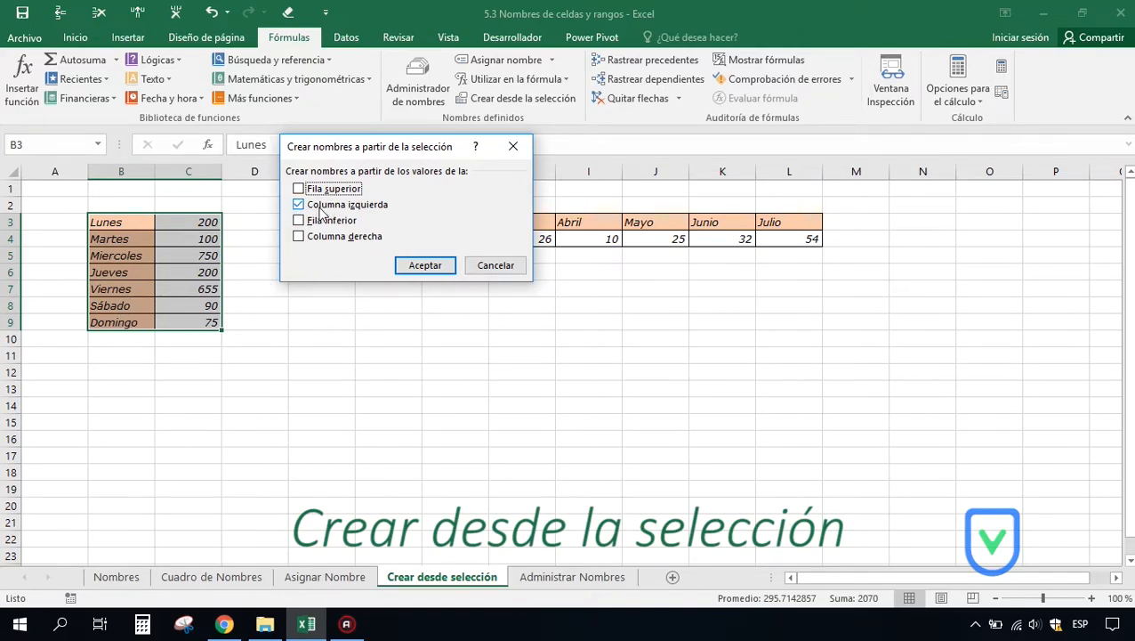
left_click(425, 266)
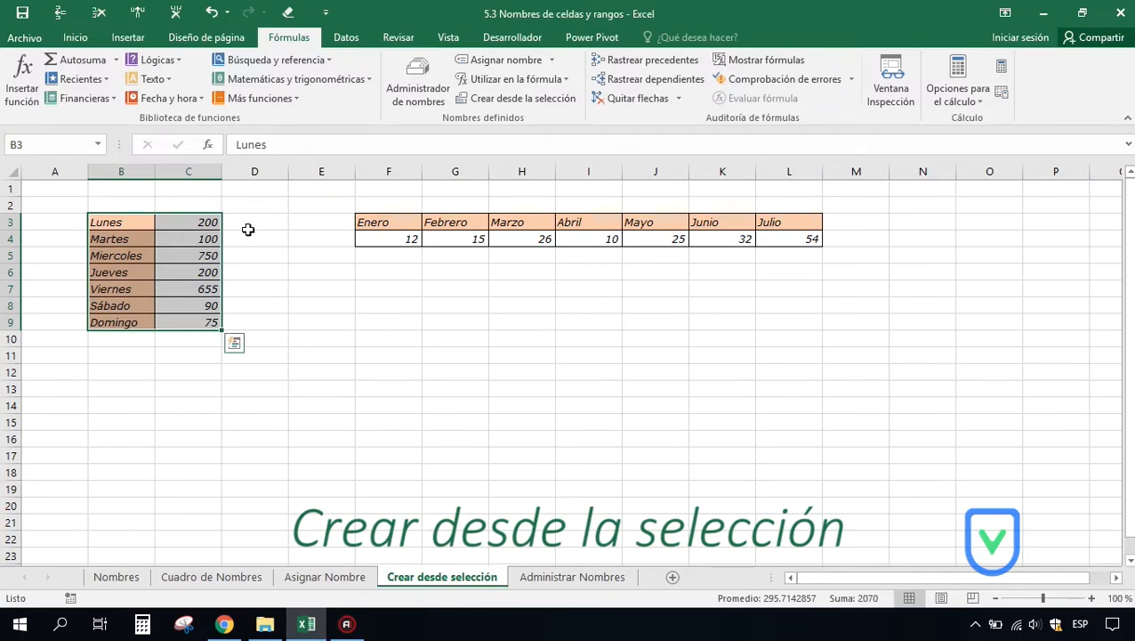
left_click(249, 220)
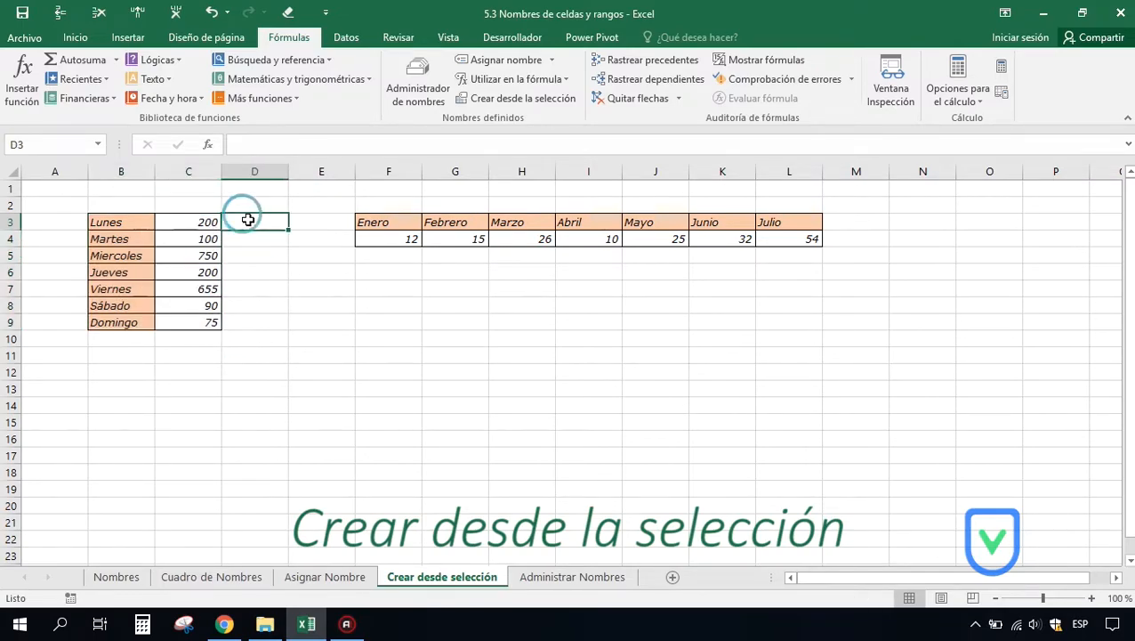
Step: Check the names assigned to the Lunes to Jueves values in C3:C6, and select the whole value range C3:C9
left_click(186, 222)
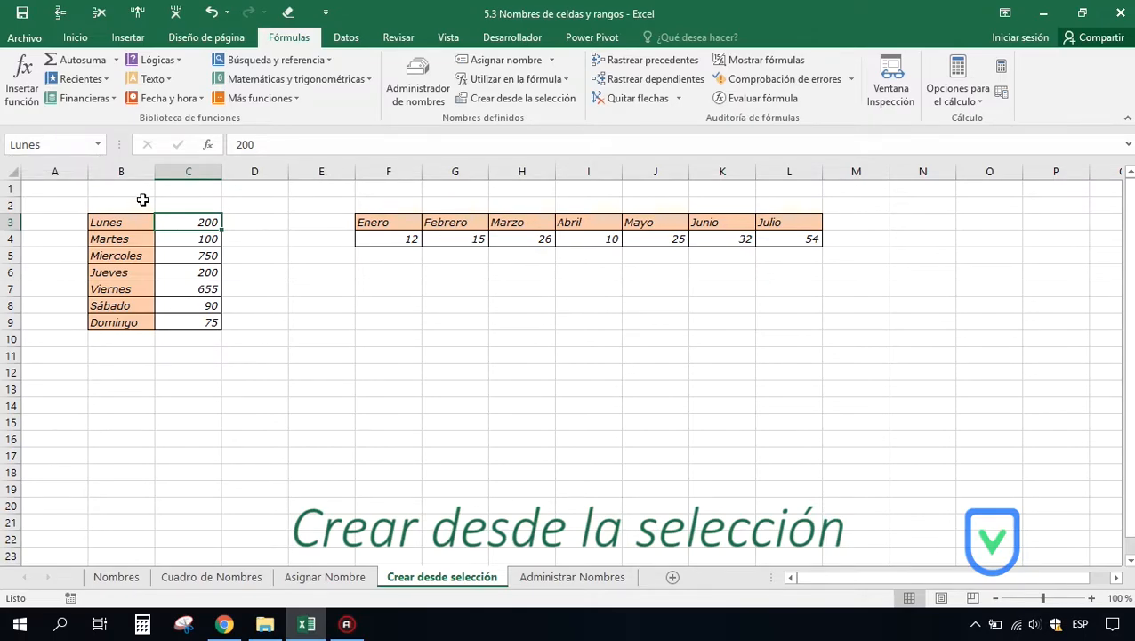
left_click(173, 235)
left_click(177, 257)
left_click(176, 269)
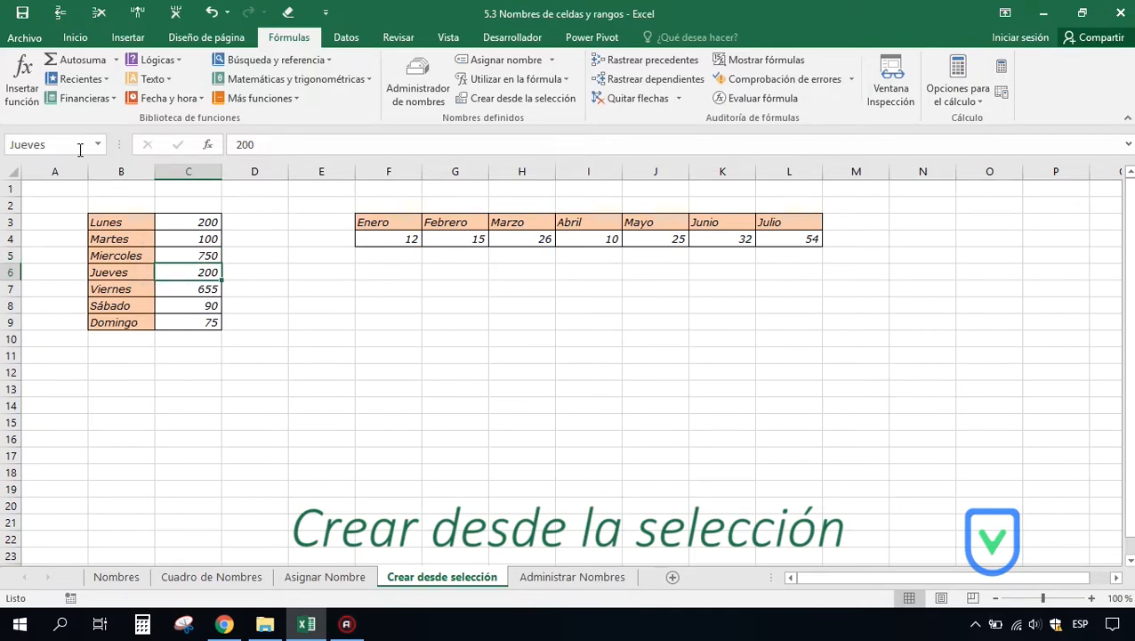
left_click_drag(203, 224, 207, 322)
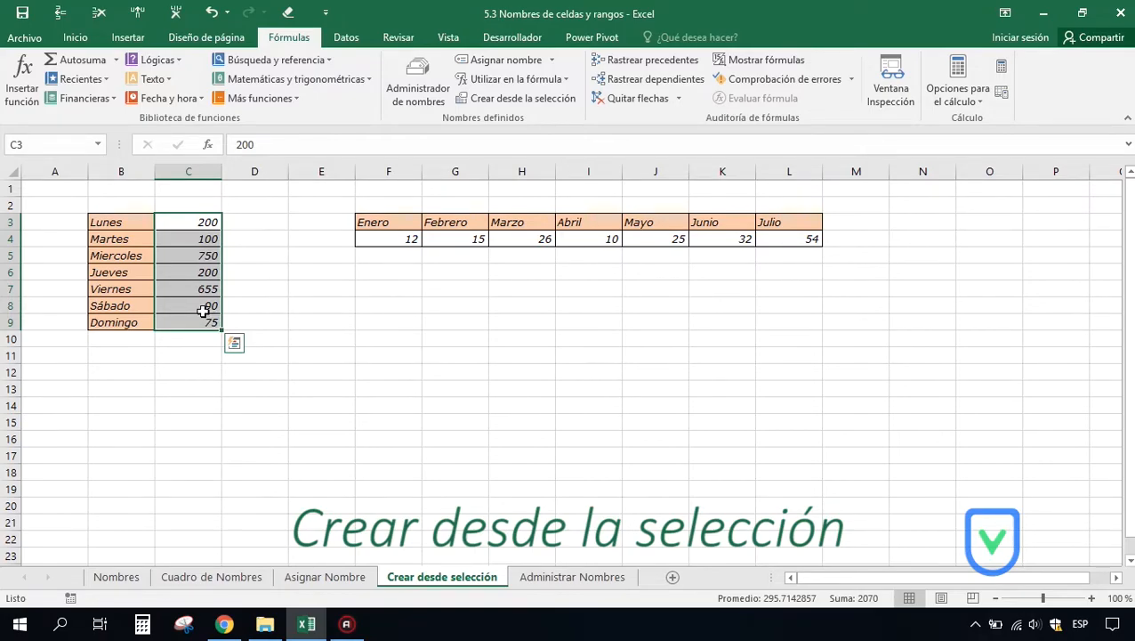
Step: Create names from the selection F3:L4, using the top row's month labels
left_click_drag(379, 225, 767, 231)
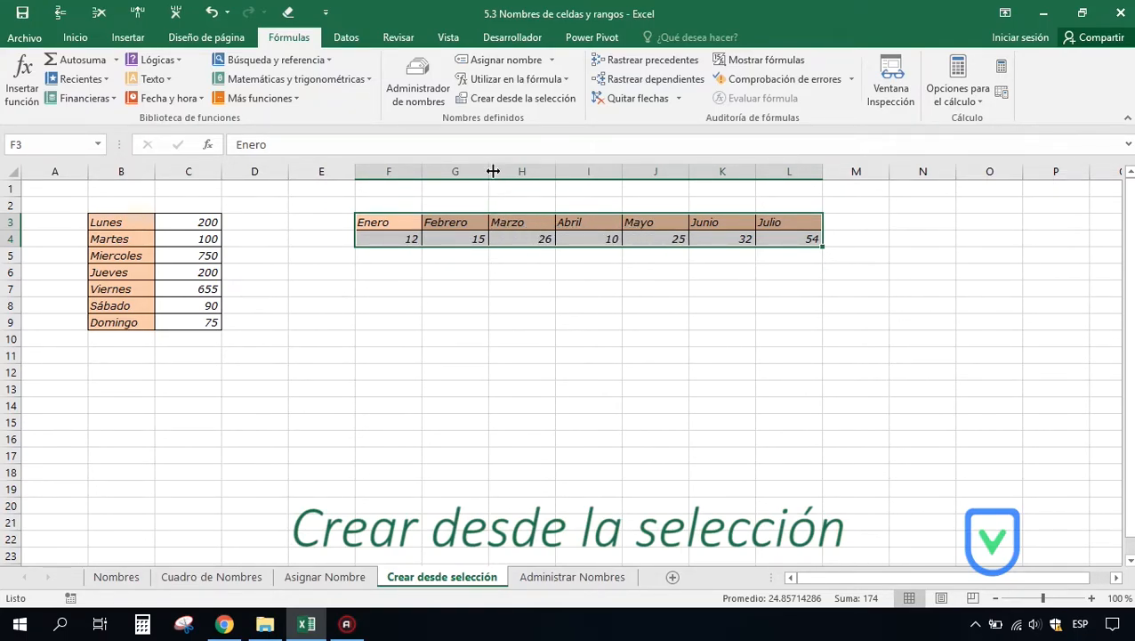
left_click(504, 99)
left_click_drag(445, 145, 632, 69)
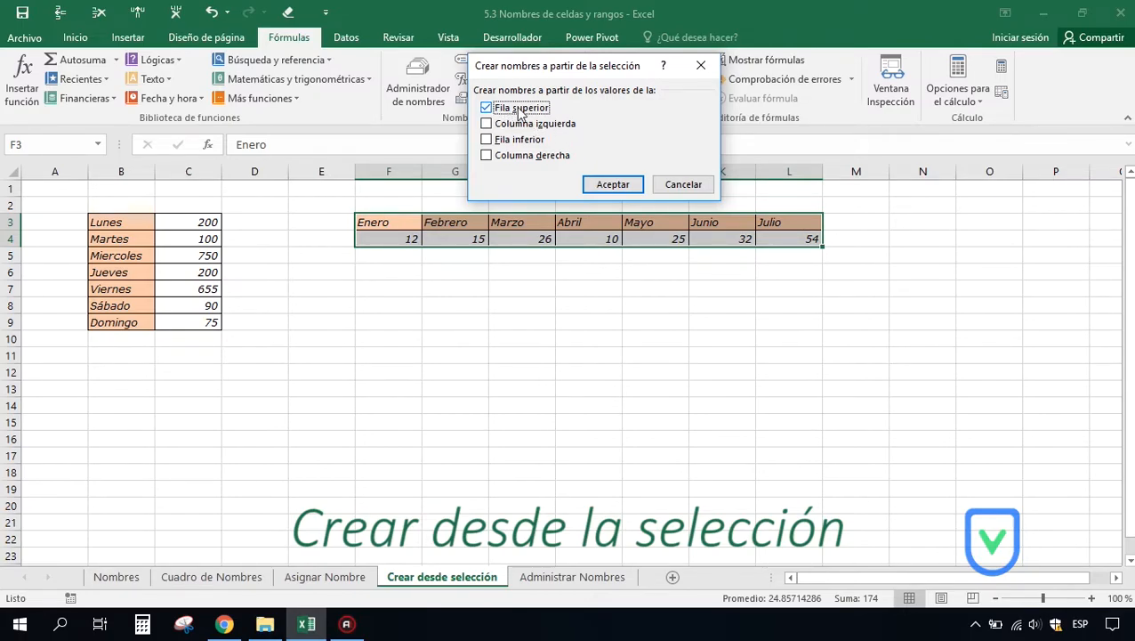
left_click(612, 186)
Step: Check the names assigned to the Enero, Febrero and Marzo values in F4:H4, and select the weekday labels B3:B9
left_click(388, 237)
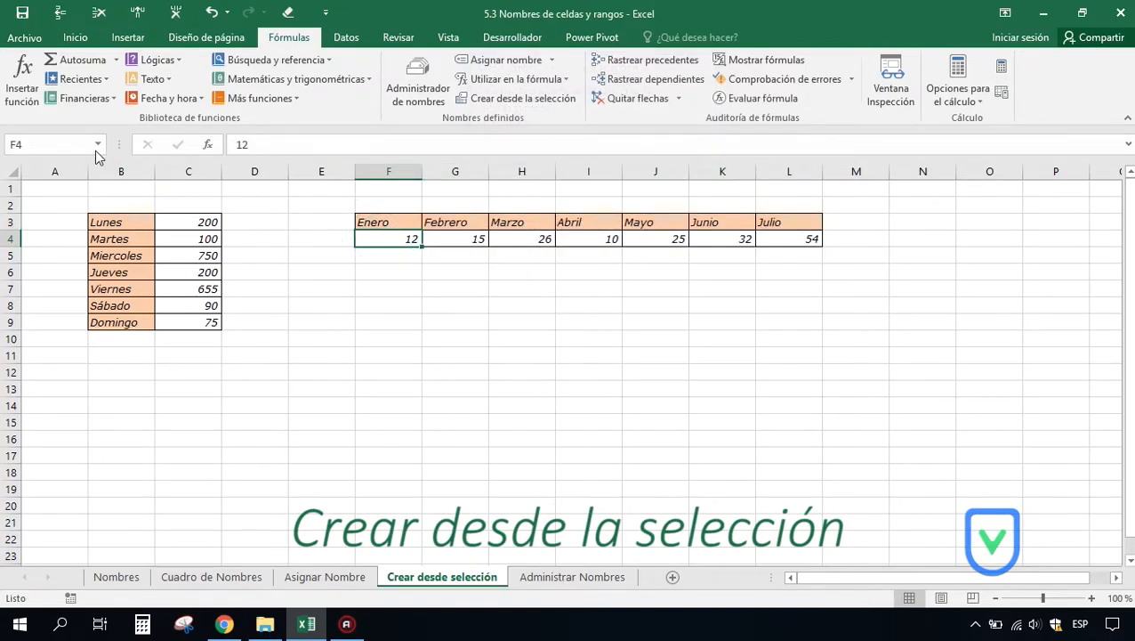
left_click(460, 237)
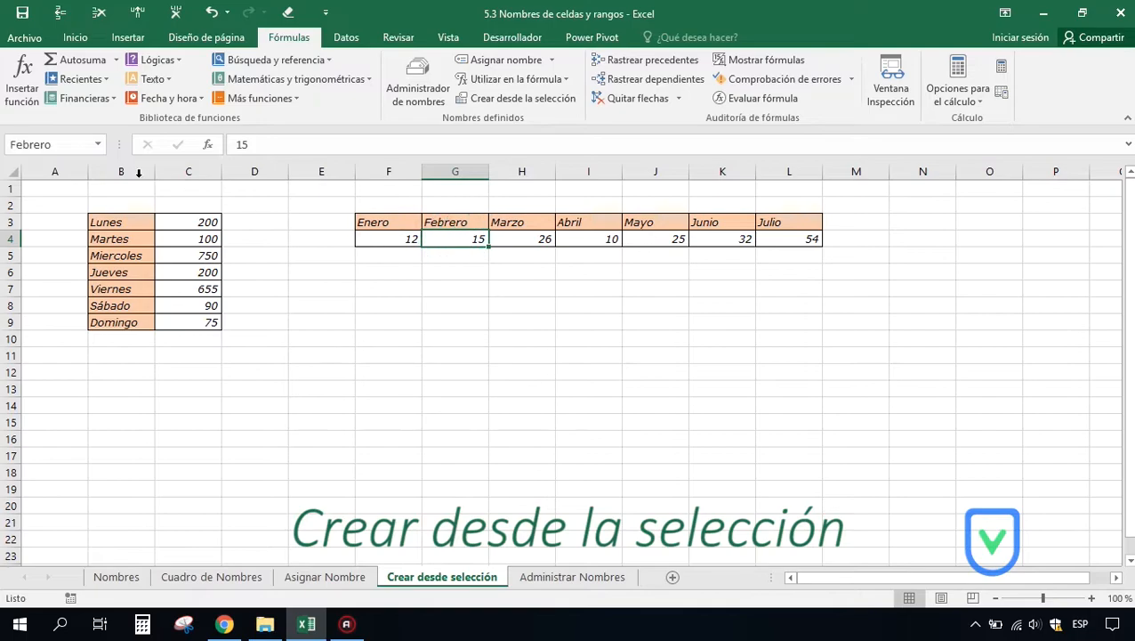
left_click(522, 239)
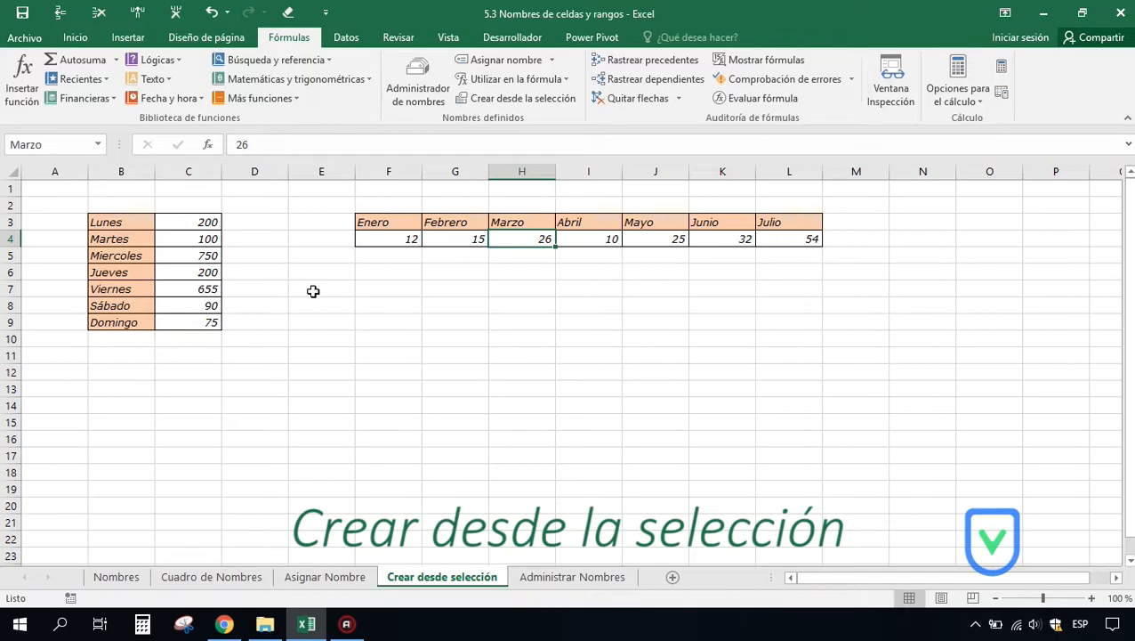
left_click_drag(107, 222, 119, 321)
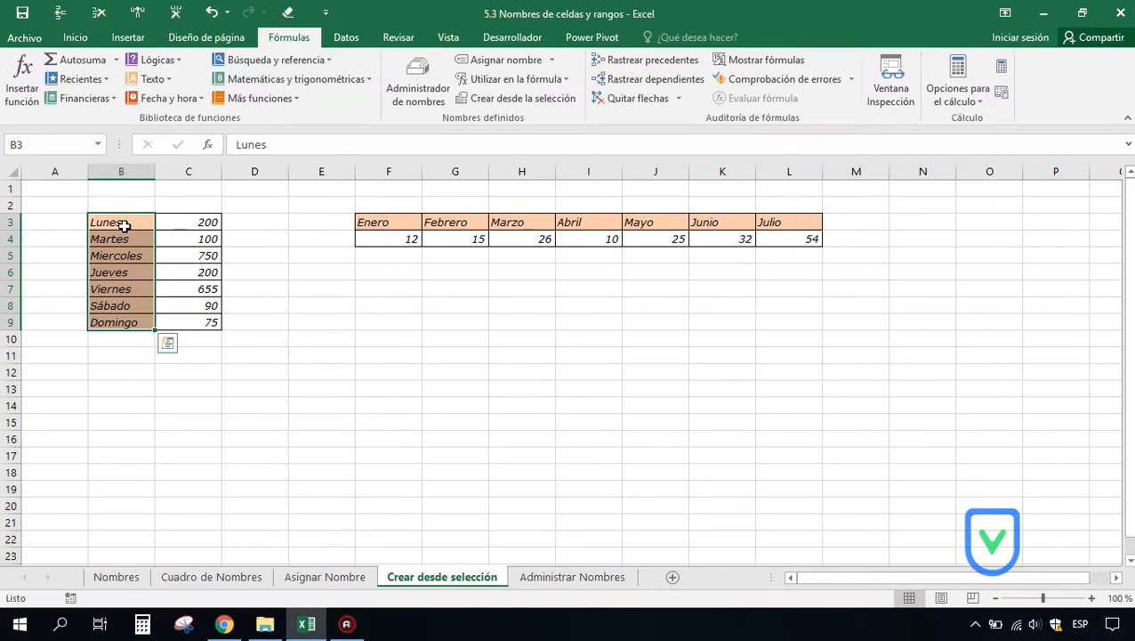
Step: Open the Name Manager on the Administrar Nombres sheet and enlarge its window to show the full list of names
left_click(124, 226)
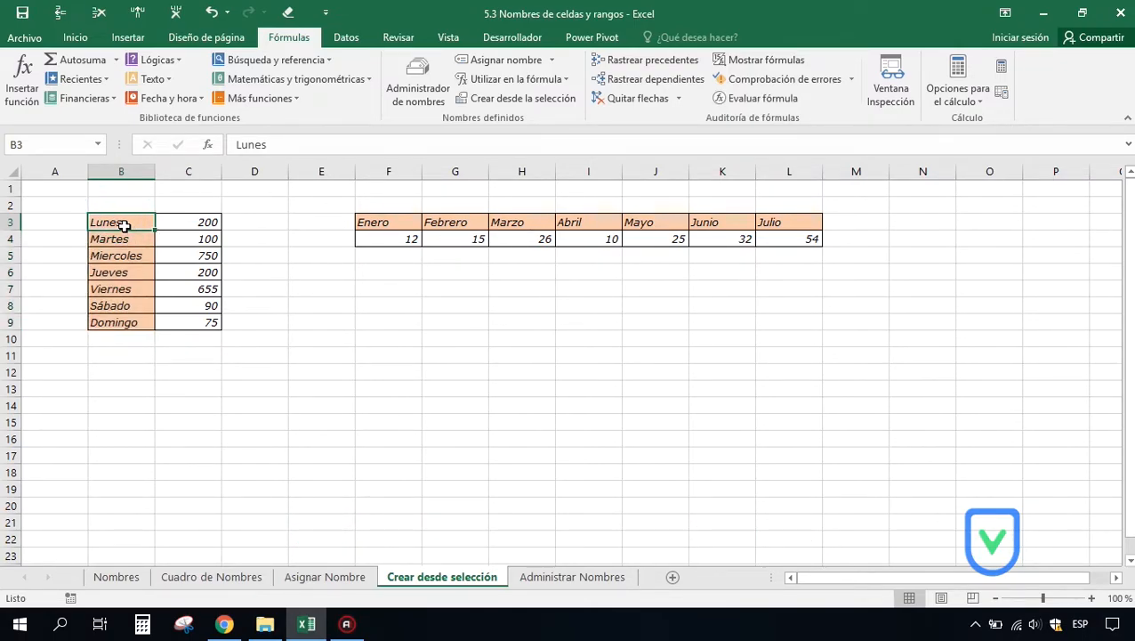
left_click(560, 578)
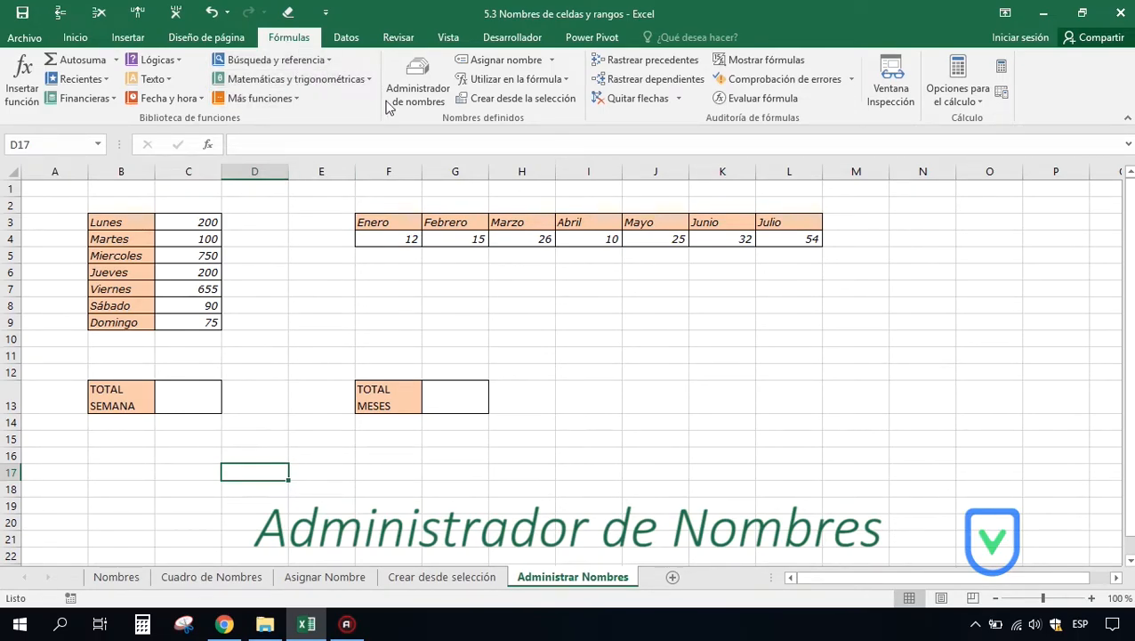
left_click(417, 91)
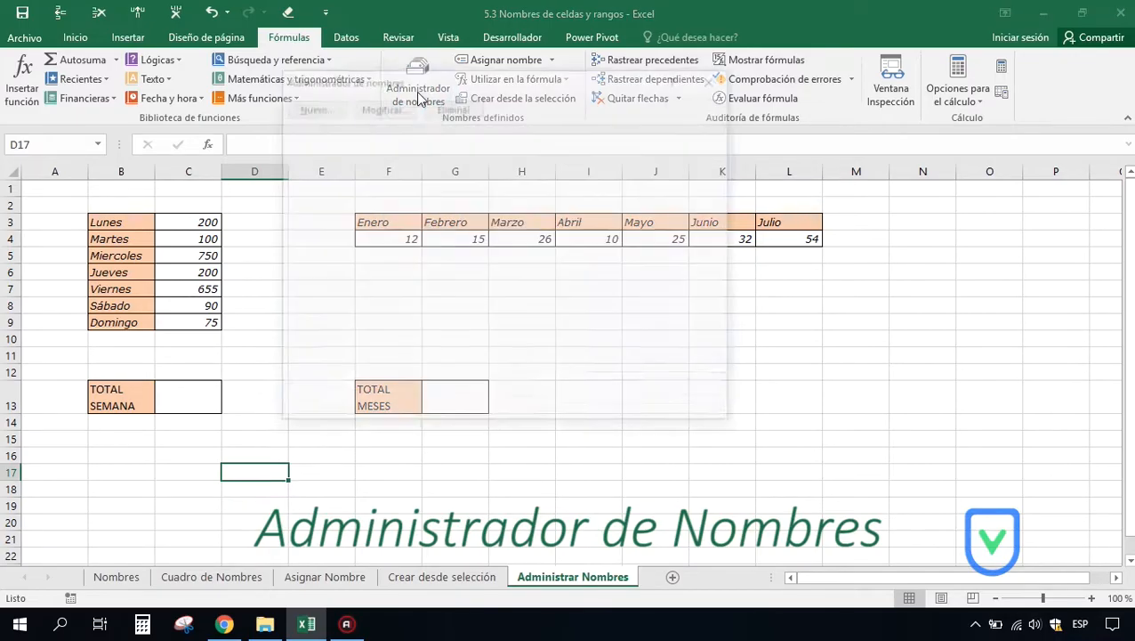
left_click_drag(465, 84, 510, 31)
left_click_drag(785, 367, 885, 489)
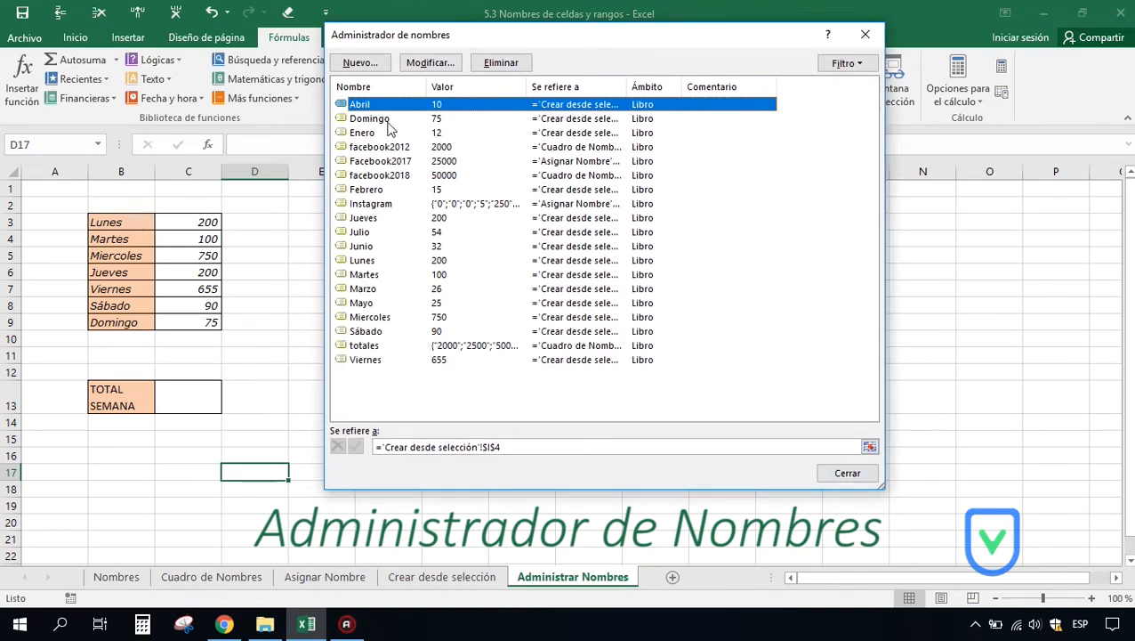
Step: Review the defined names sorted by value and by reference, and widen the column showing what each name refers to
left_click(374, 233)
left_click(372, 315)
left_click(362, 361)
left_click(440, 87)
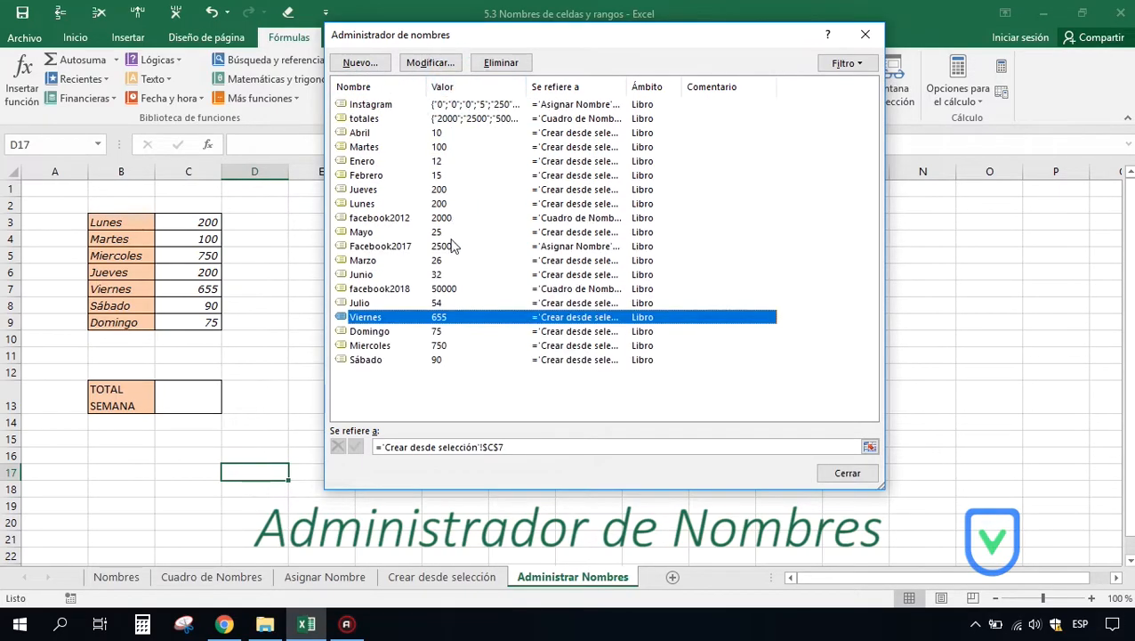
left_click(561, 88)
left_click_drag(625, 86, 663, 87)
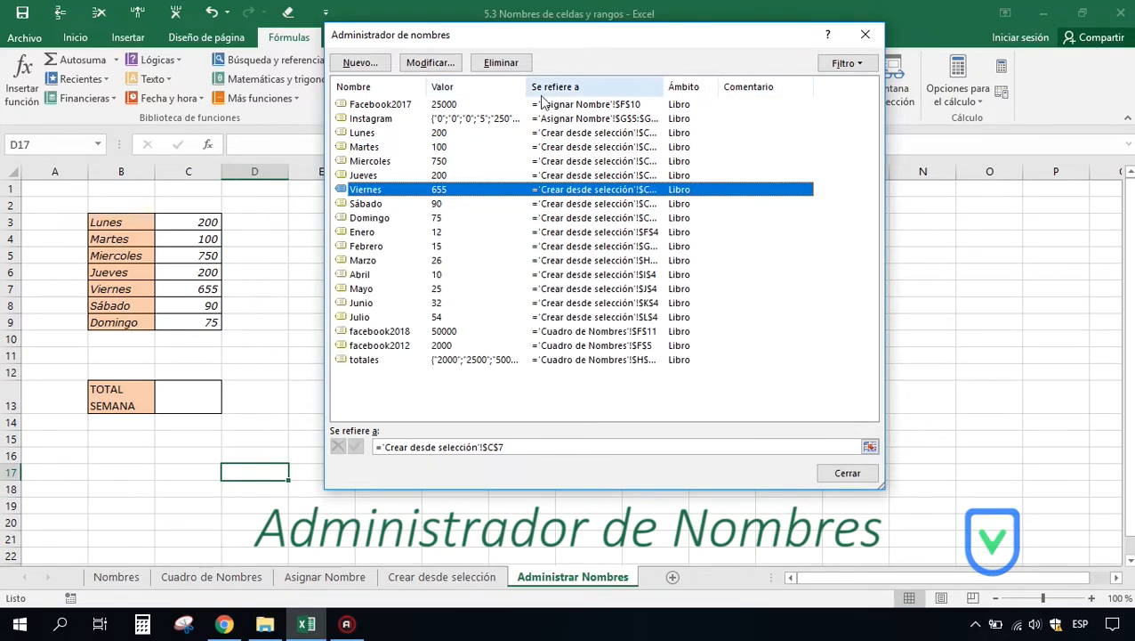
Step: Compare the name list sorted by name, value, reference and scope, ending in alphabetical order with Abril selected
left_click_drag(474, 86, 378, 91)
left_click_drag(464, 89, 388, 87)
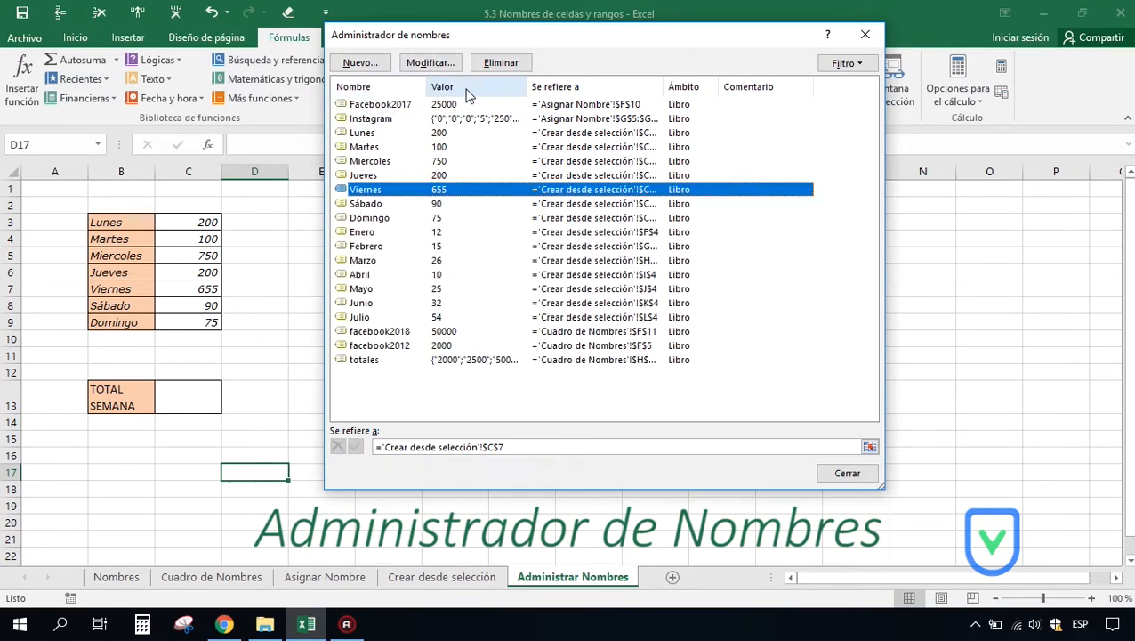
left_click(360, 87)
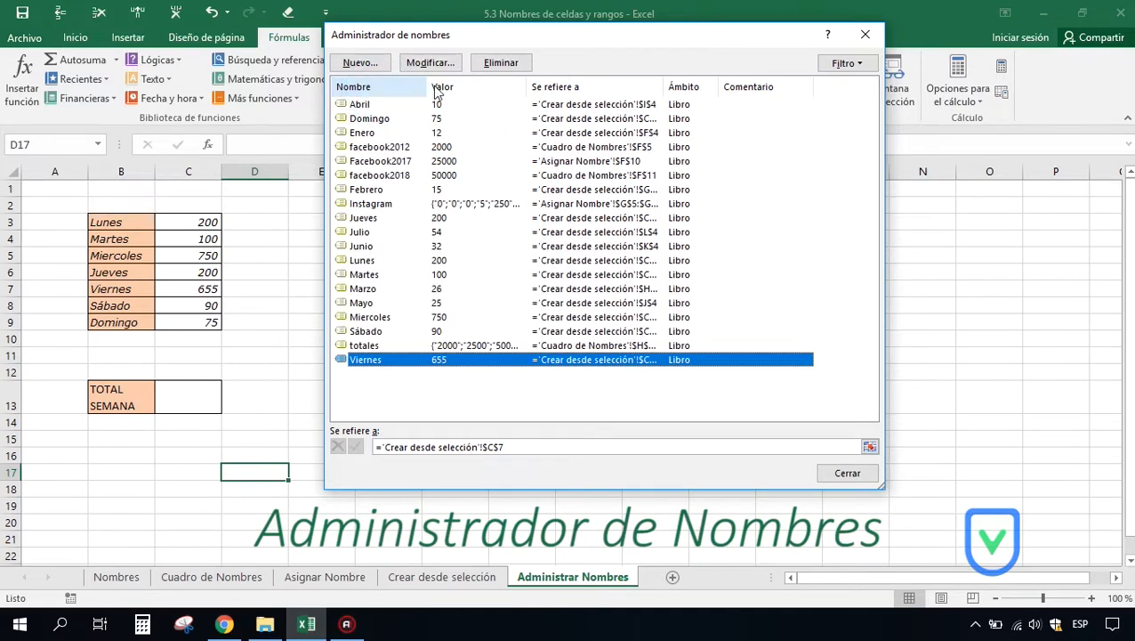
left_click(448, 90)
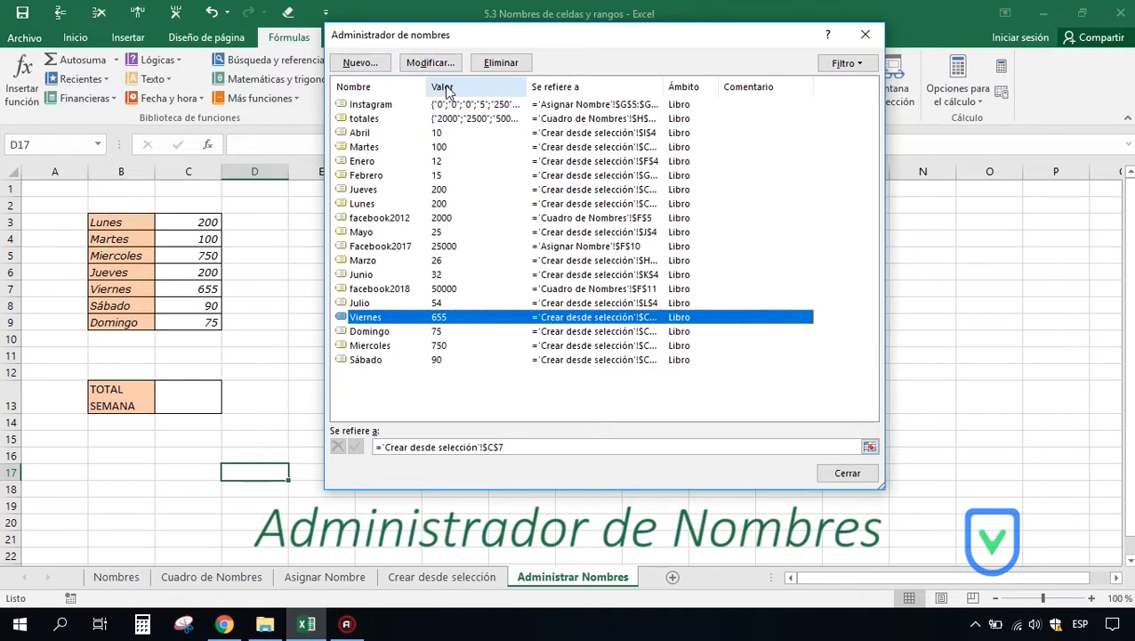
left_click(545, 88)
left_click(684, 90)
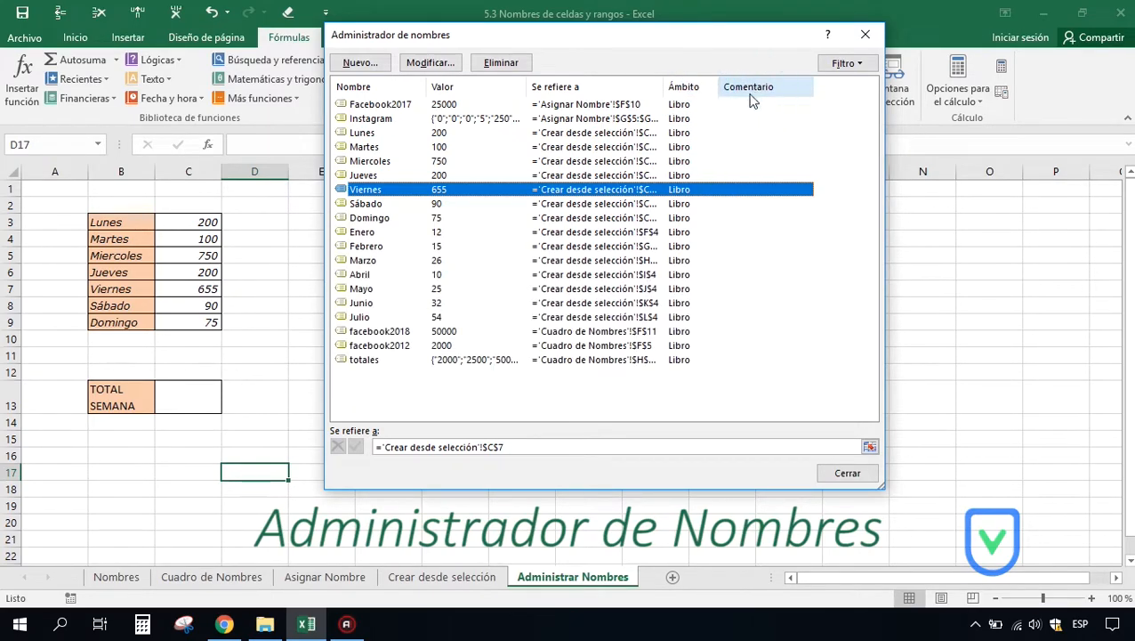
left_click(356, 87)
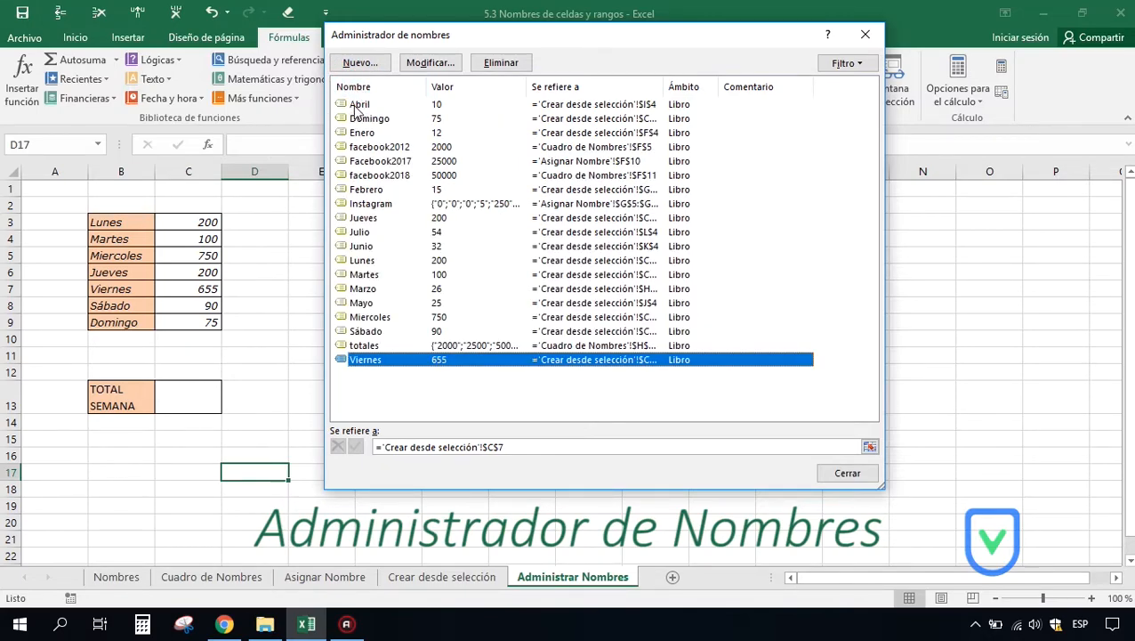
left_click(358, 105)
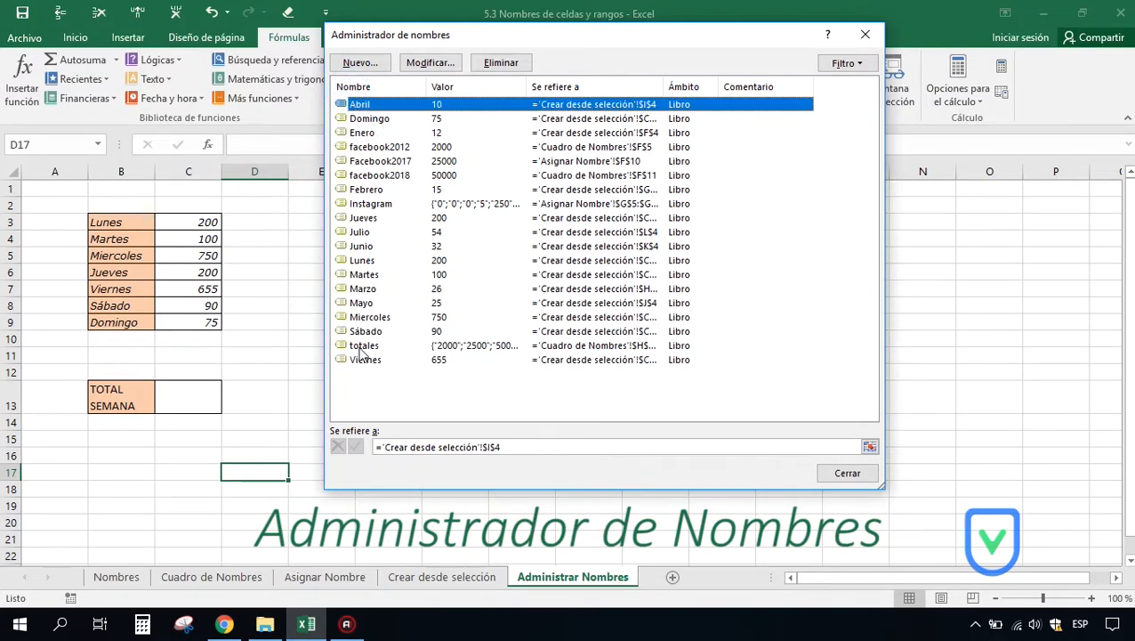
Step: View the available name filters and the form for defining a new name, leaving both without applying anything
left_click(852, 68)
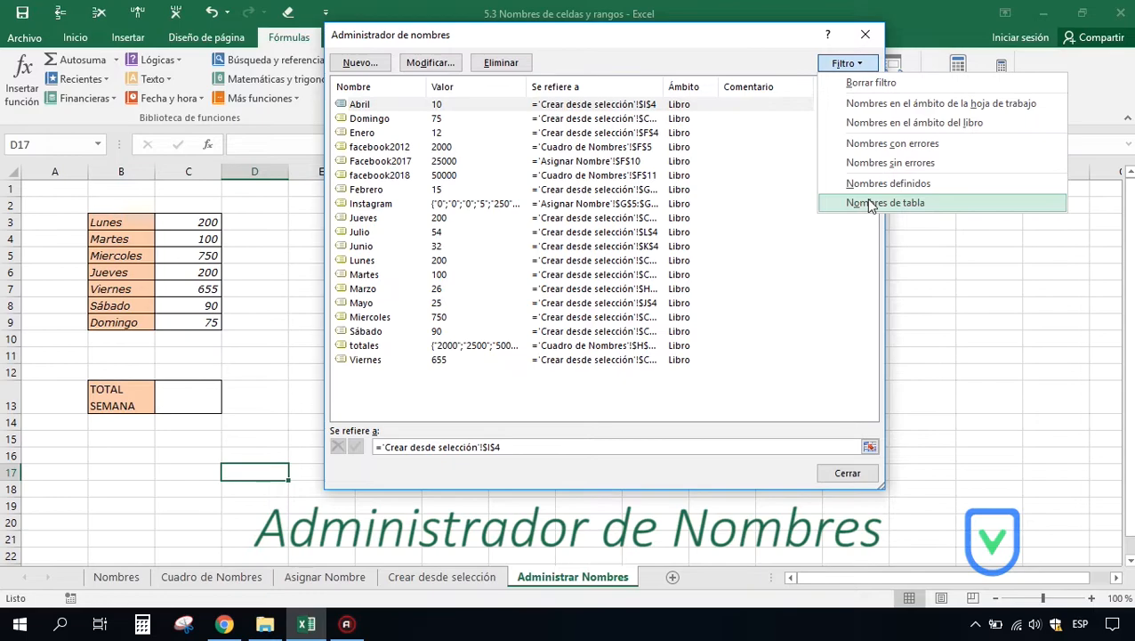
left_click(779, 214)
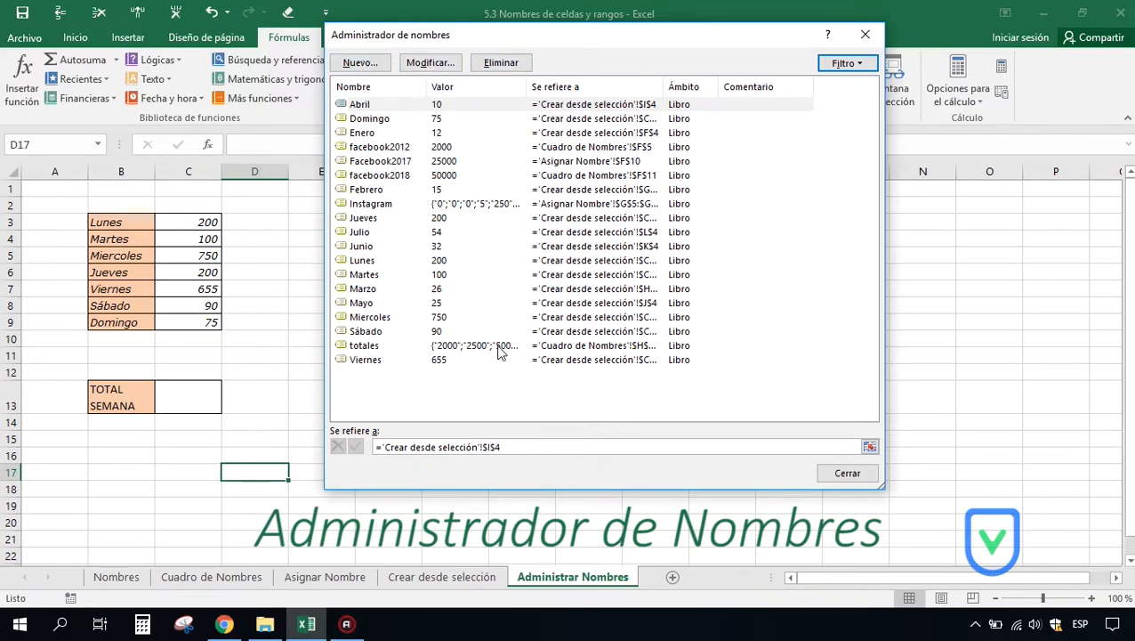
left_click(361, 63)
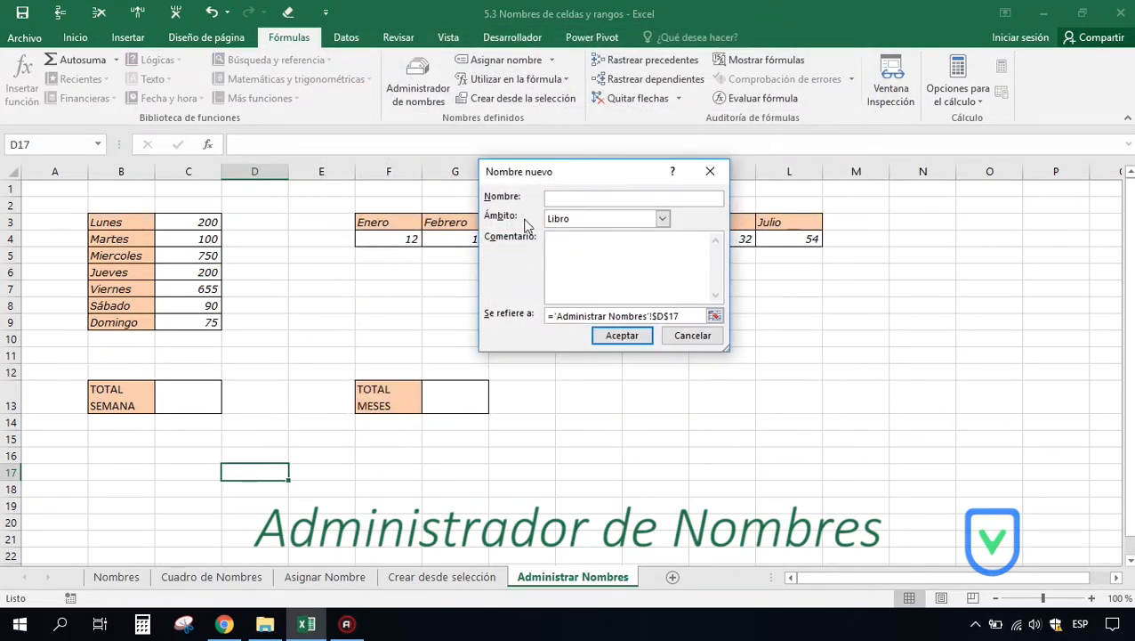
left_click(679, 336)
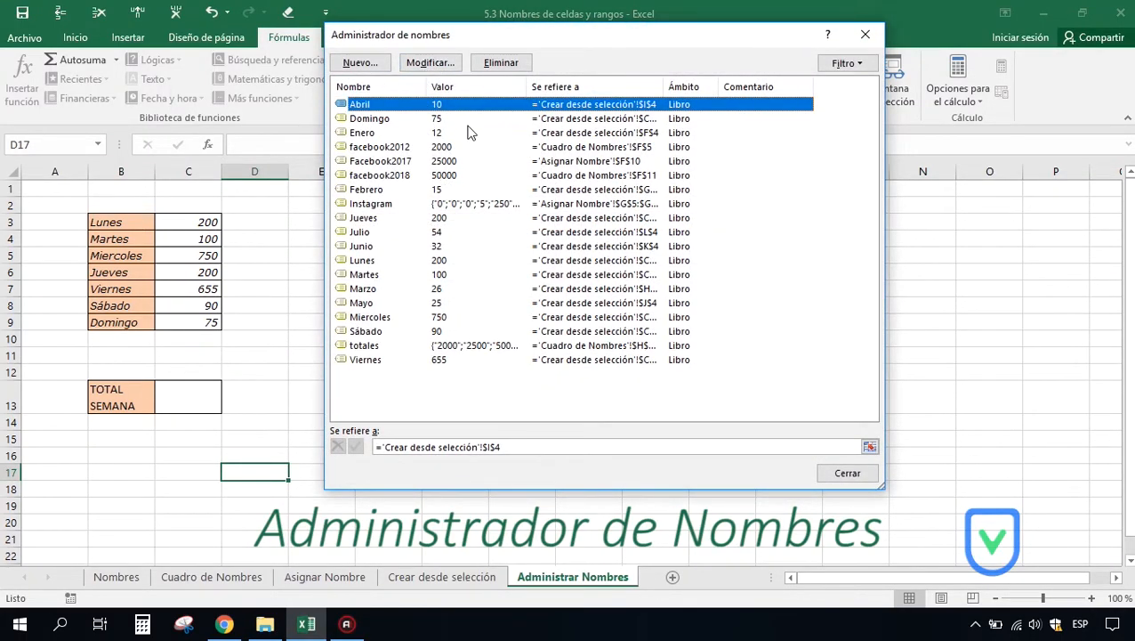
Step: View the editing form for the Febrero name and cancel it
left_click(367, 194)
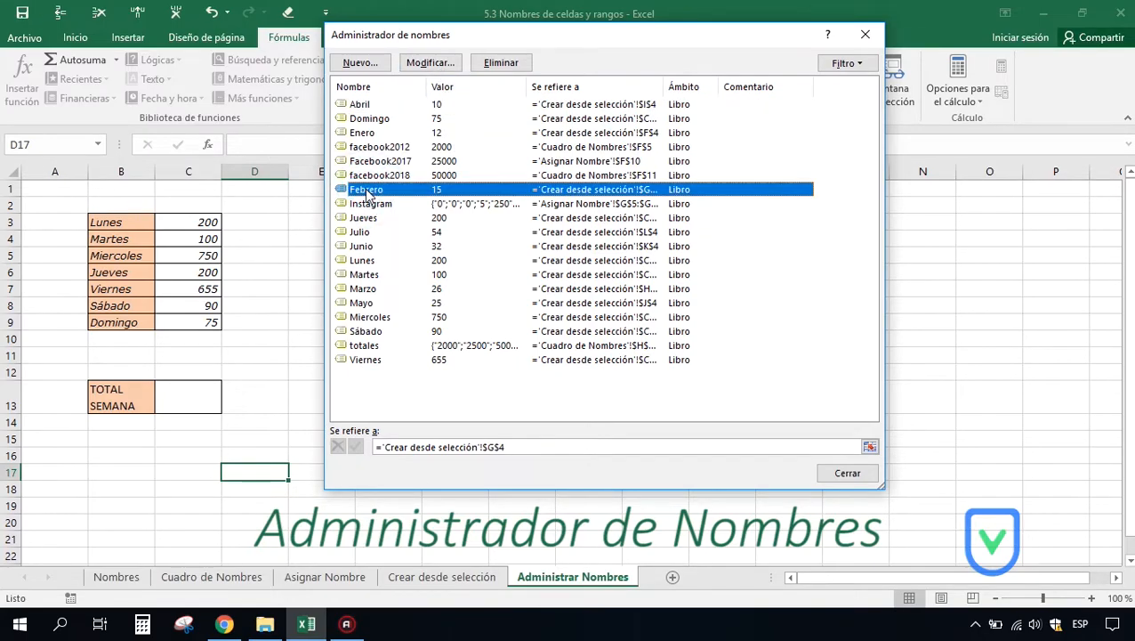
left_click(430, 63)
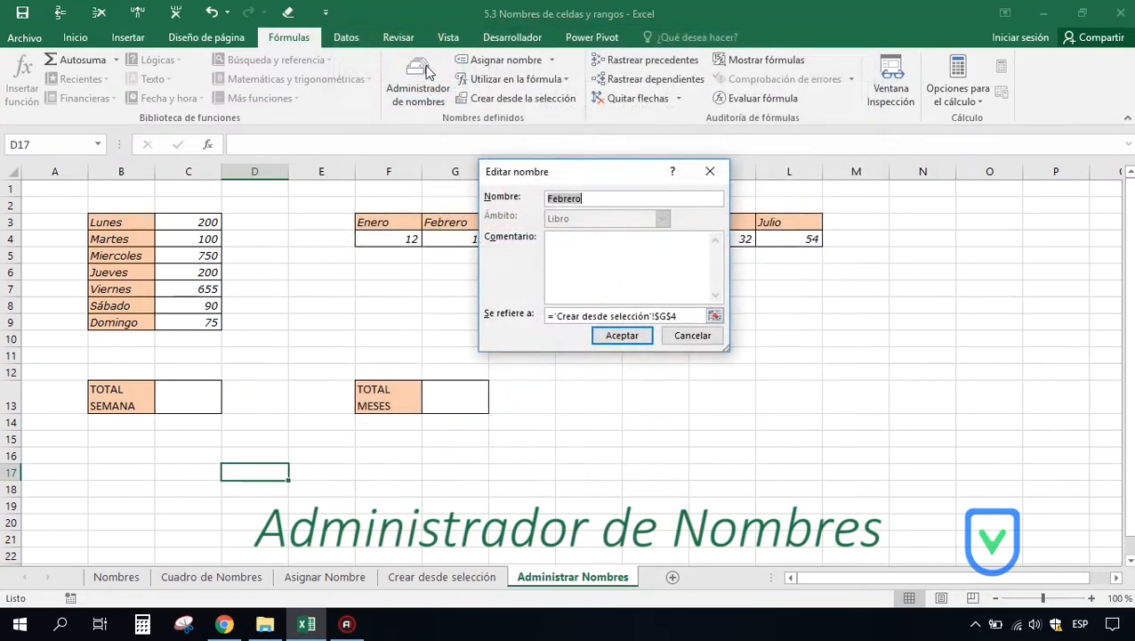
left_click(593, 200)
left_click(691, 334)
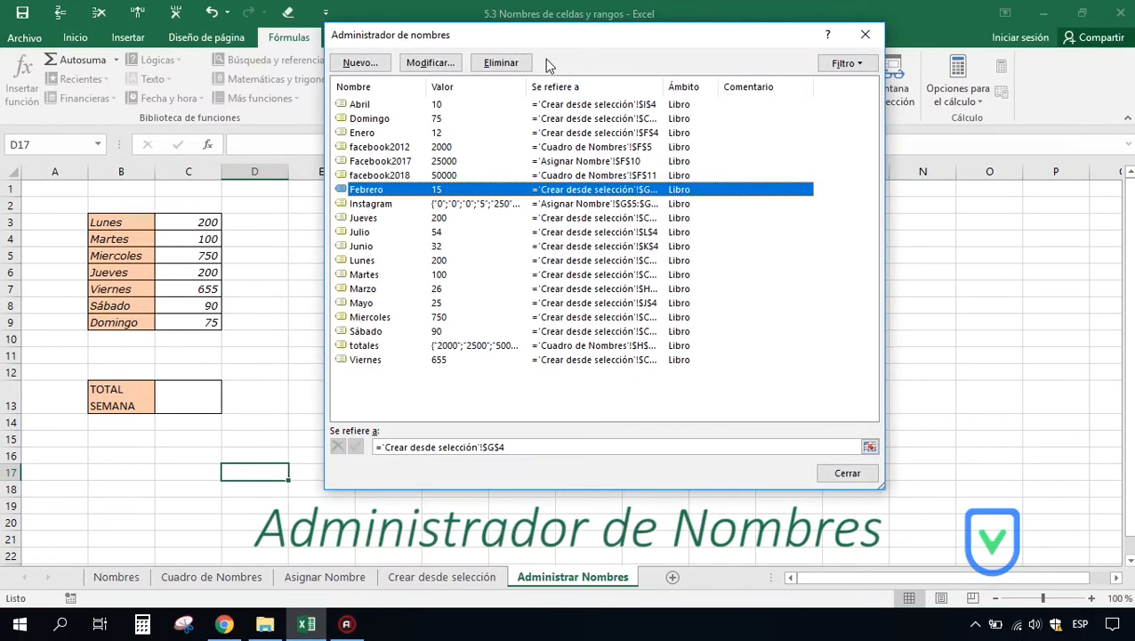
Step: Delete all the defined names in the workbook, from Abril to Viernes
left_click(406, 208)
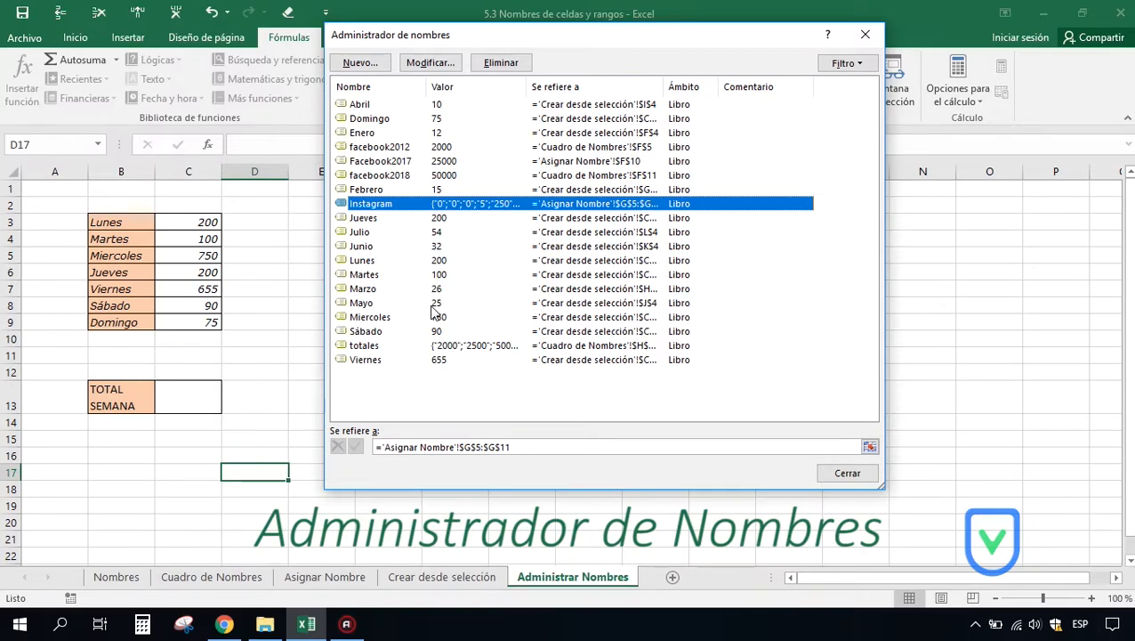
left_click(374, 105)
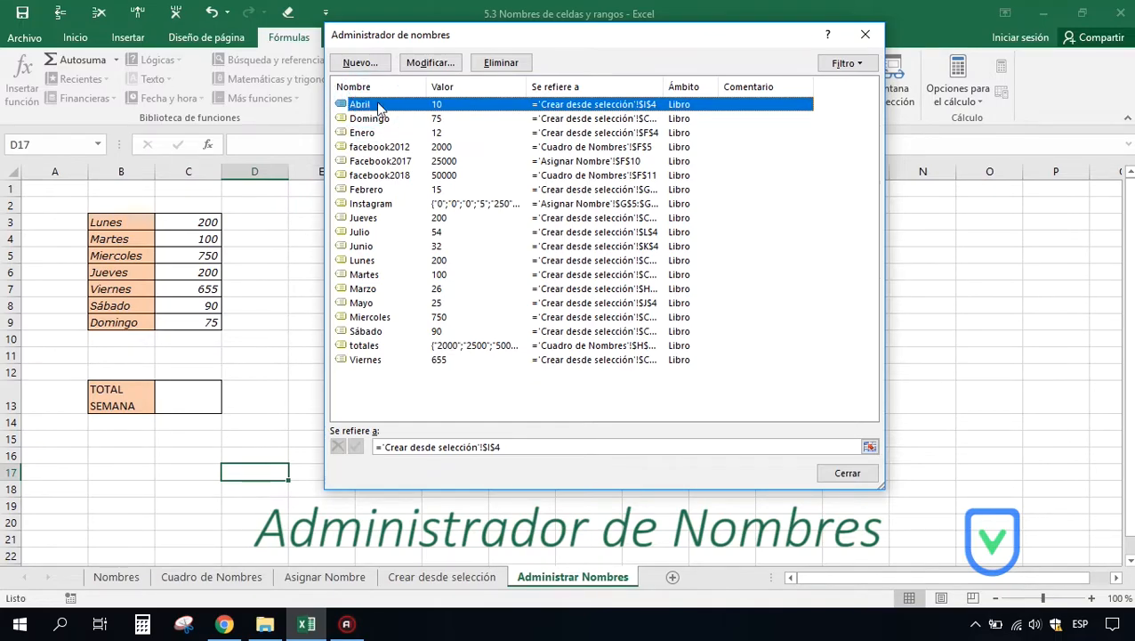
left_click(372, 365, "shift")
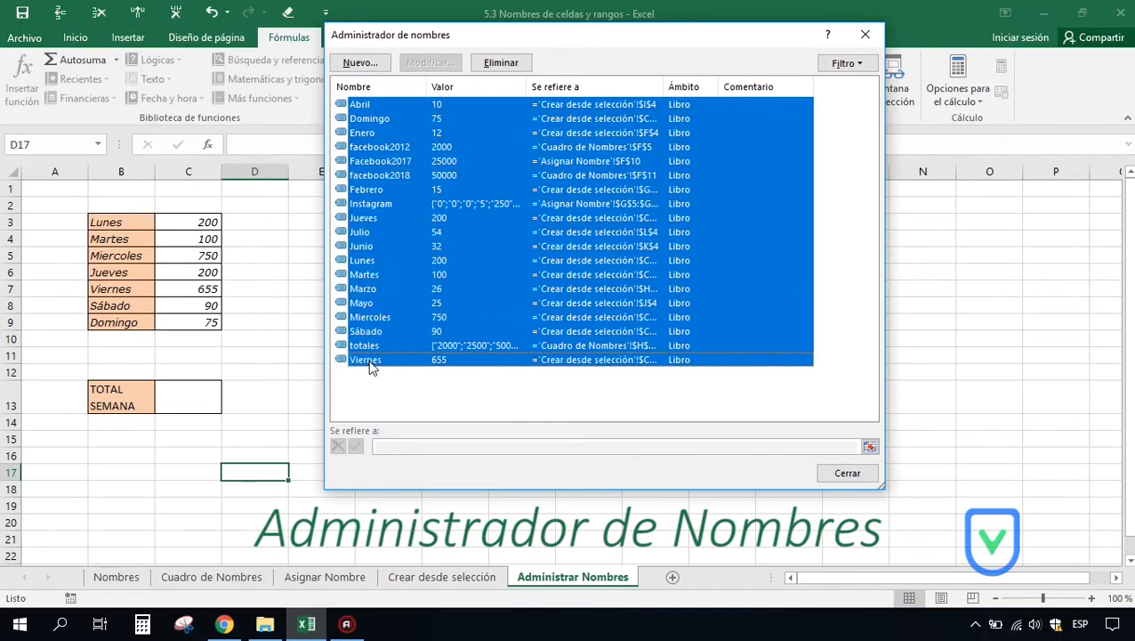
left_click(498, 64)
left_click(532, 360)
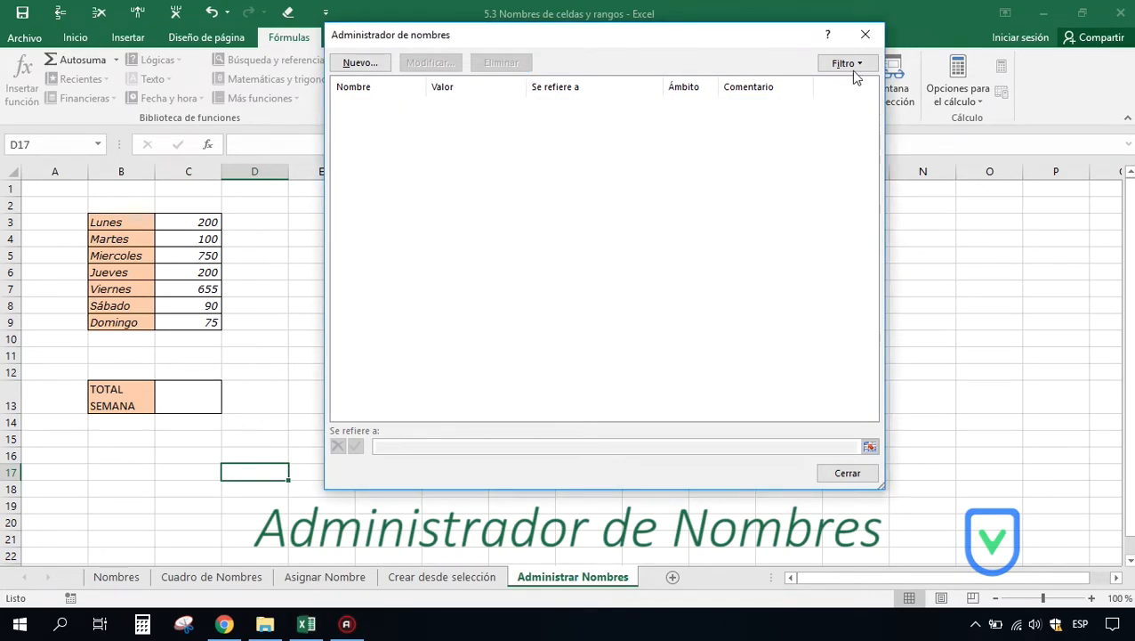
Step: Close the Name Manager and create names from the selection B3:C9 using the left column's weekday labels
left_click(865, 34)
left_click_drag(129, 226, 191, 327)
left_click(501, 100)
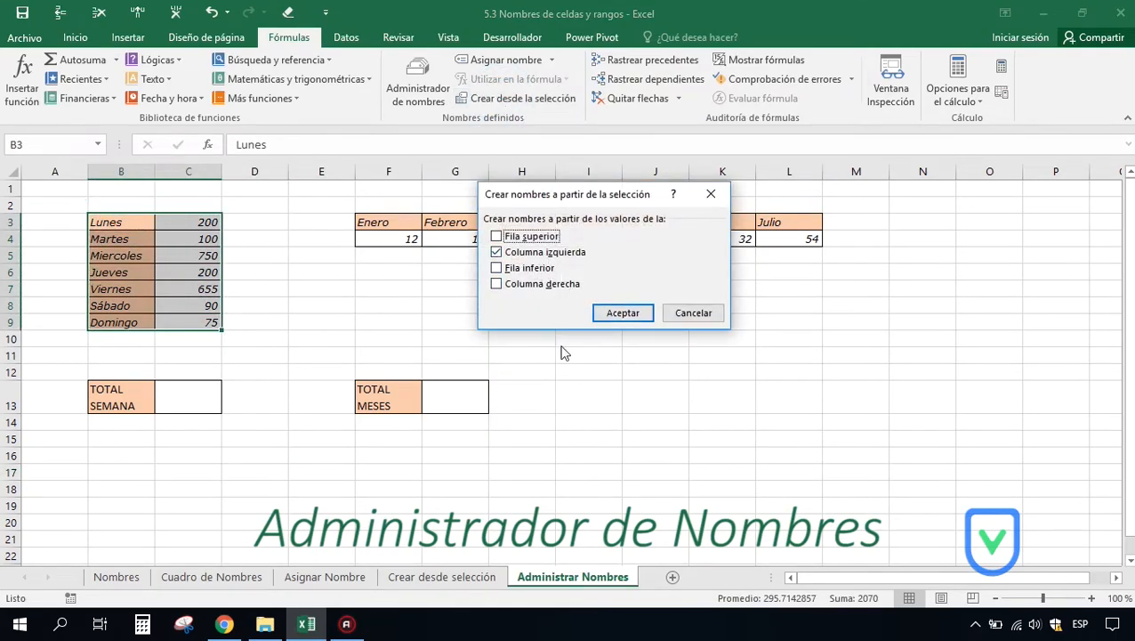
left_click(616, 313)
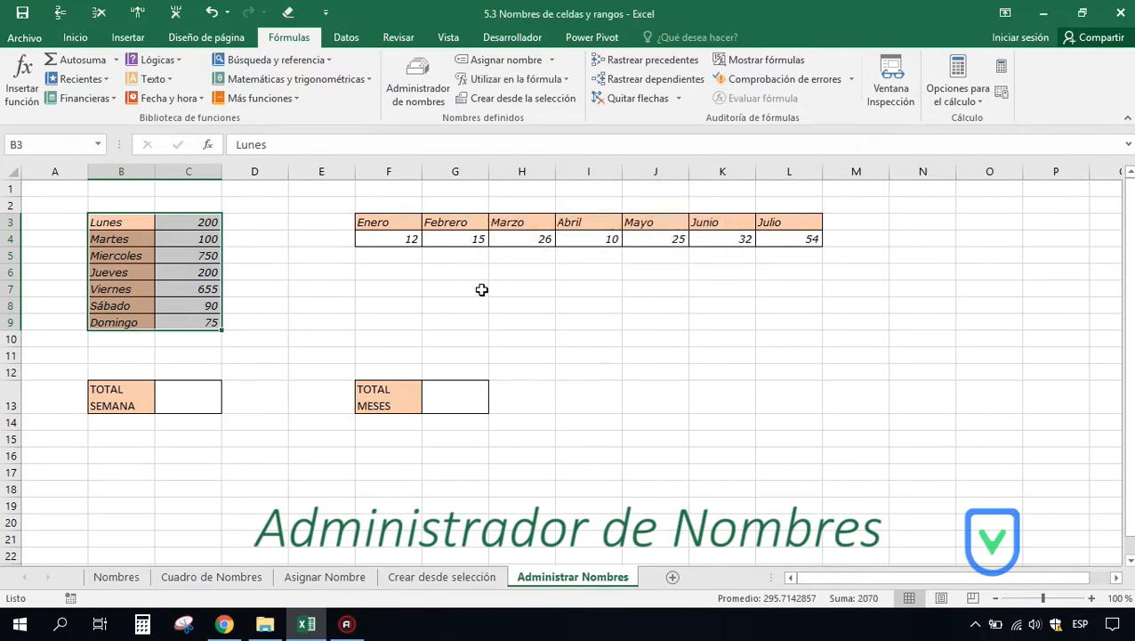
Step: Create names from the month table F3:L4 on the Administrar Nombres sheet, using the top row's labels
left_click_drag(385, 223, 795, 236)
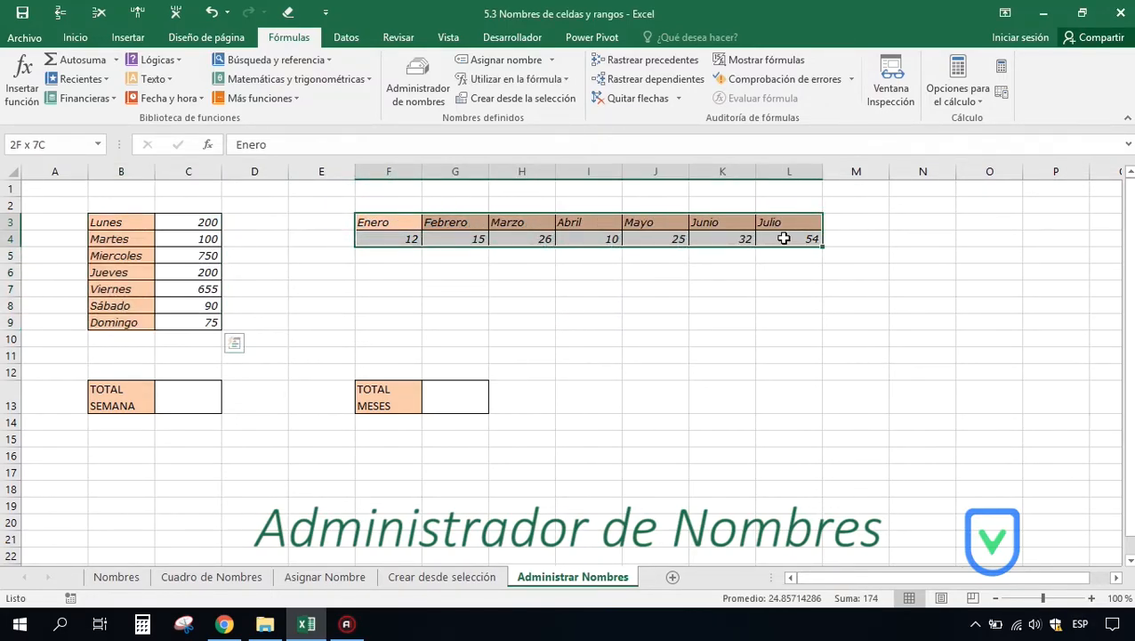
left_click(513, 103)
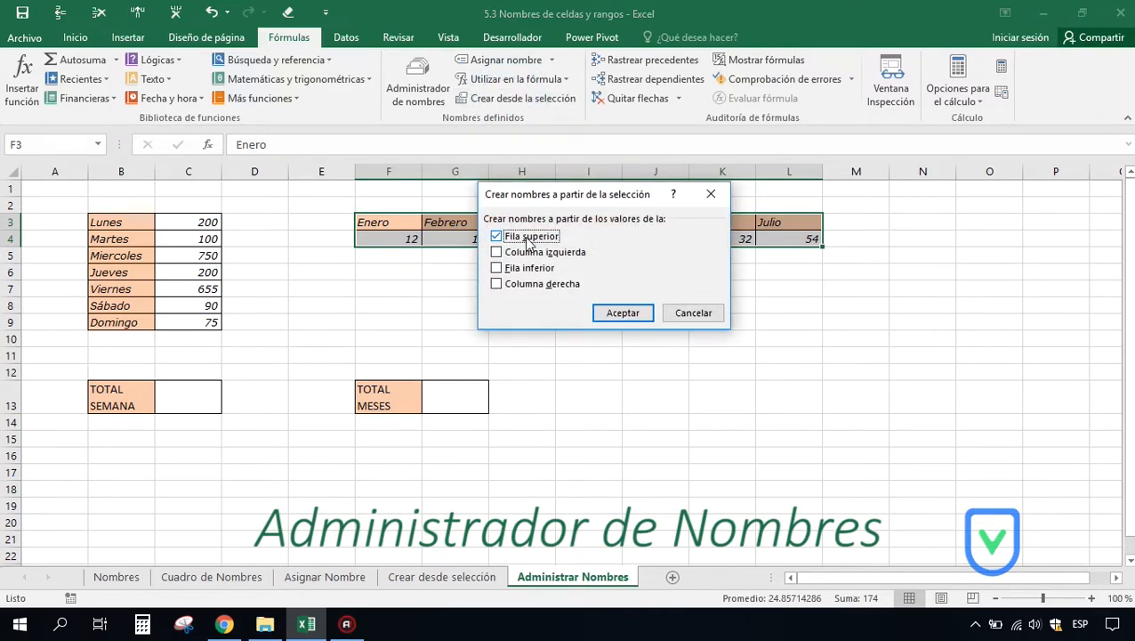
left_click(622, 312)
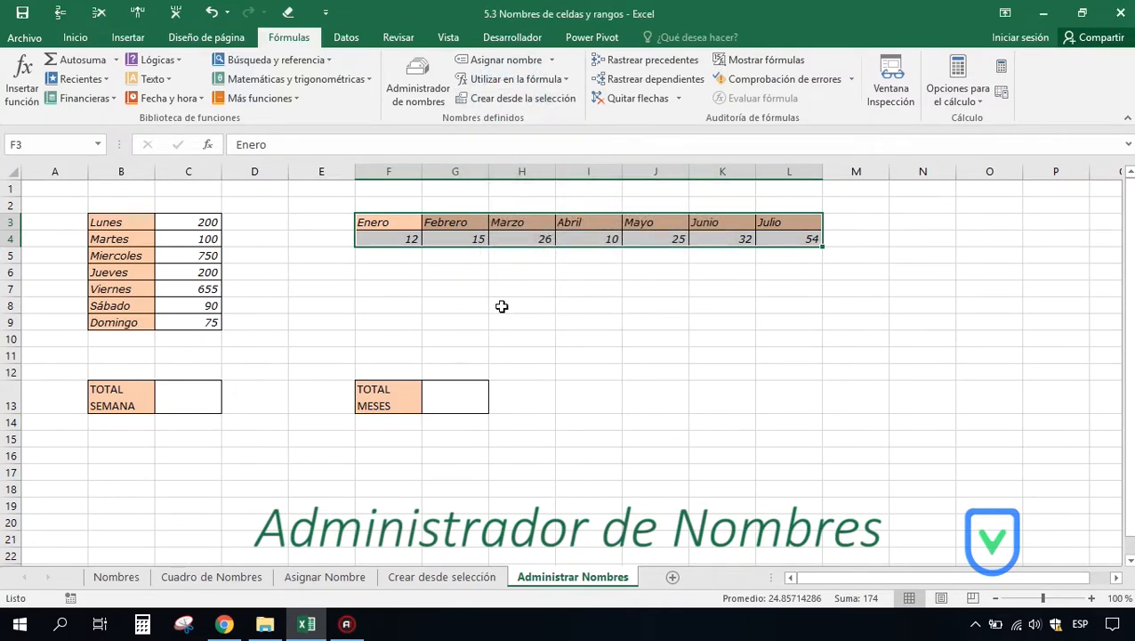
left_click(321, 307)
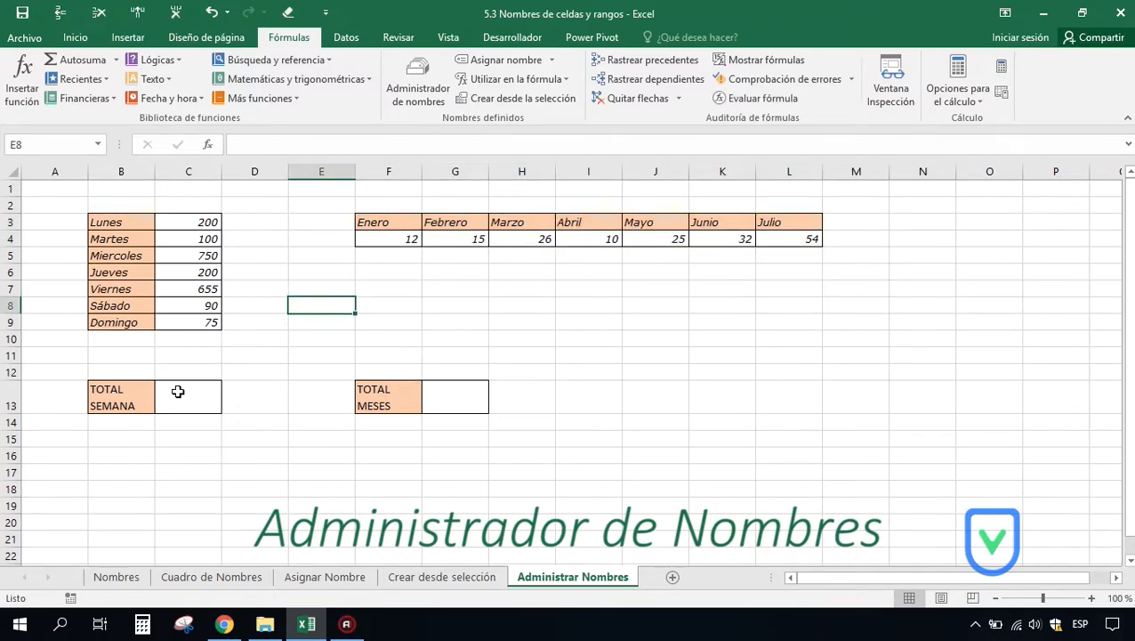
Step: Enter the formula =SUMA(Lunes;Martes;Miercoles;Jueves;Viernes;Sábado;Domingo) in the TOTAL SEMANA cell C13
left_click_drag(203, 217, 195, 321)
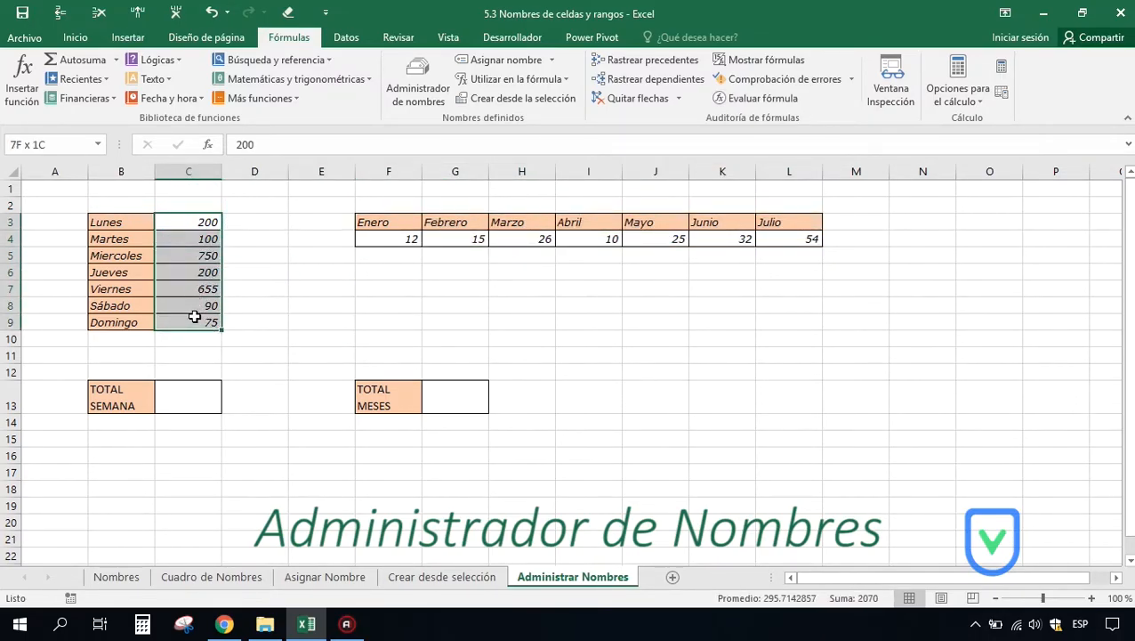
left_click(197, 393)
type("=SUMA(Lu")
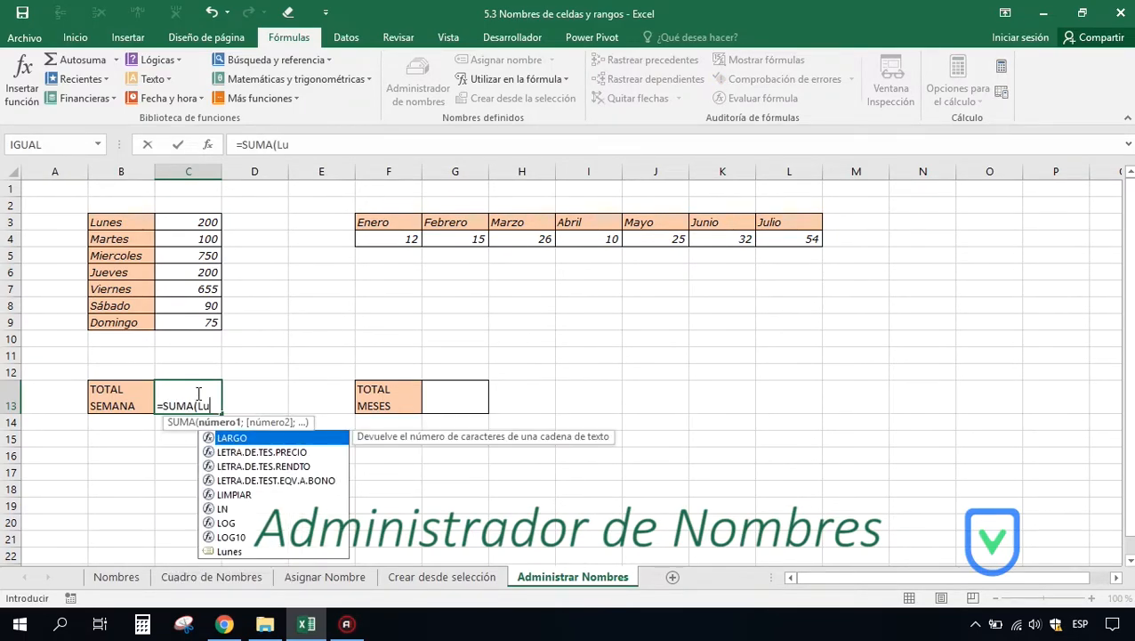
type("nes")
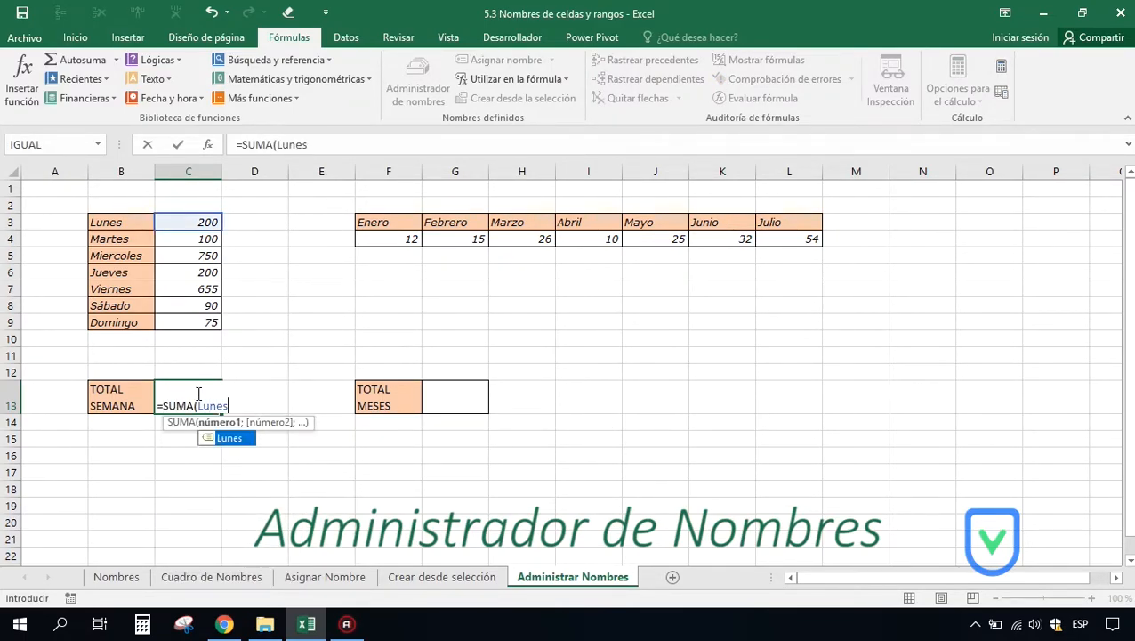
type(";Martes;Miercoles;Jueves;ver")
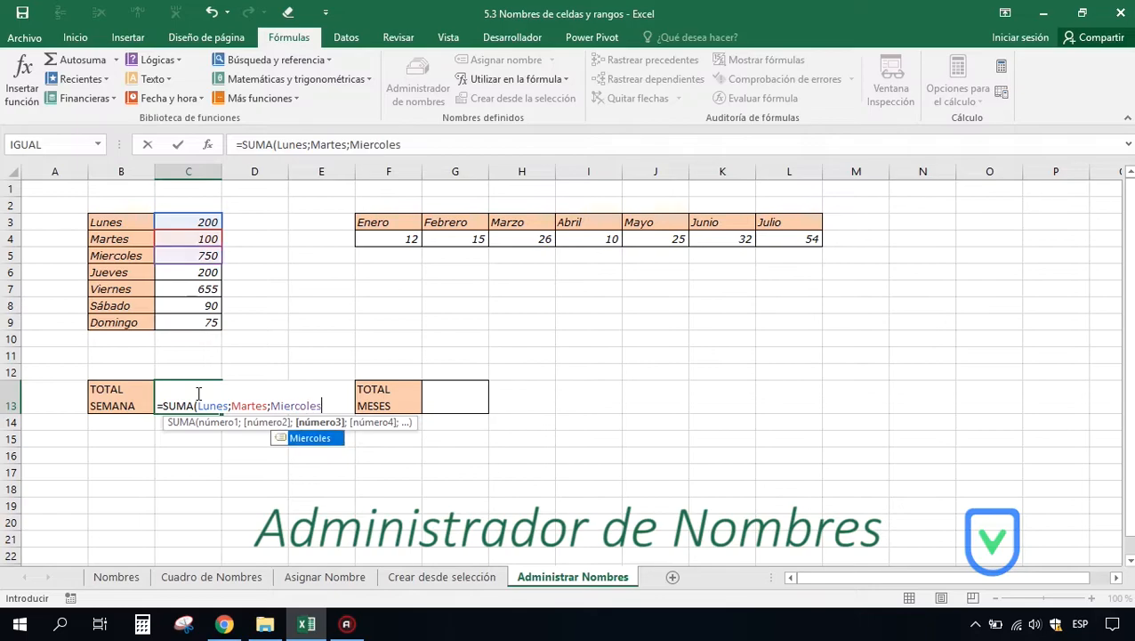
key("BackSpace")
key("BackSpace")
key("BackSpace")
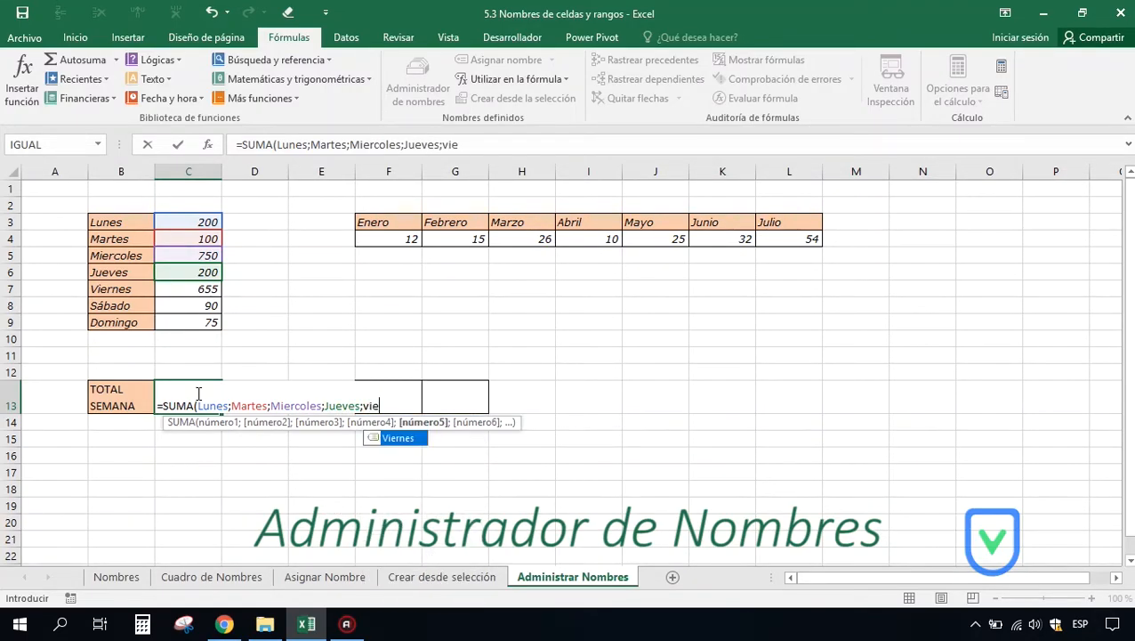
type("viernes;")
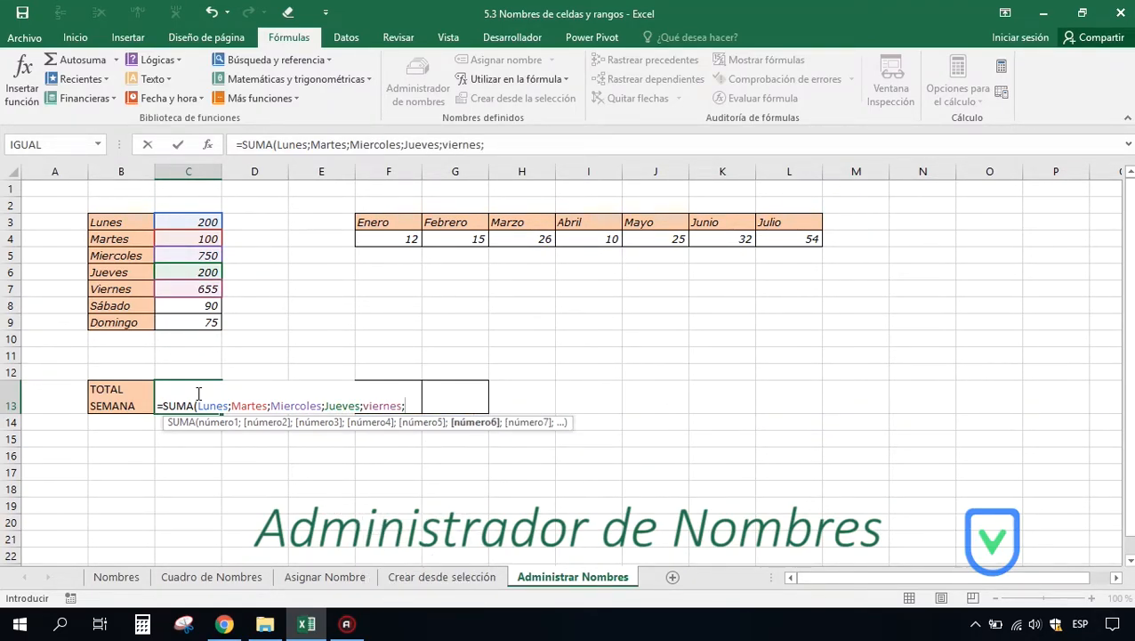
type("sábado")
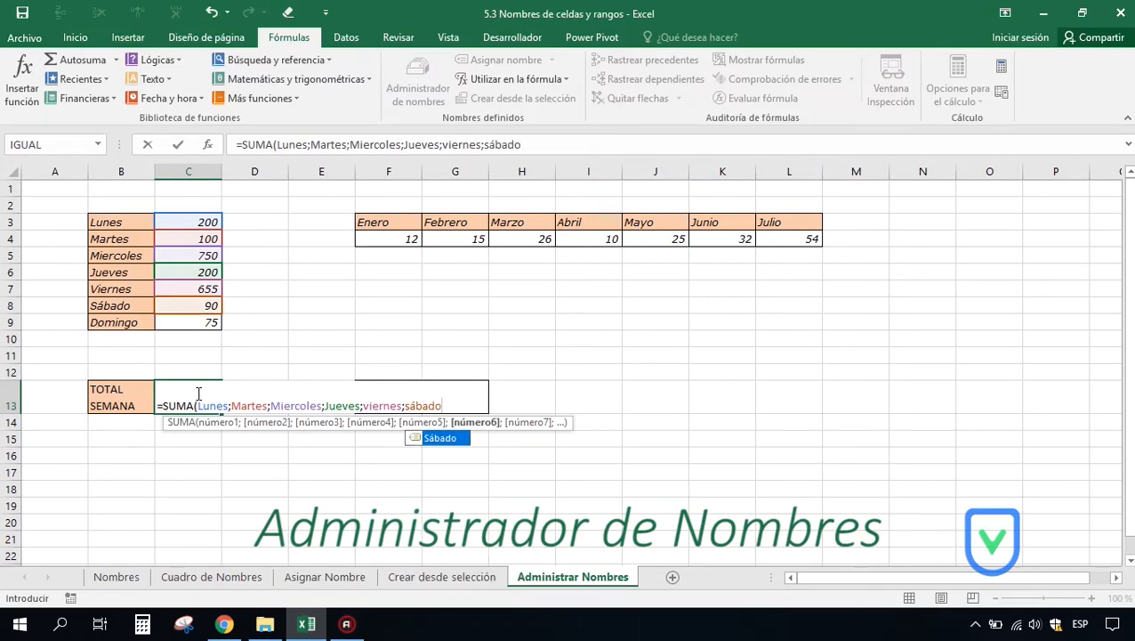
type(";domingo)")
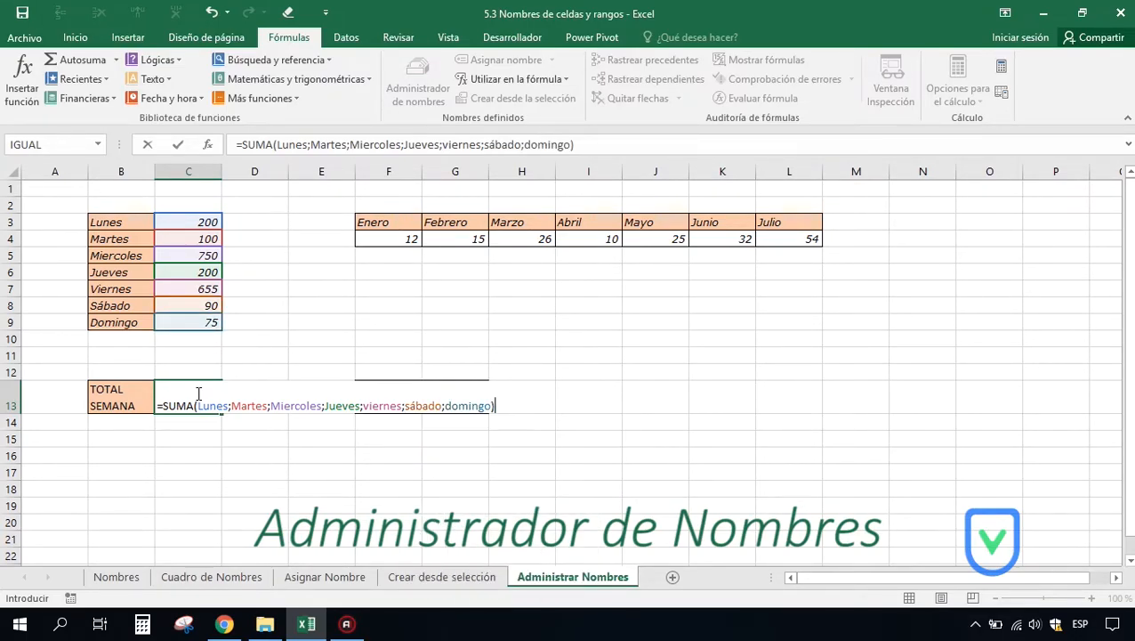
key("Return")
Step: Compare the TOTAL SEMANA result in C13 with the sum of the selected weekday values C3:C9
left_click(198, 393)
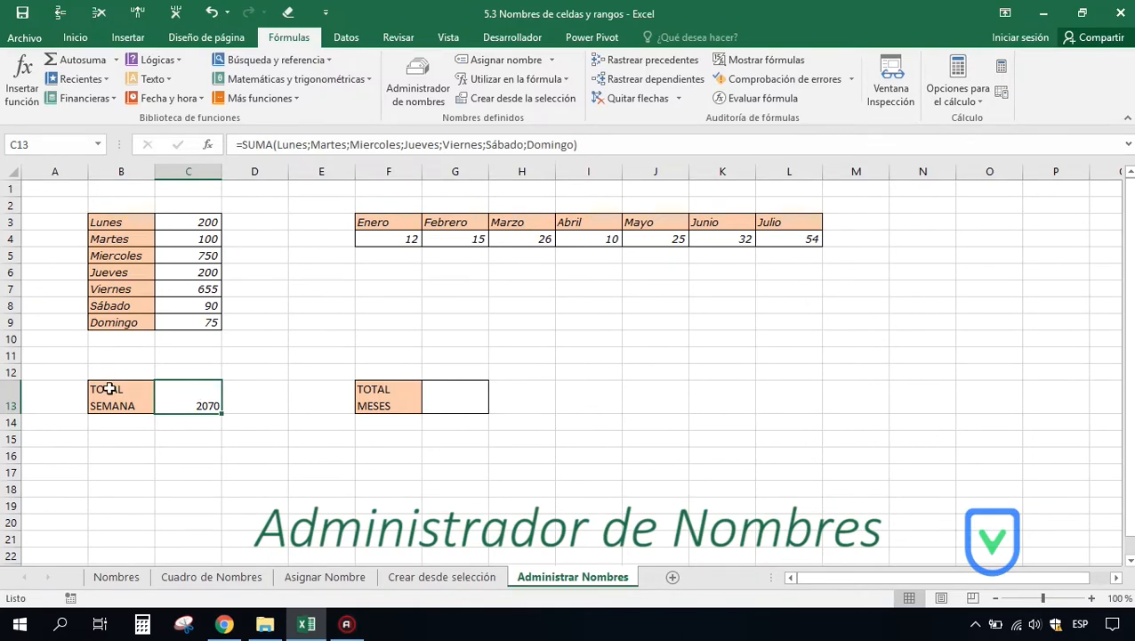
left_click_drag(205, 223, 208, 322)
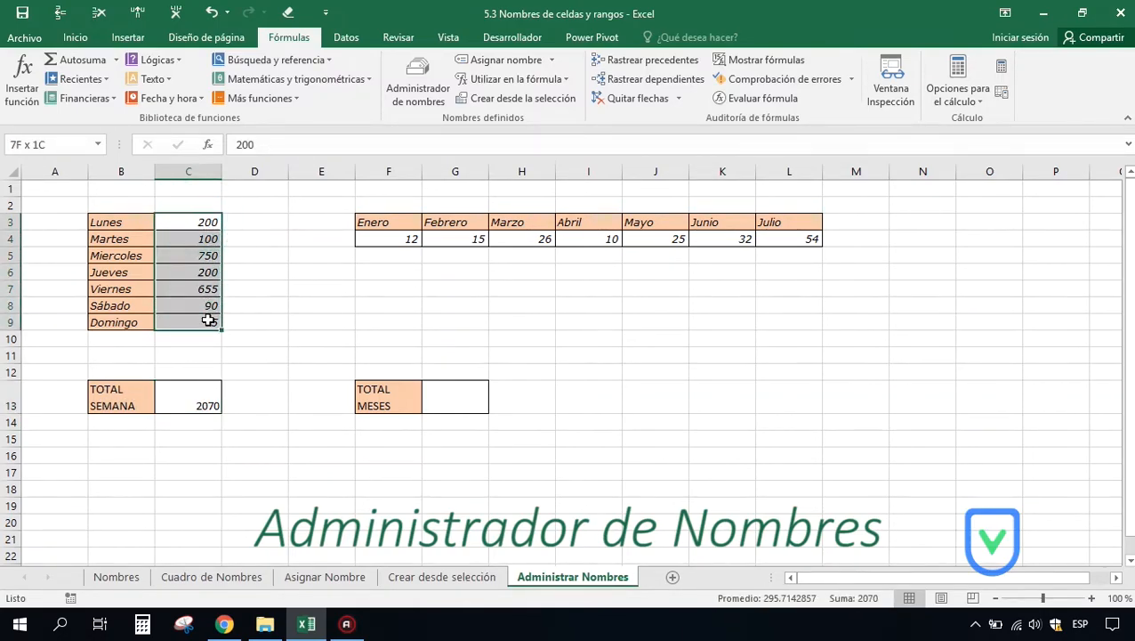
left_click(176, 394)
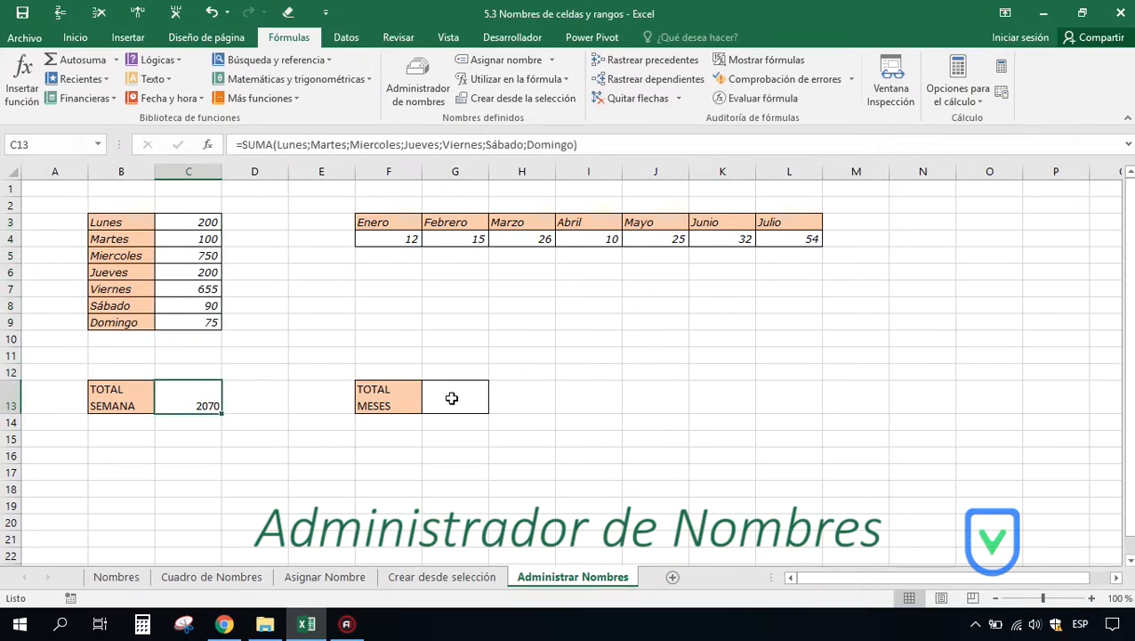
Step: Enter the formula =SUMA(Enero;Febrero;Marzo;Abril;Mayo;Junio;Julio) in the TOTAL MESES cell G13 and reselect the cell
left_click(413, 393)
left_click(459, 392)
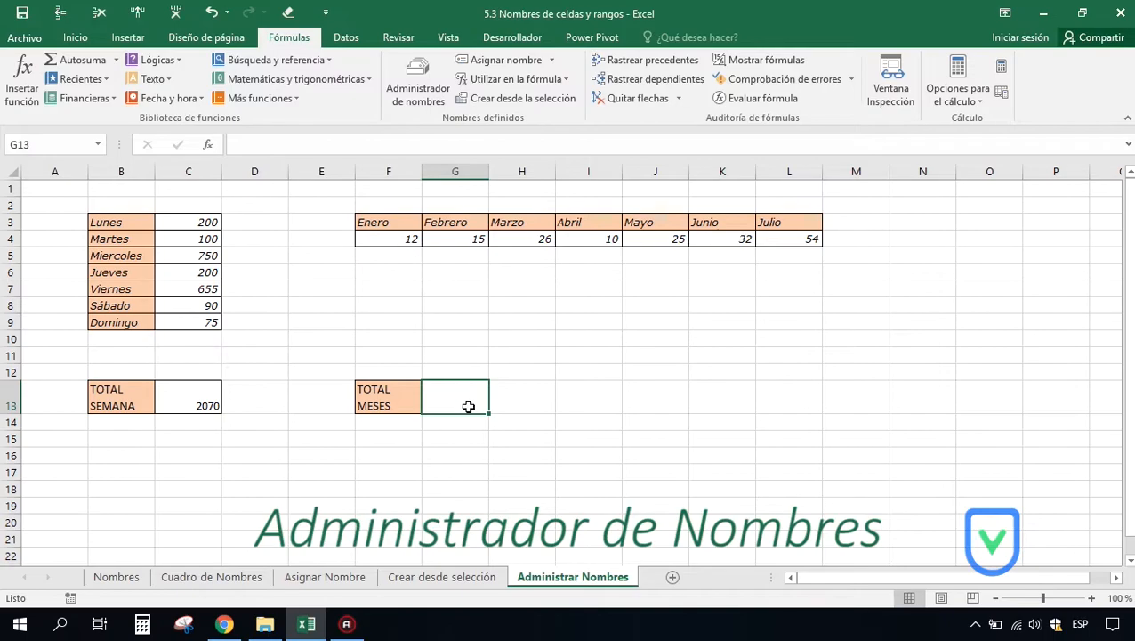
type("=suma")
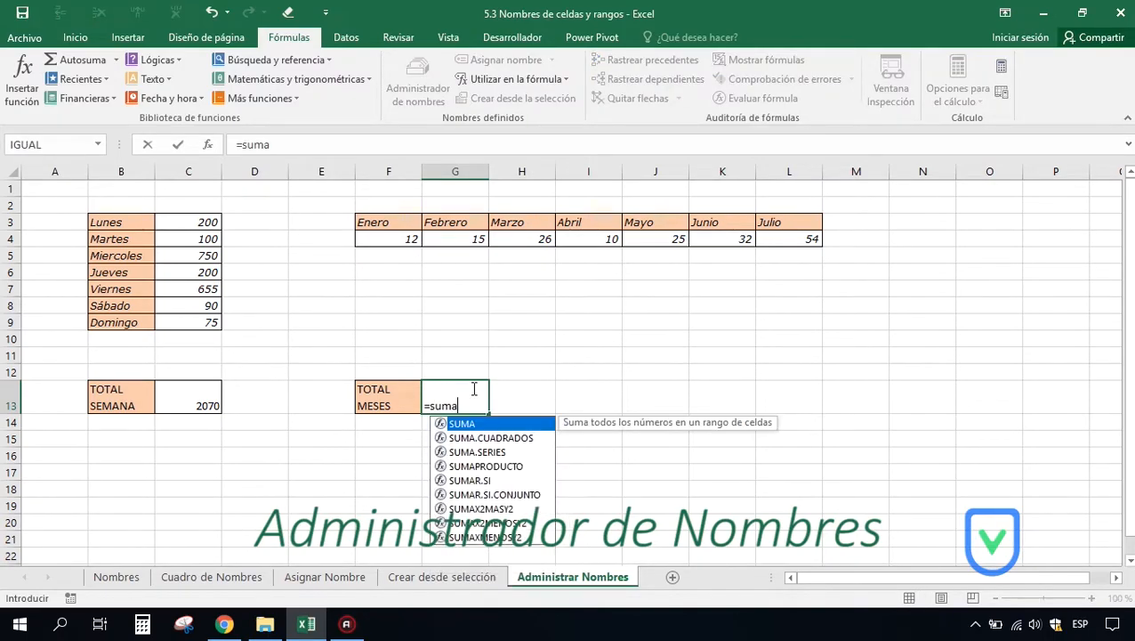
type("(enero")
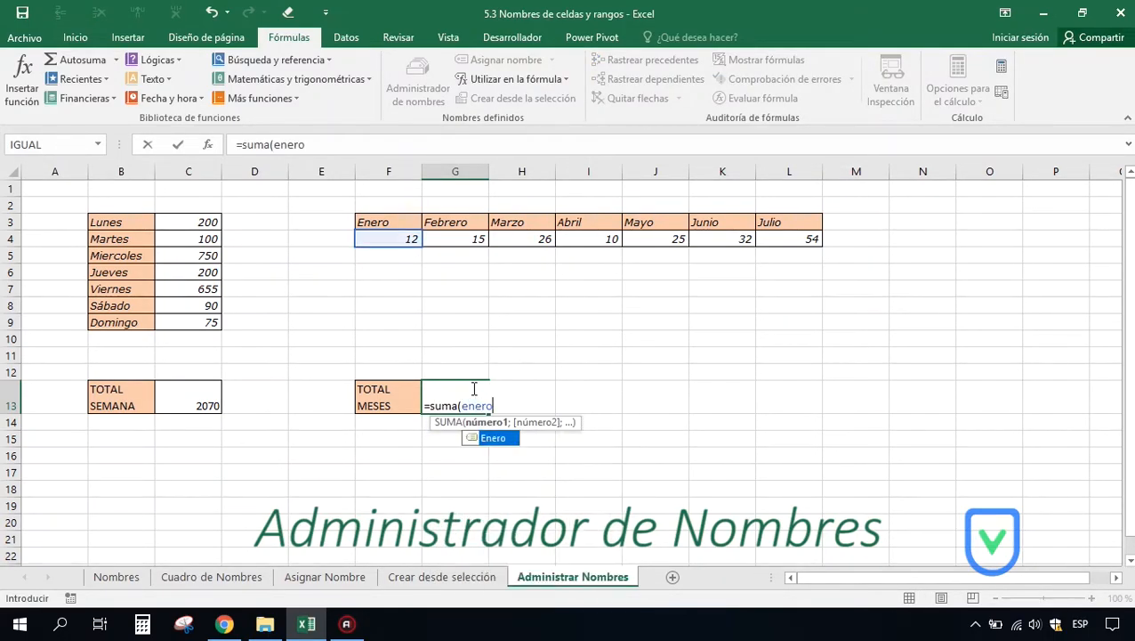
type(";febrero")
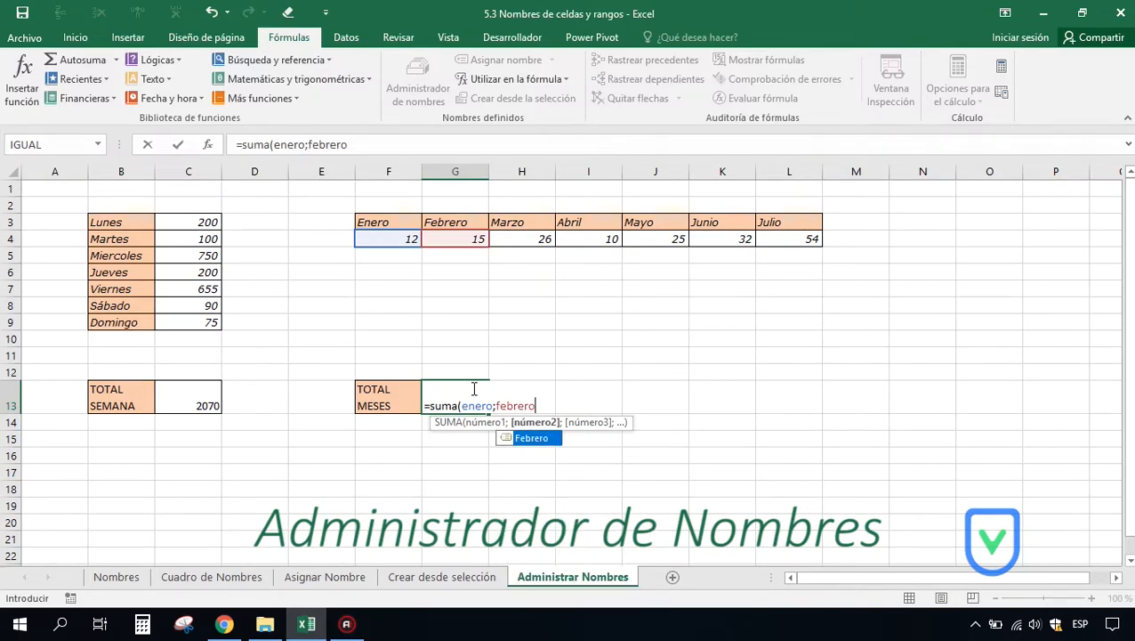
type(";")
type("marzo;")
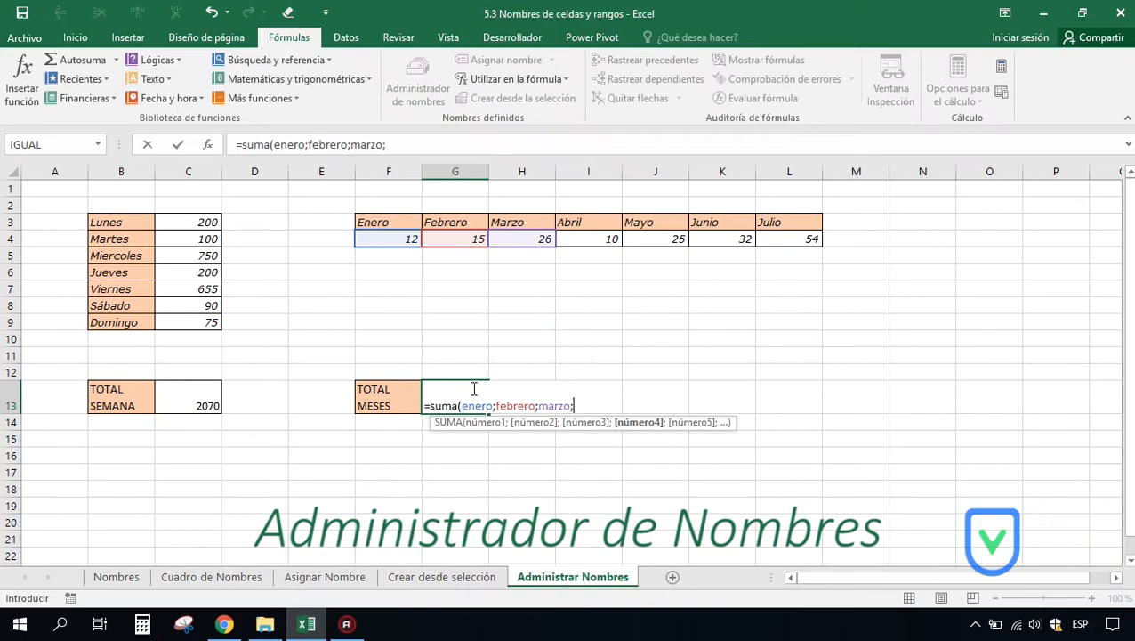
type("abril;mayo;ju")
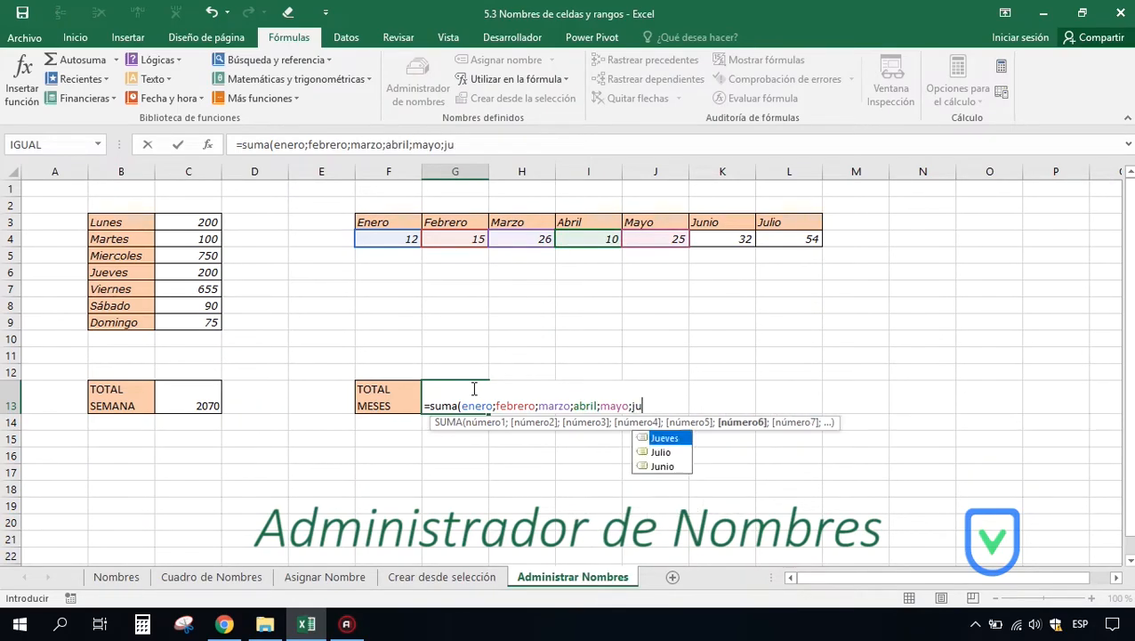
type("nio;julio)")
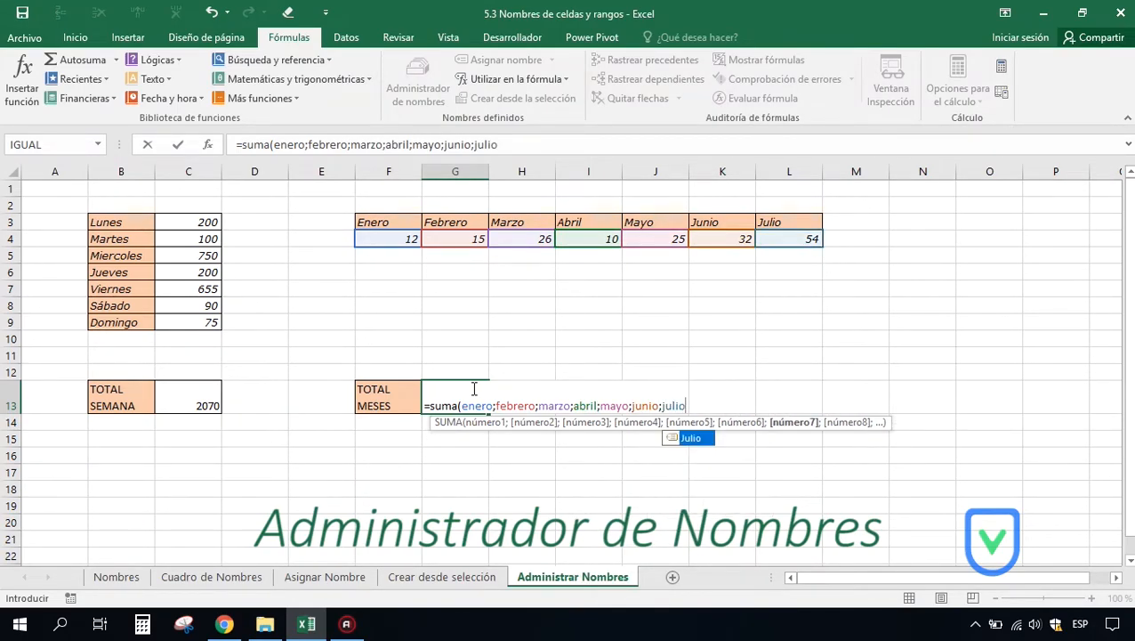
key("Return")
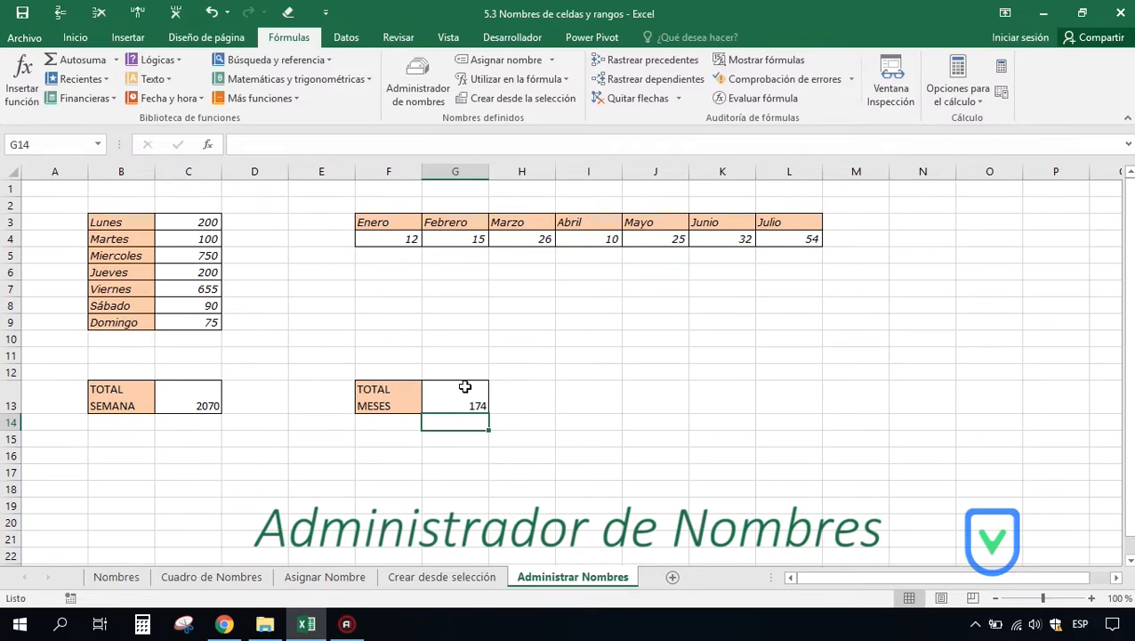
left_click(461, 394)
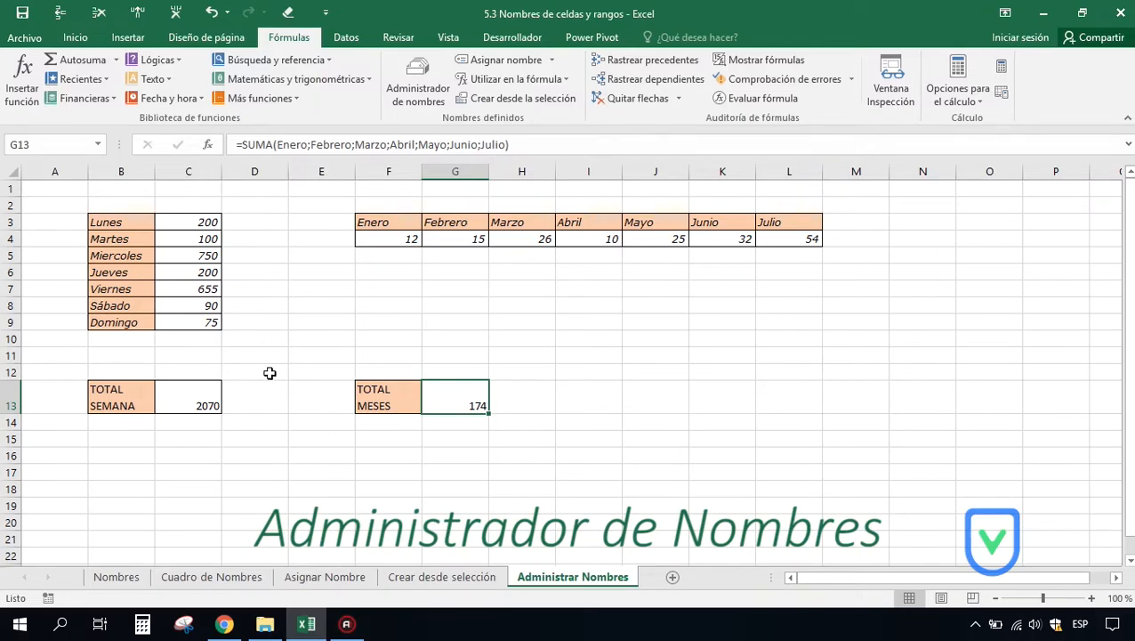
Step: Rename the defined name Domingo as Domingo2019 in the Name Manager and close the manager
left_click(192, 394)
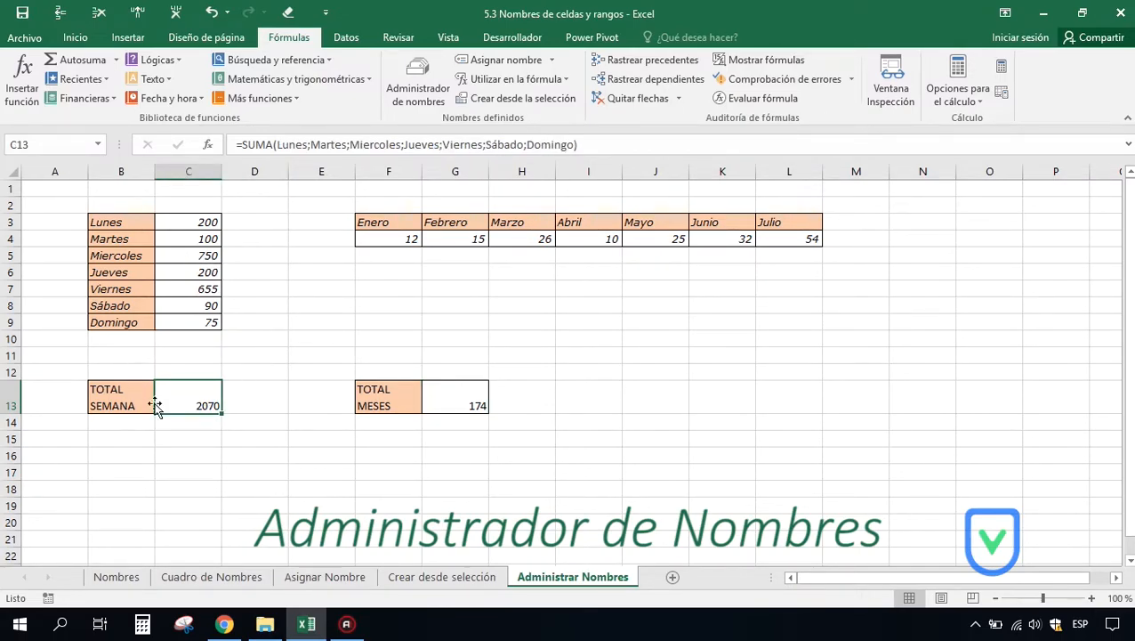
left_click(412, 85)
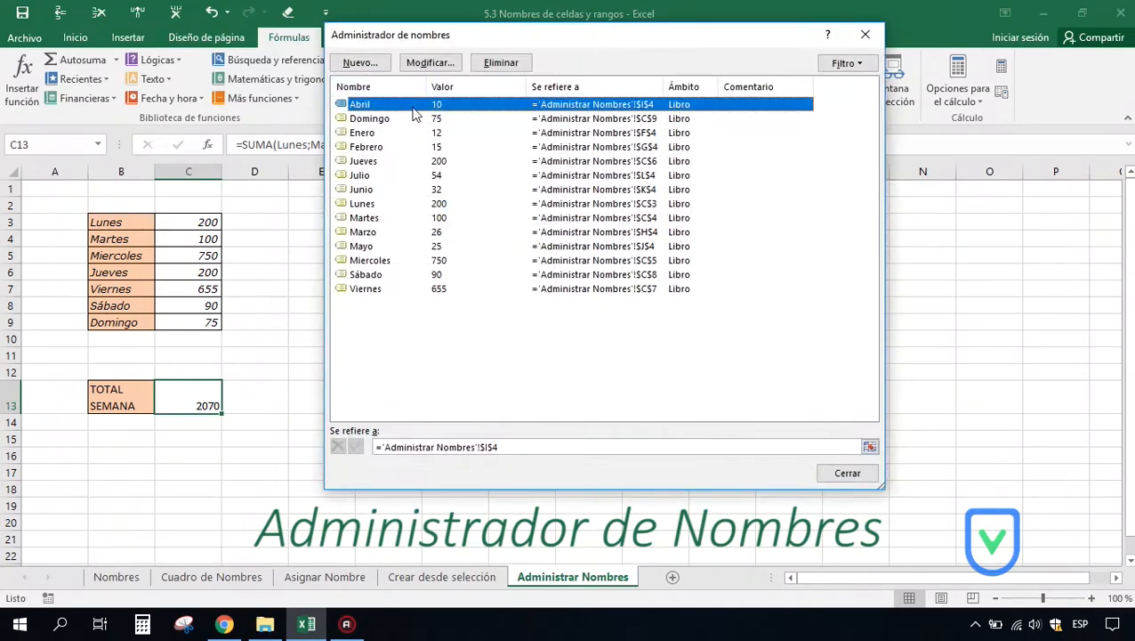
left_click(385, 121)
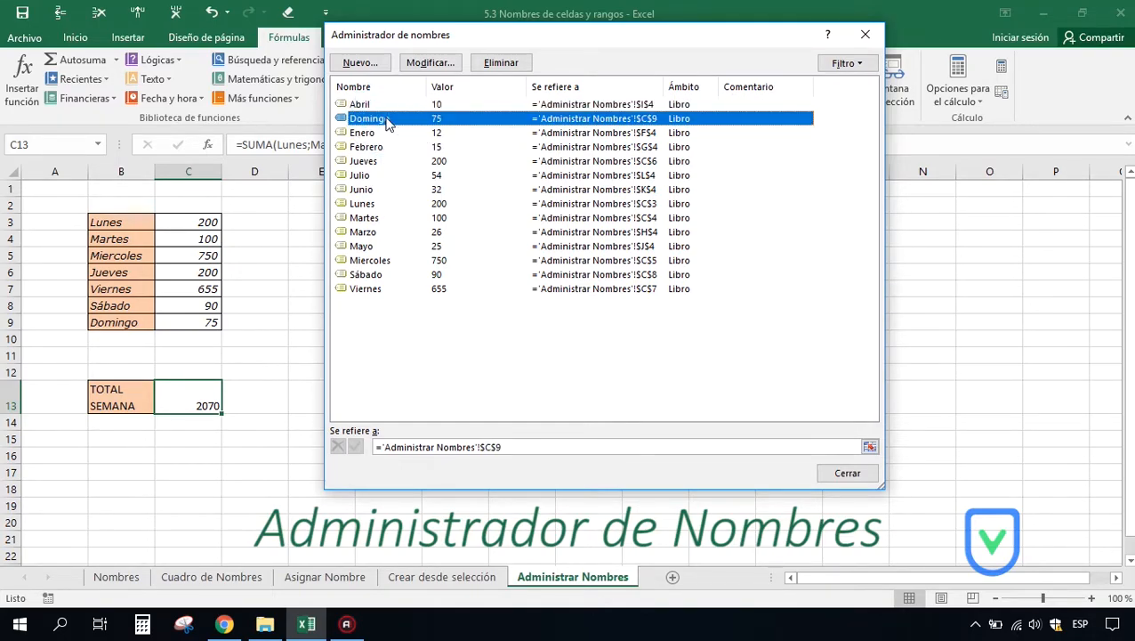
left_click(427, 64)
left_click(605, 197)
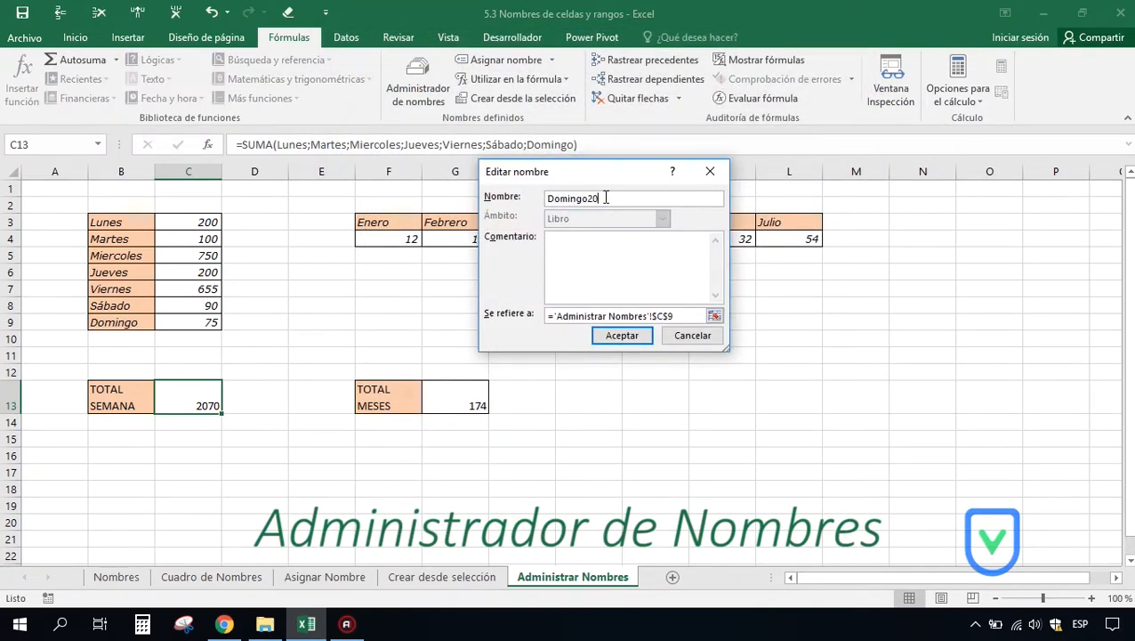
left_click(622, 336)
left_click(839, 472)
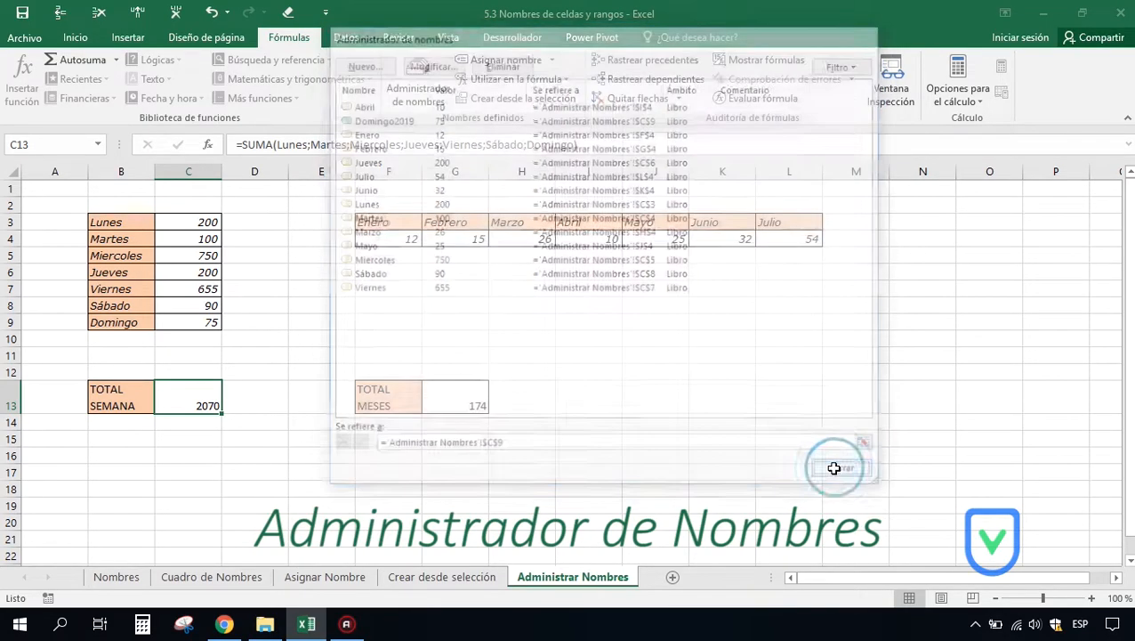
Step: Check the name used for Sunday in the TOTAL SEMANA formula in C13 and the name assigned to cell C9
left_click(260, 393)
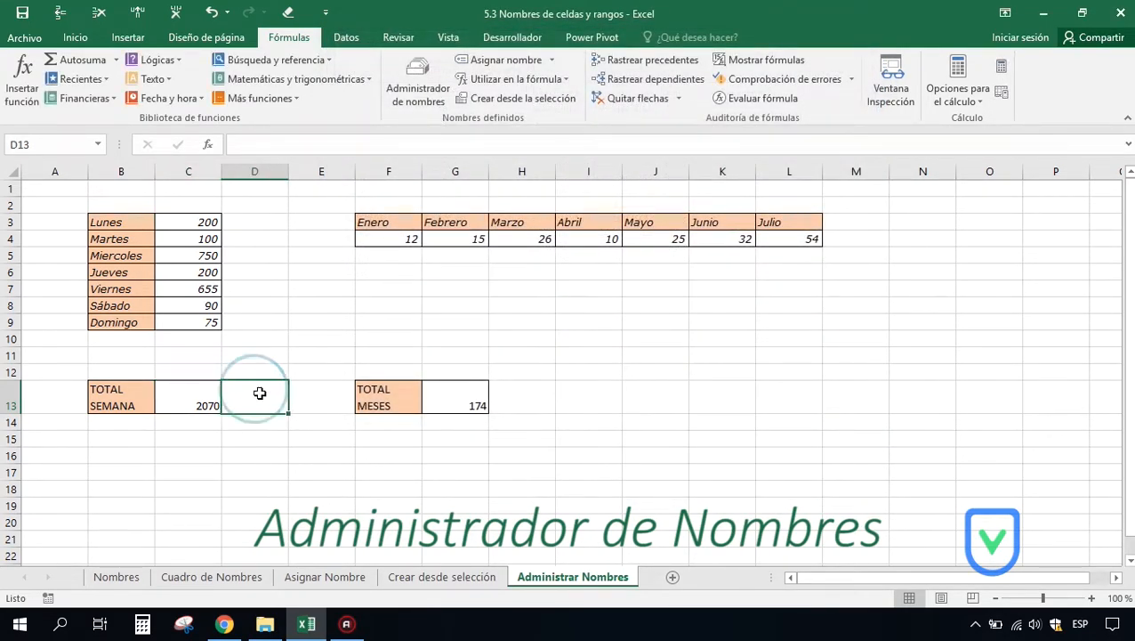
left_click(195, 397)
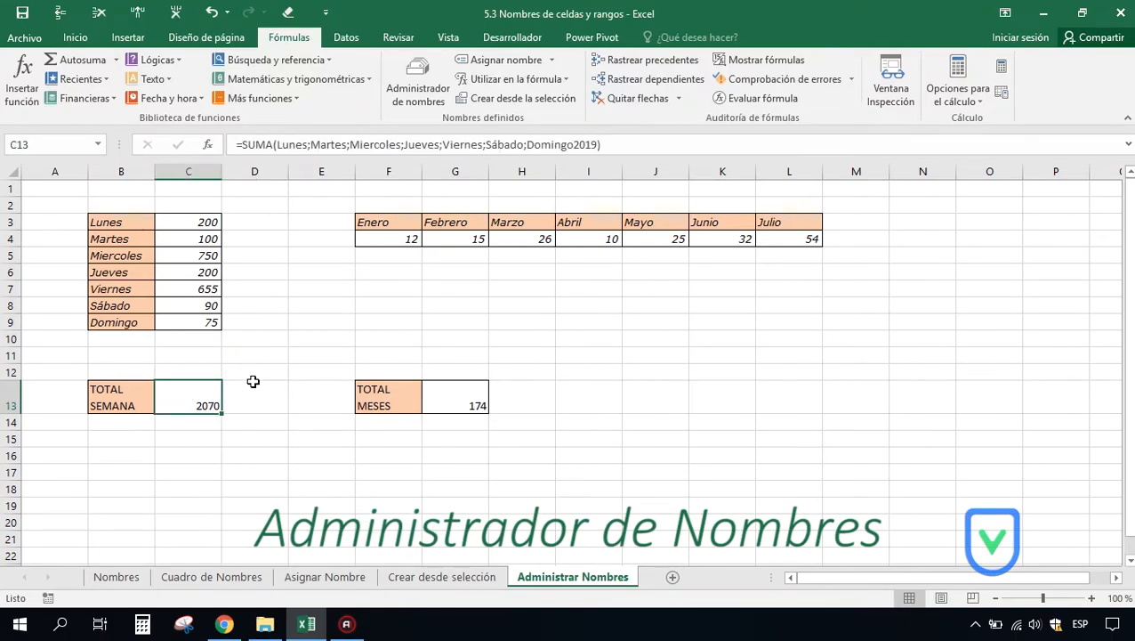
left_click(192, 321)
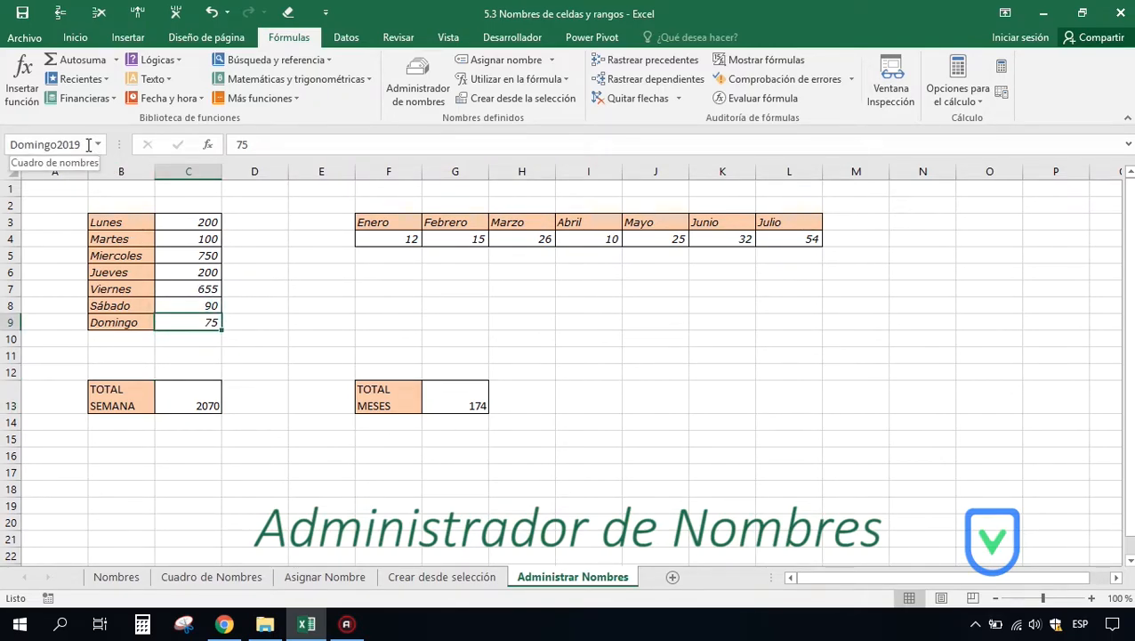
left_click(184, 388)
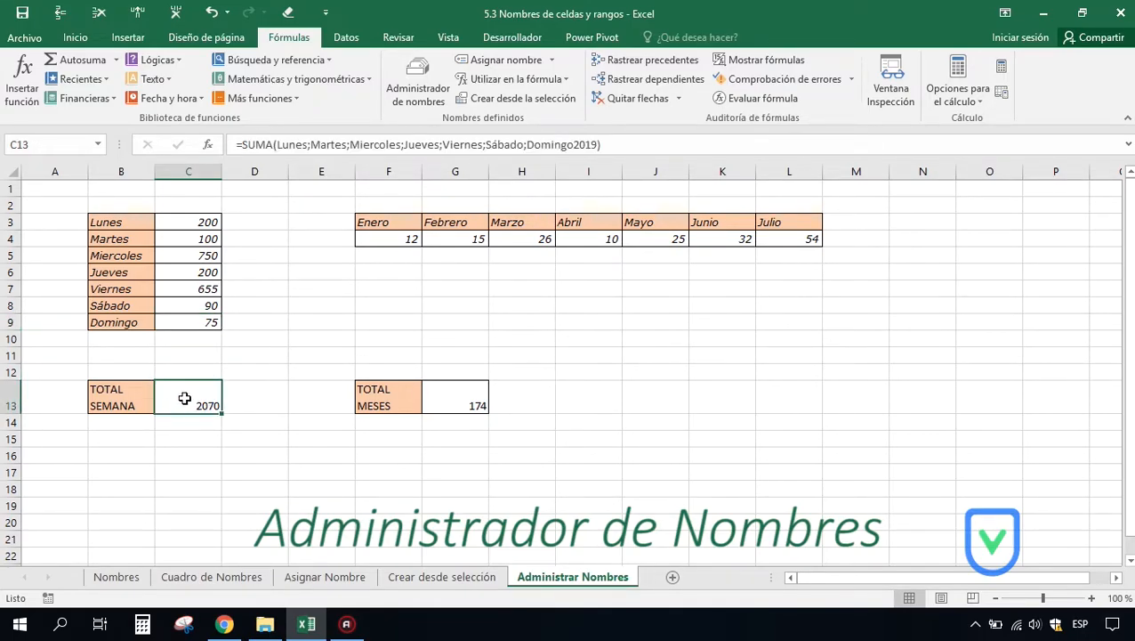
left_click(558, 144)
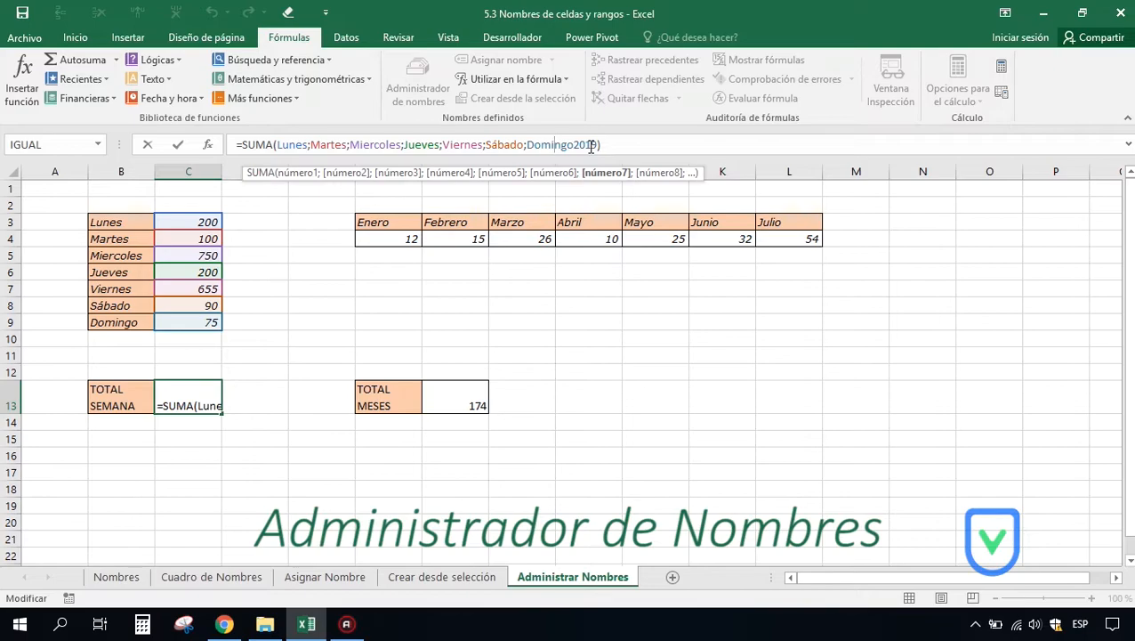
key("ctrl+Return")
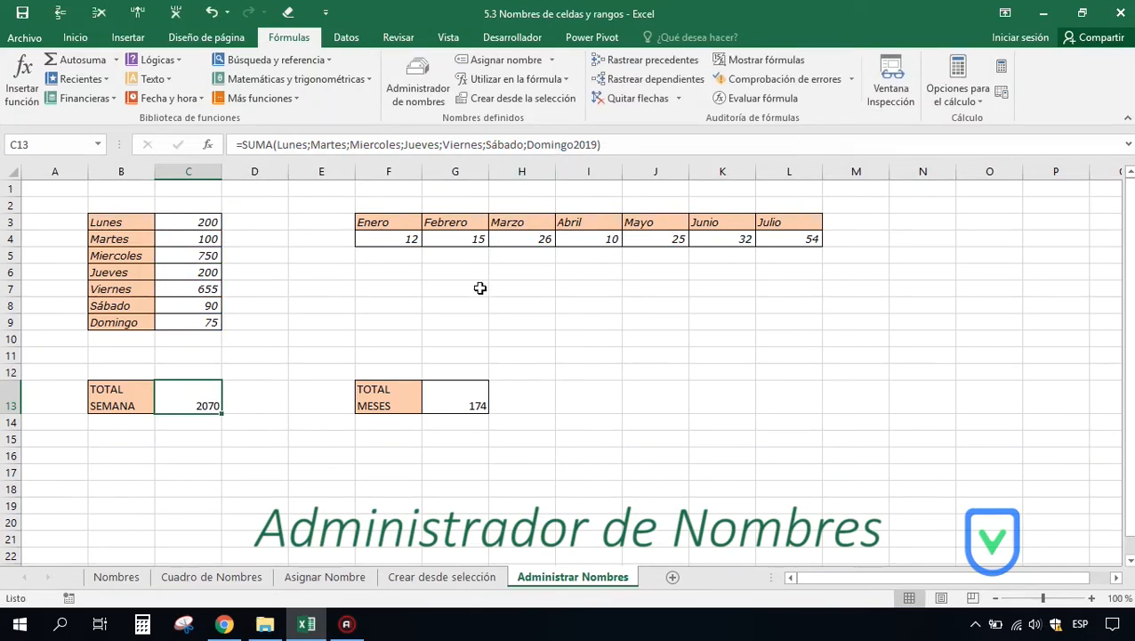
Step: Delete the defined name Lunes in the Name Manager and confirm its removal
left_click(421, 101)
left_click_drag(570, 38, 707, 40)
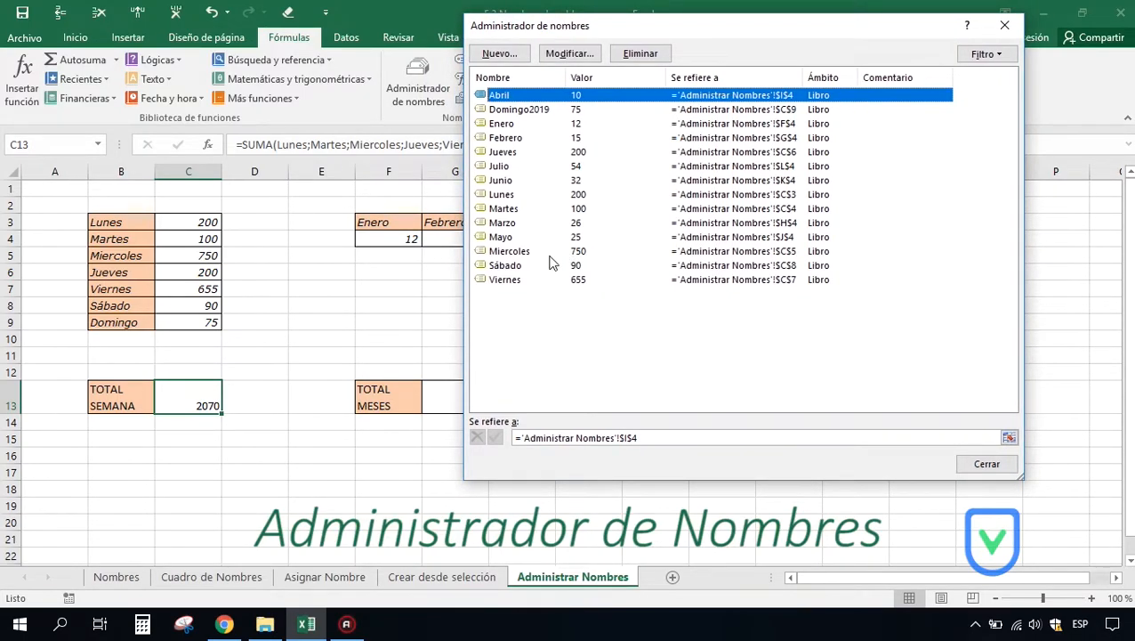
left_click(497, 194)
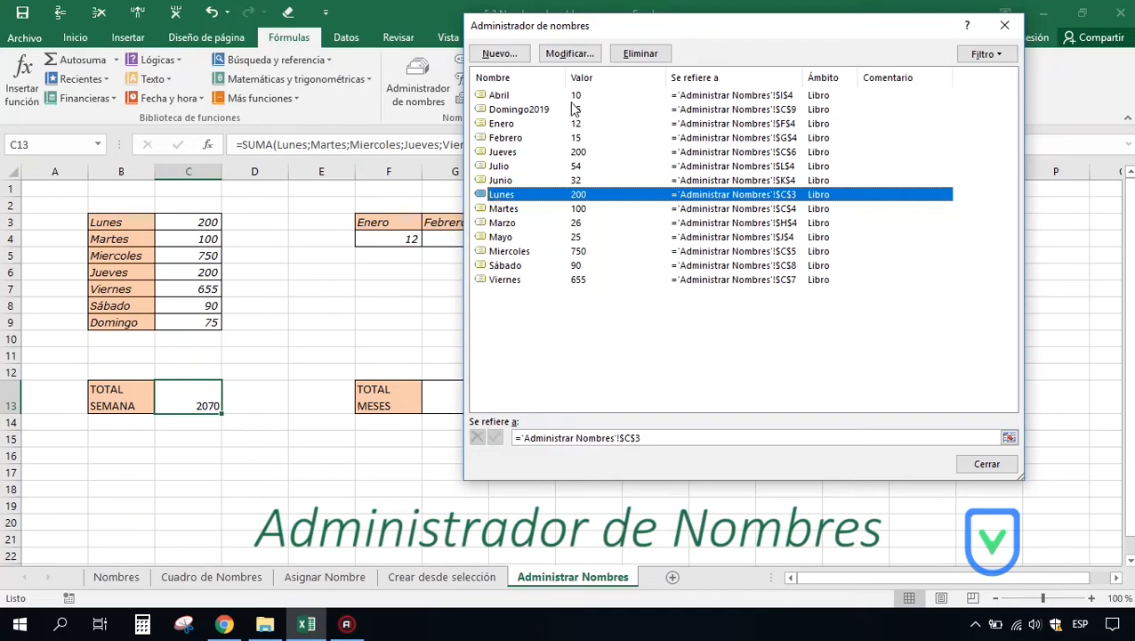
left_click(640, 53)
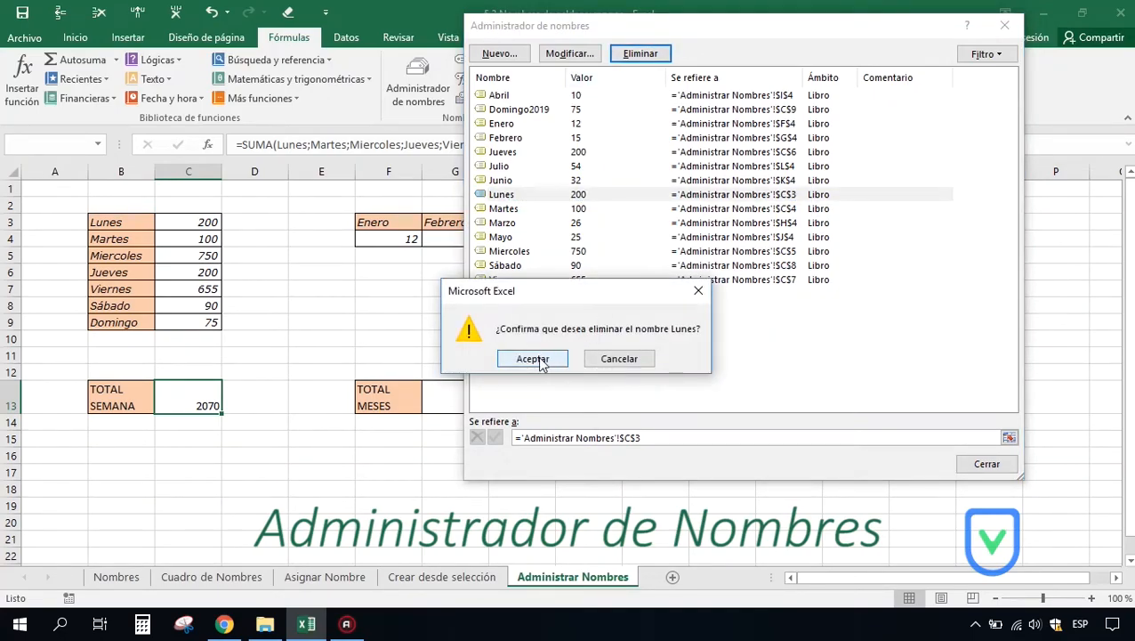
left_click(534, 358)
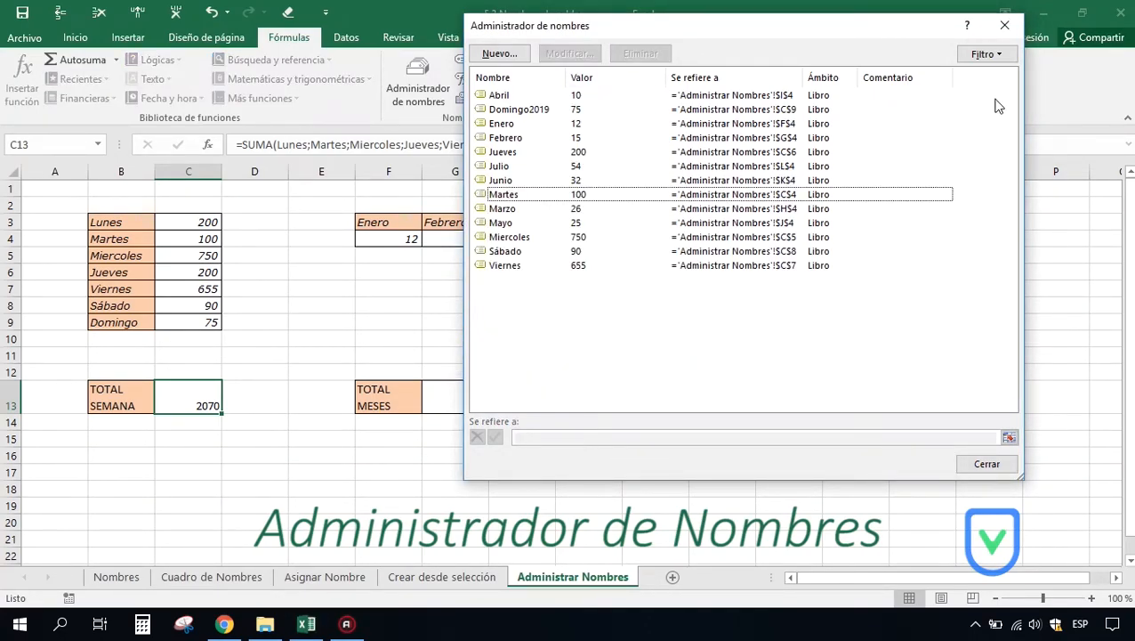
Step: Close the Name Manager and widen column C to fit the result in the TOTAL SEMANA cell
left_click(987, 463)
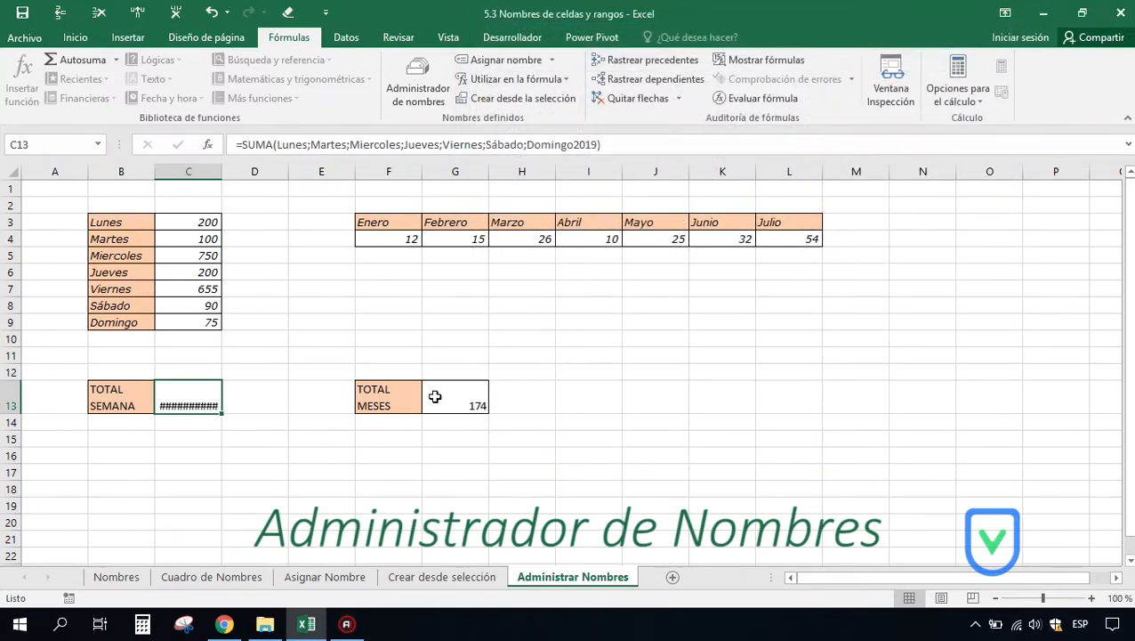
left_click(265, 331)
left_click_drag(222, 172, 245, 172)
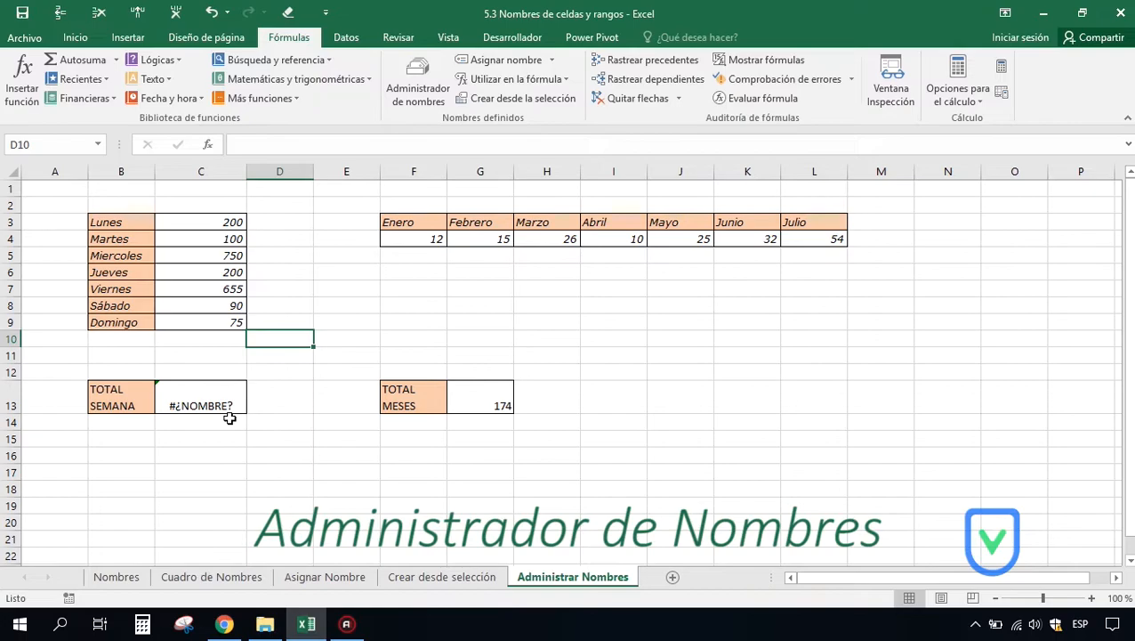
Step: Check the TOTAL MESES formula in G13 and the cell reference of the name Julio in the Name Manager
left_click(470, 396)
left_click(418, 85)
left_click_drag(669, 29, 302, 31)
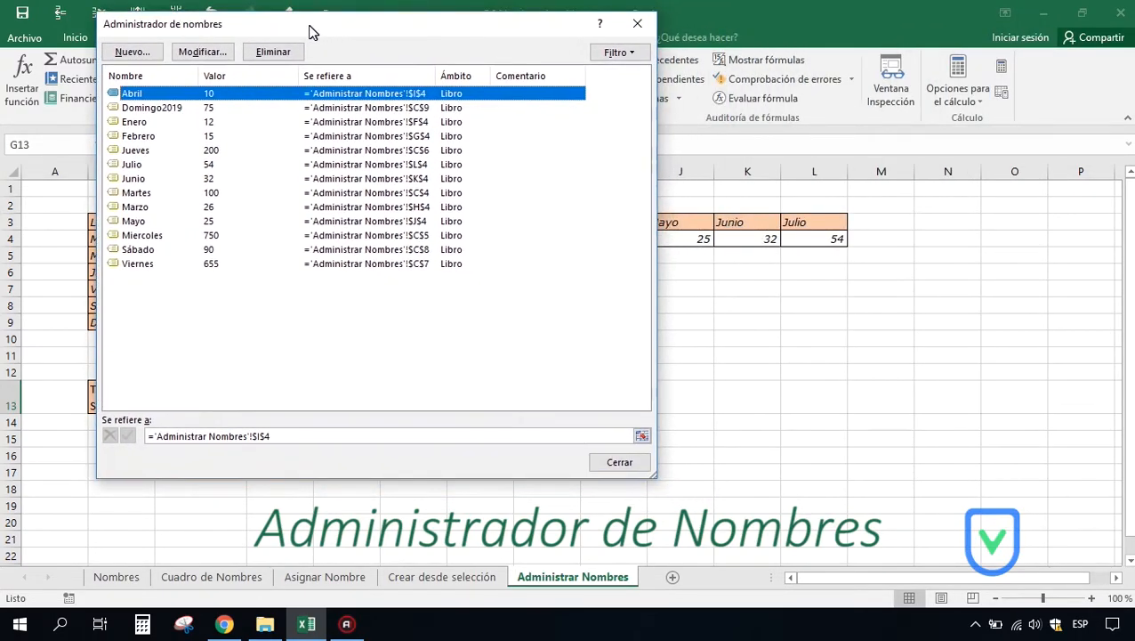
left_click(143, 167)
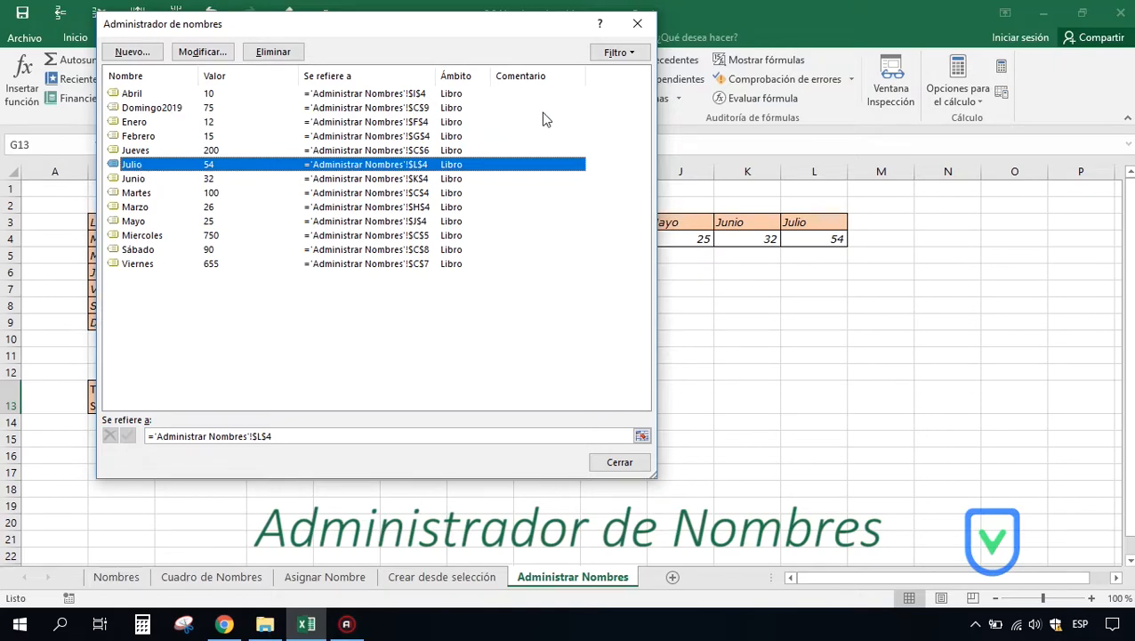
left_click(637, 27)
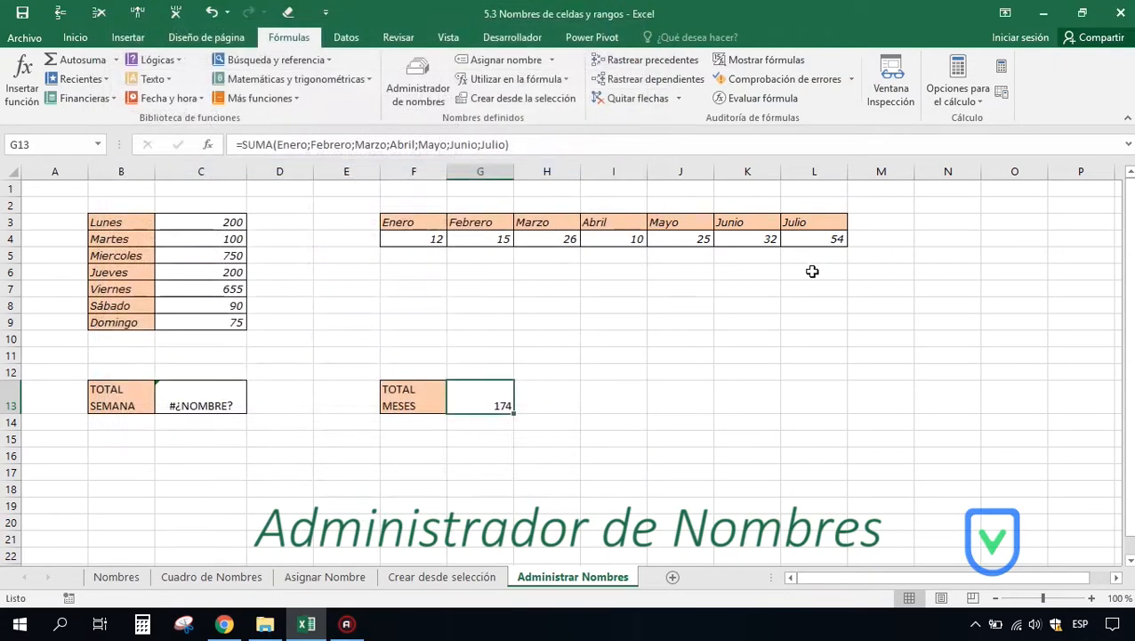
Step: Delete cell L4, which holds the value named Julio, from the months table
left_click(815, 239)
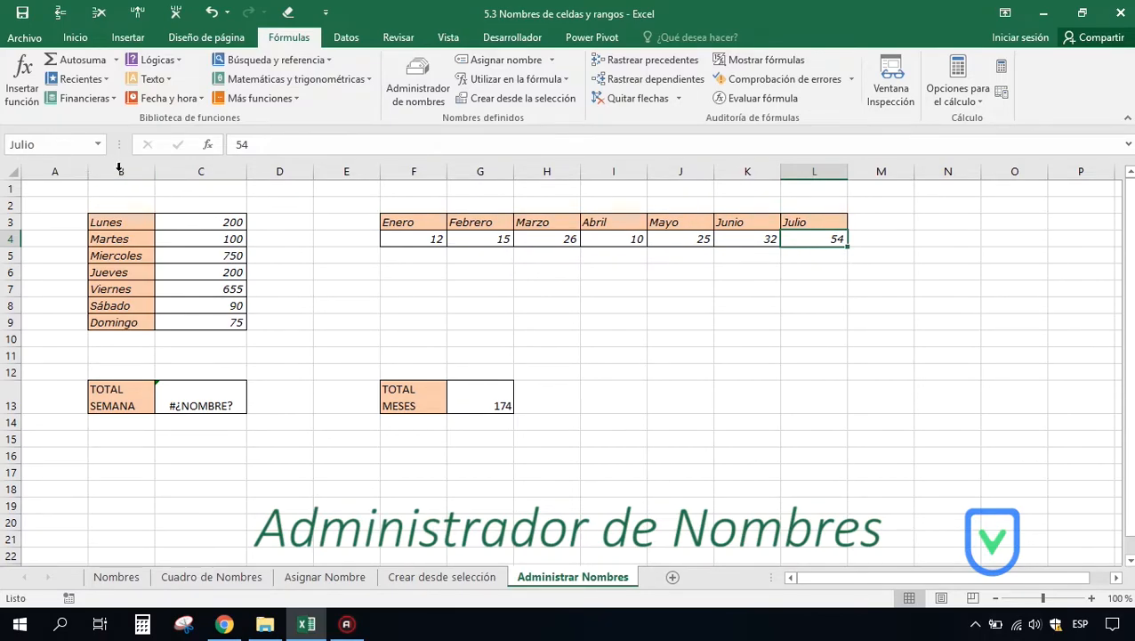
right_click(812, 239)
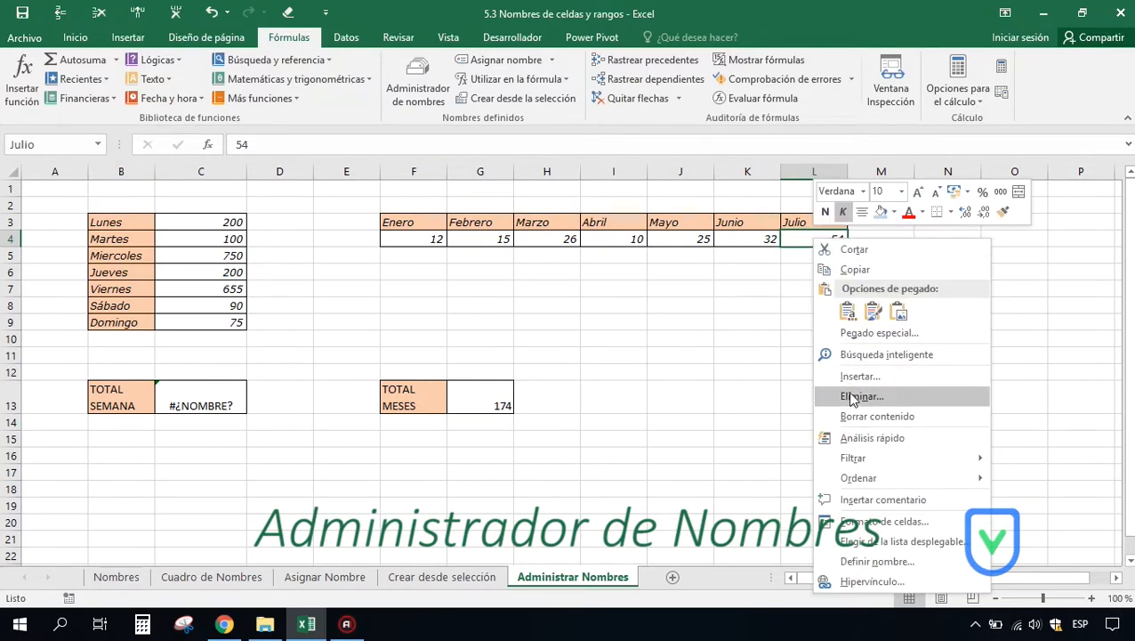
left_click(853, 396)
left_click(834, 442)
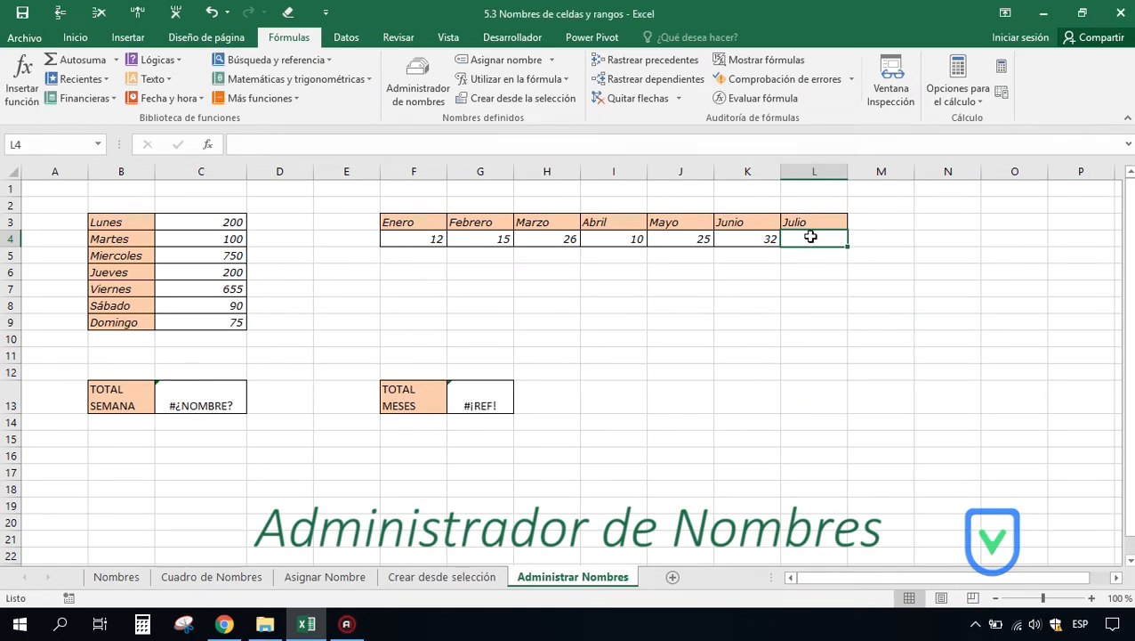
Step: Check the reference of the name Julio in the Name Manager and the formulas in G13 and C13
left_click(414, 89)
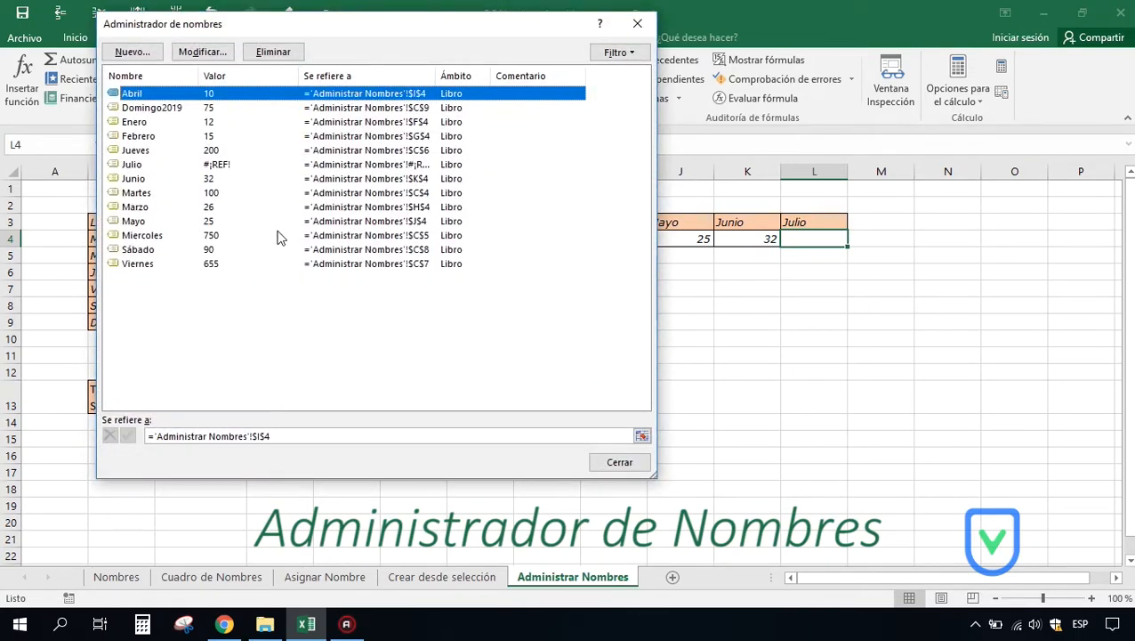
left_click(132, 164)
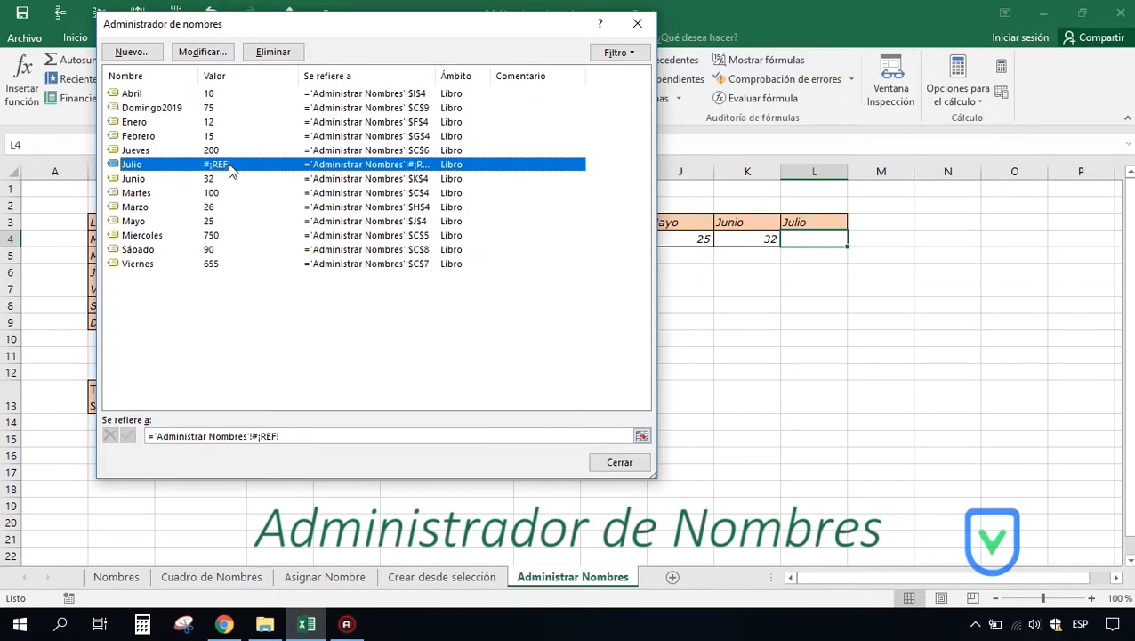
left_click(637, 23)
left_click(483, 389)
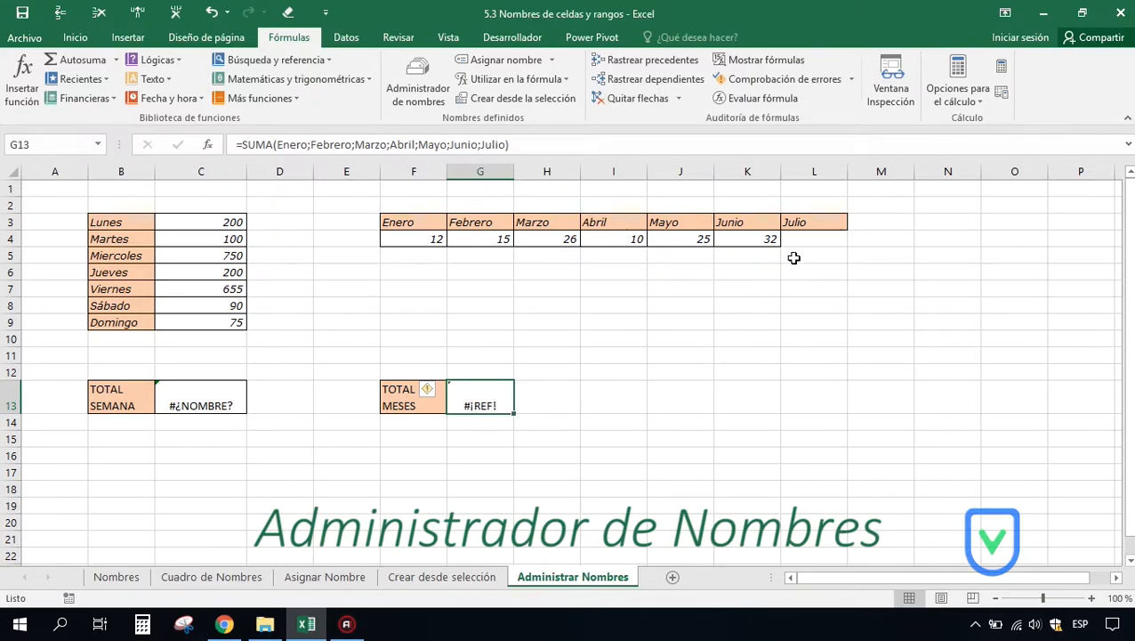
left_click(809, 239)
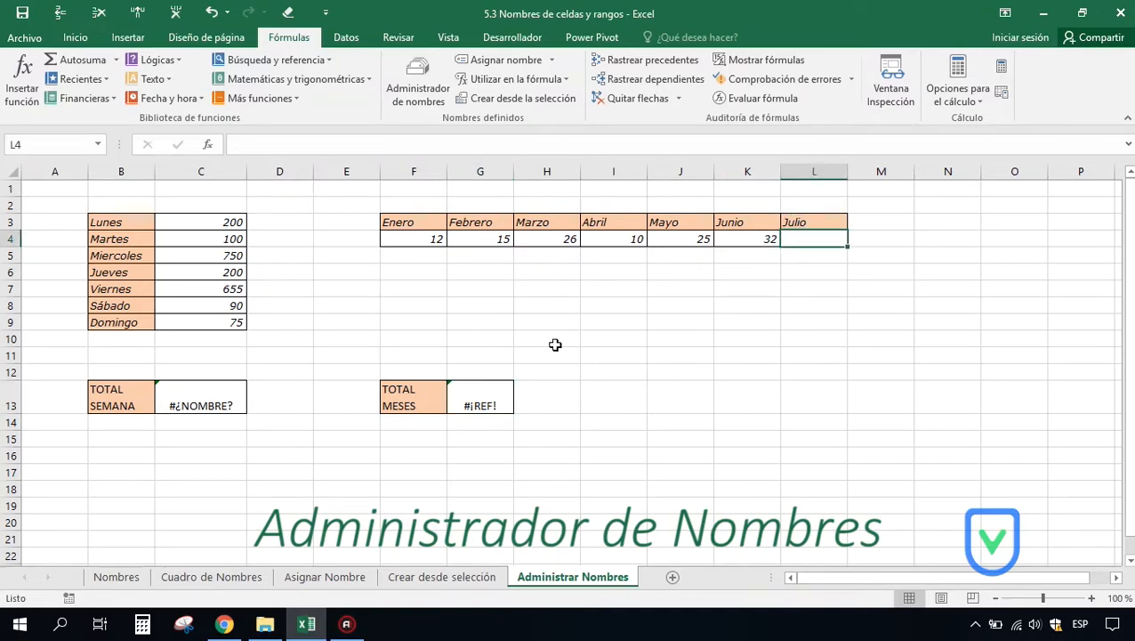
left_click(193, 400)
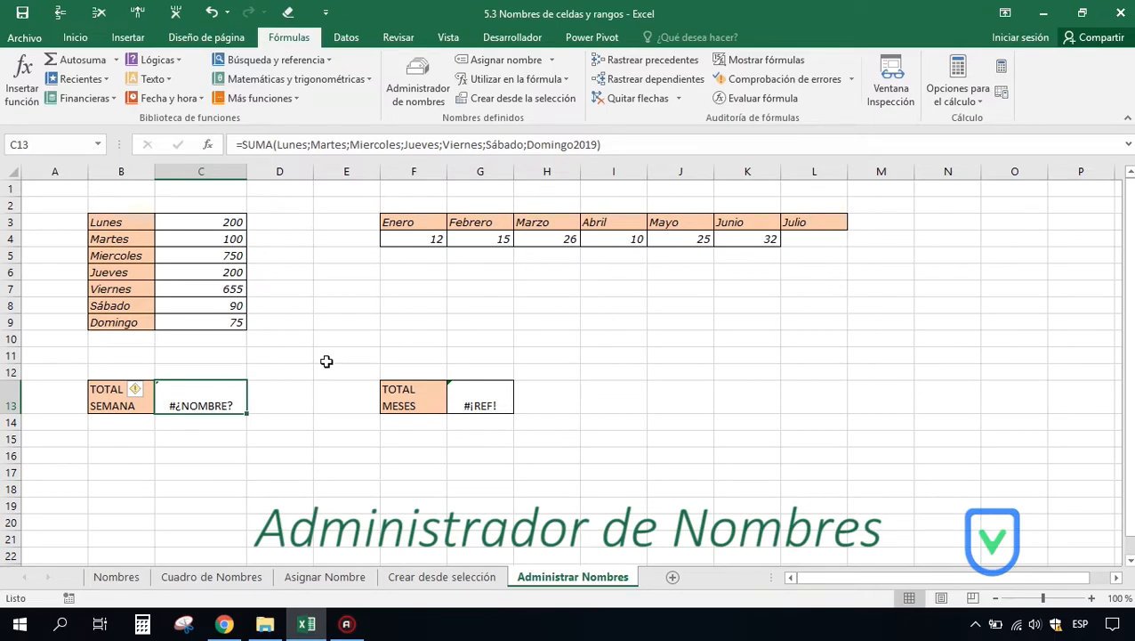
Step: Paste the full list of defined names with their references starting at J8 and widen column J to fit the names
left_click(674, 307)
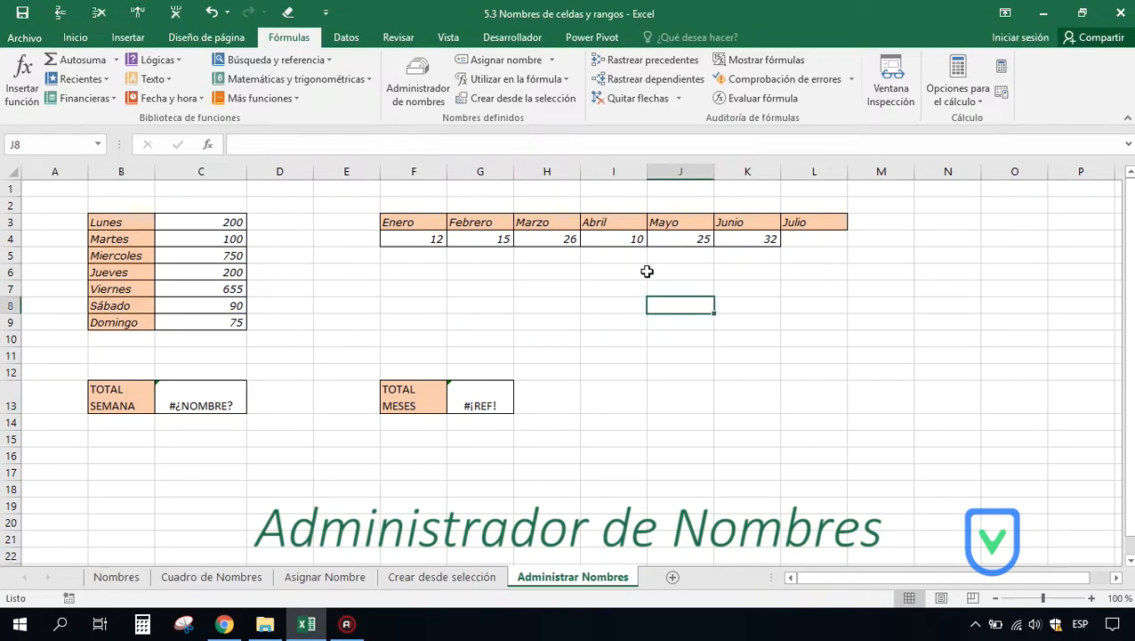
left_click(567, 84)
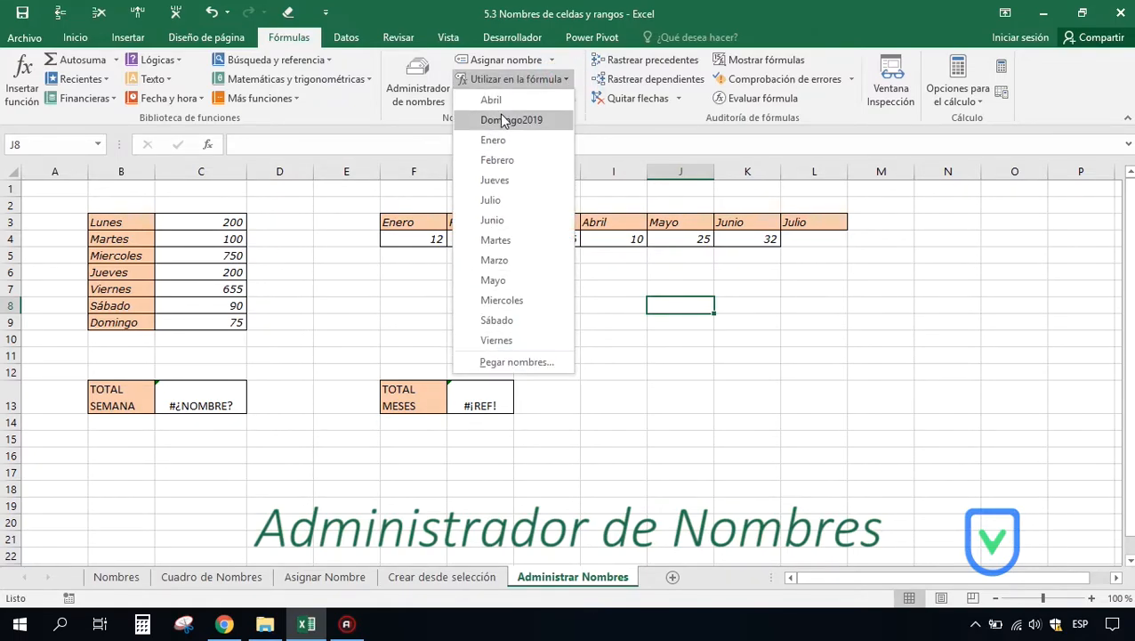
left_click(500, 362)
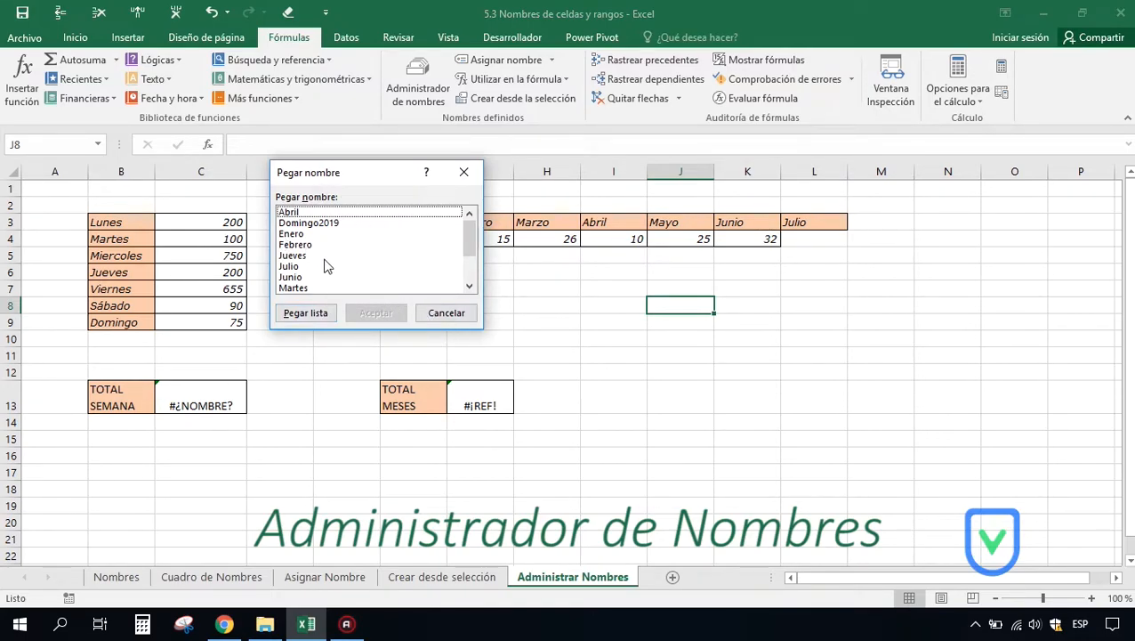
left_click(306, 215)
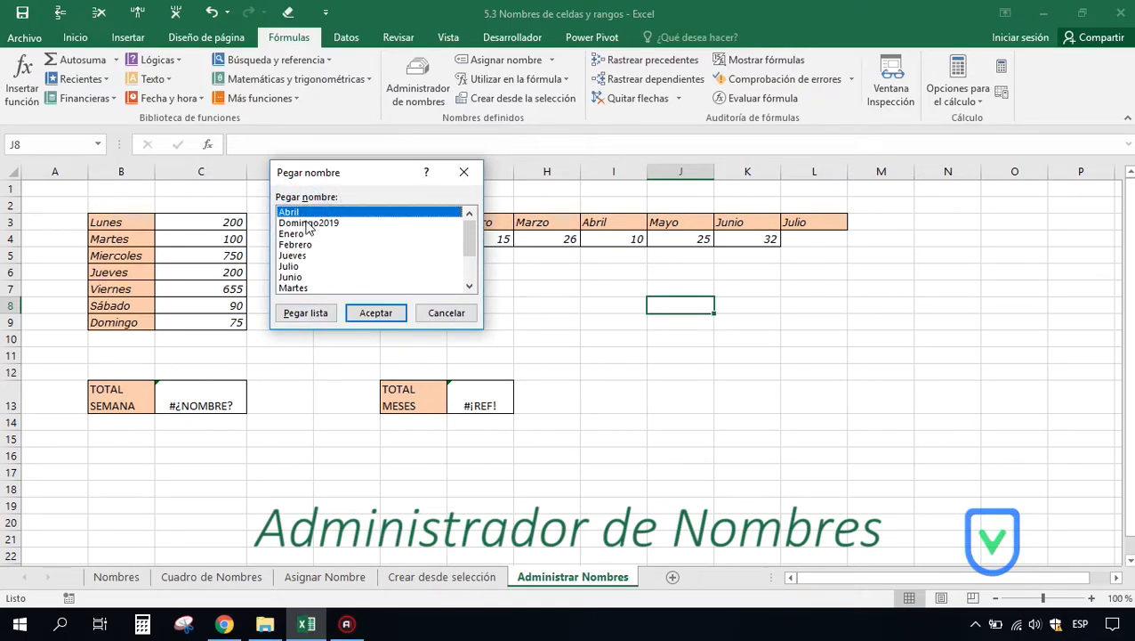
left_click(307, 223)
left_click(302, 234)
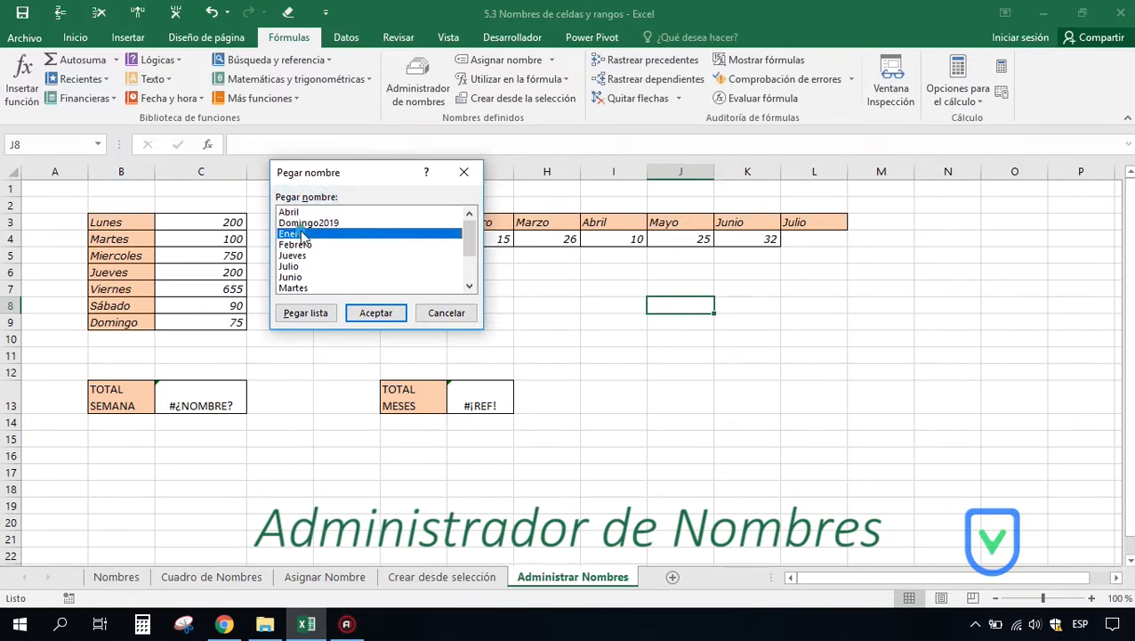
left_click(306, 313)
left_click_drag(716, 172, 736, 171)
left_click(764, 324)
Step: Review the pasted names in J8:J20, their references in column K, and the Julio row
left_click_drag(719, 306, 688, 524)
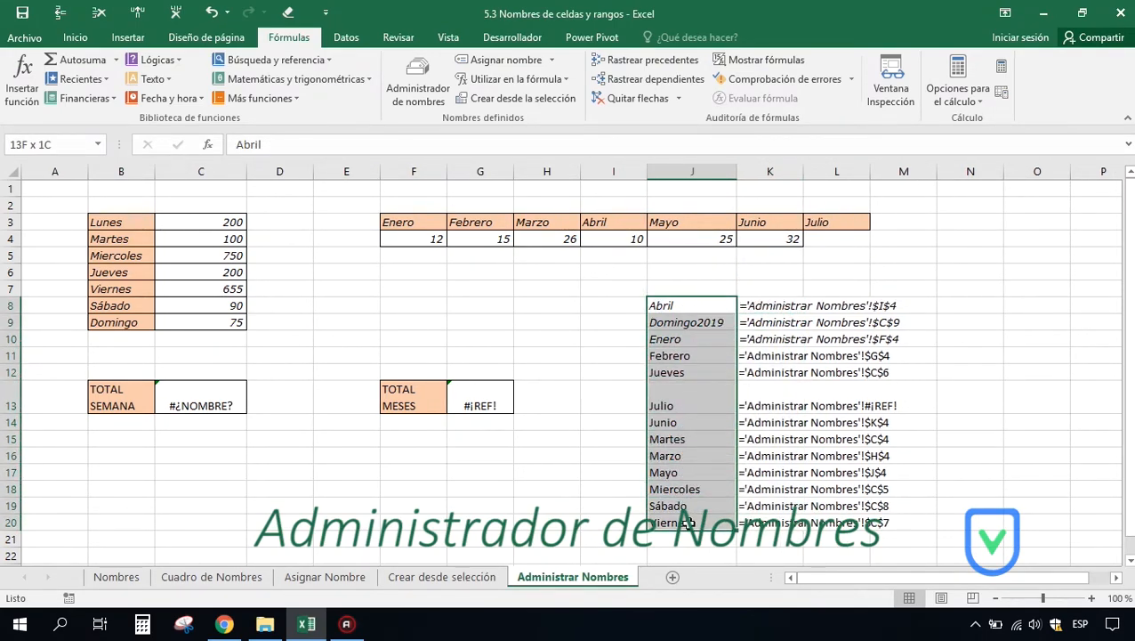
left_click_drag(765, 305, 770, 522)
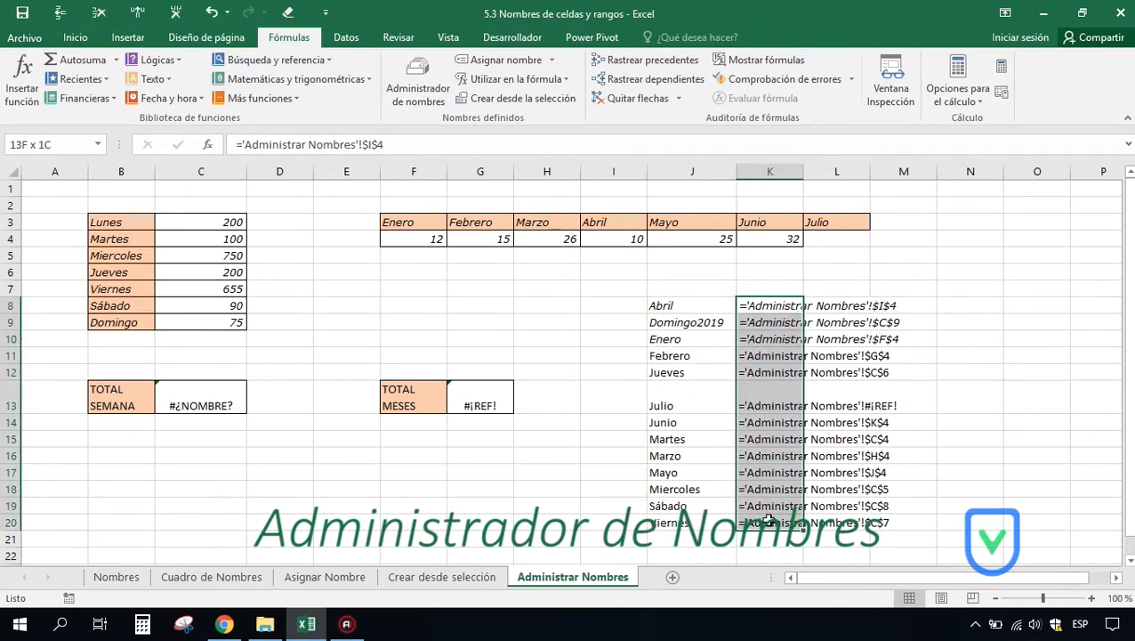
left_click(861, 400)
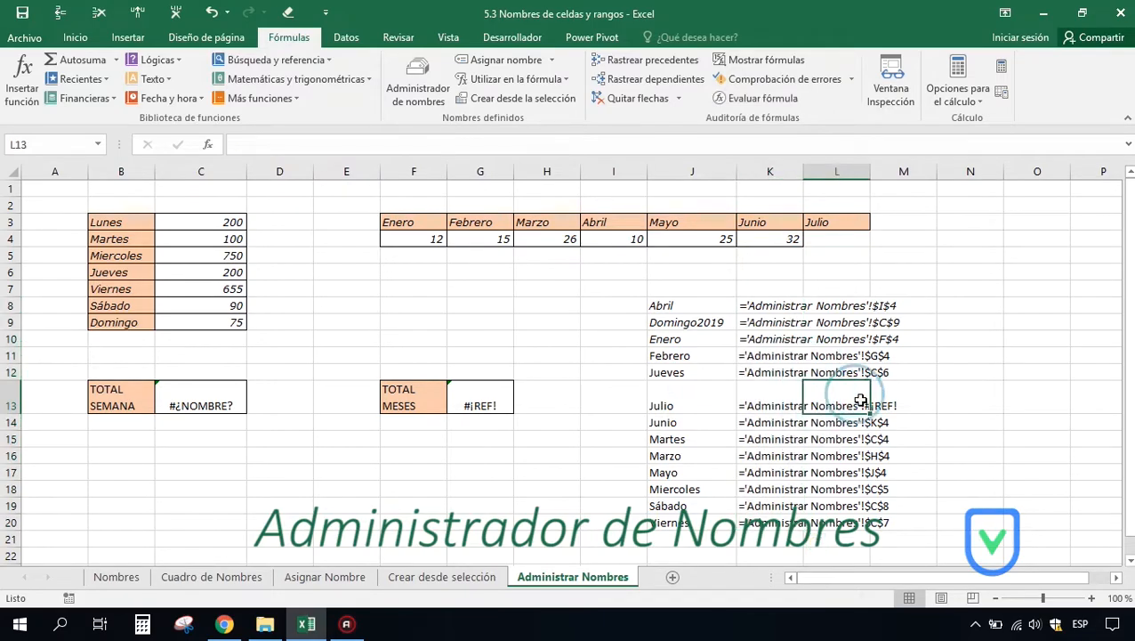
left_click(698, 395)
left_click_drag(699, 394, 903, 402)
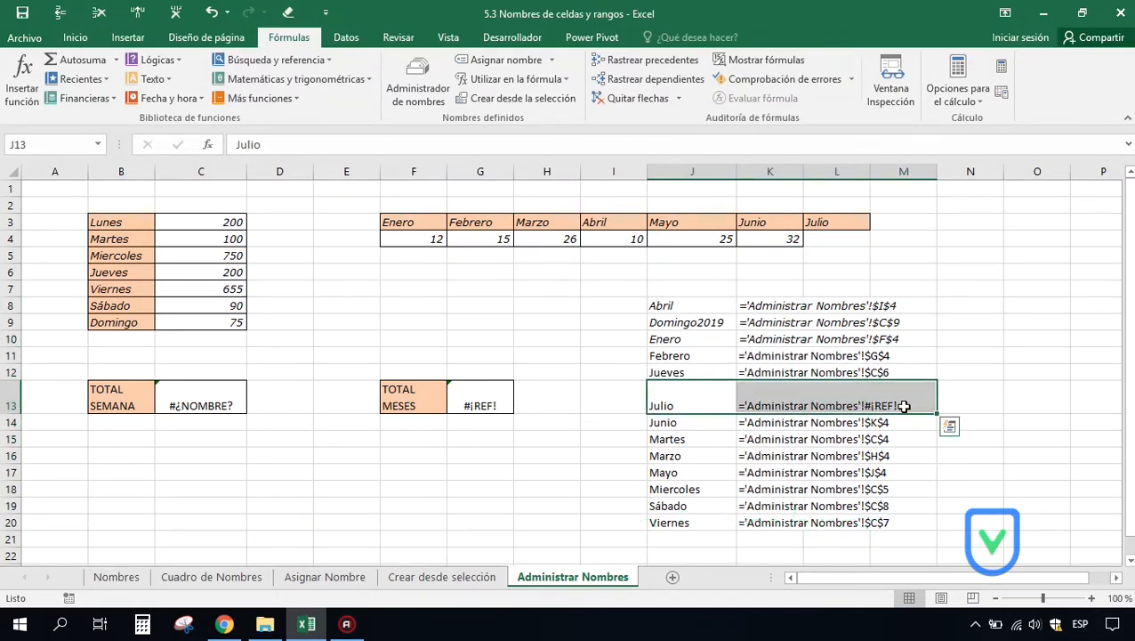
Step: In the workbook 5.4 Comentarios en una celda, display the comment on cell F10 under Con comentario
left_click(72, 186)
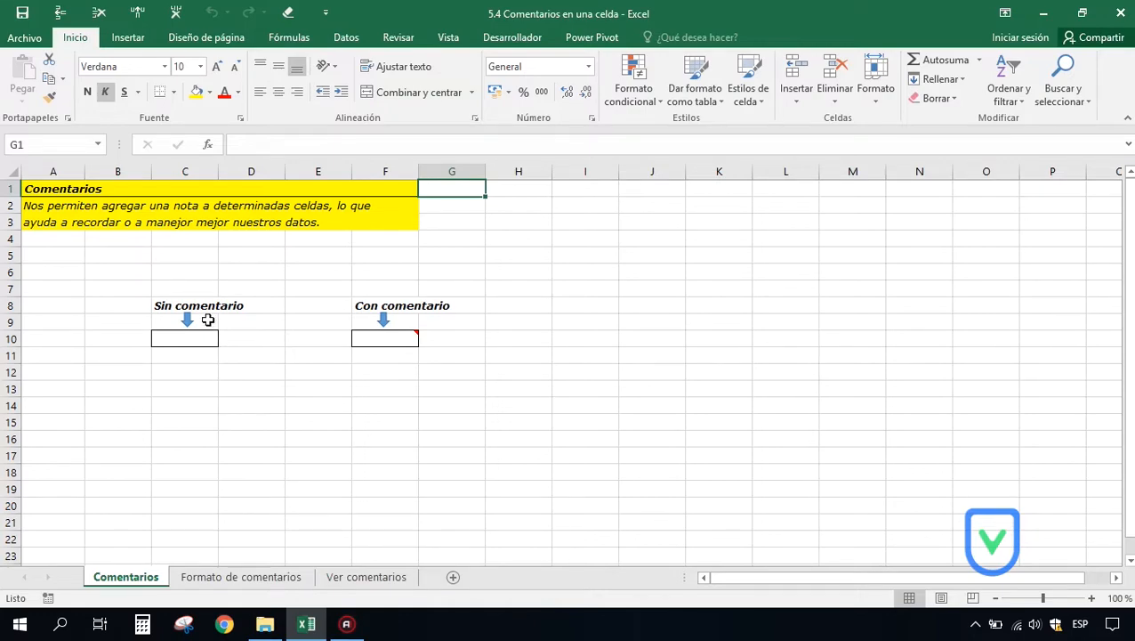
left_click(442, 335)
left_click(392, 372)
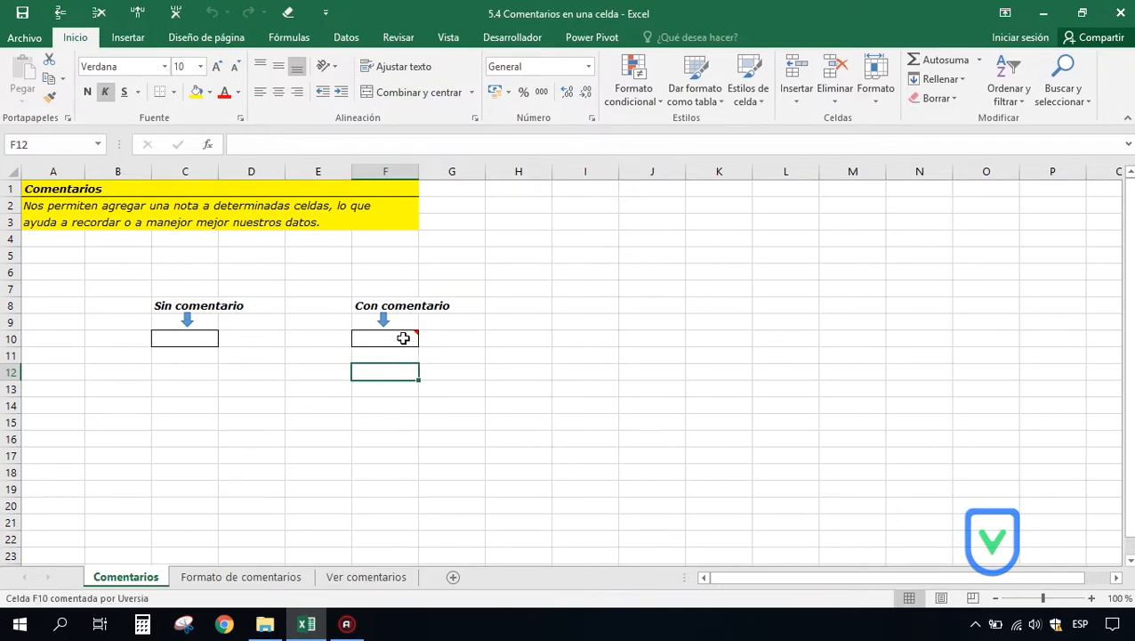
mouse_move(403, 338)
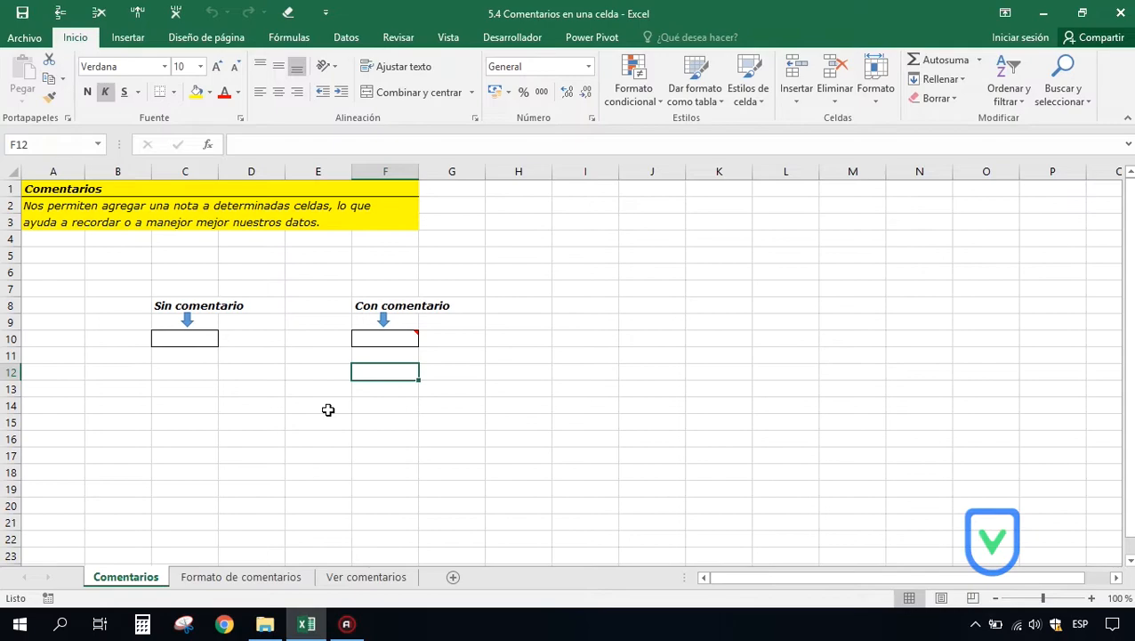
Step: Insert a comment on cell H4 with the text Comentario below the author name
left_click(518, 237)
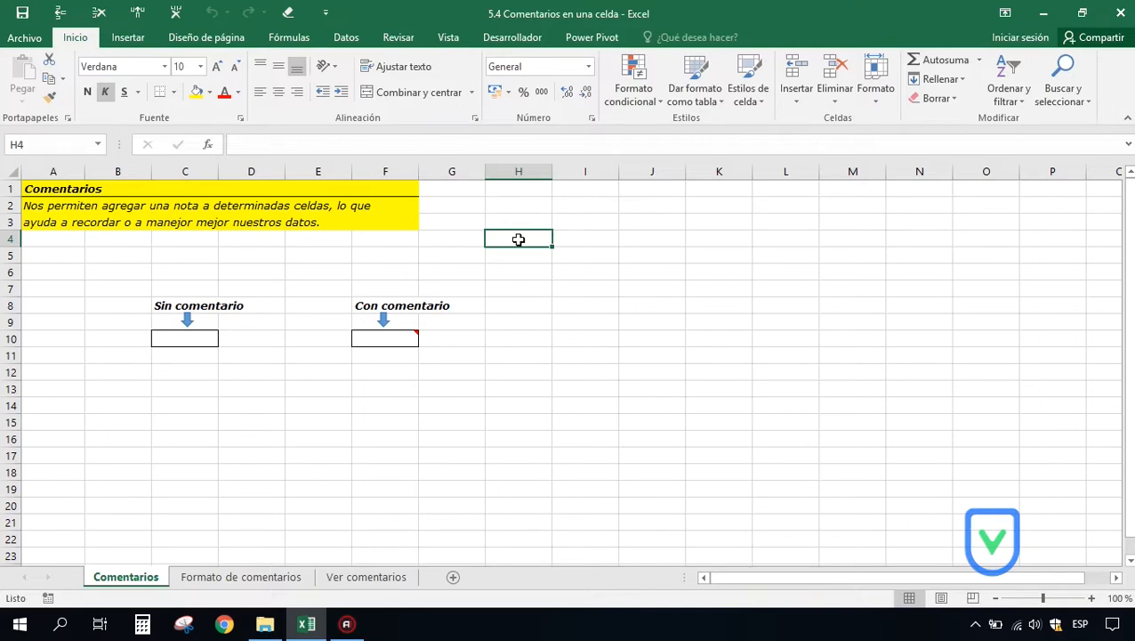
left_click(398, 39)
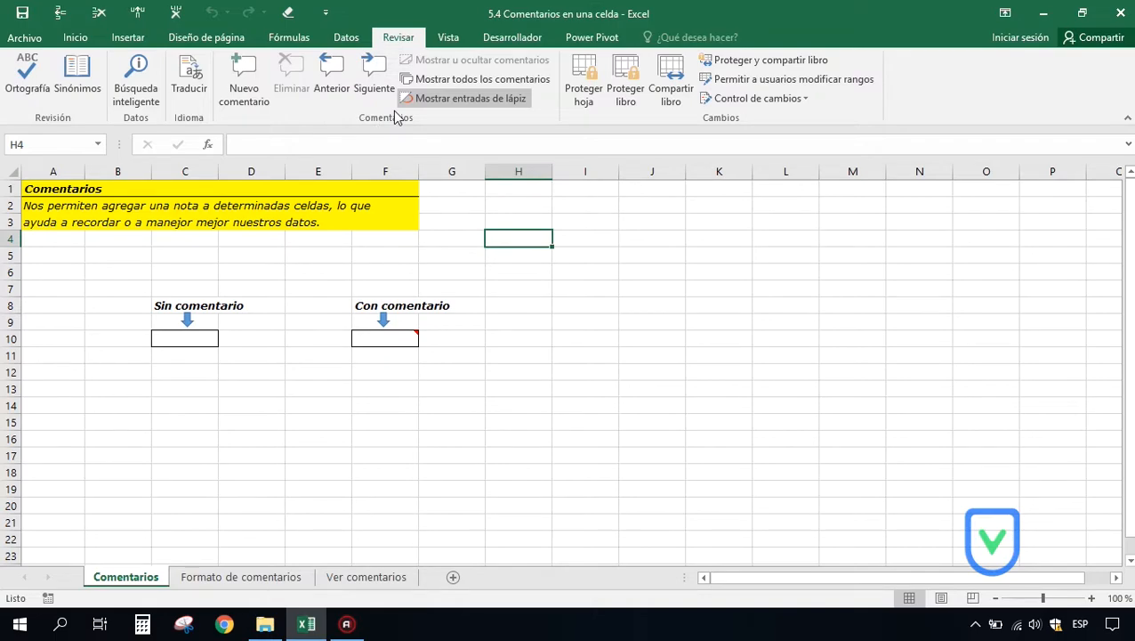
left_click(253, 76)
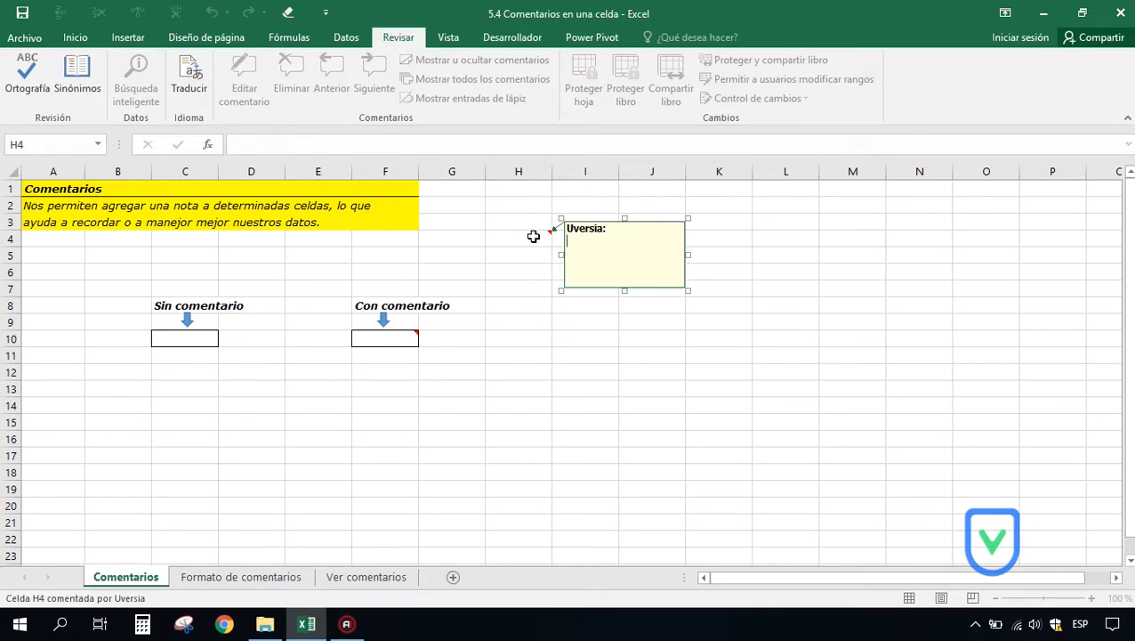
left_click(606, 229)
left_click_drag(610, 231, 570, 232)
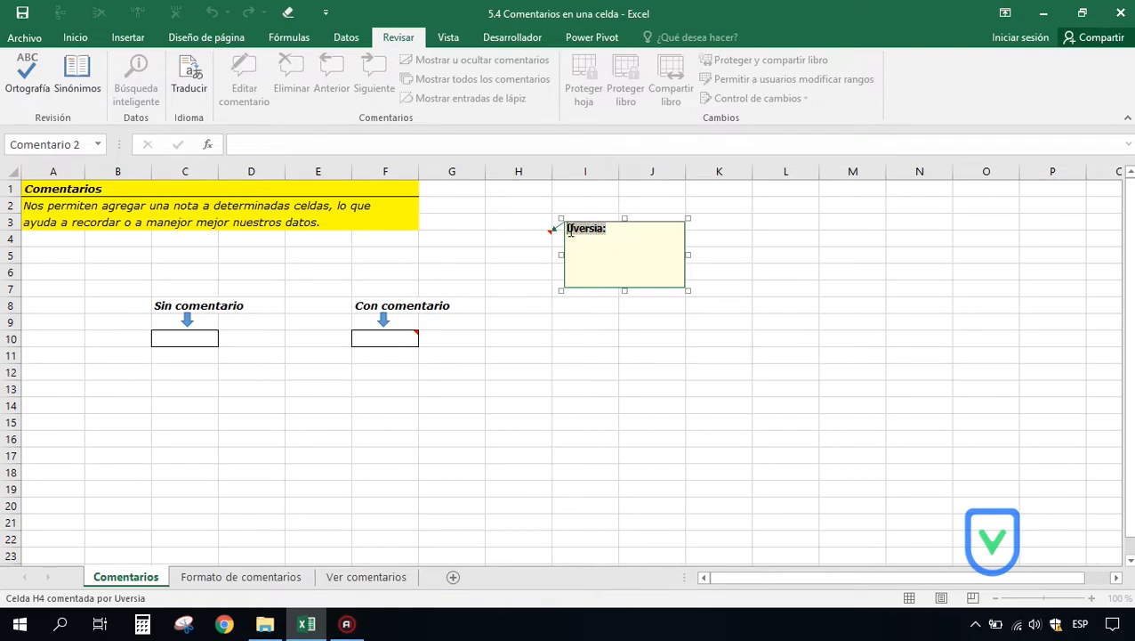
left_click(611, 230)
key("Return")
type("Comentario")
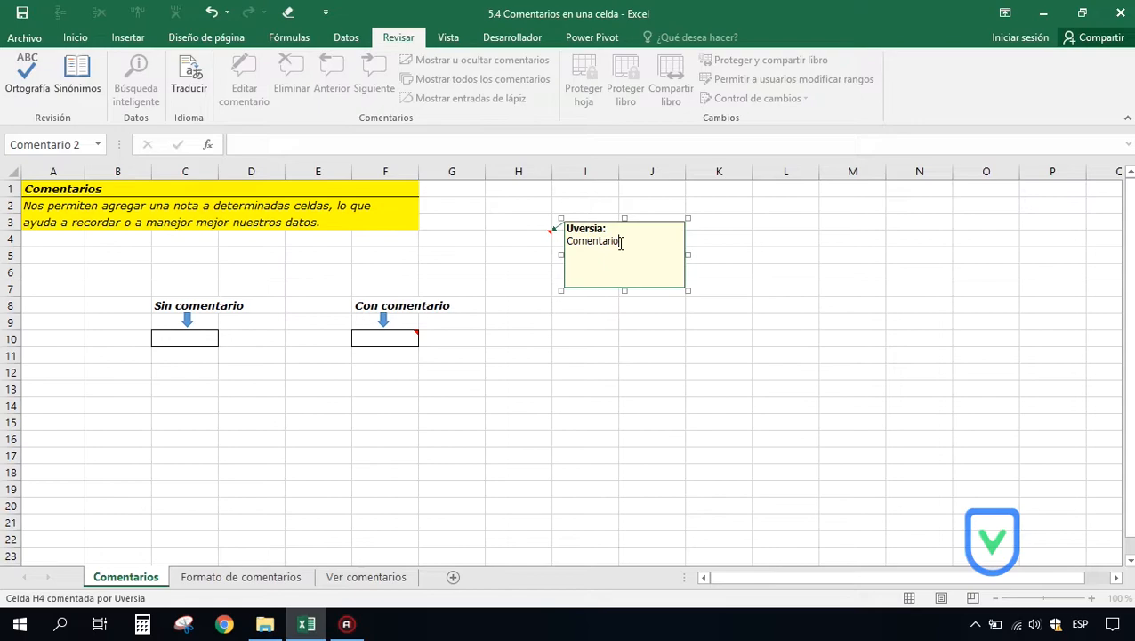
left_click(724, 236)
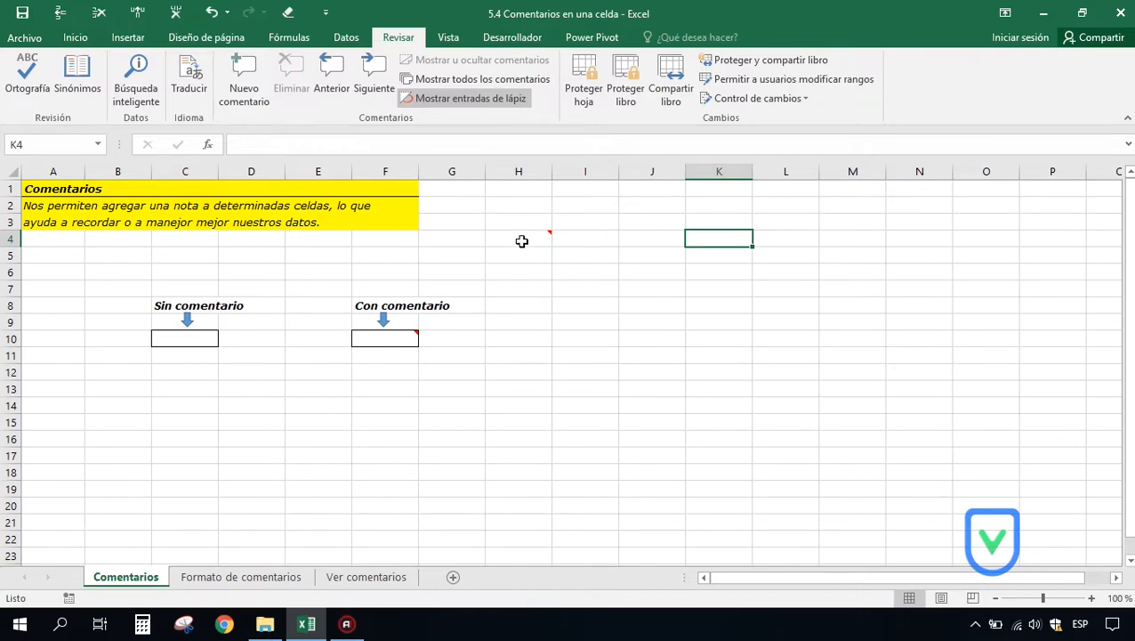
Step: View the comment on H4 and check the user name setting in the general Excel options
mouse_move(521, 236)
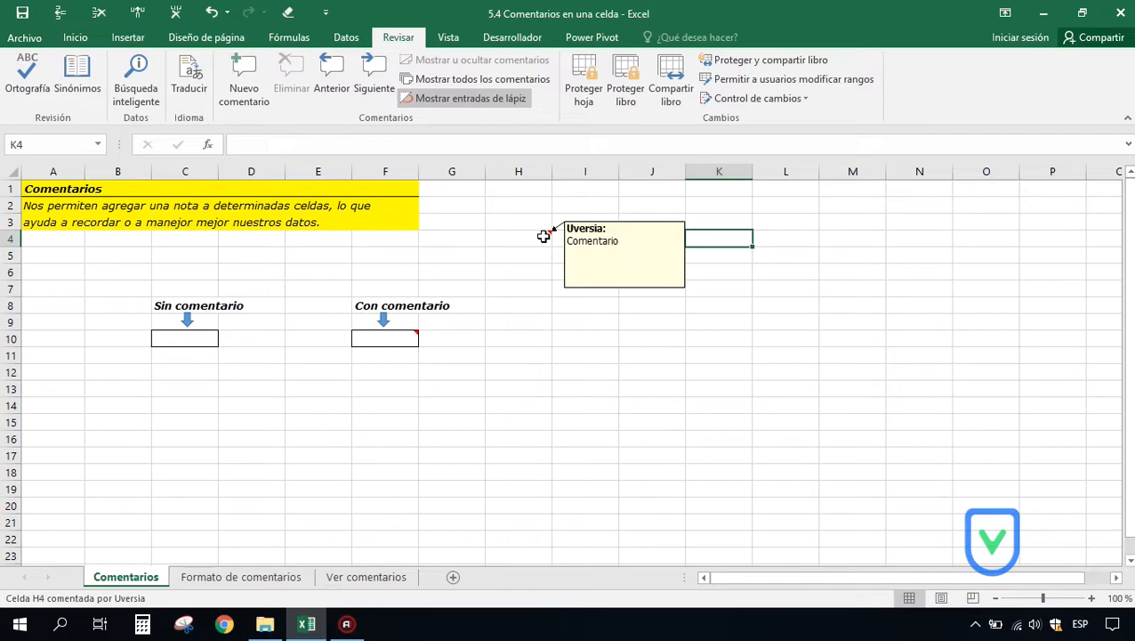
left_click(25, 38)
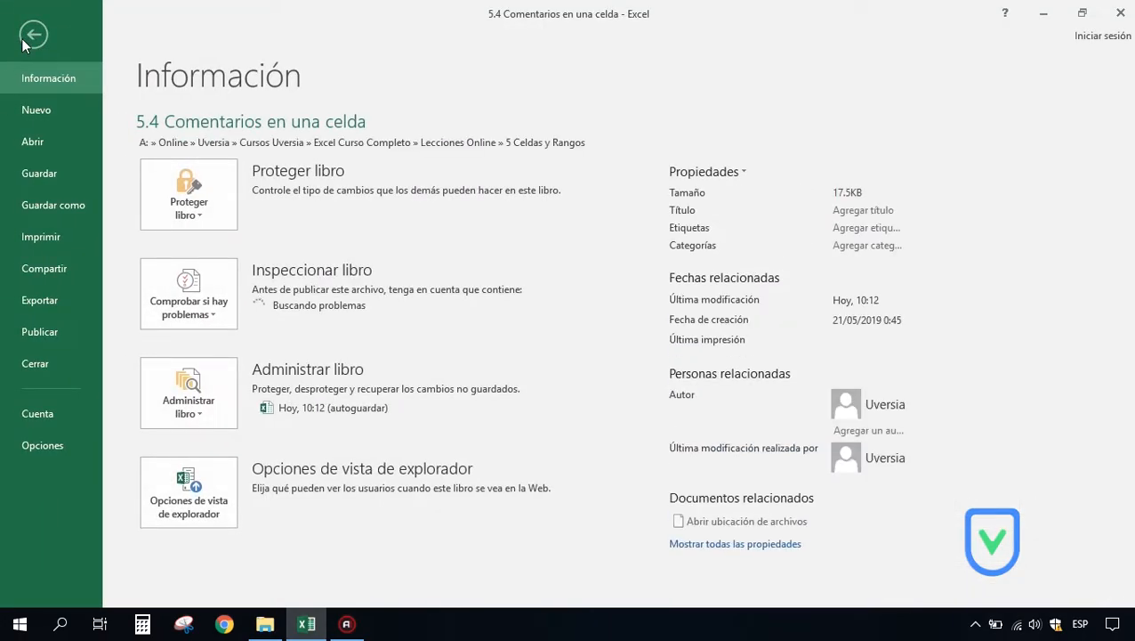
left_click(45, 440)
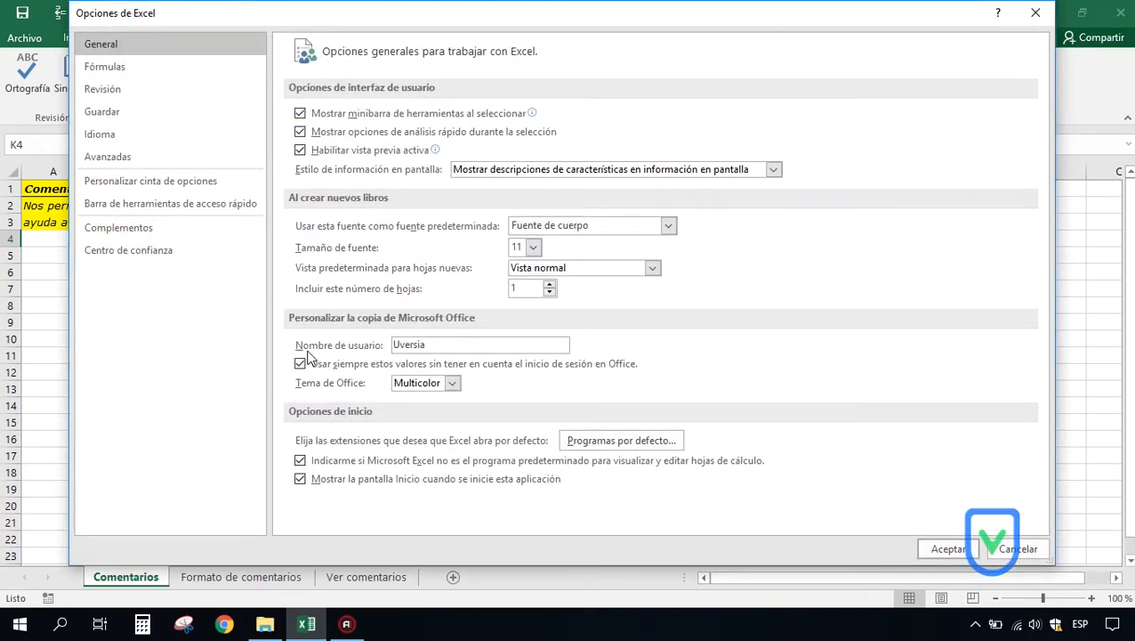
left_click(442, 346)
left_click(947, 549)
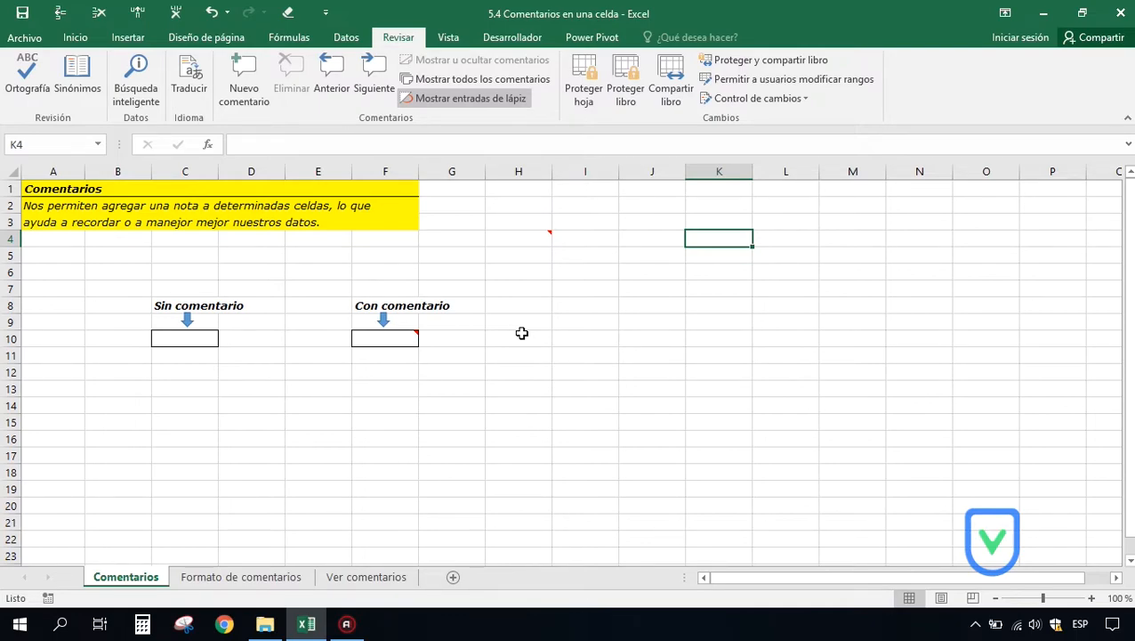
Step: Insert a comment on cell H7 with the text Comentario. below the author name
left_click(522, 287)
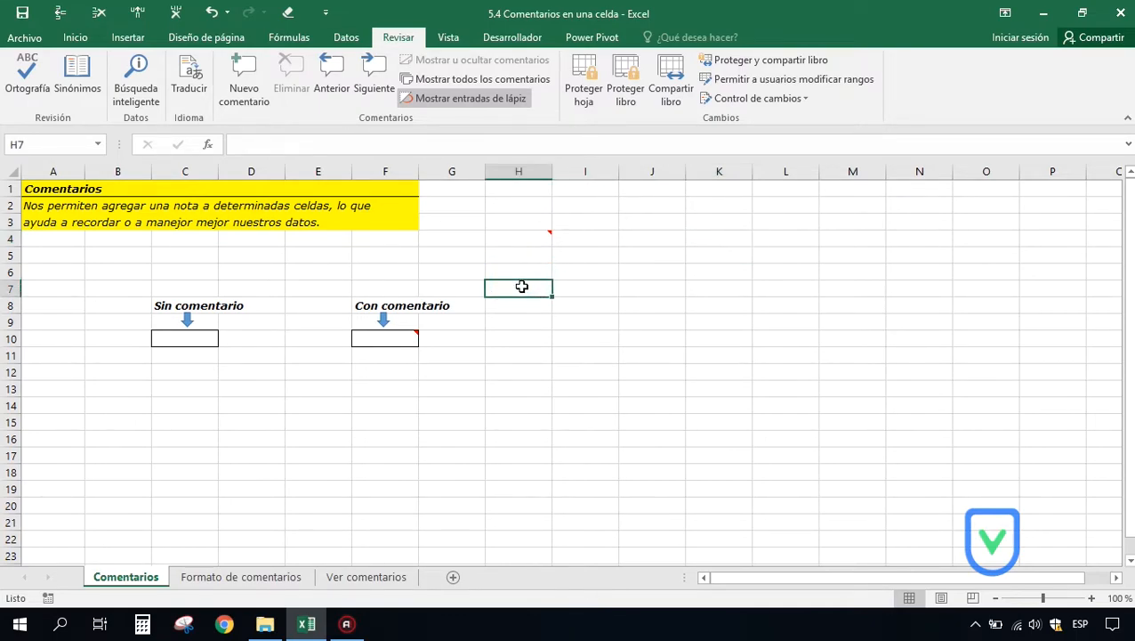
right_click(523, 285)
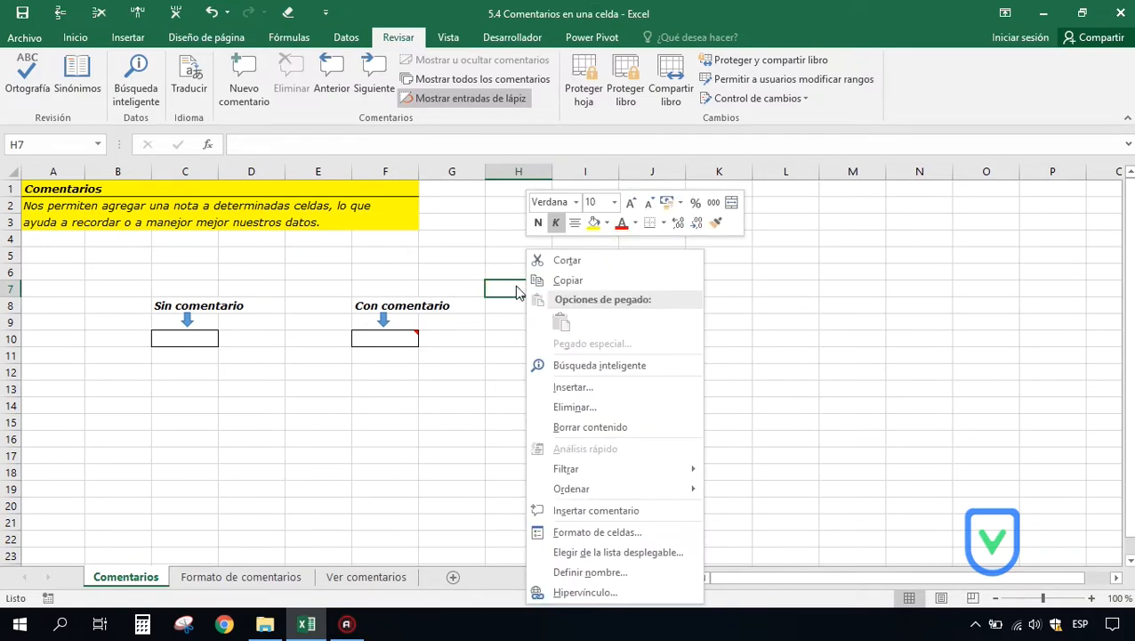
left_click(646, 510)
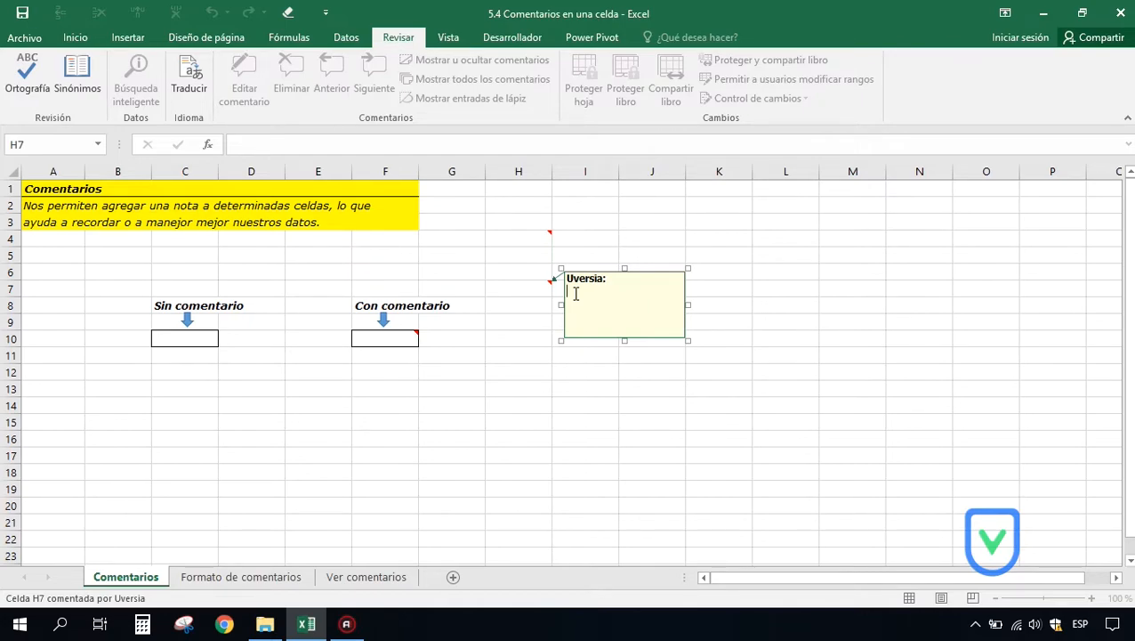
type("Comentario.")
Step: Remove the author name line from the H7 comment so it starts with Comentario
left_click(608, 280)
key("BackSpace")
key("BackSpace")
key("BackSpace")
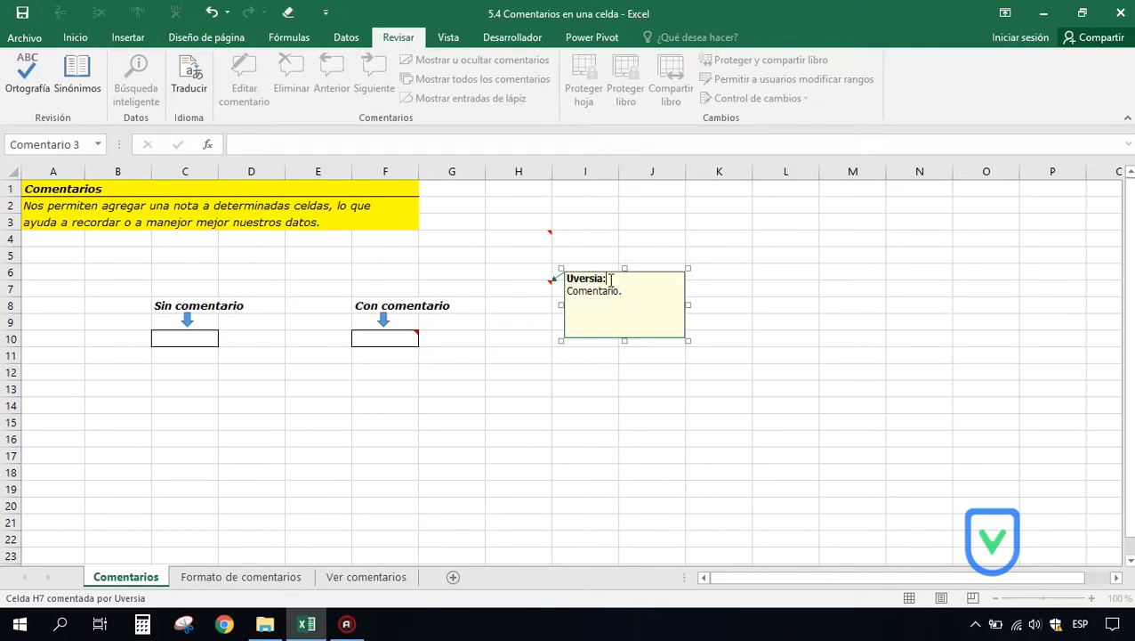
key("BackSpace")
key("BackSpace")
key("BackSpace")
key("BackSpace")
key("BackSpace")
key("Delete")
Step: Add the lines Saltos de linea and Varias lineas. below Comentario. in the H7 comment
left_click(641, 281)
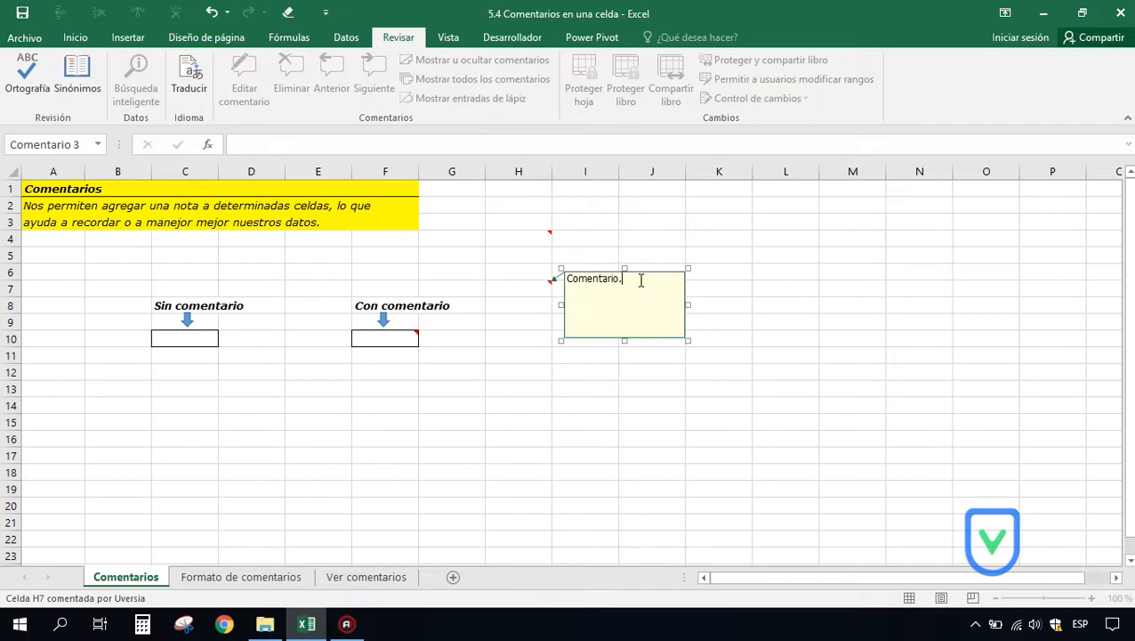
key("Return")
type("Salto")
key("BackSpace")
key("BackSpace")
key("BackSpace")
type("ltos de línea")
key("Return")
type("Varias lineas.")
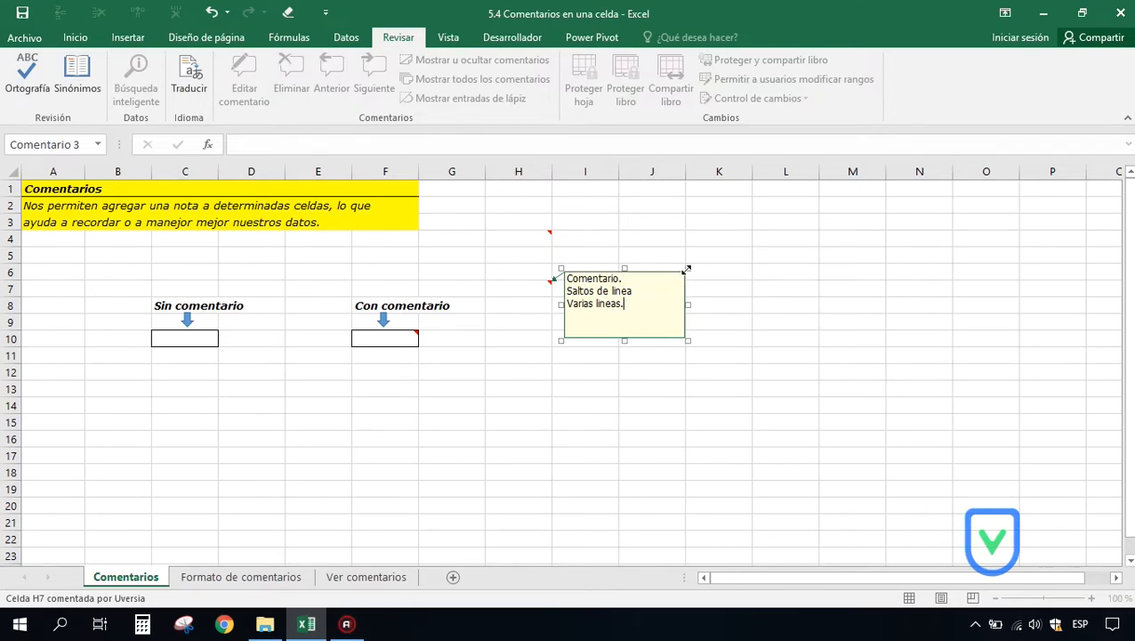
Step: Enlarge the H7 comment box in width and height, finish editing, and display the comment
left_click_drag(687, 268, 725, 239)
left_click_drag(643, 340, 644, 419)
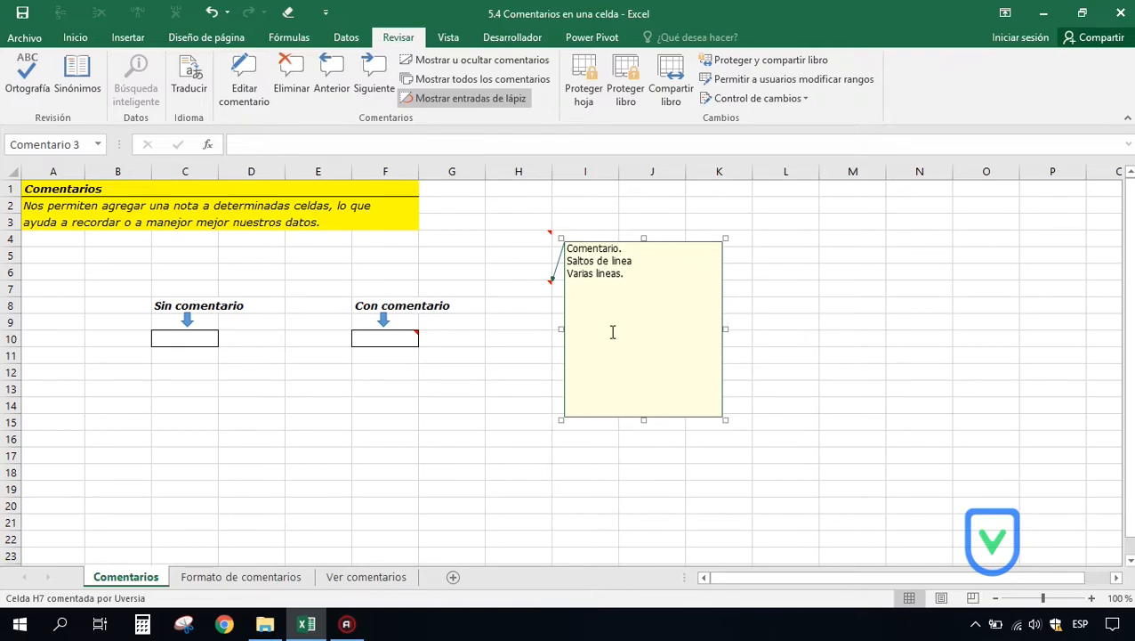
left_click(781, 271)
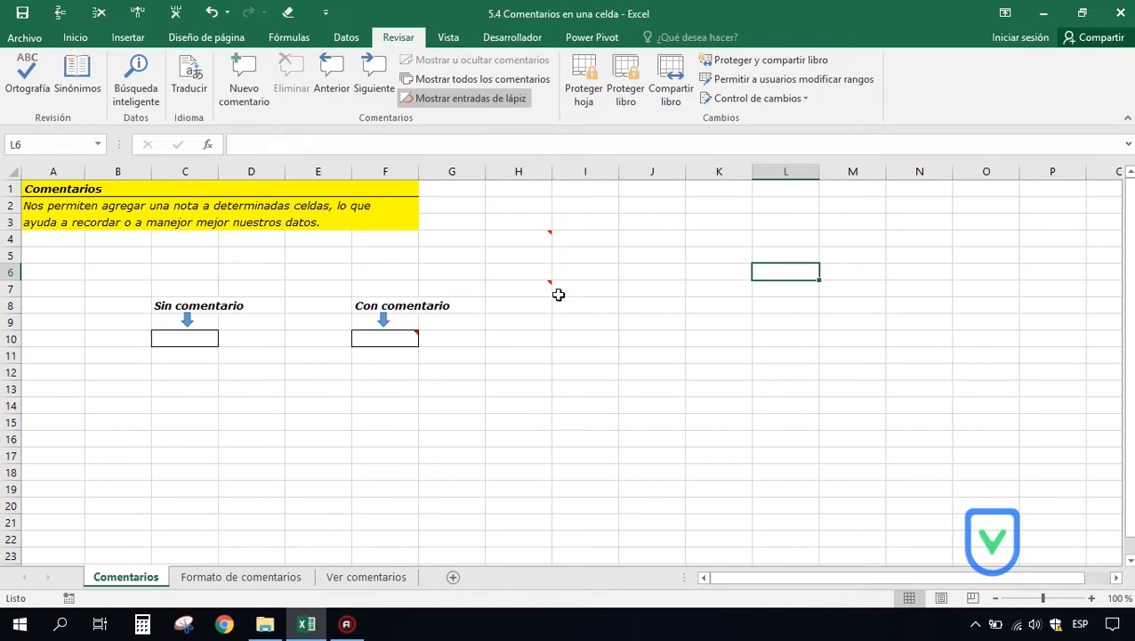
mouse_move(531, 285)
Step: Insert a comment on cell H10 with the text Comentario. below the author name
left_click(527, 336)
key("shift+F2")
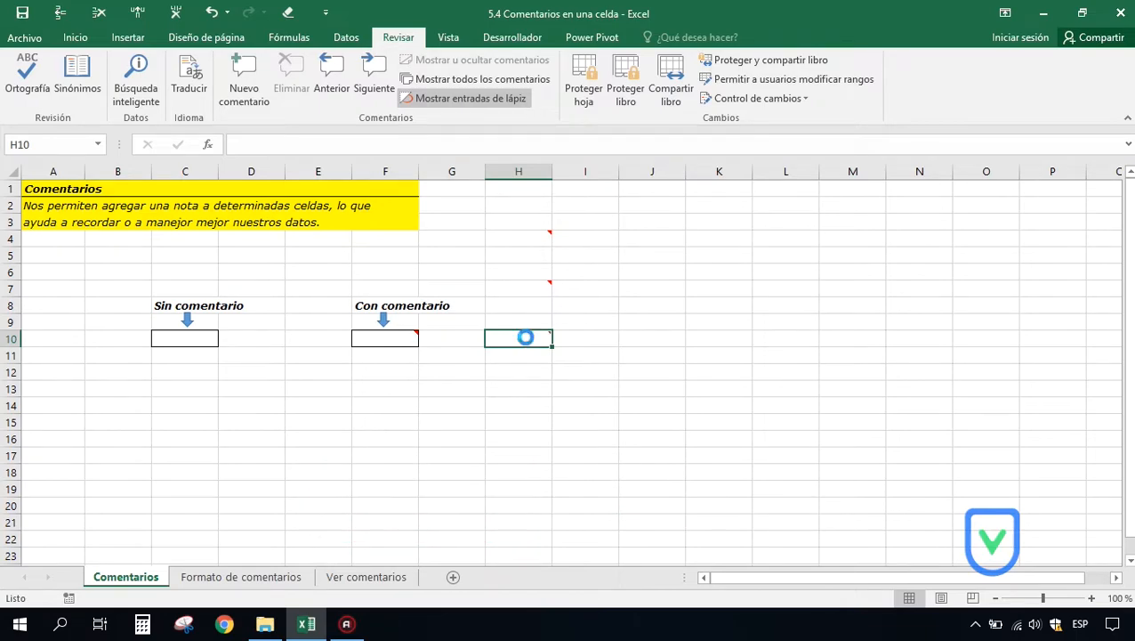
key("shift+F2")
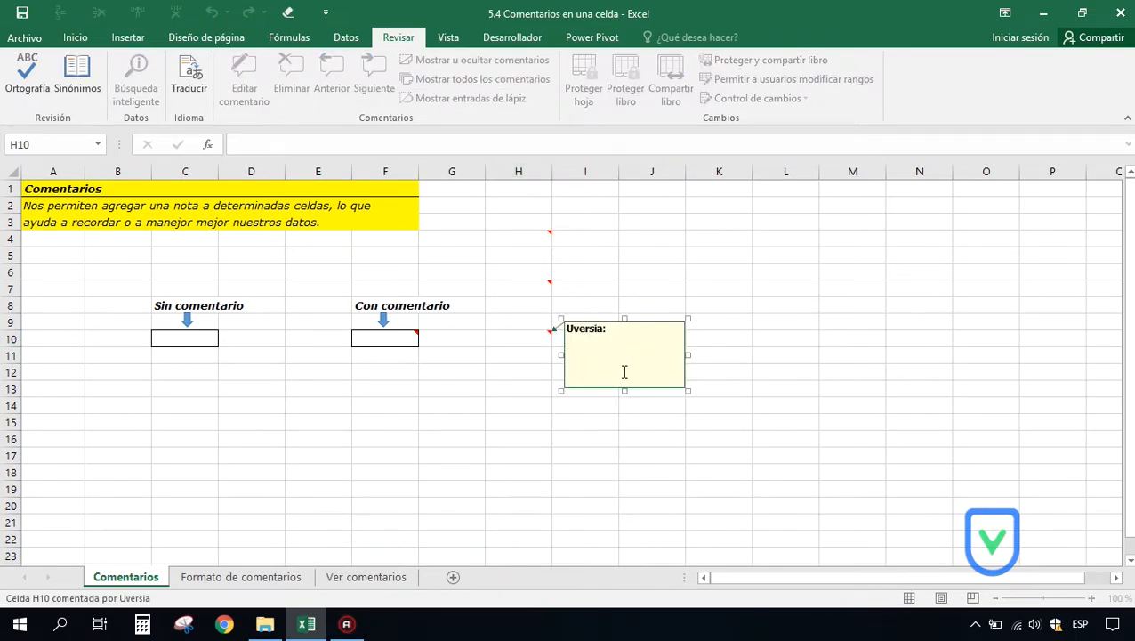
type("Comentario.")
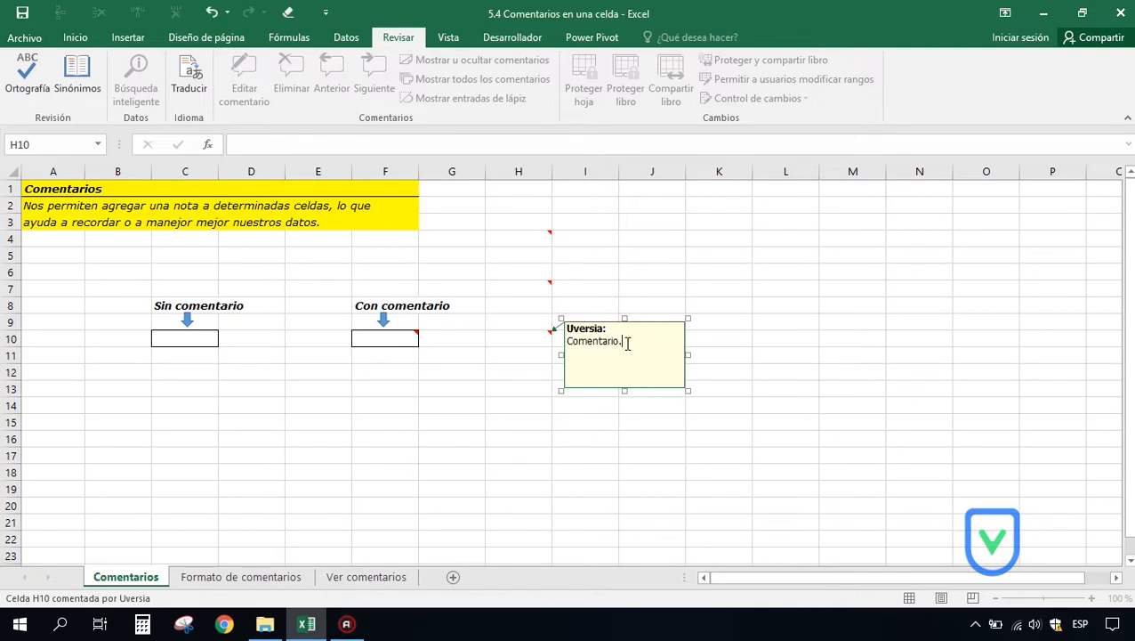
left_click(639, 290)
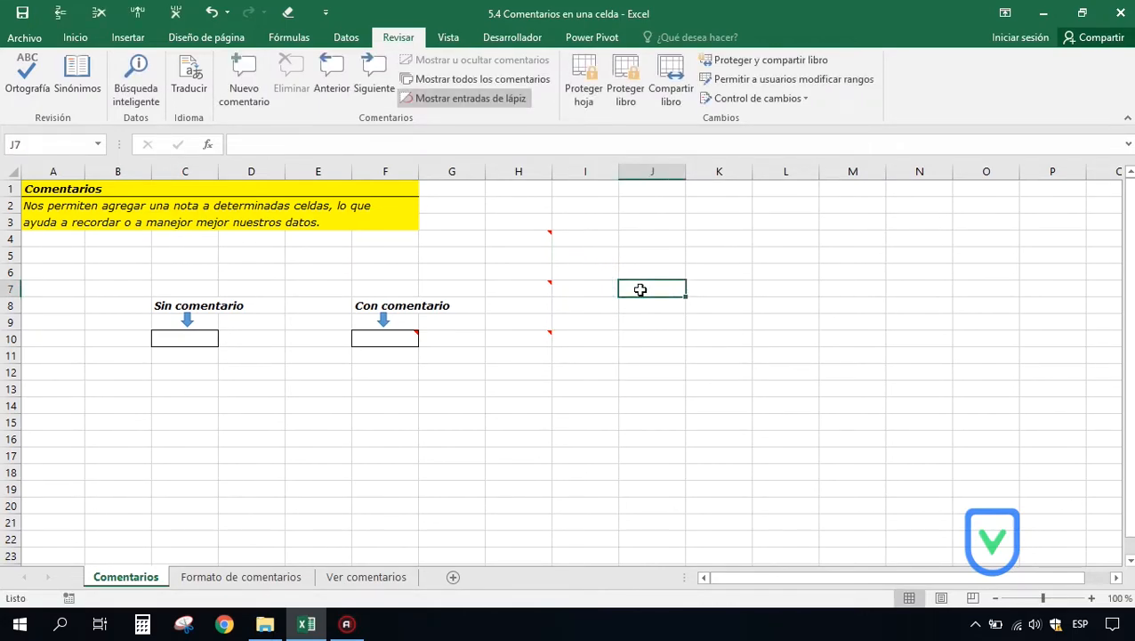
Step: Keep the H10 comment permanently shown and check it while selecting other cells
mouse_move(528, 334)
left_click(516, 338)
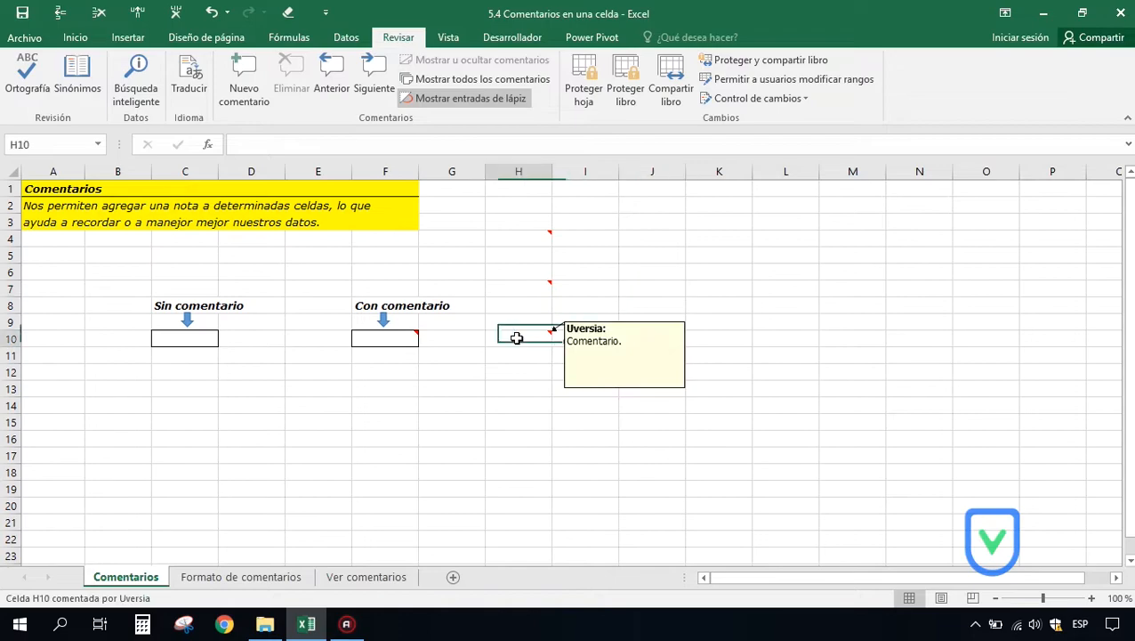
right_click(516, 339)
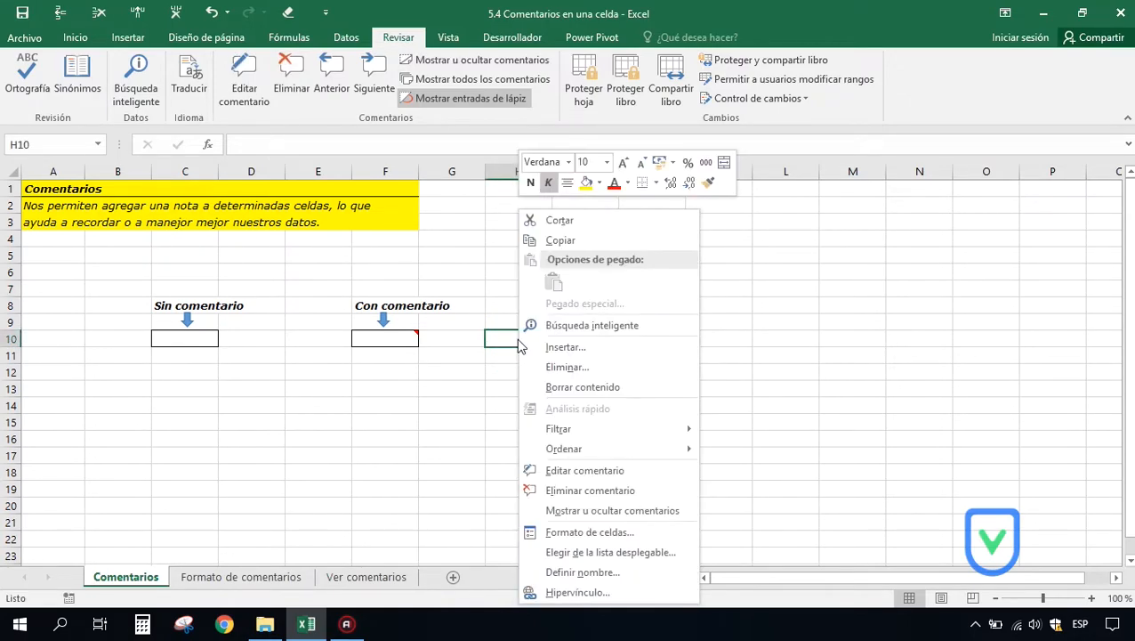
left_click(583, 513)
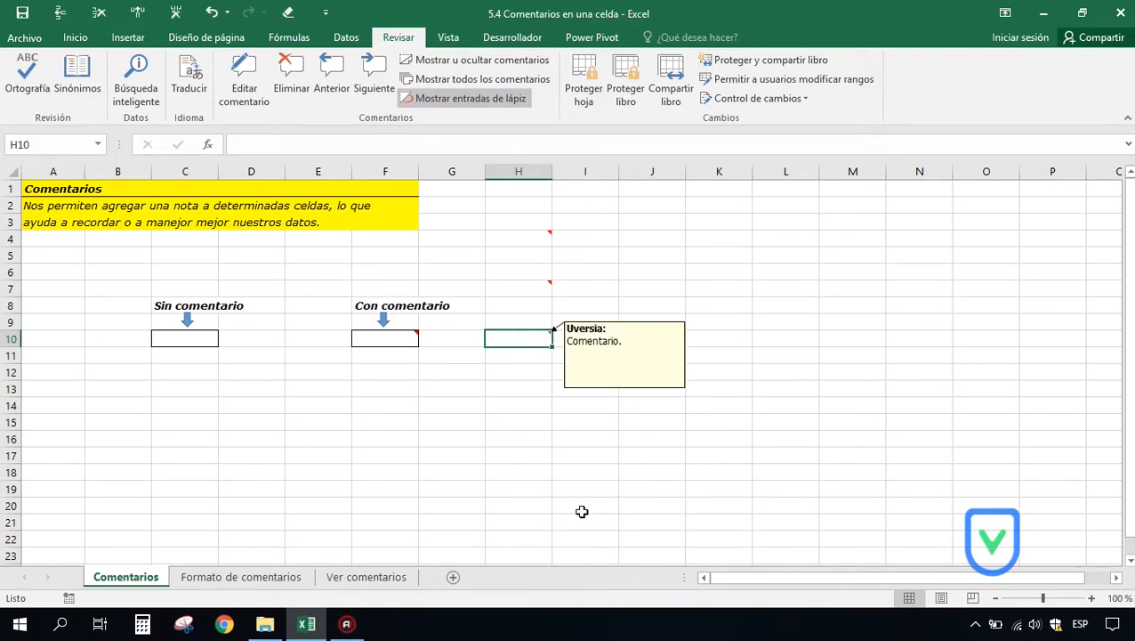
left_click(701, 239)
left_click(833, 299)
left_click(585, 463)
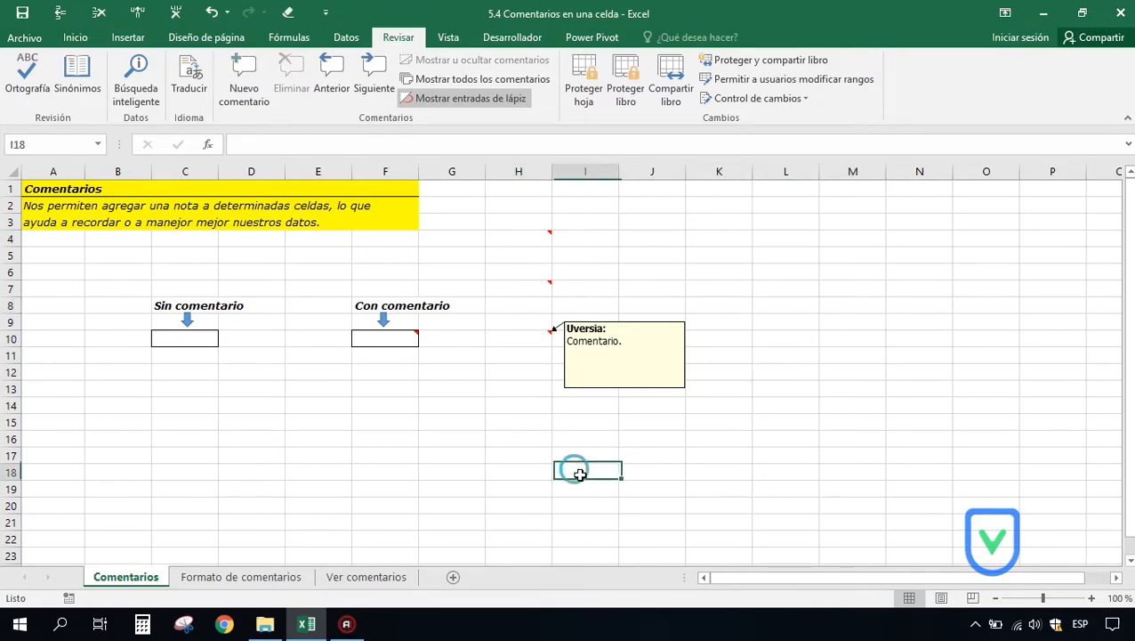
left_click(97, 270)
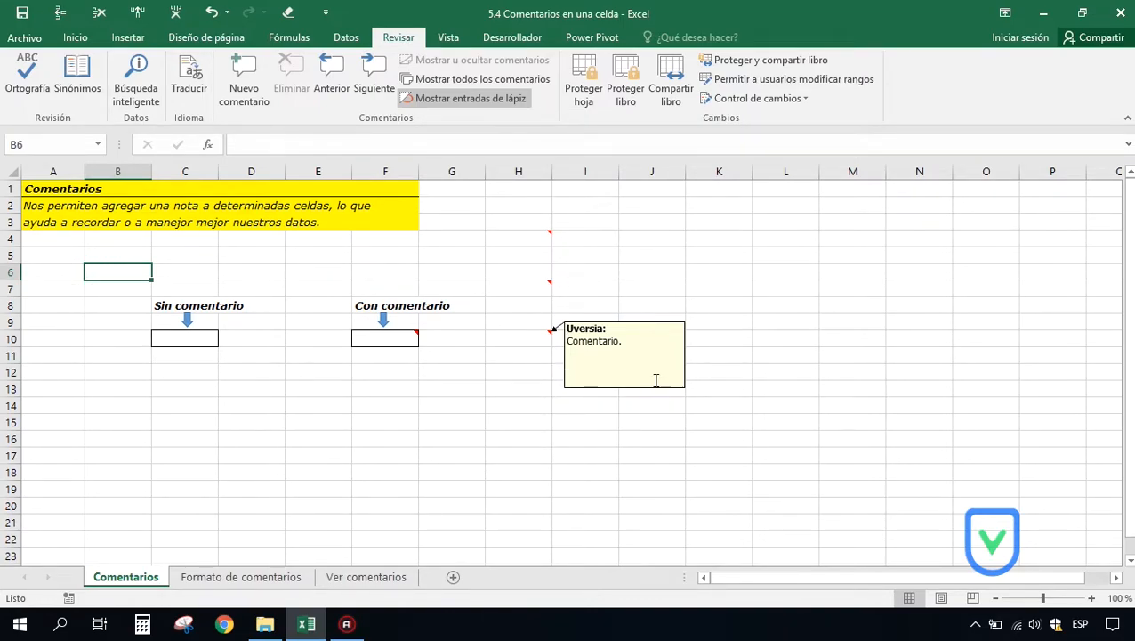
Step: Hide the permanently shown H10 comment so it only displays when the cell is pointed at
mouse_move(517, 240)
left_click(525, 341)
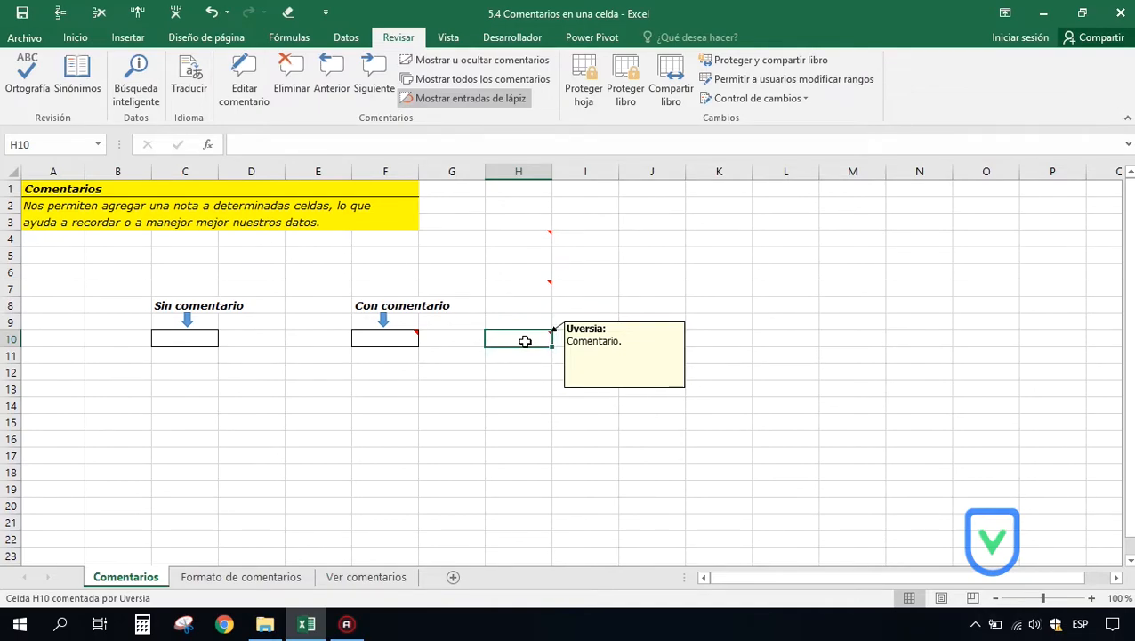
right_click(525, 341)
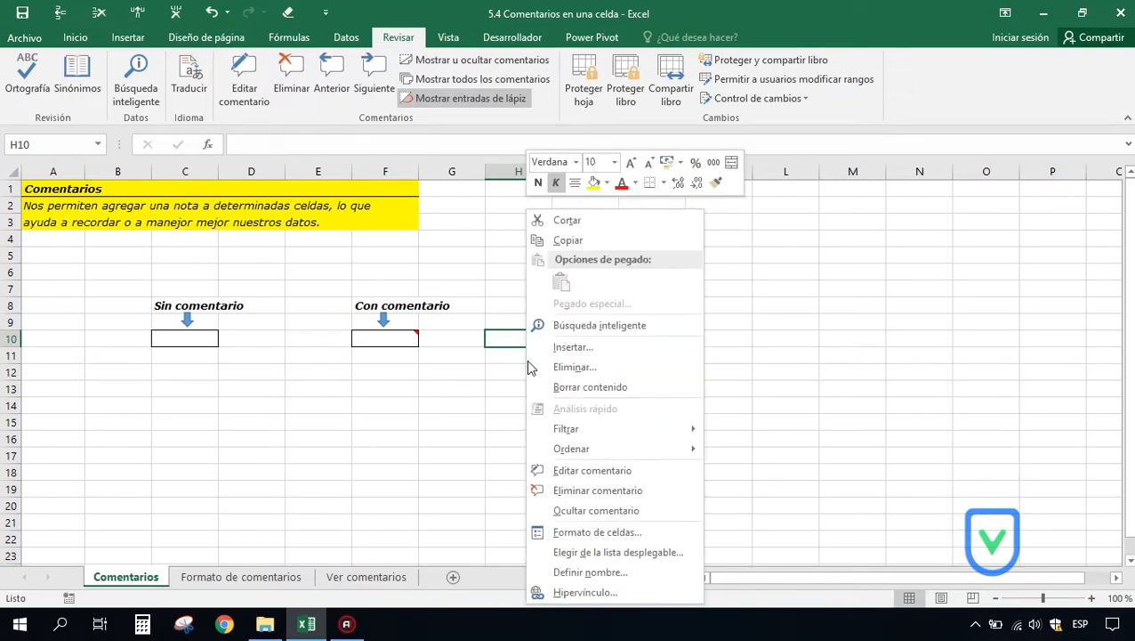
left_click(570, 510)
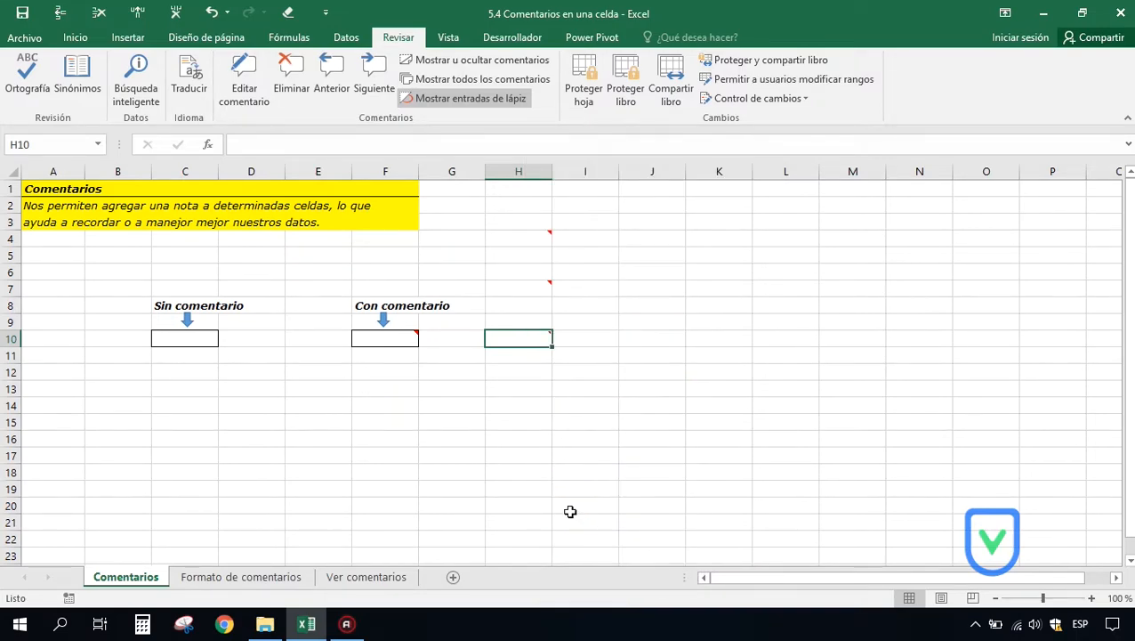
left_click(647, 399)
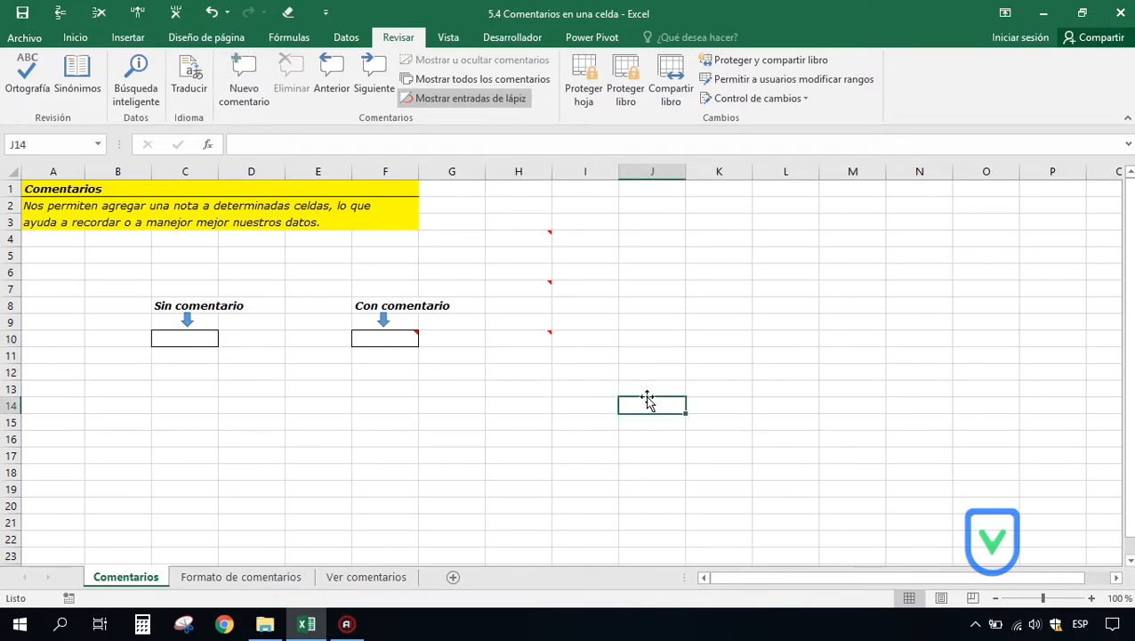
mouse_move(531, 340)
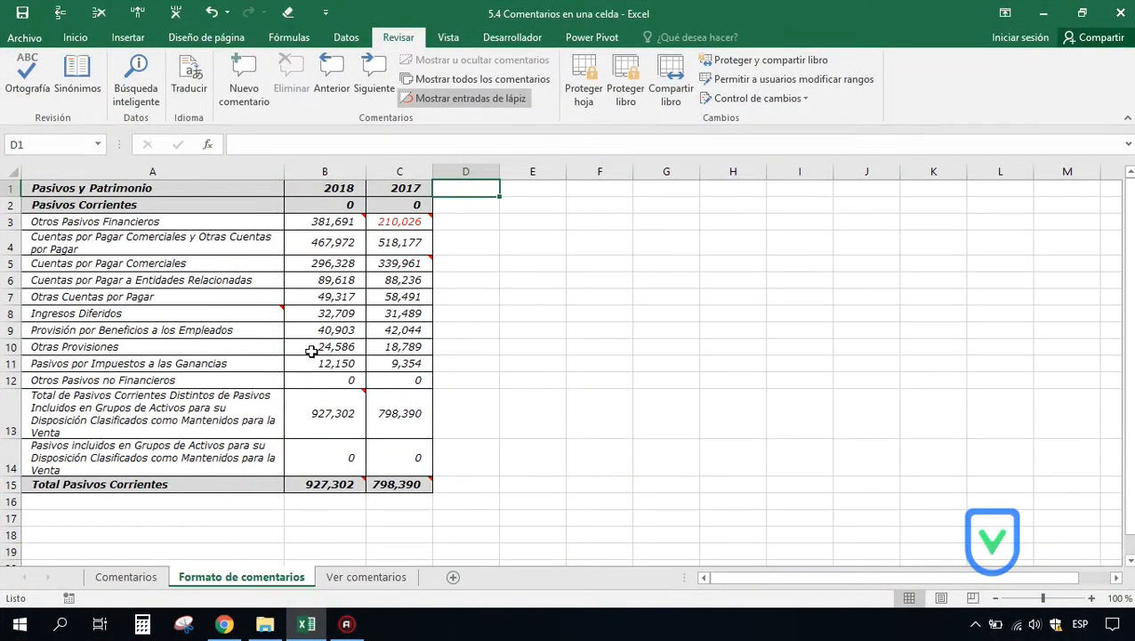
Step: On the Formato de comentarios sheet, add the line Agregar comentarios to the B3 comment and enlarge its box
left_click(323, 222)
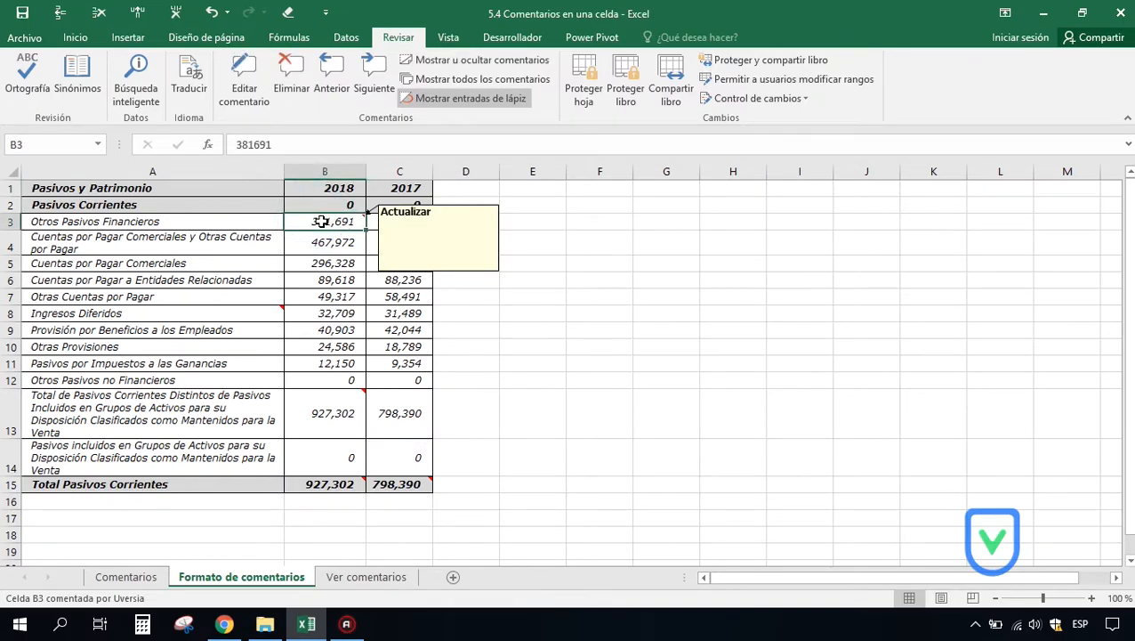
right_click(322, 222)
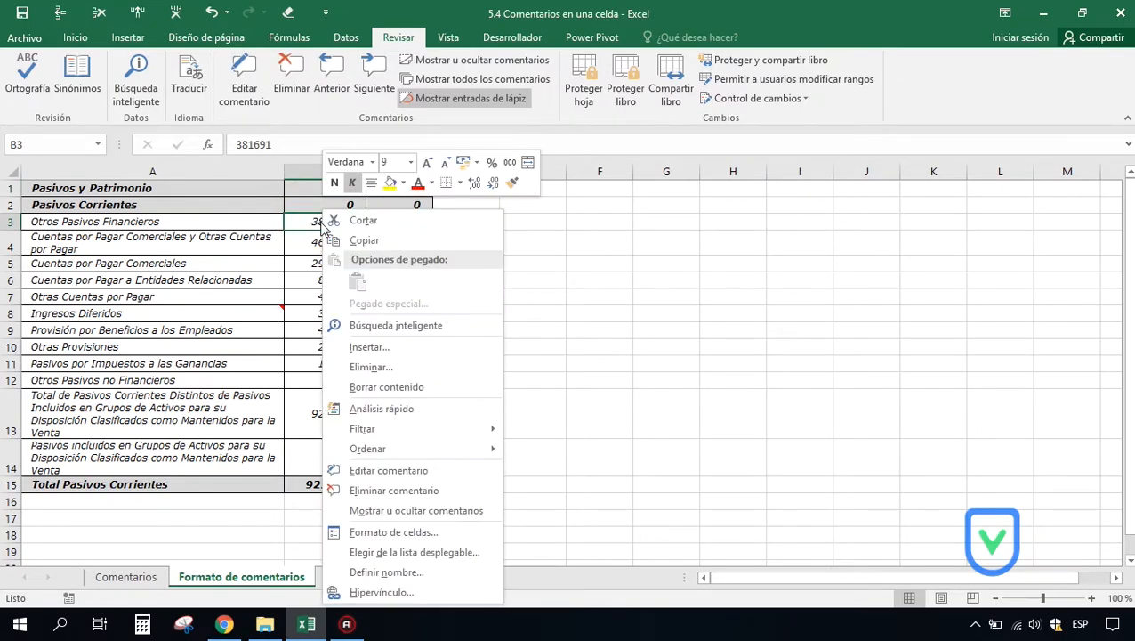
left_click(380, 470)
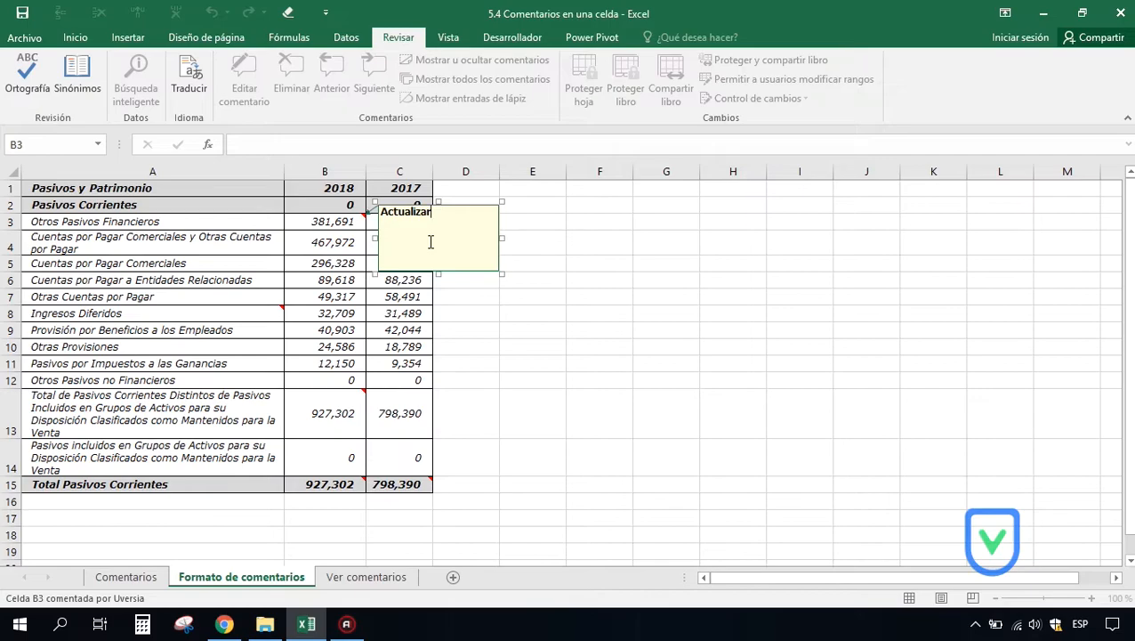
key("Return")
type("Agrem")
type("ar comentarios")
left_click_drag(502, 274, 591, 376)
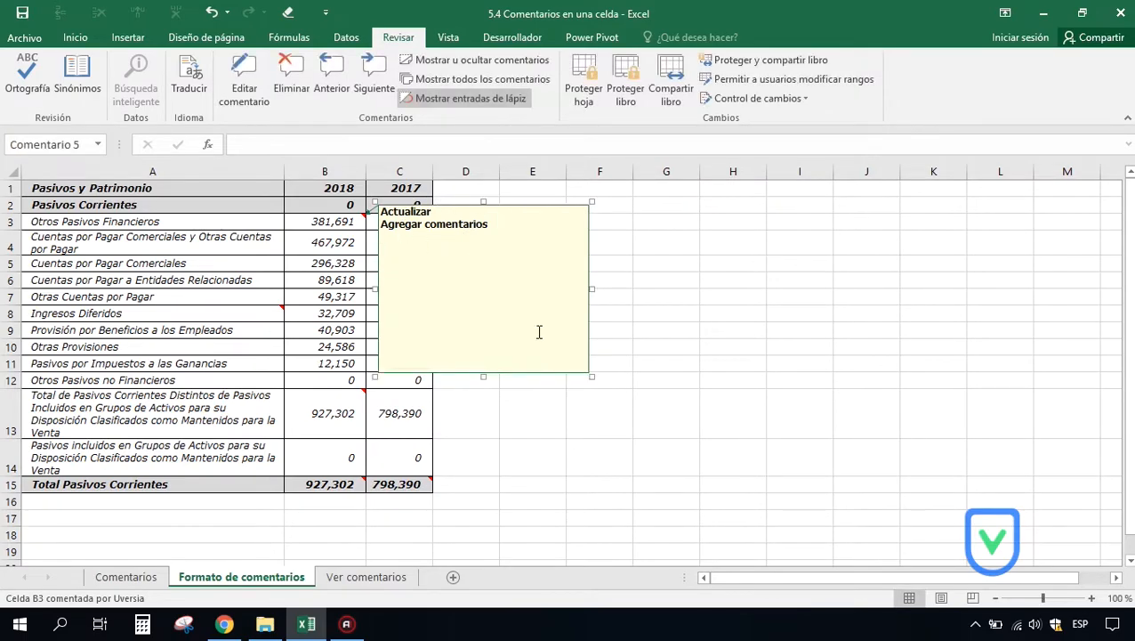
Step: Set the word Actualizar in the B3 comment to Arial, size 18
left_click_drag(430, 212, 381, 212)
left_click(76, 37)
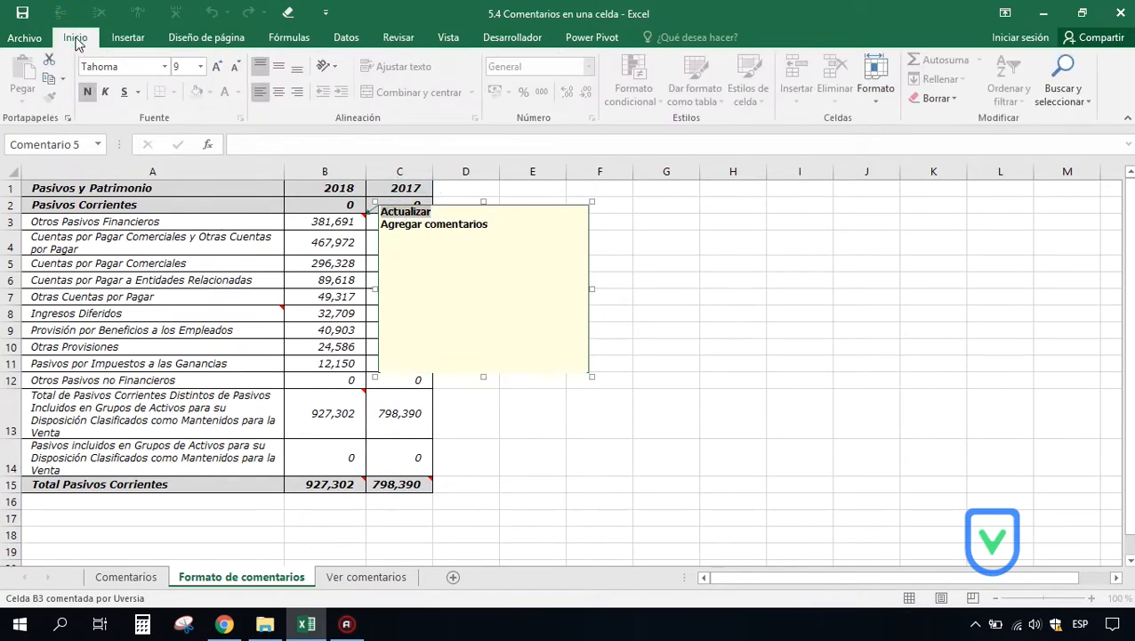
left_click(165, 67)
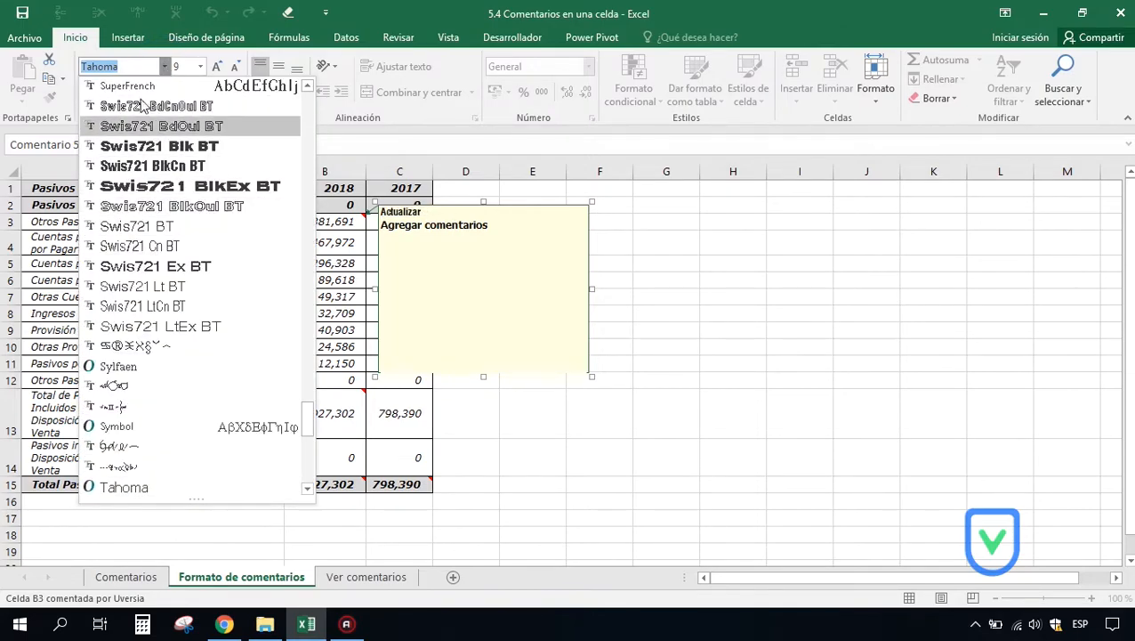
type("Arial")
key("Return")
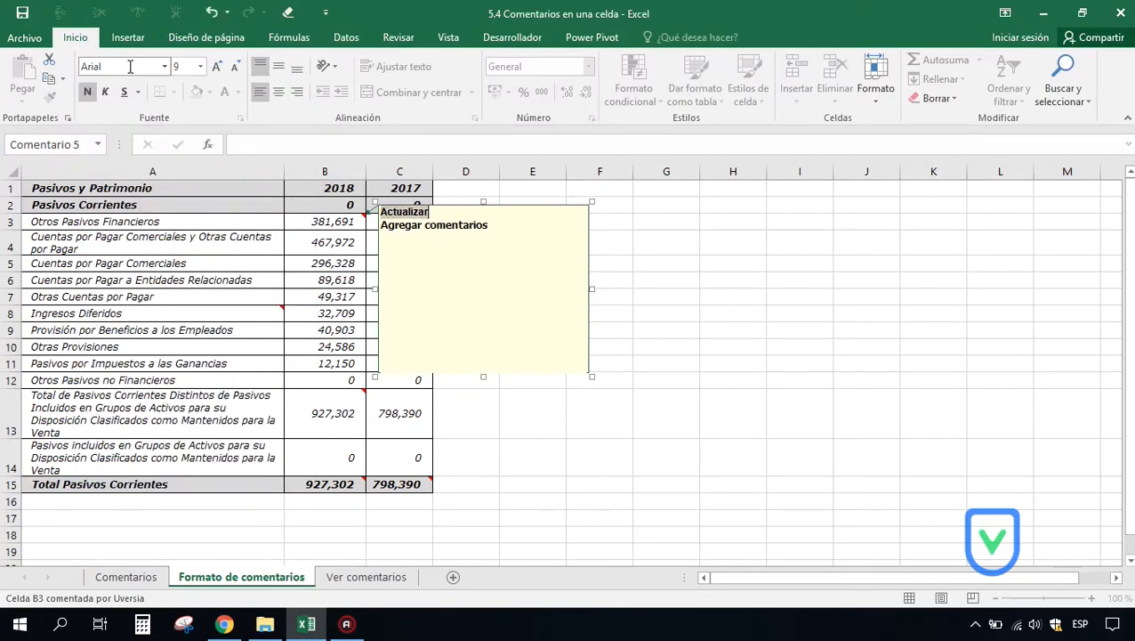
left_click(215, 69)
left_click(217, 67)
left_click(218, 66)
left_click(218, 67)
left_click(218, 67)
left_click(218, 67)
Step: Centre the B3 comment's text vertically and horizontally, and widen the comment box
left_click(277, 70)
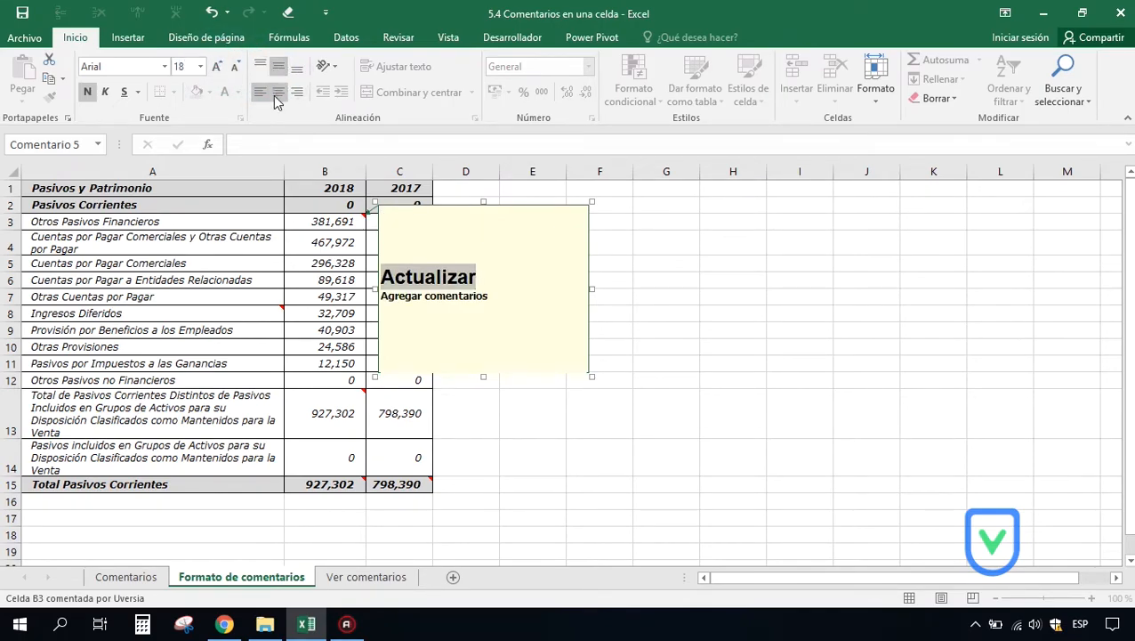
left_click(274, 95)
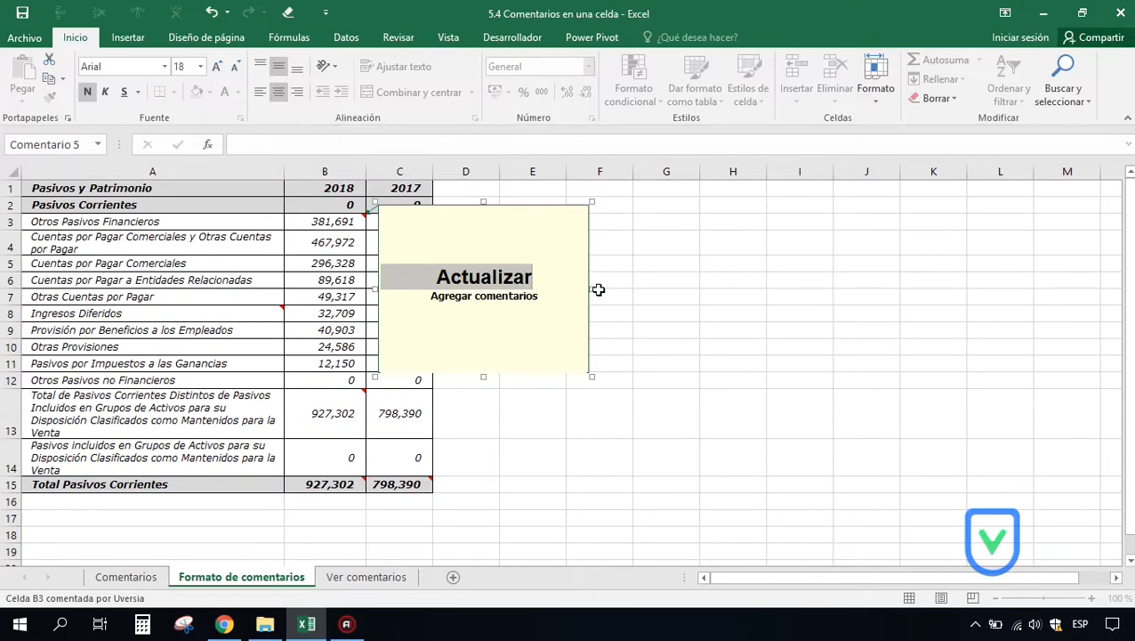
left_click_drag(592, 288, 701, 267)
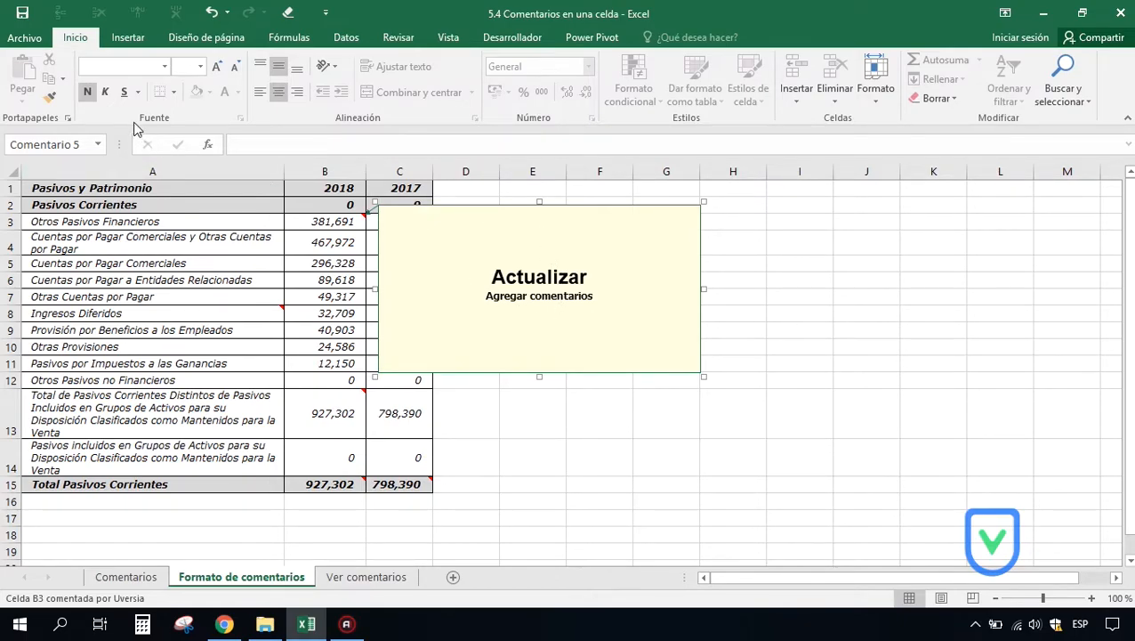
Step: Italicize all the text in the B3 comment
left_click(106, 92)
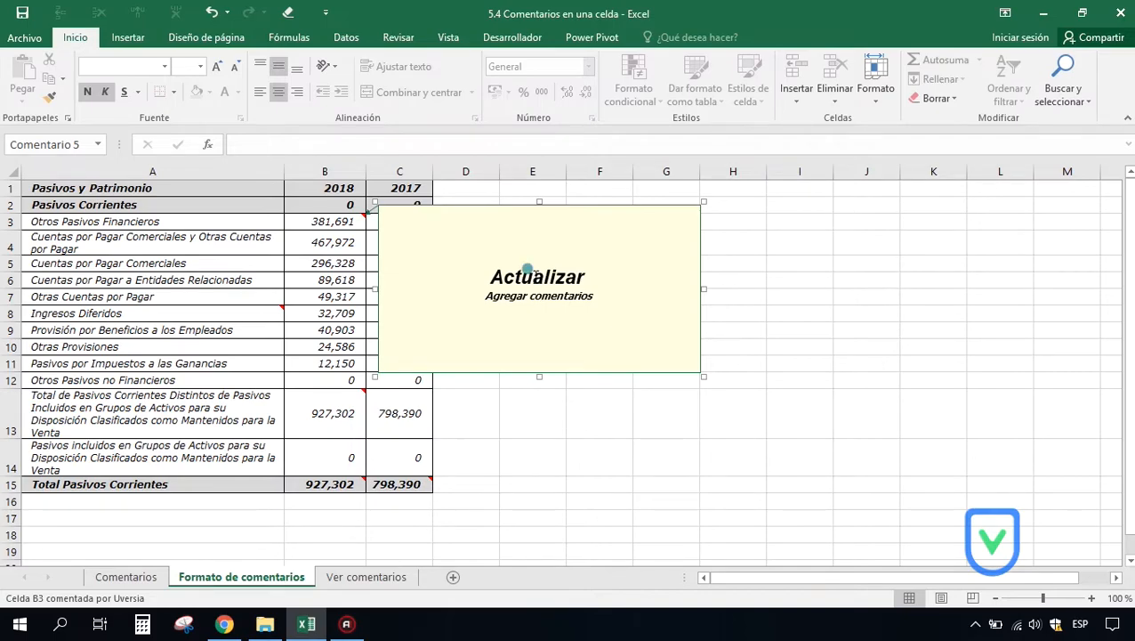
triple_click(537, 276)
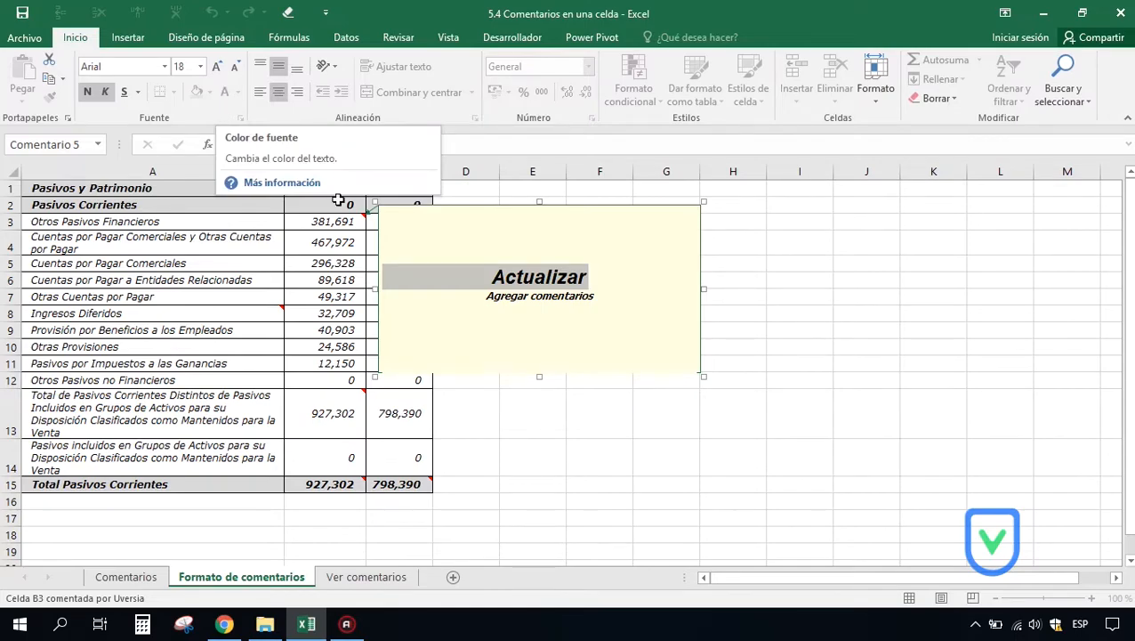
left_click(544, 271)
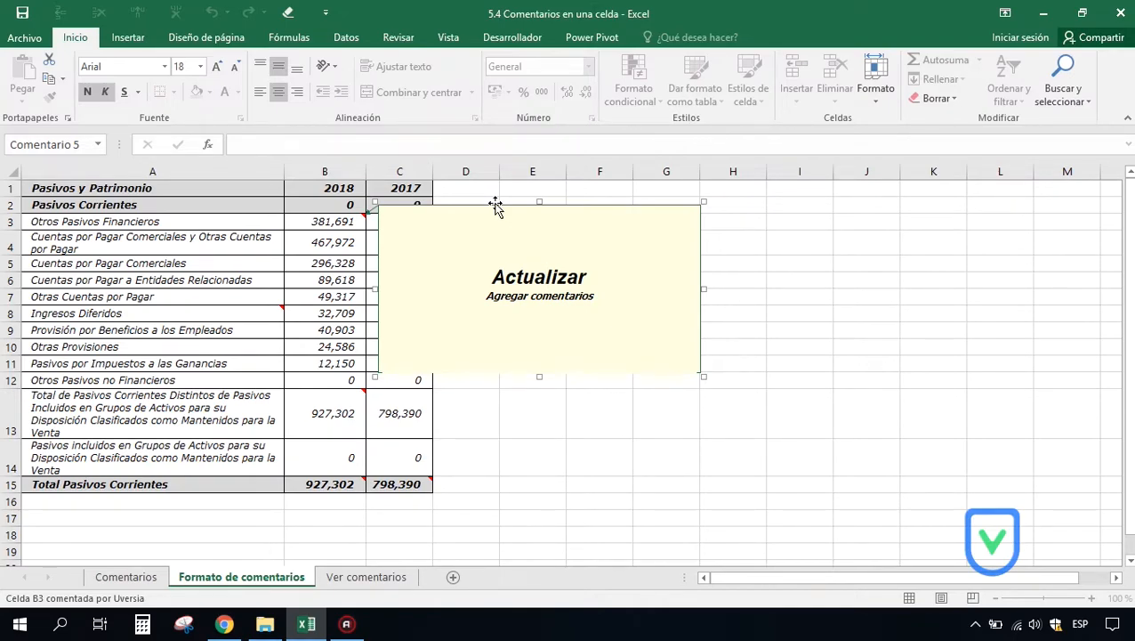
Step: Move the B3 comment box beside the table so it starts at column D, and reopen the comment for editing
left_click_drag(496, 206, 551, 188)
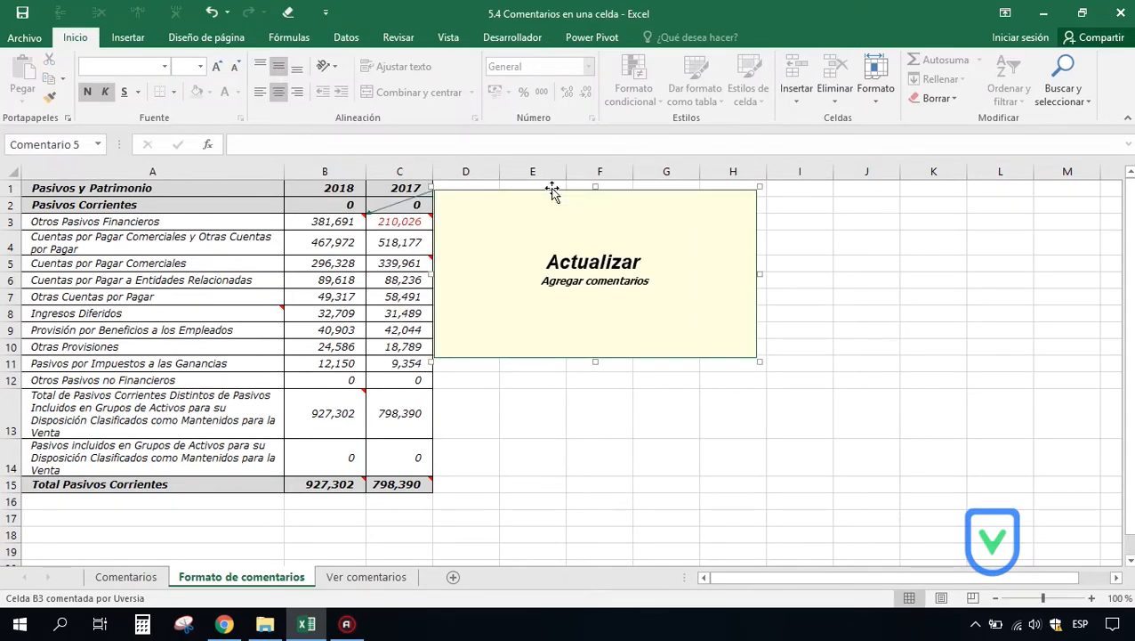
left_click(525, 396)
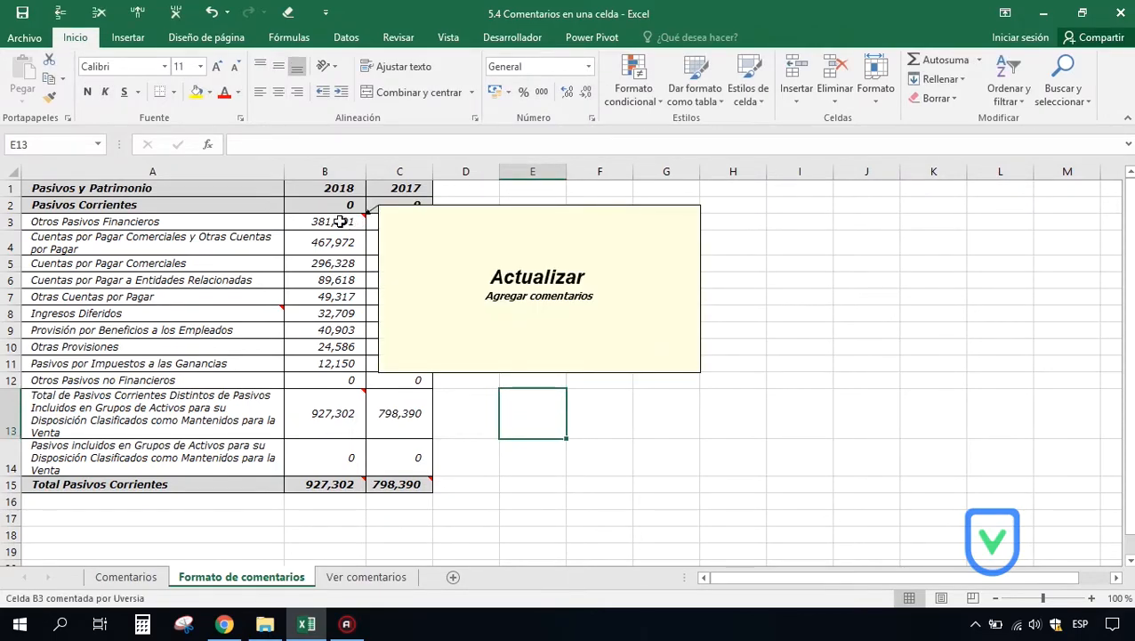
left_click(340, 222)
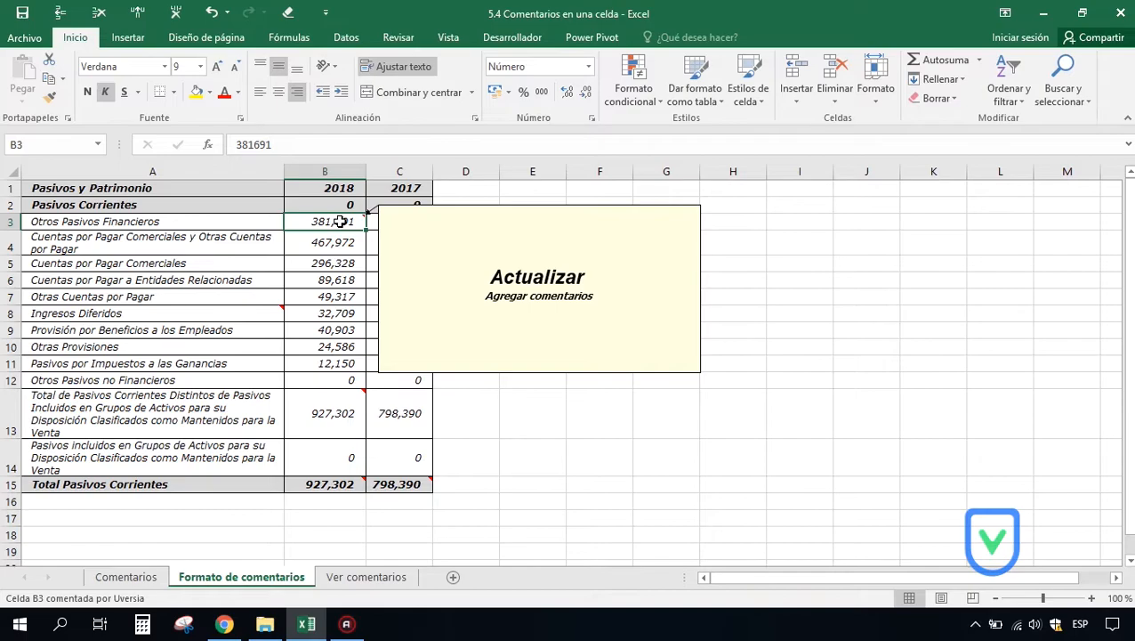
key("shift+F2")
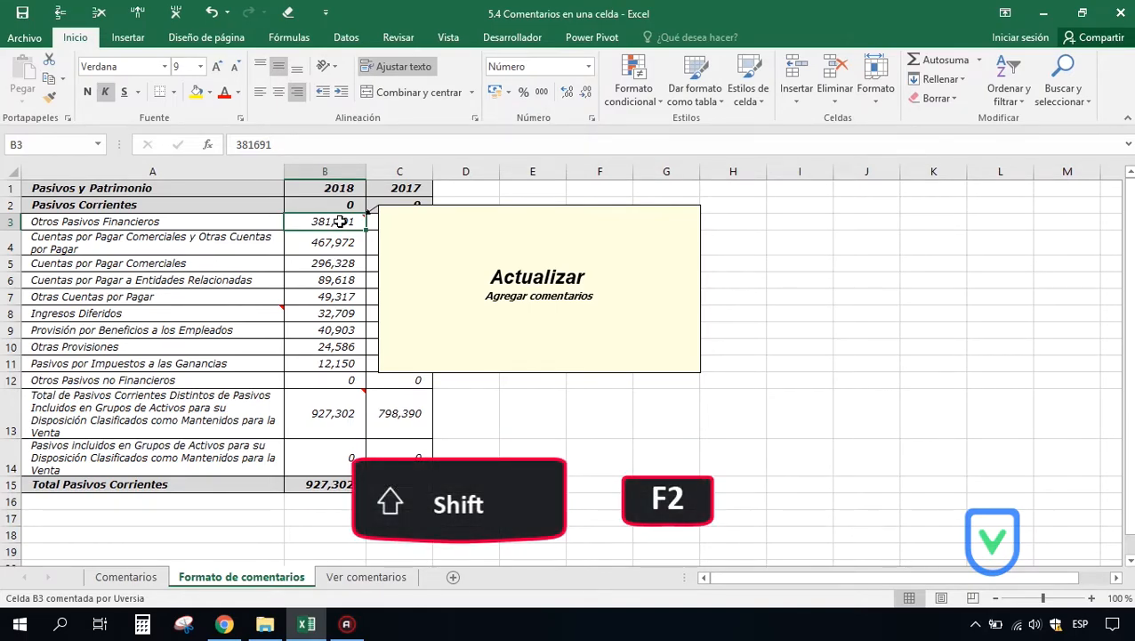
left_click(640, 258)
left_click(670, 260)
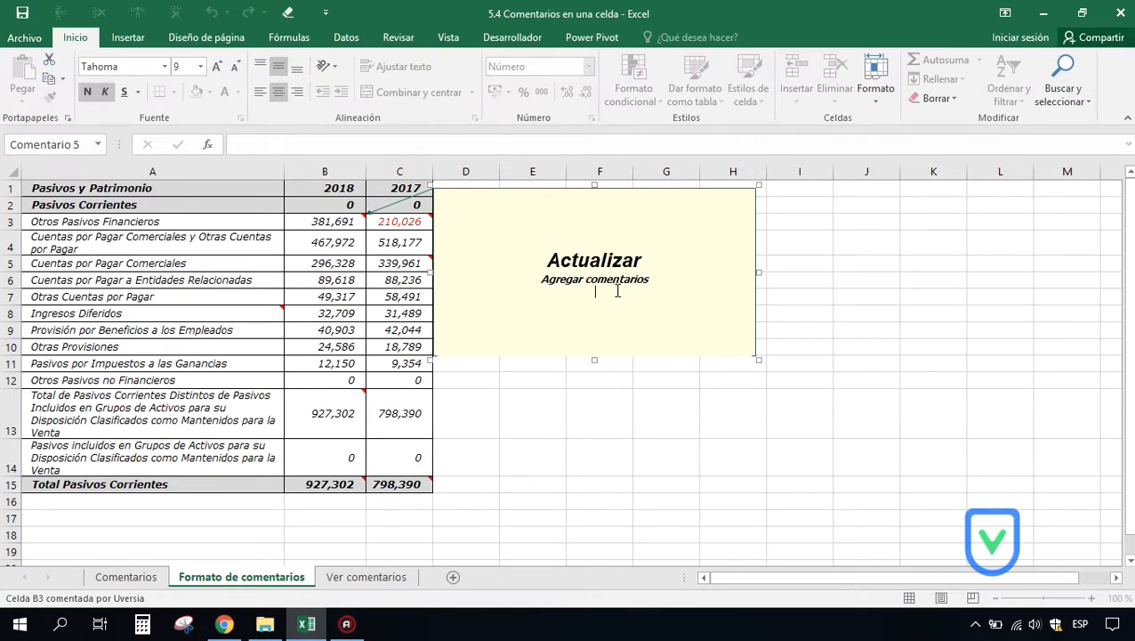
Step: Open the B3 comment's format settings and review its font and alignment options
right_click(540, 190)
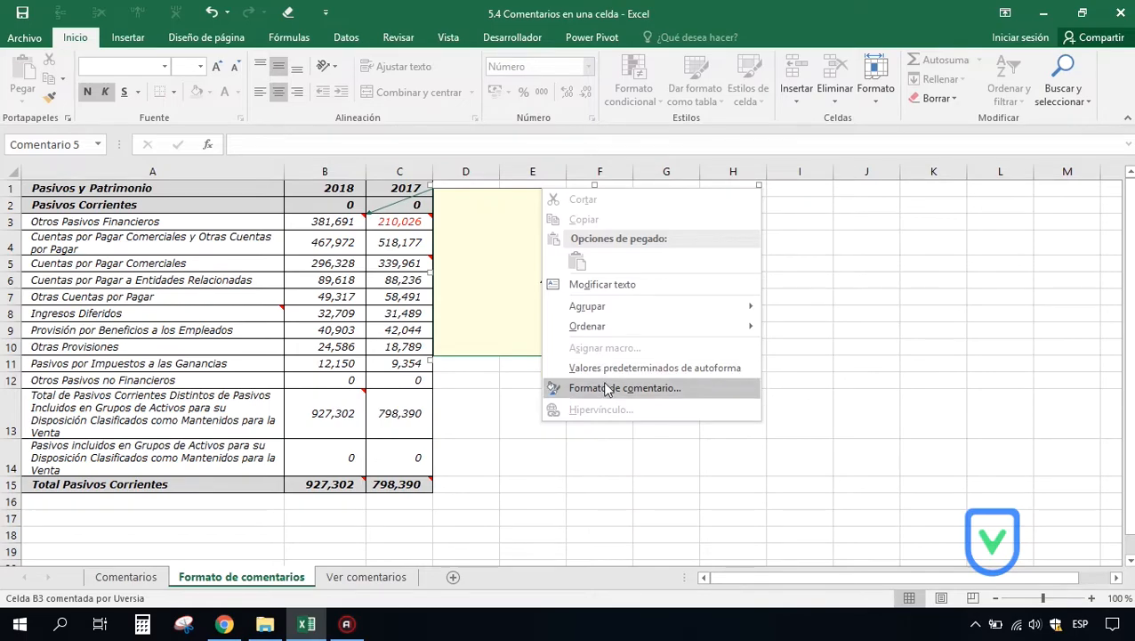
left_click(606, 388)
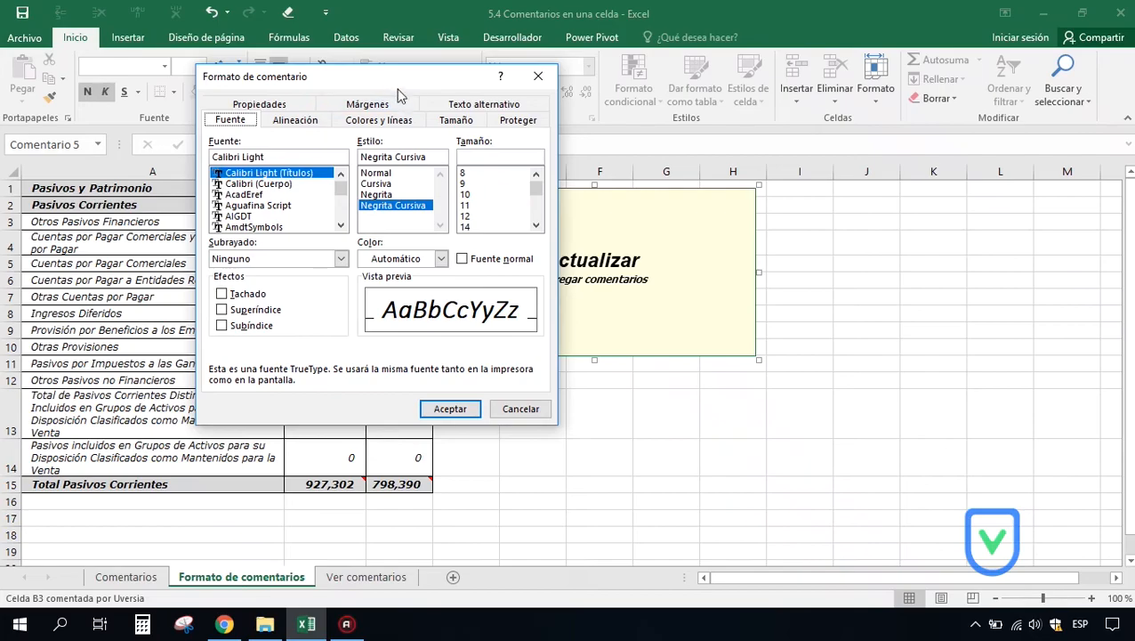
left_click_drag(361, 83, 818, 72)
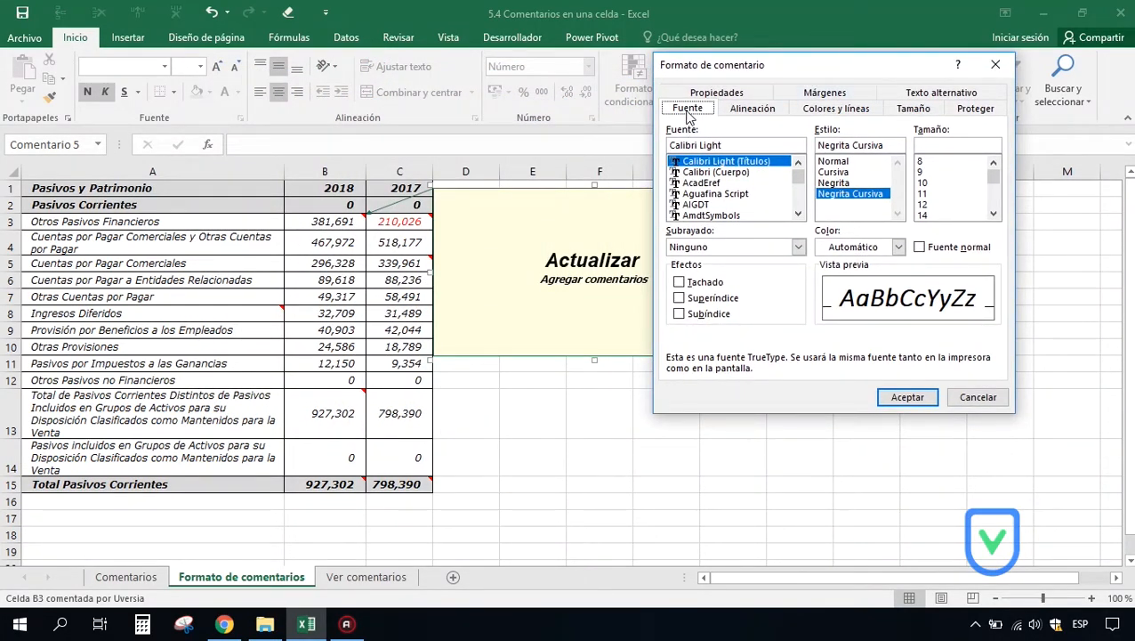
left_click(755, 110)
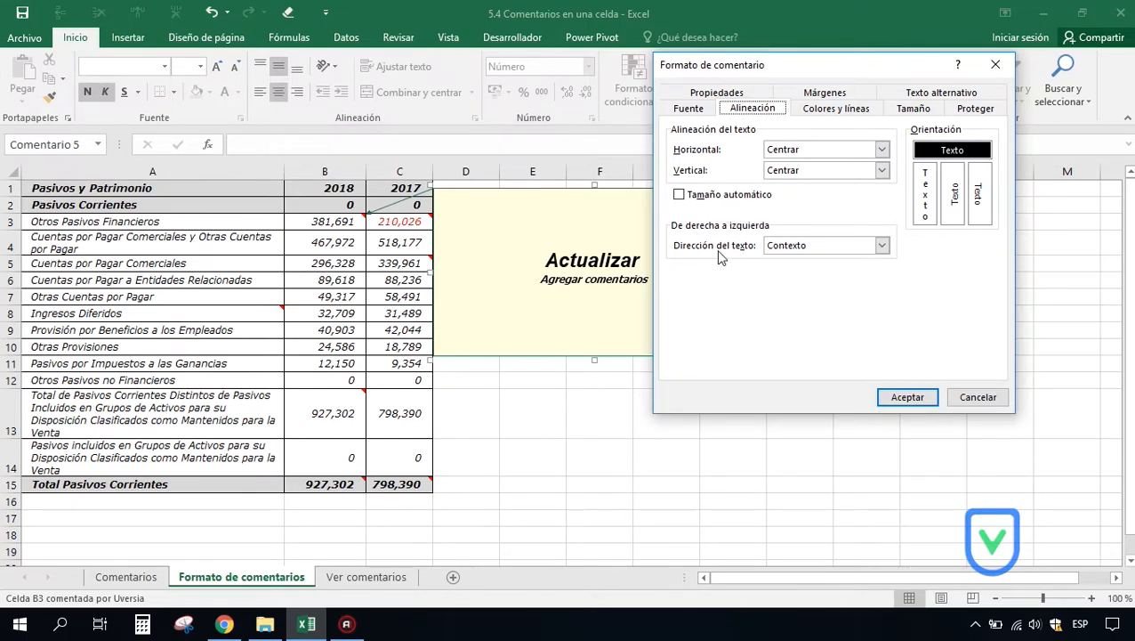
Step: Set the B3 comment's fill colour to light purple and its line colour to orange
left_click(814, 111)
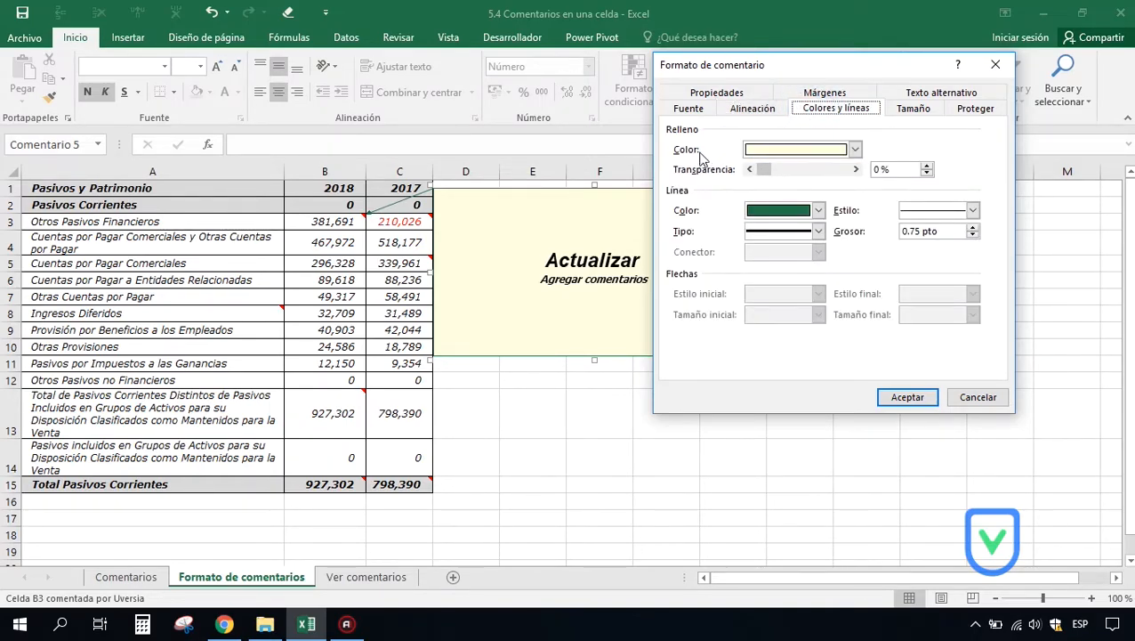
left_click(855, 150)
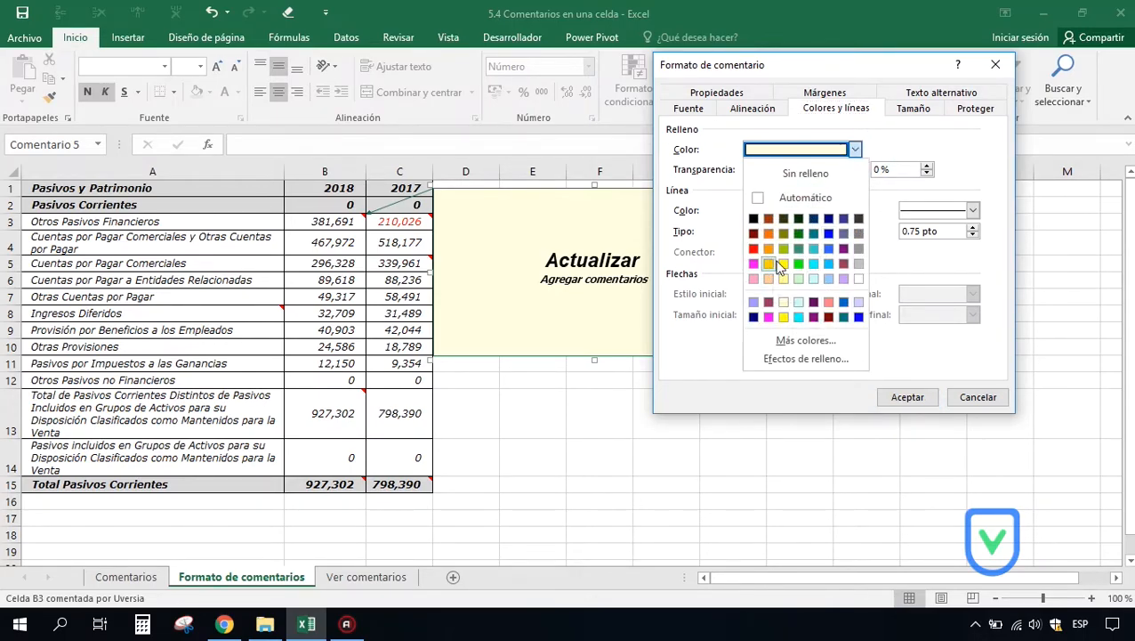
left_click(842, 280)
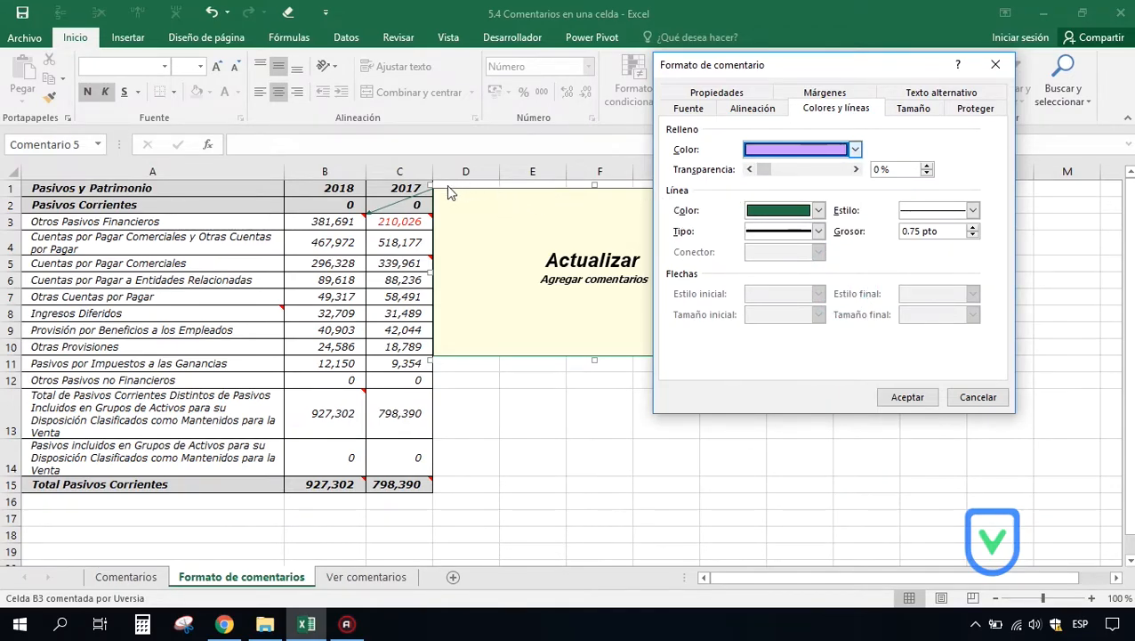
left_click(820, 211)
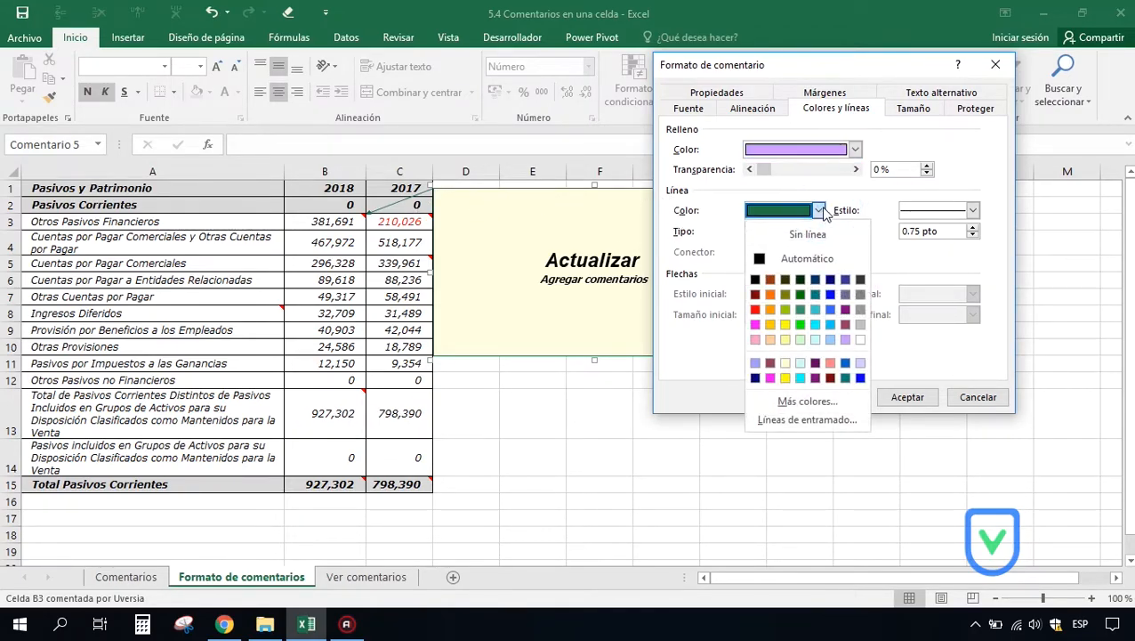
left_click(770, 309)
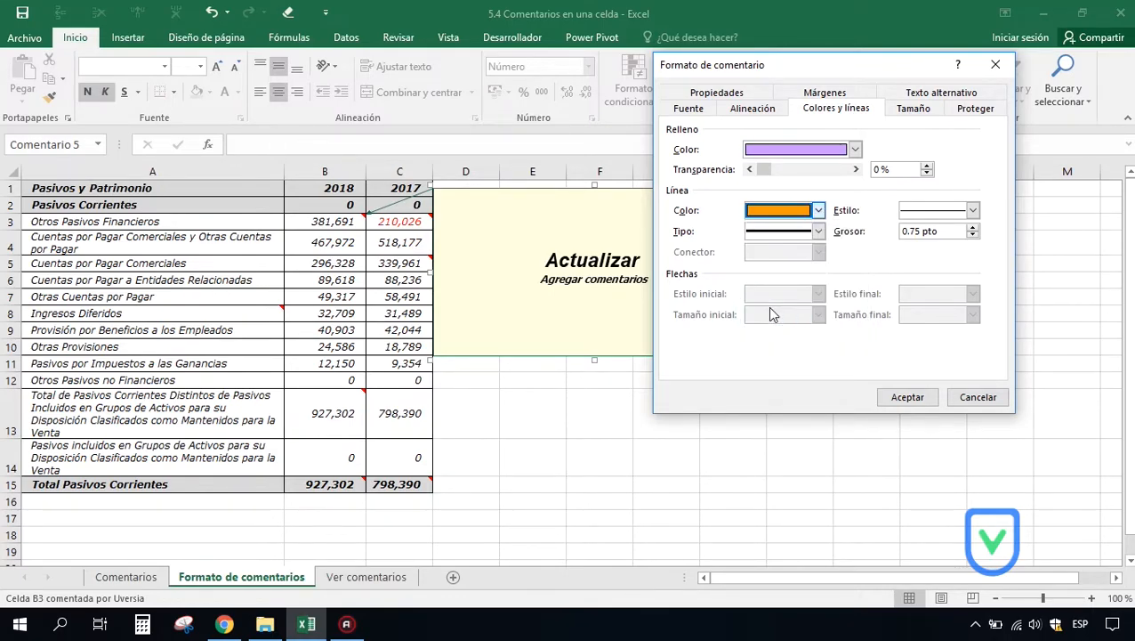
Step: Review the line types and styles for the B3 comment's border and set its weight to 2.5 pt
left_click(819, 232)
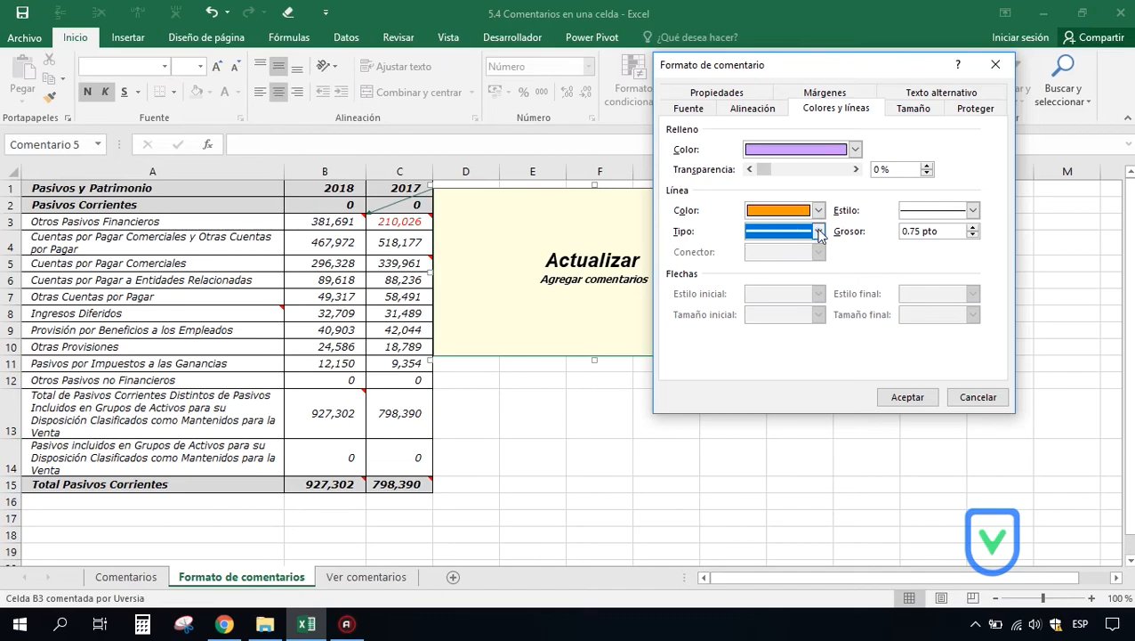
left_click(819, 232)
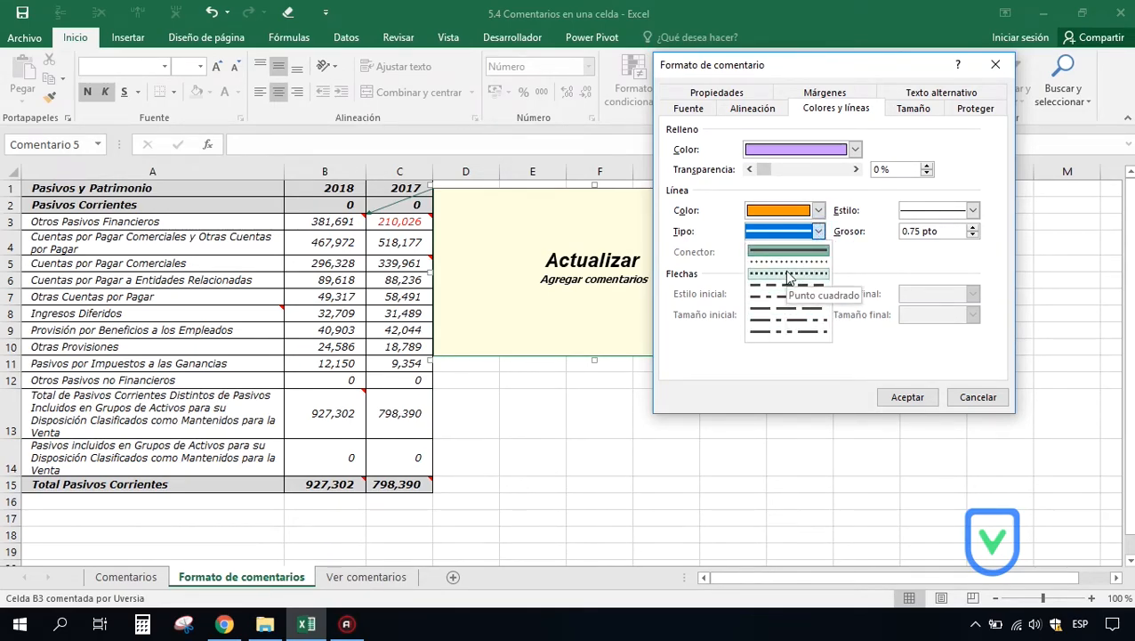
left_click(819, 231)
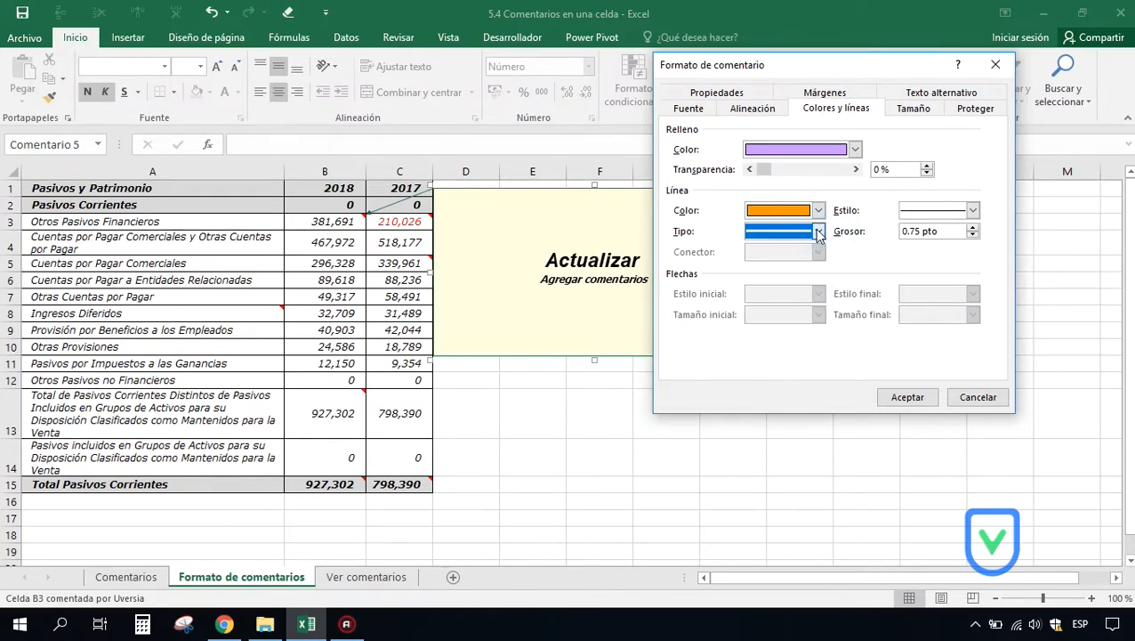
left_click(973, 228)
left_click(973, 228)
left_click(972, 228)
left_click(973, 228)
left_click(973, 227)
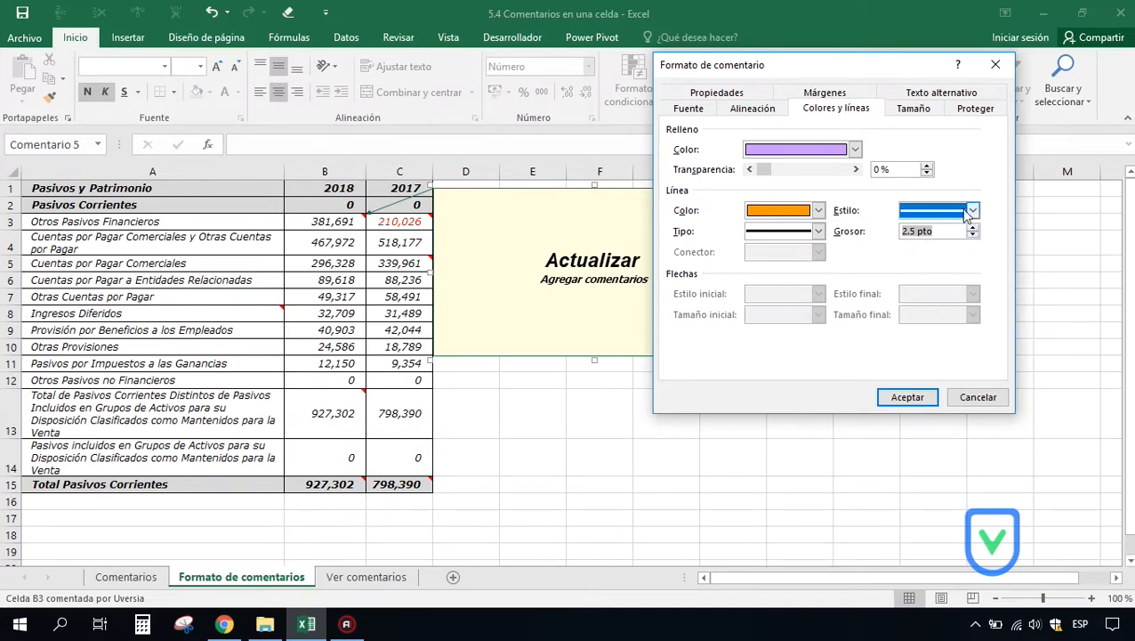
left_click(972, 210)
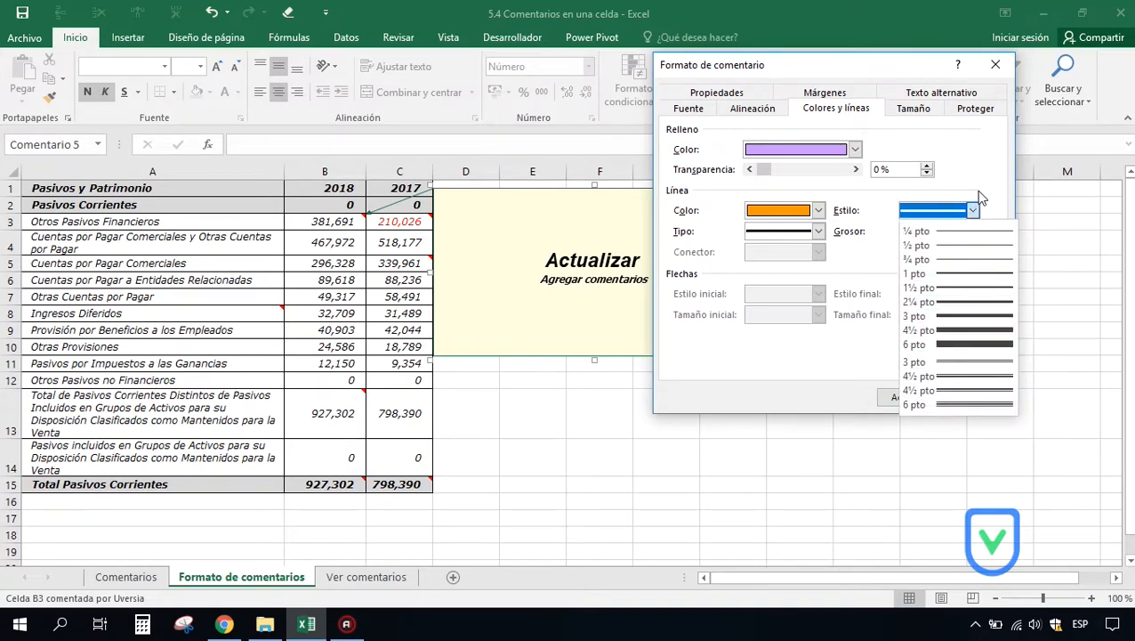
left_click(976, 191)
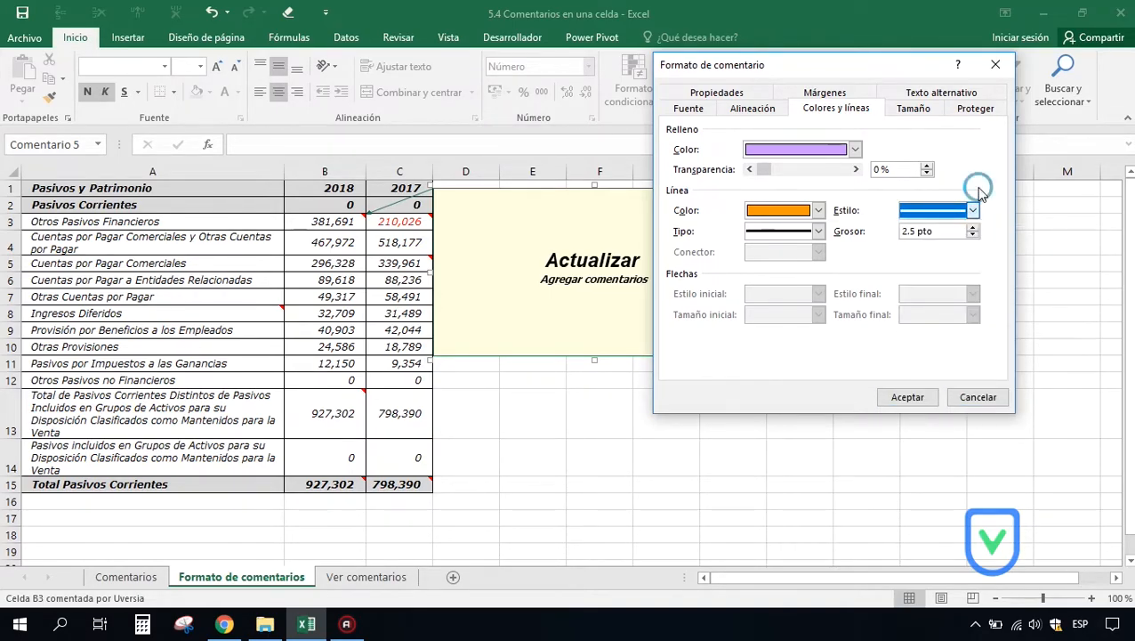
Step: Examine the B3 comment's size, protection, alternative text, margin and object positioning settings
left_click(908, 110)
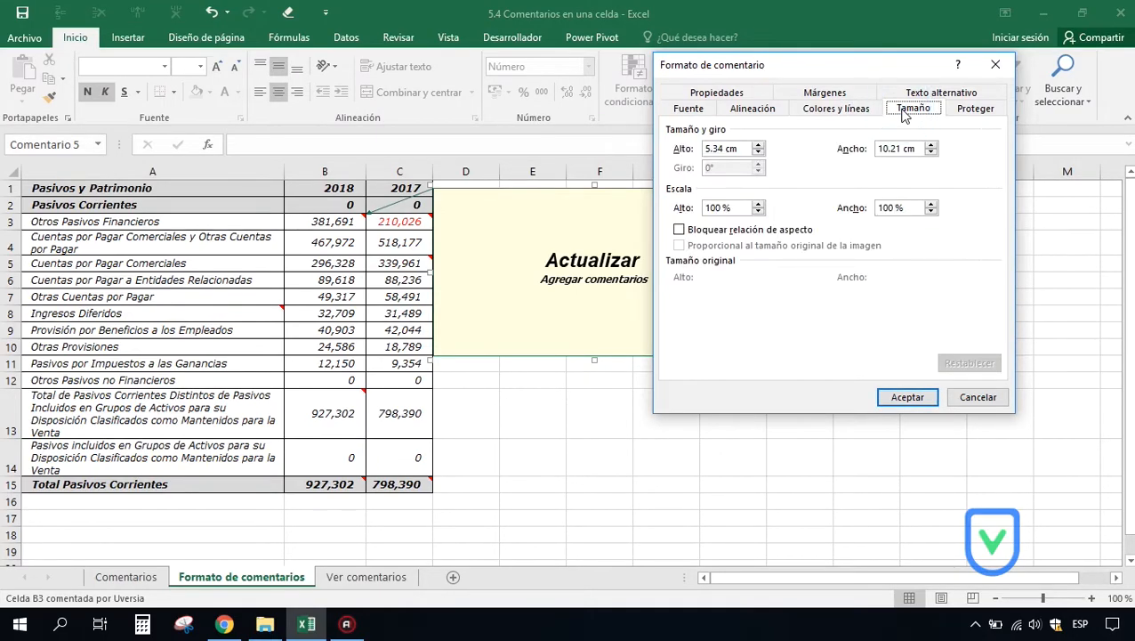
left_click(976, 109)
left_click(942, 94)
left_click(828, 107)
left_click(734, 109)
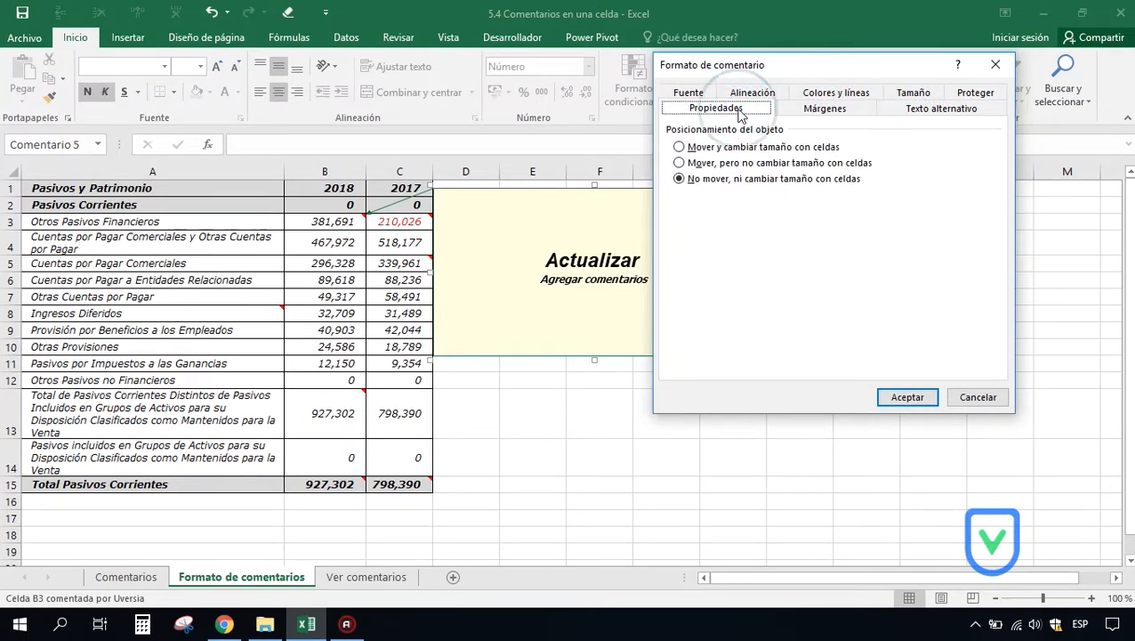
left_click(823, 108)
left_click(746, 110)
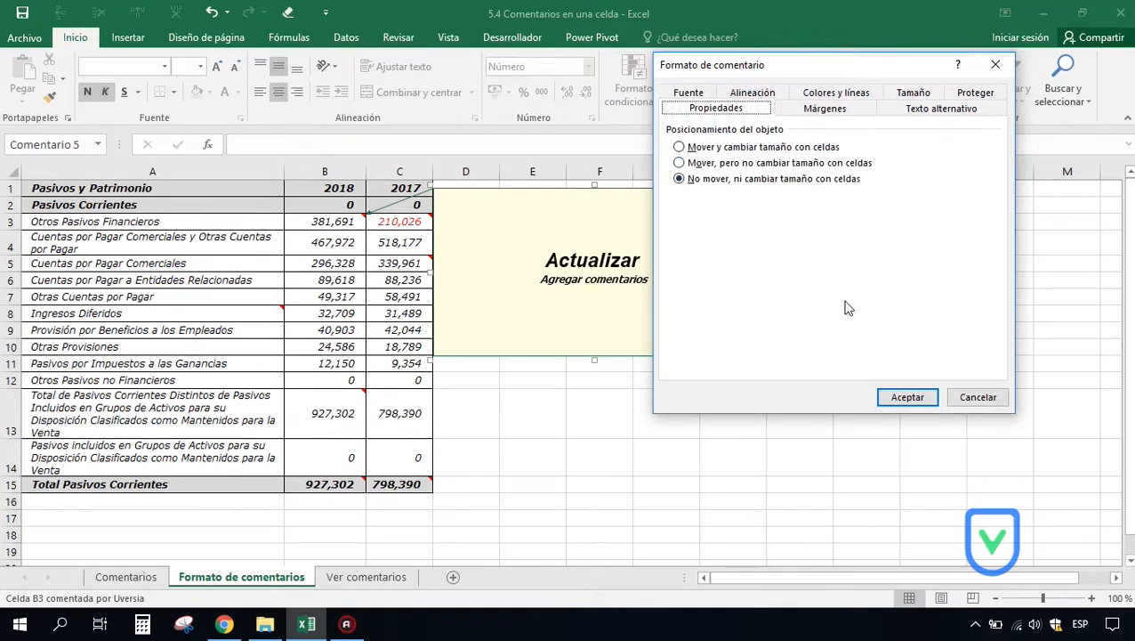
left_click(845, 110)
left_click(926, 109)
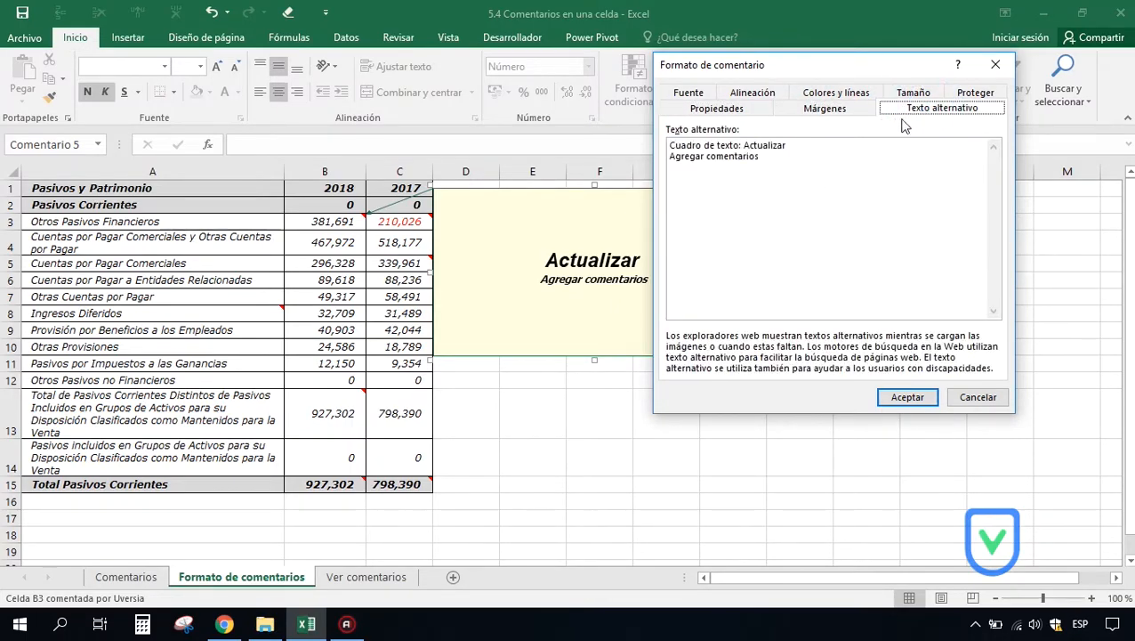
Step: Apply the chosen format to the B3 comment, deselect it and display the comment from its cell
left_click(906, 394)
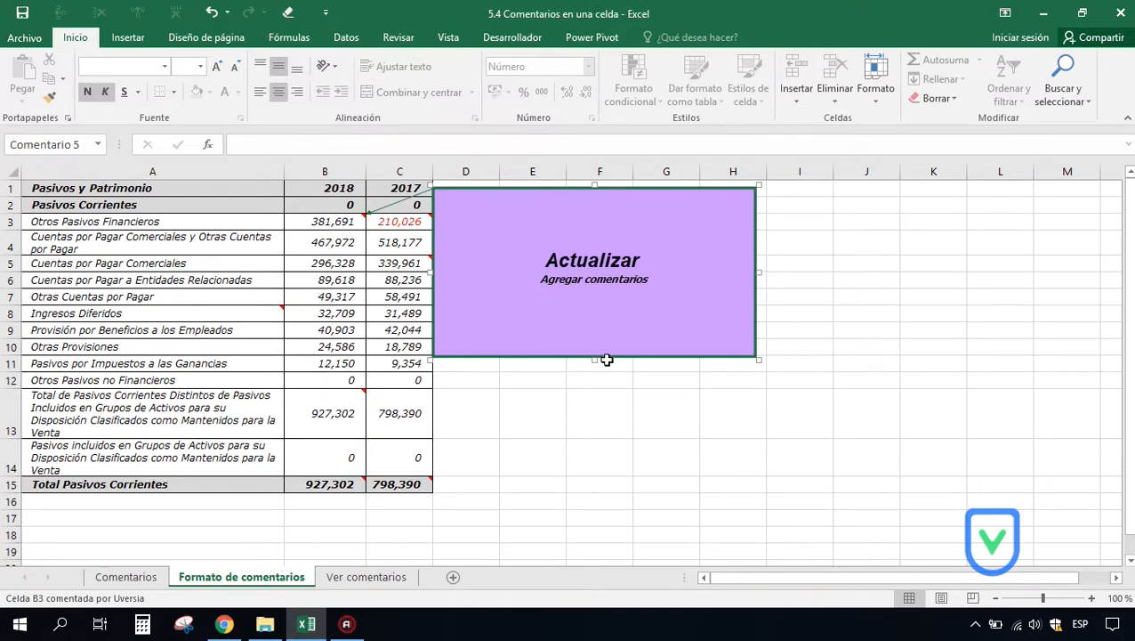
left_click(790, 240)
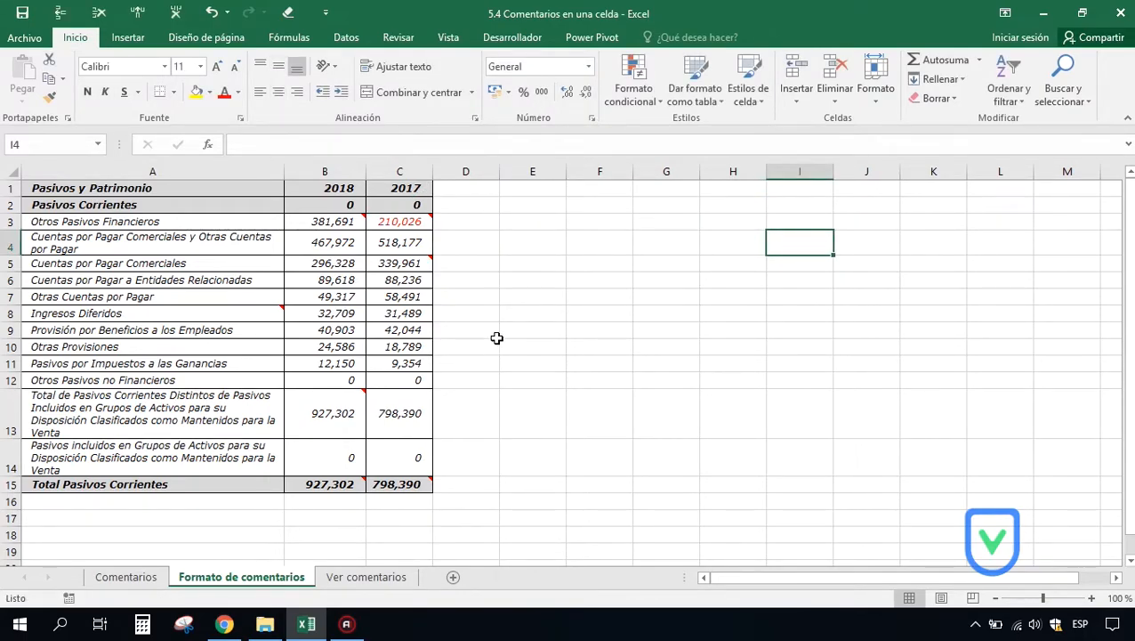
mouse_move(336, 222)
Step: Delete the text Actualizar from the C5 comment
left_click(403, 264)
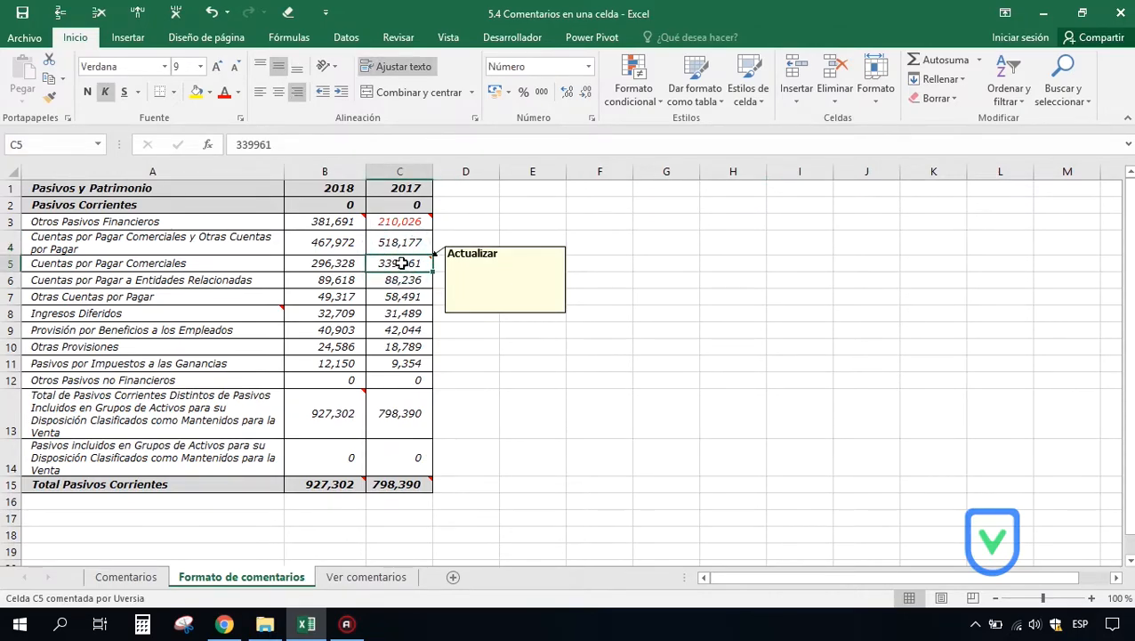
key("shift+F2")
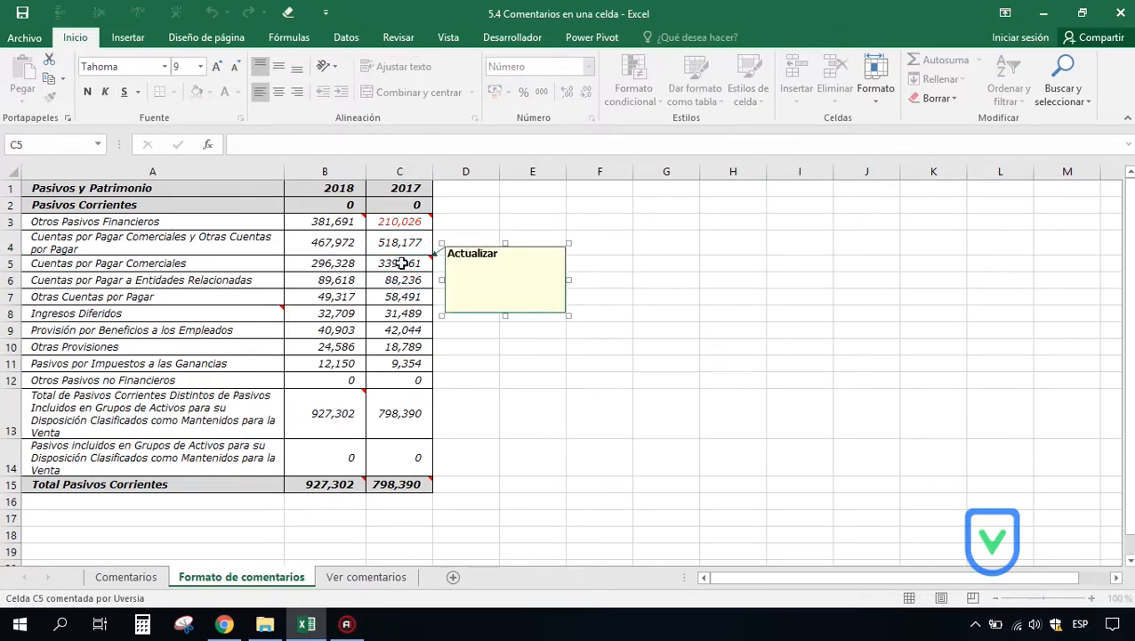
double_click(495, 254)
key("Delete")
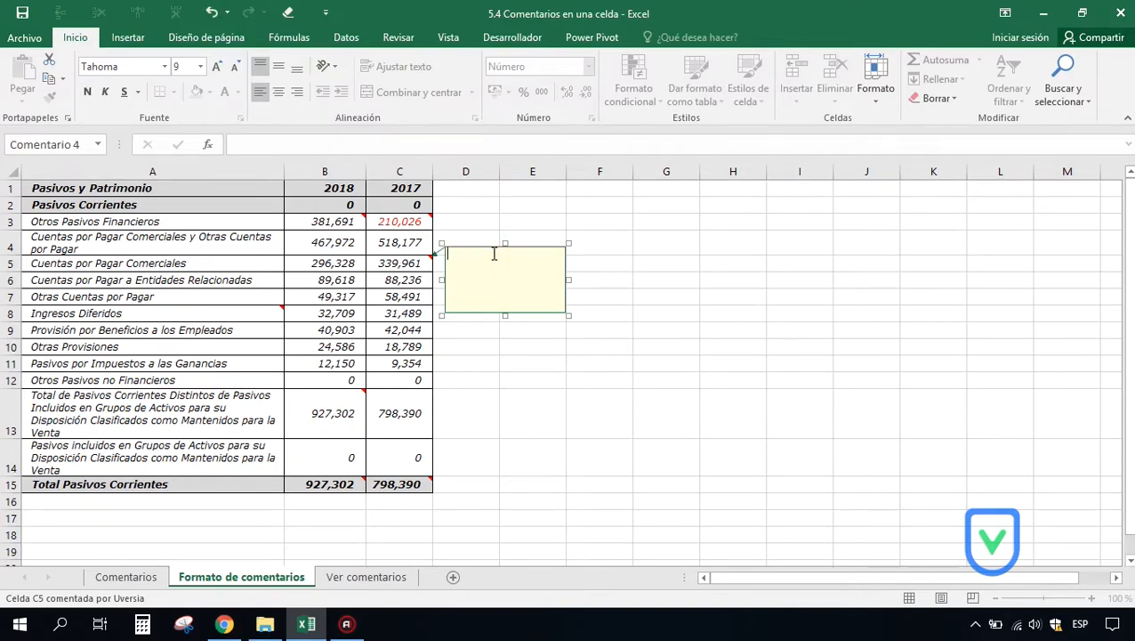
Step: Open the C5 comment's fill effects and examine the gradient, texture, pattern and picture options, trying the Lienzo texture
right_click(487, 249)
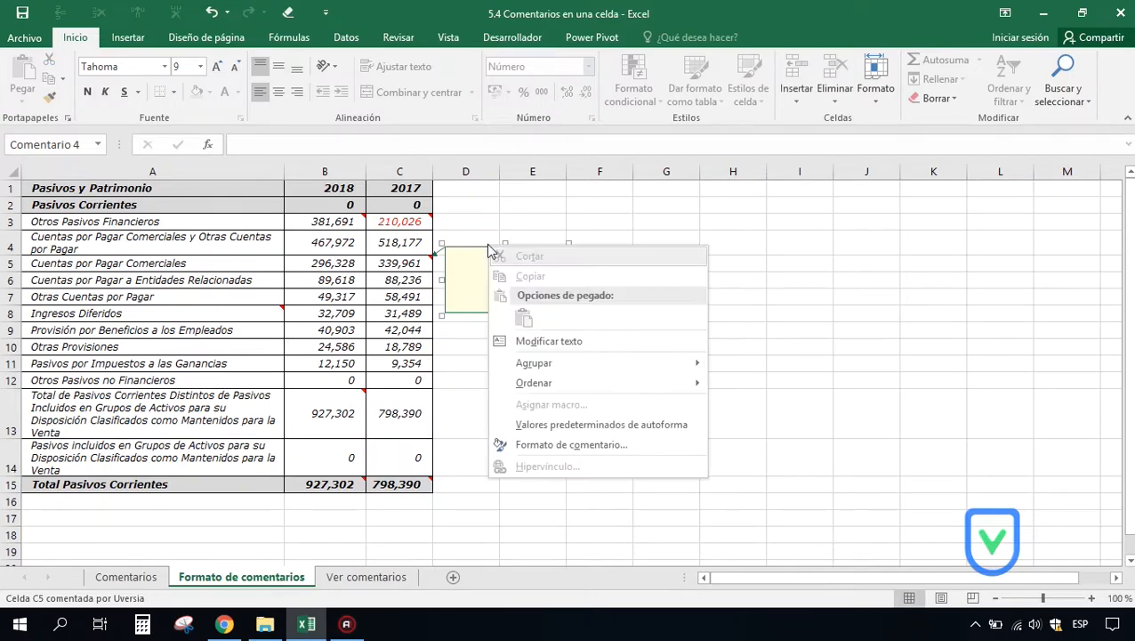
left_click(559, 443)
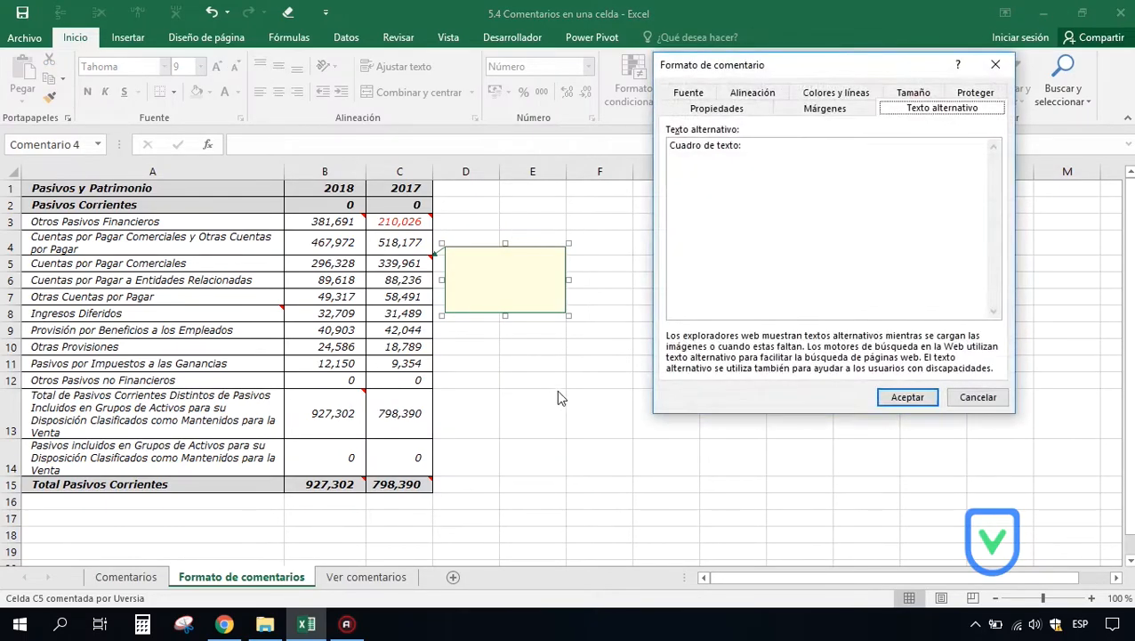
left_click(833, 94)
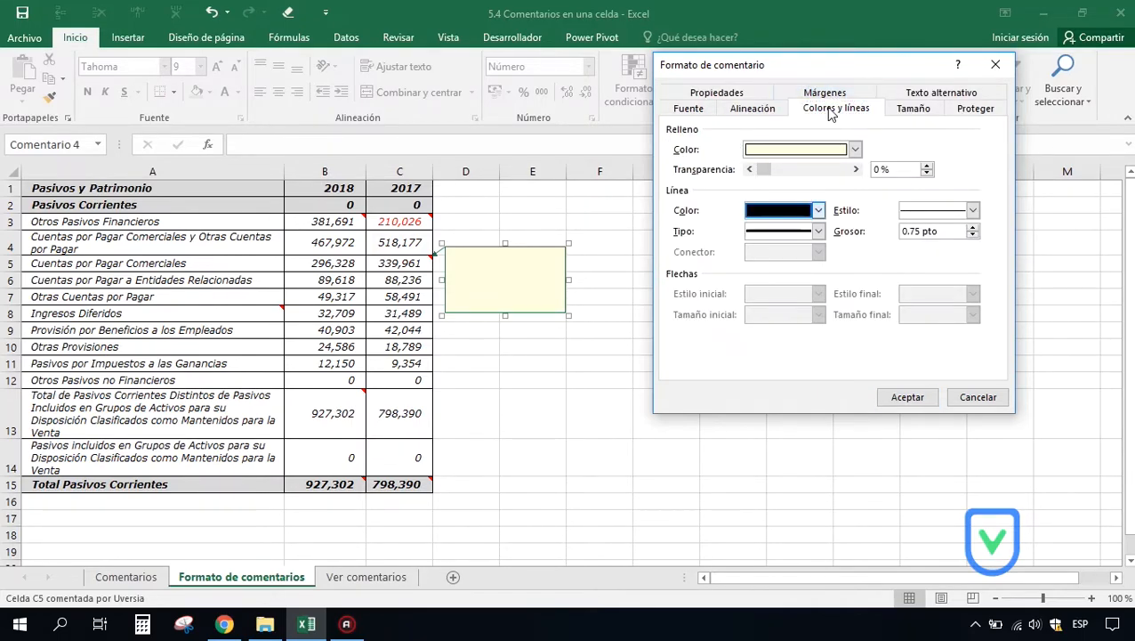
left_click(855, 149)
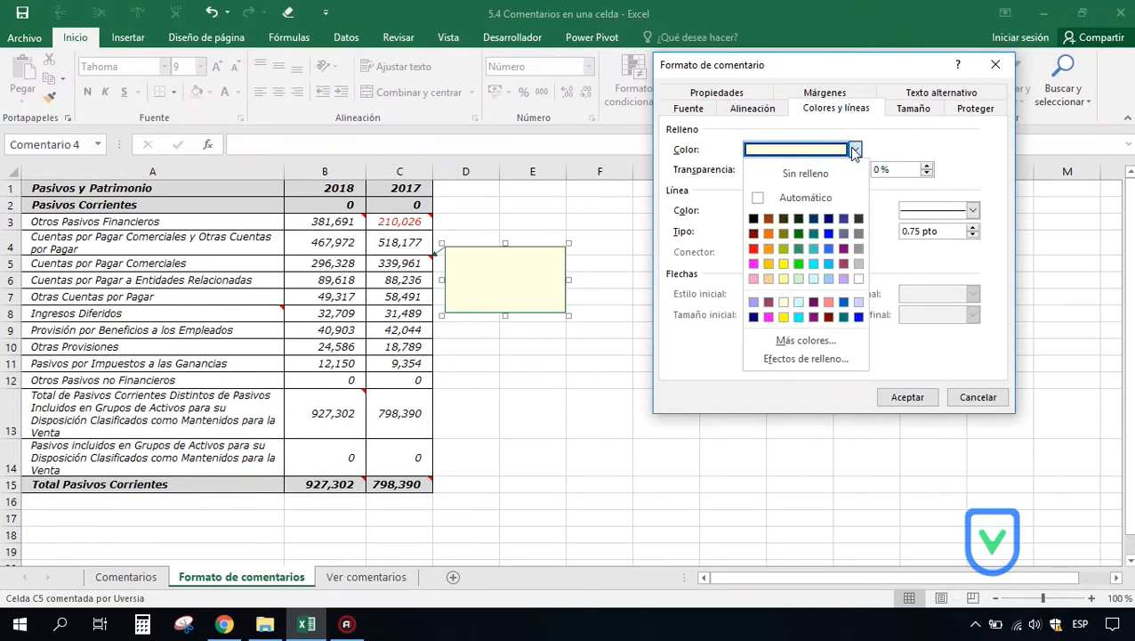
left_click(785, 359)
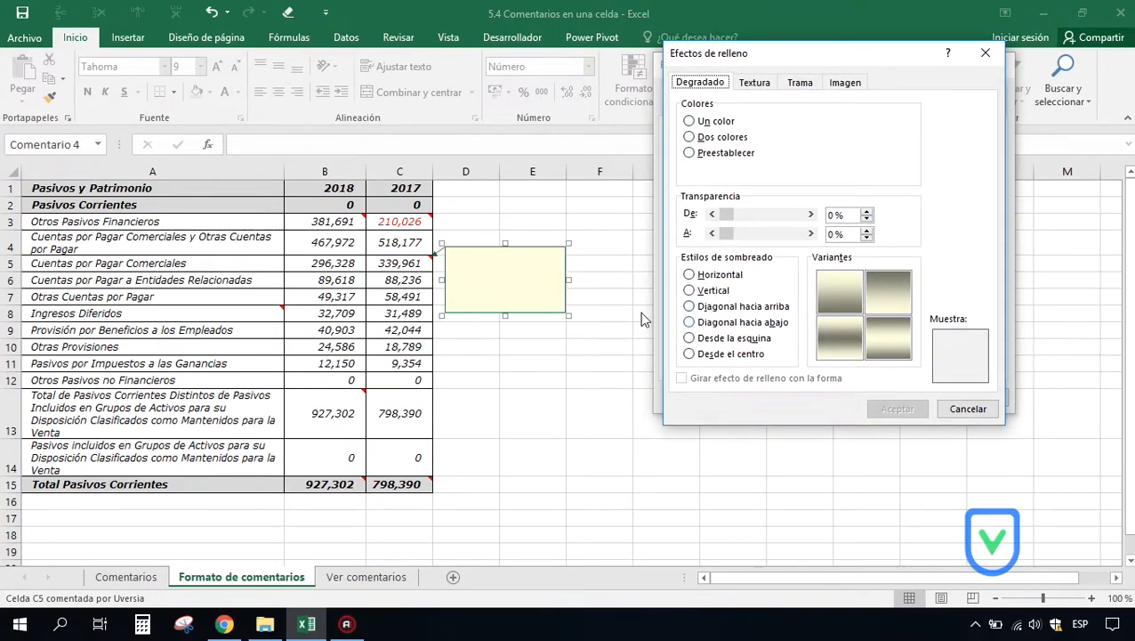
left_click(755, 82)
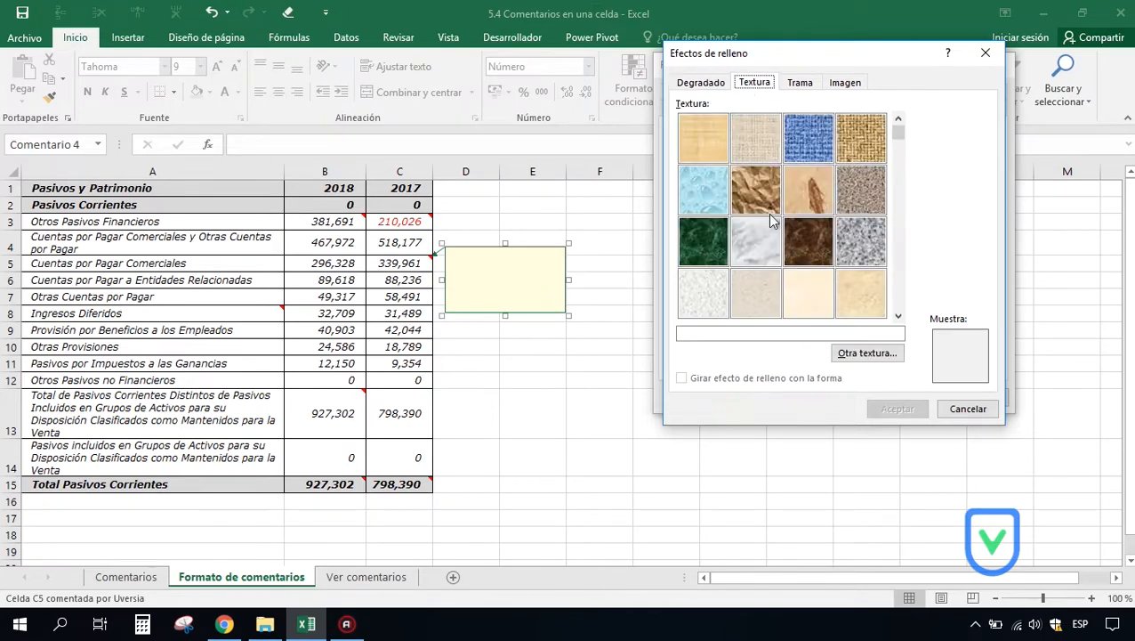
left_click(756, 142)
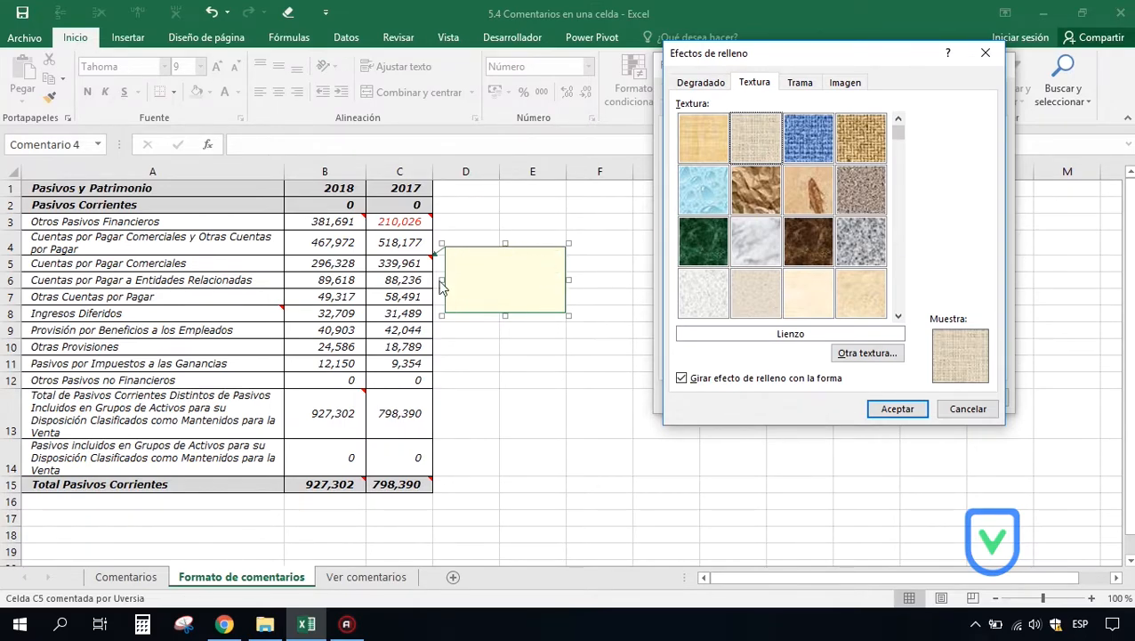
left_click(798, 85)
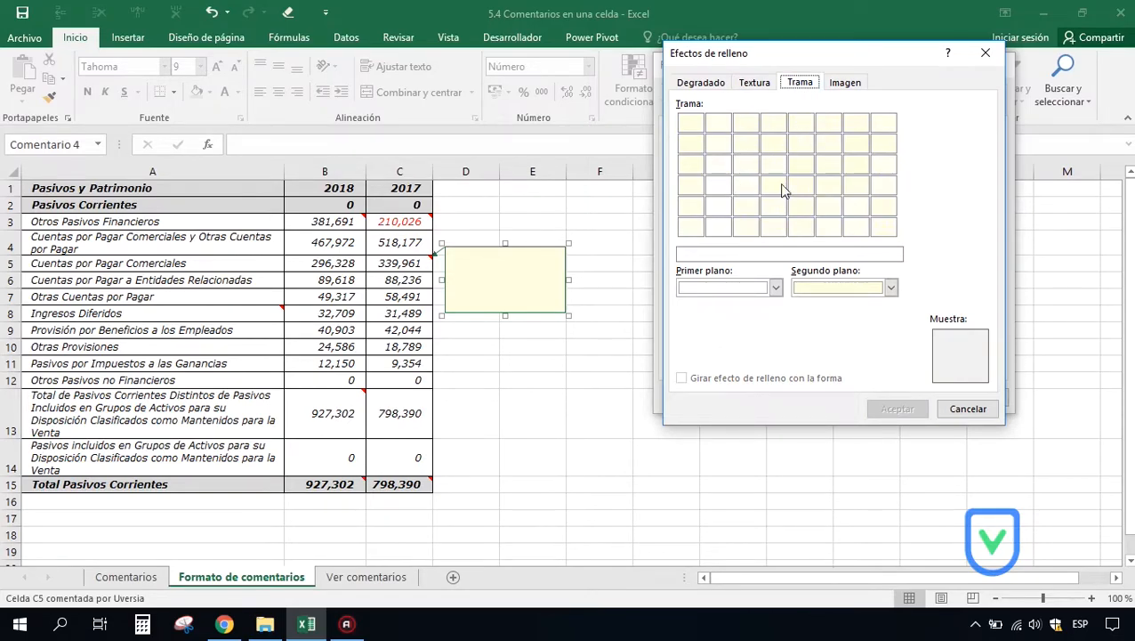
left_click(845, 84)
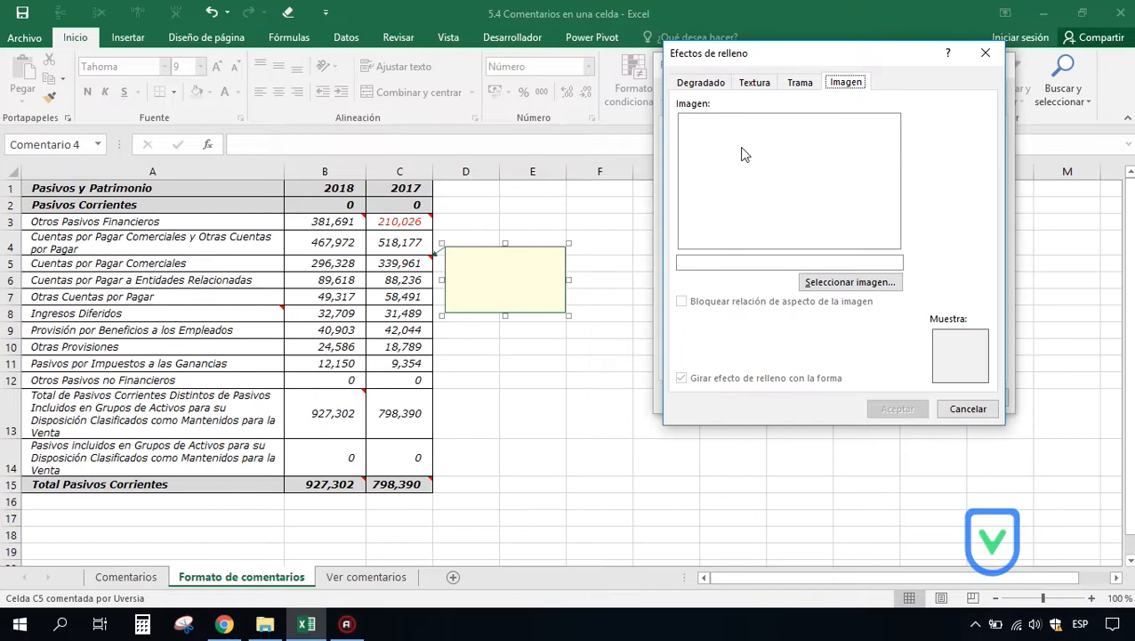
Step: Fill the C5 comment with the Microsoft-Excel-Logo picture from the TEMP folder and apply the format
left_click(839, 283)
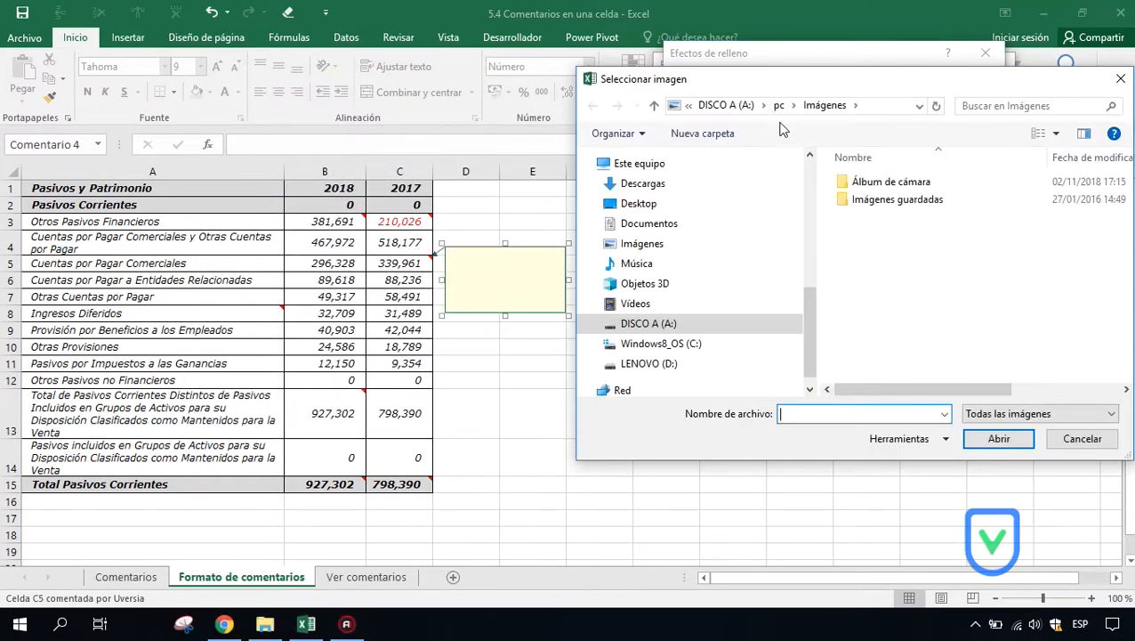
scroll(676, 267, "up", 3)
left_click(634, 237)
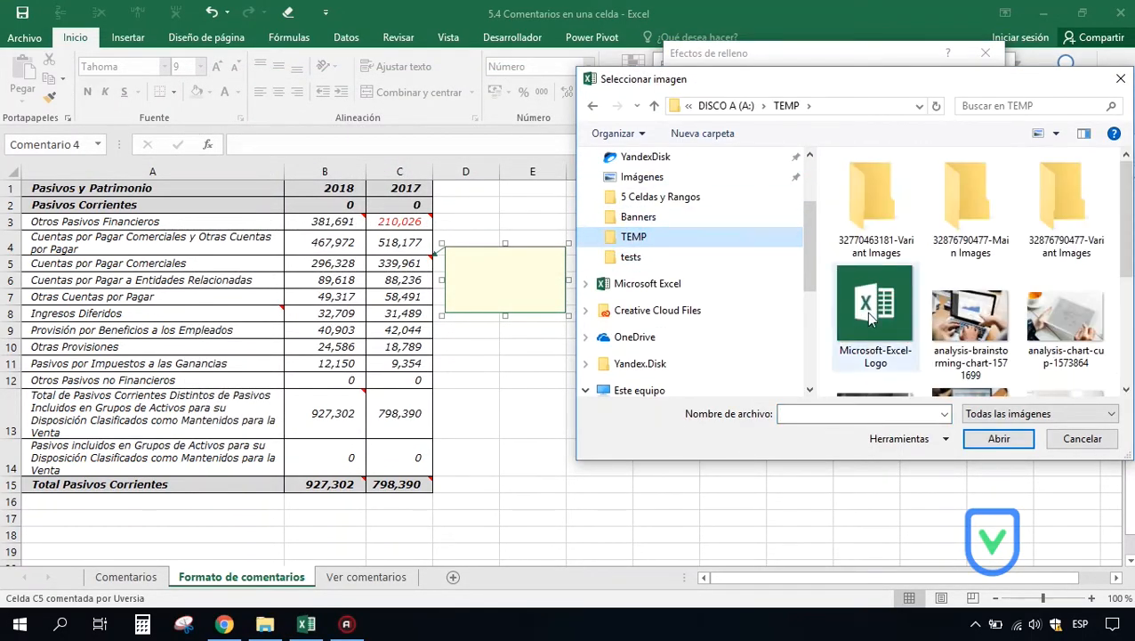
left_click(872, 319)
left_click(1001, 441)
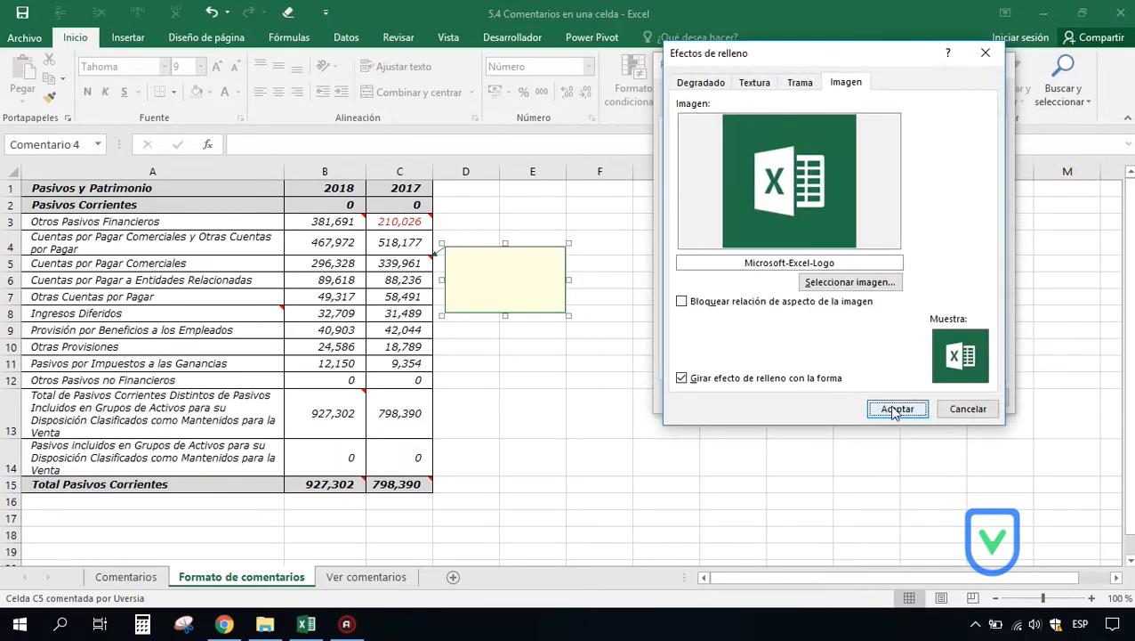
left_click(896, 412)
left_click(903, 399)
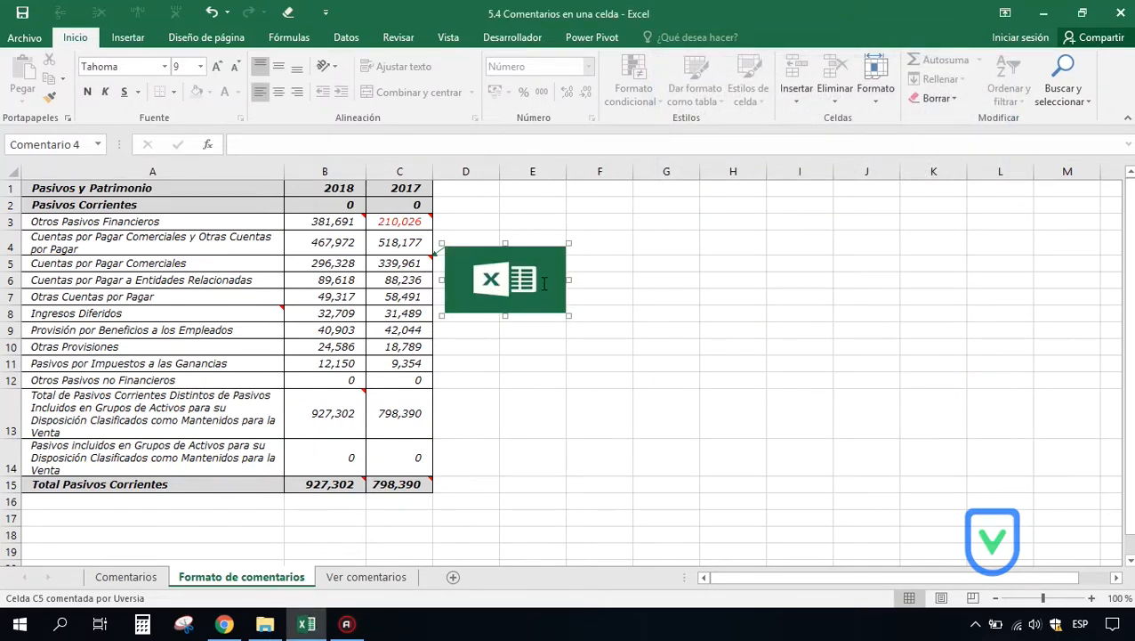
Step: Make the C5 comment taller and narrower so it is nearly square around the logo, and deselect it
left_click_drag(505, 315, 506, 349)
left_click_drag(566, 301, 543, 296)
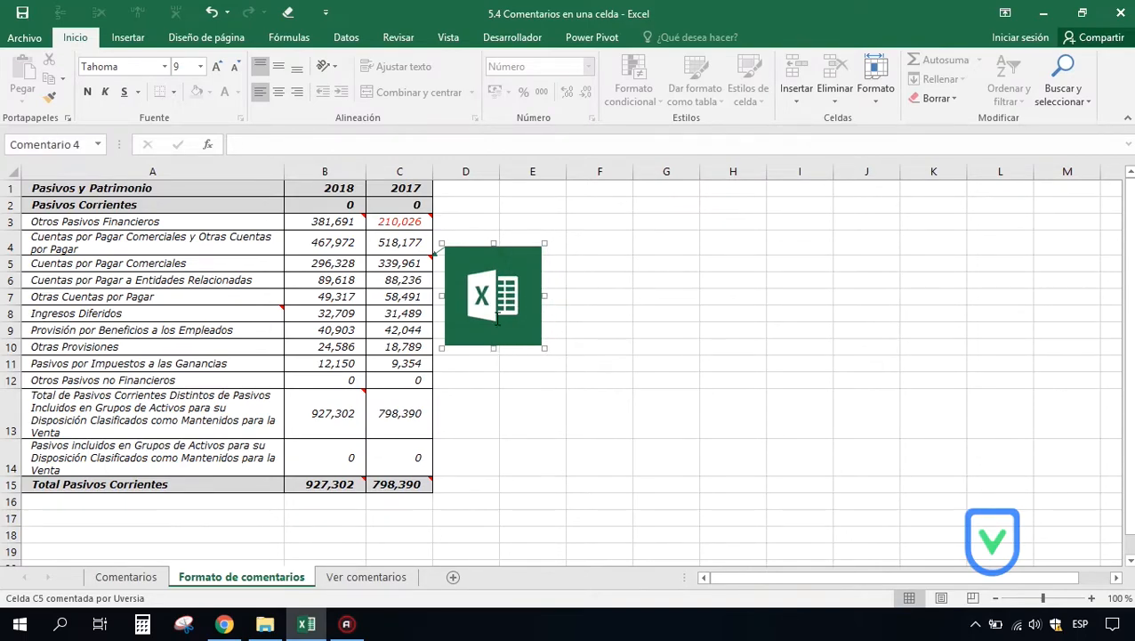
left_click(584, 243)
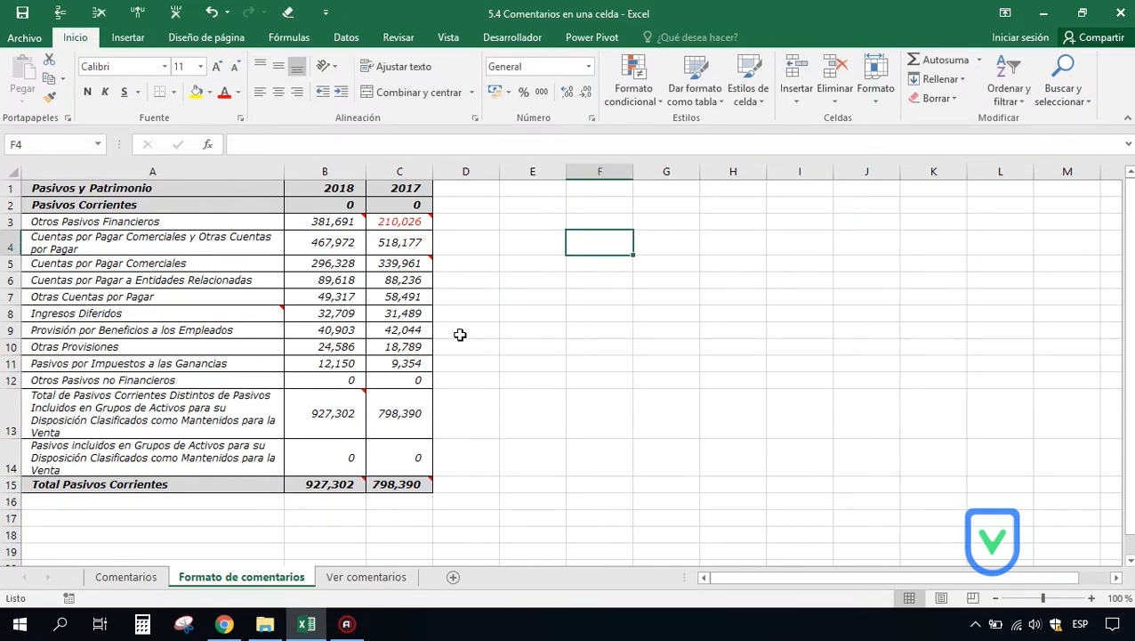
mouse_move(404, 265)
mouse_move(351, 222)
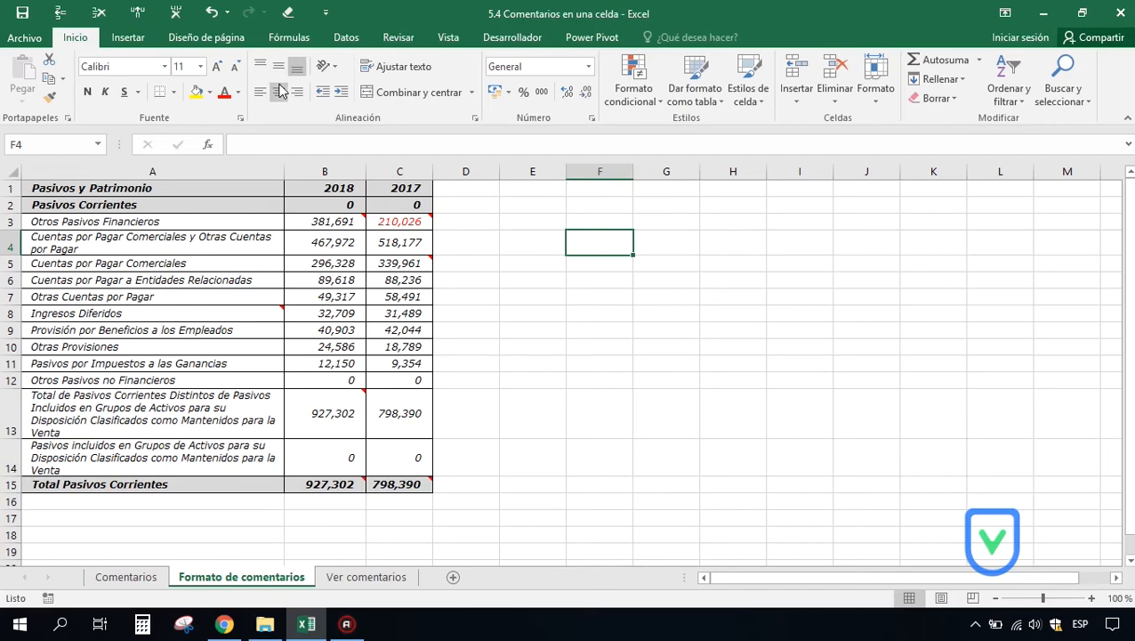
Step: Add the Cambiar forma command from the list of all commands to the Quick Access Toolbar and confirm the options
left_click(326, 14)
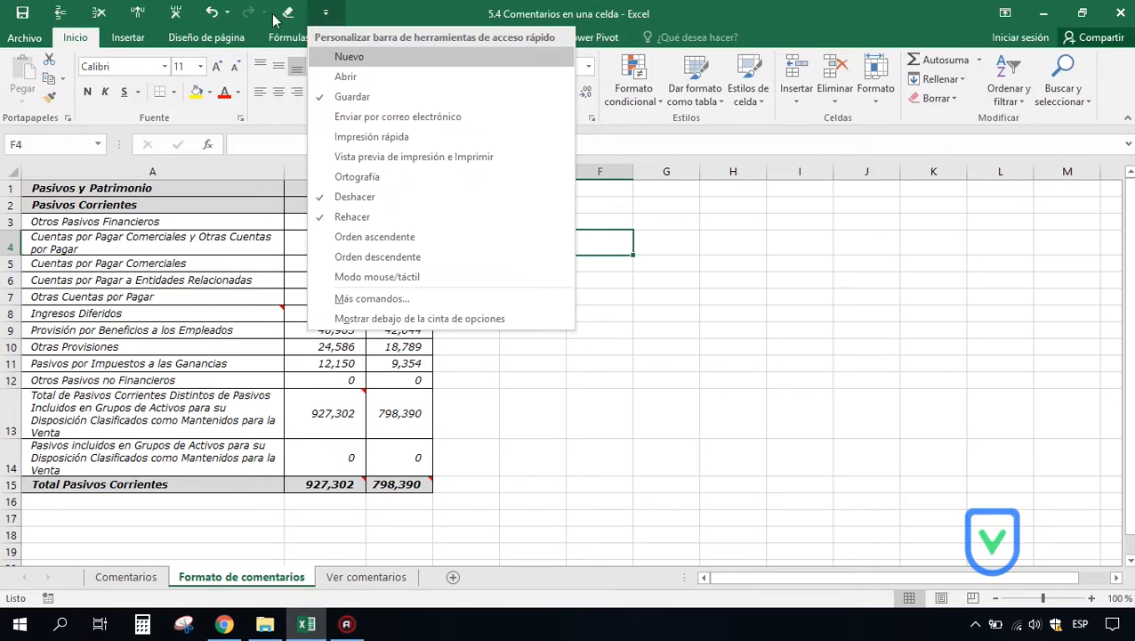
left_click(383, 300)
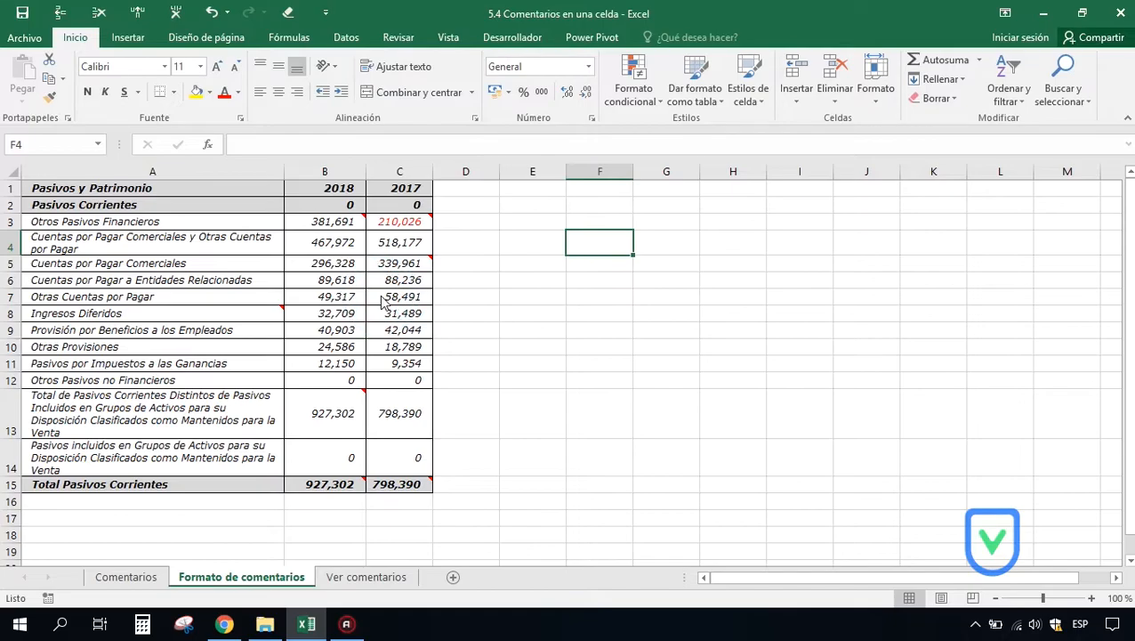
left_click(672, 96)
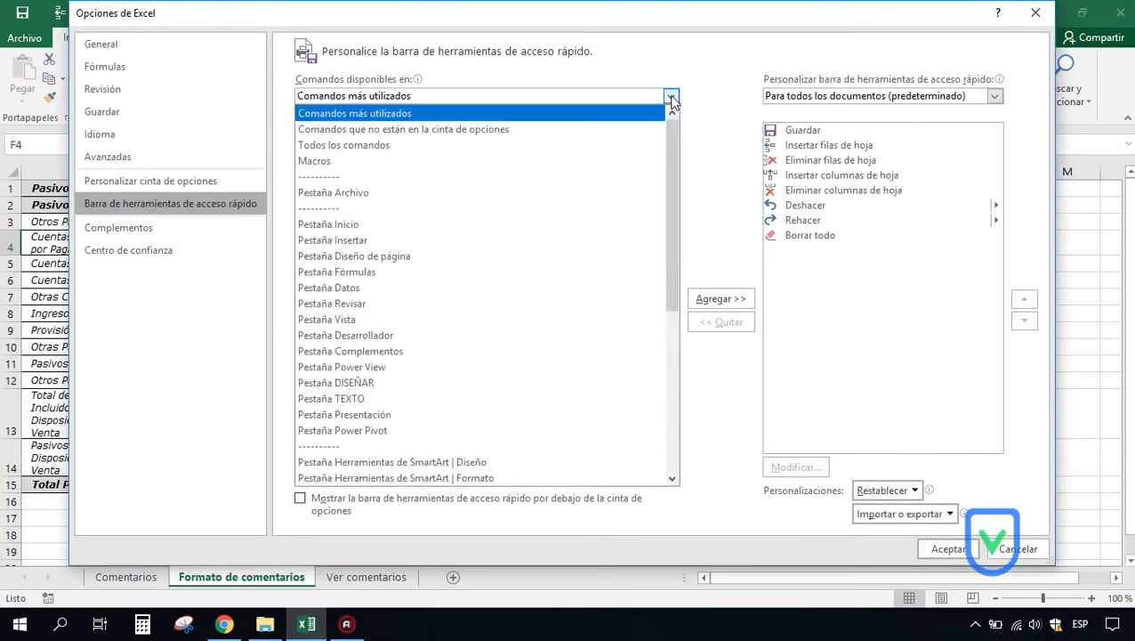
left_click(333, 147)
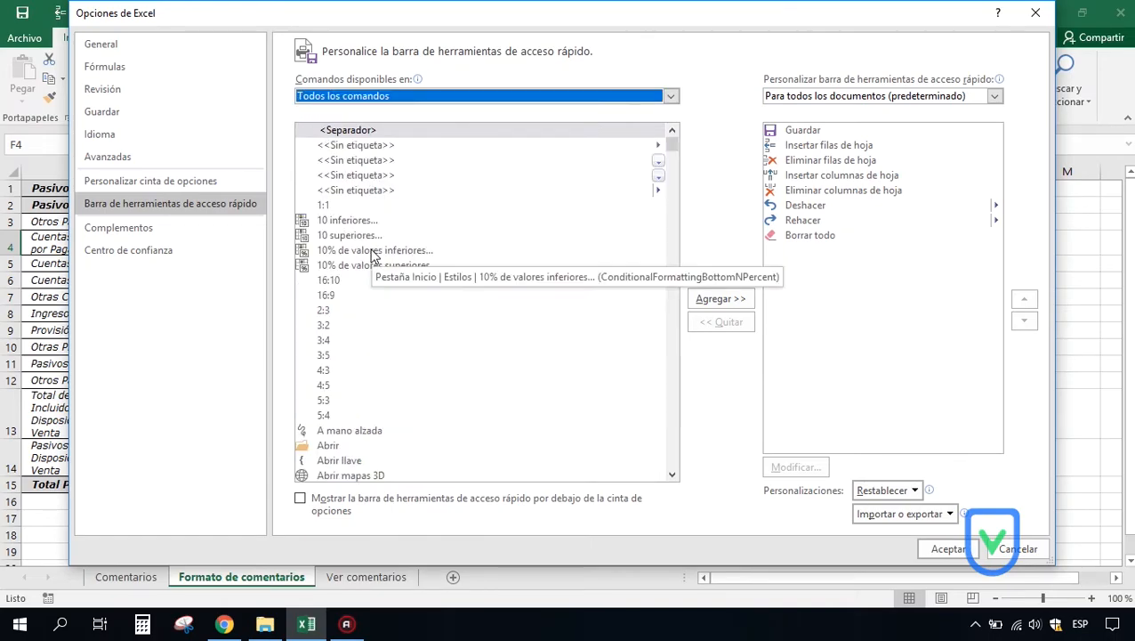
left_click(405, 251)
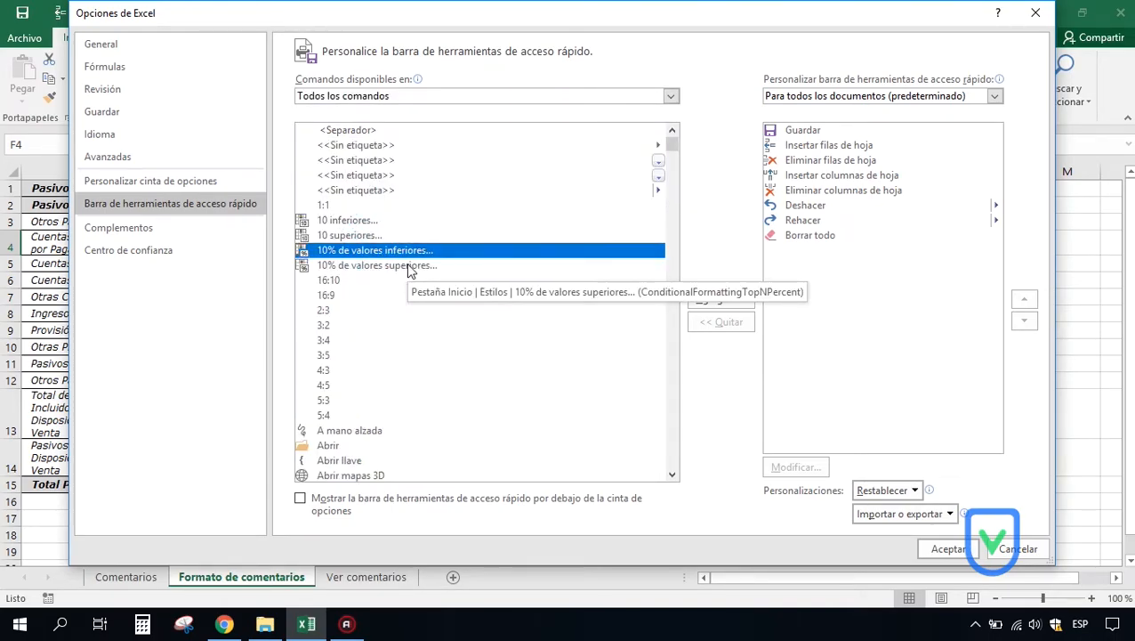
scroll(409, 267, "down", 20)
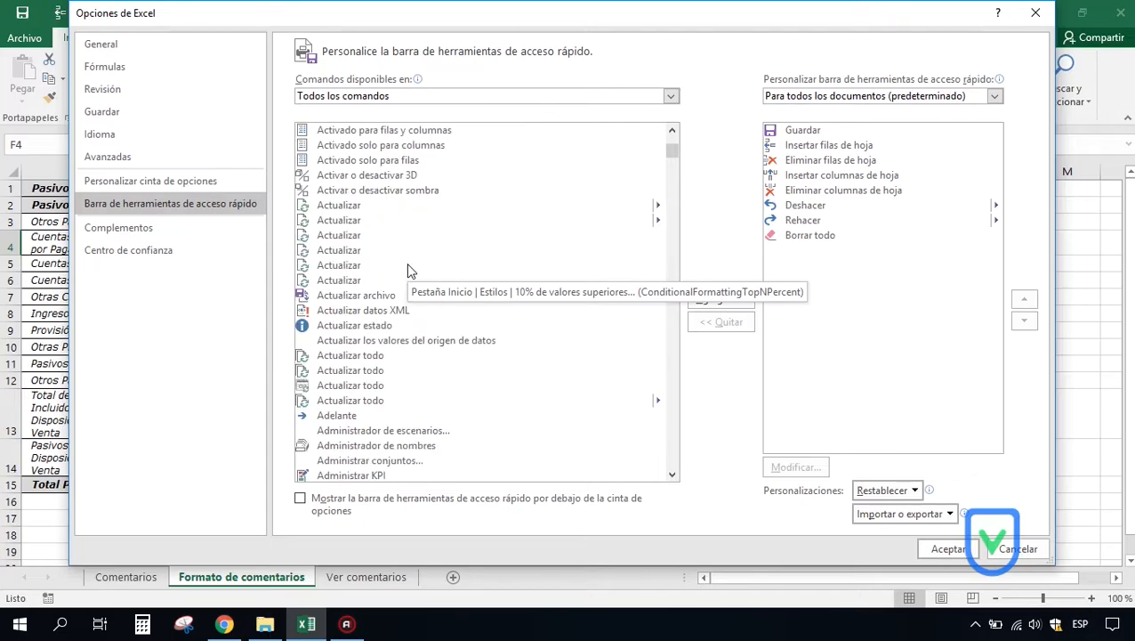
scroll(412, 264, "down", 15)
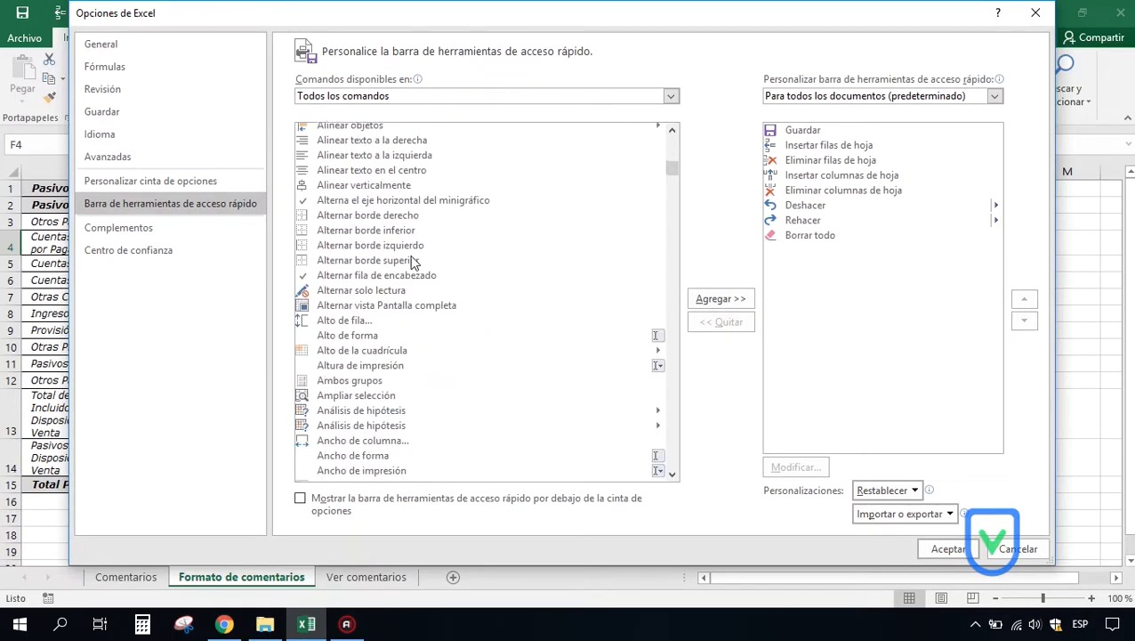
left_click_drag(674, 167, 675, 201)
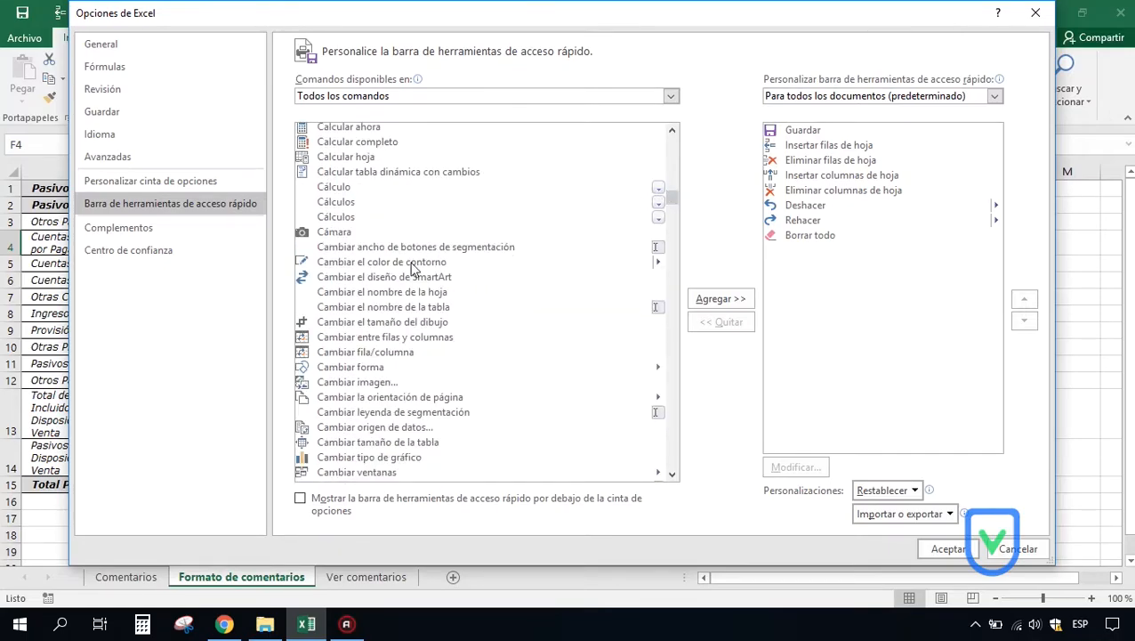
left_click(350, 368)
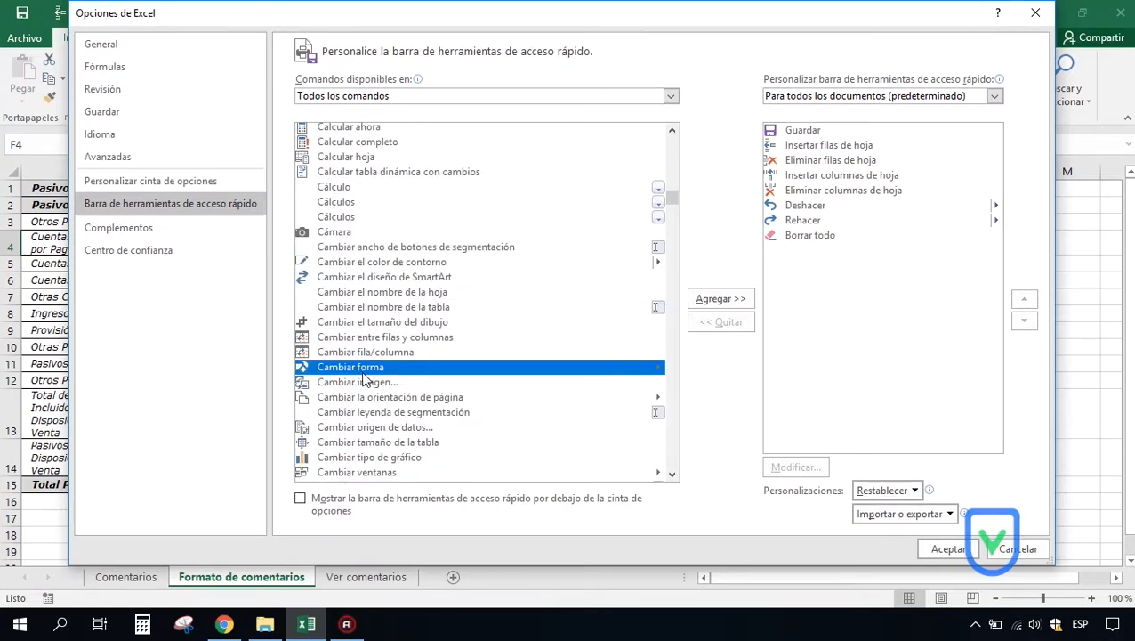
left_click(733, 301)
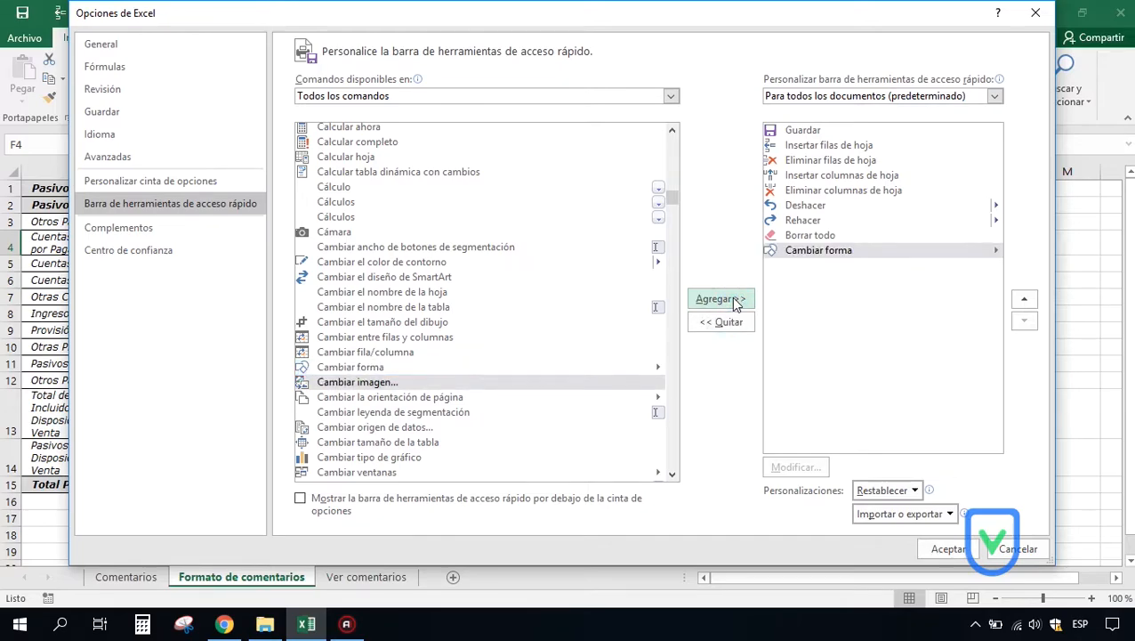
left_click(949, 549)
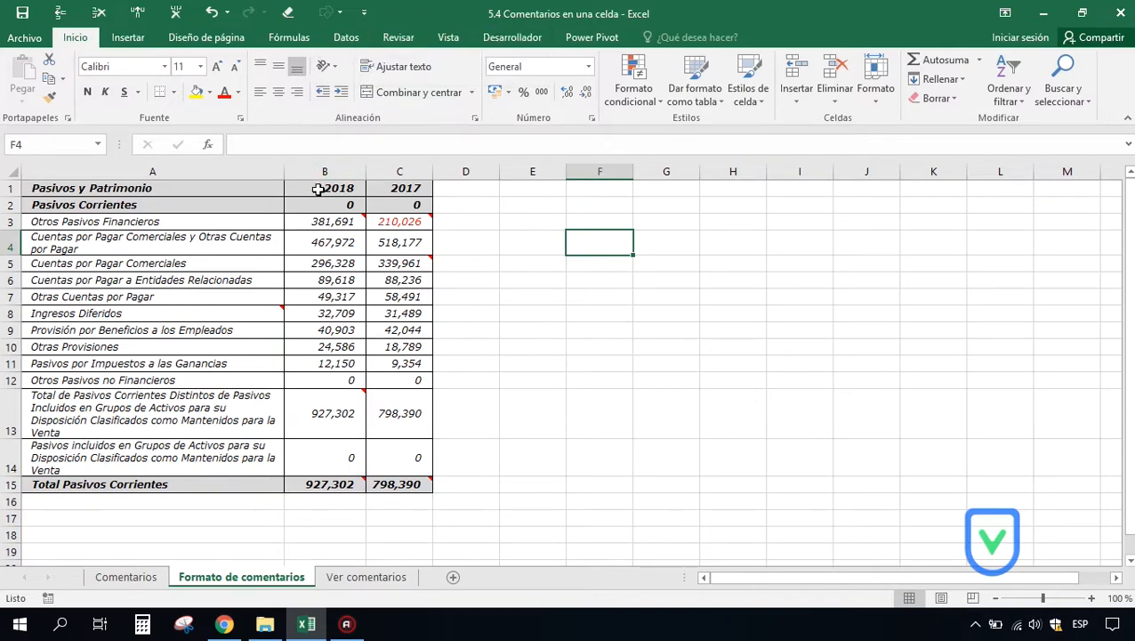
Step: Edit the B3 comment, change its shape to the wave from the Cintas y estrellas group, and deselect it
left_click(328, 220)
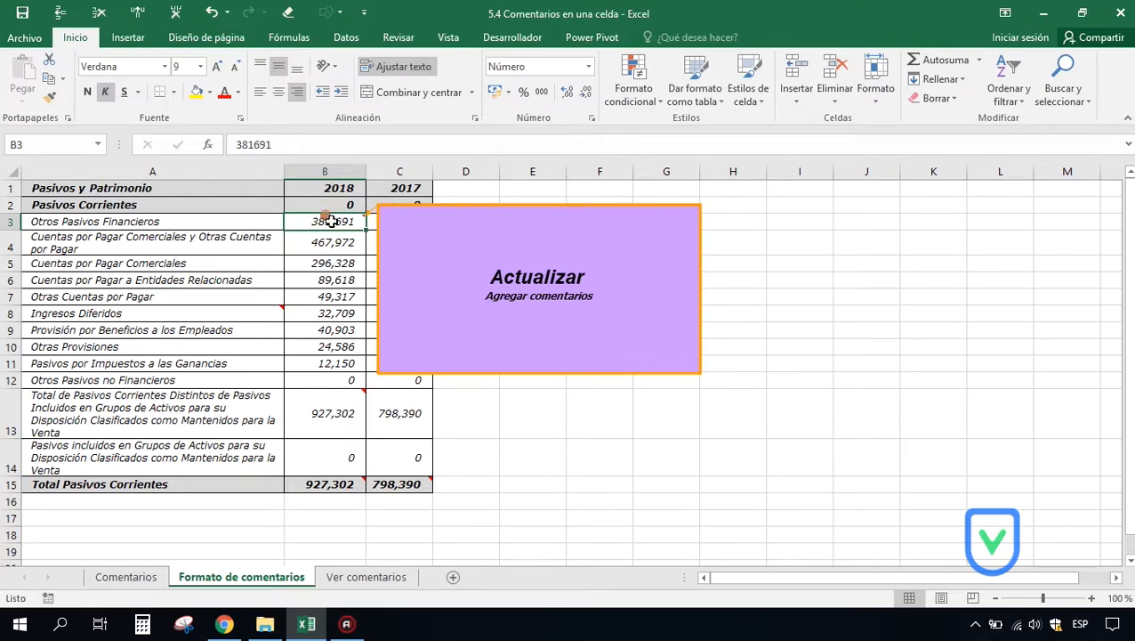
right_click(329, 222)
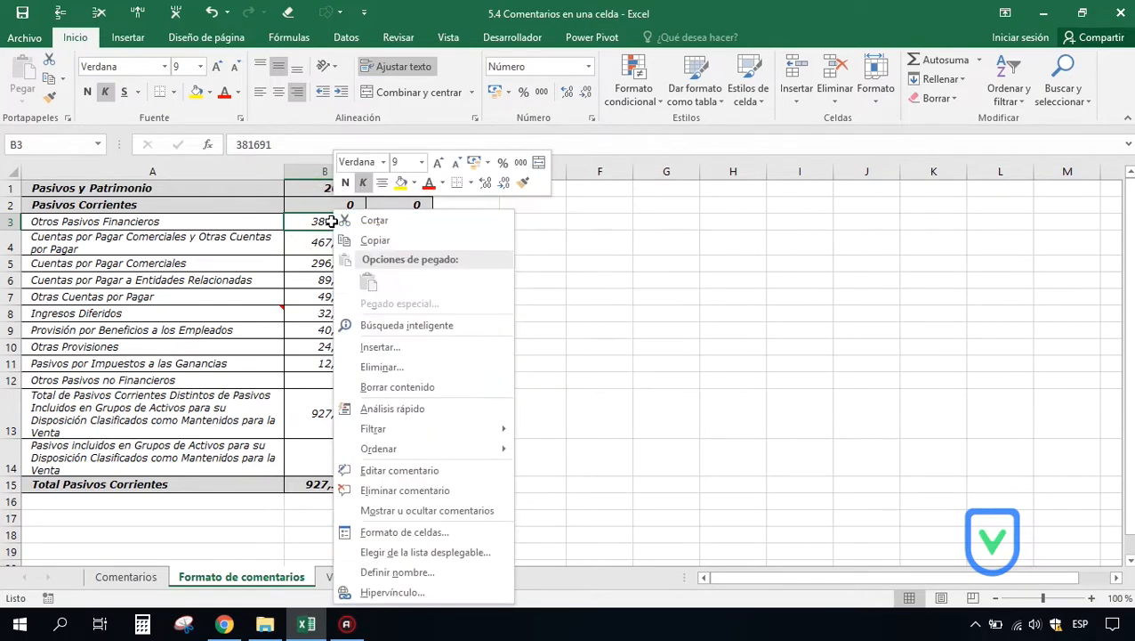
left_click(405, 471)
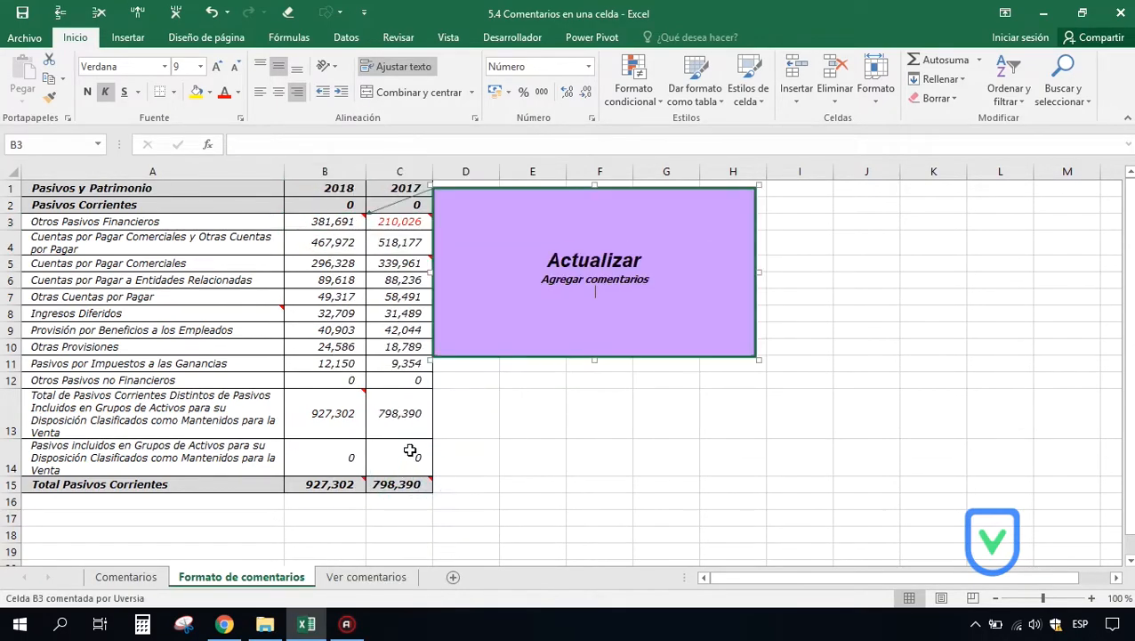
left_click(528, 188)
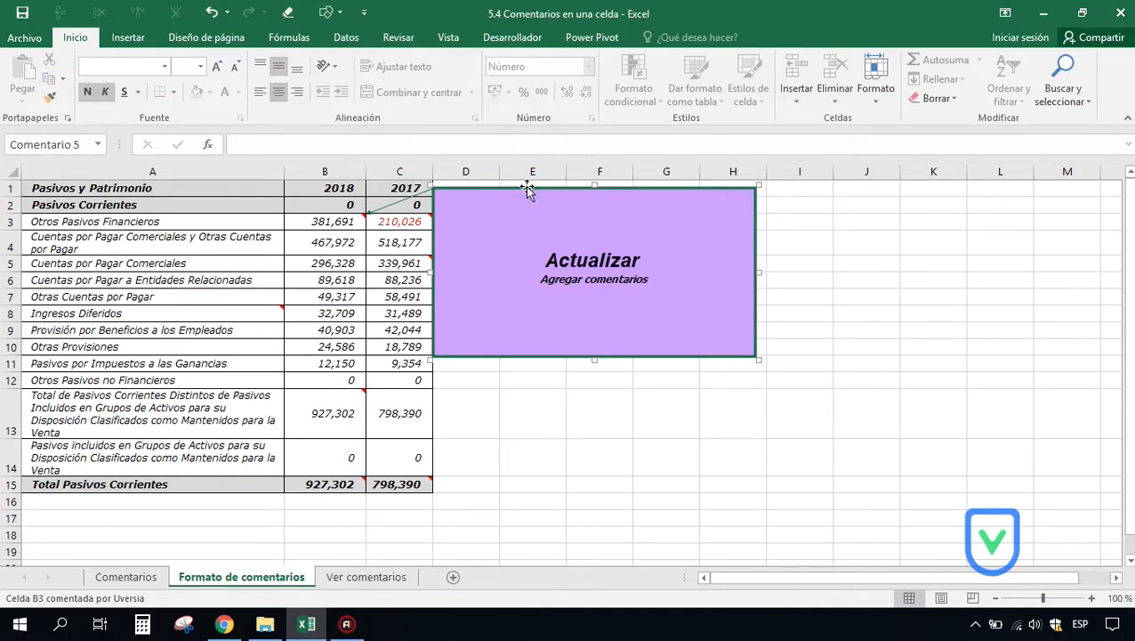
left_click(327, 15)
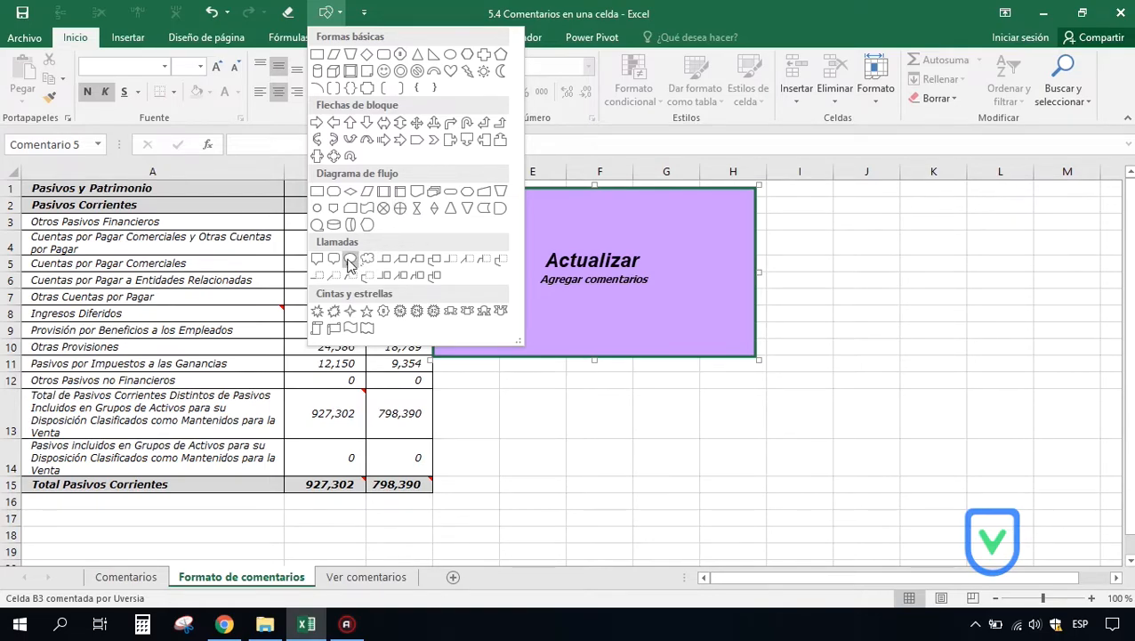
left_click(352, 330)
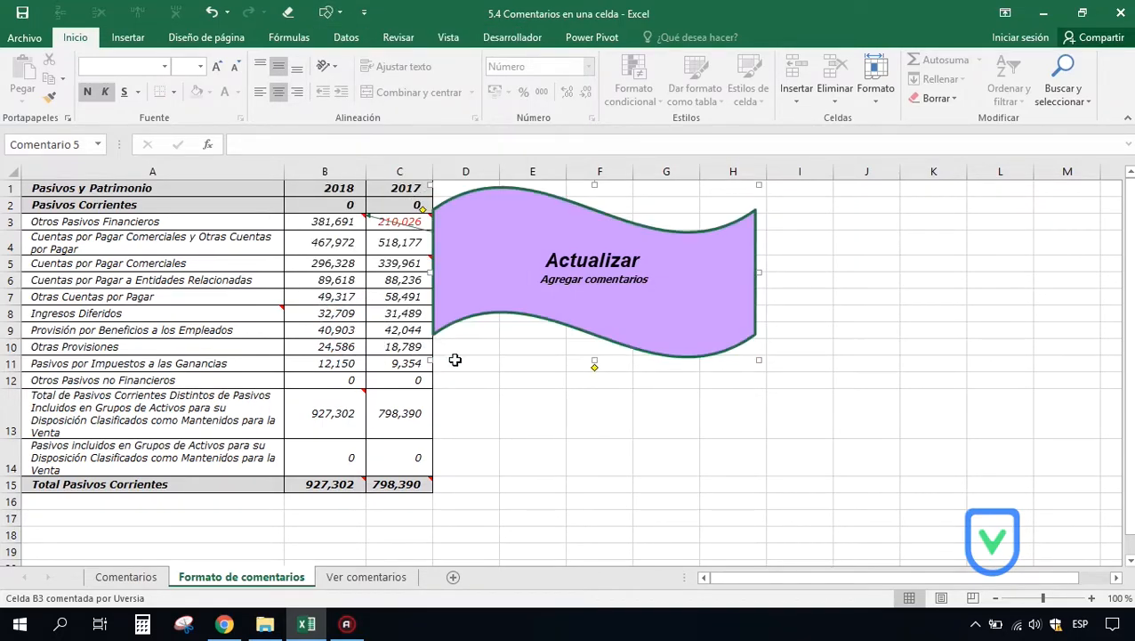
left_click(485, 354)
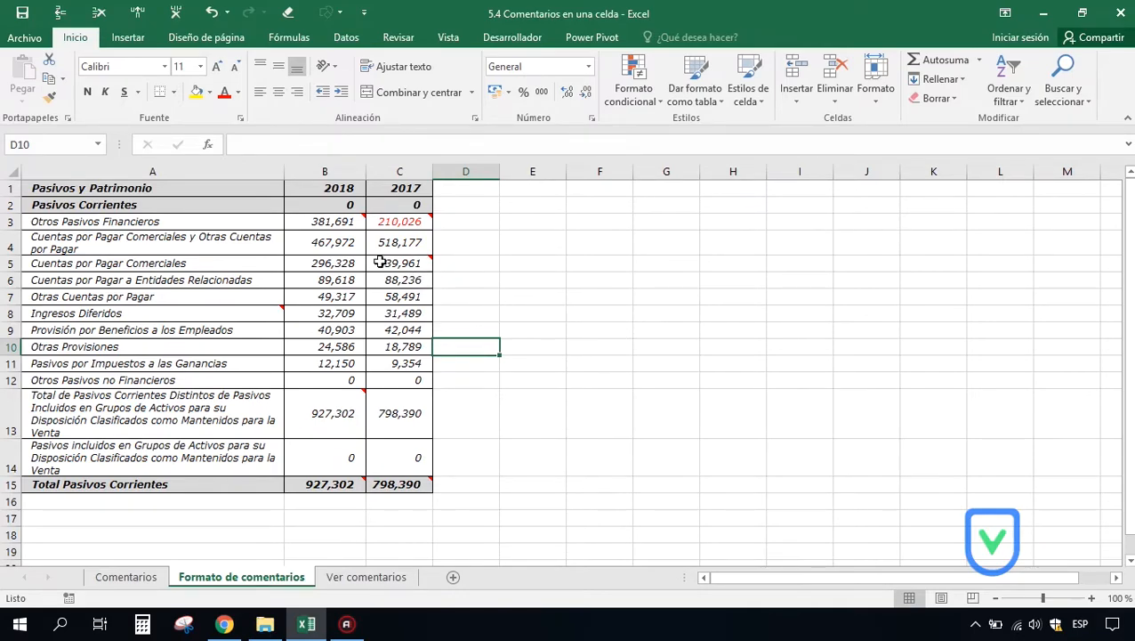
Step: Switch to the Ver comentarios sheet
mouse_move(341, 223)
mouse_move(415, 223)
left_click(358, 578)
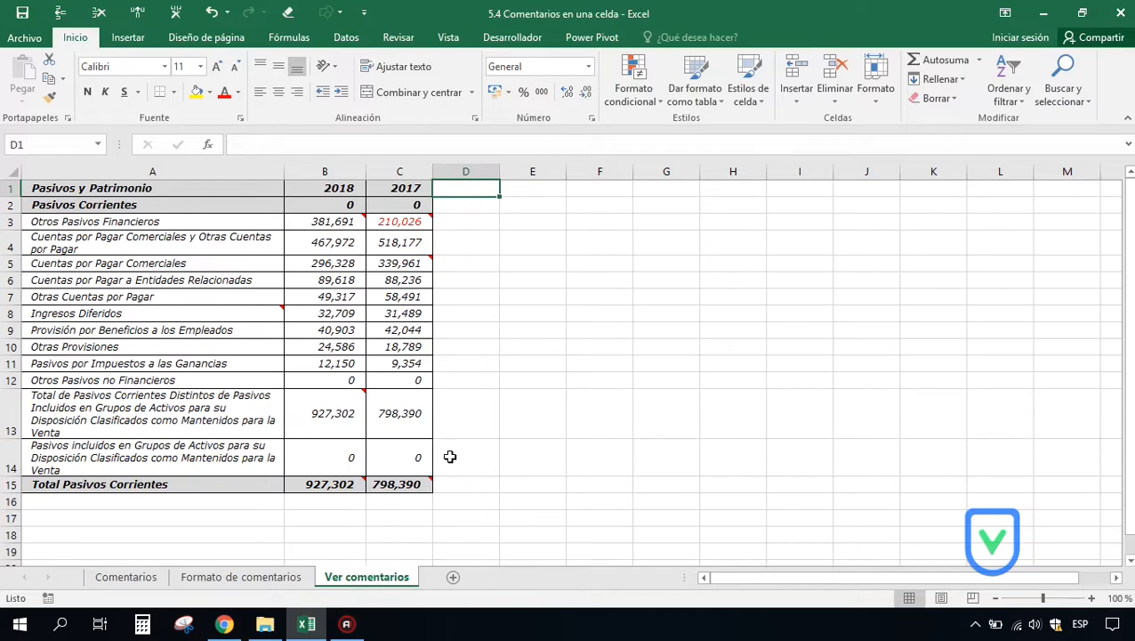
Step: Step through the sheet's comments one after another from B3 through C3 to C5, and deselect the last one
left_click(398, 36)
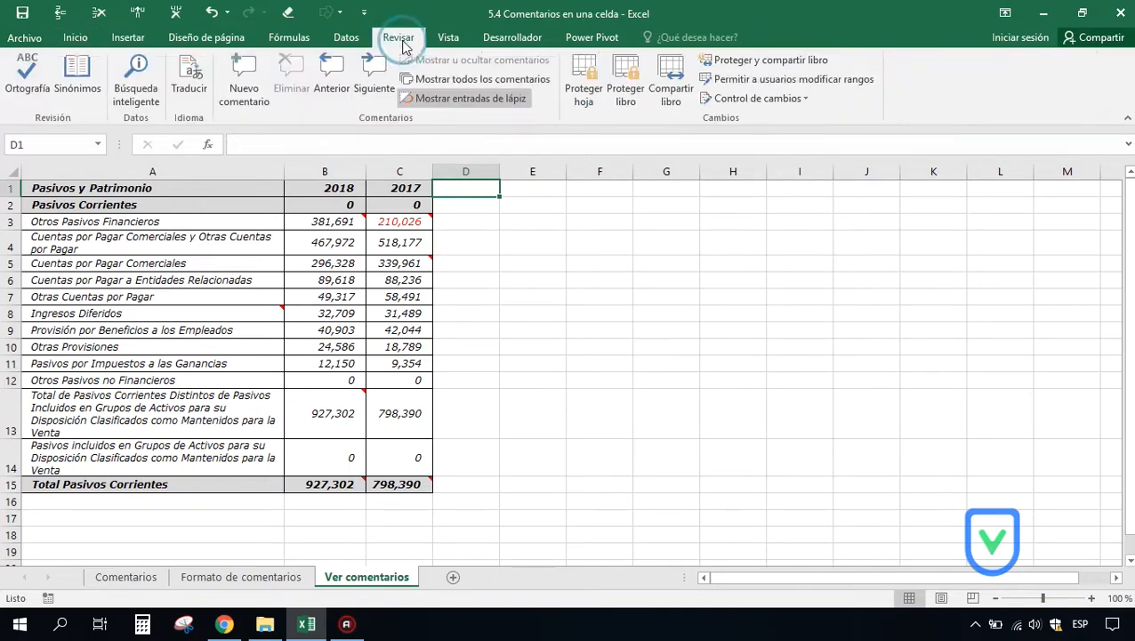
left_click(374, 82)
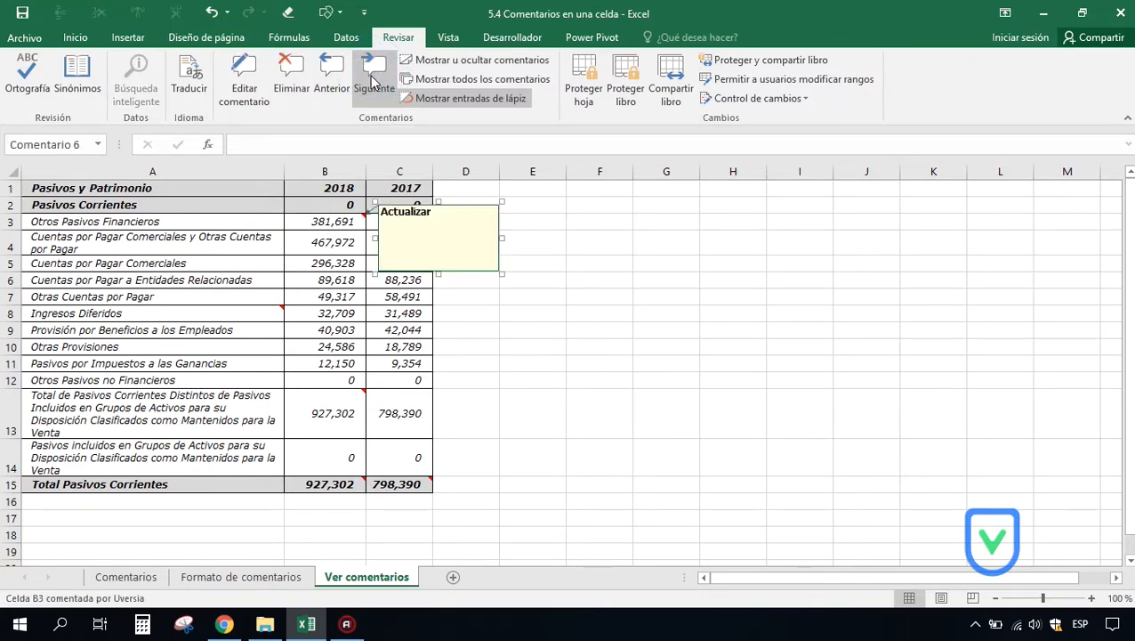
left_click(433, 237)
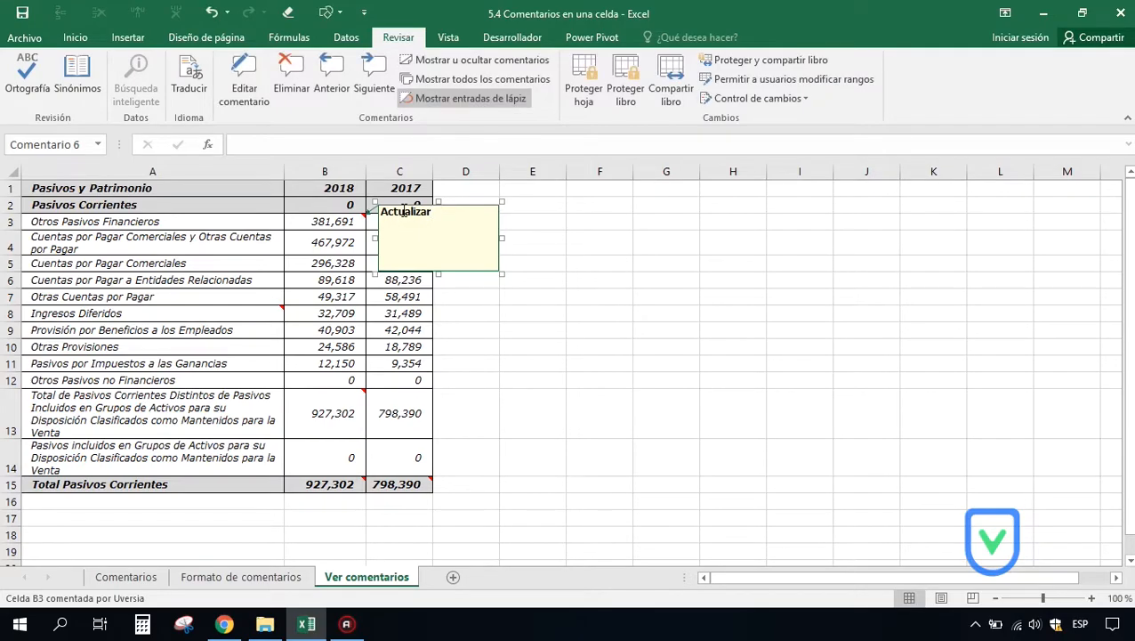
left_click(379, 83)
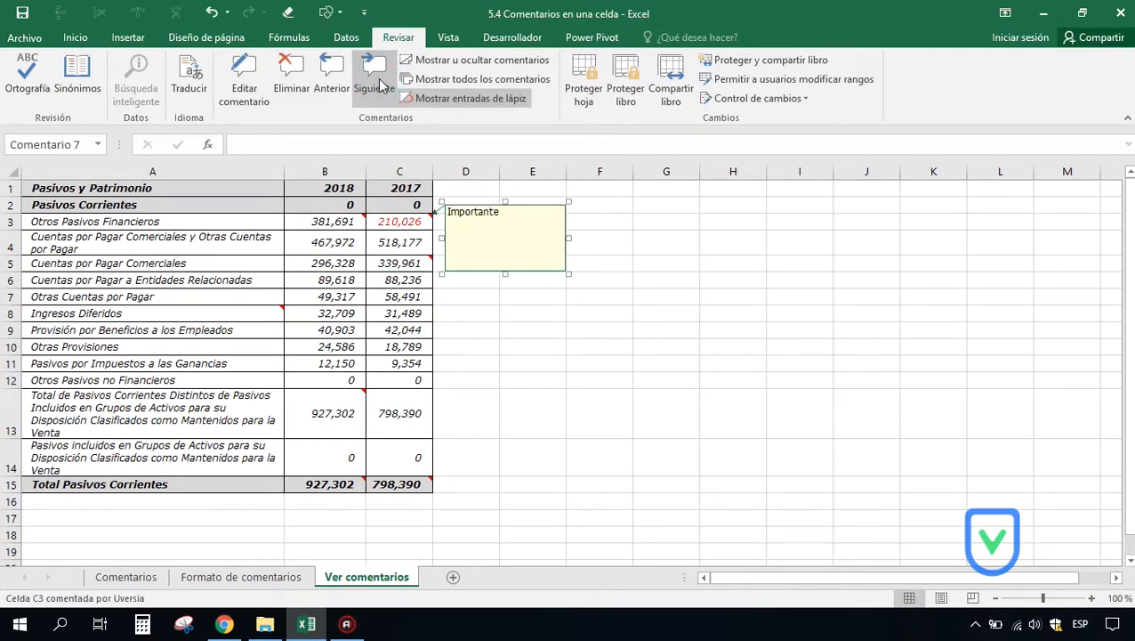
left_click(379, 83)
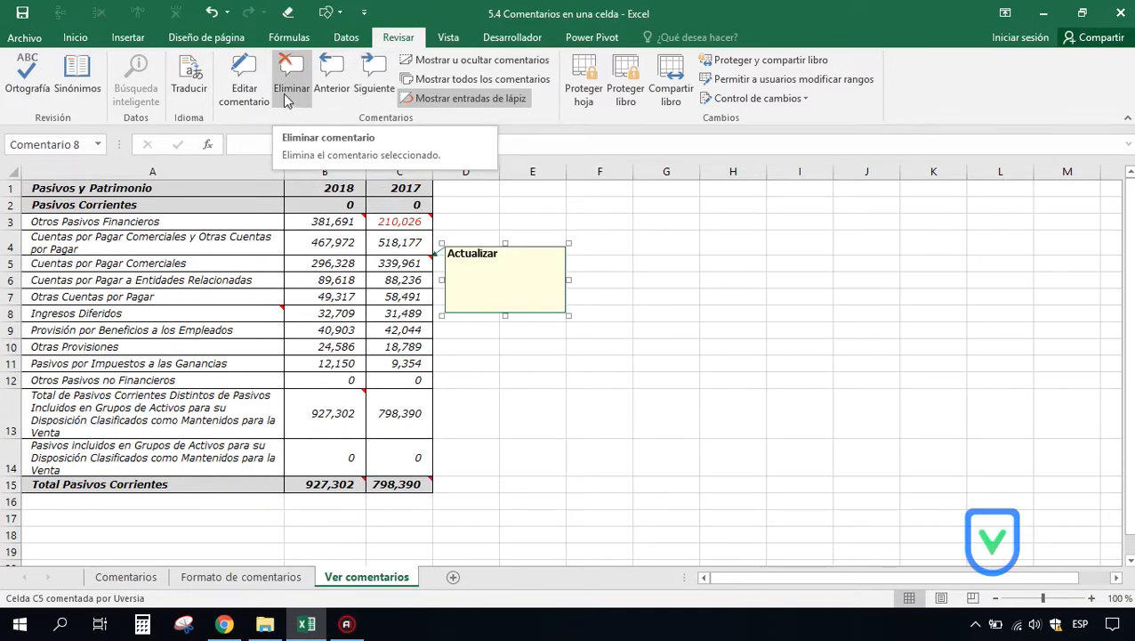
left_click(523, 203)
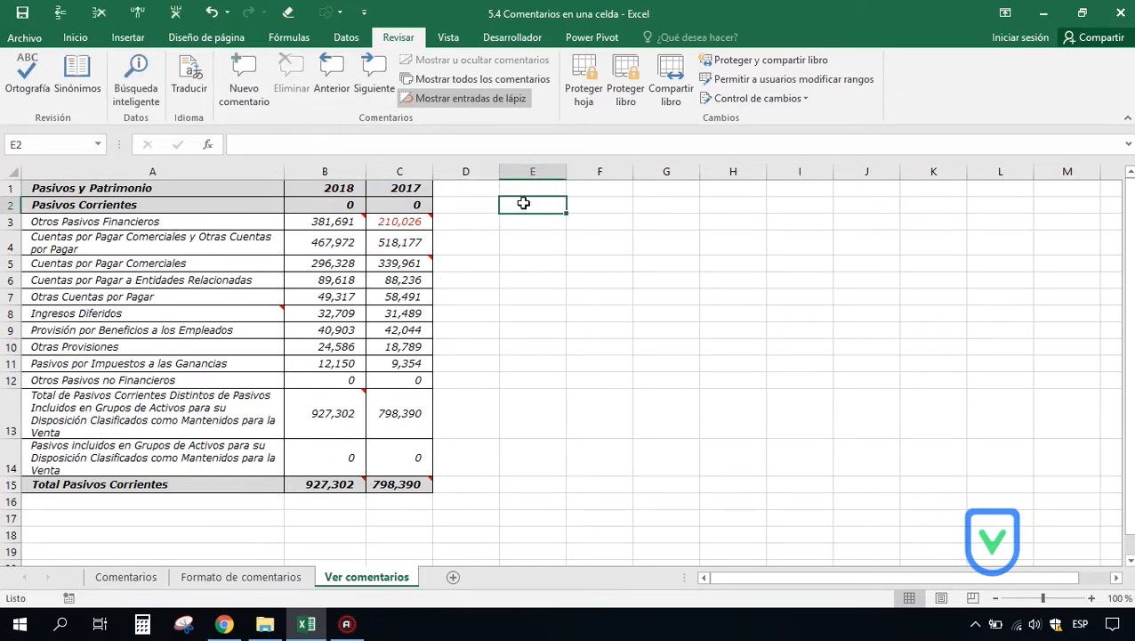
Step: Show all comments, check them on the Formato de comentarios and Comentarios sheets, and hide them again from Ver comentarios
left_click(461, 79)
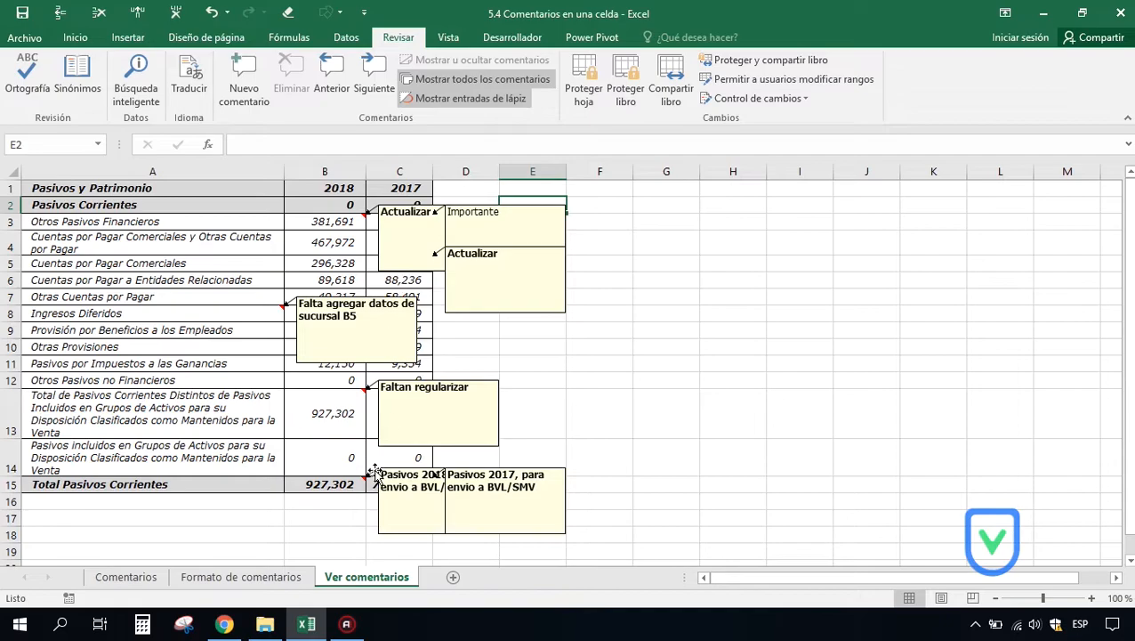
left_click(250, 579)
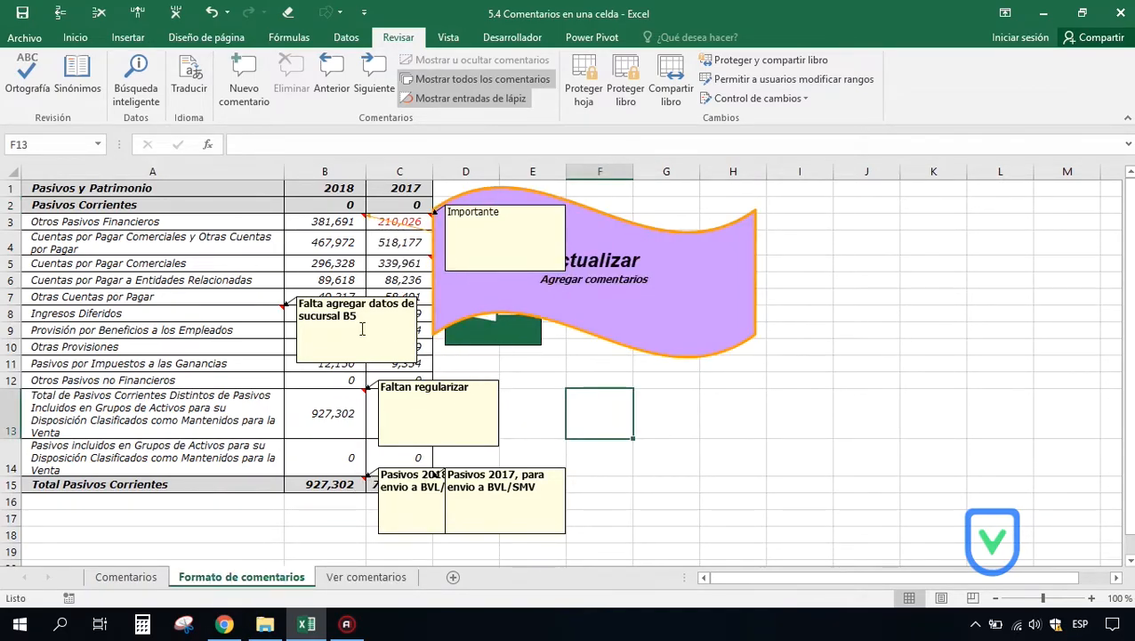
left_click(125, 577)
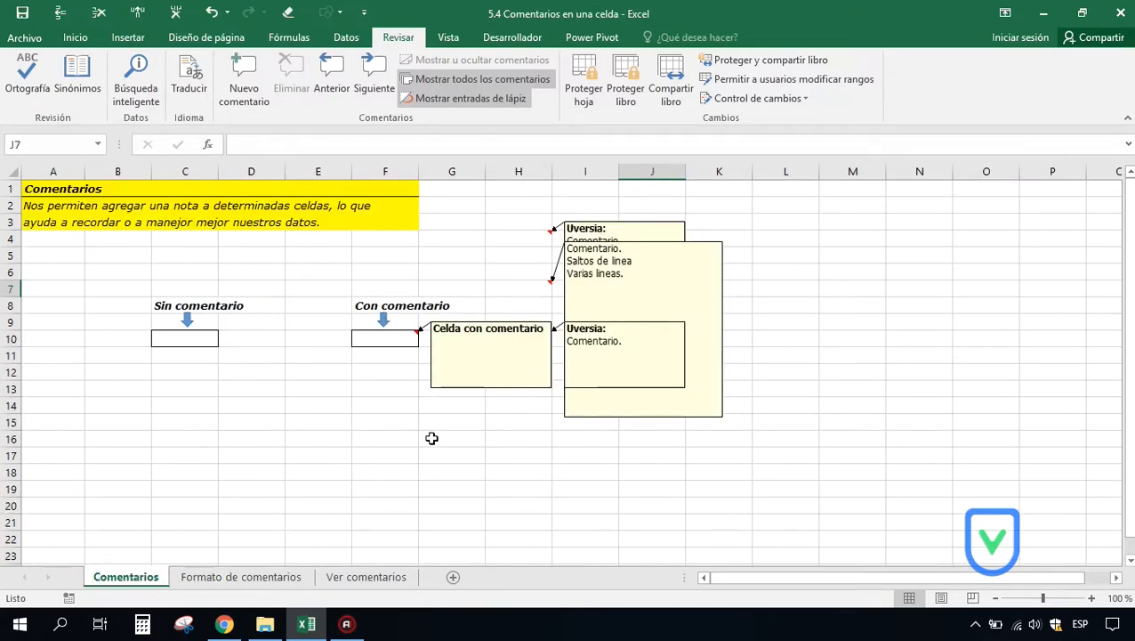
left_click(329, 578)
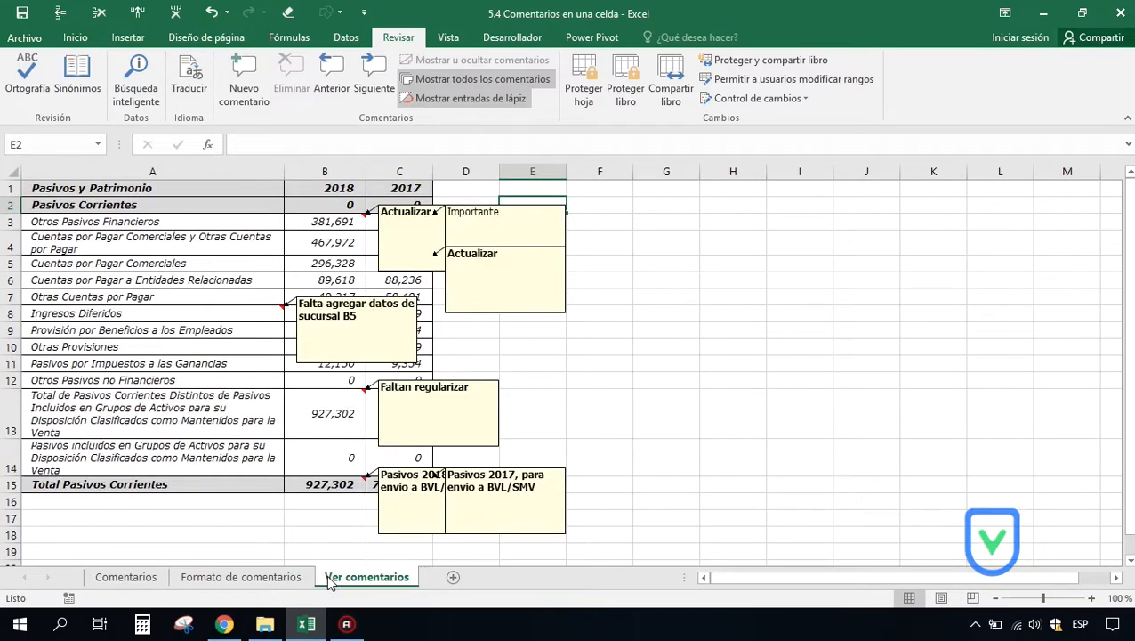
left_click(478, 78)
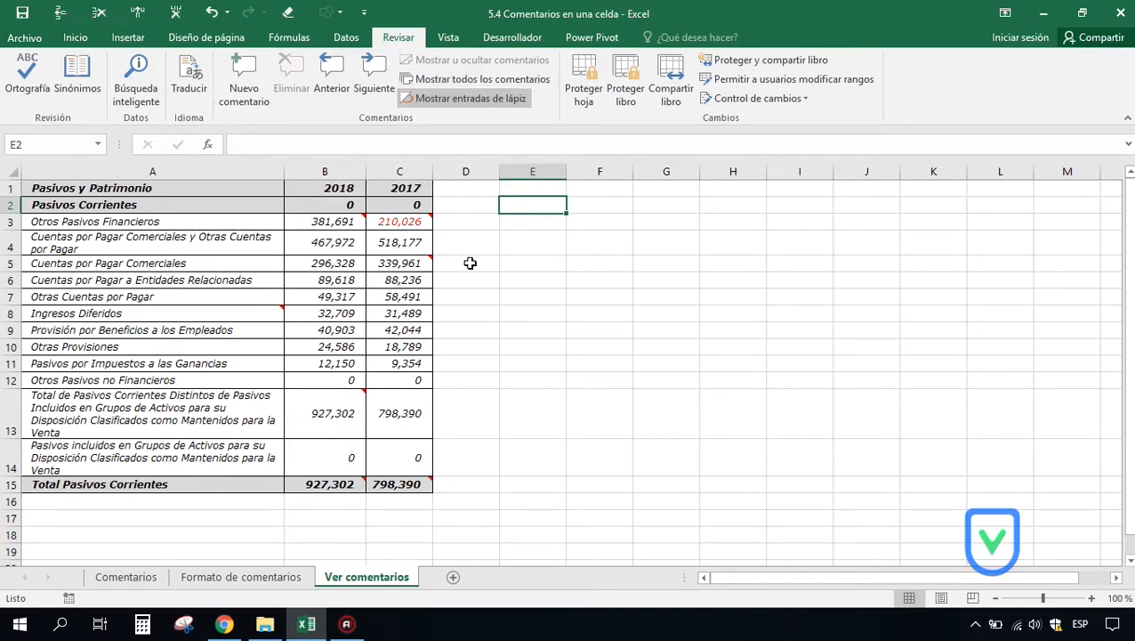
Step: Keep only the B3 comment permanently displayed and select an empty cell outside the table
left_click(317, 221)
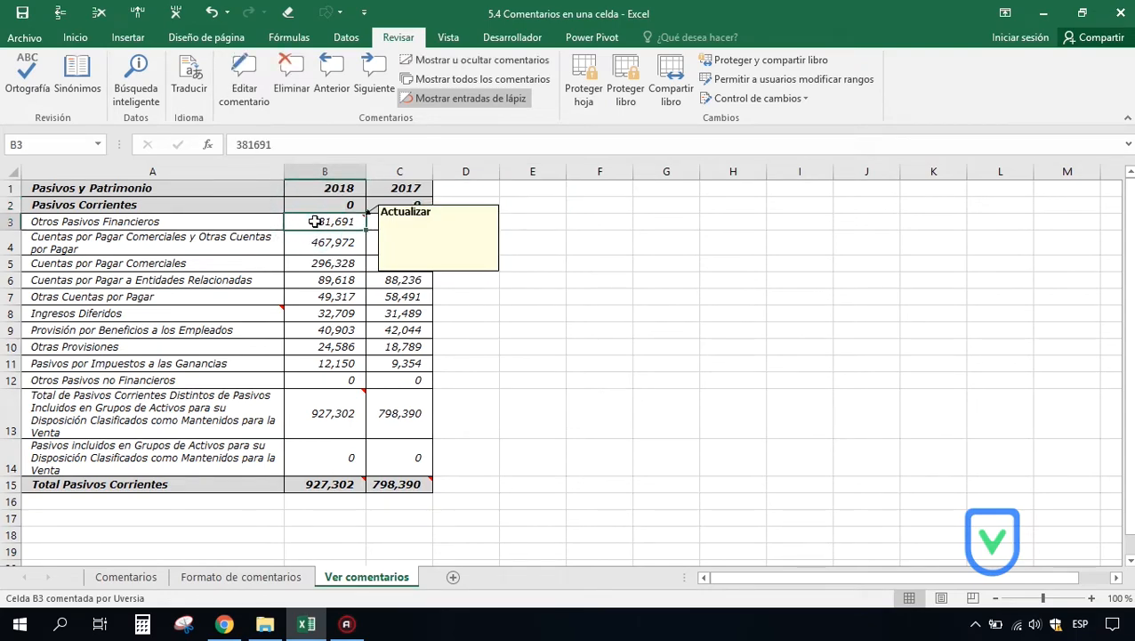
left_click(462, 62)
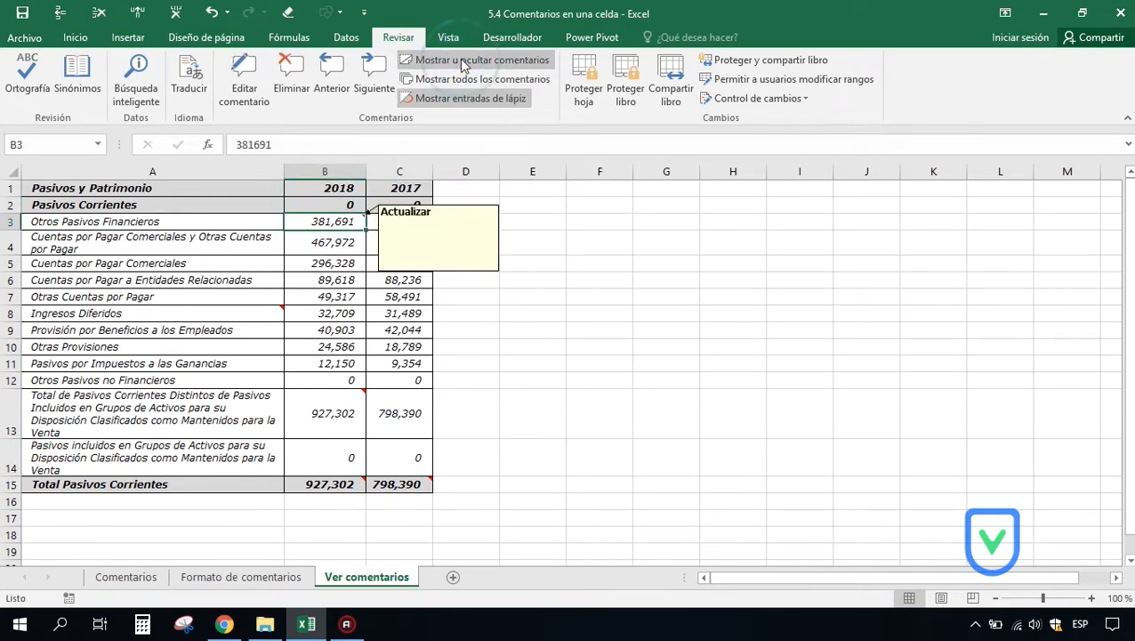
left_click(620, 298)
left_click(542, 370)
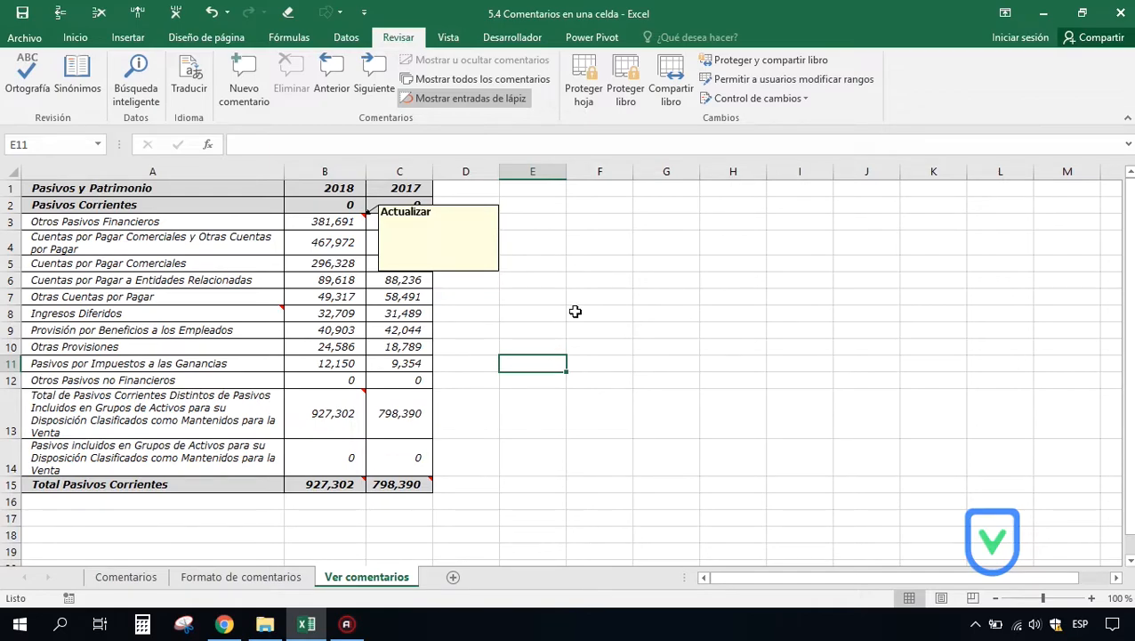
Step: Hide the B3 comment again and select an empty cell outside the table
left_click(313, 224)
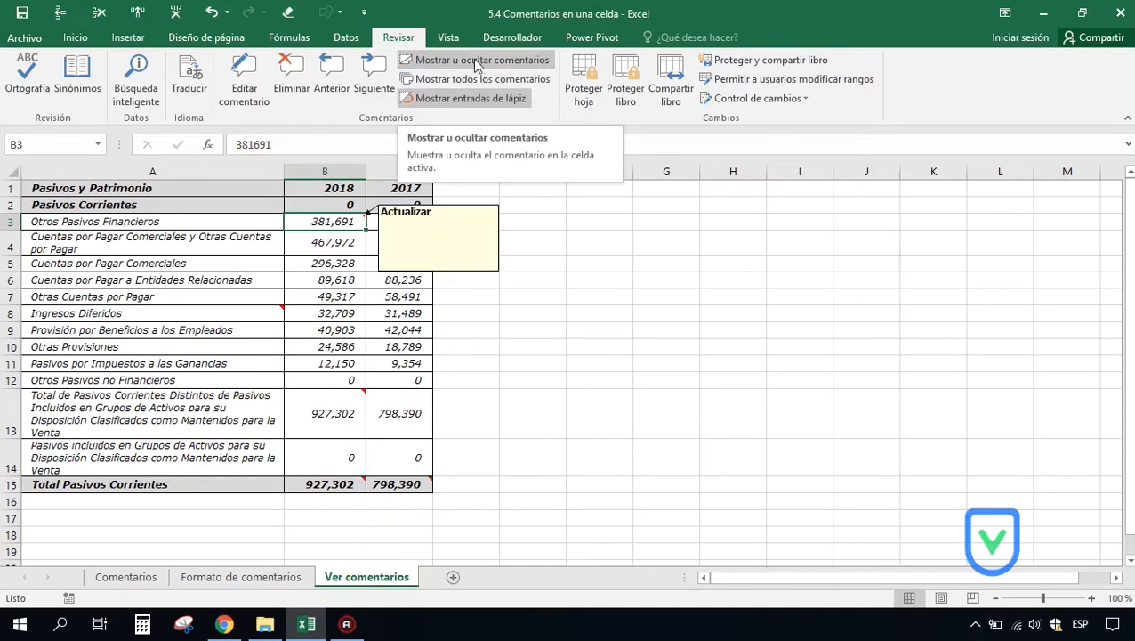
left_click(478, 61)
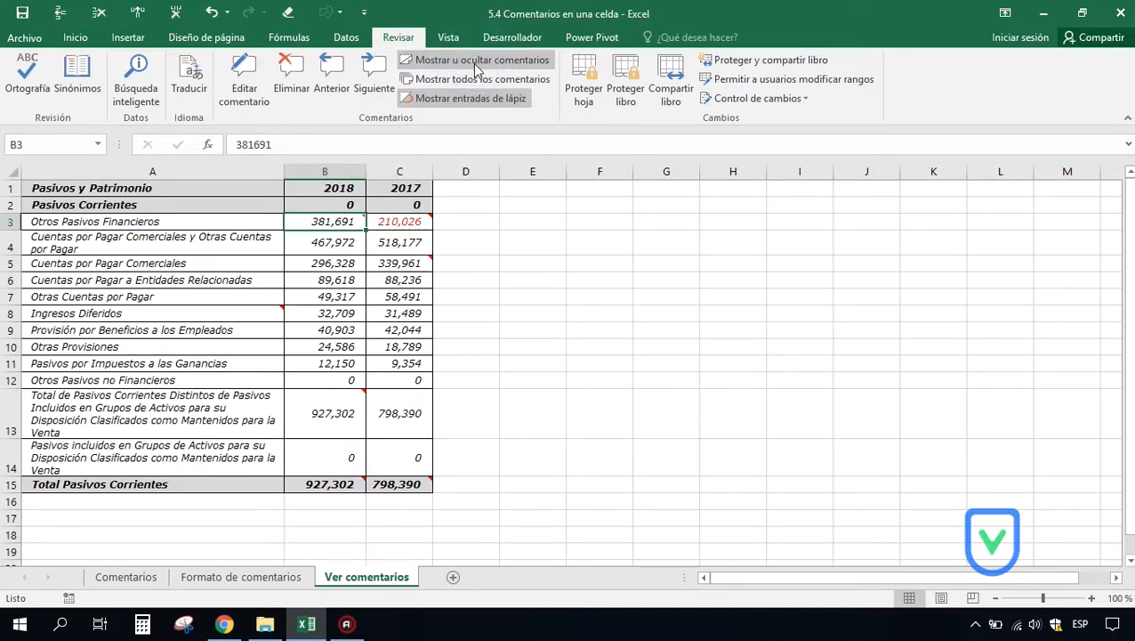
left_click(532, 245)
left_click(537, 356)
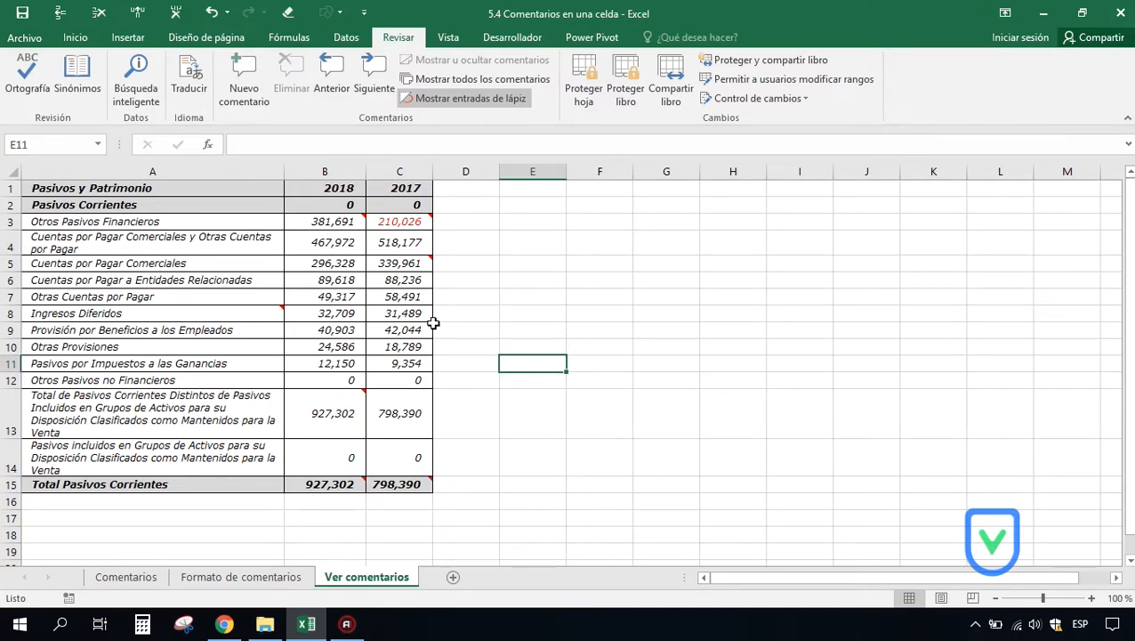
Step: Open the B3 comment for editing and leave it without changing its text
mouse_move(334, 227)
left_click(331, 223)
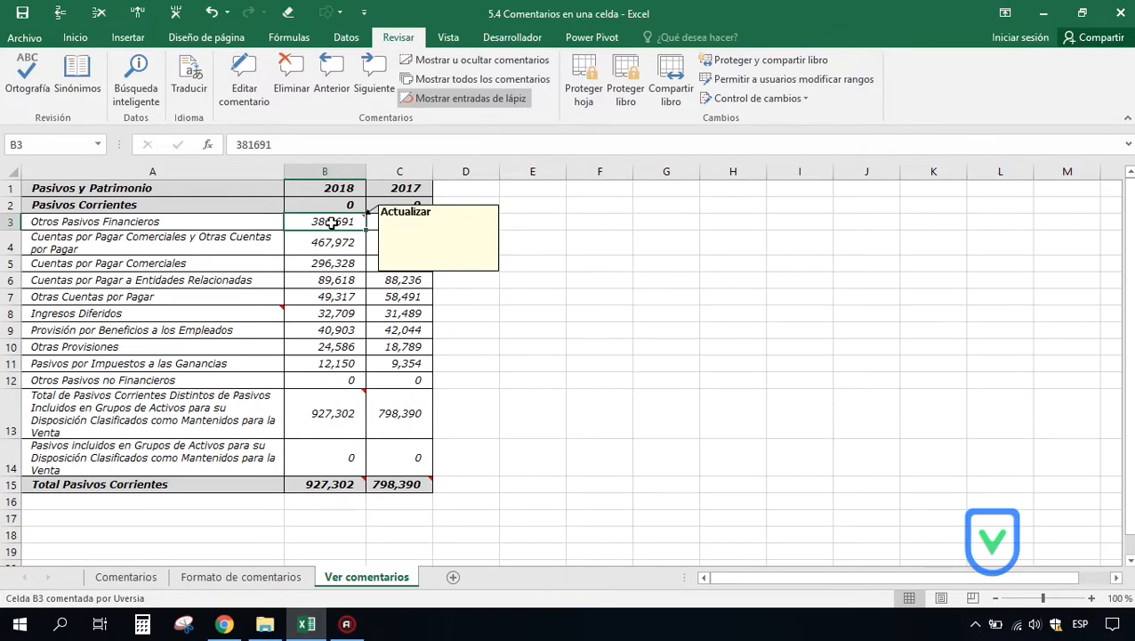
right_click(331, 223)
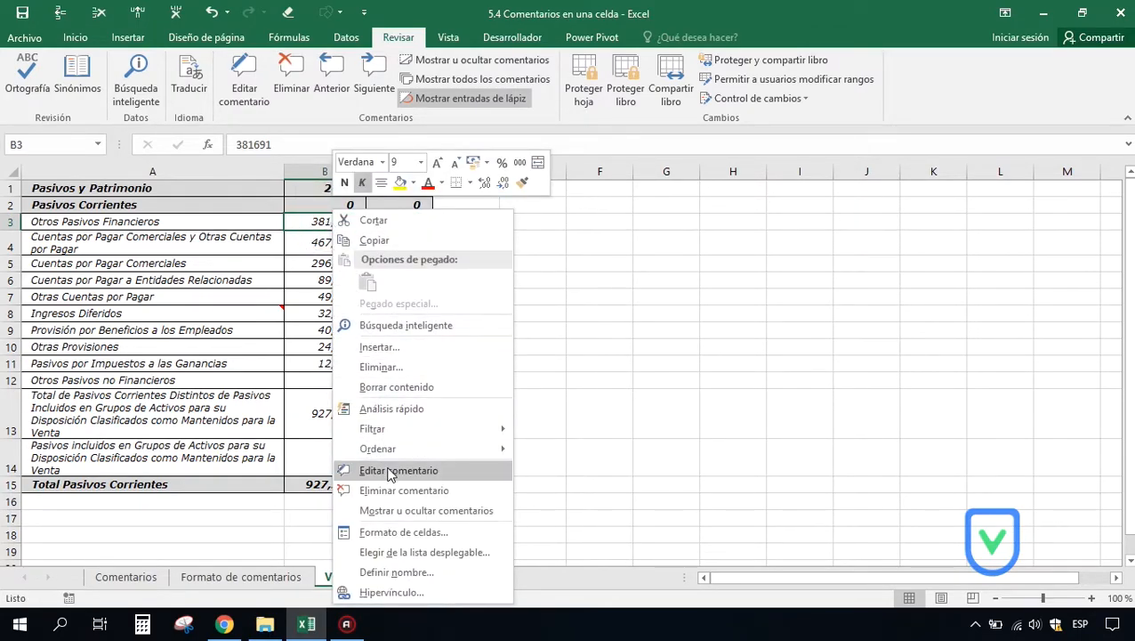
left_click(392, 470)
left_click(584, 238)
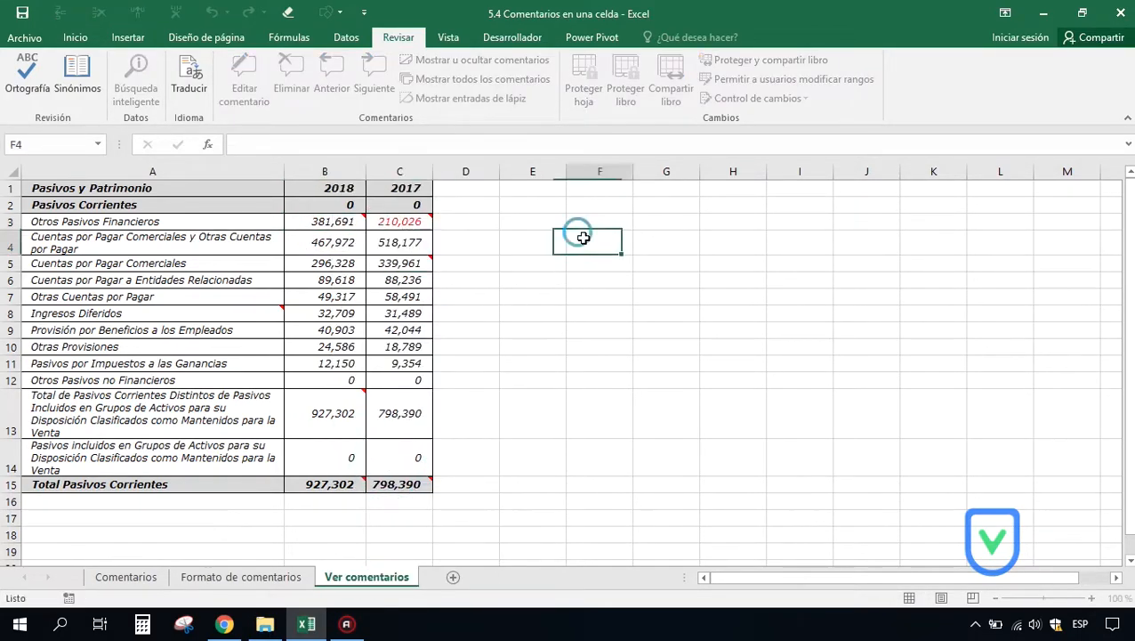
Step: Open the C3 comment for editing and leave its text as it is
left_click(394, 221)
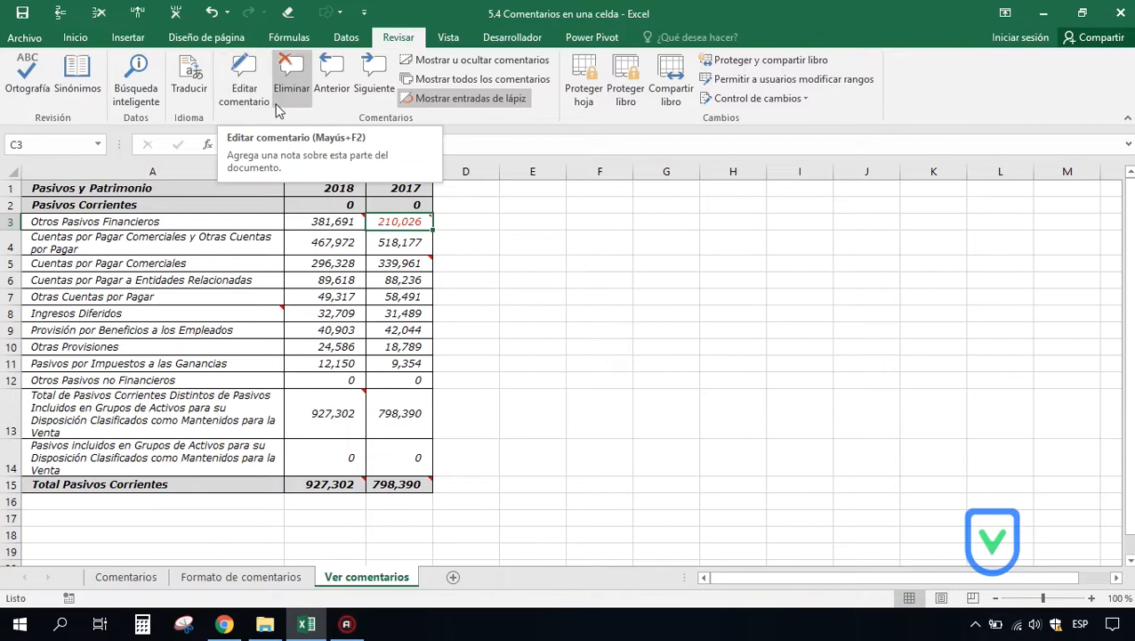
left_click(246, 96)
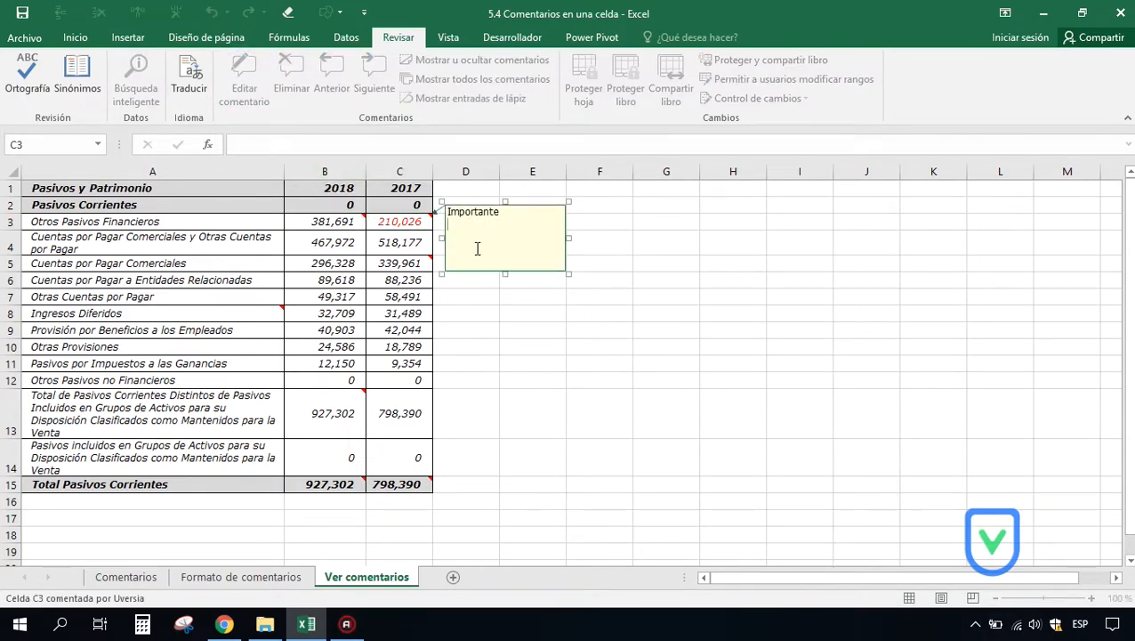
left_click(467, 294)
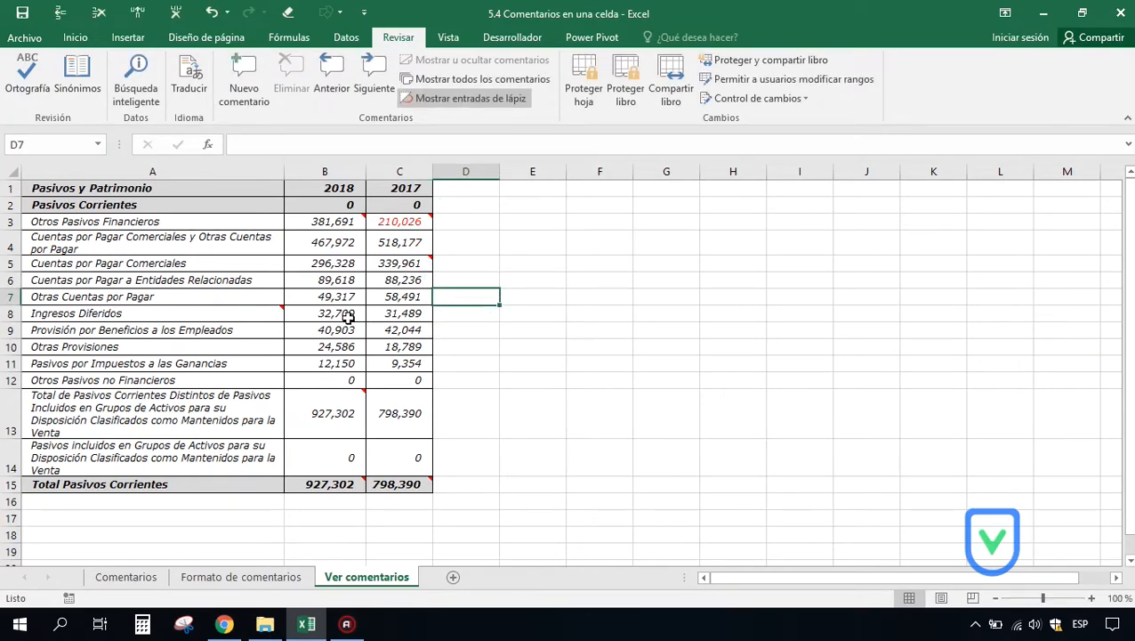
Step: Delete the comment from the Ingresos Diferidos cell A8 and reselect the cell to check it
left_click(211, 313)
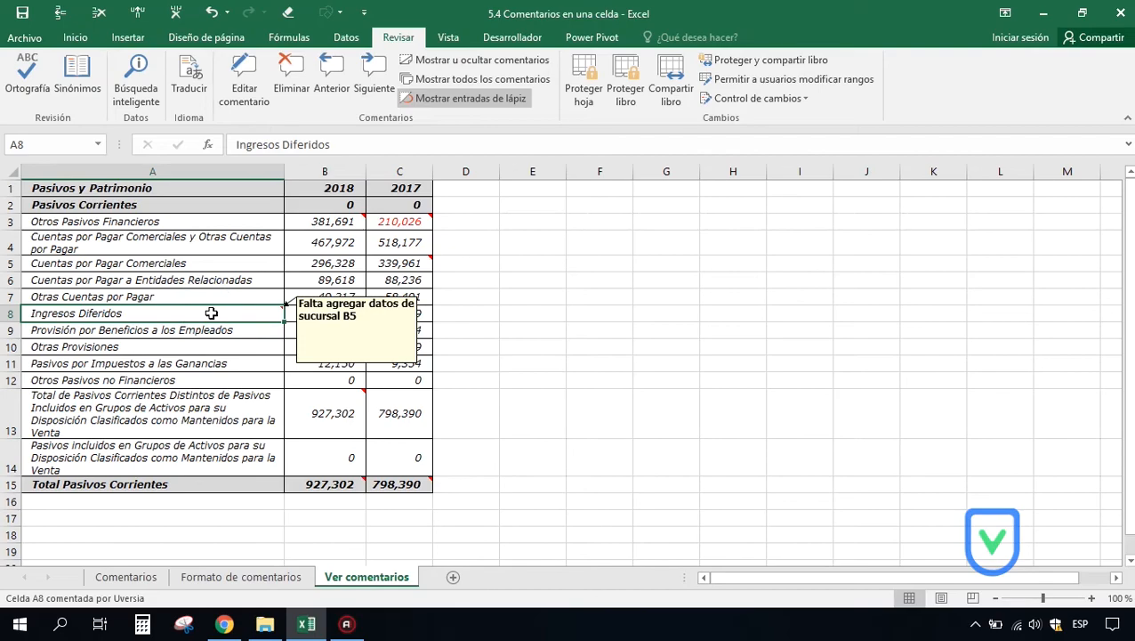
right_click(213, 316)
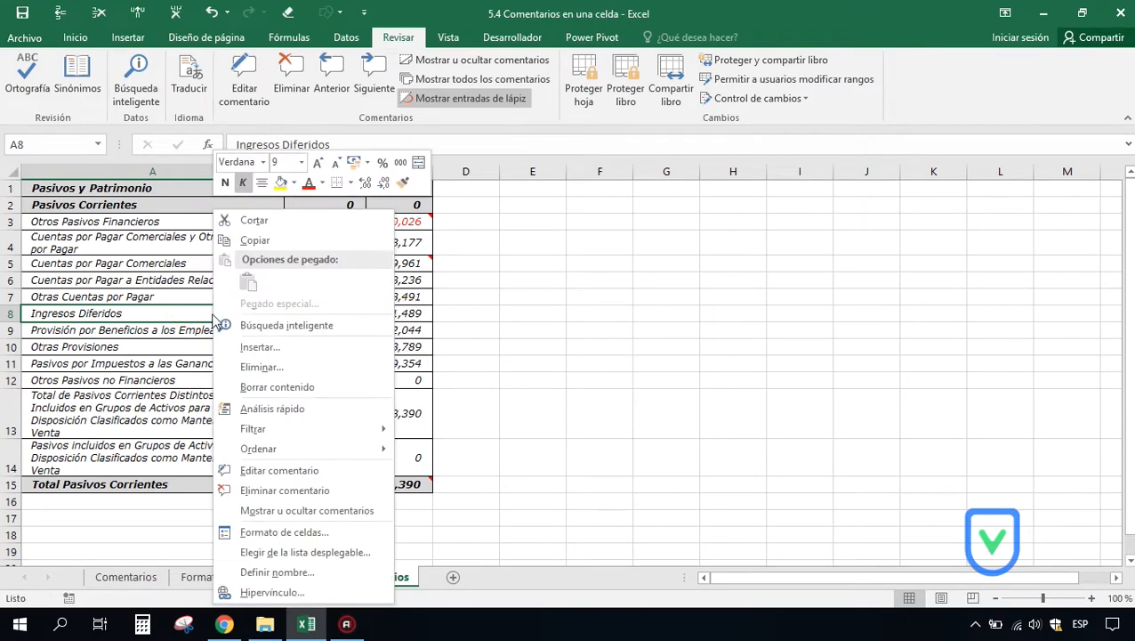
left_click(269, 491)
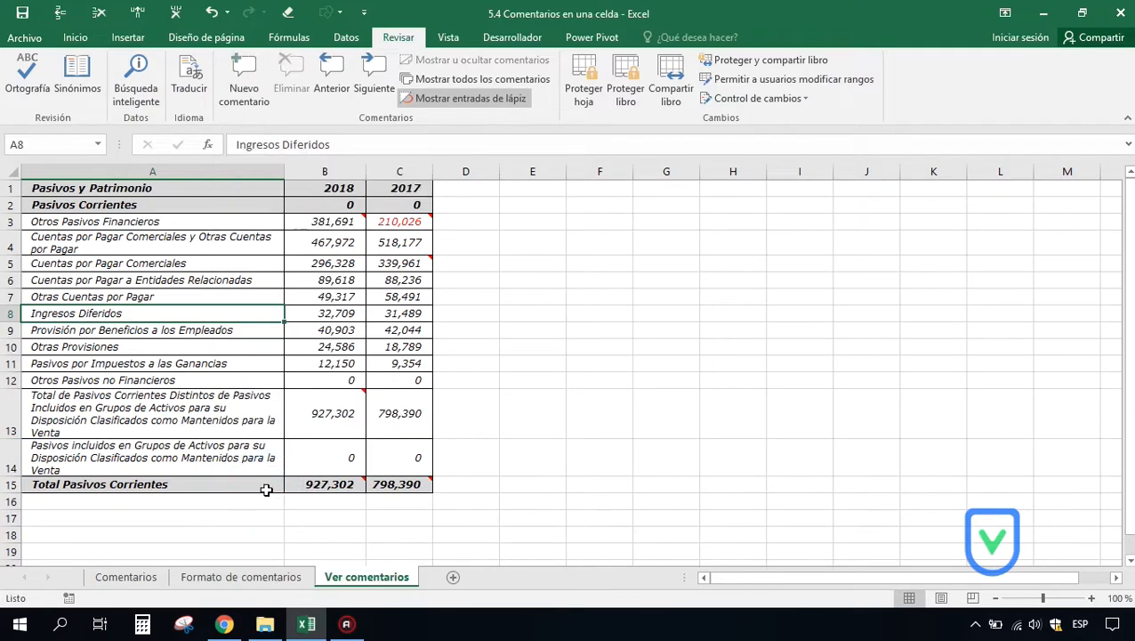
left_click(254, 330)
left_click(255, 314)
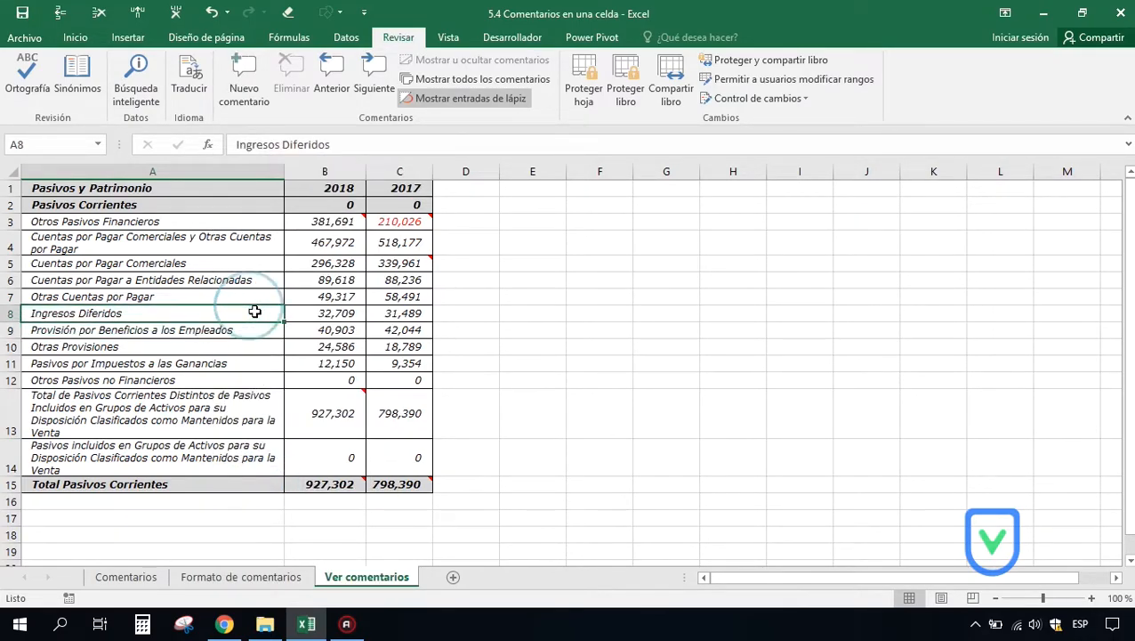
Step: Delete the comment from cell B13 and move the selection off the cell
left_click(327, 413)
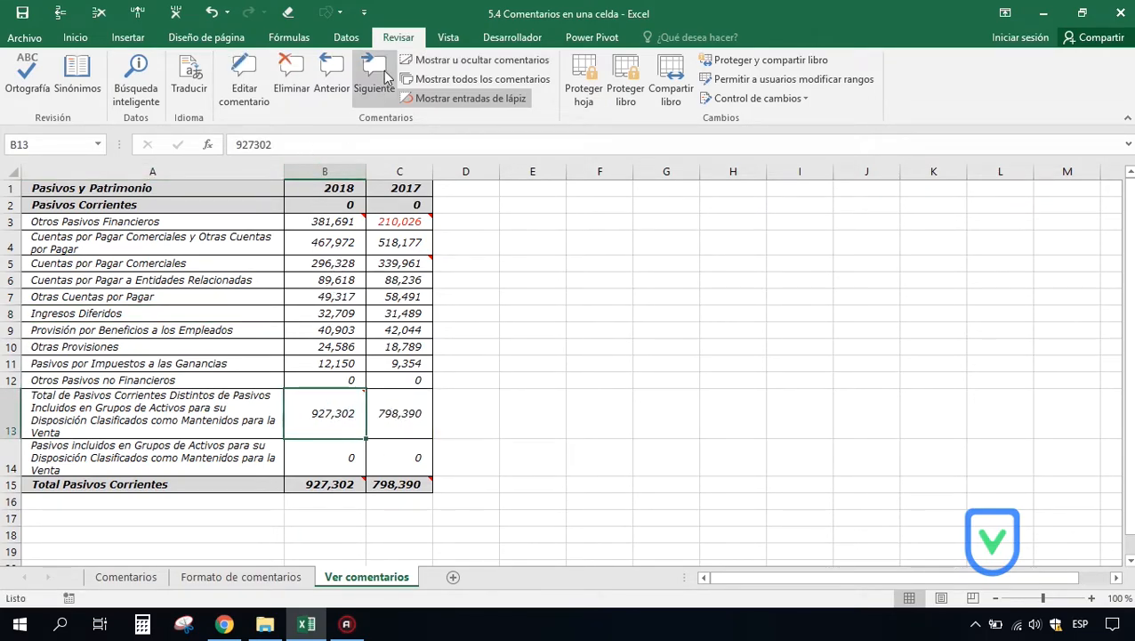
left_click(291, 80)
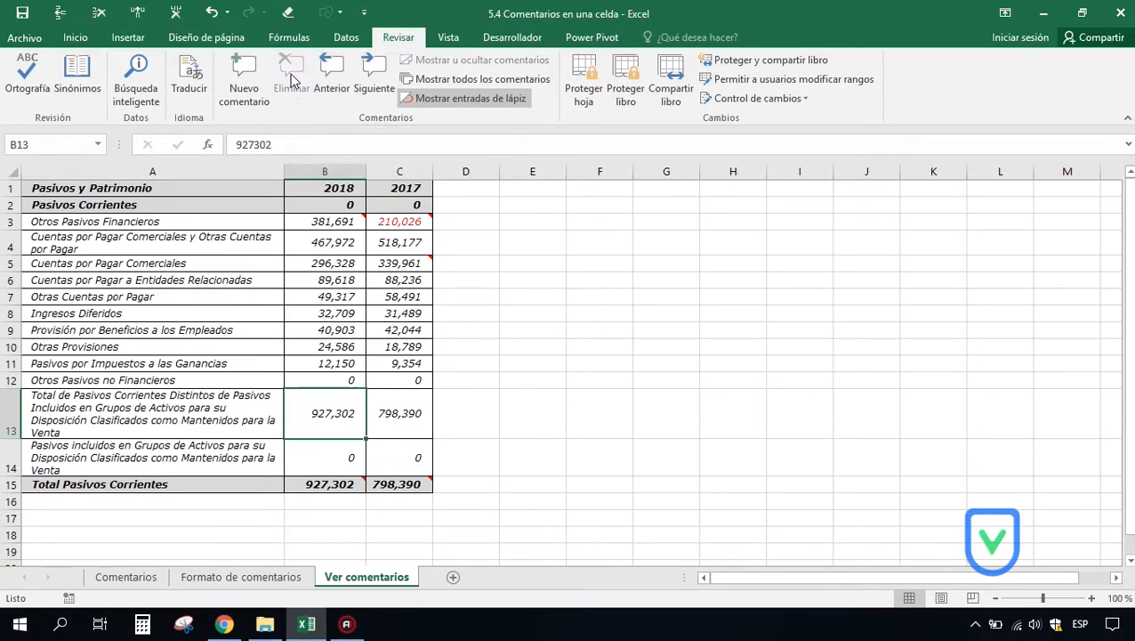
left_click(495, 402)
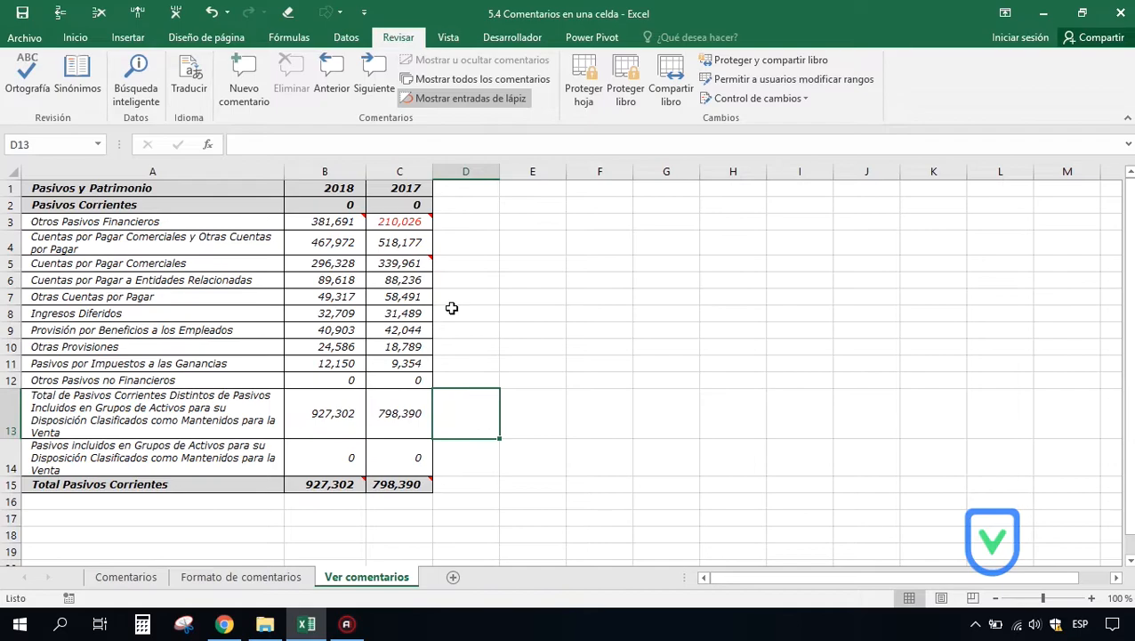
Step: Select all cells on the sheet that contain comments, bring up the comment review commands, and clear the selection
left_click(75, 37)
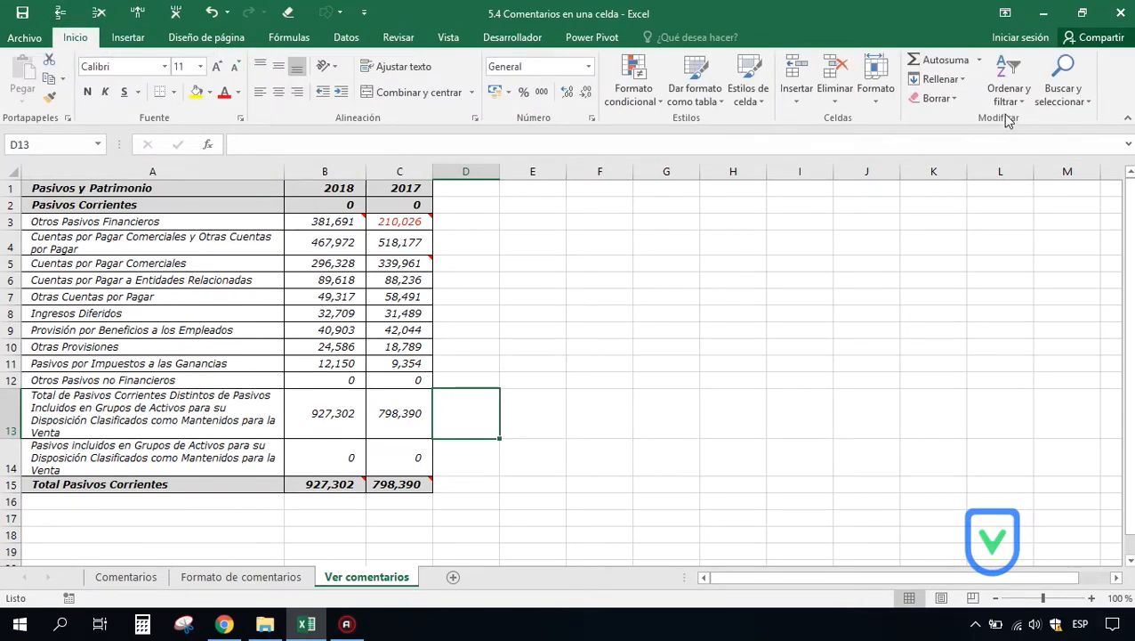
left_click(1085, 104)
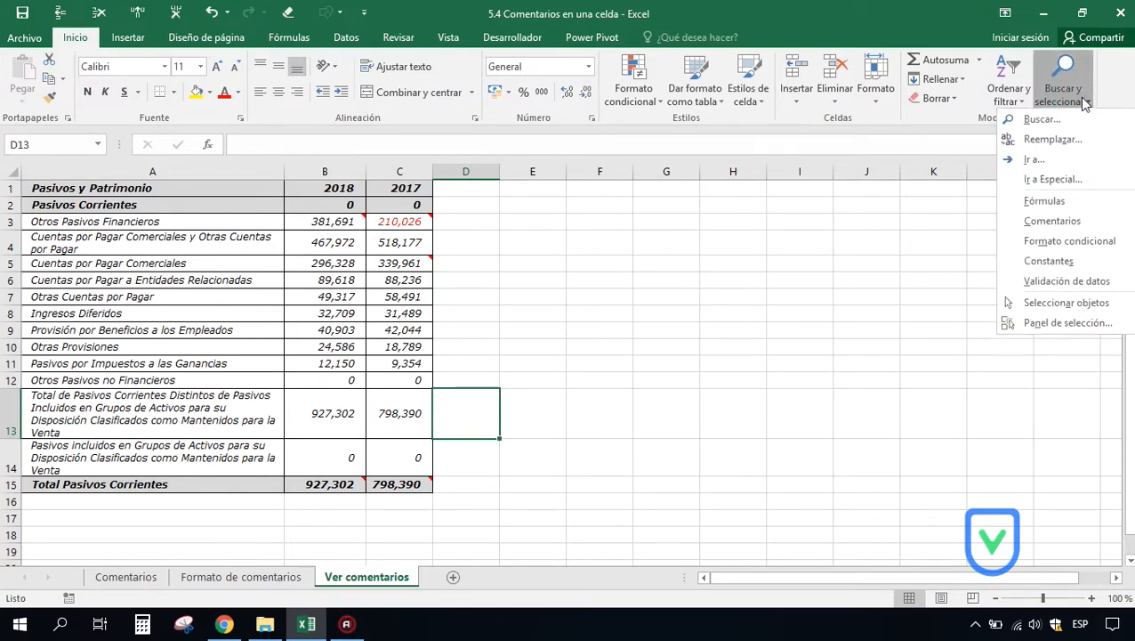
left_click(1056, 221)
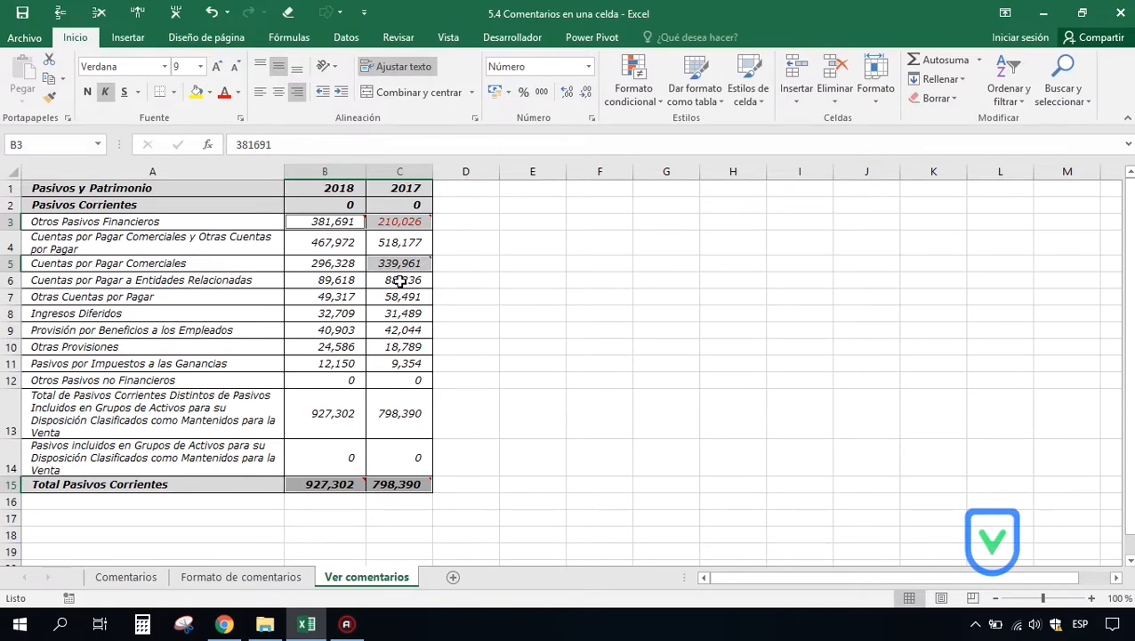
left_click(398, 37)
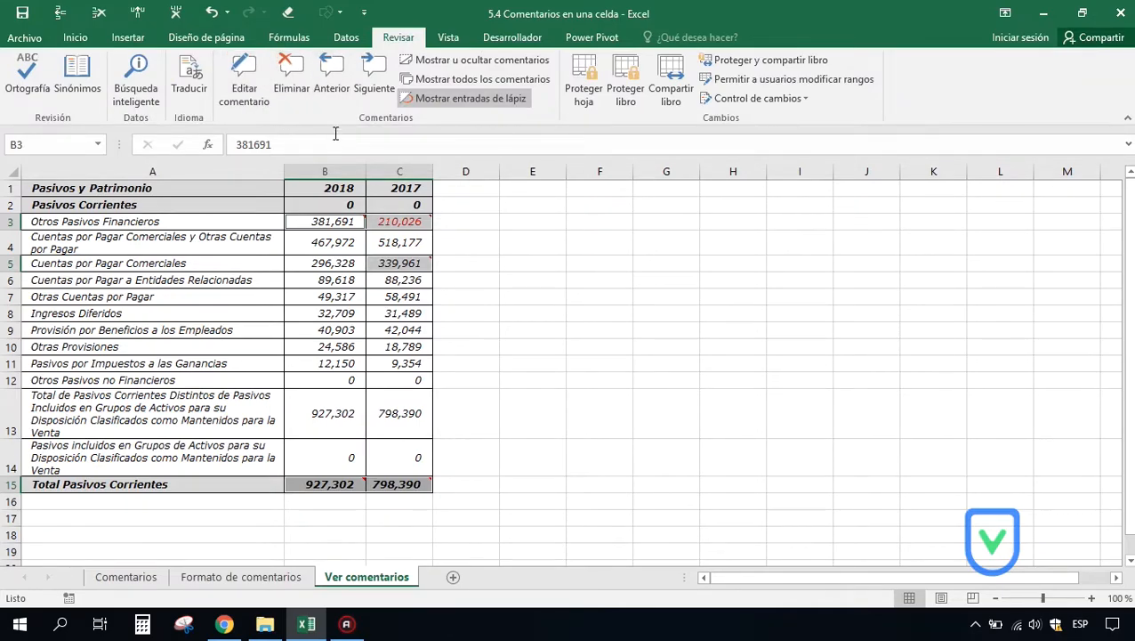
left_click(457, 296)
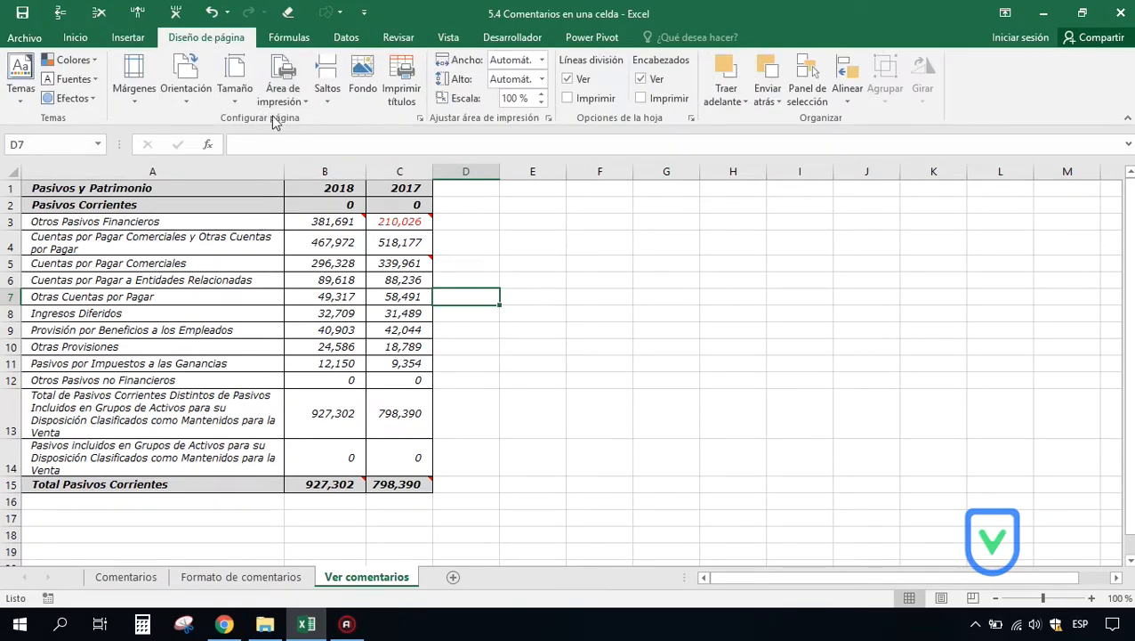
Step: In the sheet's page setup, try setting comments to print at the end of the sheet (Al final de la hoja)
left_click(420, 119)
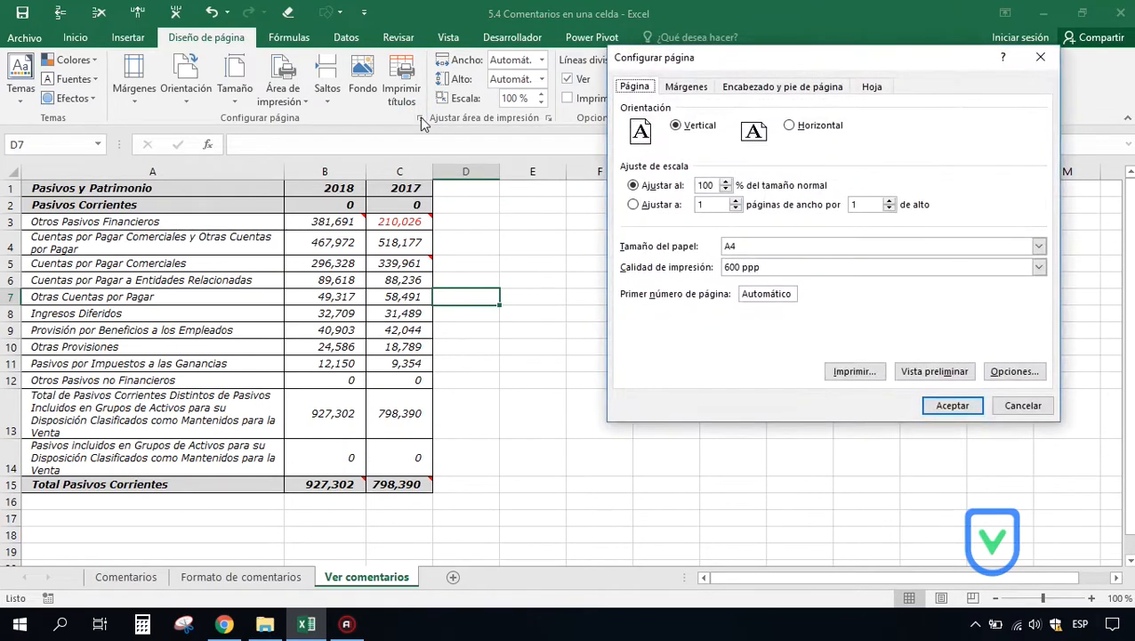
left_click_drag(668, 65, 275, 98)
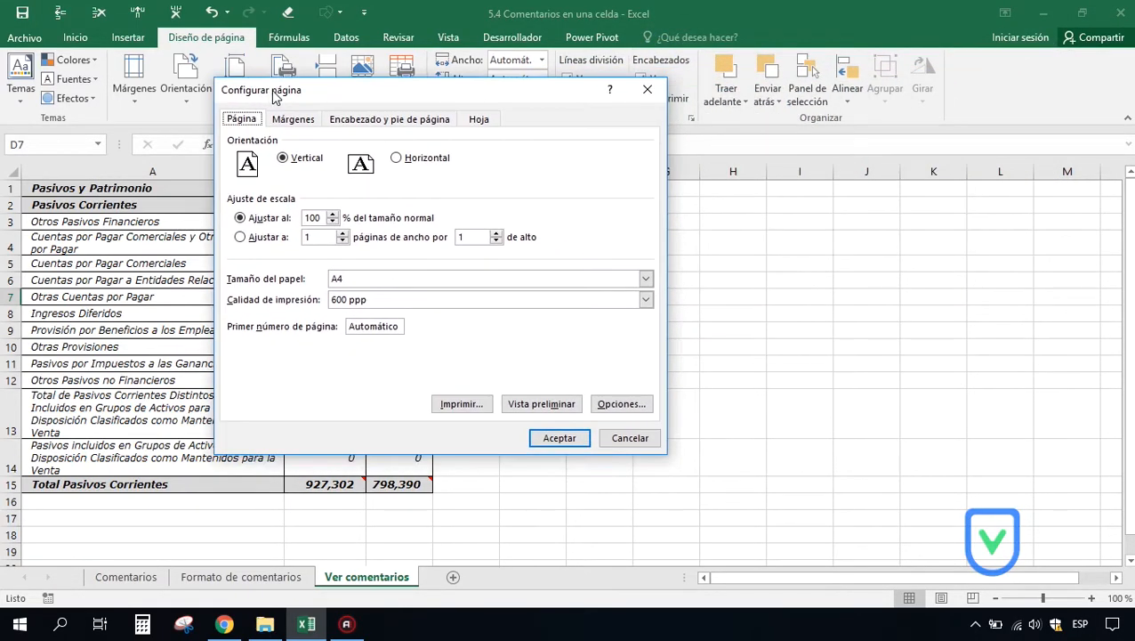
left_click(479, 121)
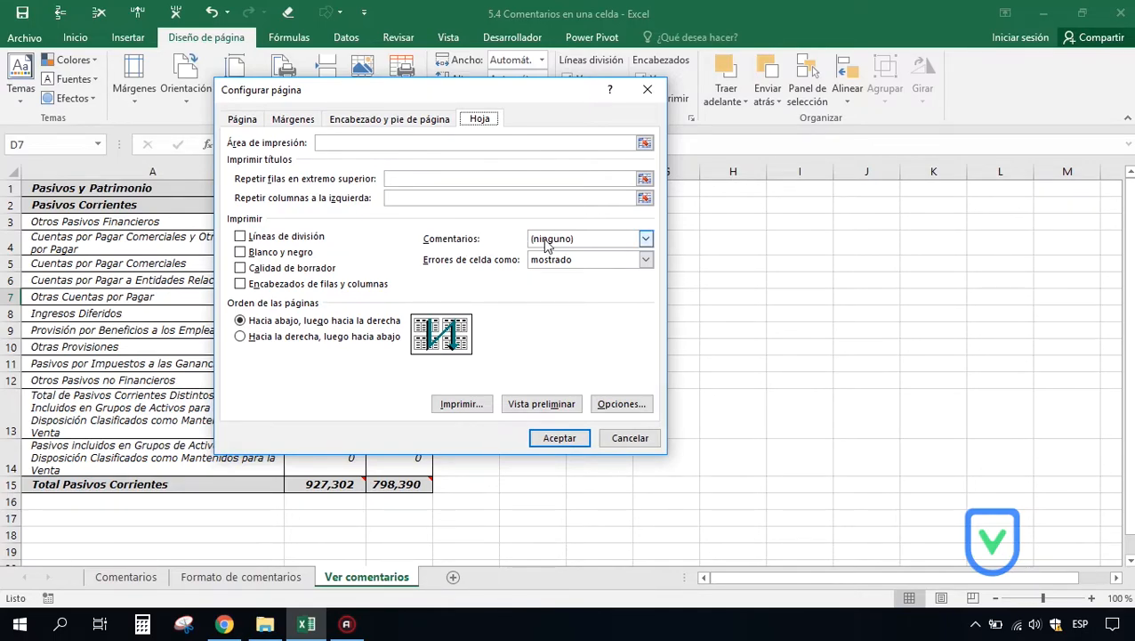
left_click(646, 238)
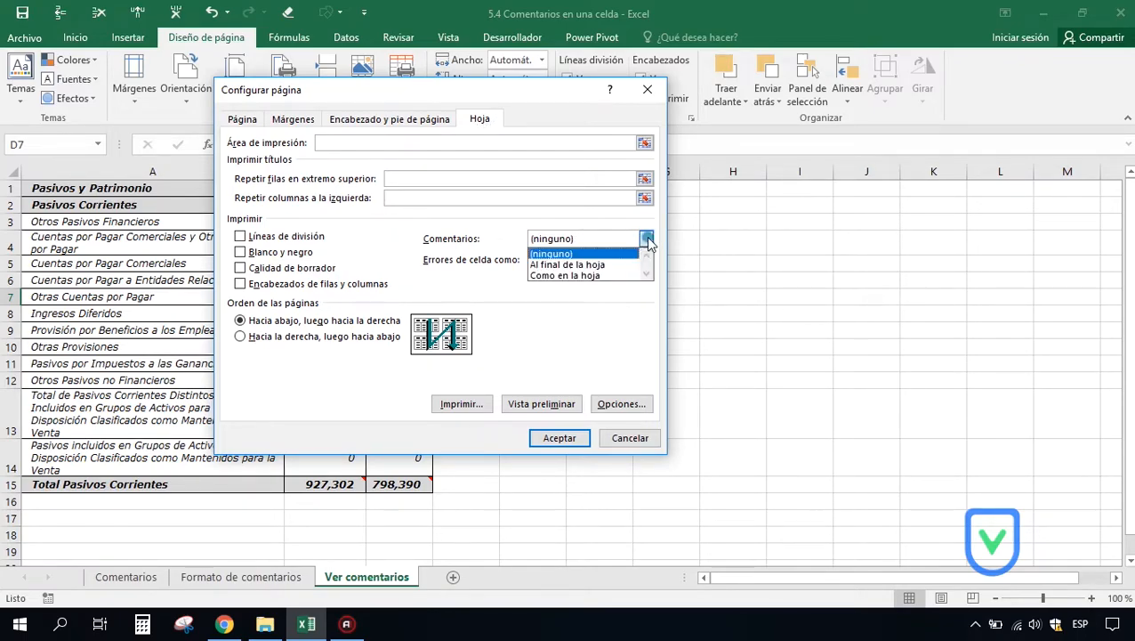
left_click(586, 265)
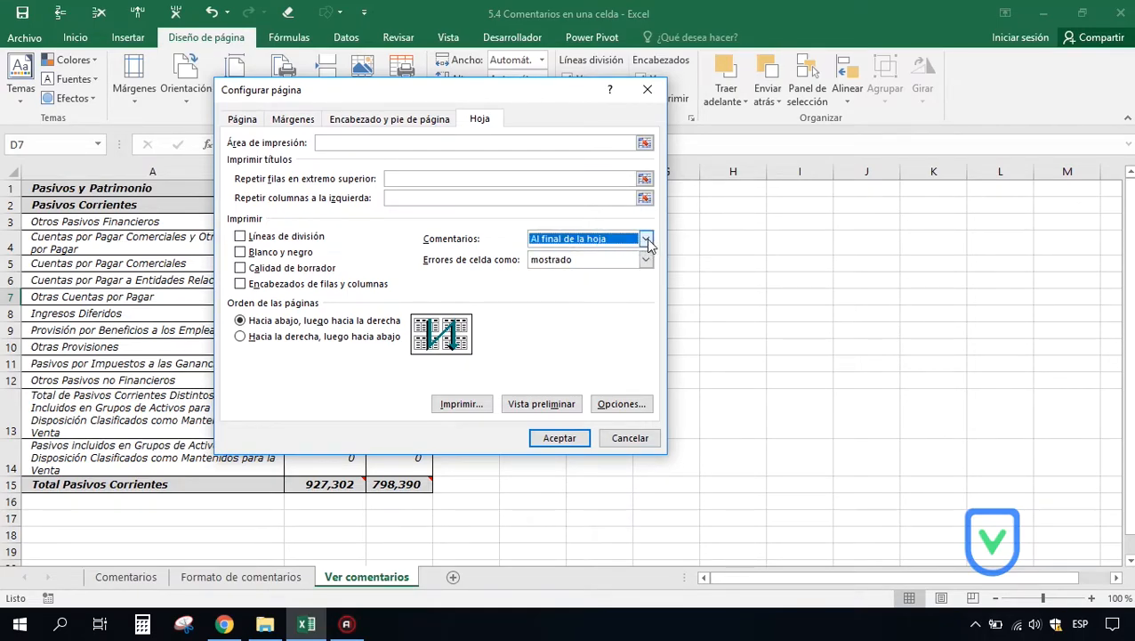
Step: Try the comment printing option Como en la hoja, switch back to Al final de la hoja, and discard the page setup changes
left_click(646, 238)
left_click(582, 275)
left_click(642, 240)
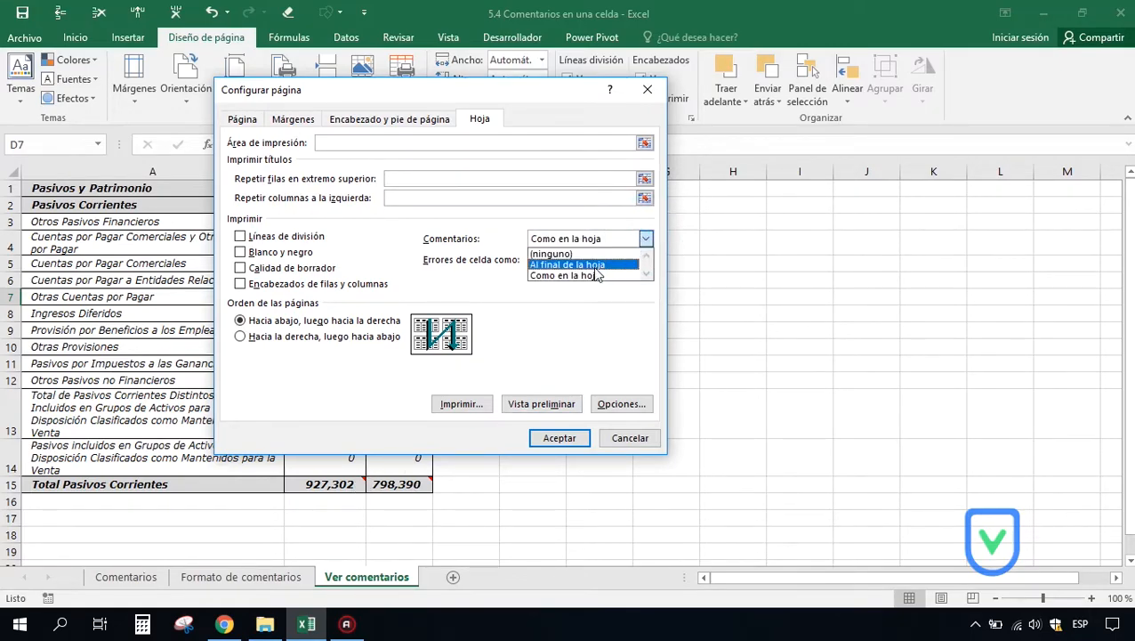
left_click(583, 264)
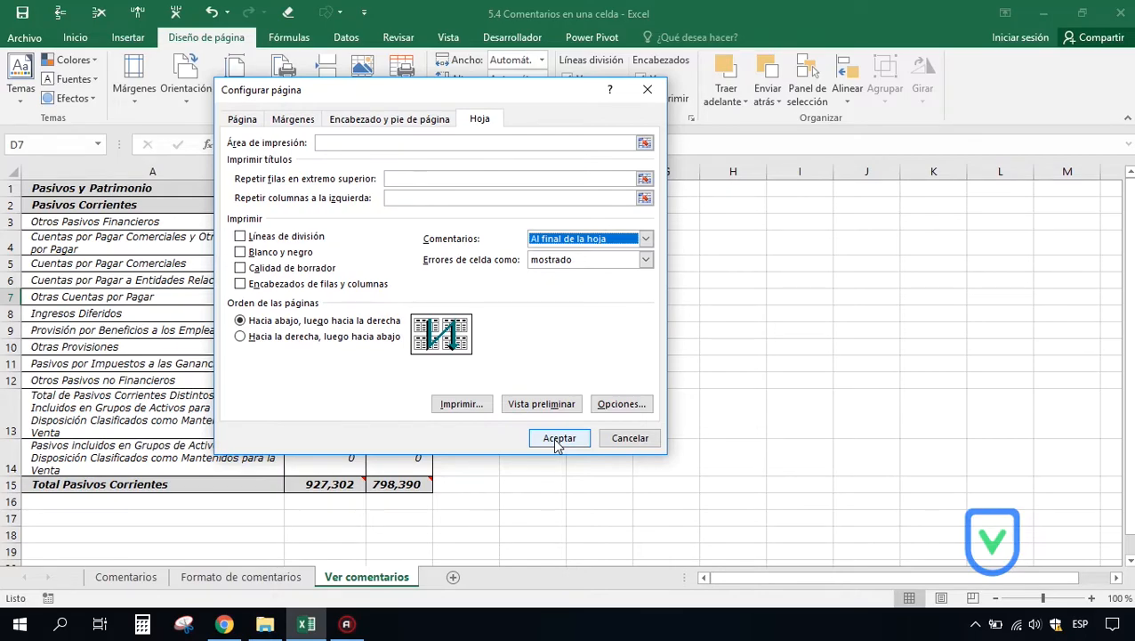
left_click(610, 436)
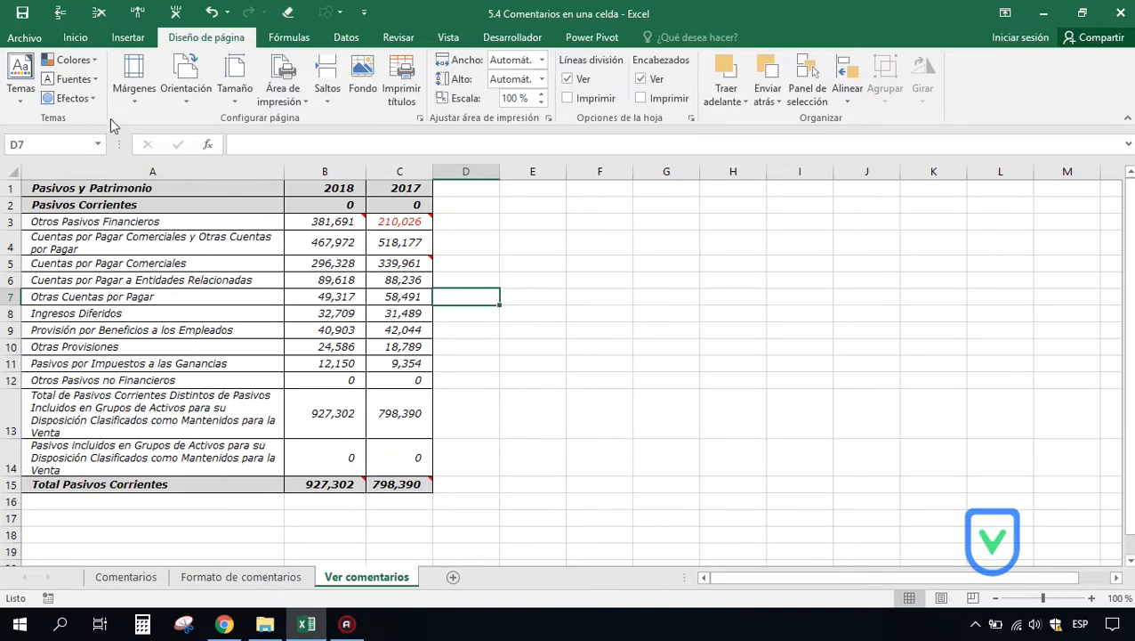
Step: Examine the print preview and the comment printing setting in its page setup, cancel without changes, and return to the worksheet
left_click(23, 38)
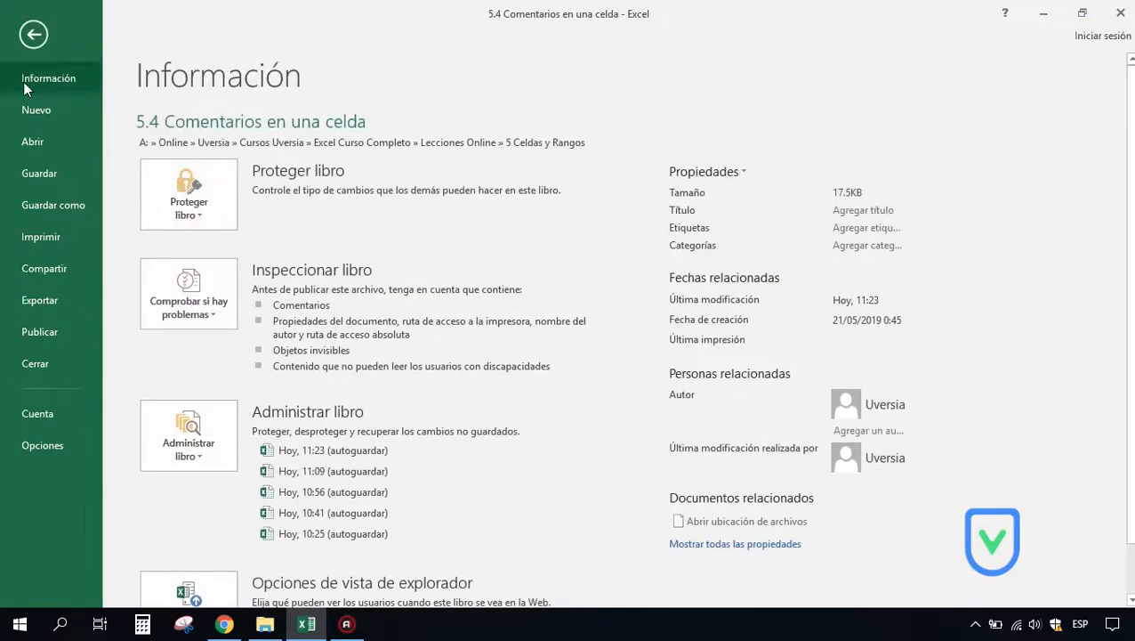
left_click(43, 234)
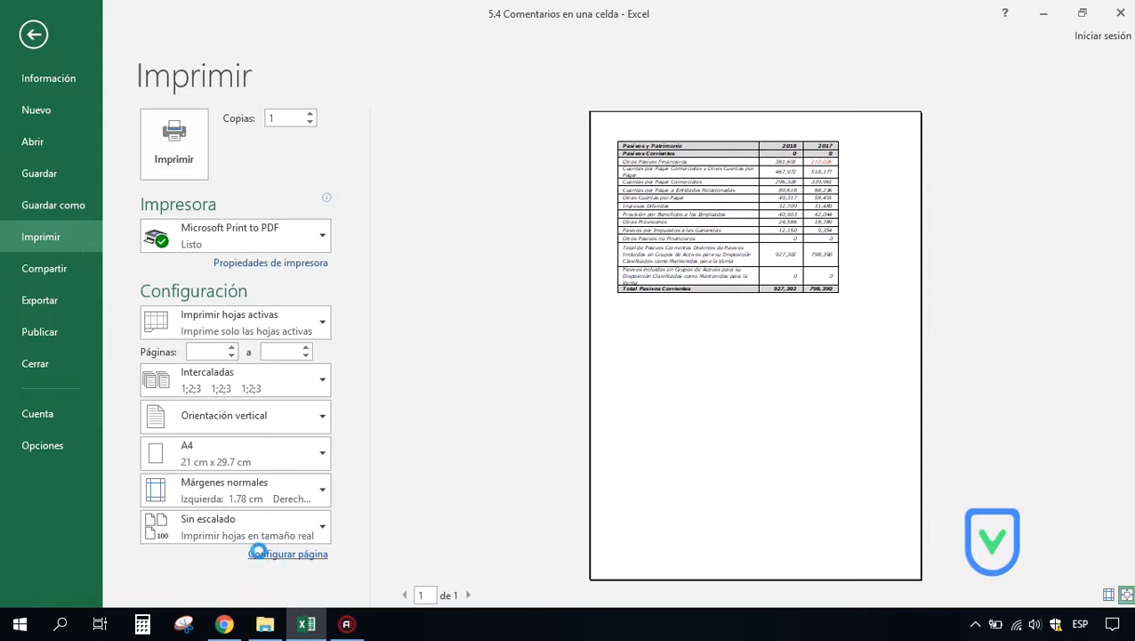
left_click(260, 558)
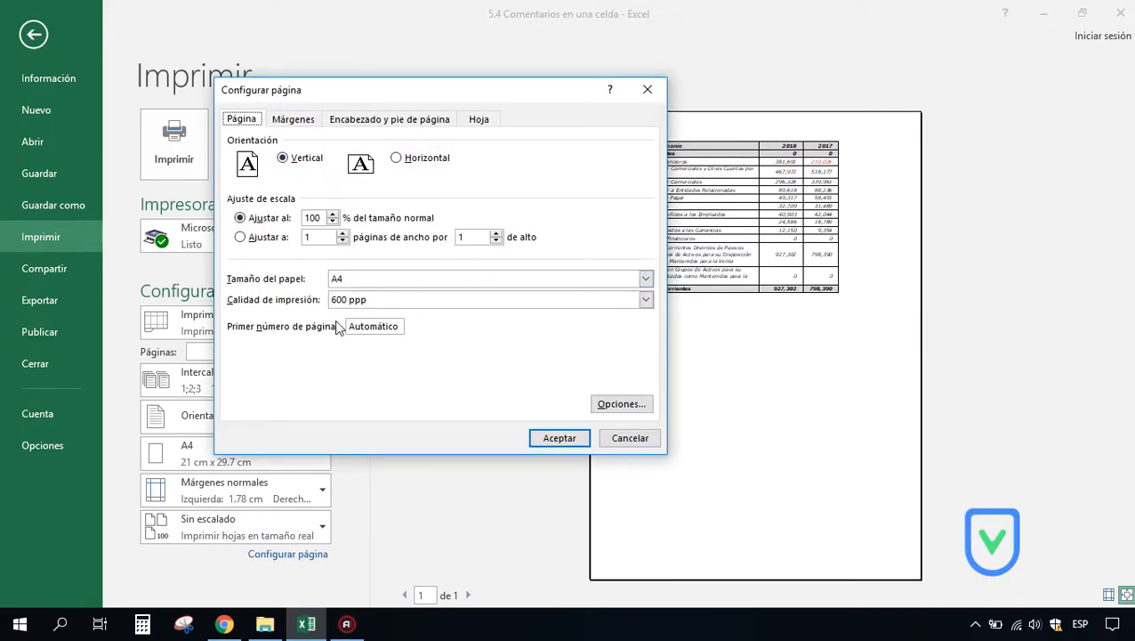
left_click(481, 121)
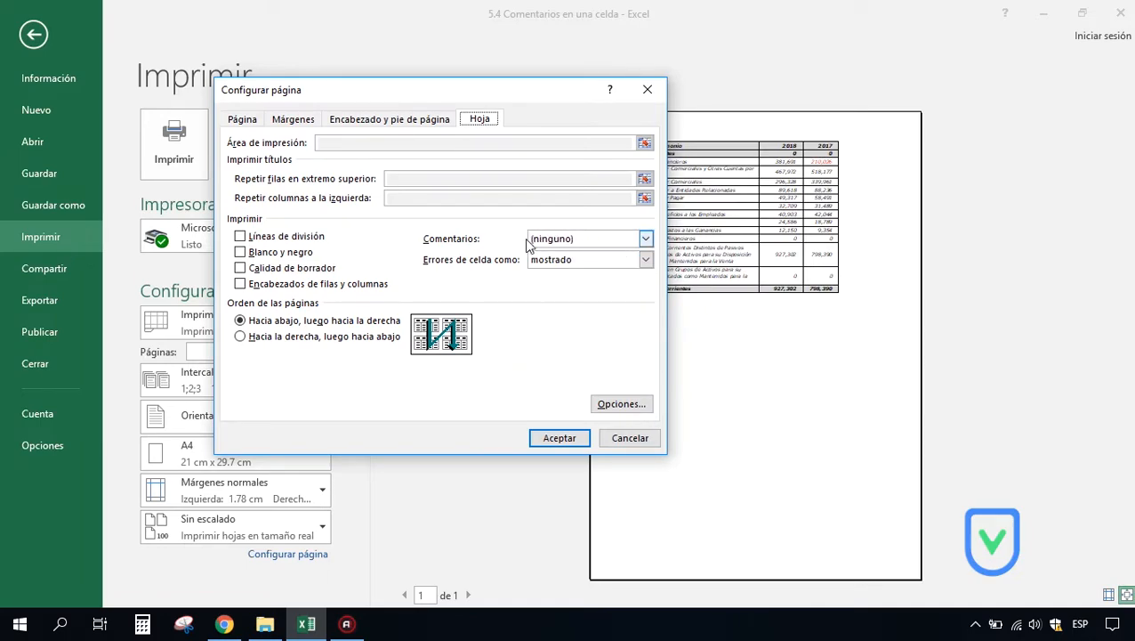
left_click(627, 438)
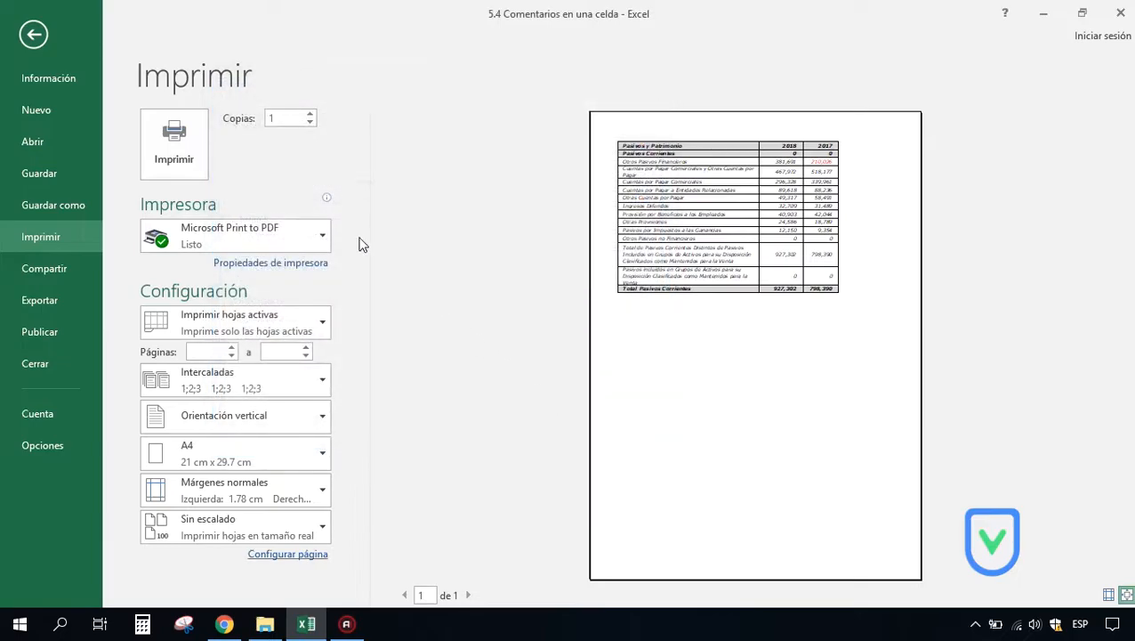
left_click(37, 36)
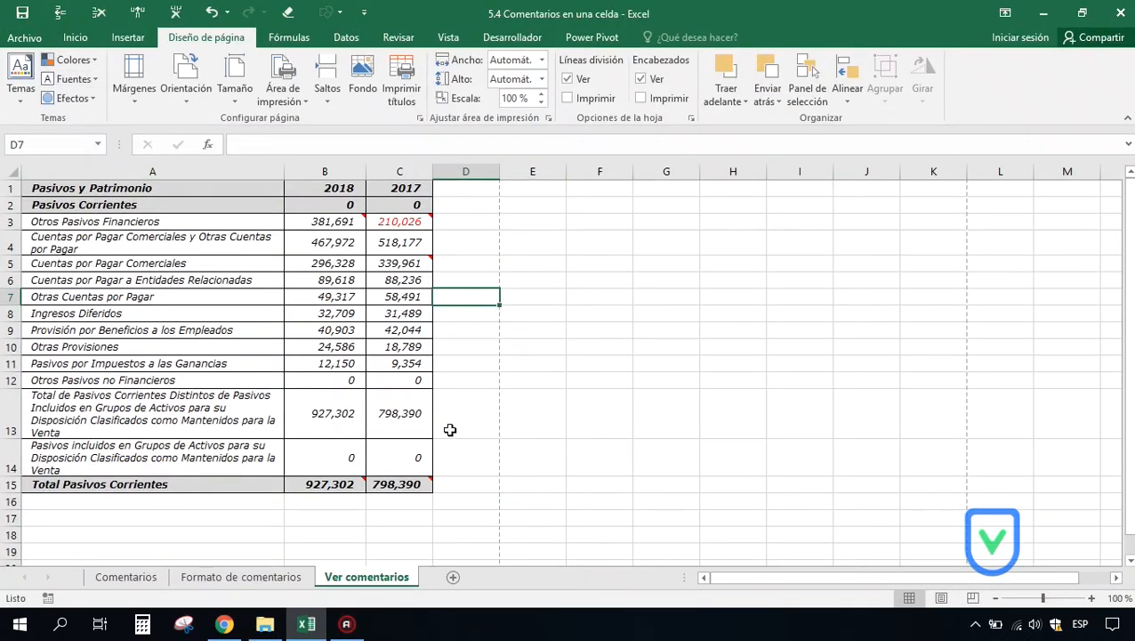